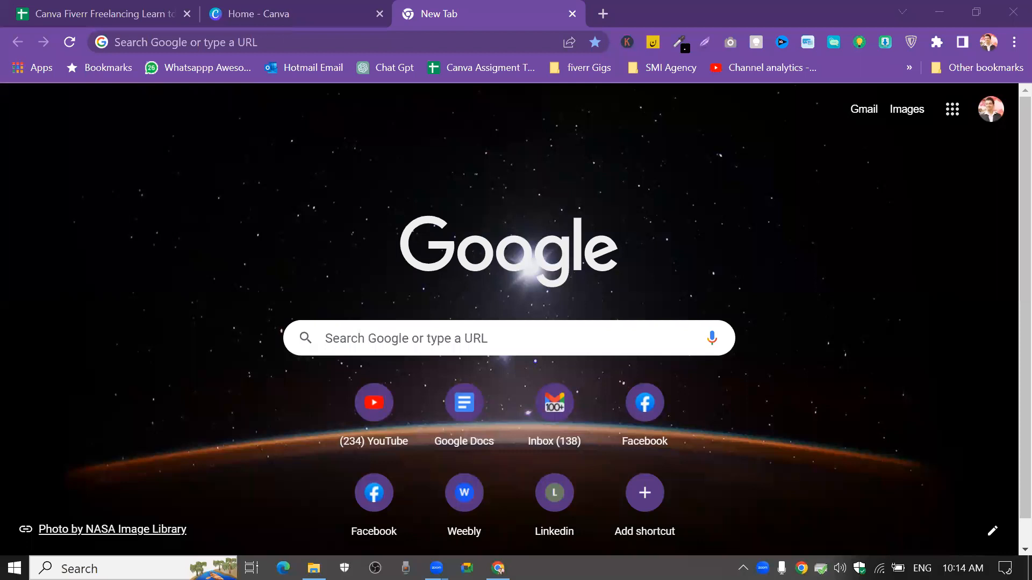
Open fiverr.com in a new browser tab
click(294, 7)
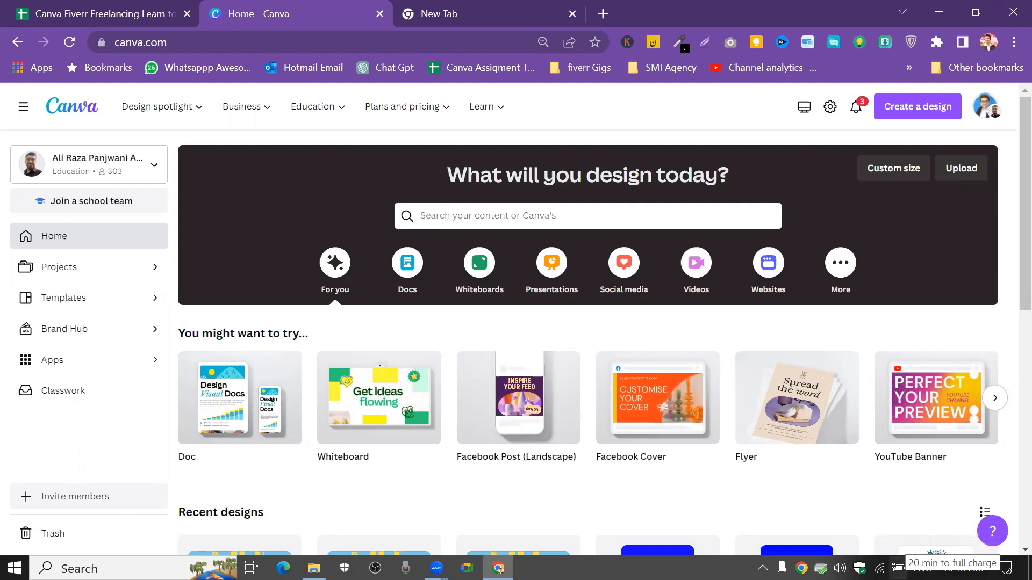
click(606, 15)
click(439, 48)
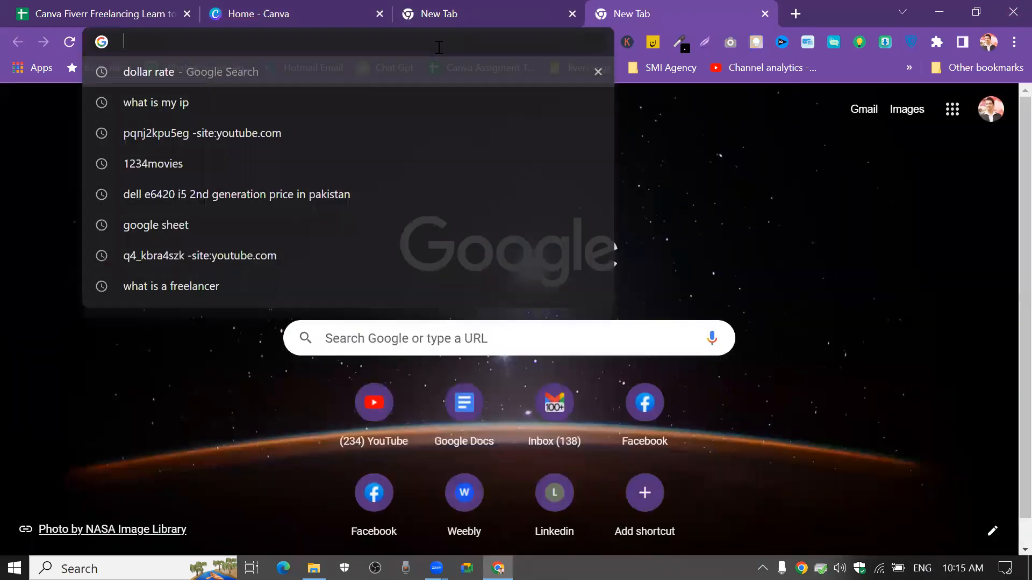
text(fiverr.com)
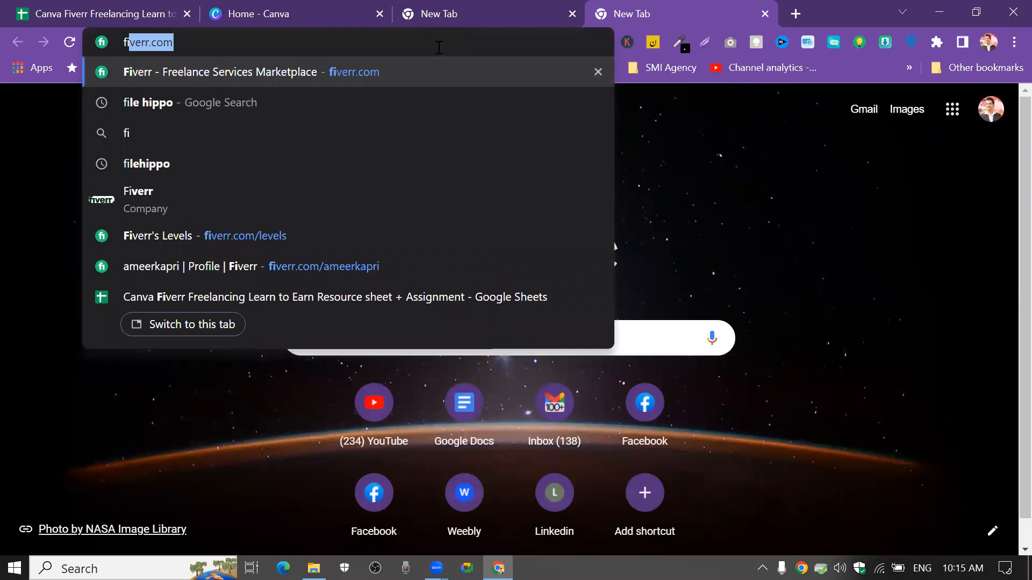
key(Right)
key(Return)
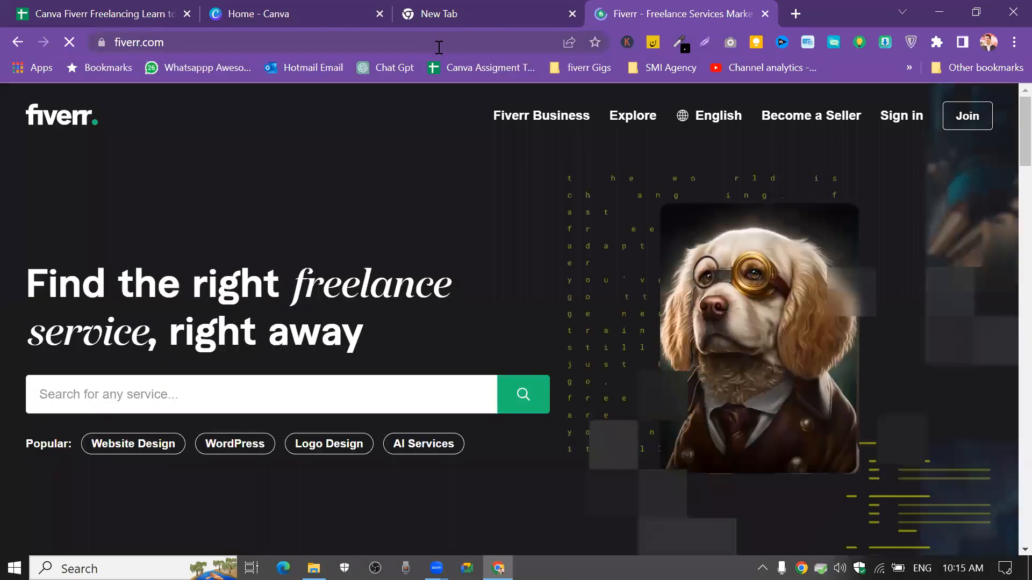
Search Fiverr's services for "typography"
click(154, 398)
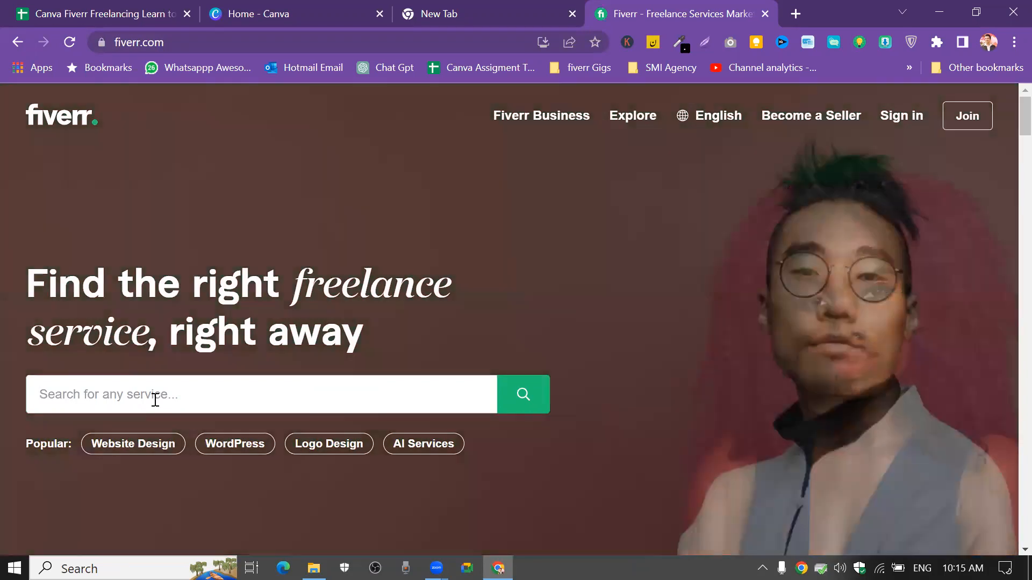
click(154, 400)
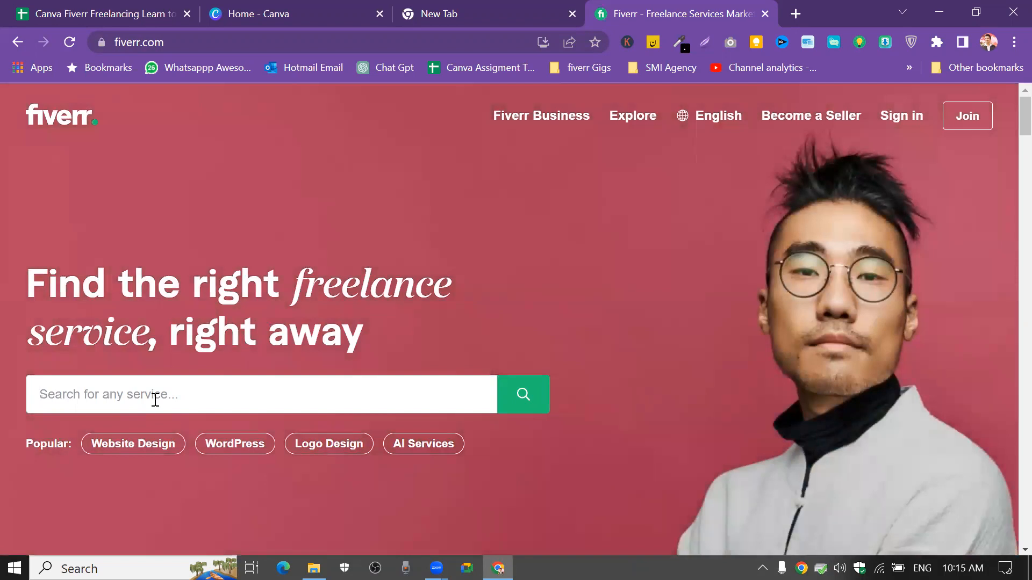
text(typ)
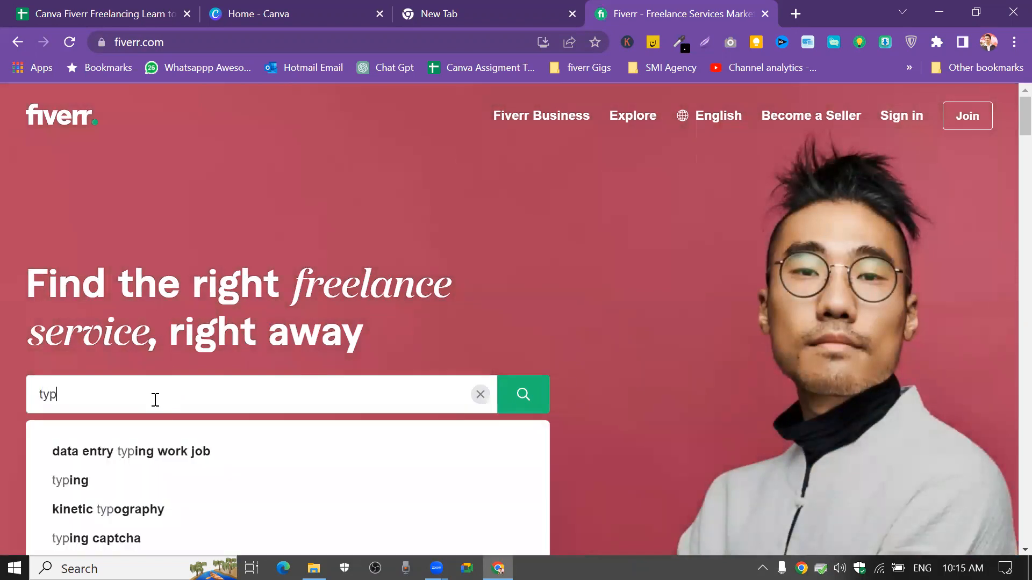
text(og)
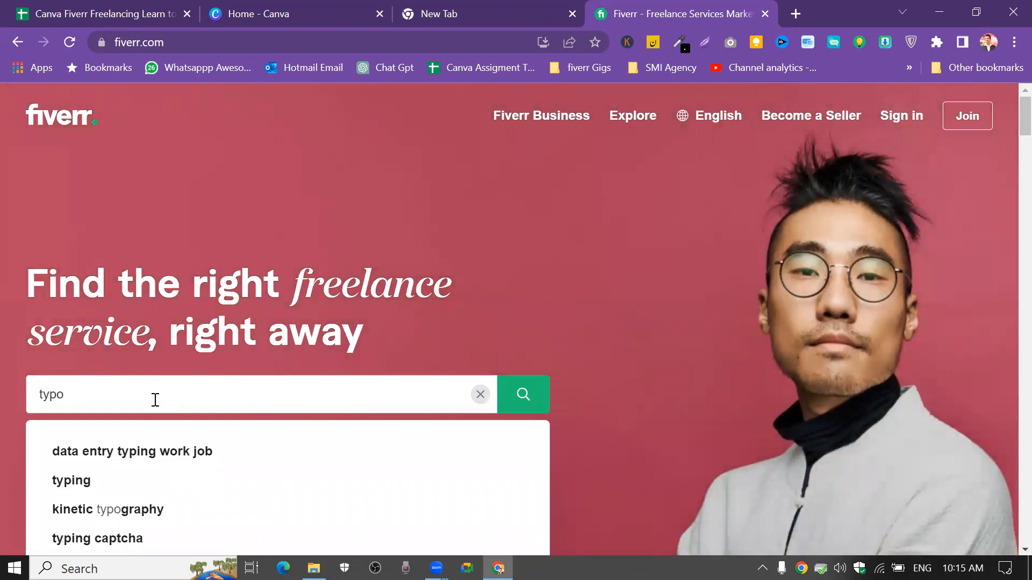
text(ra)
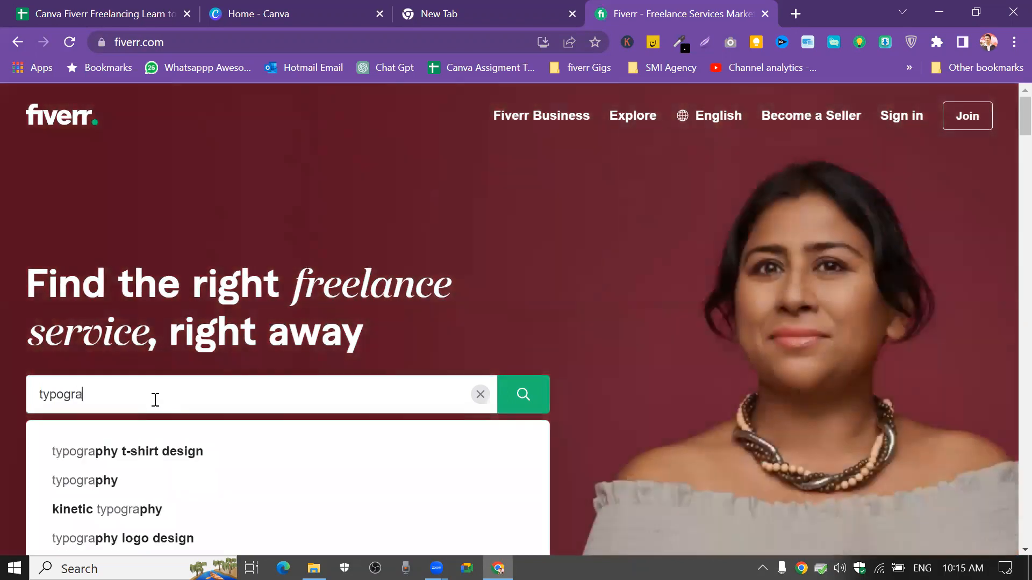
text(phy)
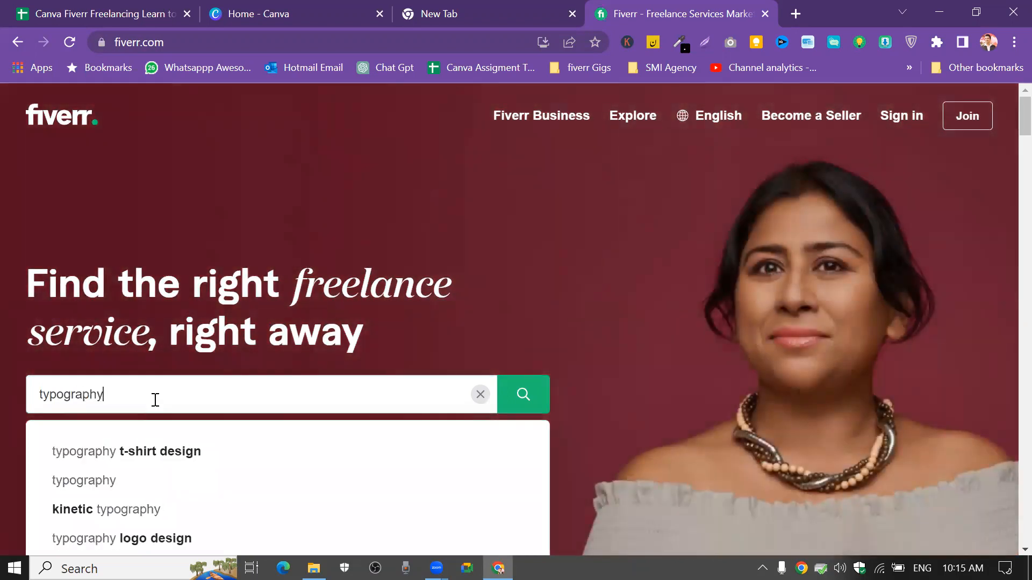
key(Return)
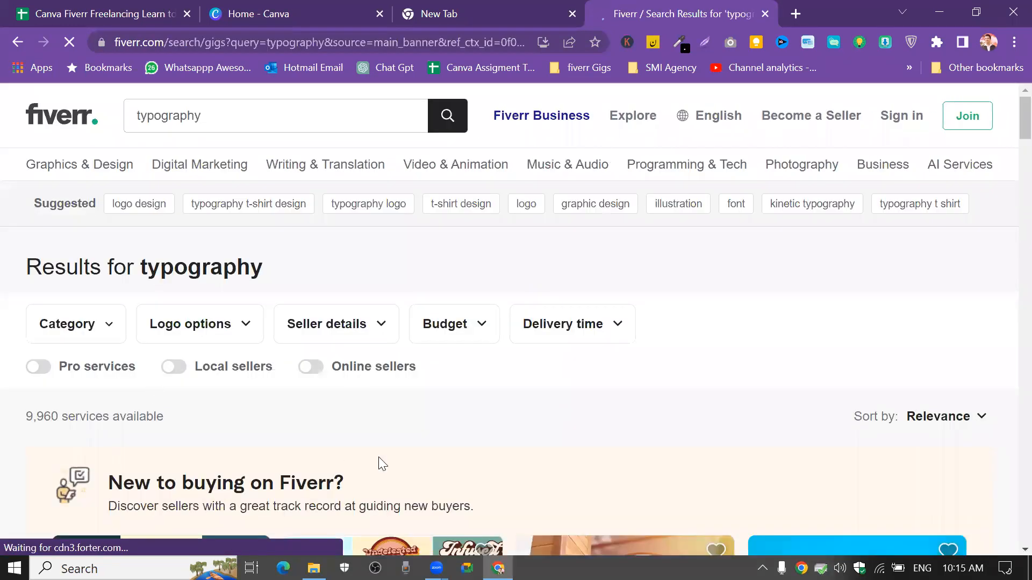
Examine the typography gig listings, comparing their sample designs, ratings, starting prices and tags
scroll(379, 458, down, 5)
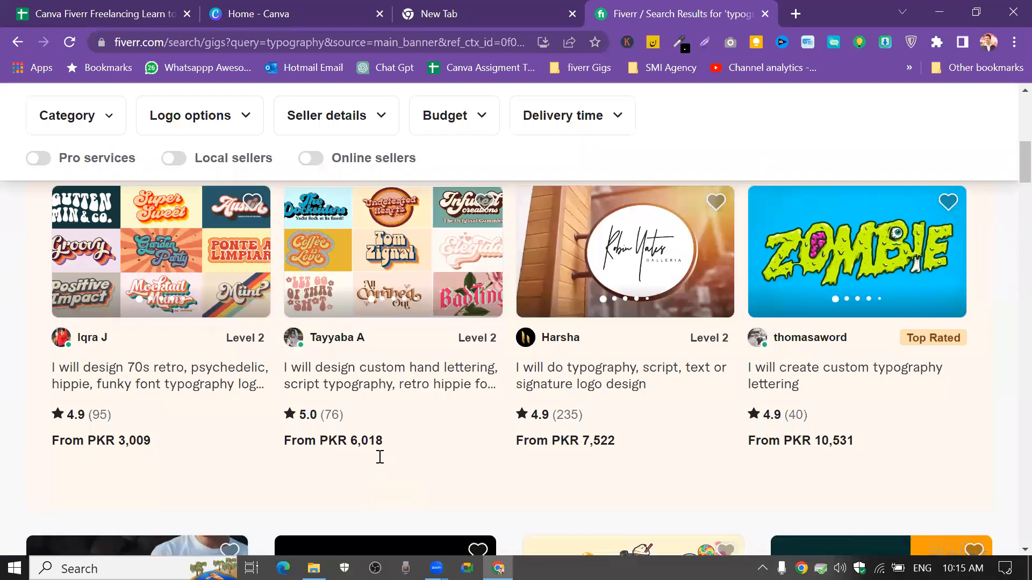
scroll(378, 461, down, 5)
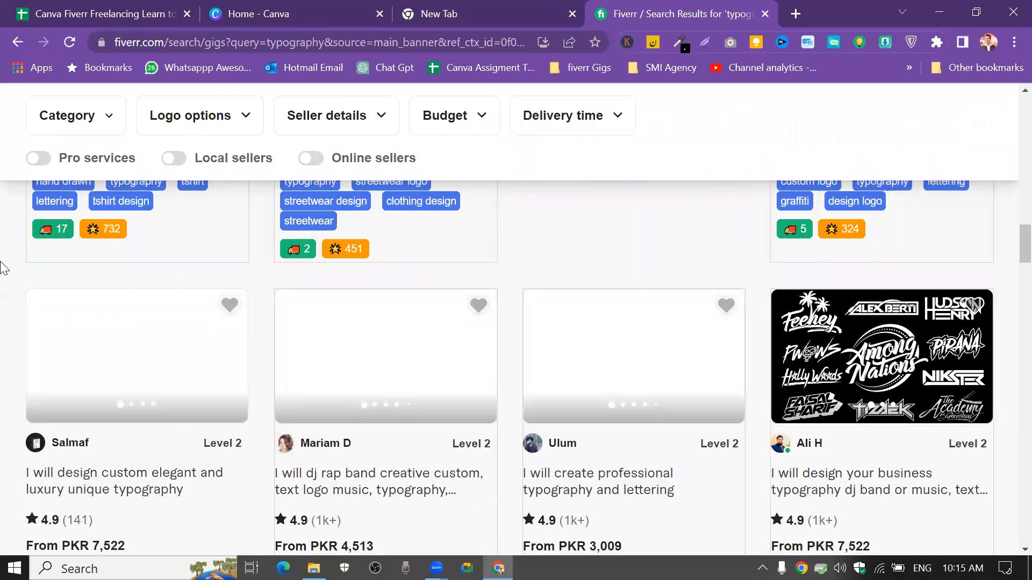
scroll(1007, 208, up, 8)
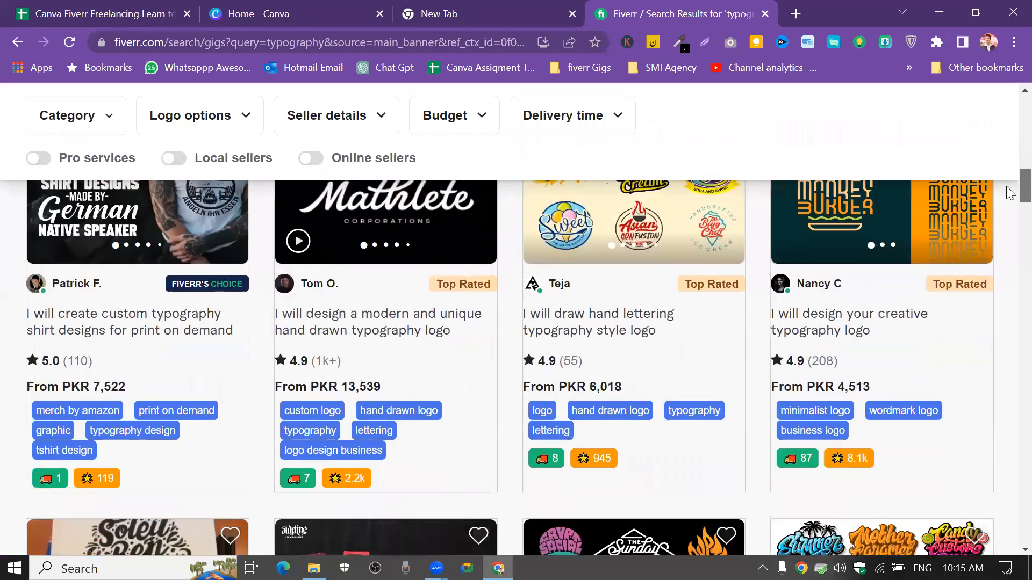
scroll(1010, 184, down, 5)
scroll(1010, 237, down, 7)
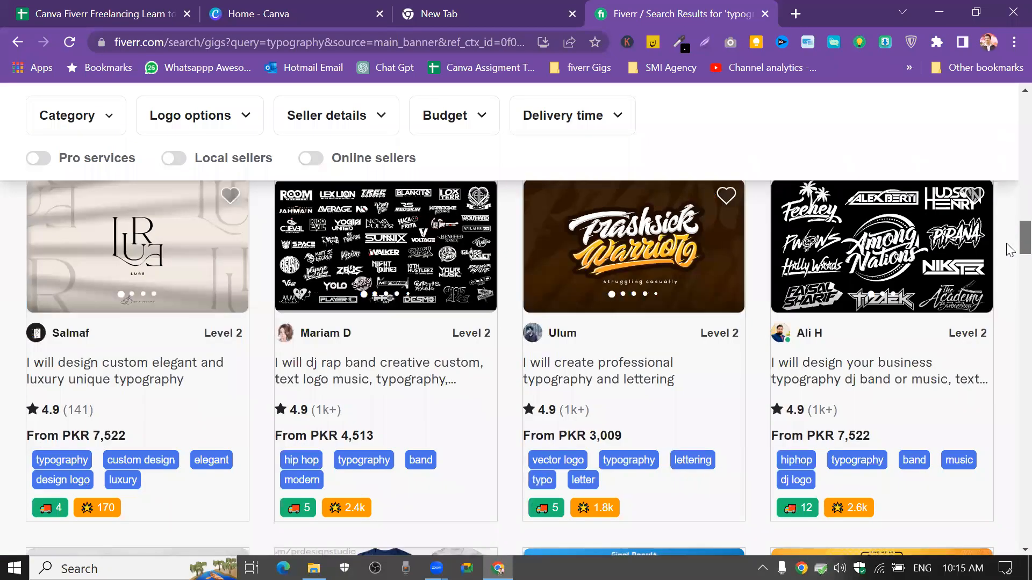
scroll(1009, 252, down, 3)
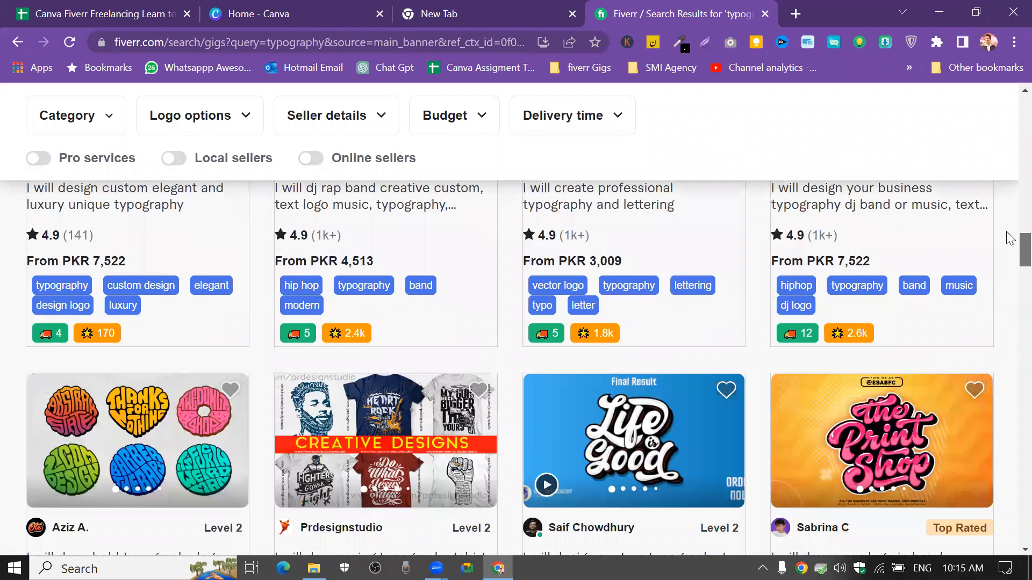
scroll(1009, 242, up, 2)
scroll(1009, 271, down, 5)
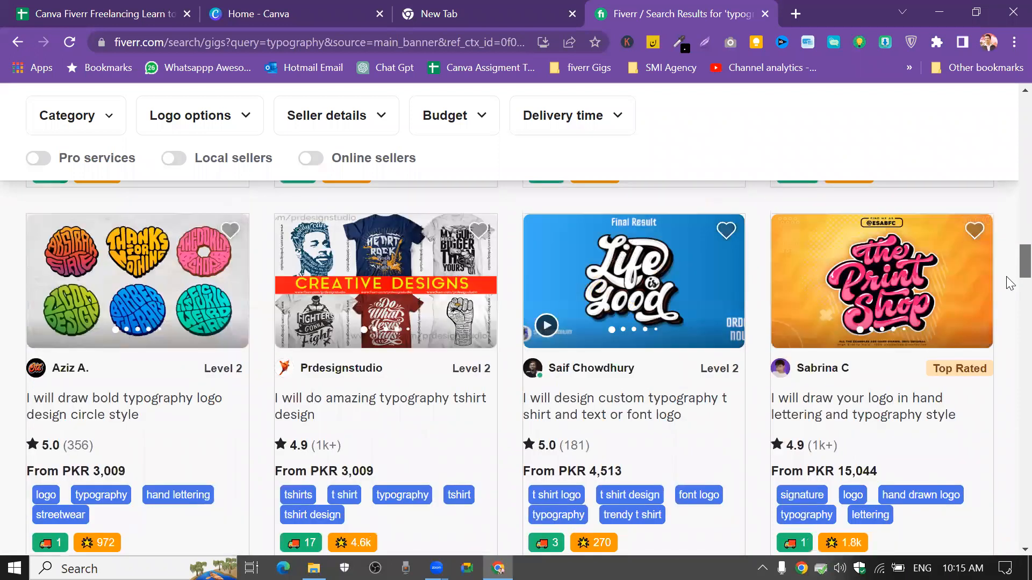
scroll(1009, 285, down, 5)
scroll(1009, 301, down, 6)
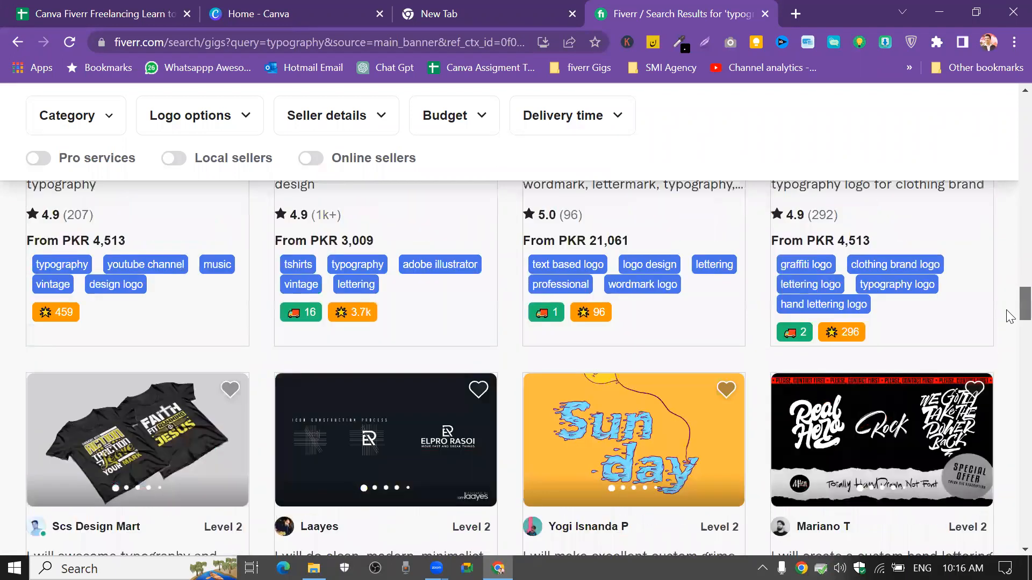
scroll(1008, 323, down, 3)
scroll(1009, 344, down, 5)
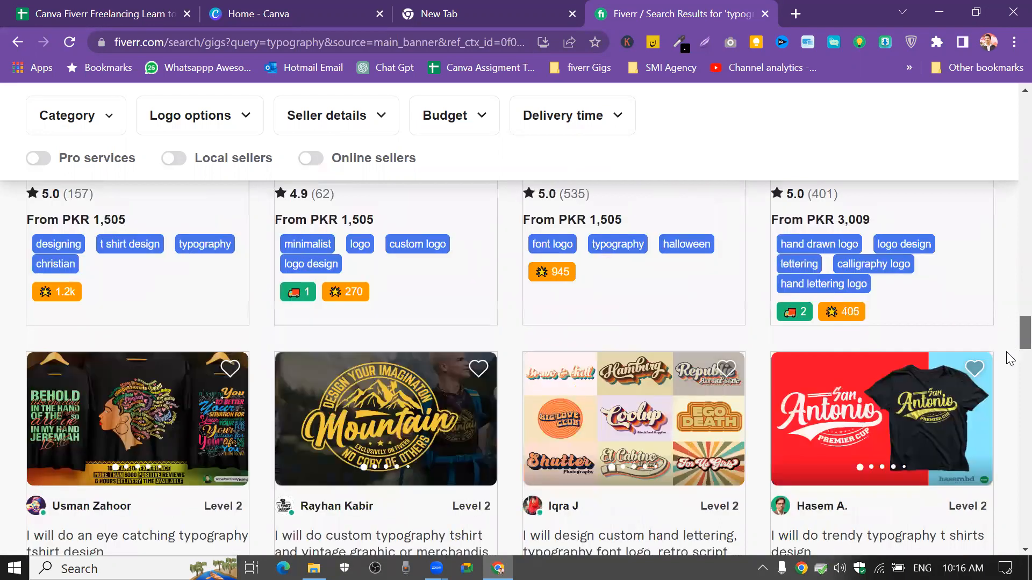
scroll(1009, 360, down, 6)
scroll(951, 425, up, 13)
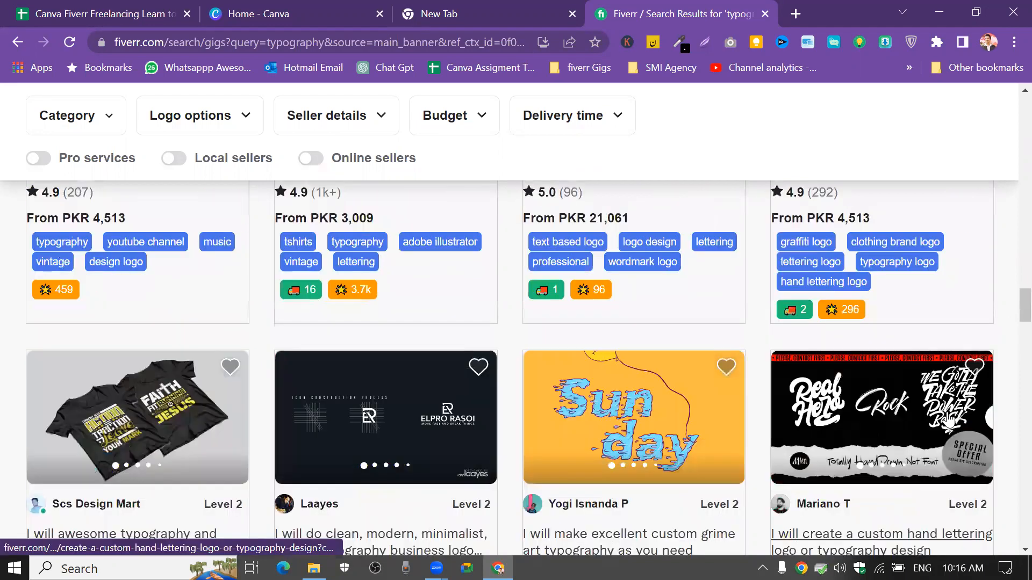
scroll(948, 422, down, 8)
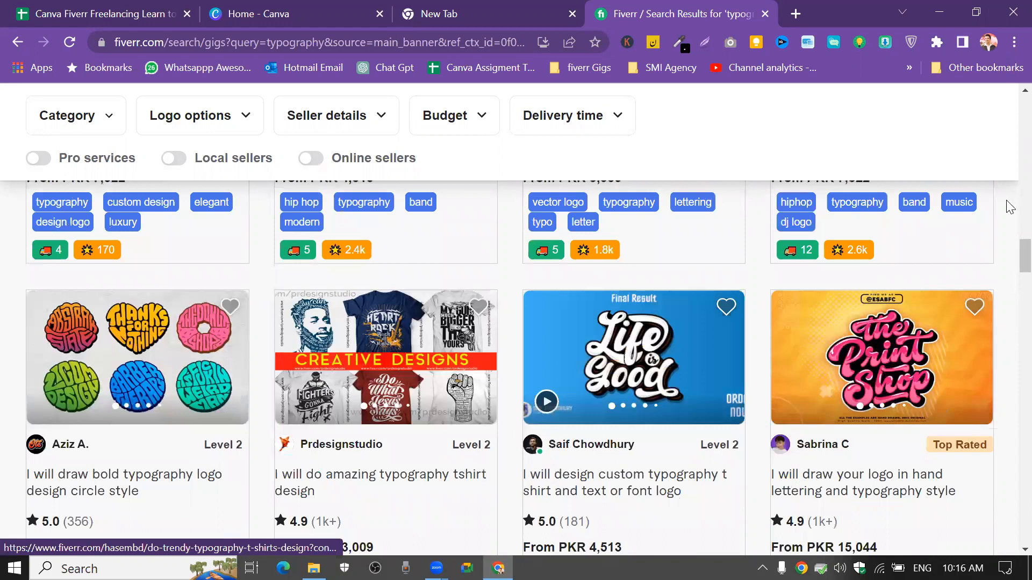
scroll(1010, 271, down, 1)
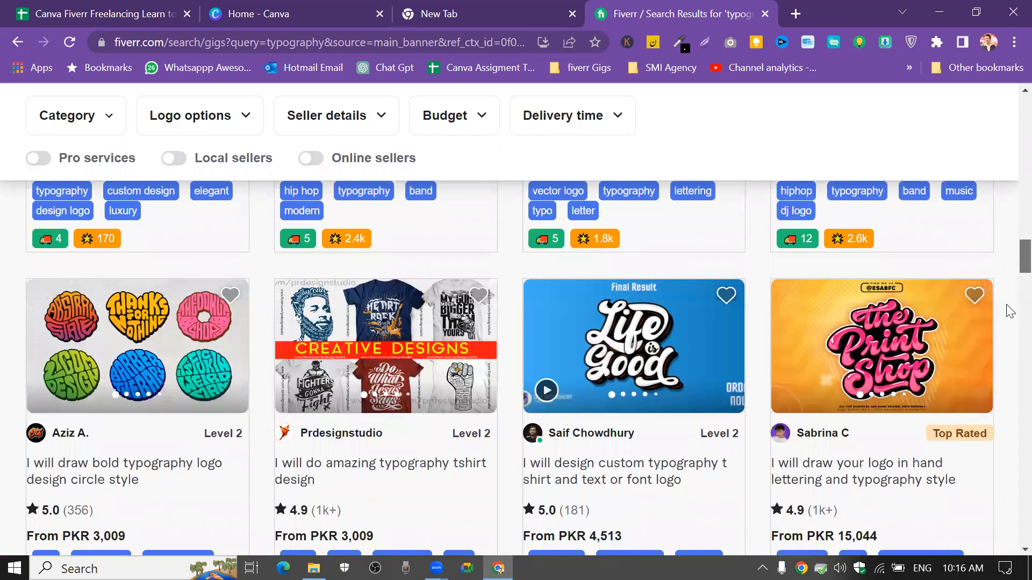
scroll(1010, 322, down, 9)
scroll(1009, 350, down, 4)
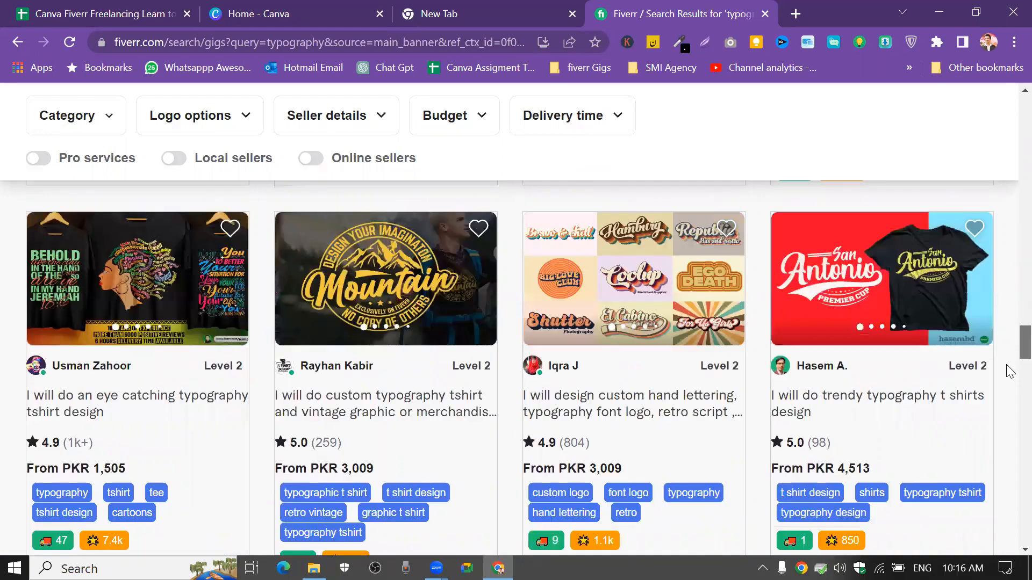
scroll(946, 366, down, 5)
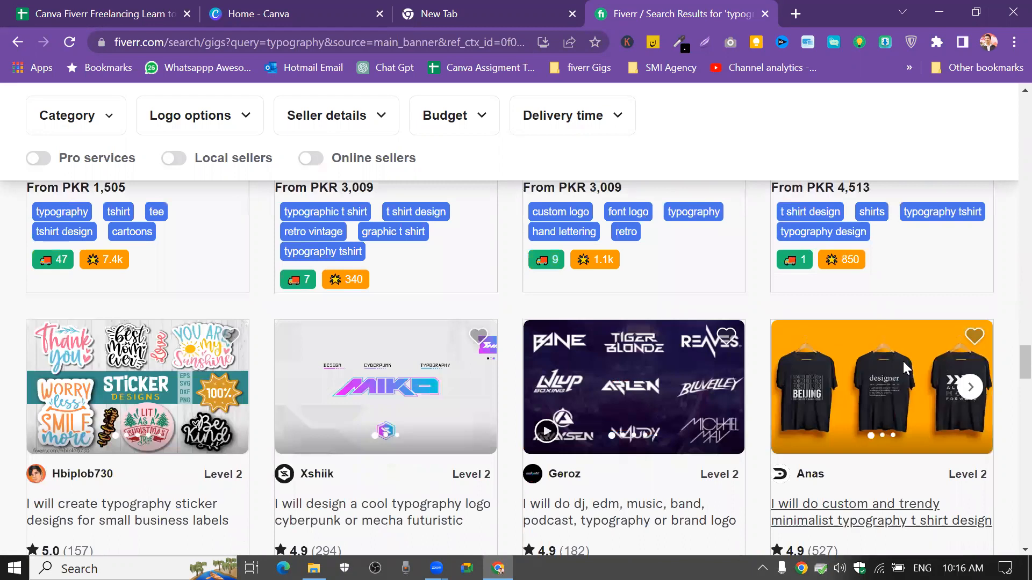
Open the custom and trendy minimalist typography t-shirt design gig and review its description and Basic package
click(903, 363)
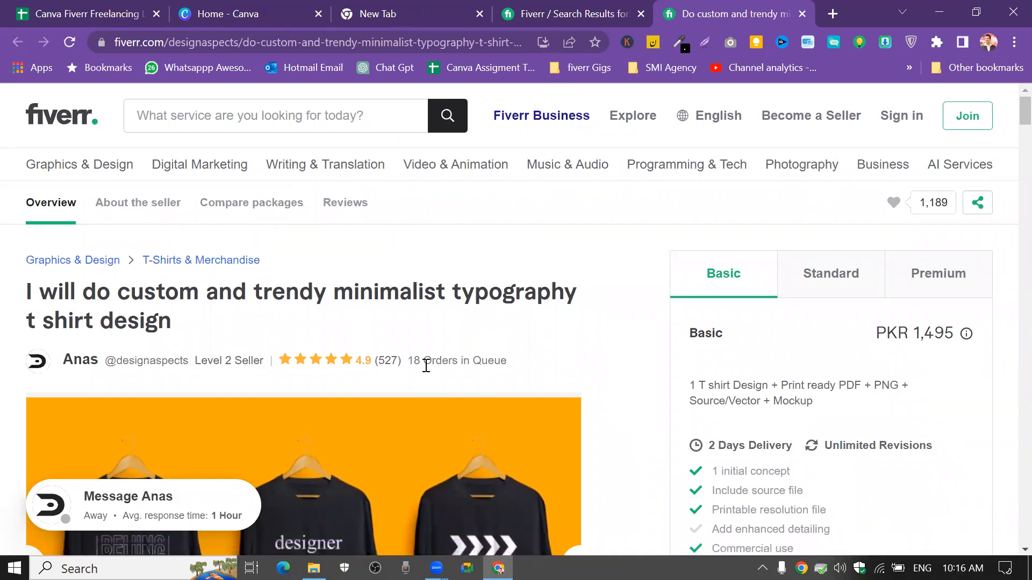
scroll(711, 284, down, 5)
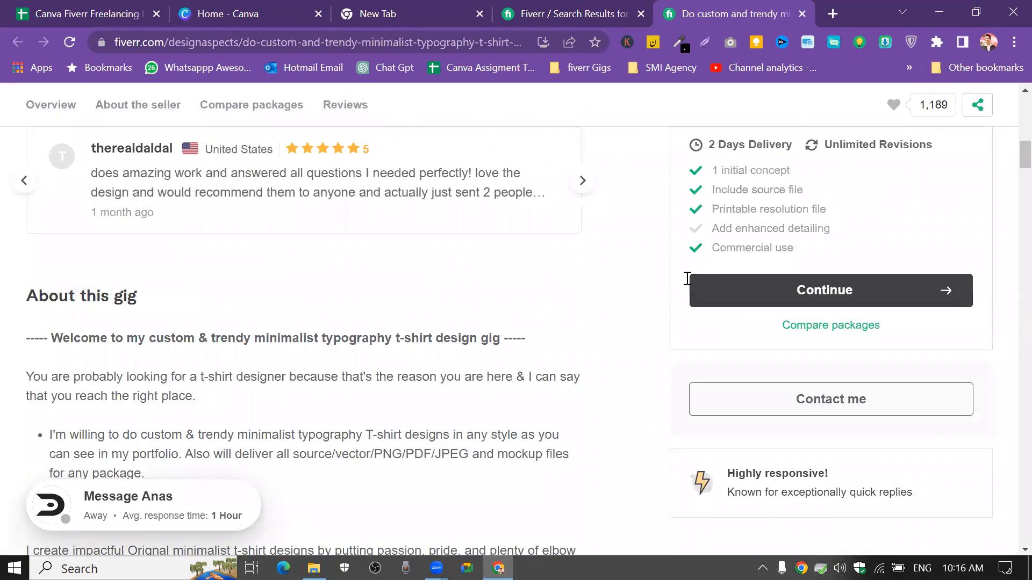
scroll(709, 281, up, 5)
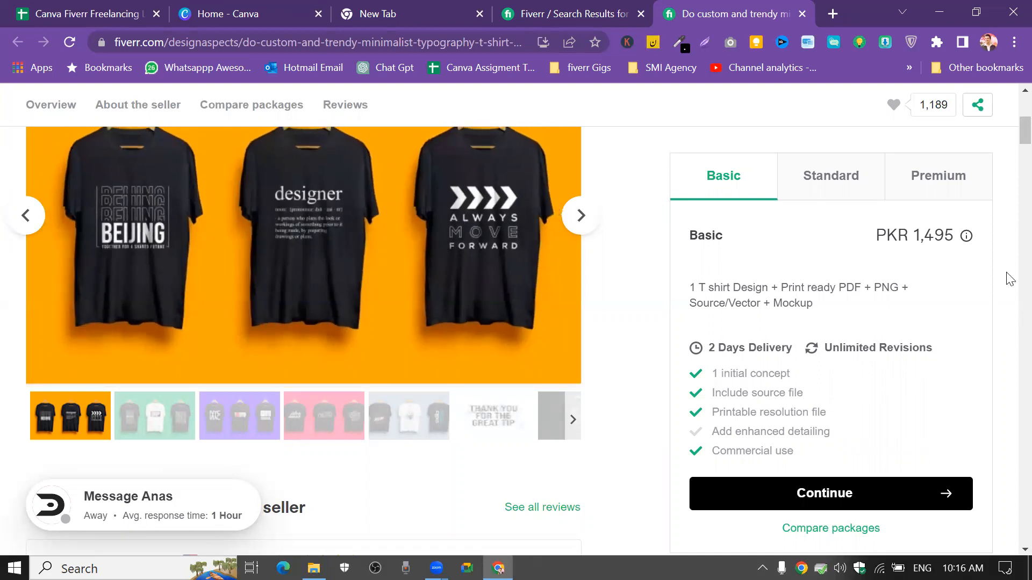
scroll(1009, 144, up, 1)
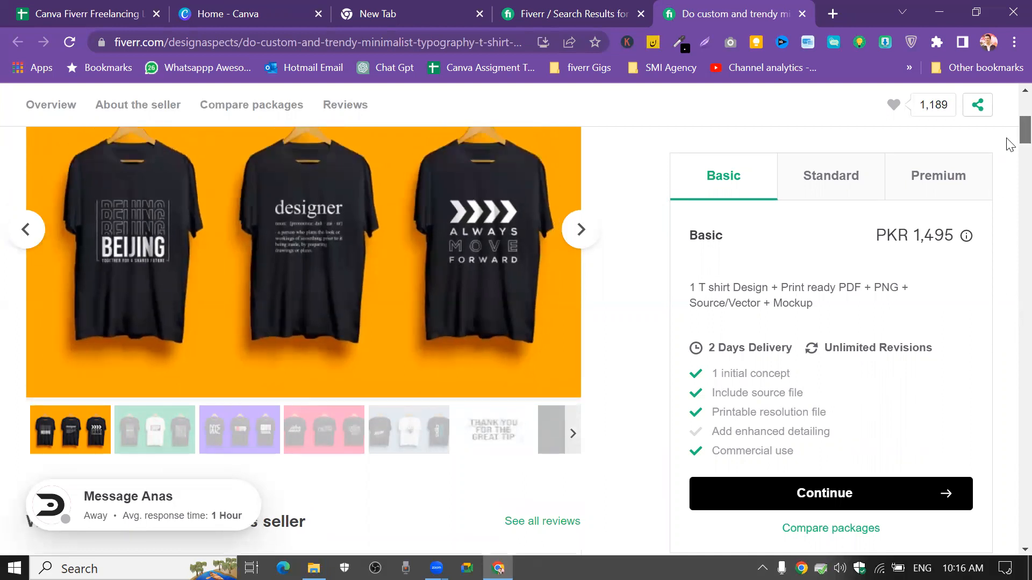
scroll(1009, 144, up, 1)
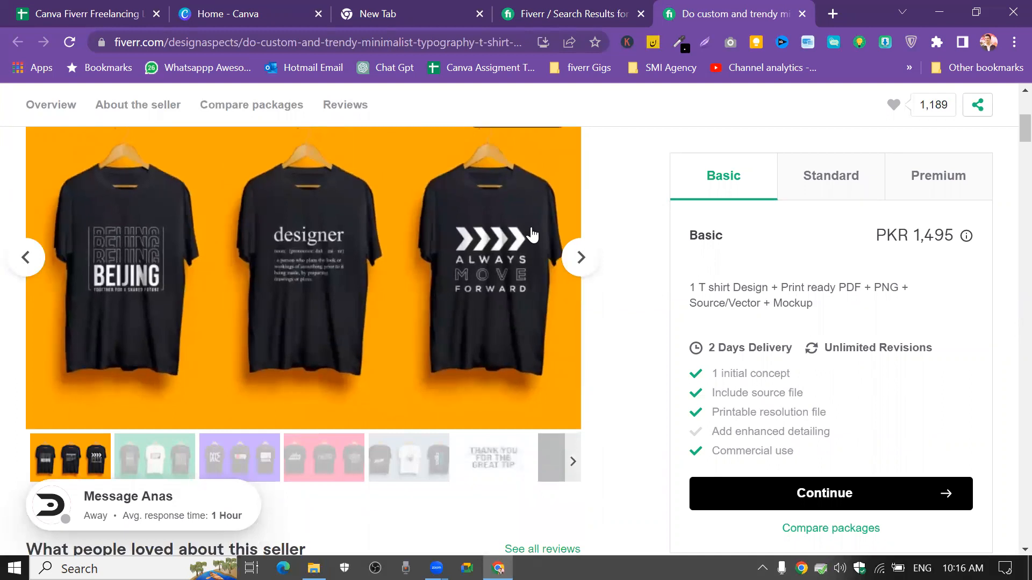
Look through the gig's image gallery, examining the sample typography t-shirt designs and the work delivered to clients
click(581, 258)
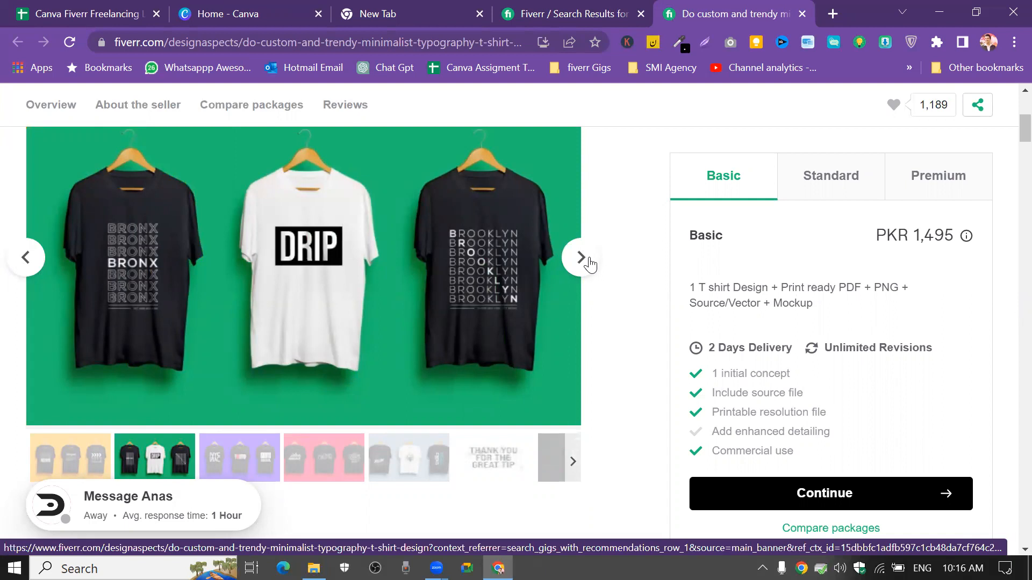
click(582, 259)
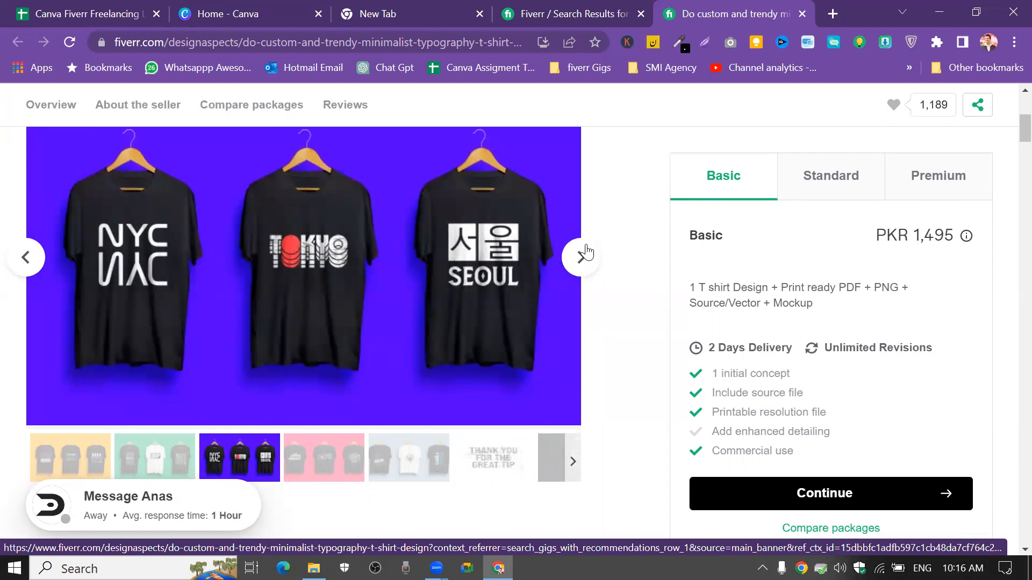
click(587, 251)
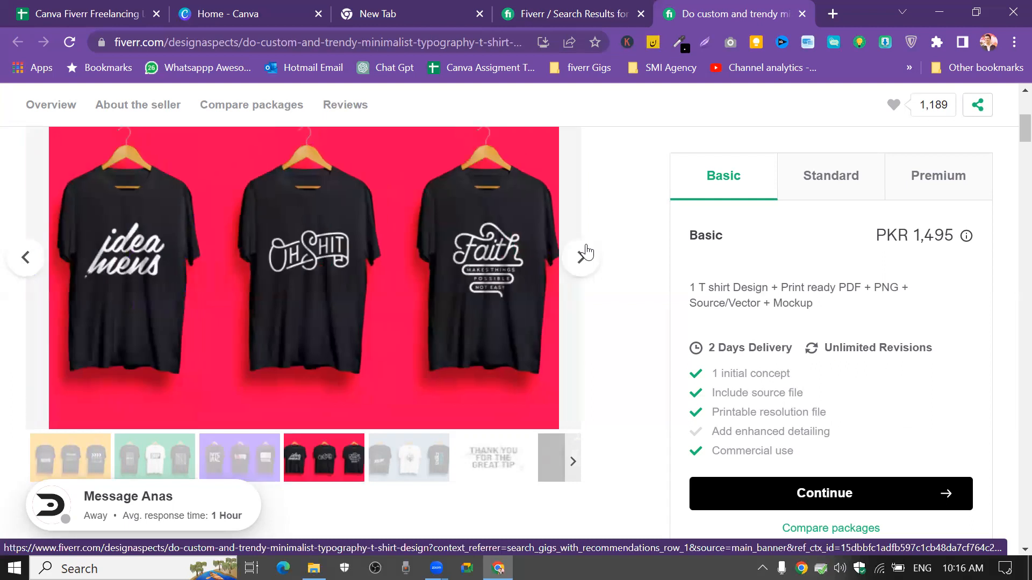
click(587, 251)
click(586, 251)
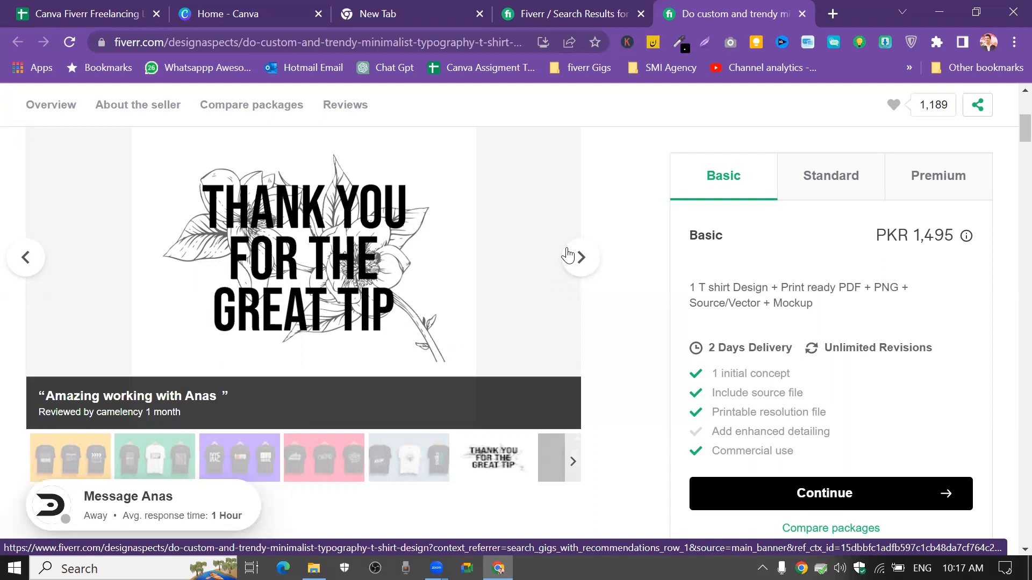
click(568, 255)
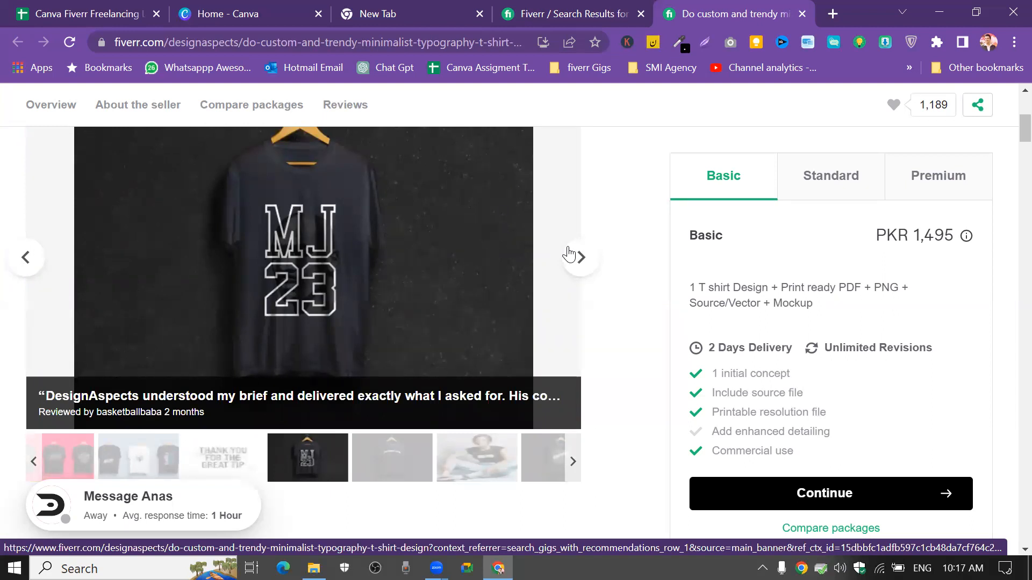
click(569, 255)
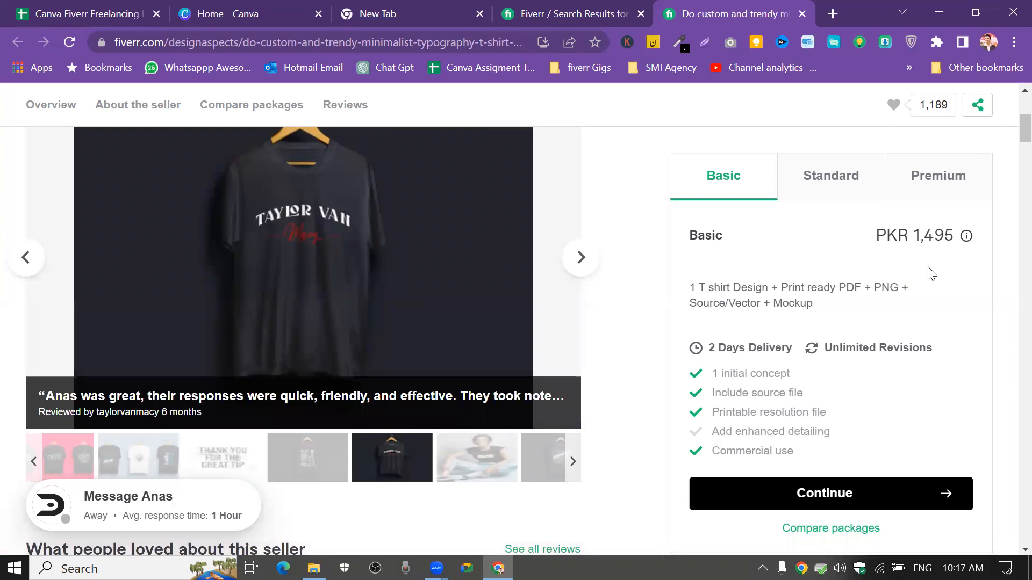
Review the gig's Standard and Premium packages and view more of the client-delivered t-shirt designs in its gallery
click(867, 173)
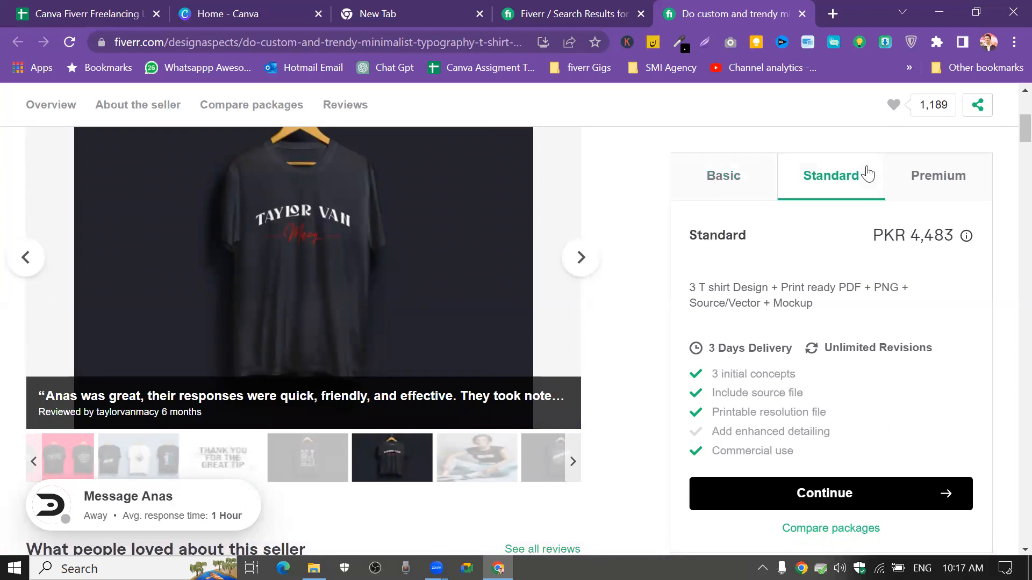
click(977, 187)
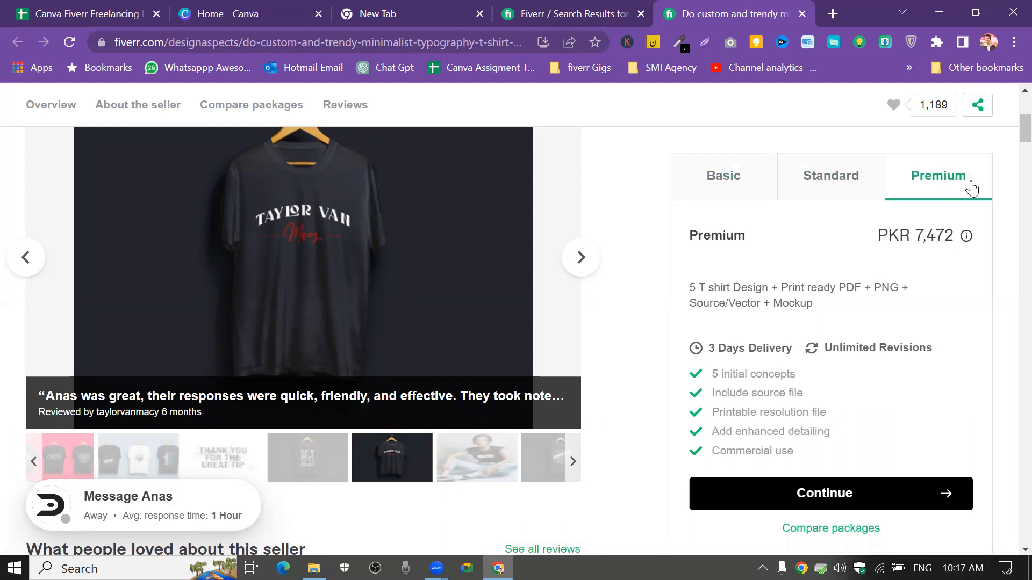
click(580, 258)
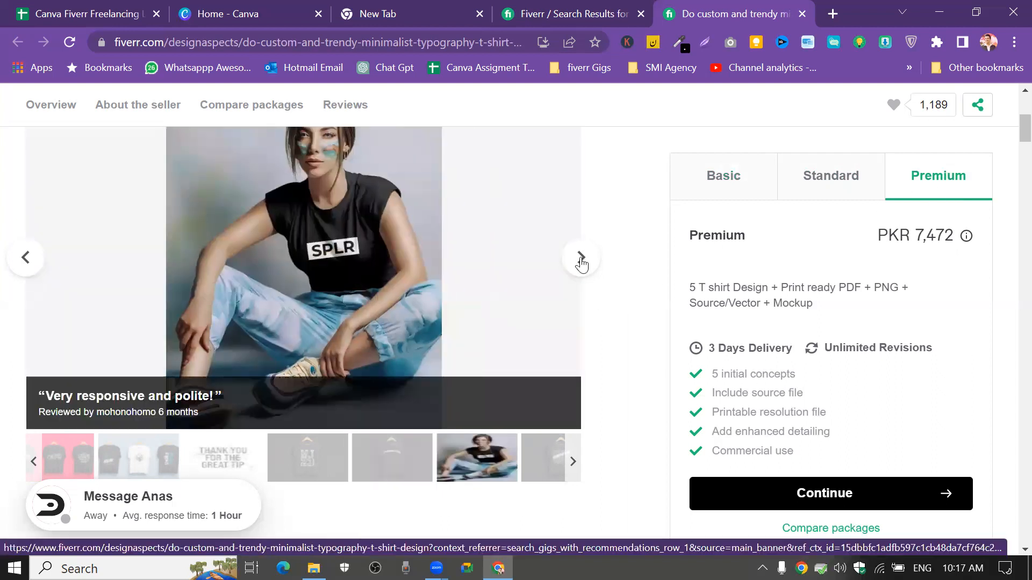
click(581, 259)
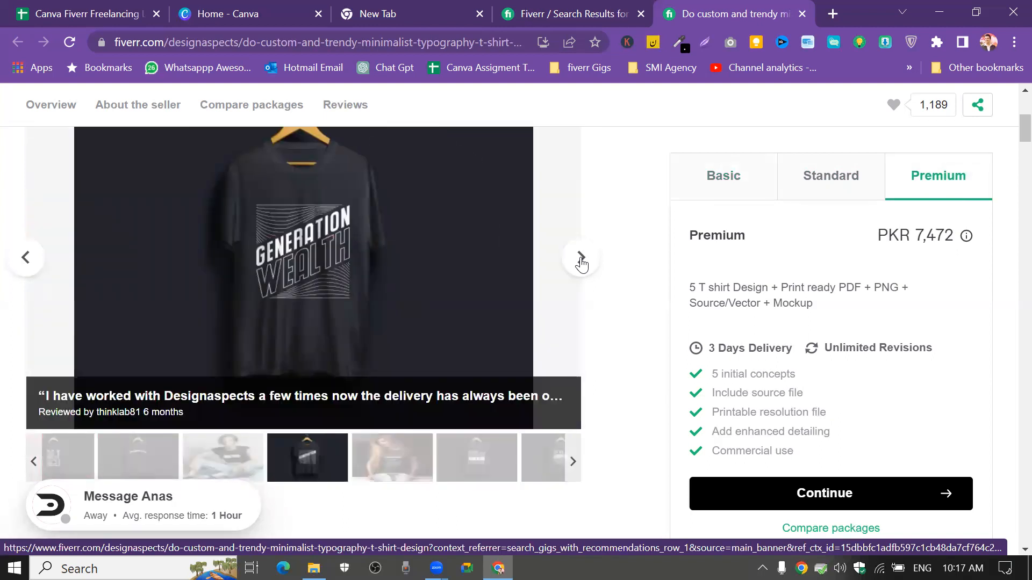
click(581, 260)
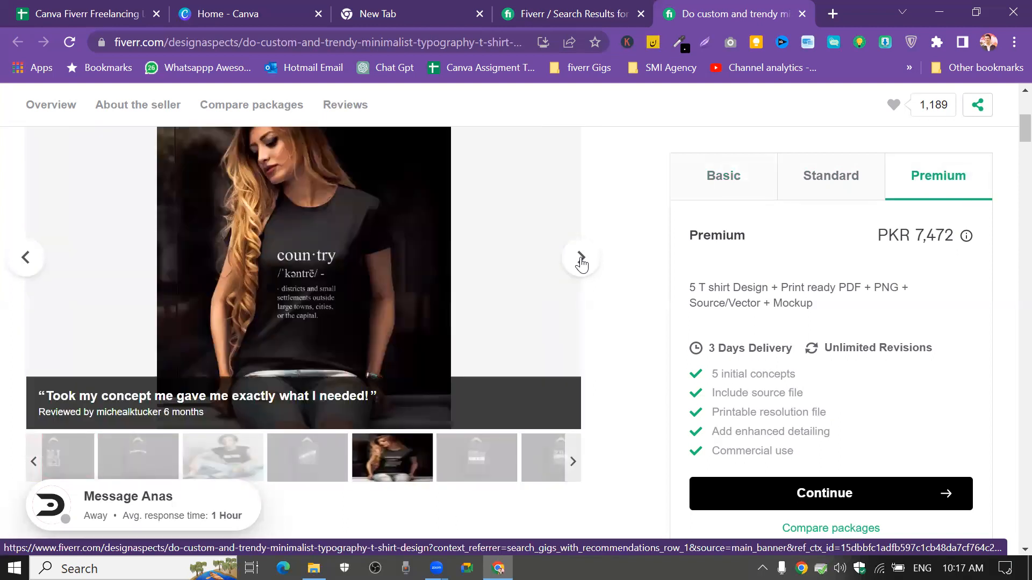
click(581, 261)
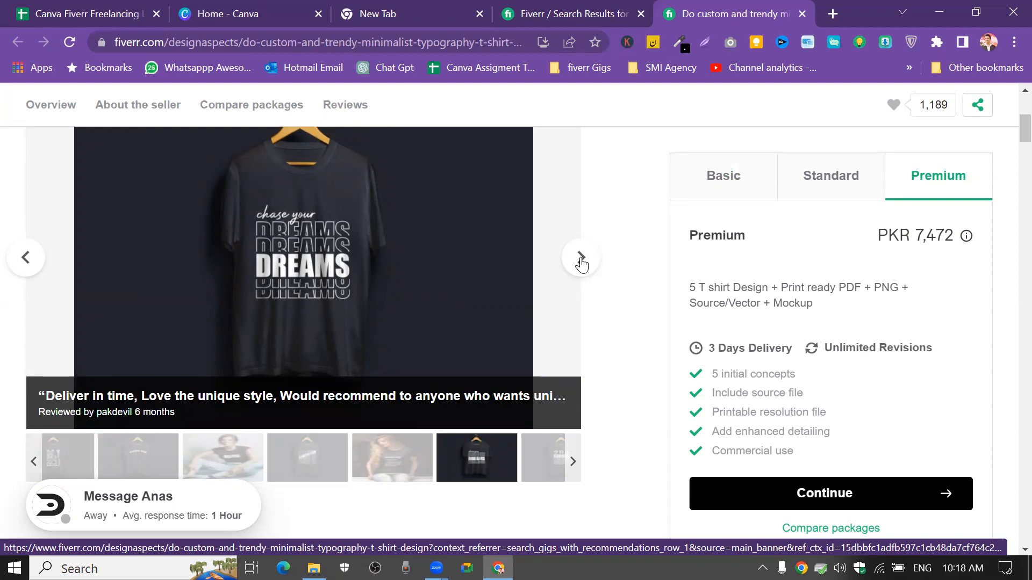
Examine the gig's package comparison table, delivery options, seller profile and the recommended similar gigs
scroll(585, 242, down, 15)
scroll(489, 380, down, 10)
scroll(500, 376, up, 5)
scroll(509, 370, down, 5)
scroll(509, 370, up, 5)
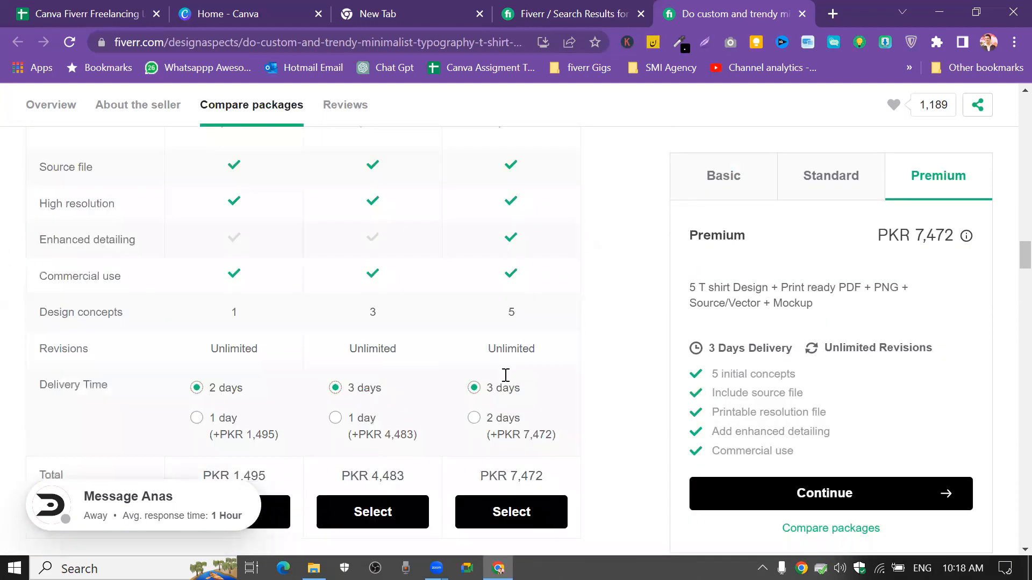
scroll(508, 379, up, 1)
scroll(508, 379, down, 2)
scroll(514, 380, up, 6)
scroll(513, 380, down, 6)
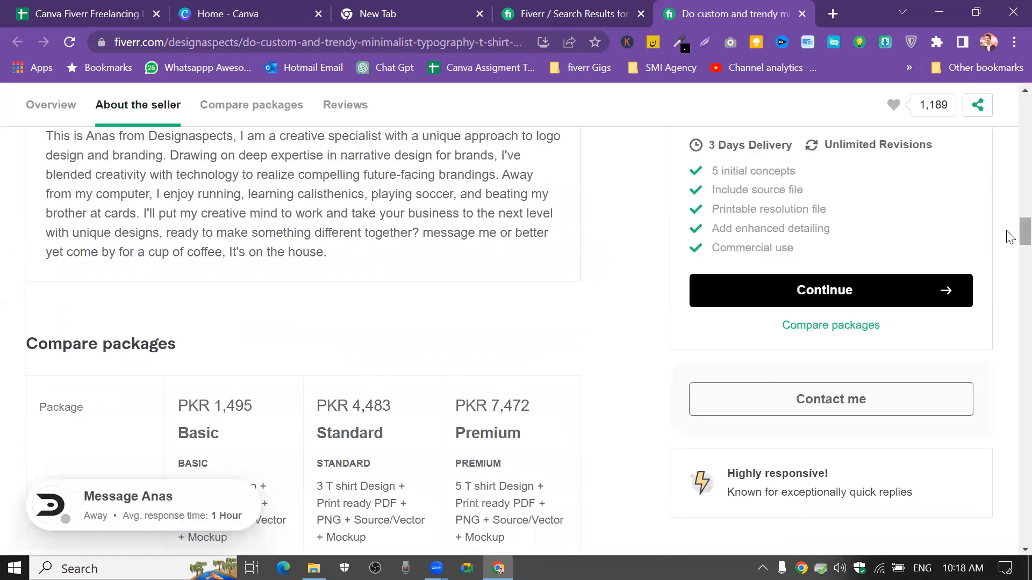
scroll(1010, 237, down, 10)
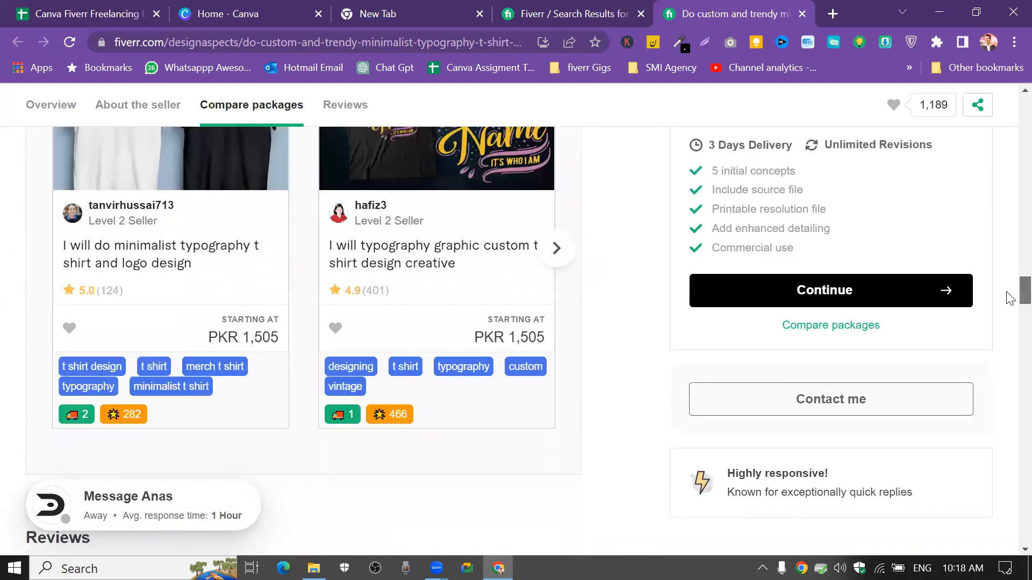
drag(1010, 298, 1012, 211)
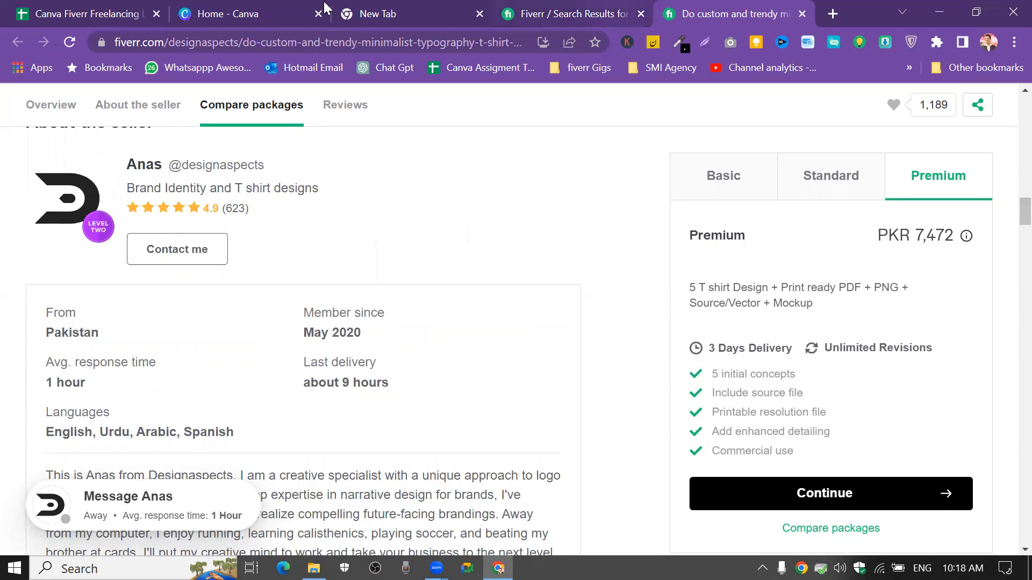
Switch to Canva and create a new blank design with a custom size of 1280 × 720 px
click(247, 13)
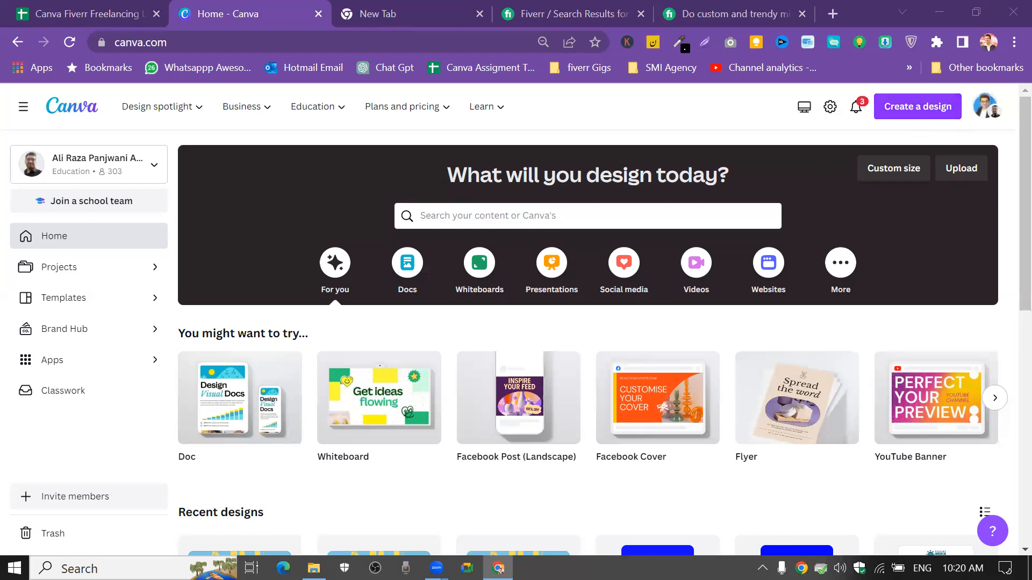
click(920, 105)
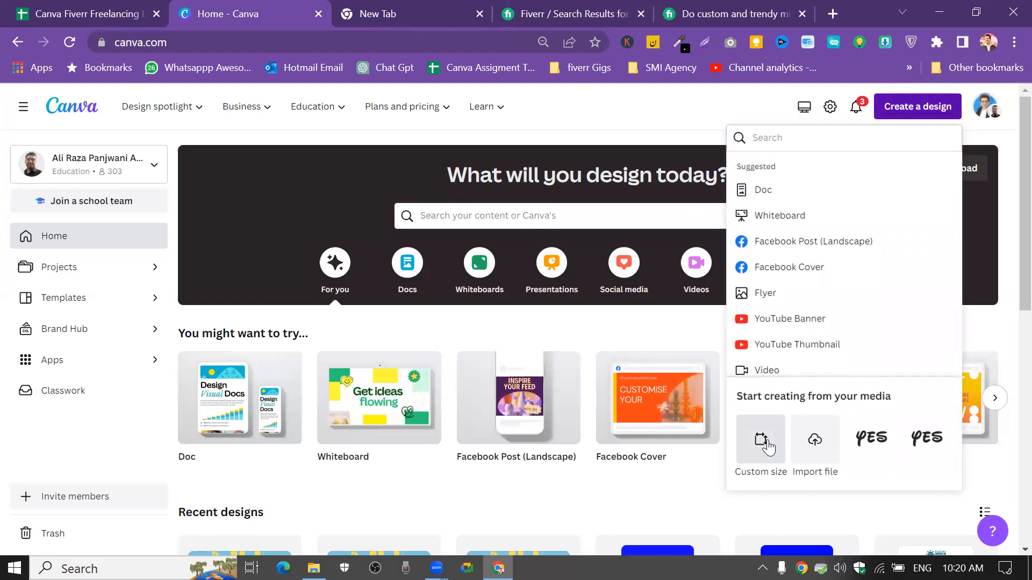
click(763, 442)
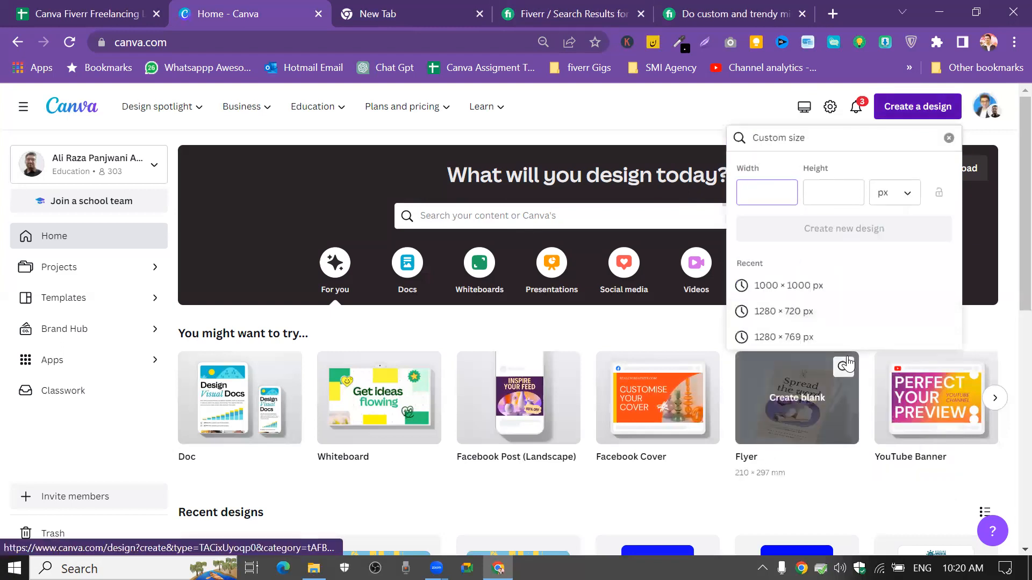
text(1280)
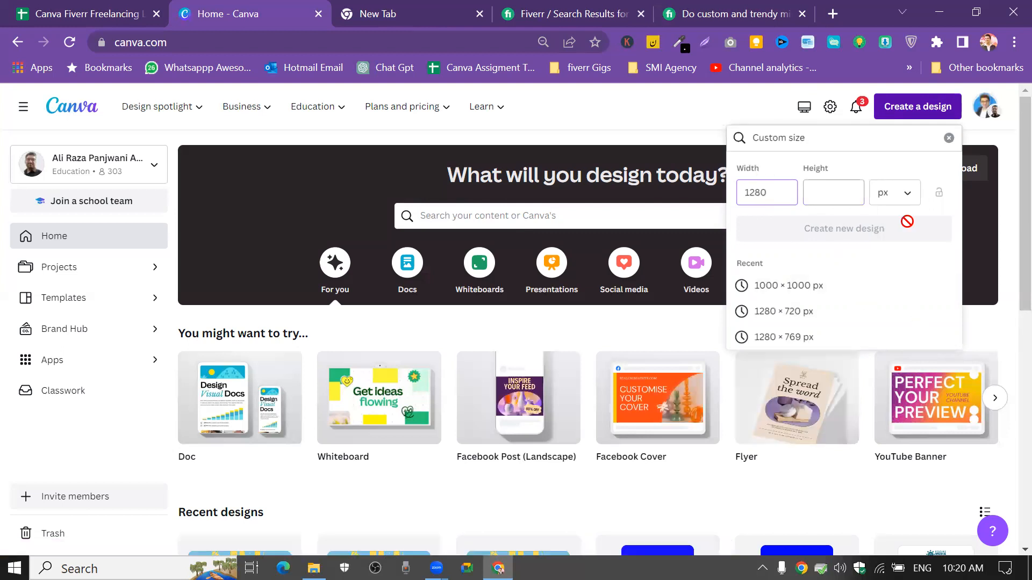
click(844, 197)
text(720)
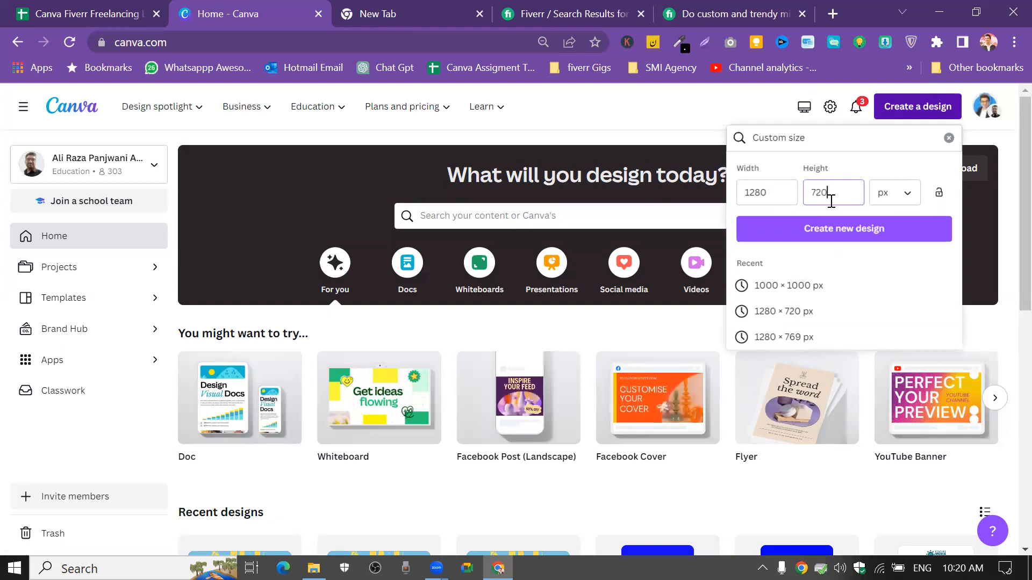
key(Return)
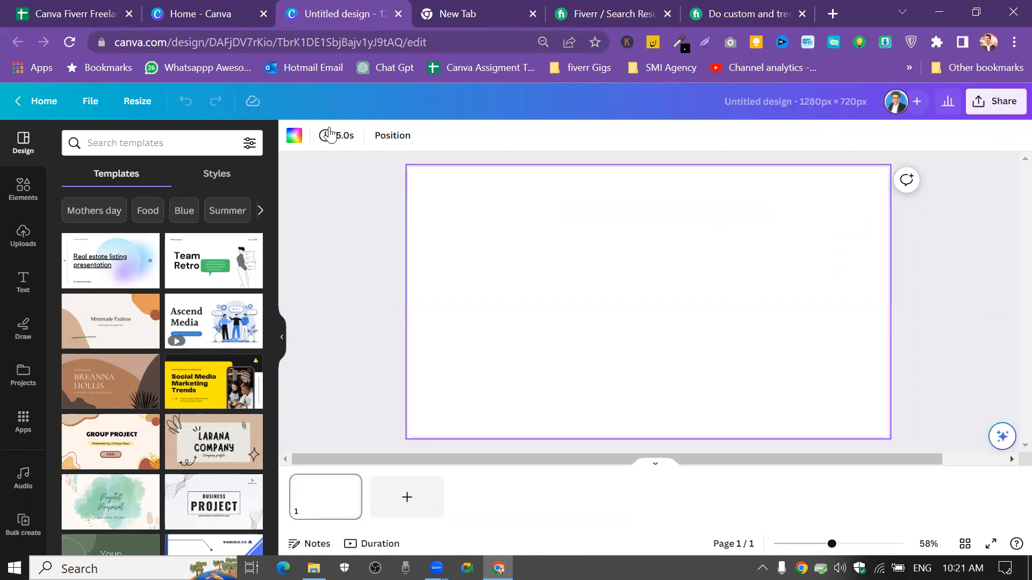
Set the blank page's background colour to solid black
click(289, 145)
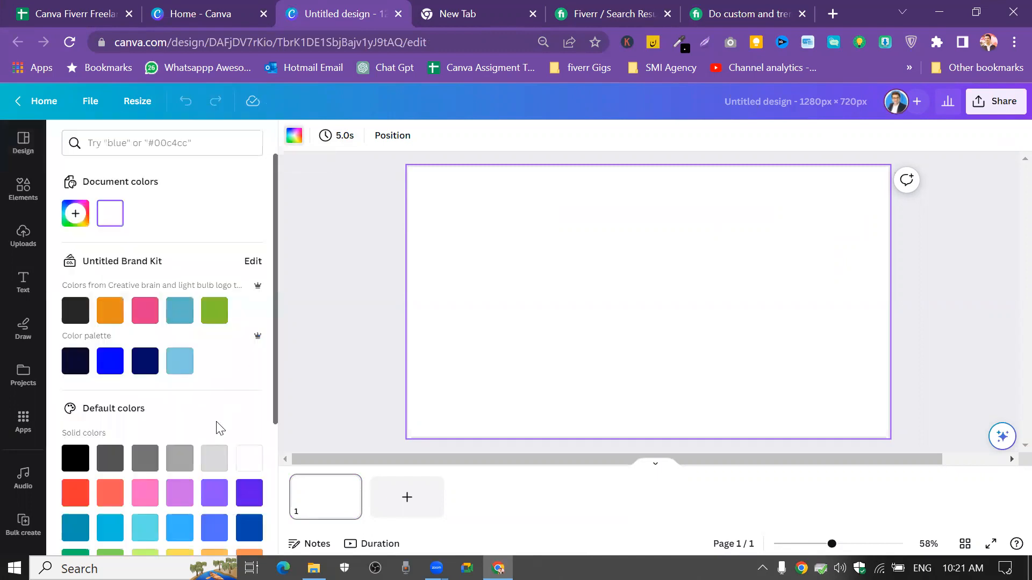
click(80, 460)
click(363, 326)
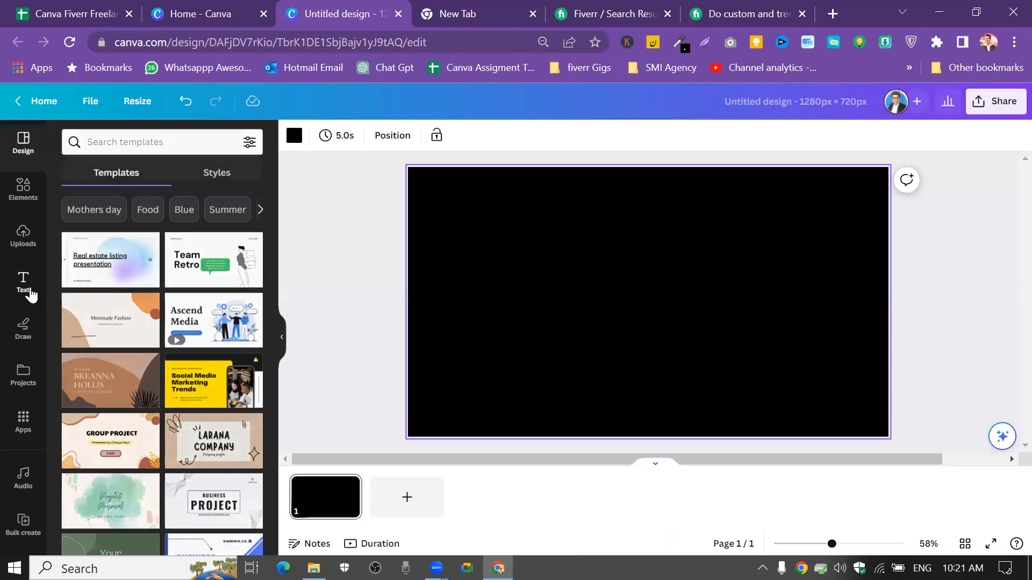
Add a heading to the page, enlarge it to font size 77 and move it to the page's centre
click(27, 293)
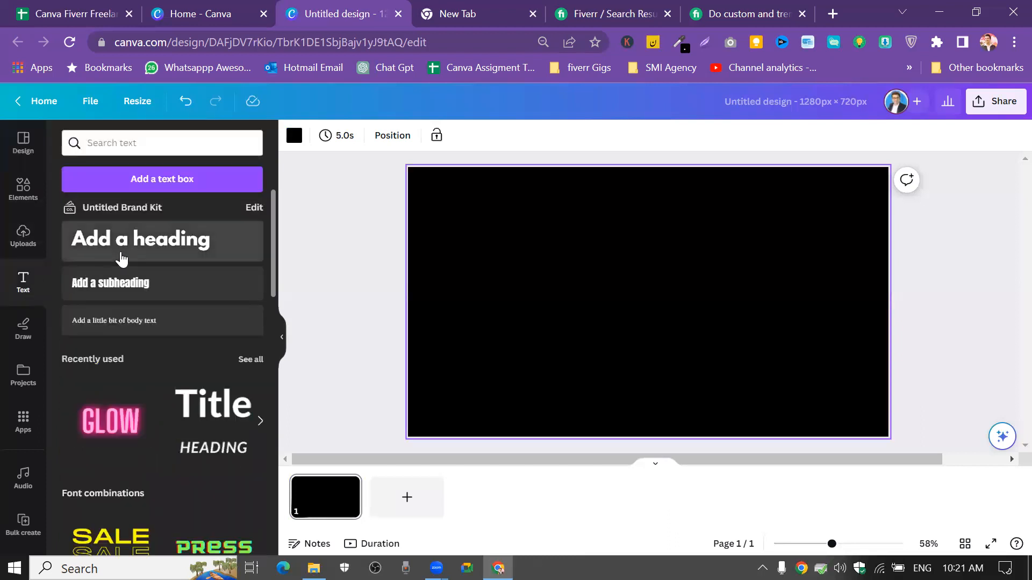
click(122, 259)
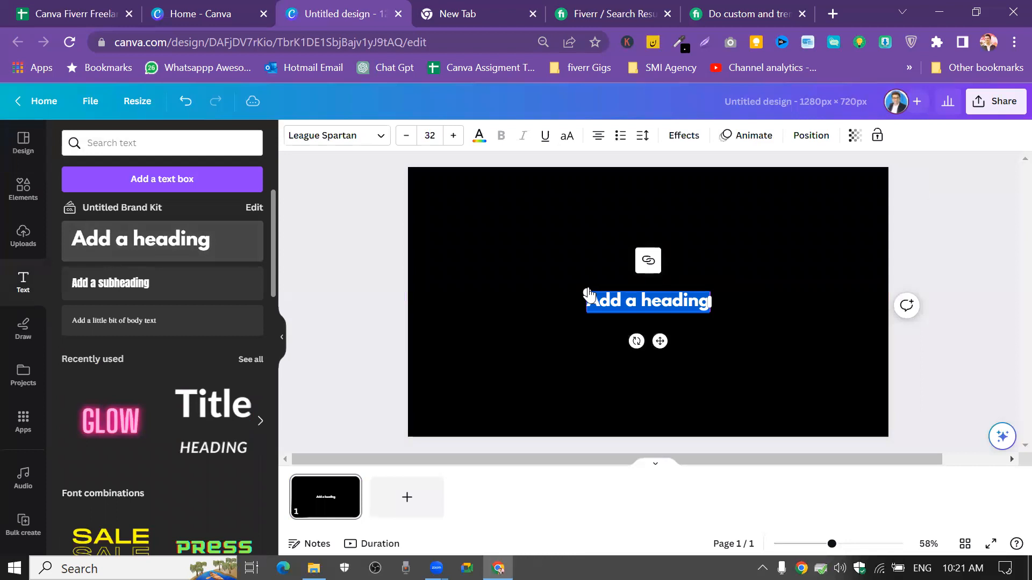
drag(587, 293, 417, 237)
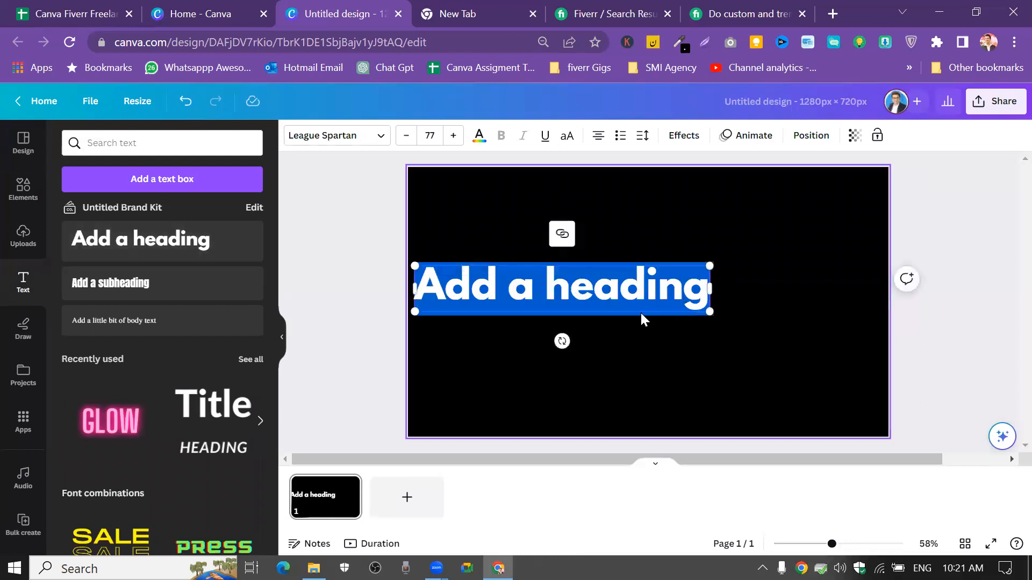
click(648, 296)
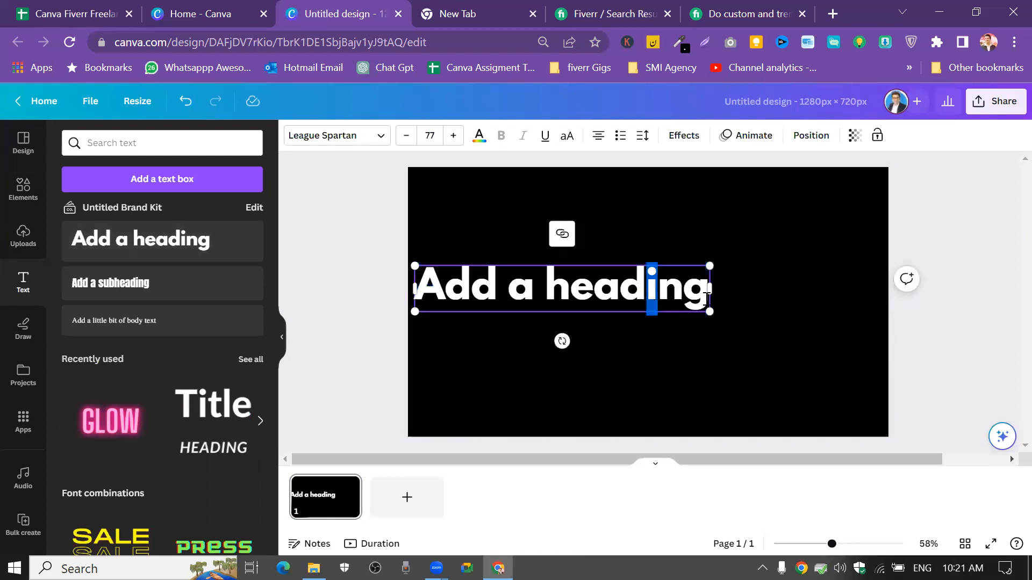
click(640, 229)
drag(613, 272, 696, 280)
Replace the heading's placeholder text with "SWEET" in capital letters
click(765, 309)
click(765, 309)
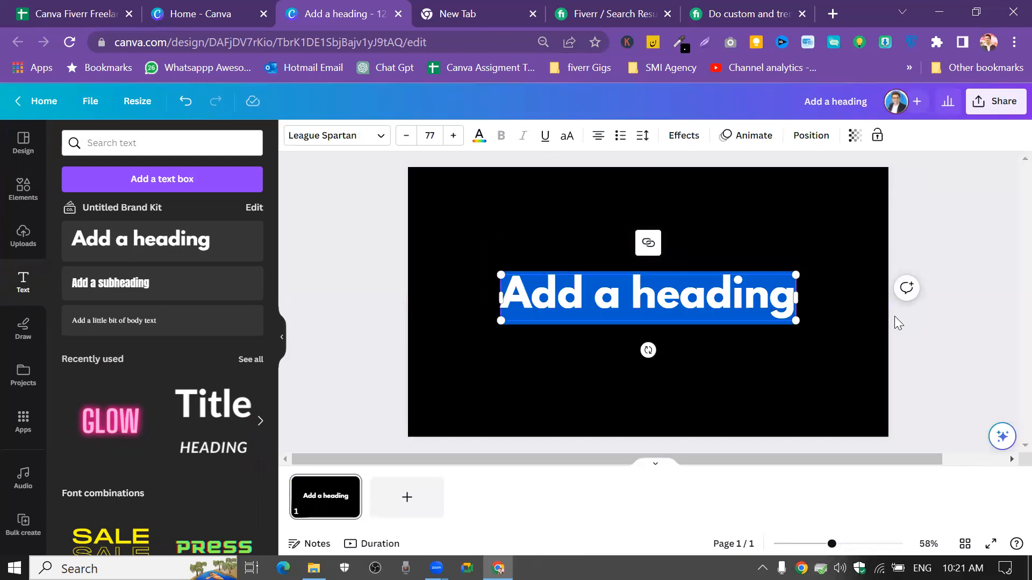
text(SW)
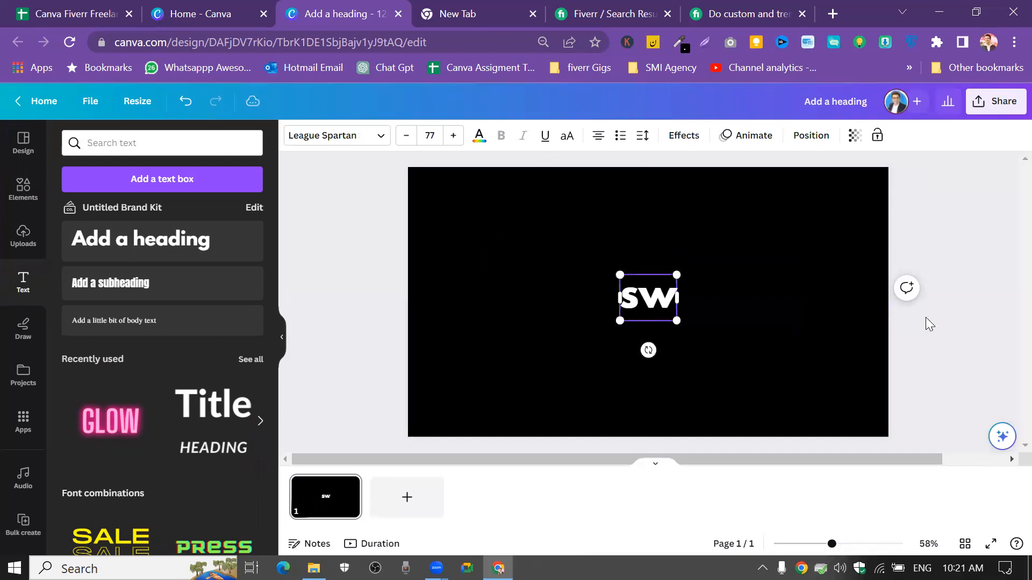
key(BackSpace)
key(BackSpace)
text(SW)
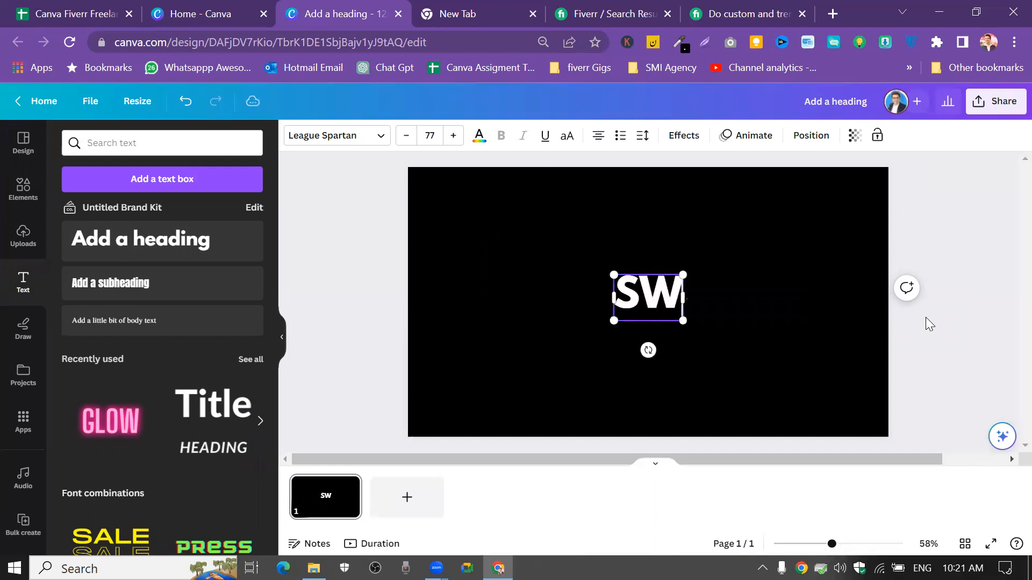
text(EET)
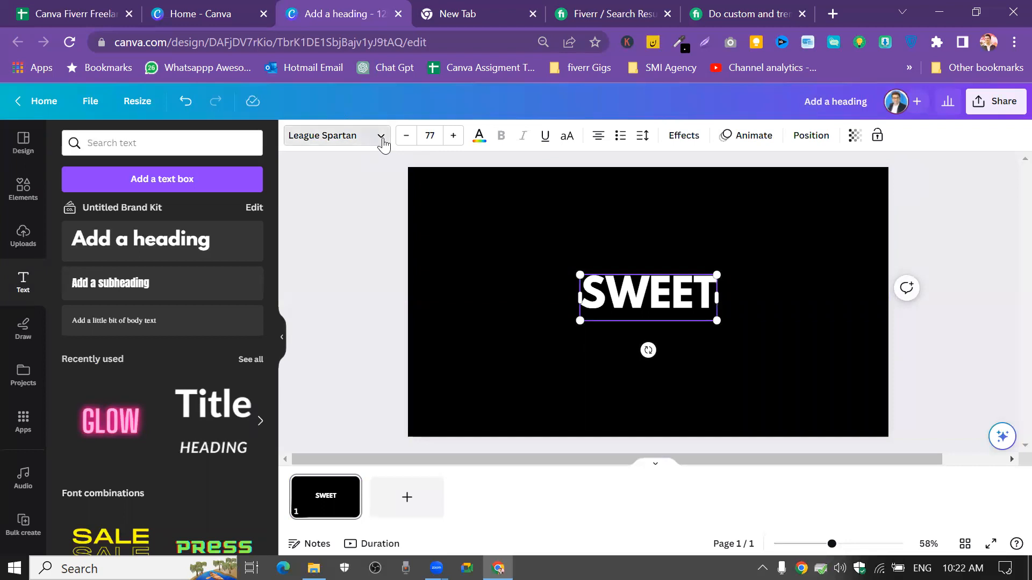
Search the fonts for "LAVA P" and apply Lava Pro Grunge to the SWEET text
click(380, 140)
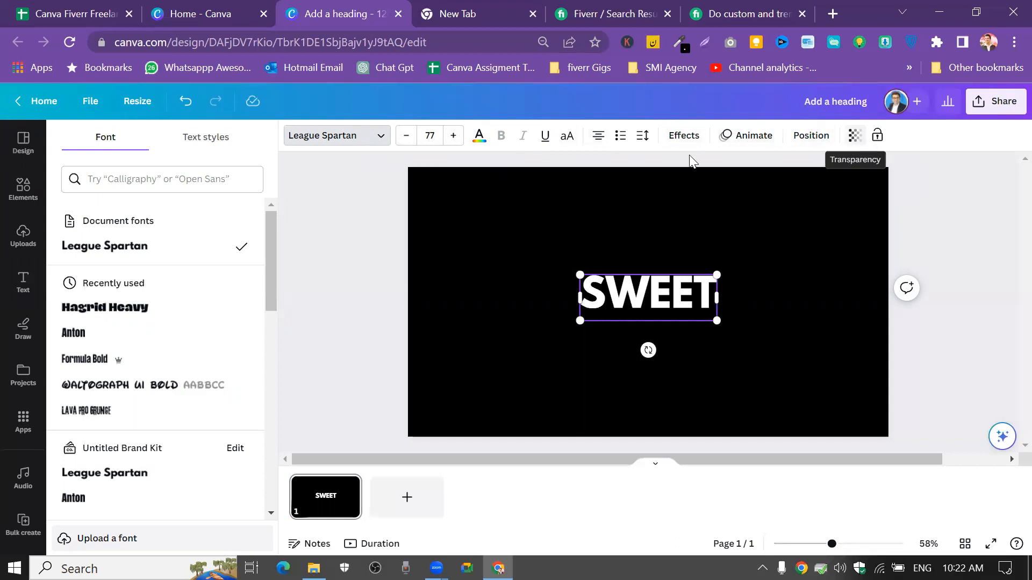
click(234, 181)
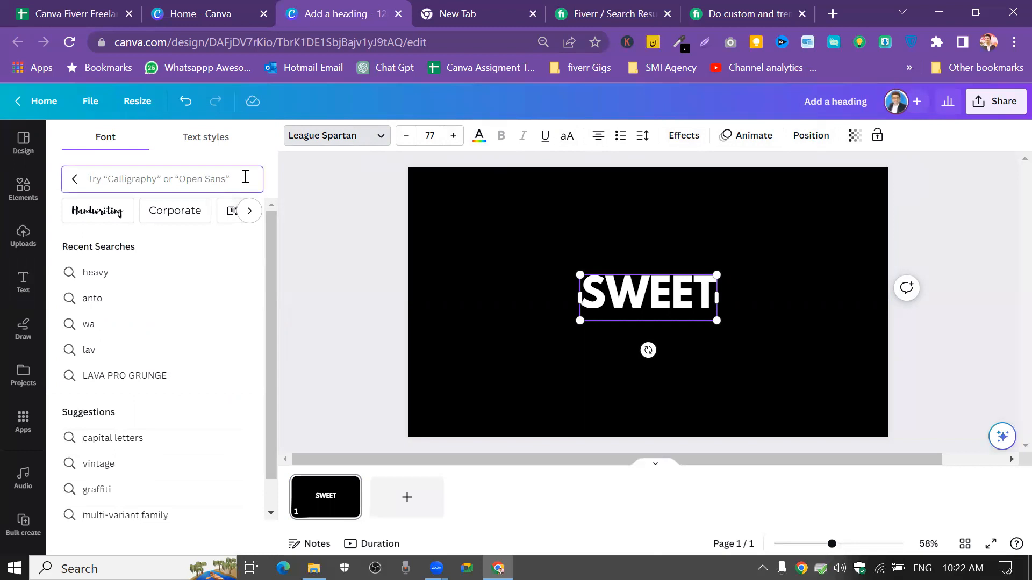
text(LAVA)
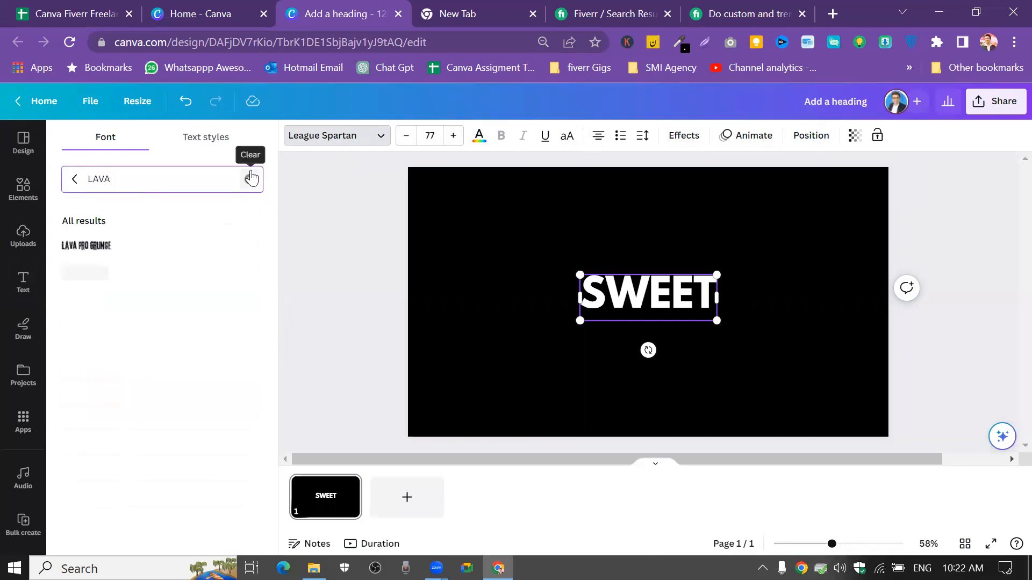
text( P)
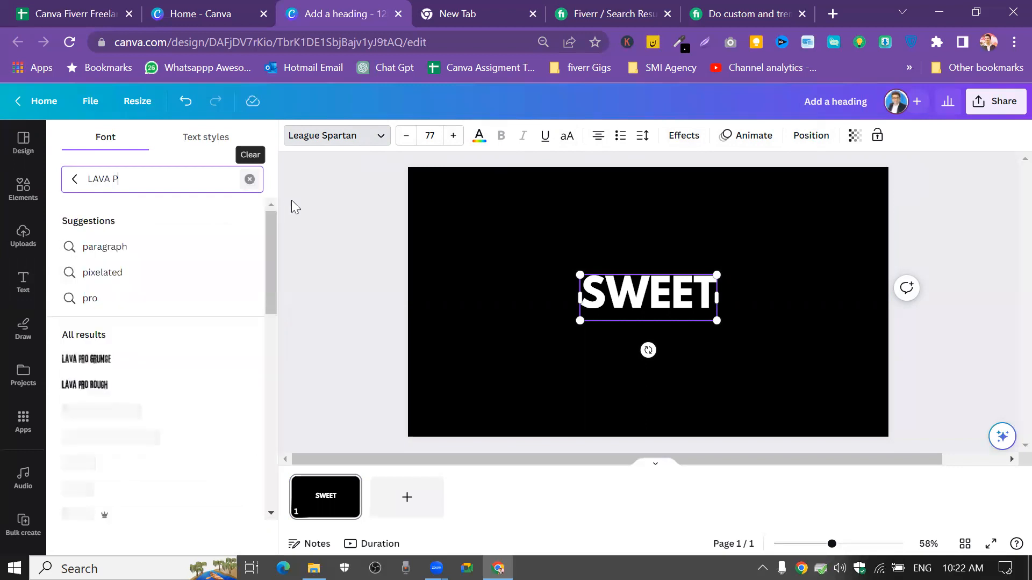
click(199, 363)
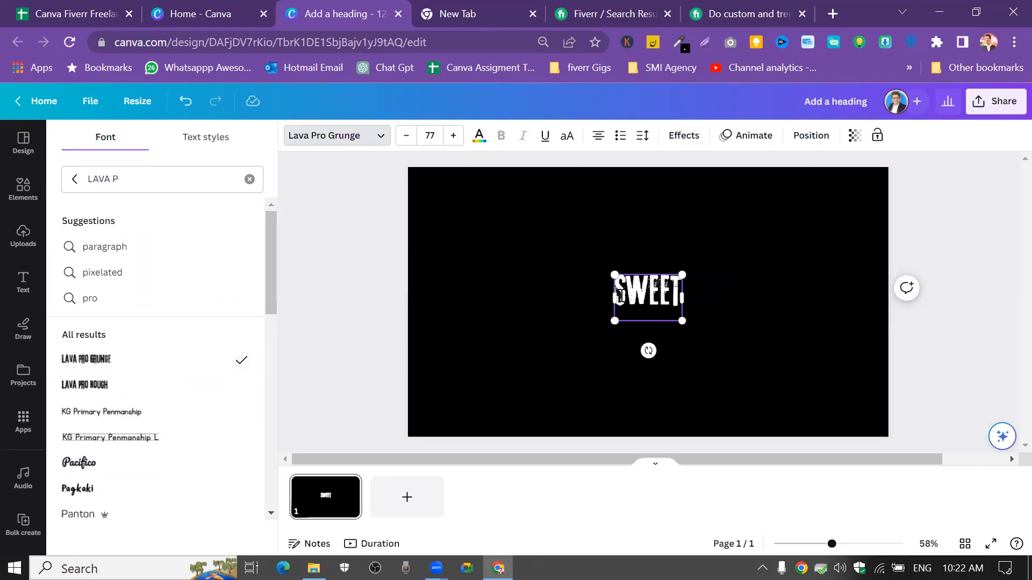
Set the SWEET text's font size to 531 and deselect it
click(440, 140)
click(440, 139)
click(441, 140)
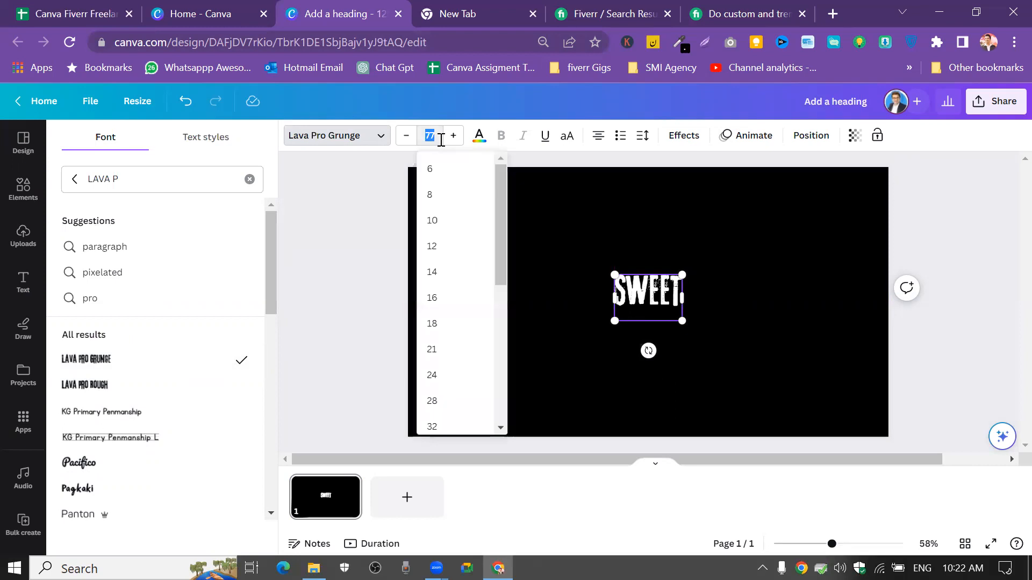
text(531)
key(Return)
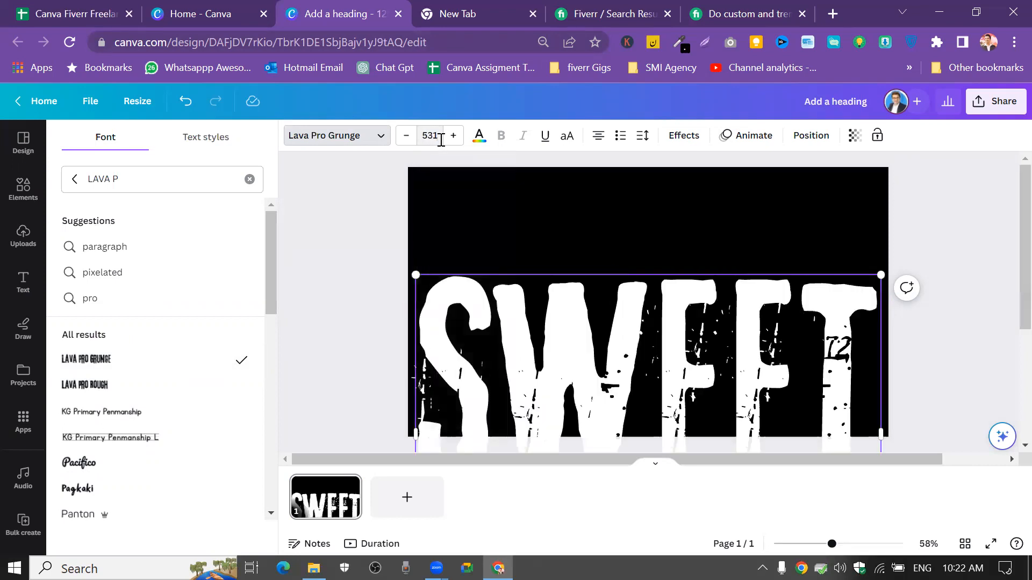
click(1000, 333)
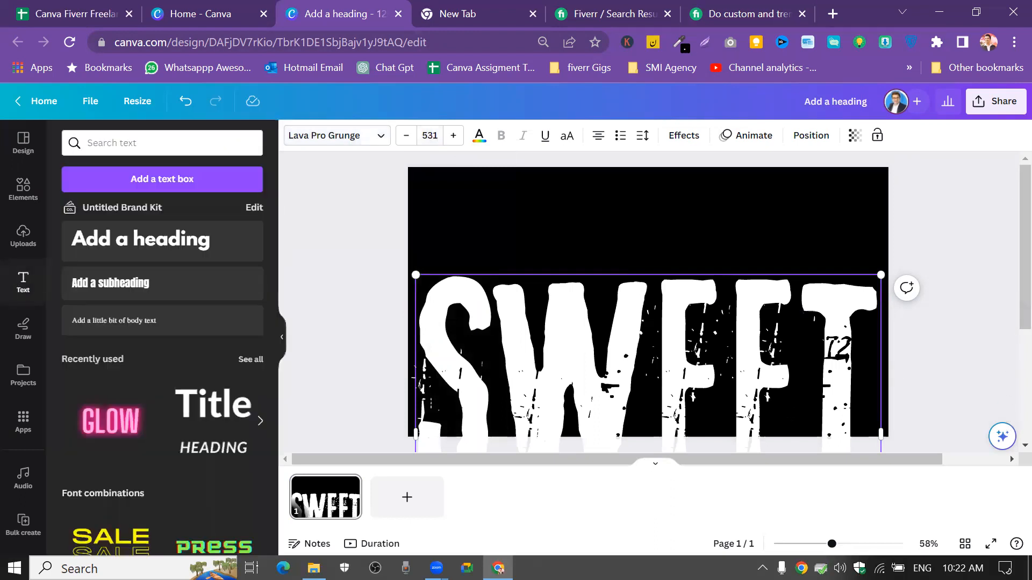
click(970, 276)
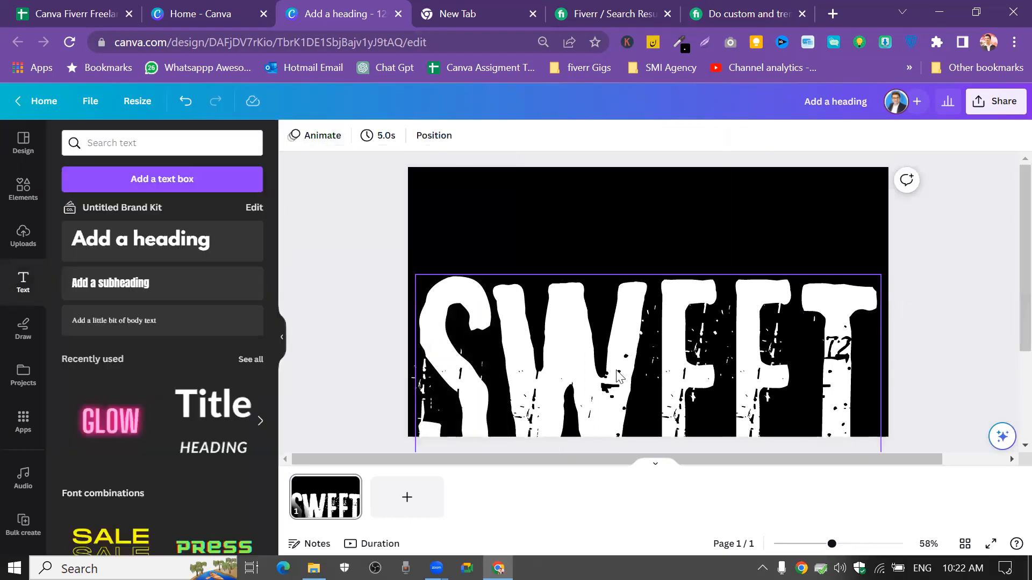
Move the SWEET text up so it is fully visible on the page and download the design as a PNG named SWEET
drag(618, 350, 623, 293)
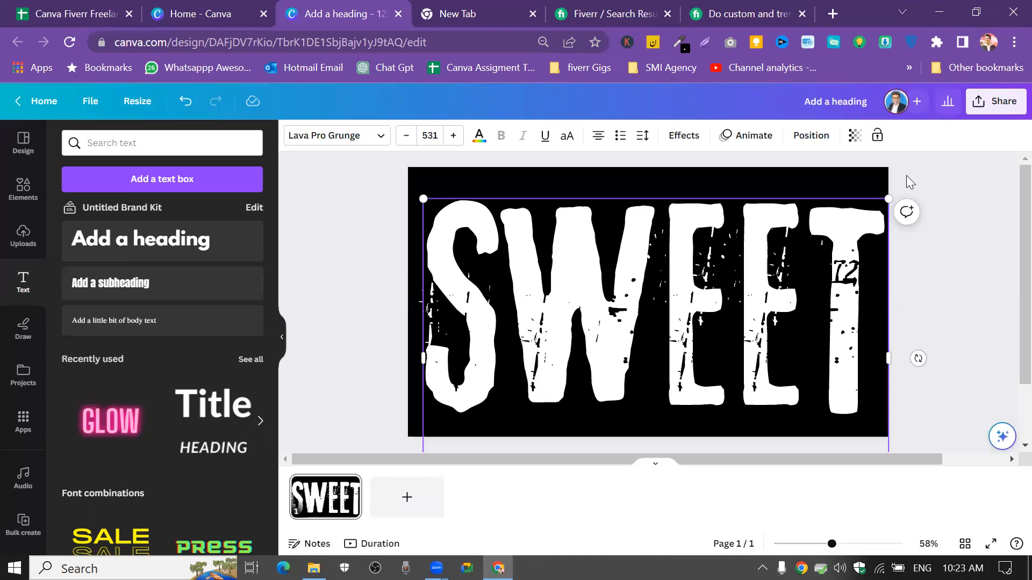
click(1012, 113)
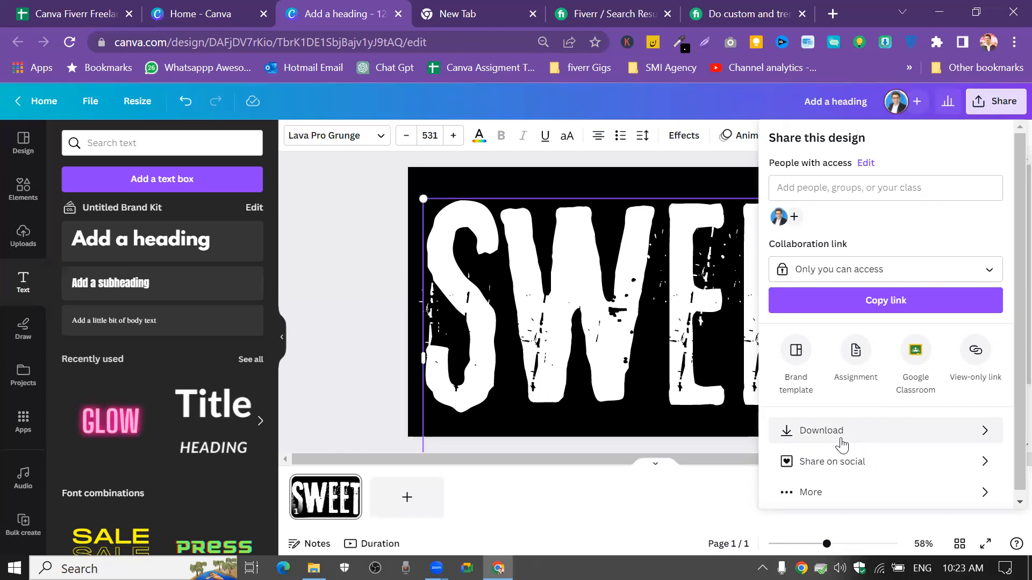
click(841, 444)
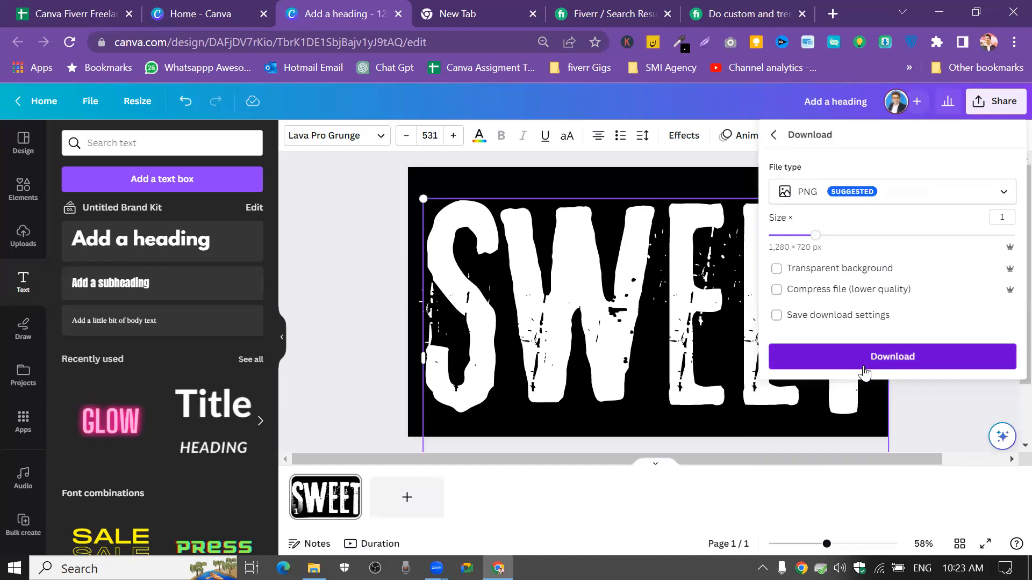
click(863, 368)
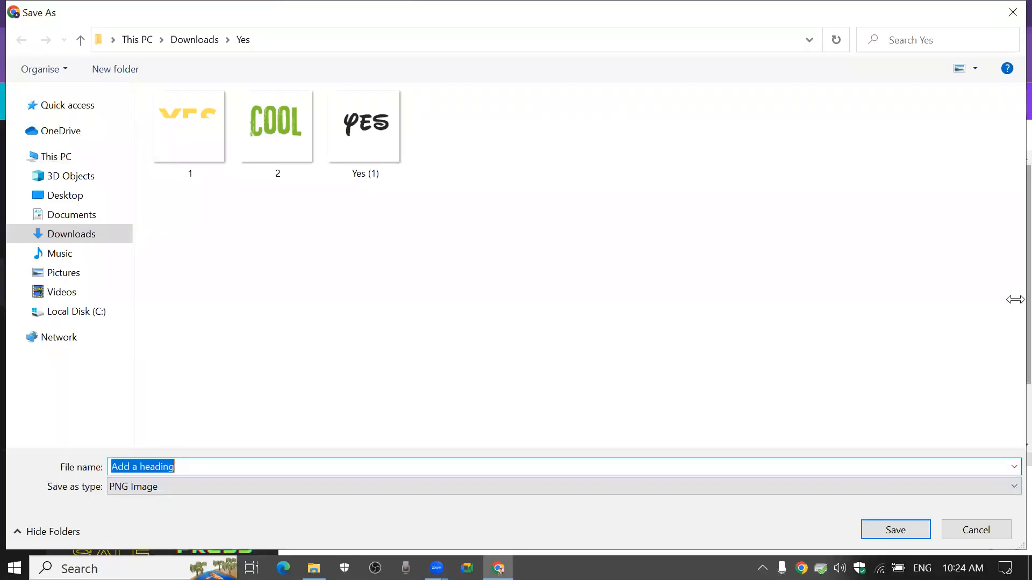
text(SWEET)
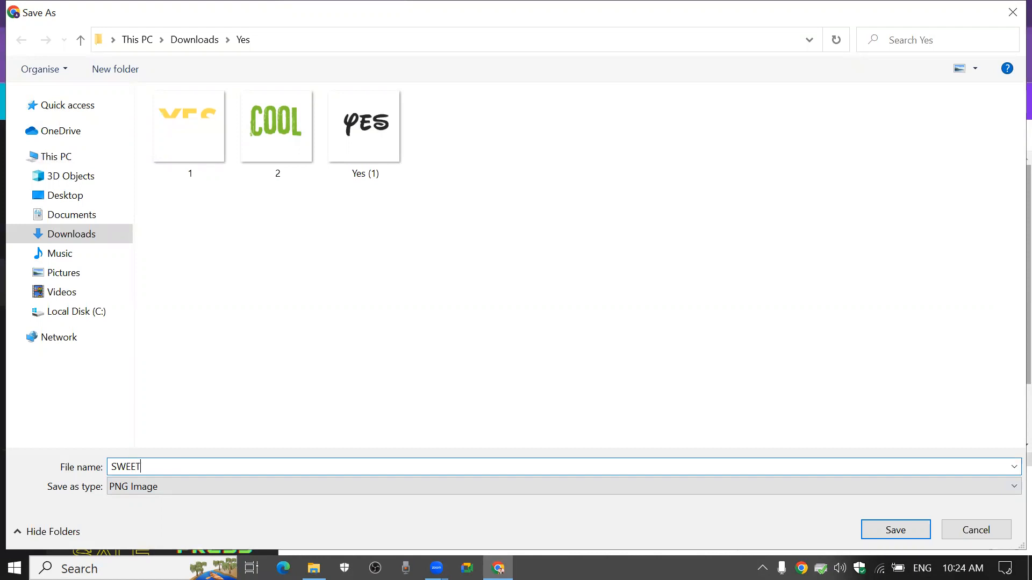
key(Return)
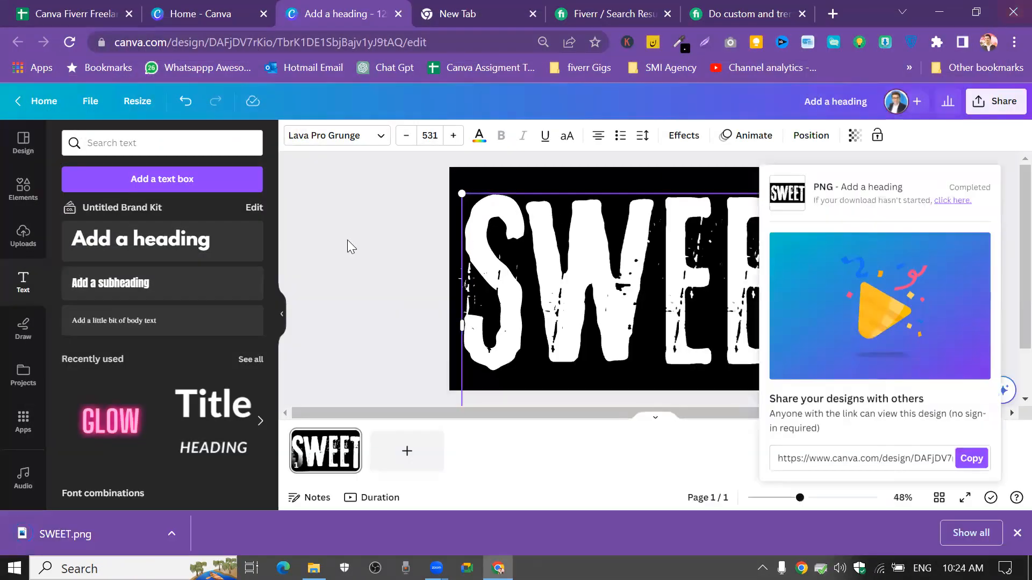
click(384, 192)
click(384, 191)
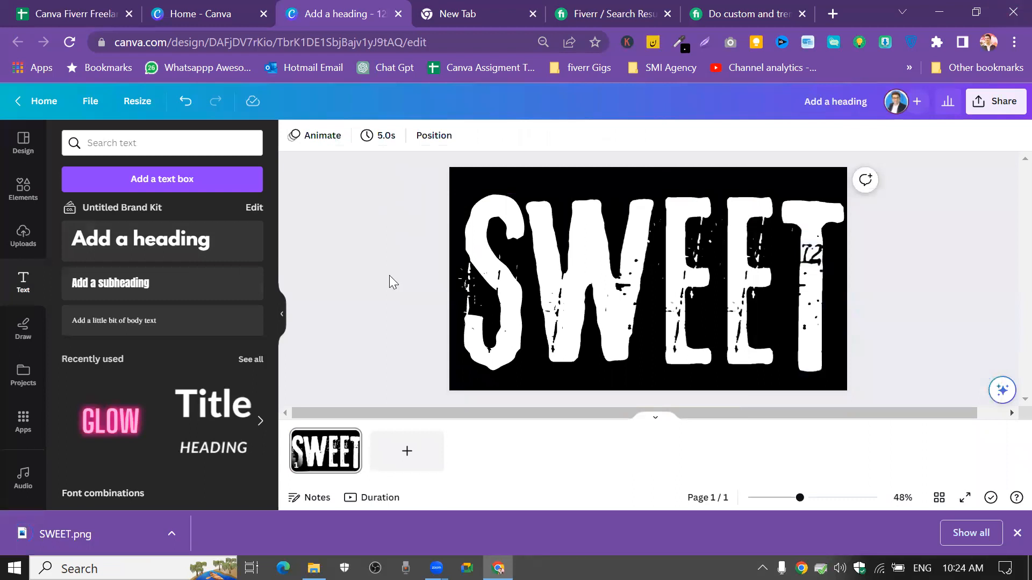
Upload the downloaded SWEET.png to the design's images and recolour the page's SWEET text to the brand kit pink #e1348b
click(598, 259)
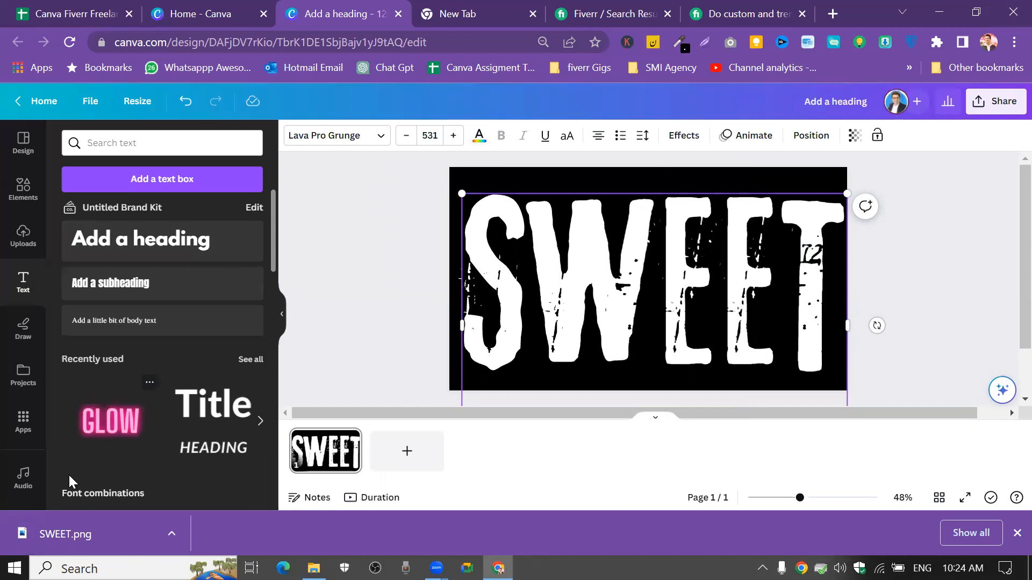
drag(81, 534, 138, 310)
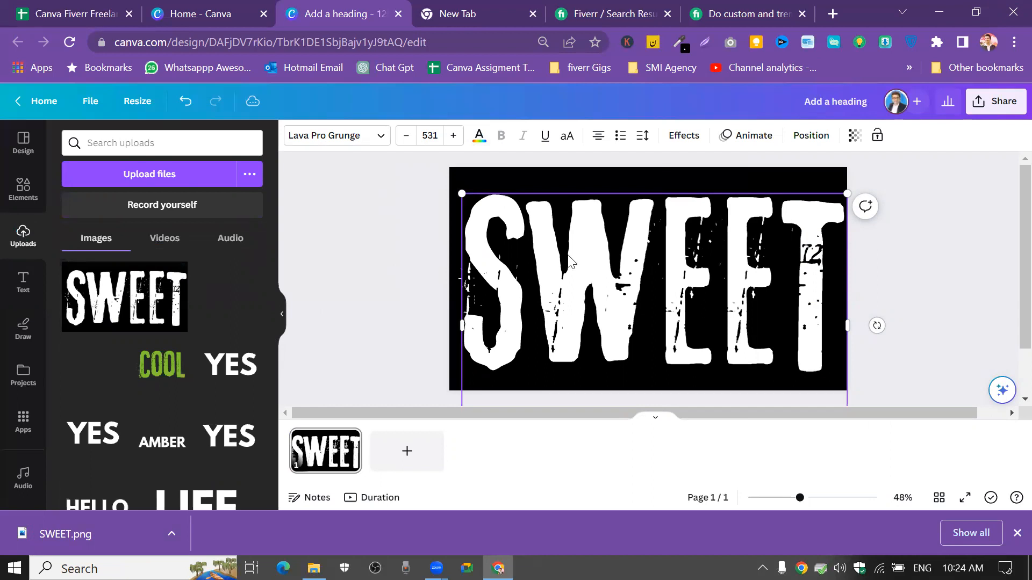
click(480, 145)
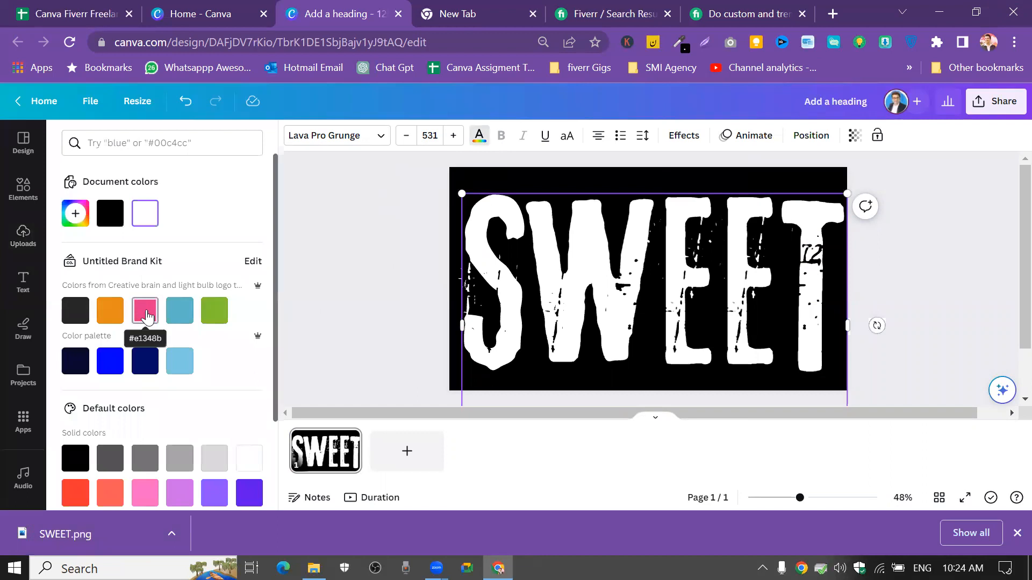
click(145, 311)
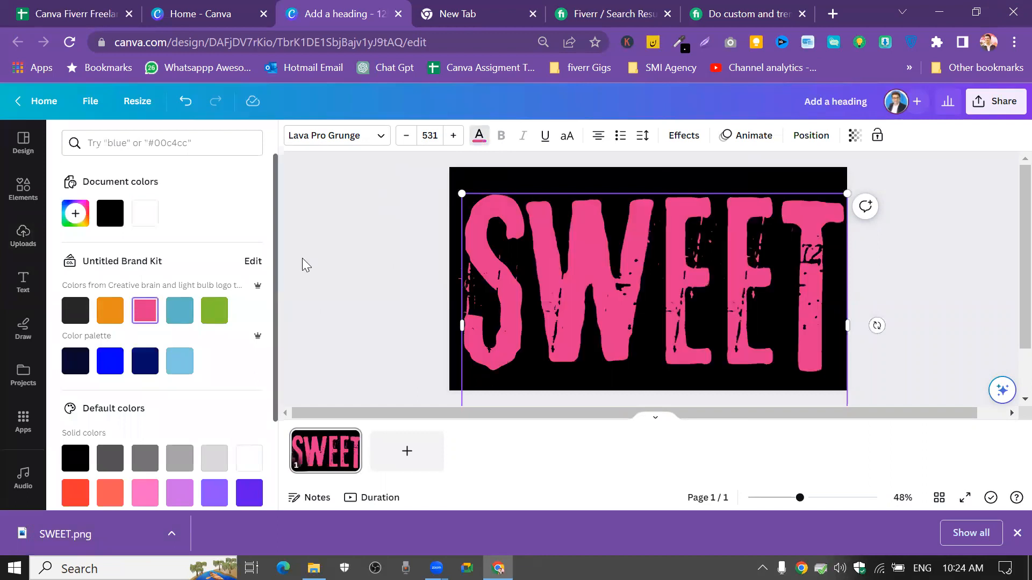
click(415, 205)
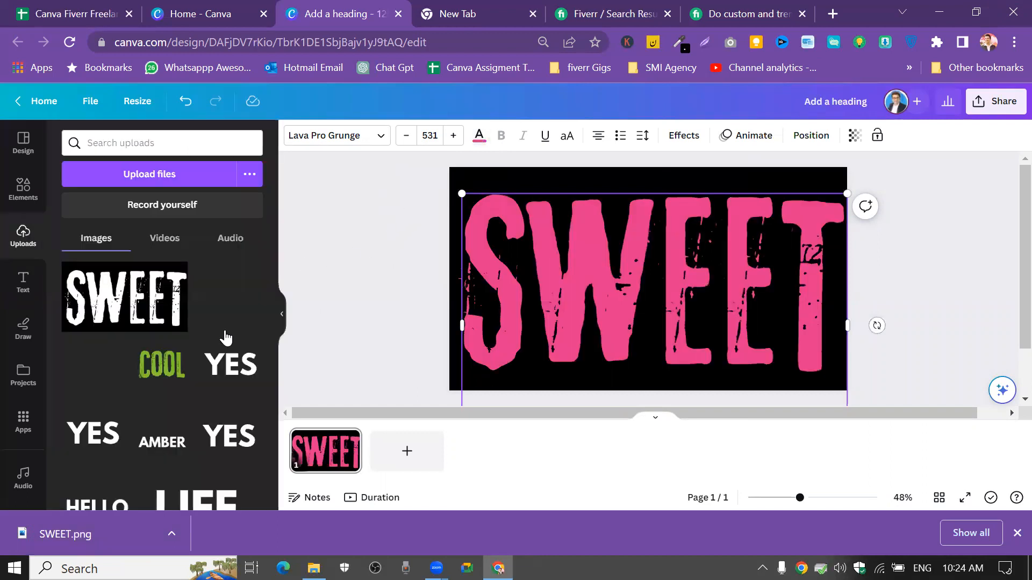
Place the uploaded white SWEET image on the page and bring it forward in front of the pink text
drag(151, 297, 616, 261)
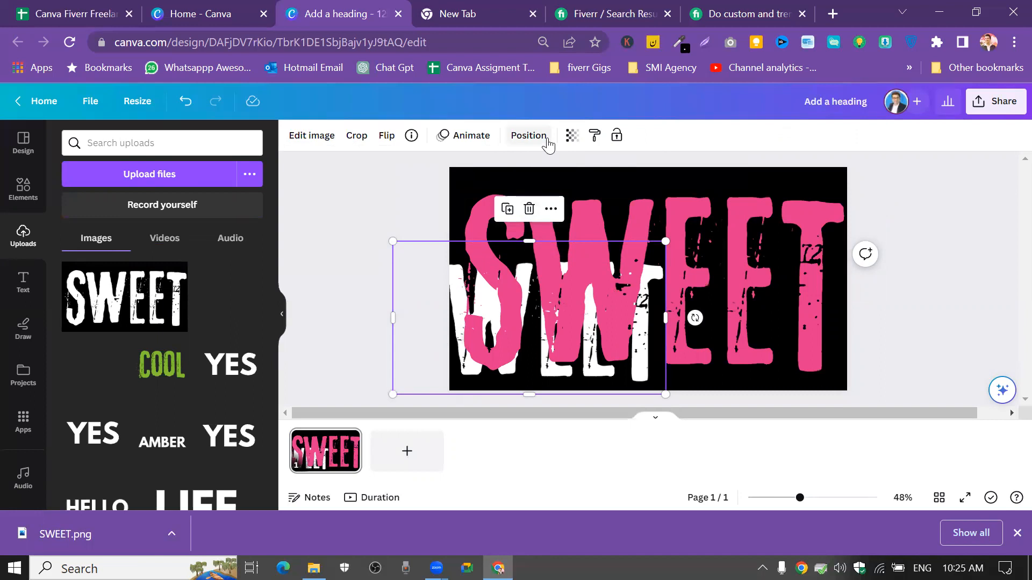
click(547, 140)
click(67, 170)
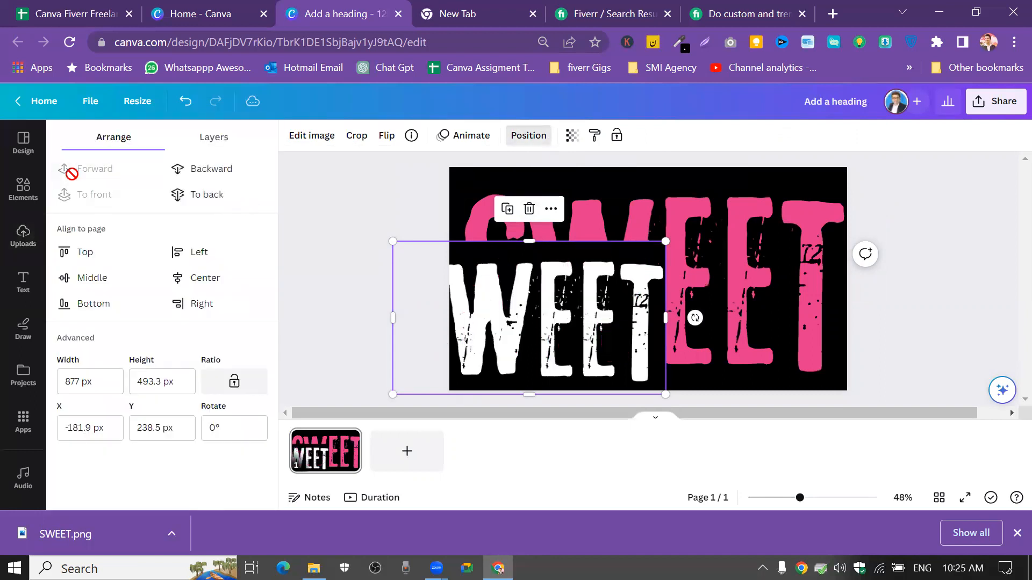
Scale the SWEET image to about 1277 by 718 px and align it to the page's top-left corner, covering the pink text
drag(604, 314, 698, 274)
drag(488, 204, 456, 161)
drag(761, 359, 859, 376)
drag(728, 318, 753, 319)
drag(862, 391, 807, 372)
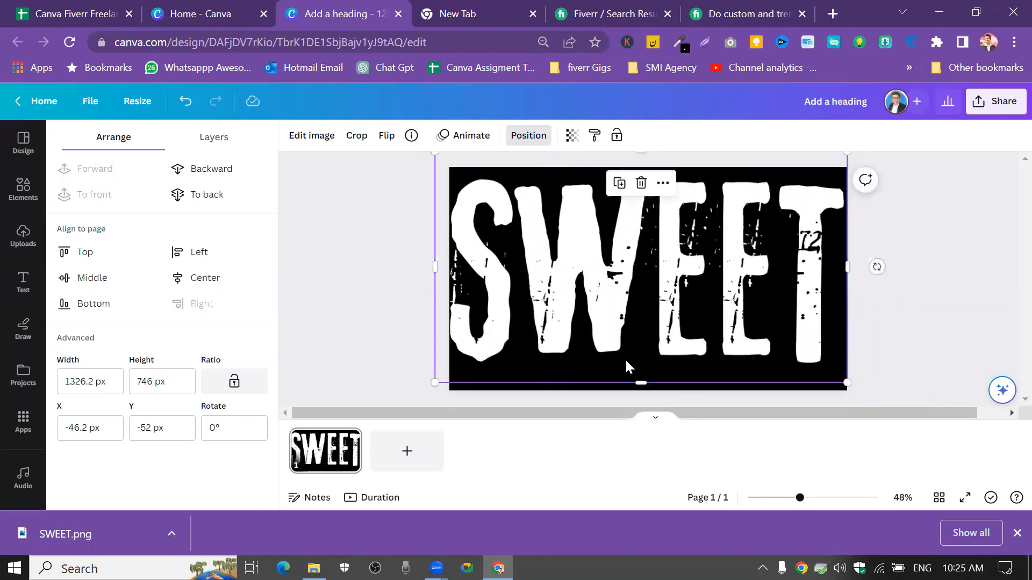
drag(631, 337, 638, 340)
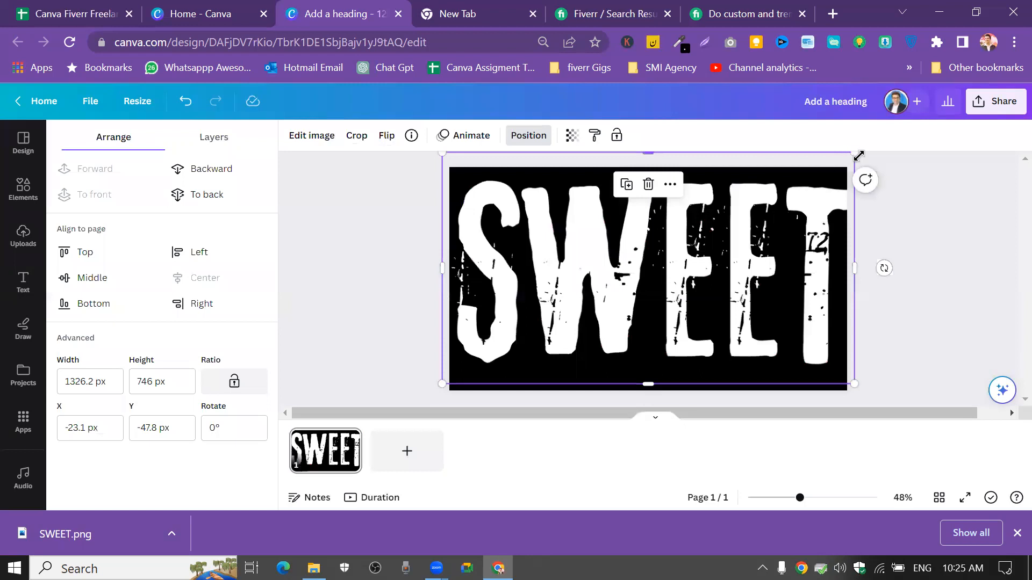
drag(857, 155, 840, 161)
drag(773, 225, 777, 230)
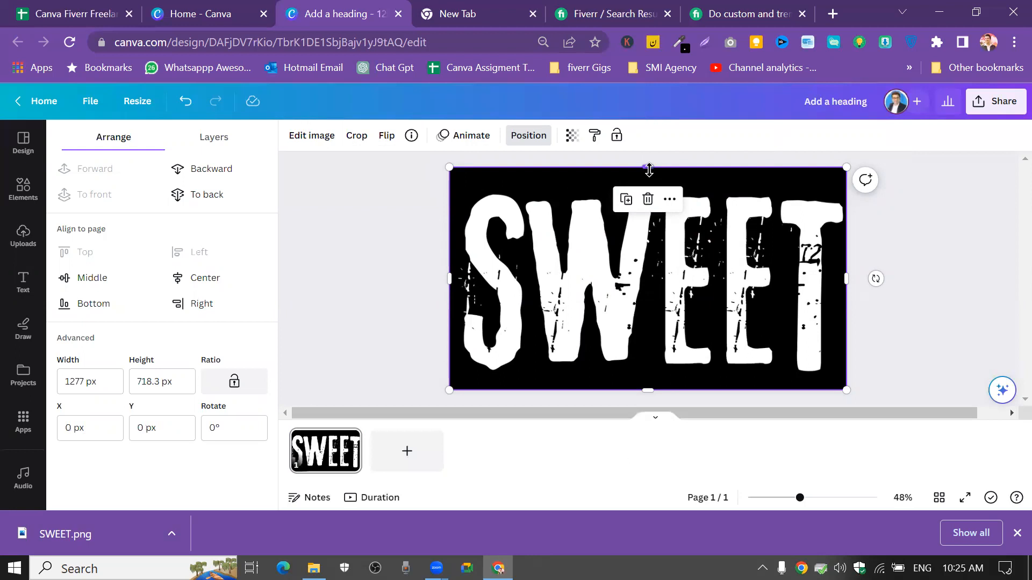
Crop away the upper half of the SWEET image to a height of about 358 px and delete the image from the page
drag(649, 169, 642, 280)
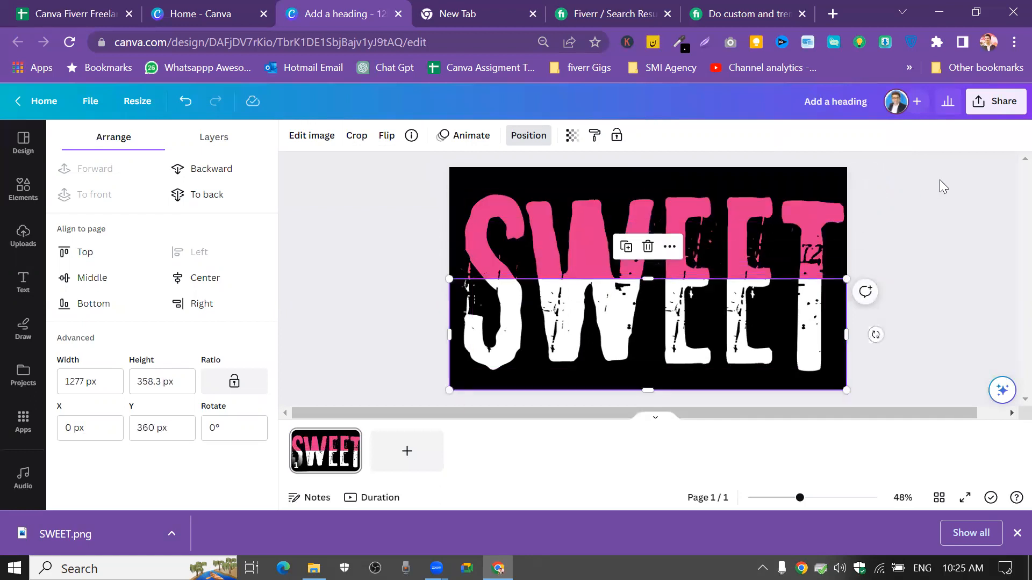
key(Escape)
key(Escape)
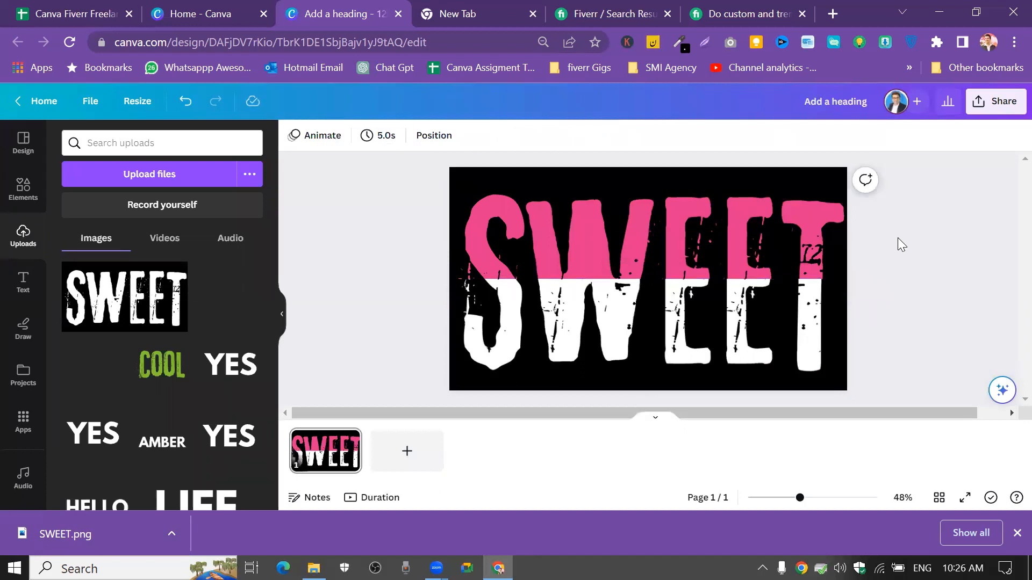
click(648, 325)
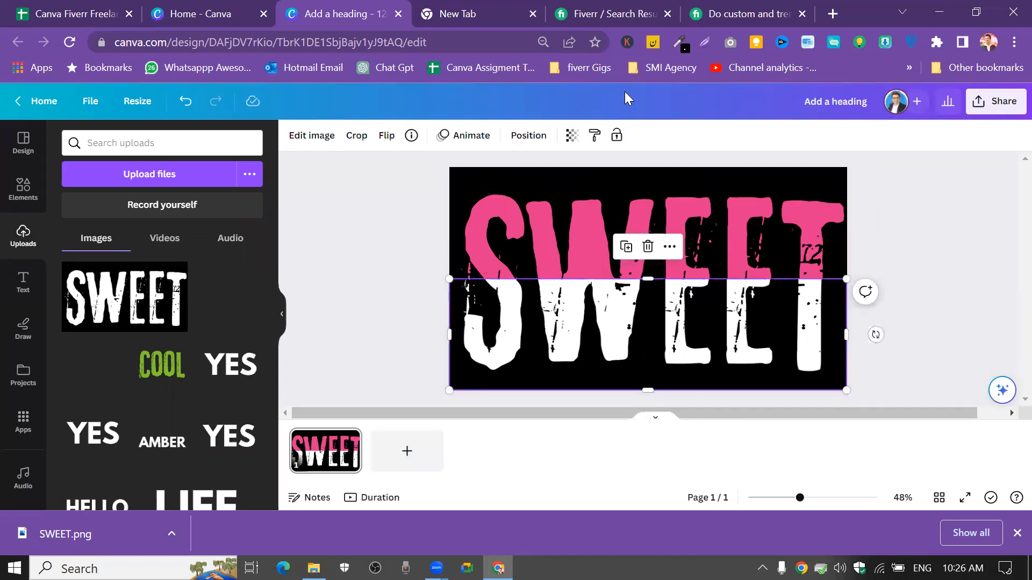
click(656, 247)
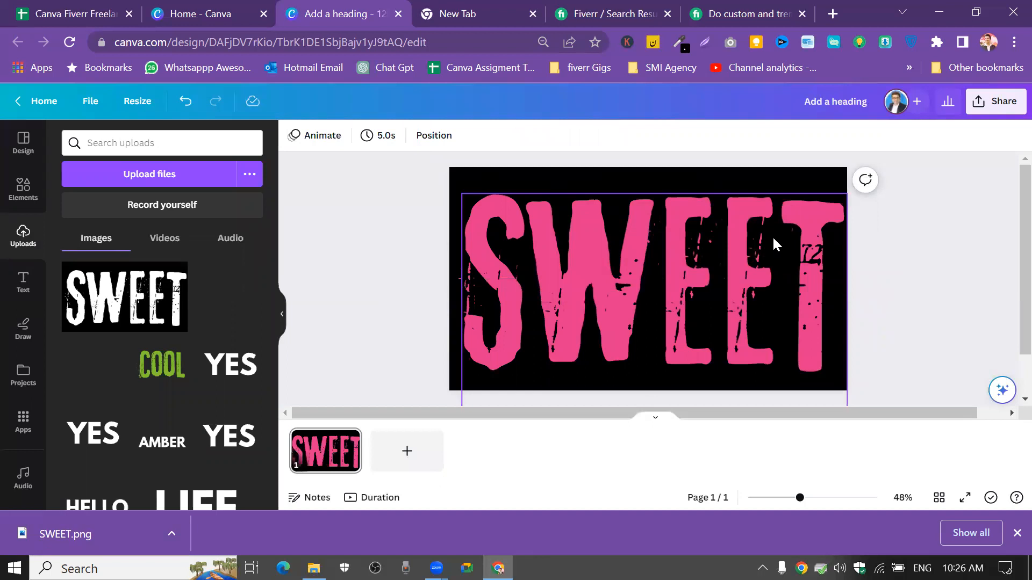
Cover the pink text with the uploaded SWEET image scaled to the full page, cropping away its upper half for a two-colour word
click(118, 304)
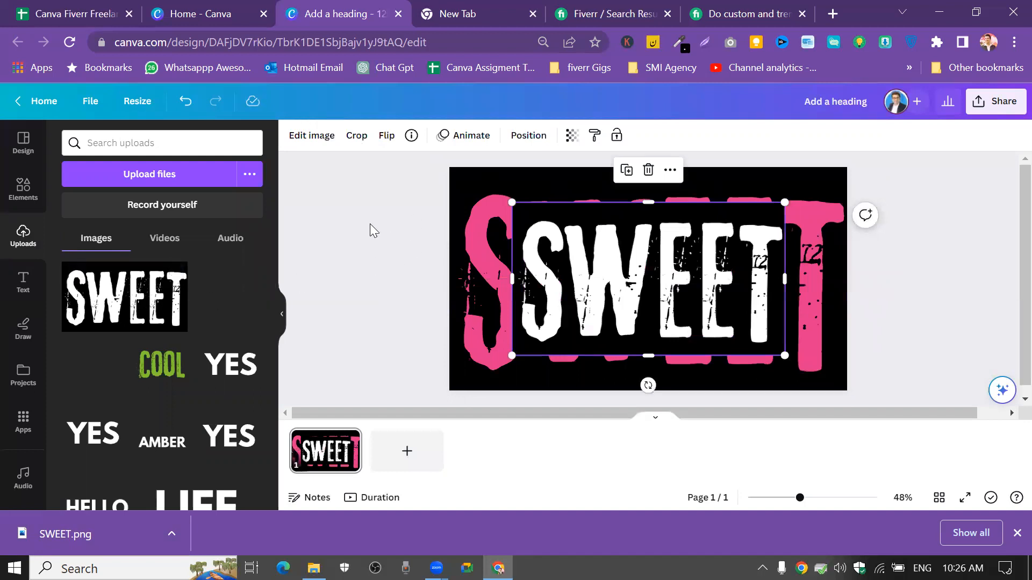
drag(507, 199, 414, 215)
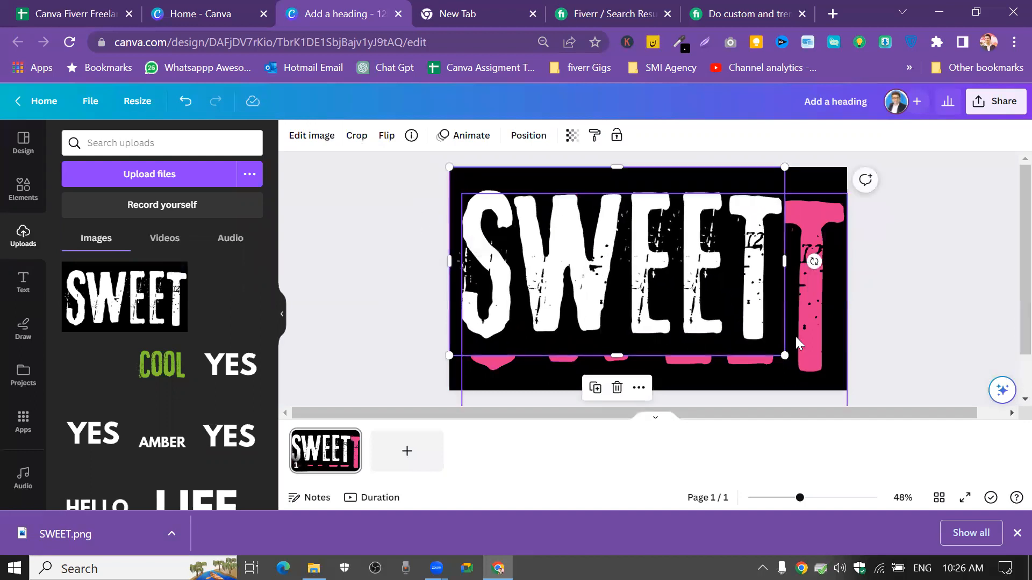
drag(785, 352, 852, 375)
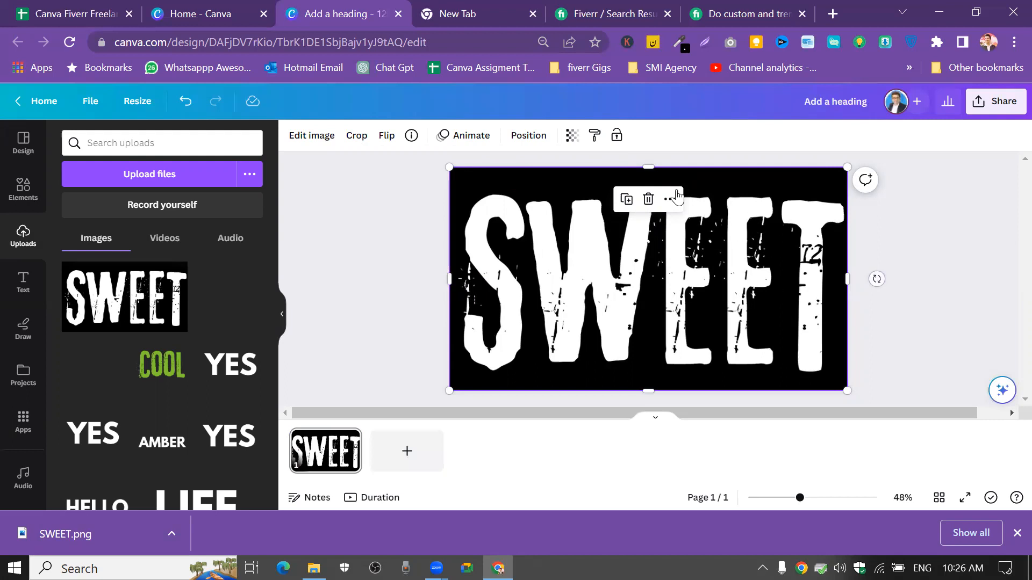
drag(654, 169, 657, 283)
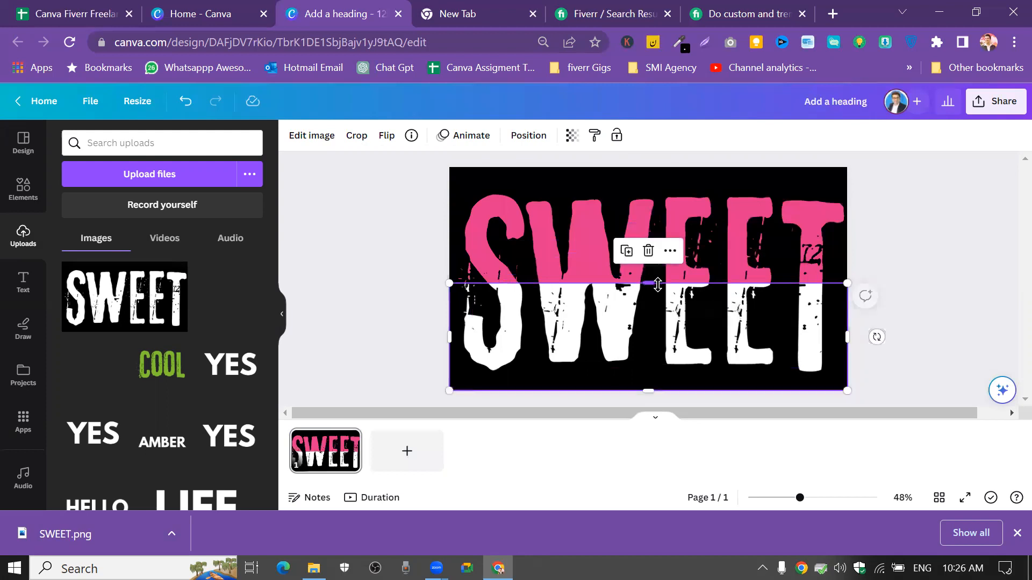
click(996, 229)
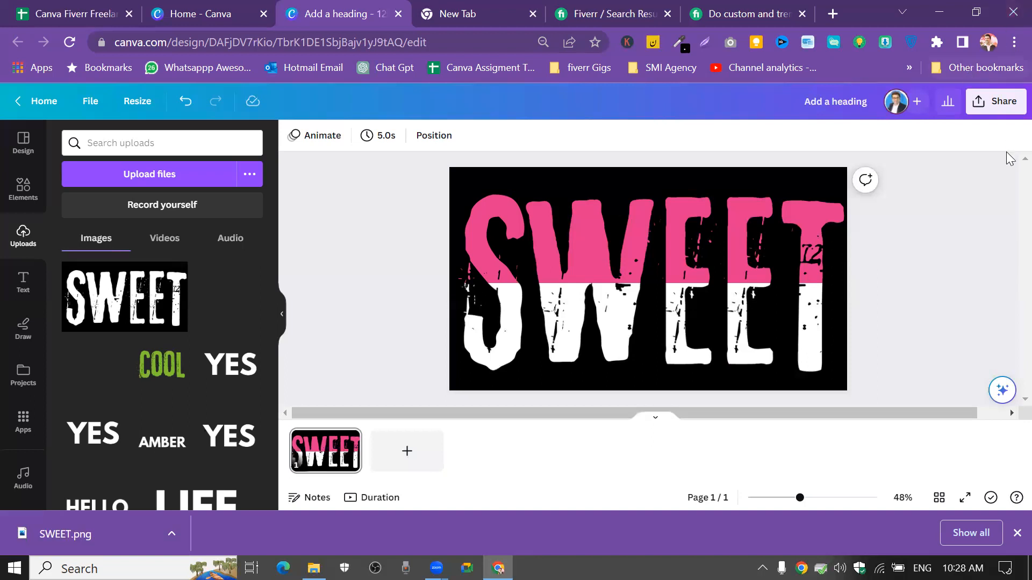
Add a second page containing a heading that reads "HAPPY"
click(388, 457)
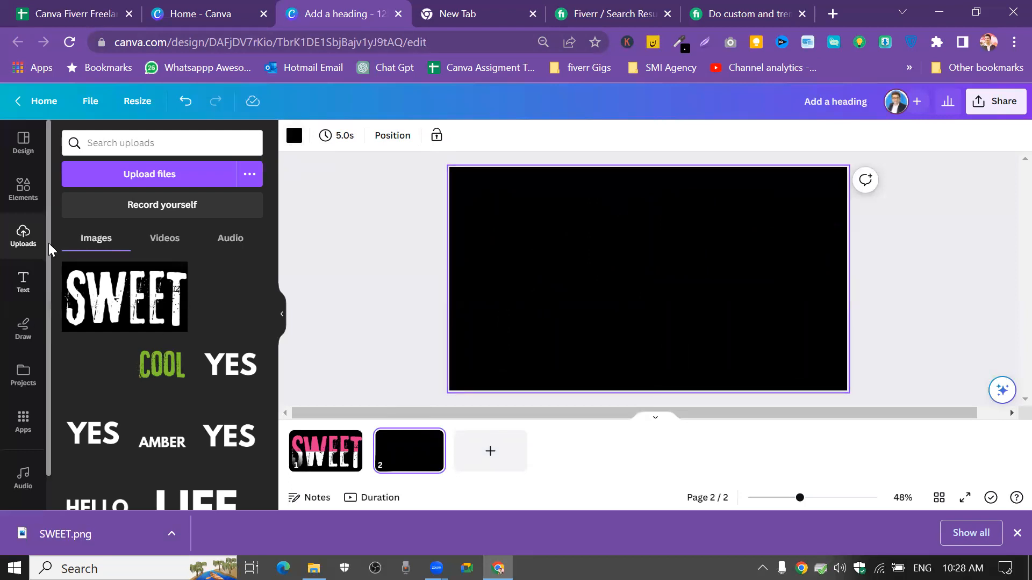
click(25, 282)
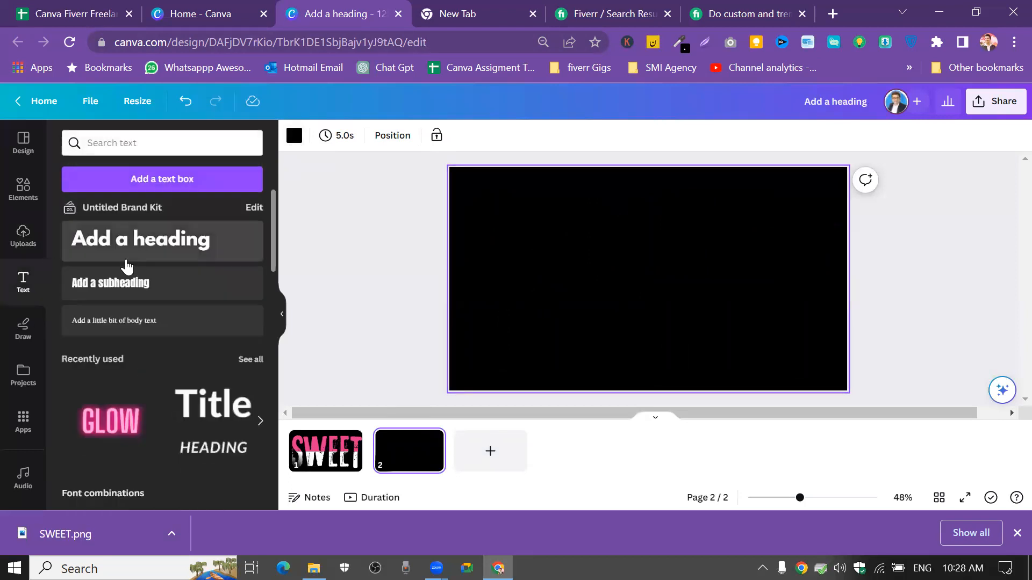
click(124, 257)
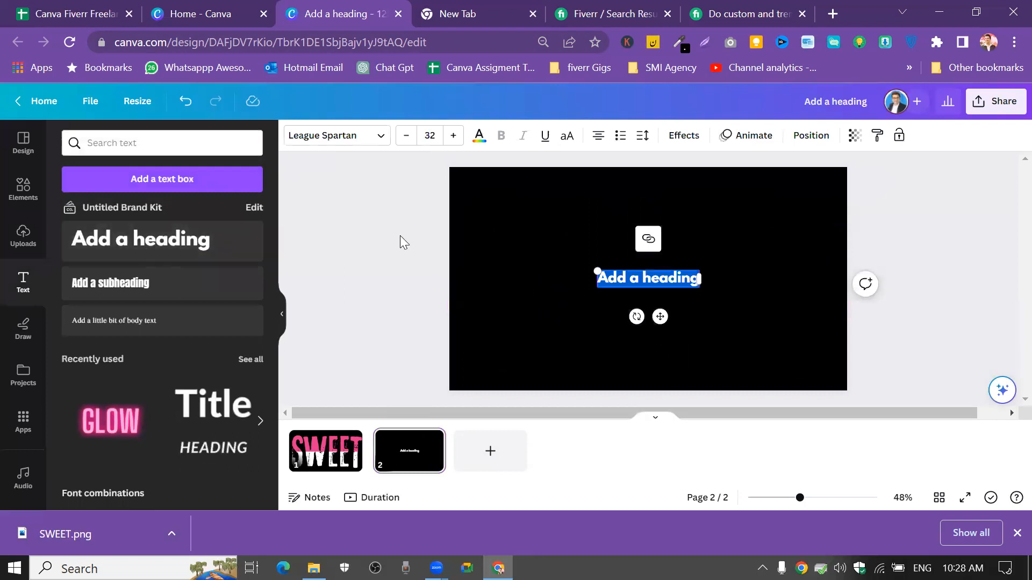
text(HA)
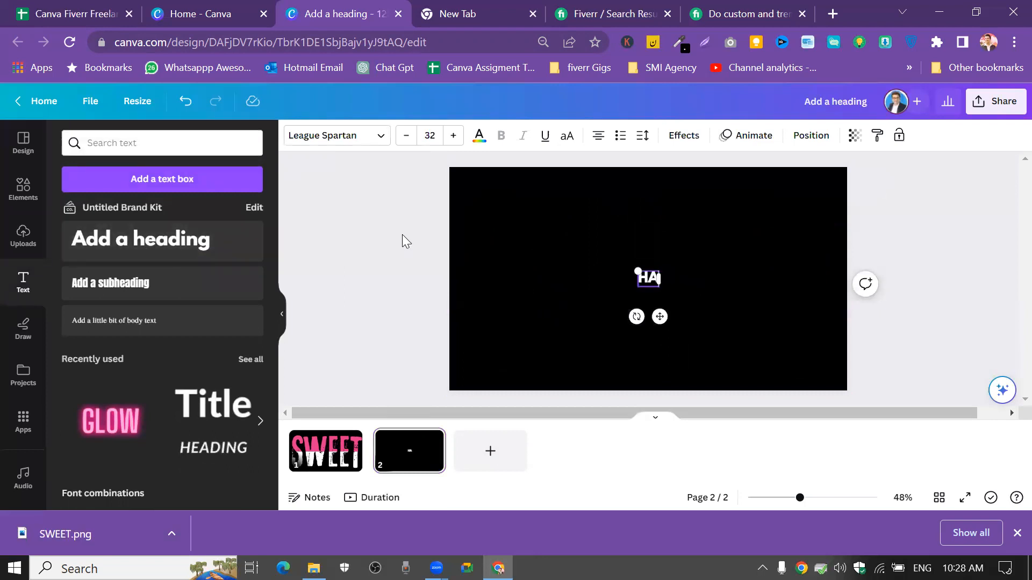
text(PPY)
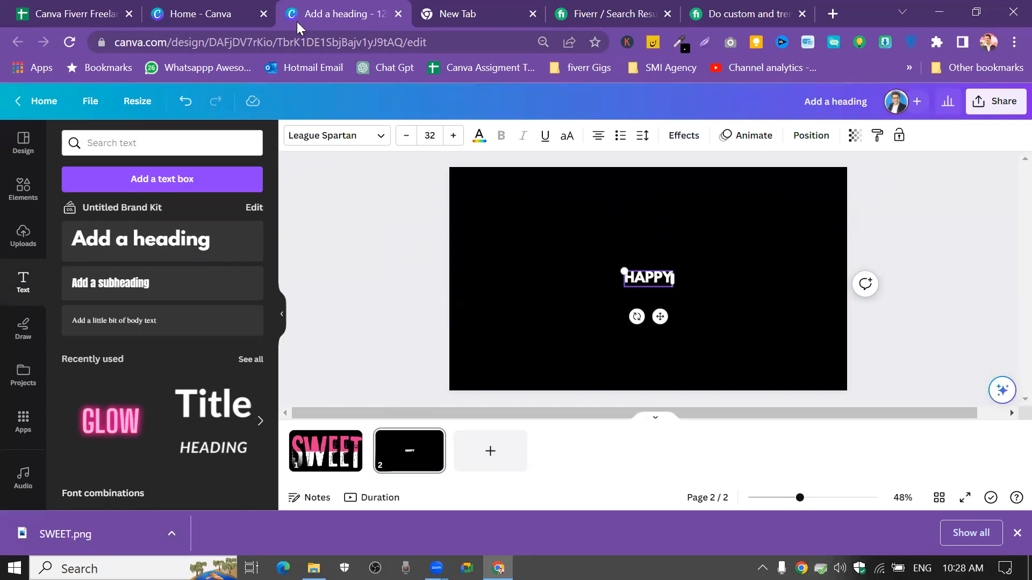
Apply the Lava Pro Grunge font to the HAPPY heading and enlarge it to font size 144
click(375, 144)
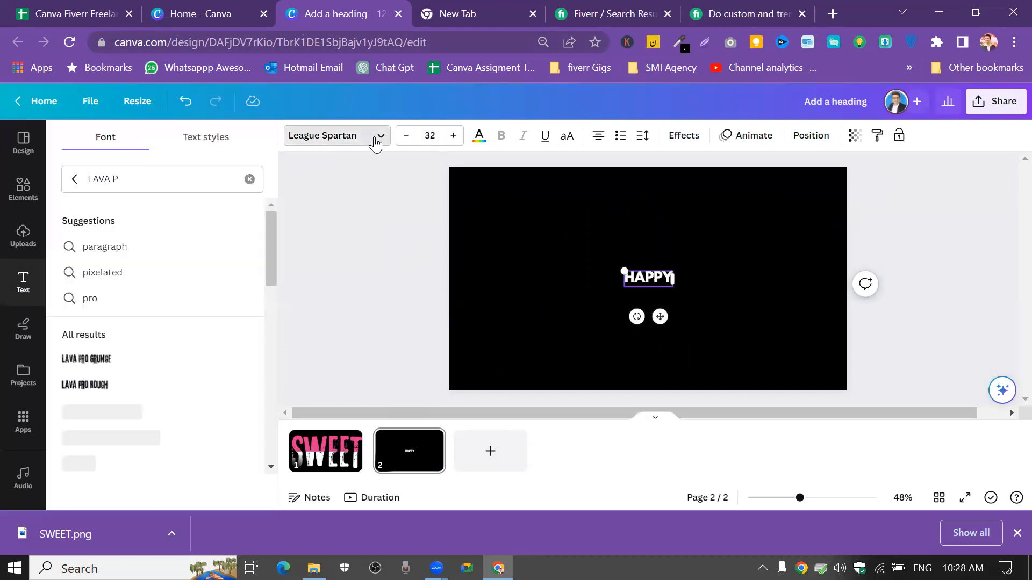
click(192, 184)
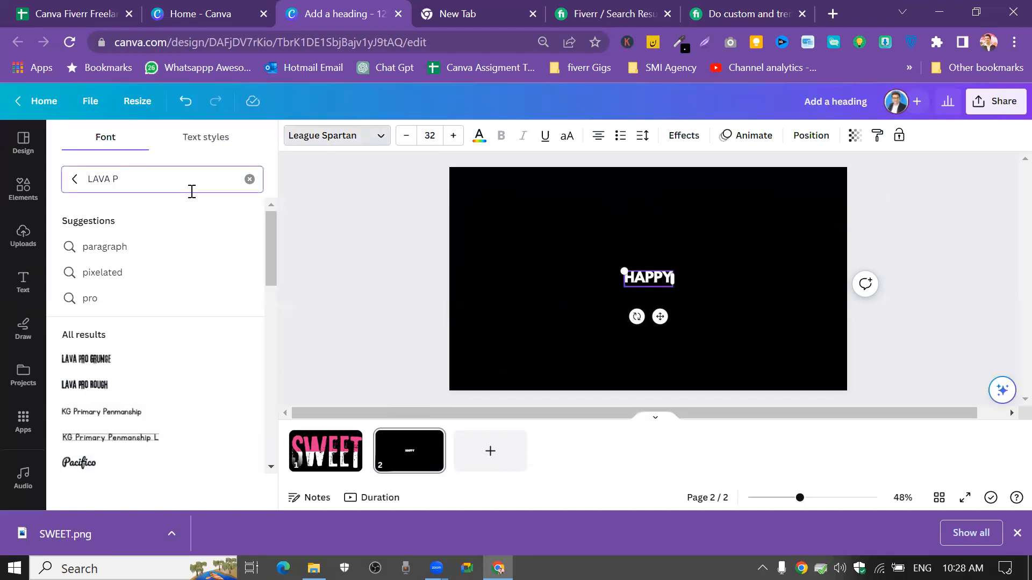
click(196, 359)
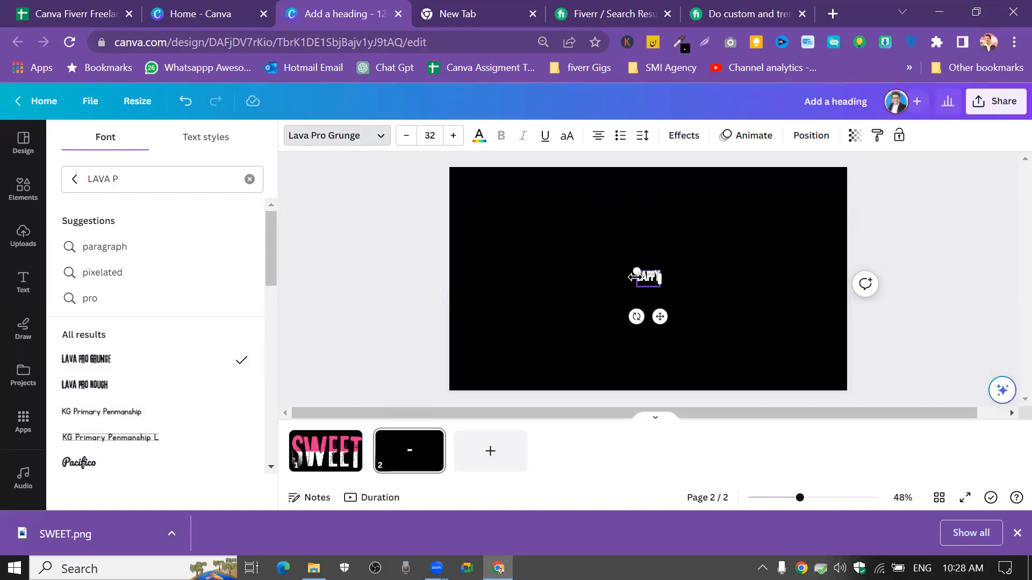
drag(632, 277, 473, 185)
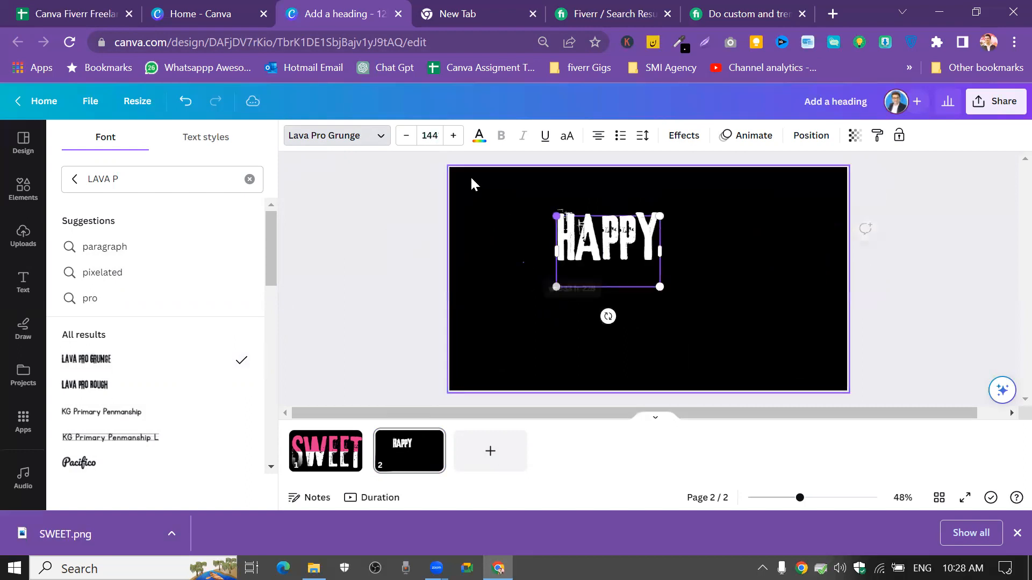
Set the HAPPY heading's font size to 531
click(567, 207)
click(567, 207)
click(433, 135)
click(433, 133)
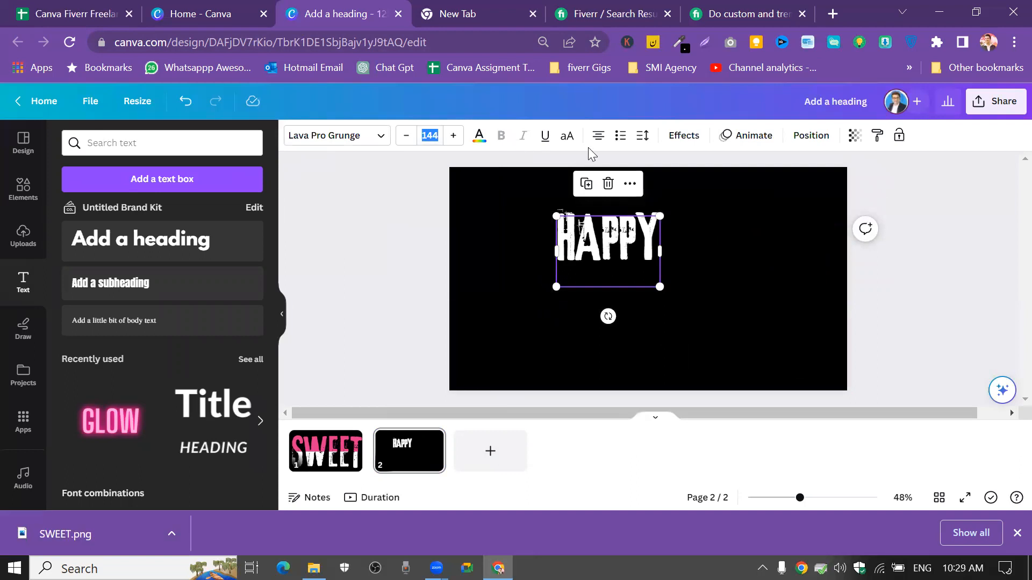
text(531)
key(Return)
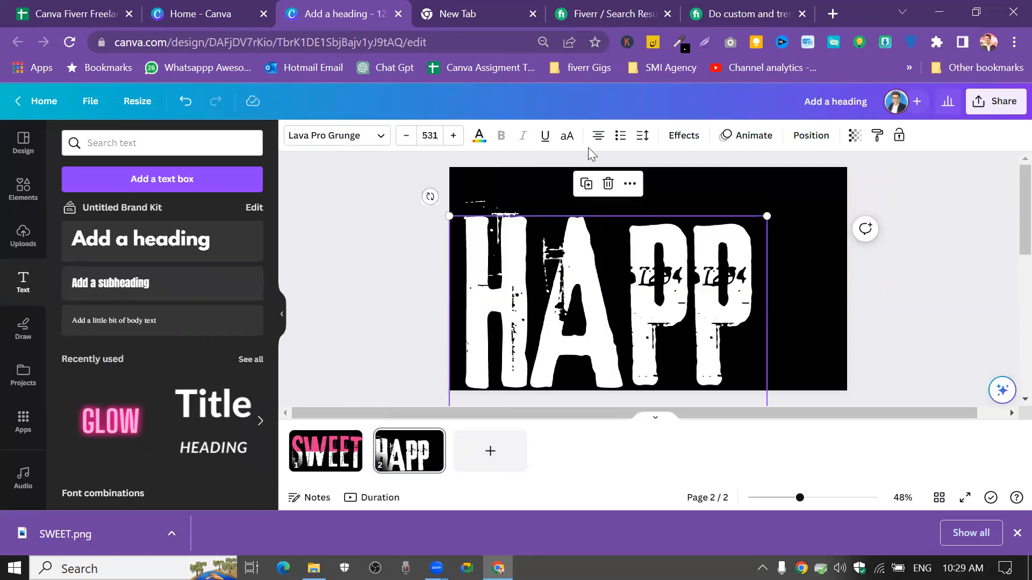
click(883, 255)
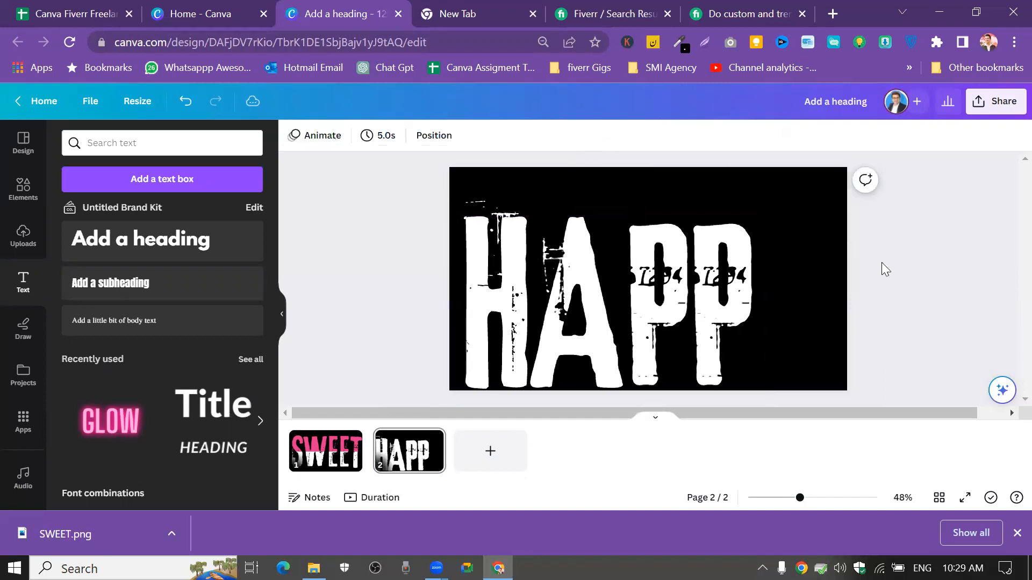
Widen the HAPPY text box until the word fits on one line, and position the word centrally on the page
click(681, 326)
drag(669, 310, 679, 141)
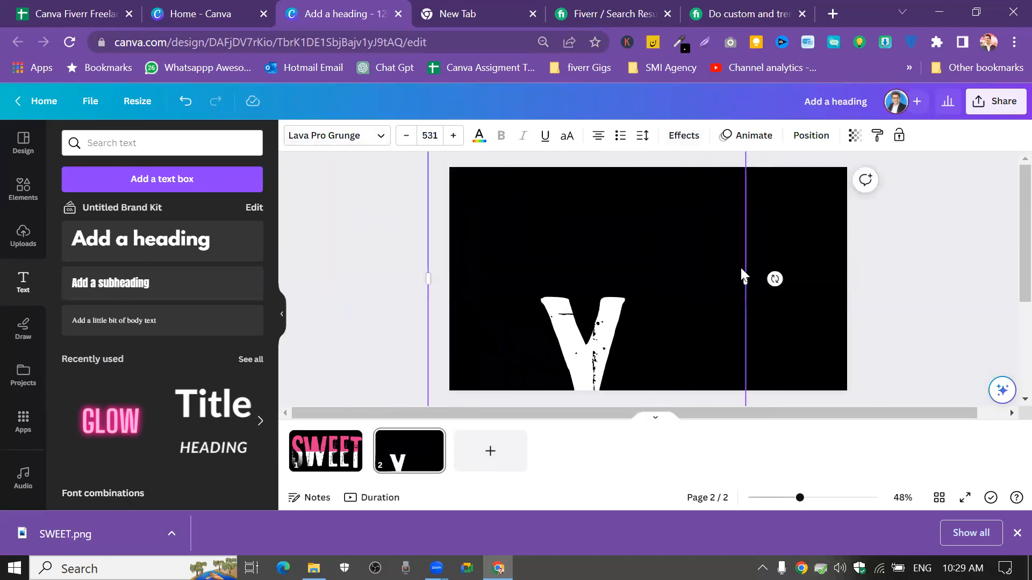
drag(746, 283, 881, 257)
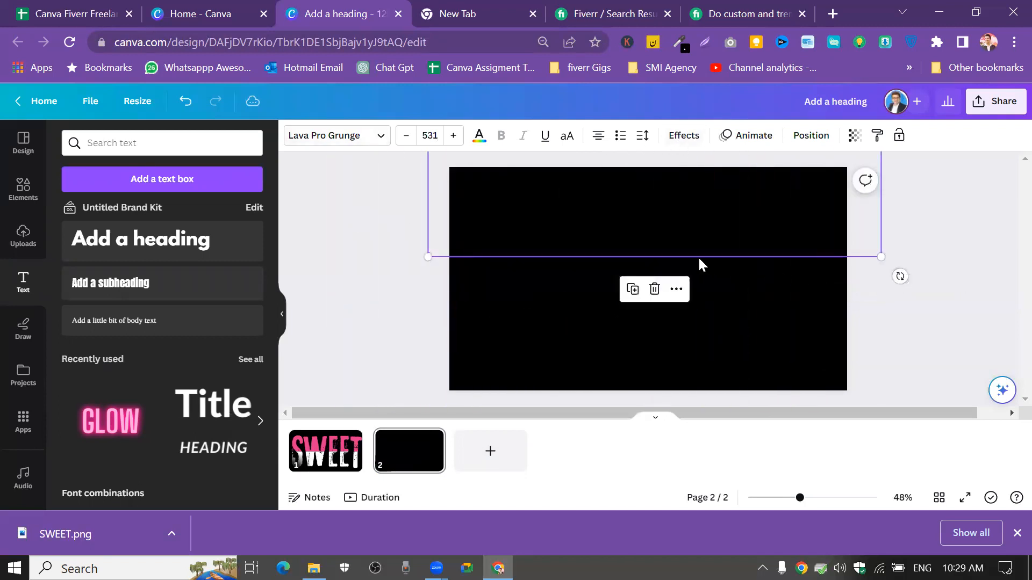
drag(709, 236, 715, 442)
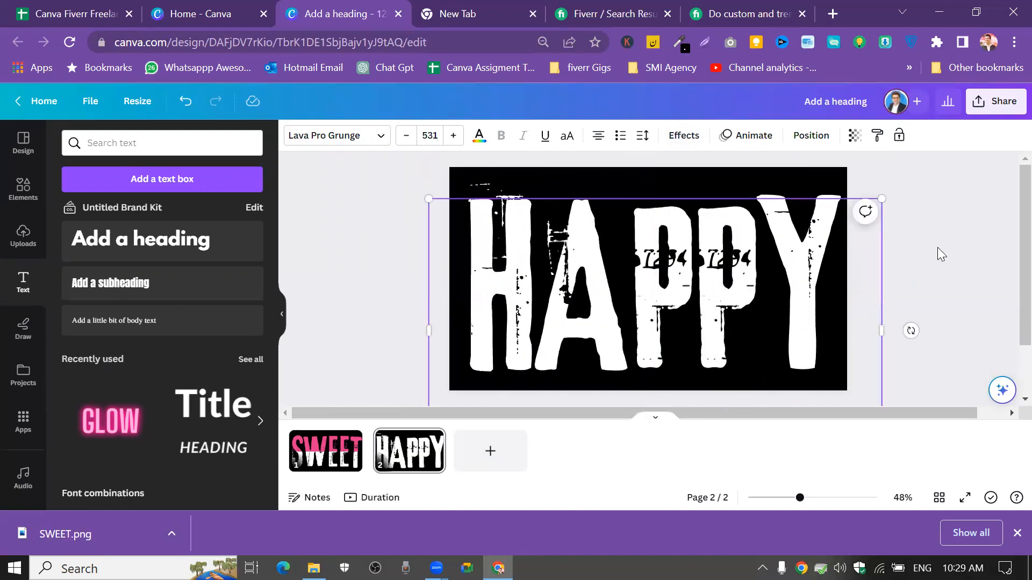
click(957, 232)
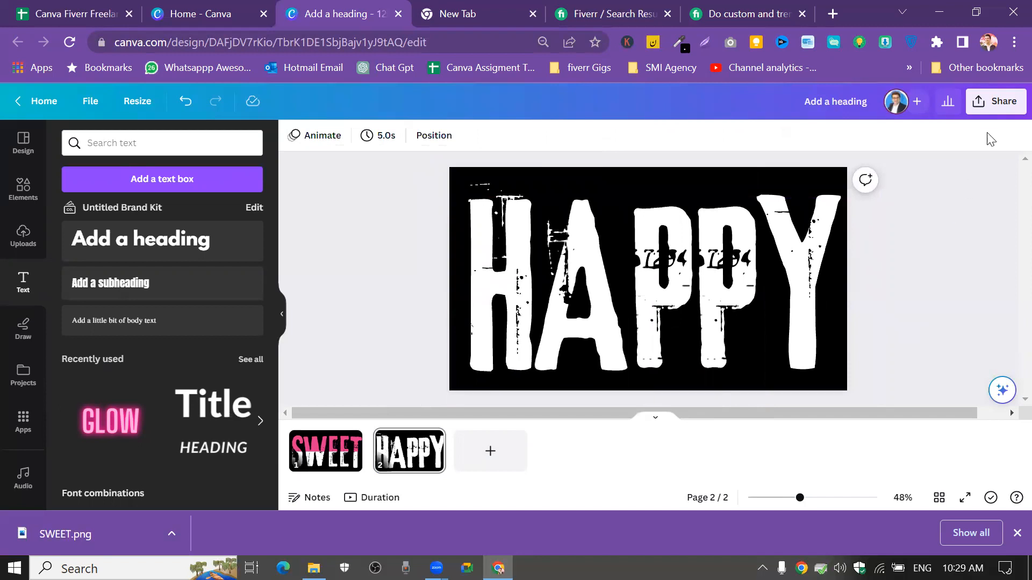
Download only page 2 as a PNG and save it under the file name HAPPY
click(992, 112)
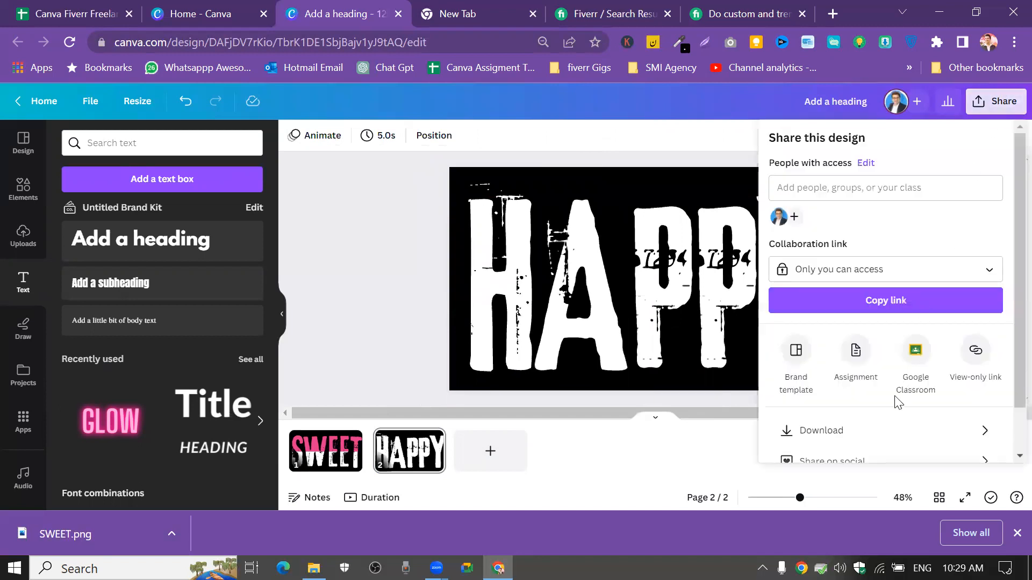
click(879, 432)
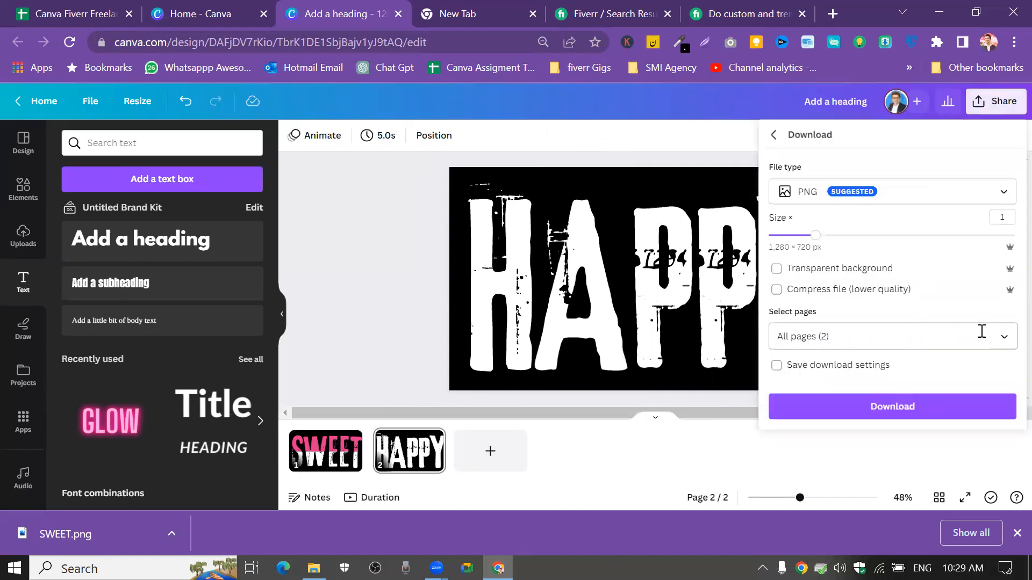
click(1003, 335)
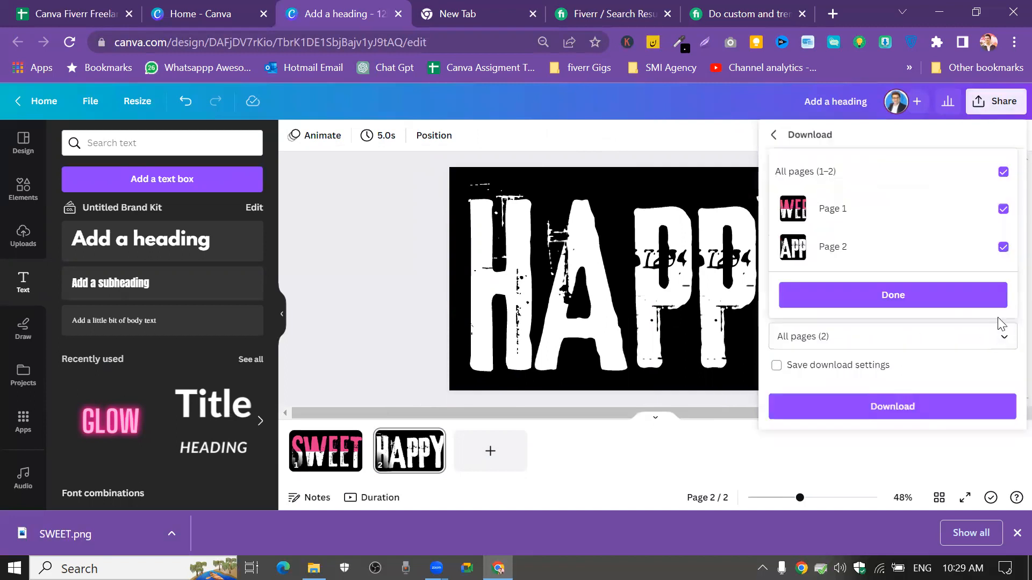
click(914, 209)
click(942, 301)
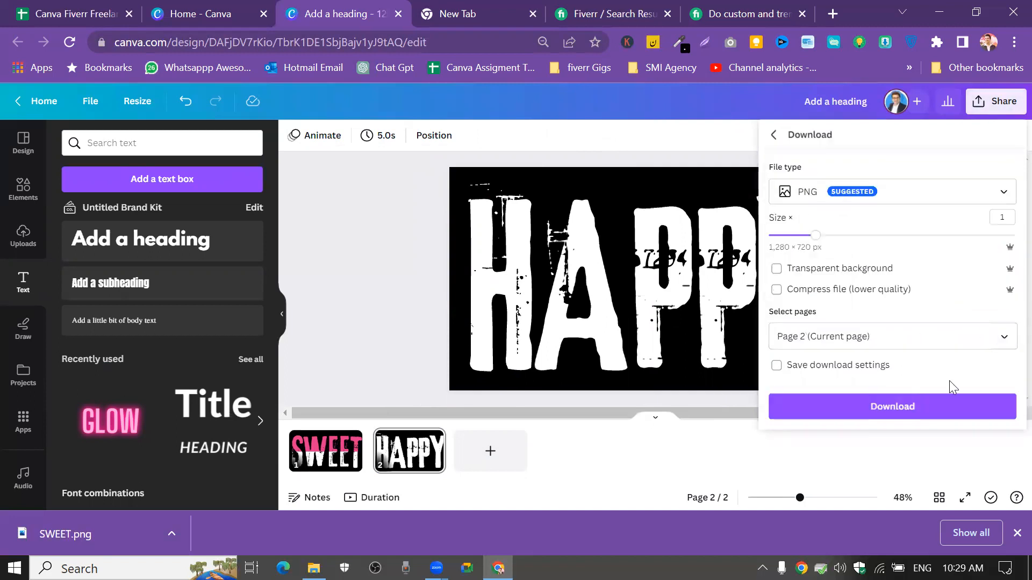
click(946, 414)
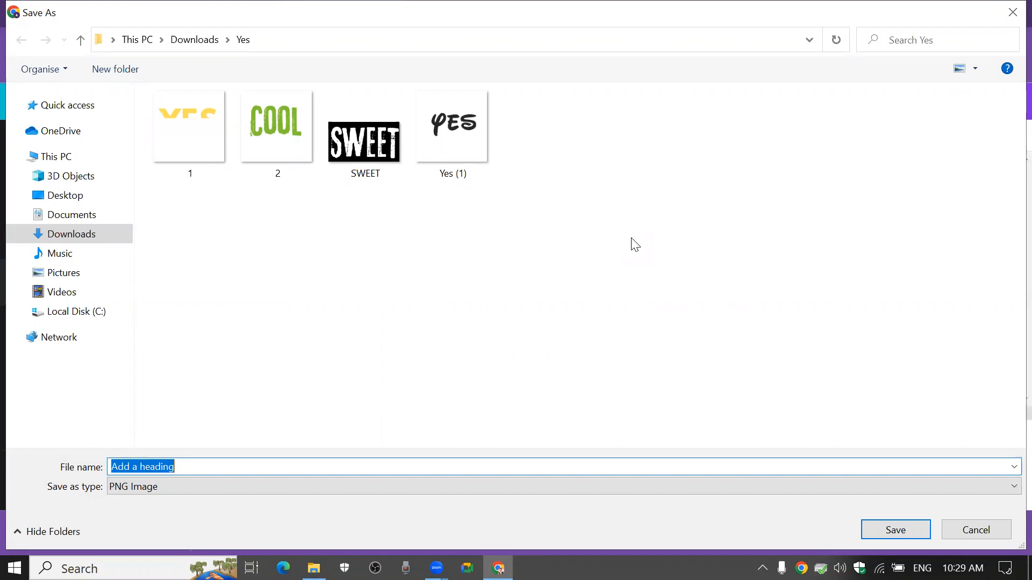
text(HA)
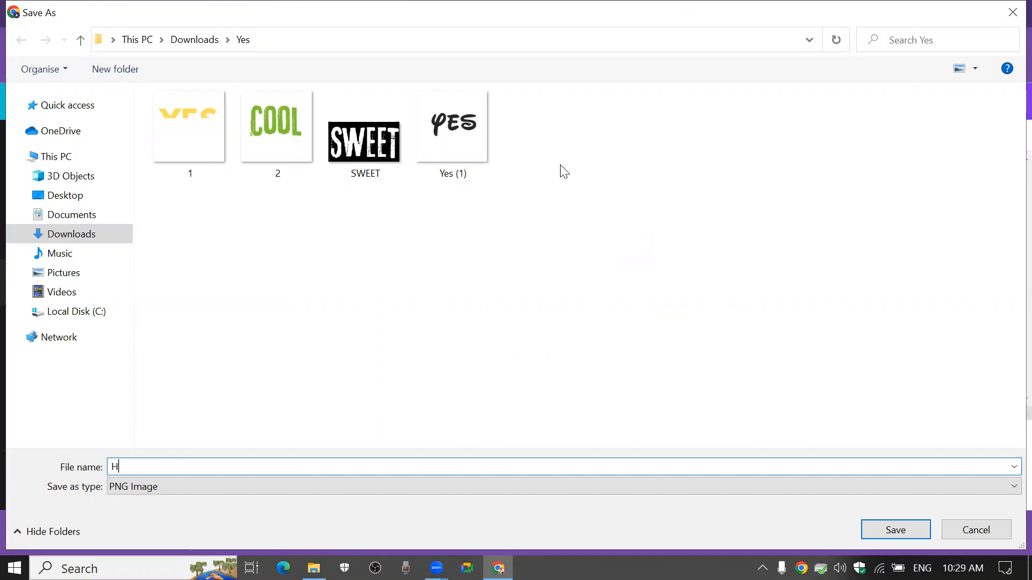
text(PPY)
key(Return)
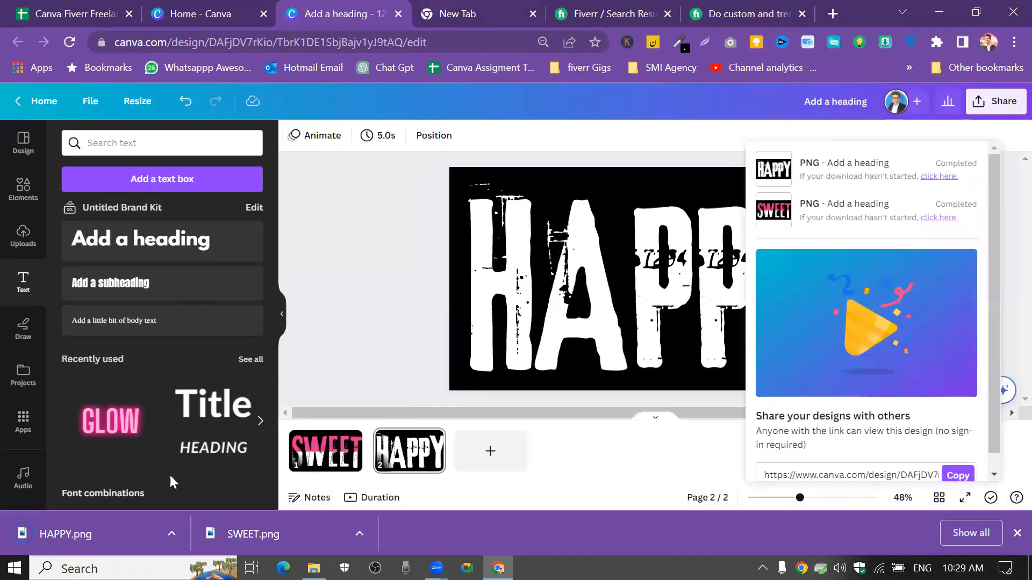
Add the downloaded HAPPY.png to the uploaded images and compare the SWEET page with the HAPPY page
click(427, 309)
drag(65, 537, 116, 355)
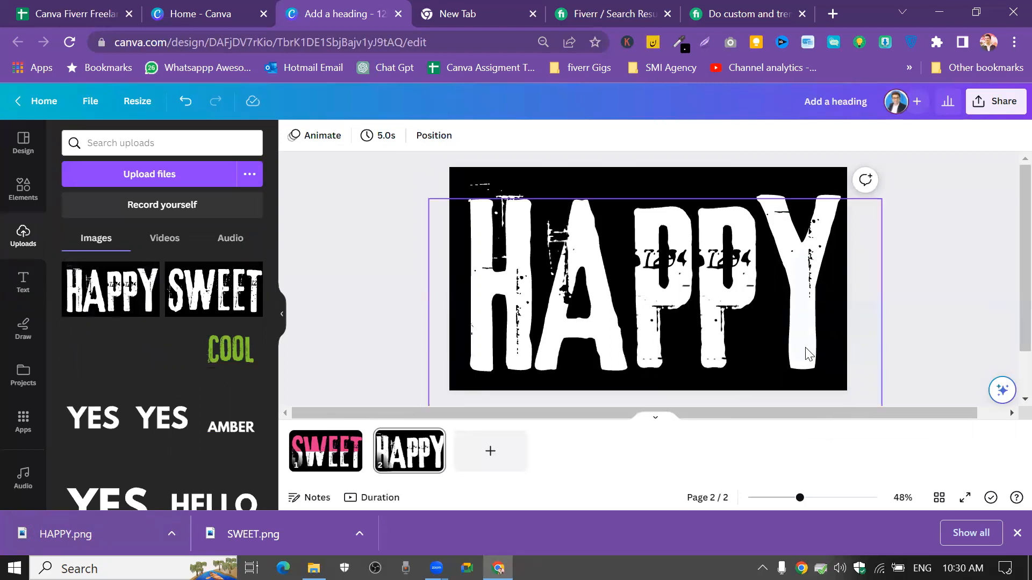
scroll(812, 400, up, 2)
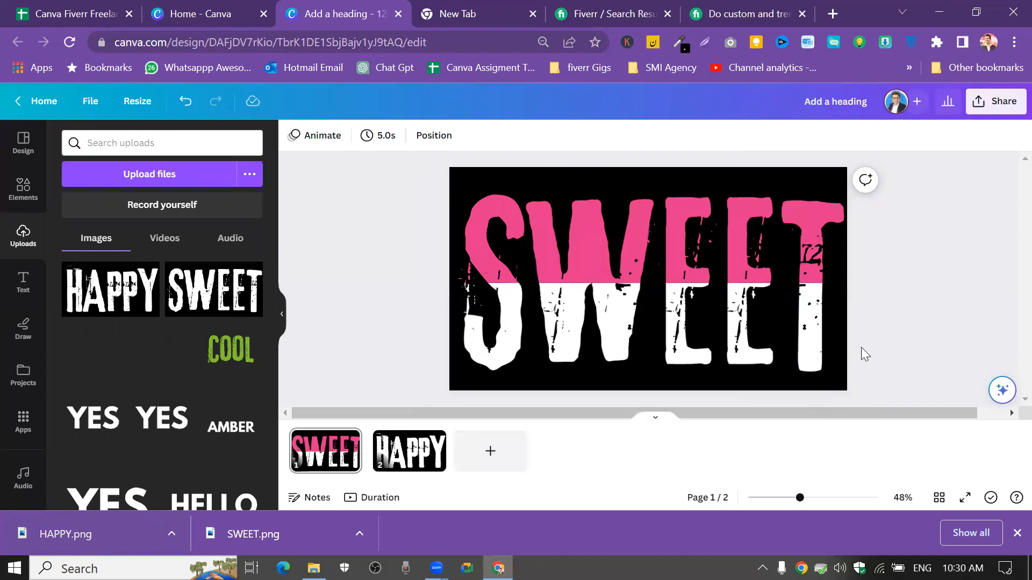
scroll(862, 350, down, 2)
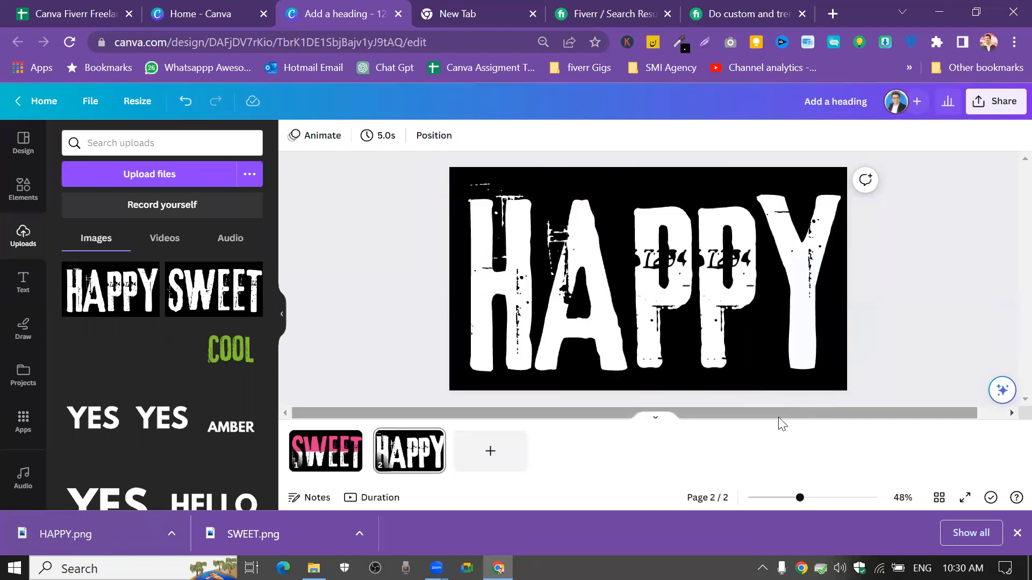
Recolour all letters of the HAPPY text to the light blue of the brand kit's colour palette
click(594, 328)
click(487, 140)
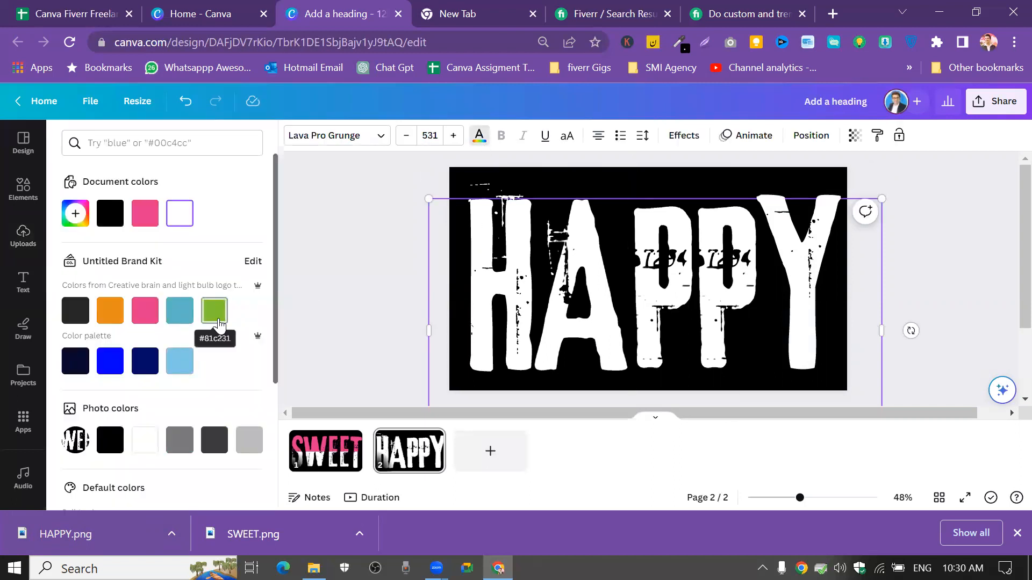
click(183, 364)
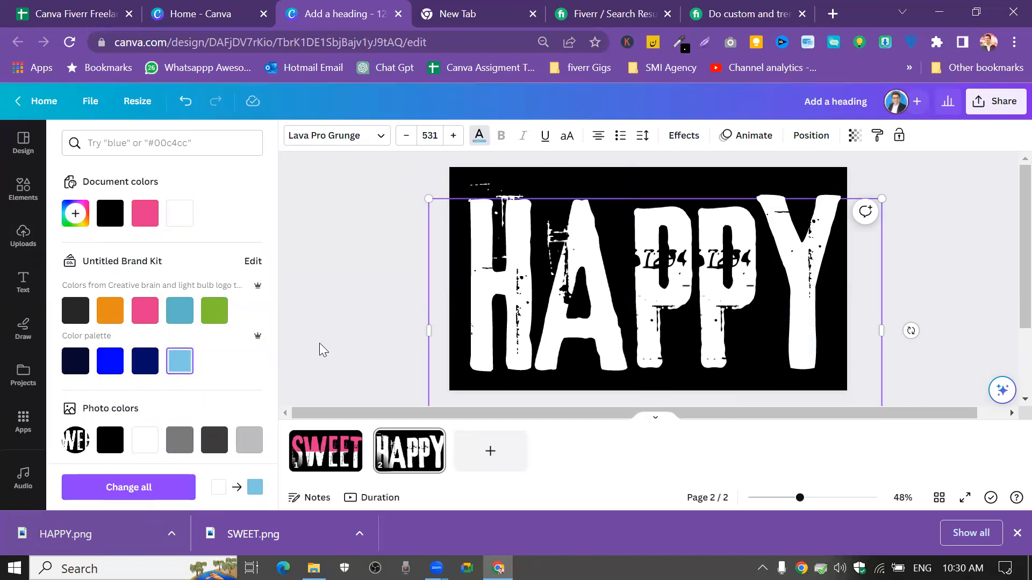
drag(476, 290, 774, 273)
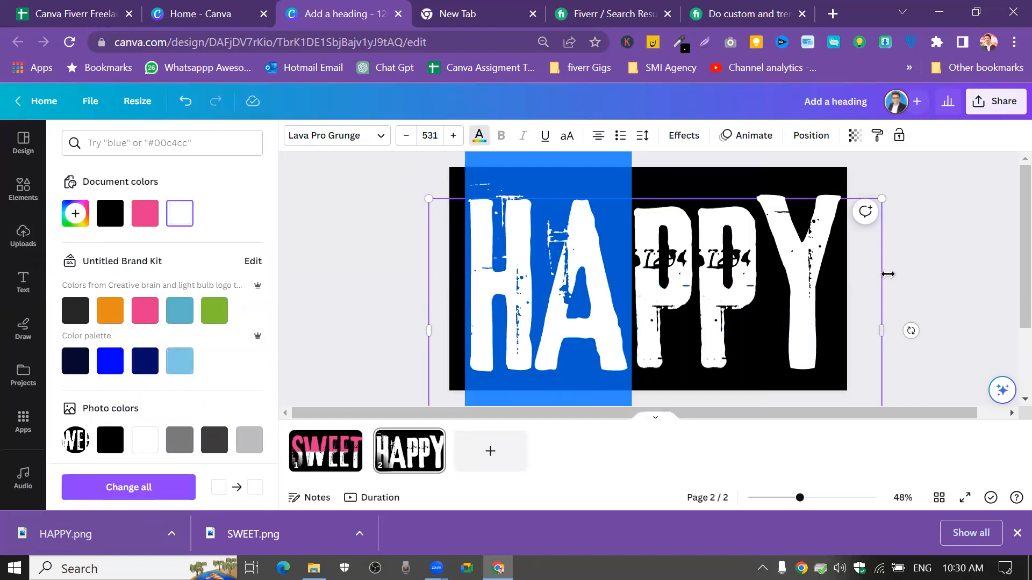
drag(887, 274, 849, 287)
click(180, 361)
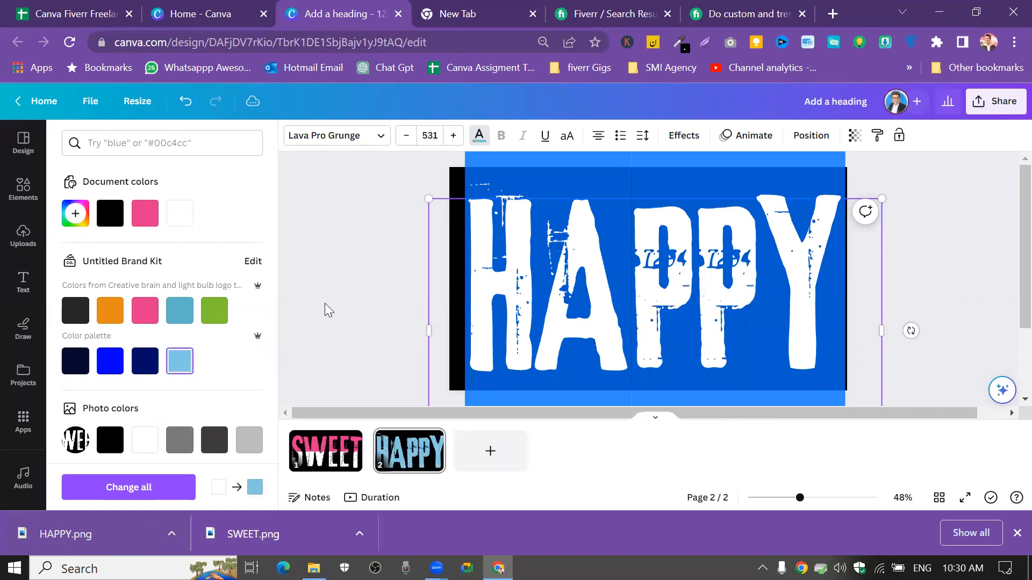
click(324, 305)
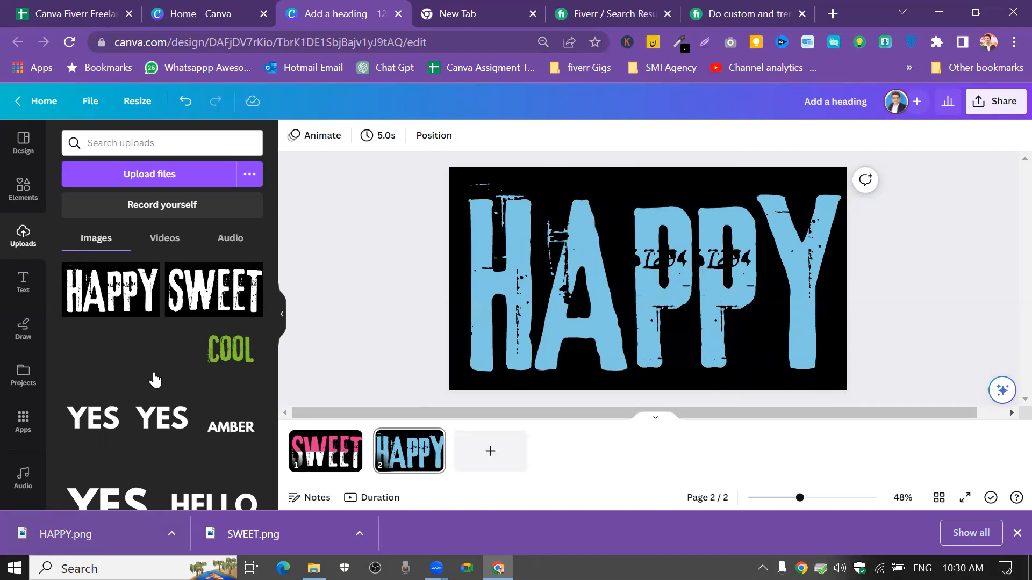
Cover the blue text with the uploaded HAPPY image scaled to the full page, cropping away its upper half for a two-colour word
click(107, 303)
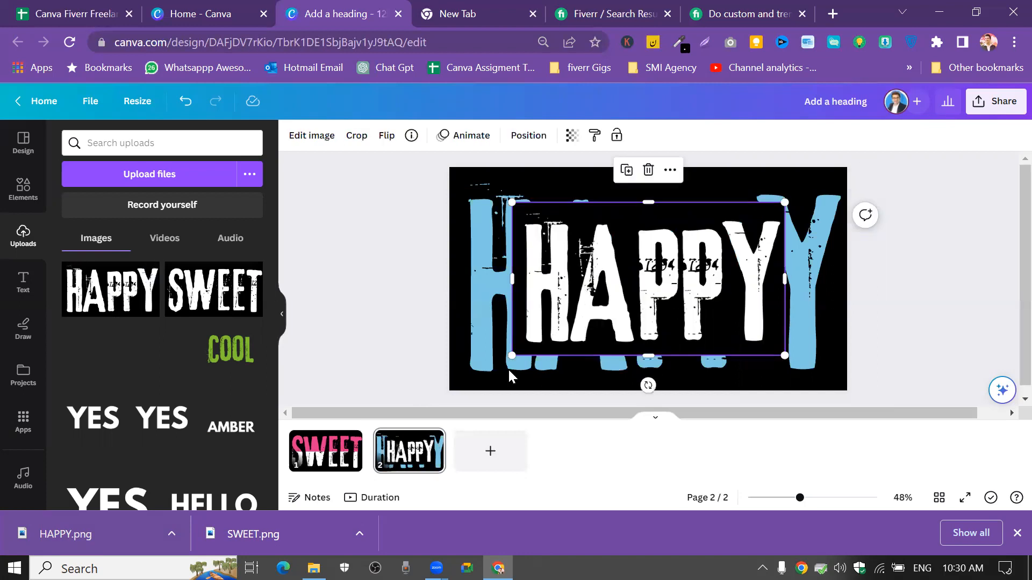
drag(512, 355, 458, 380)
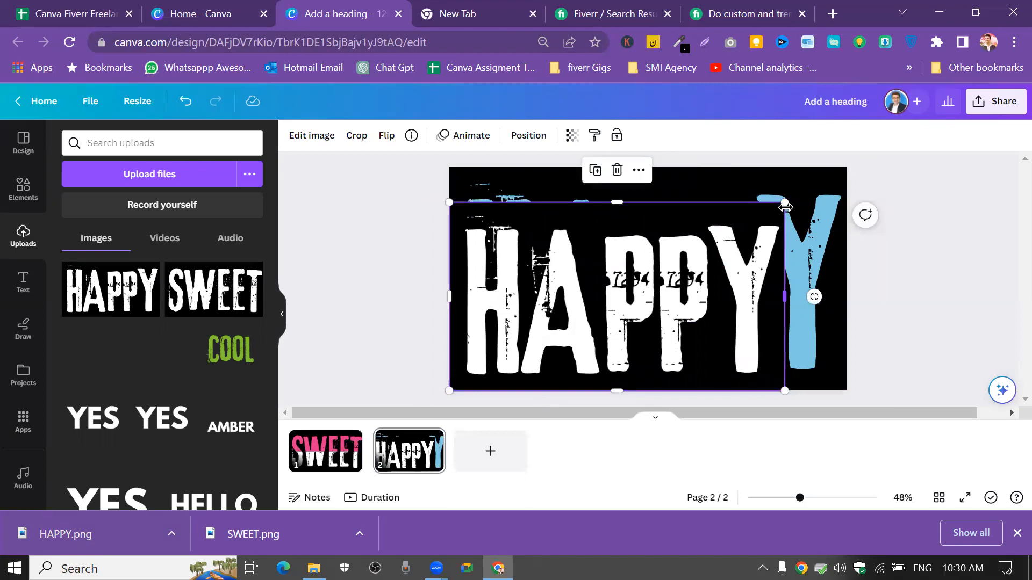
drag(786, 200, 847, 167)
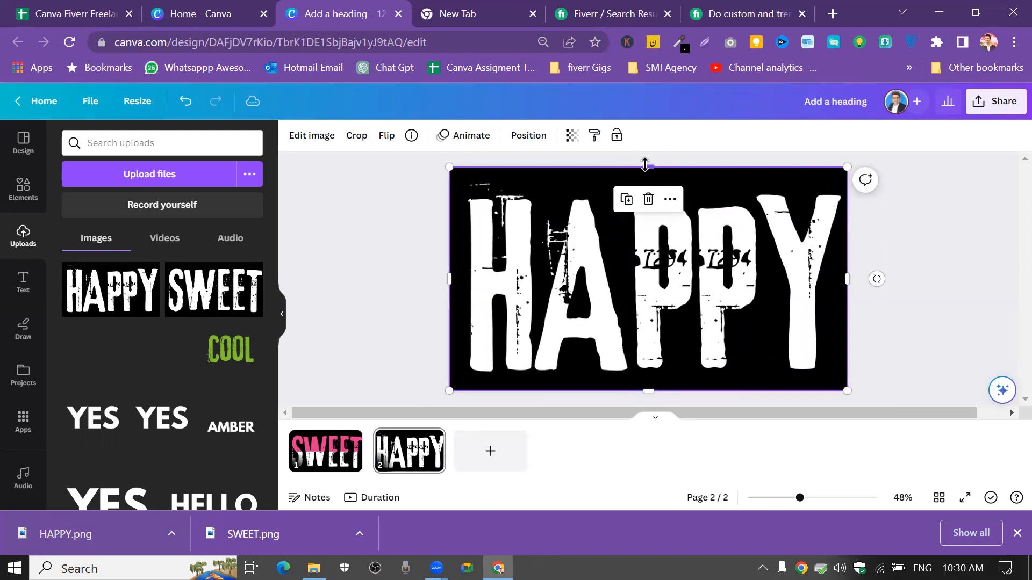
drag(645, 166, 642, 291)
click(1001, 210)
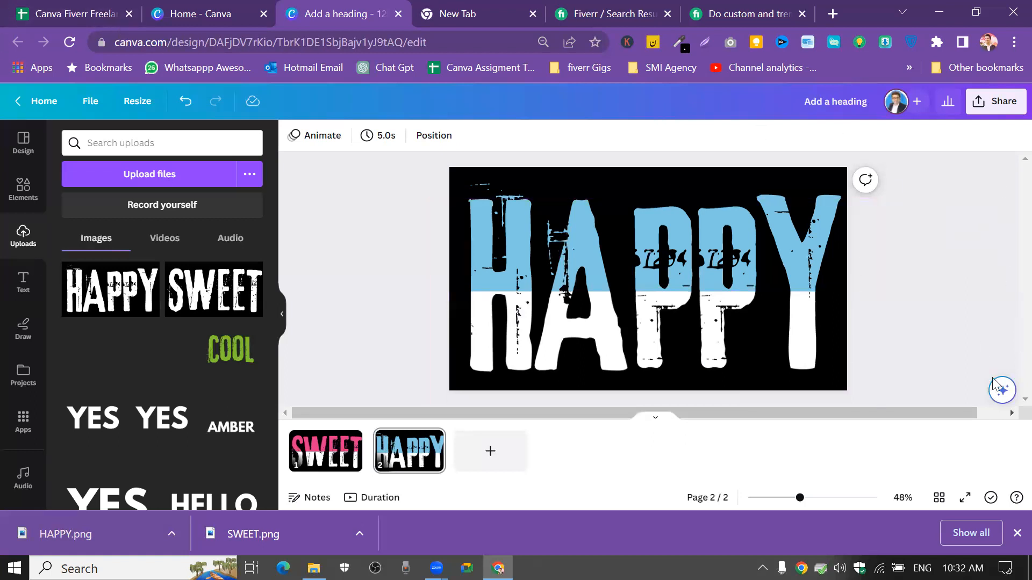
Add a blank third page to the design, review the HAPPY page and return to the new page
click(515, 448)
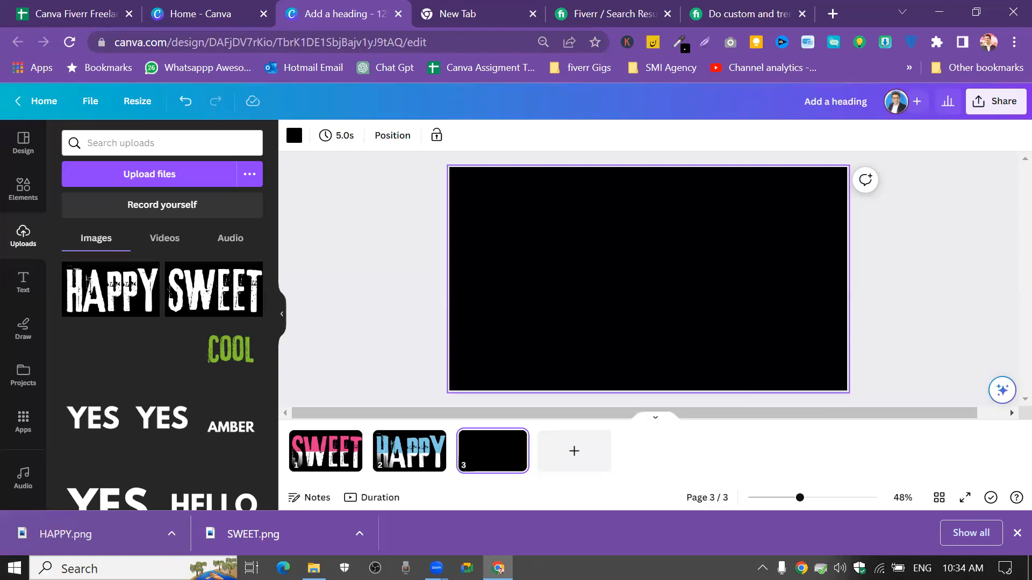
click(409, 451)
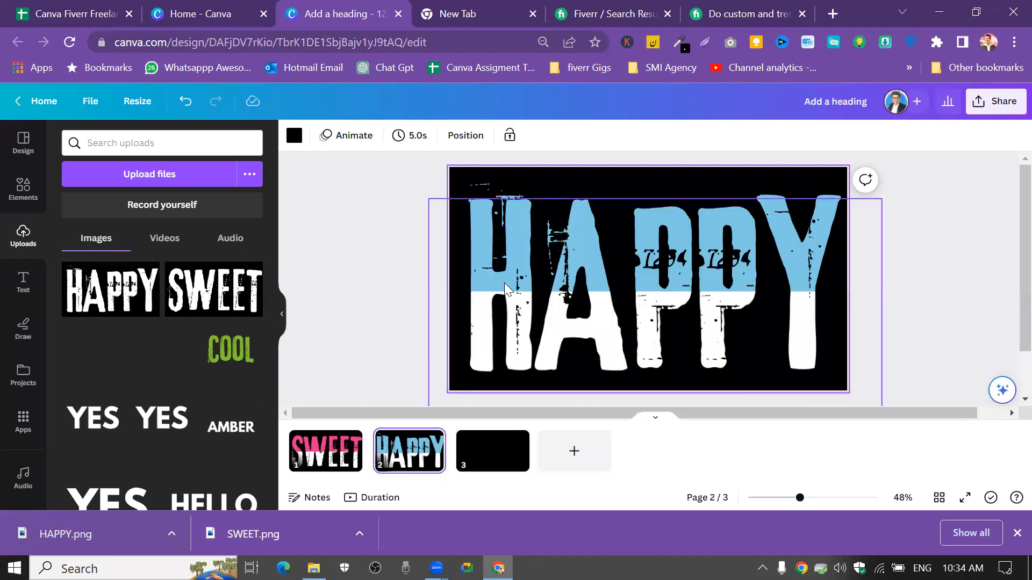
click(484, 281)
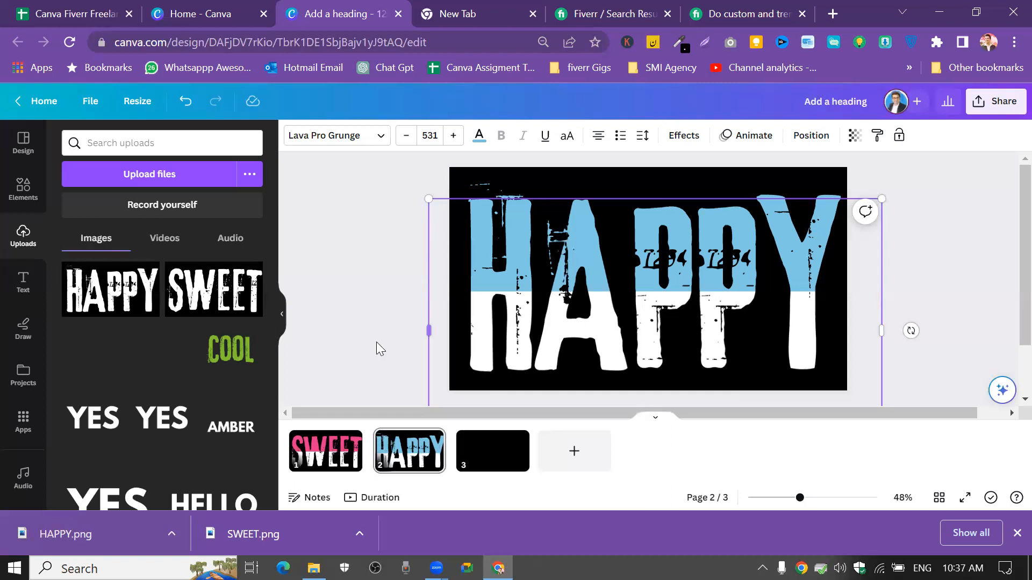
click(482, 464)
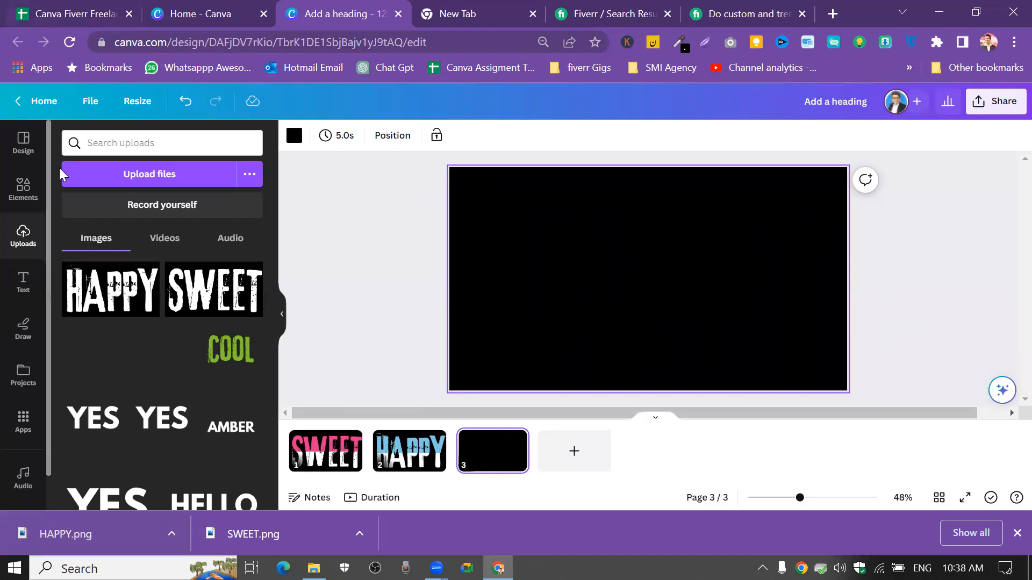
Set the third page's background to the pink from the document colours
click(300, 135)
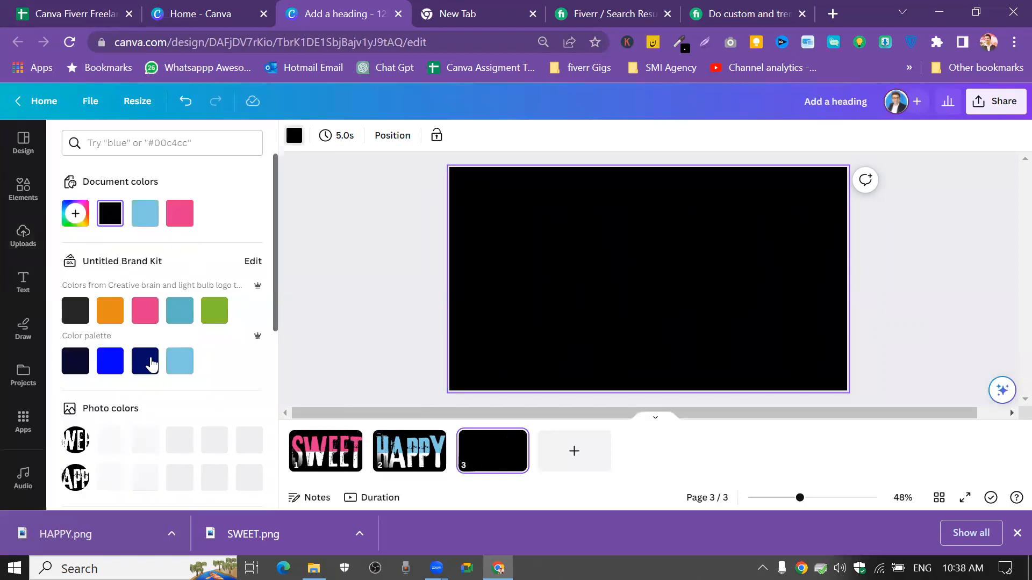
click(179, 215)
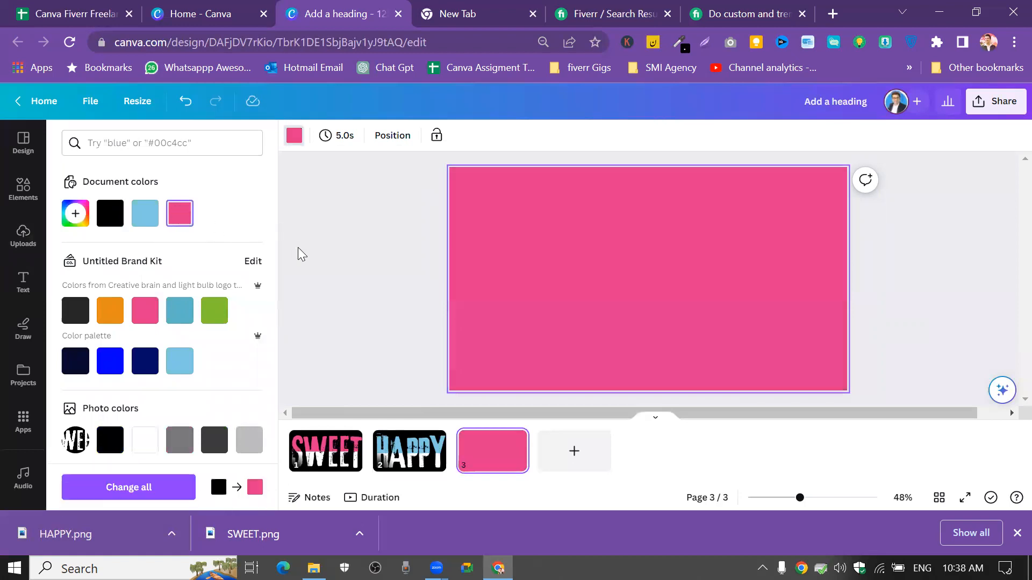
click(307, 264)
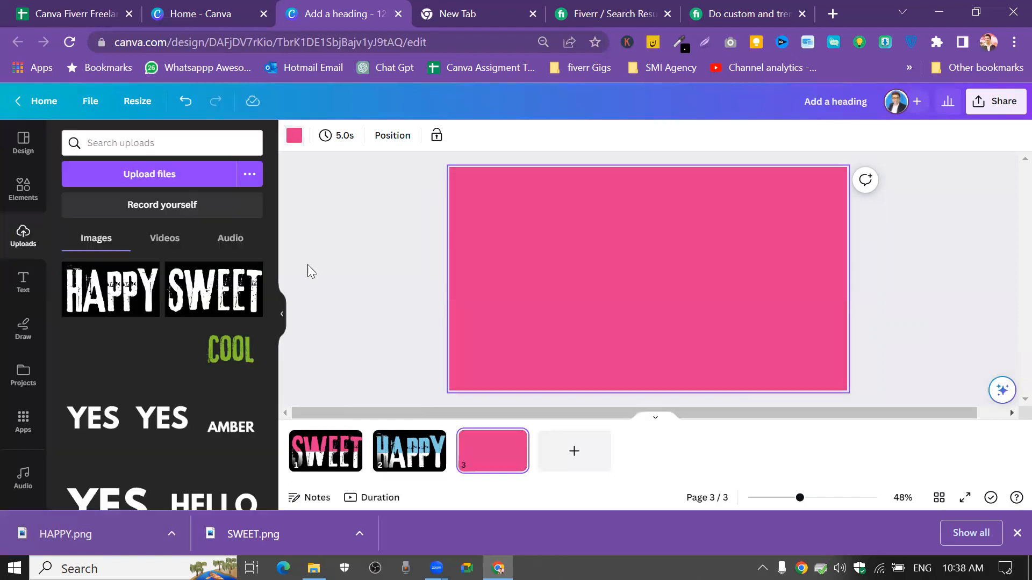
Fill the third page's background with the pale yellow-to-pink default gradient
click(295, 138)
scroll(247, 349, down, 5)
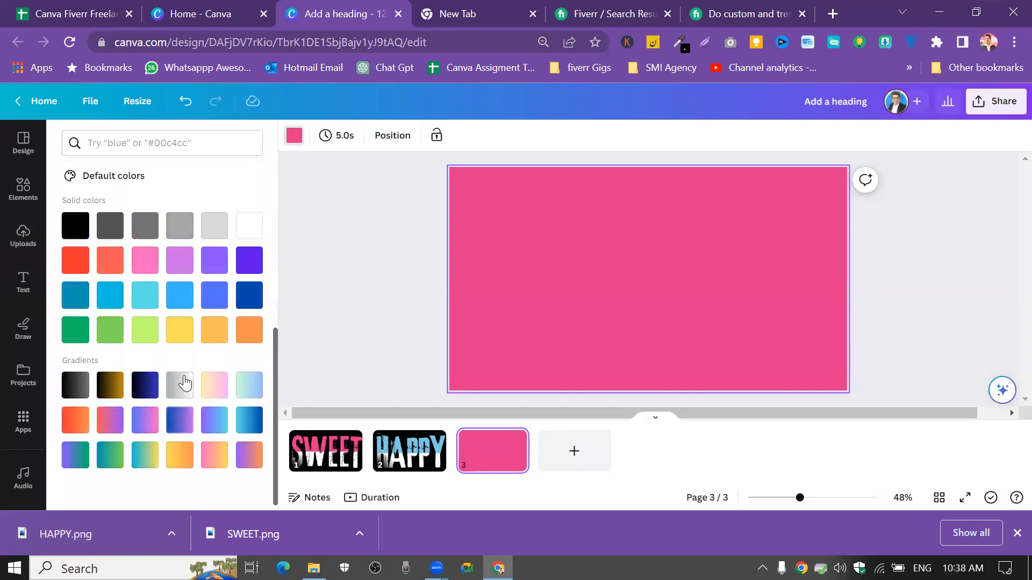
click(214, 383)
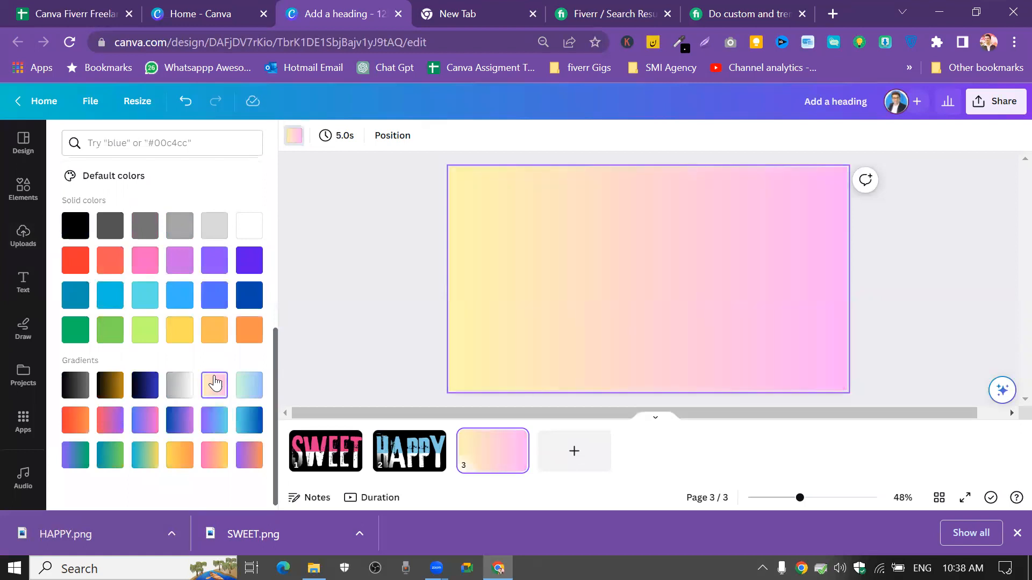
Try several default gradients and solid colours on the third page's background, settling on the dark turquoise solid colour
click(248, 385)
click(217, 424)
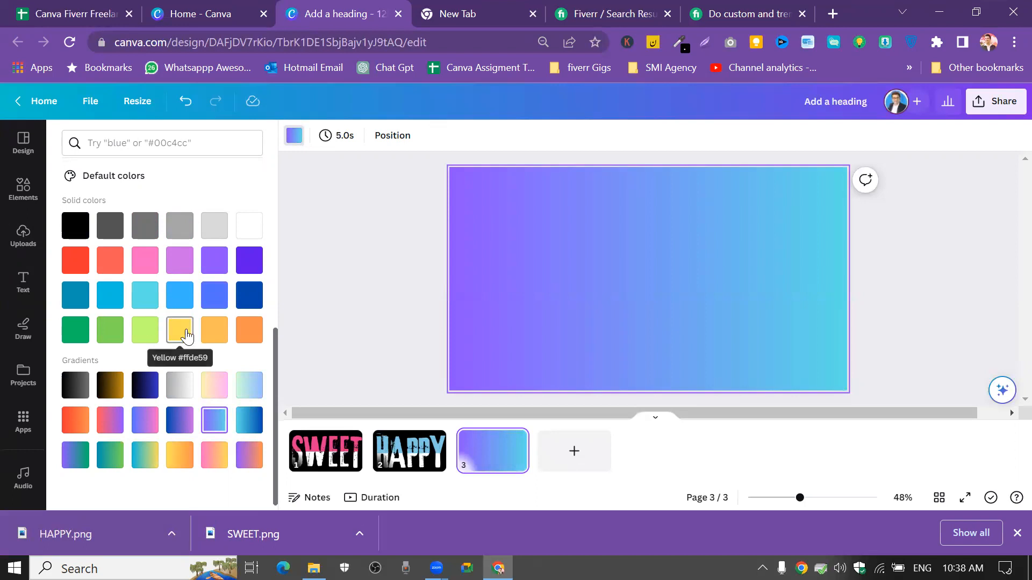
click(179, 336)
click(247, 333)
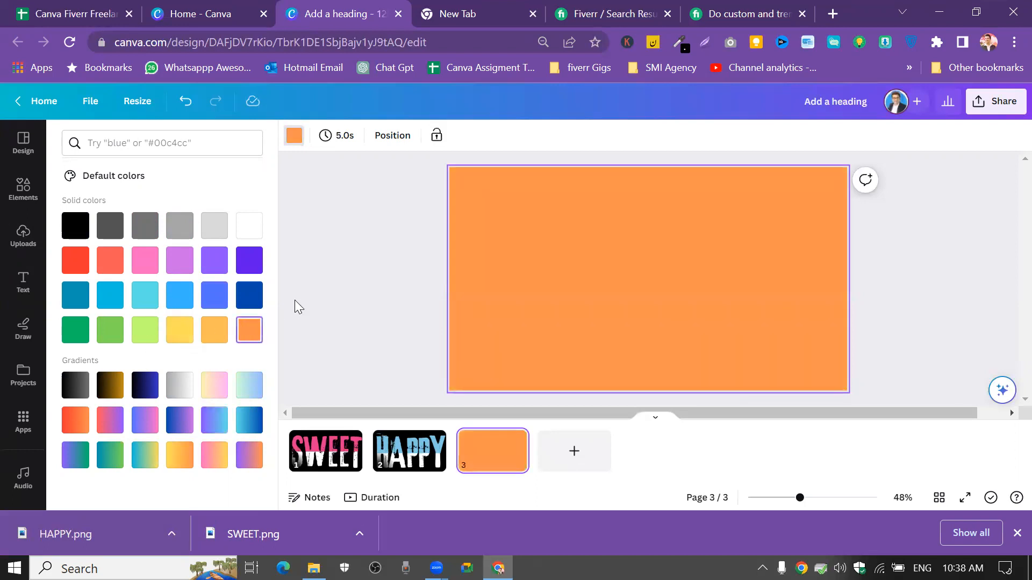
click(80, 298)
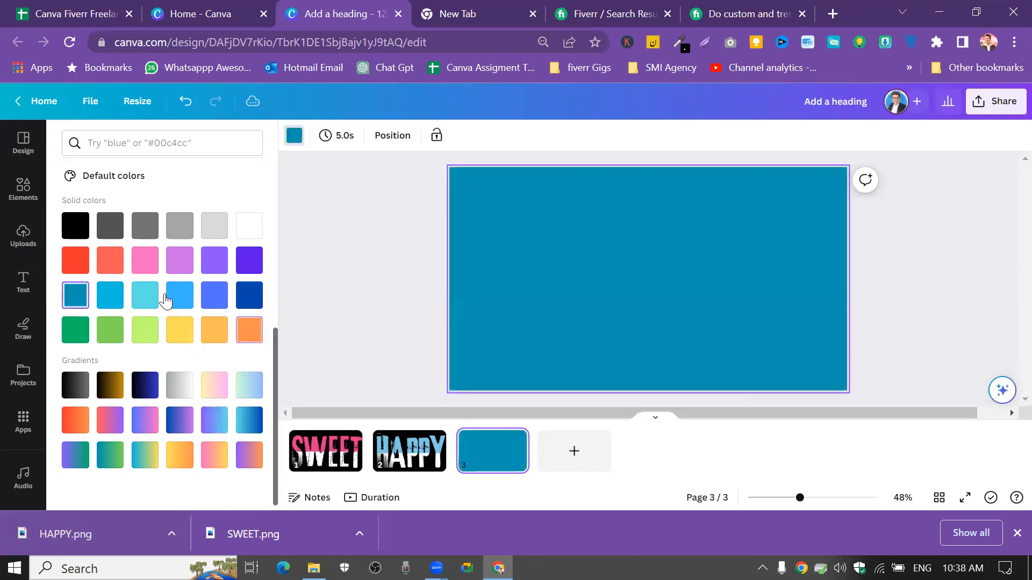
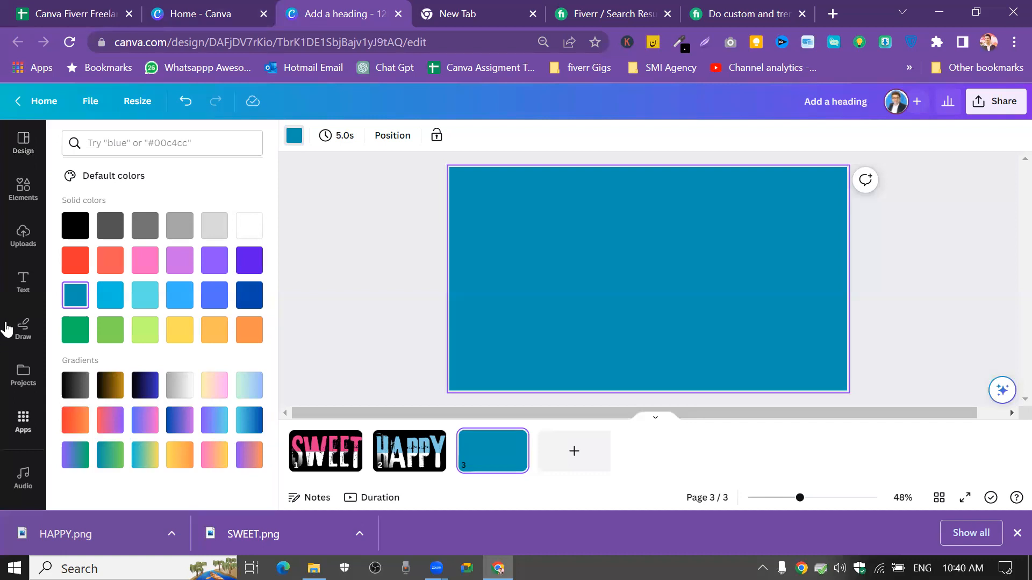
Add a heading to the third page with the text LOVE
click(20, 279)
click(135, 257)
text(LOVE)
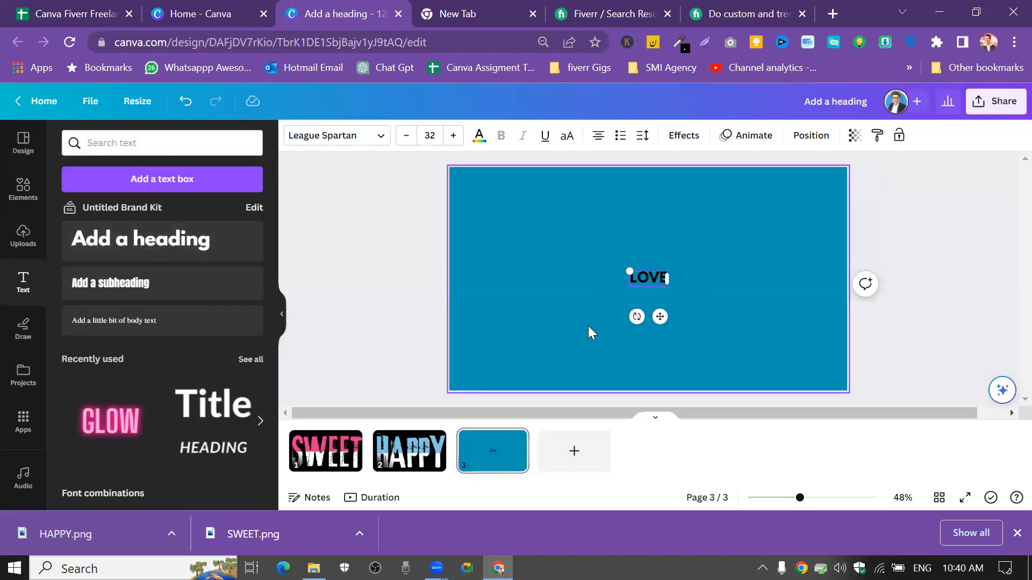
Search the fonts for FORMULA and apply Formula Bold to the LOVE heading
click(350, 146)
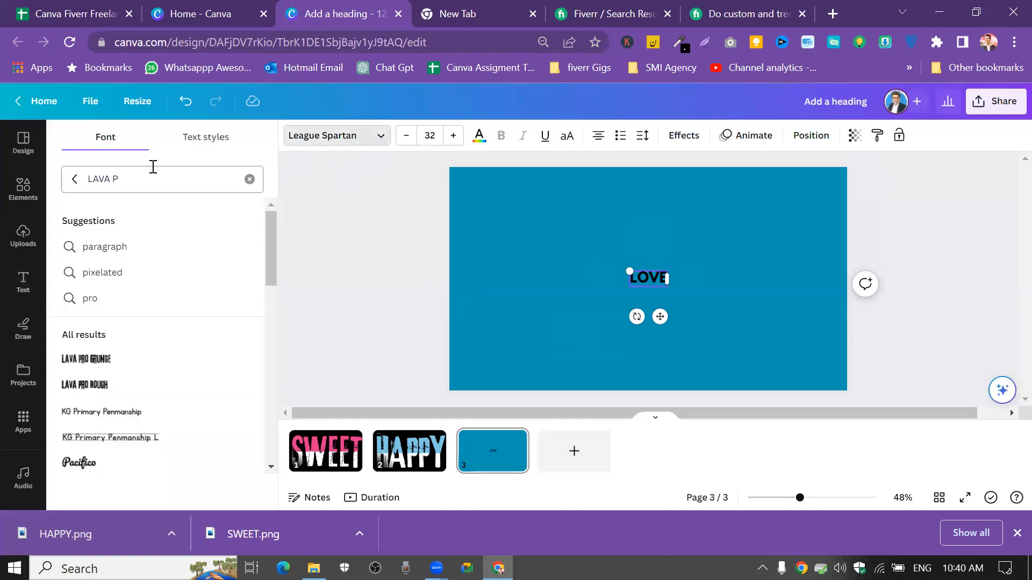
click(250, 179)
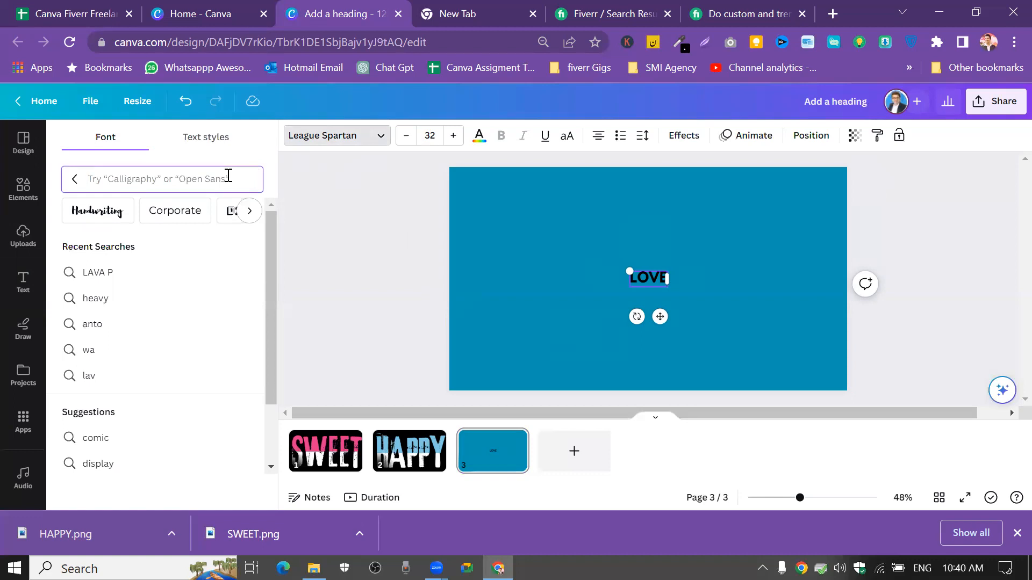
text(FORMULA)
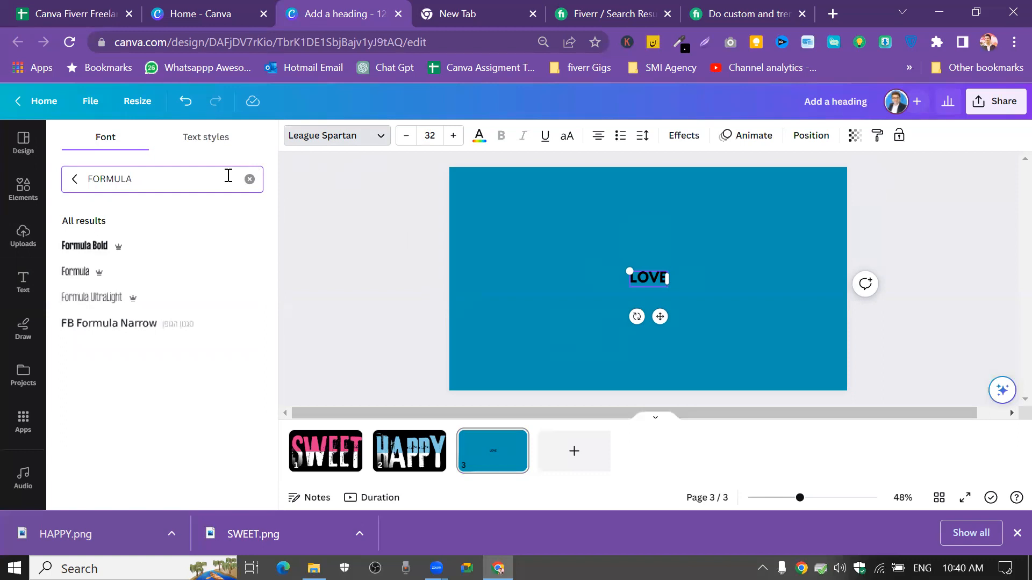
click(121, 249)
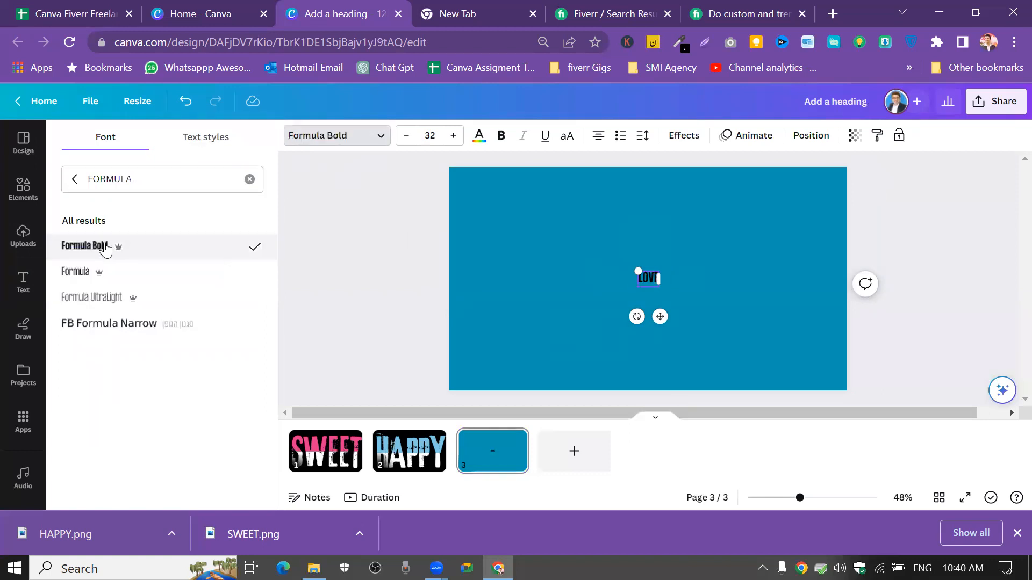
Set the LOVE heading's font size to 399
click(430, 135)
click(430, 135)
text(399)
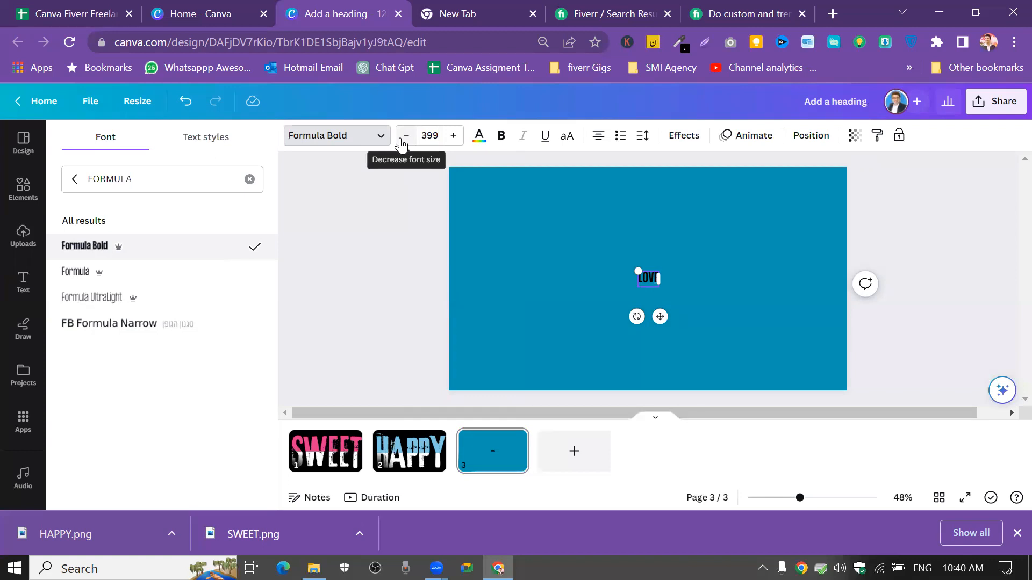
key(Return)
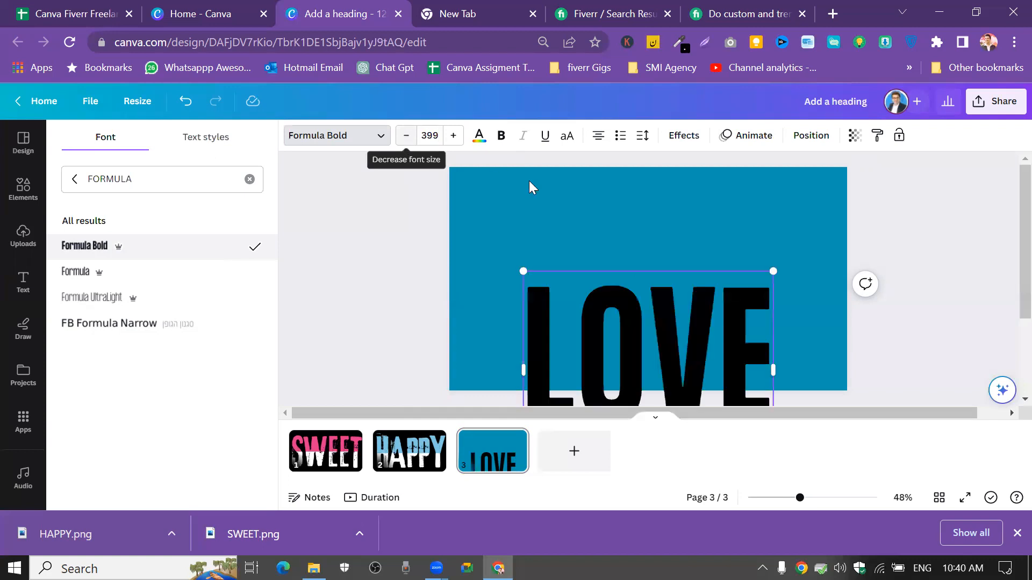
click(969, 265)
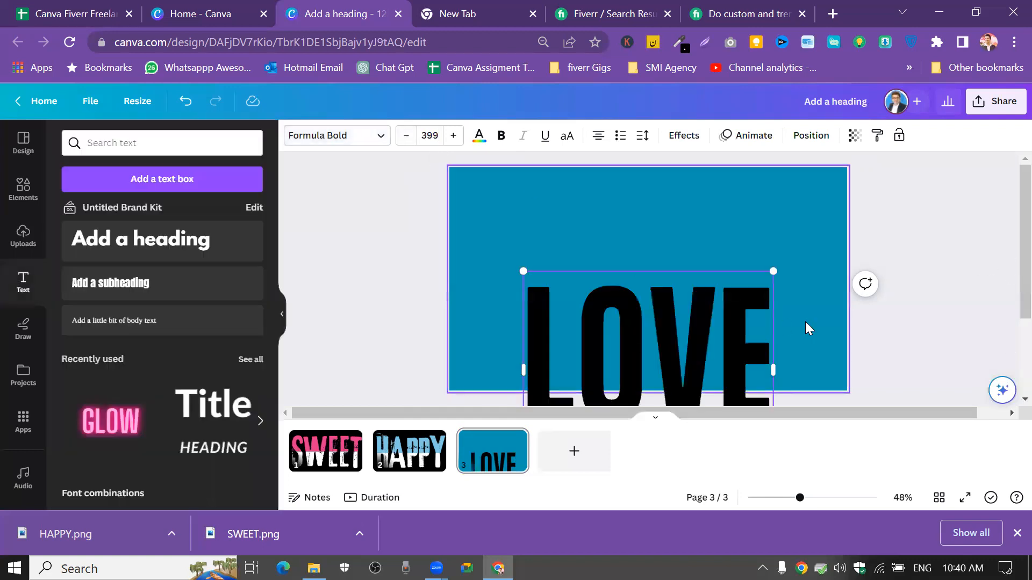
Move the LOVE heading up onto the page and enlarge it to a font size of about 502
click(899, 237)
drag(693, 321, 699, 270)
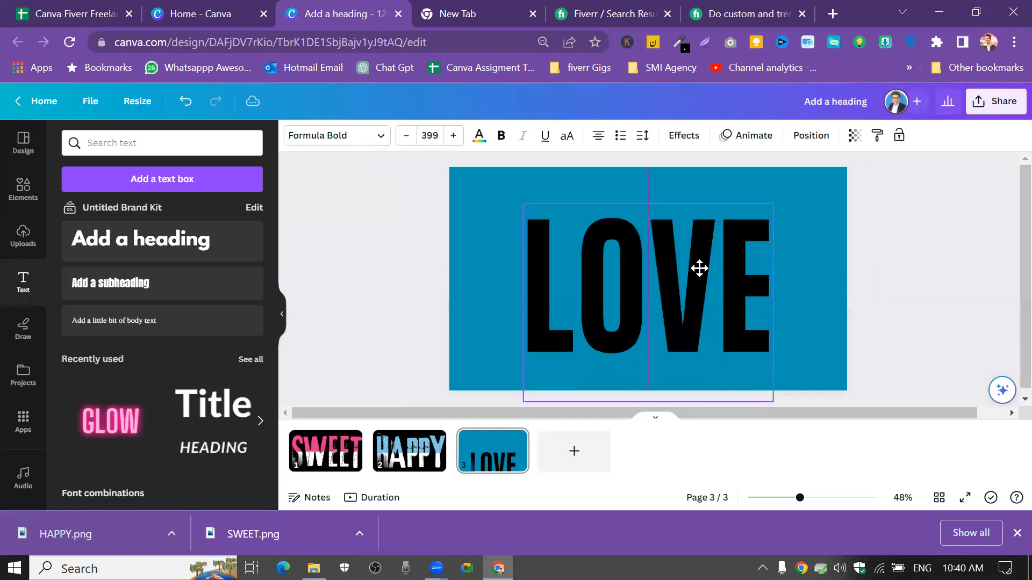
drag(523, 203, 488, 175)
drag(772, 400, 820, 410)
click(948, 196)
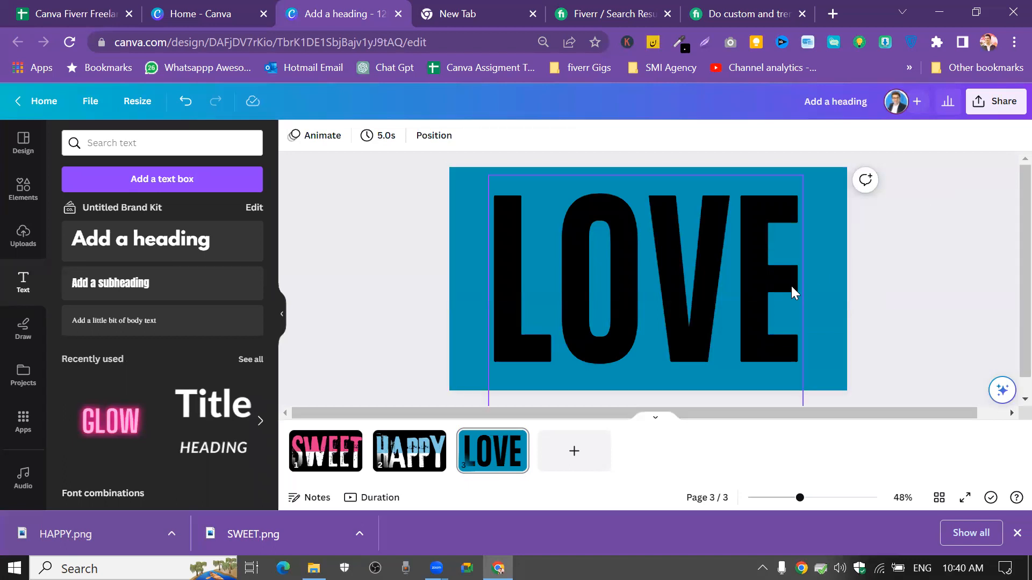
Colour the LOVE heading with the pink from the document colours
click(739, 288)
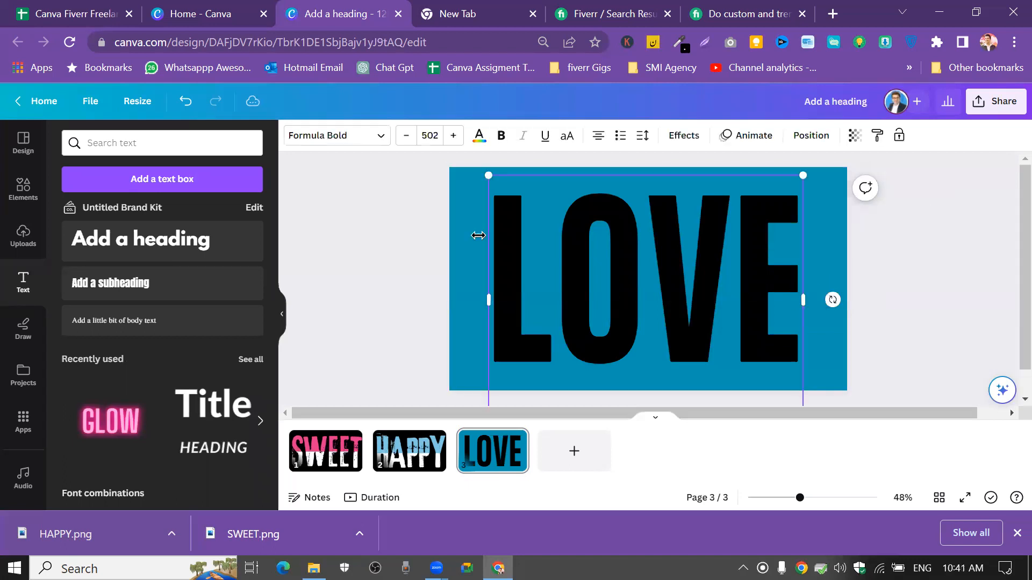
click(479, 135)
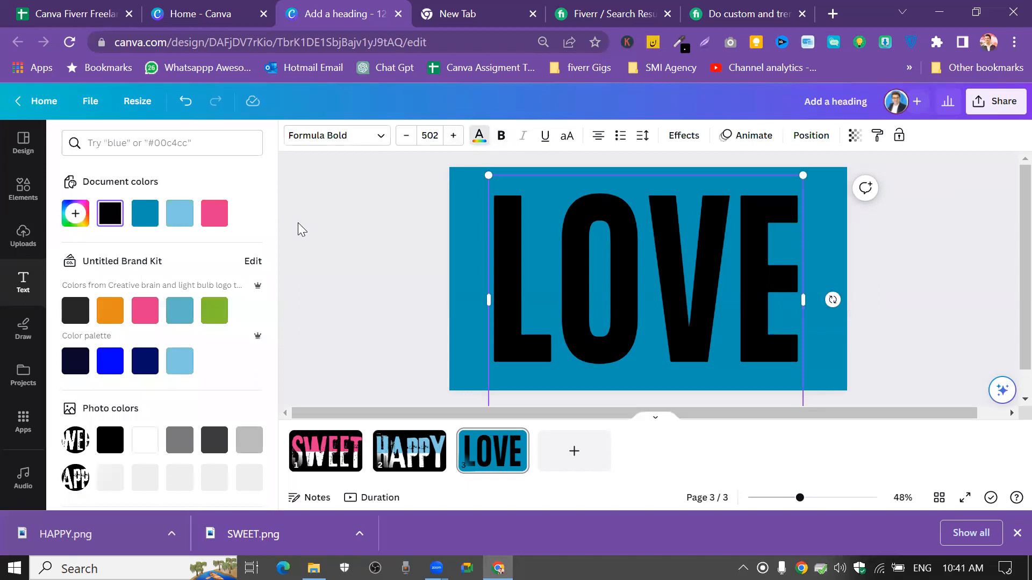
click(215, 214)
click(396, 211)
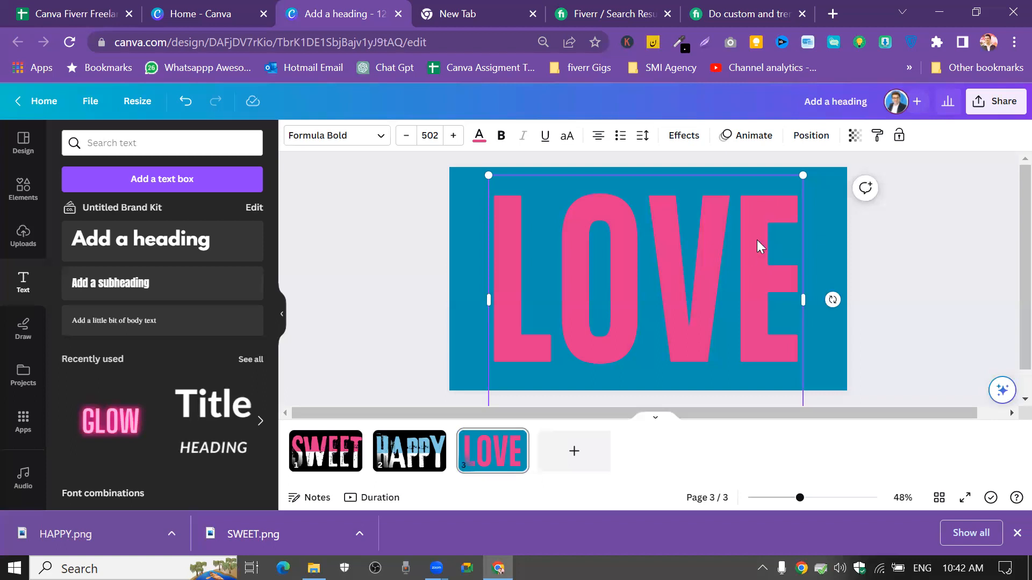
click(958, 232)
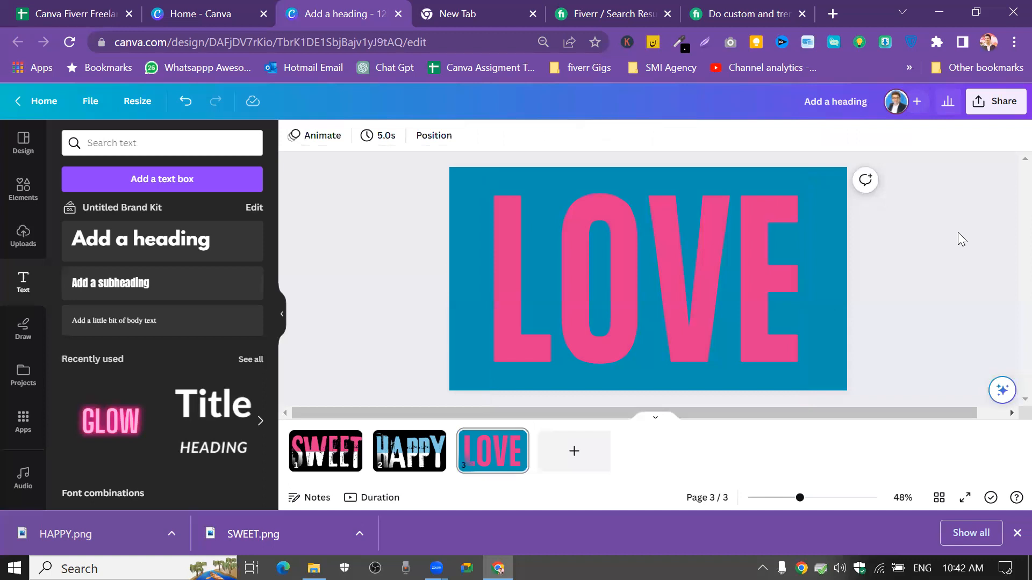
click(596, 233)
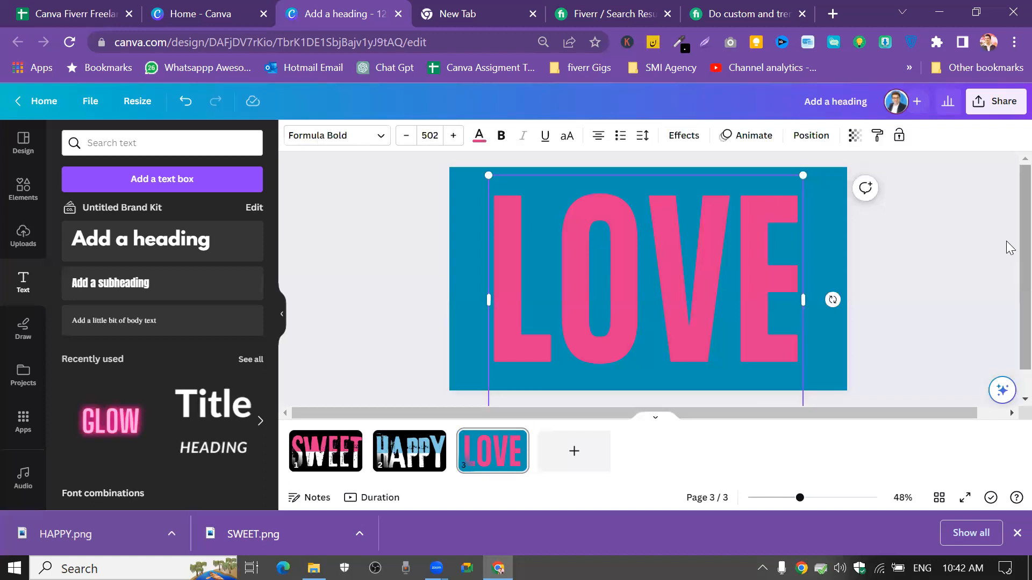
scroll(1008, 295, down, 1)
scroll(1010, 278, up, 1)
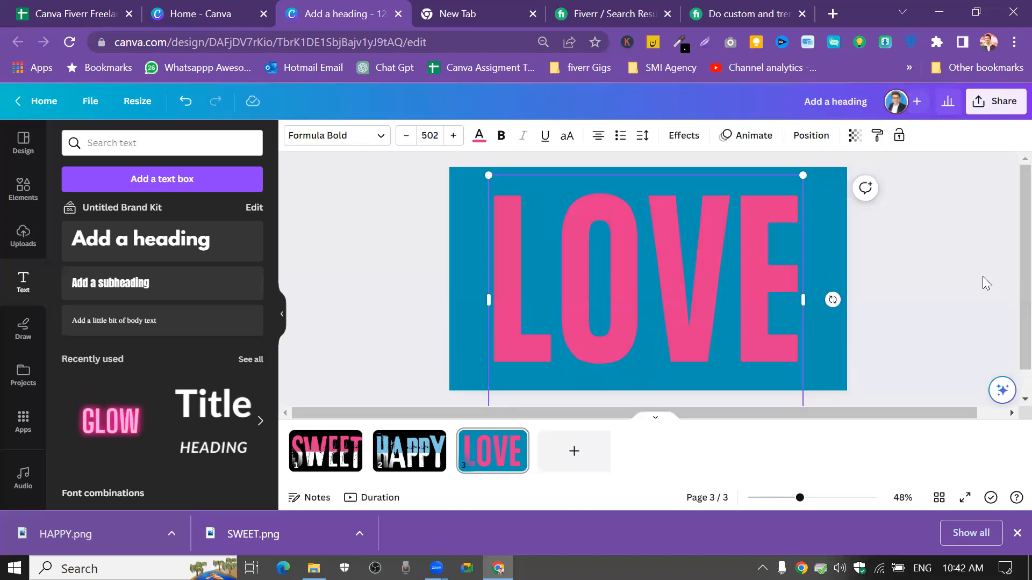
click(931, 296)
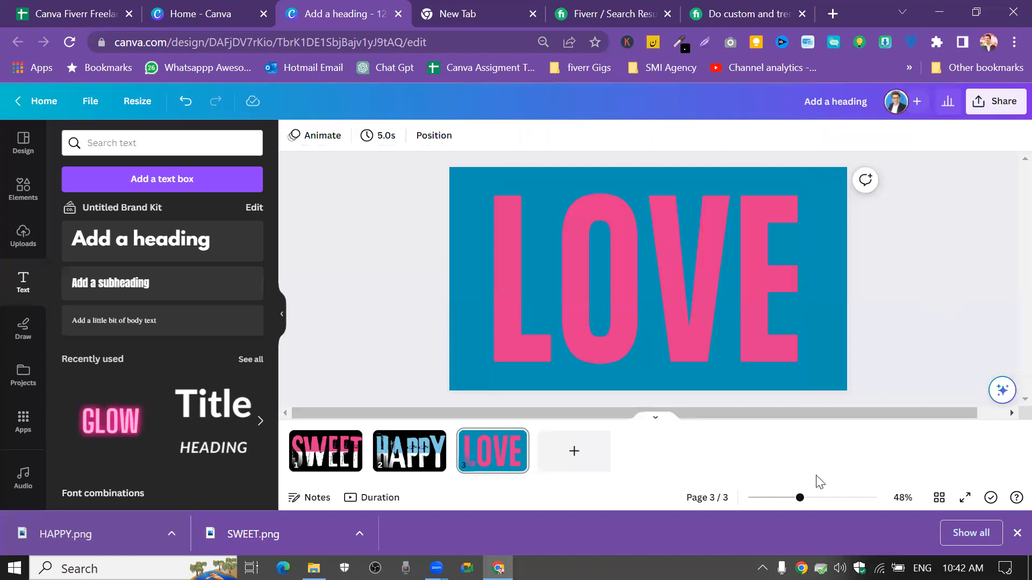
scroll(817, 478, down, 3)
click(705, 300)
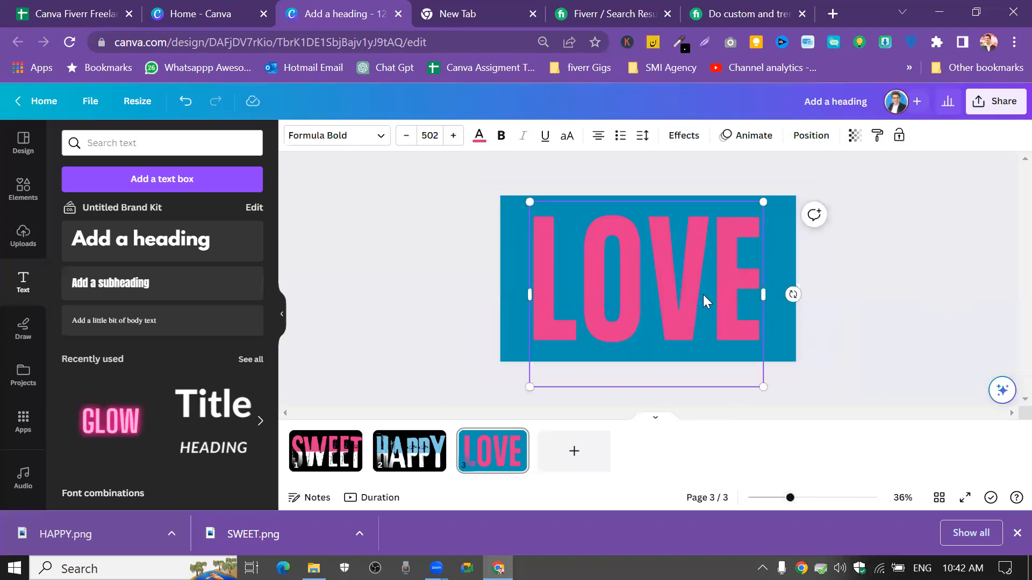
click(836, 302)
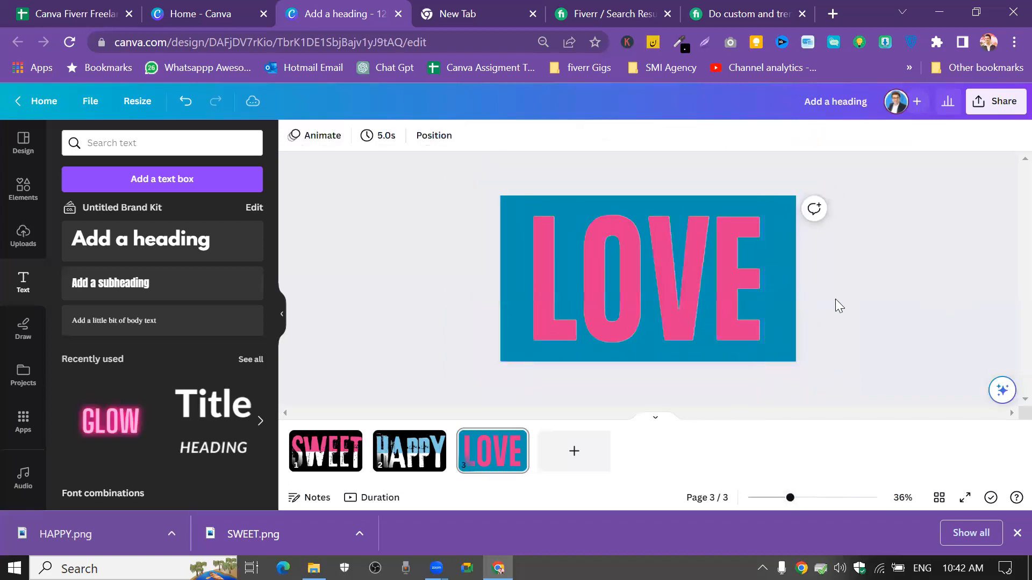
Duplicate the pink LOVE text and offset the copy down and to the right of the original
click(695, 309)
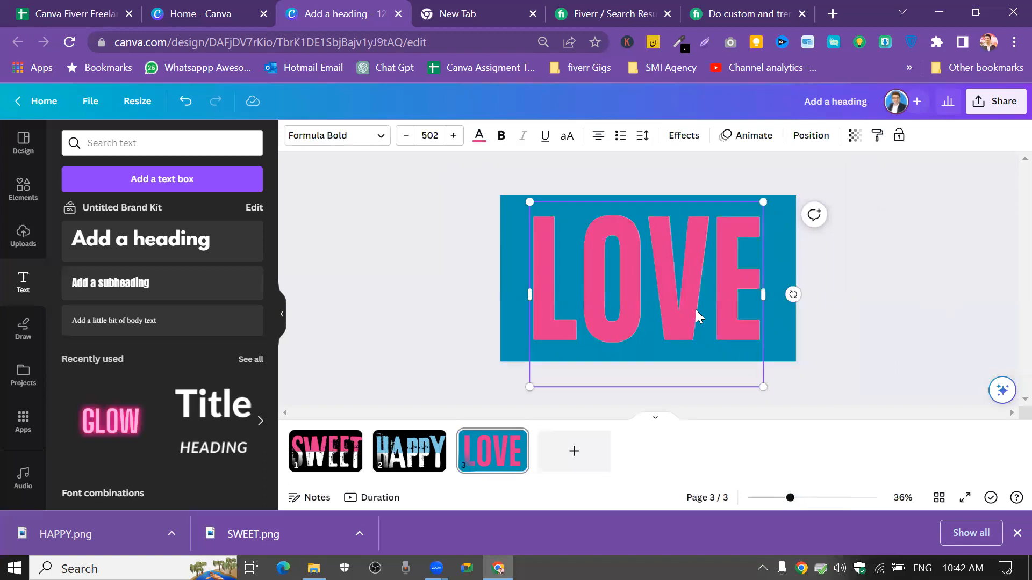
key(ctrl+d)
mouse_move(695, 309)
mouse_down()
mouse_move(740, 306)
mouse_move(708, 310)
mouse_up()
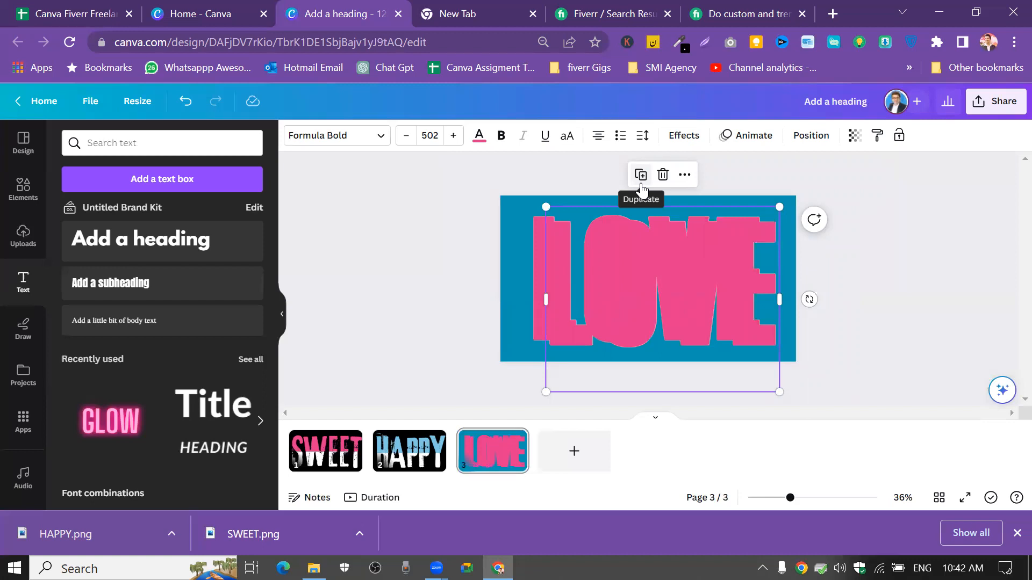
click(640, 184)
drag(649, 252, 662, 273)
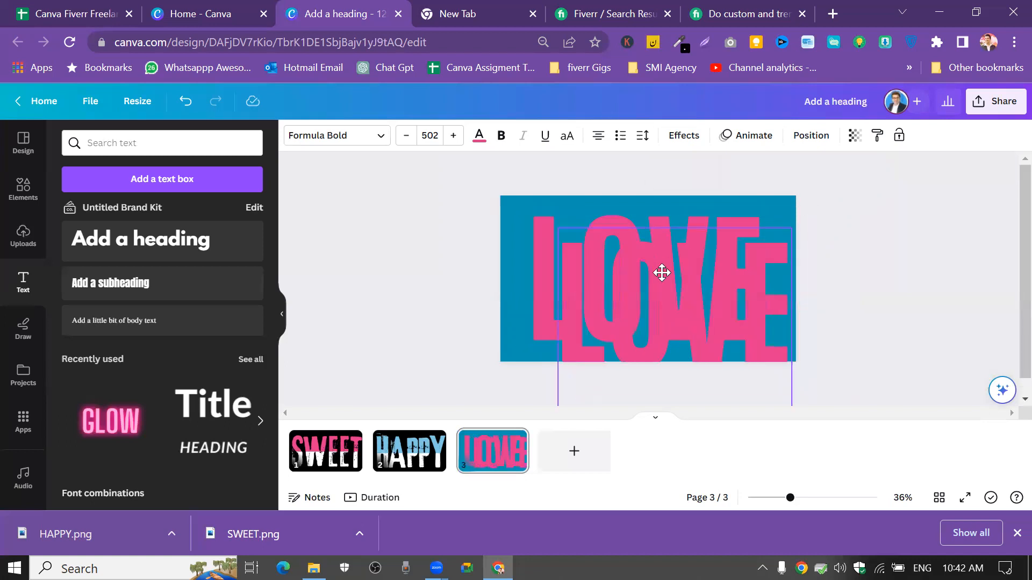
drag(662, 273, 662, 273)
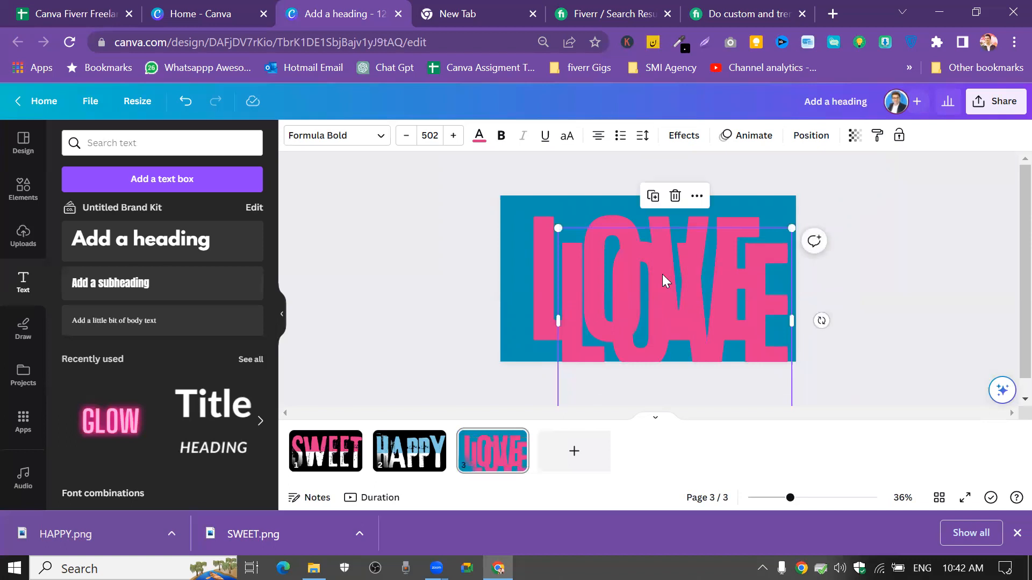
Apply the Hollow effect to the LOVE copy with a thickness of 13
click(692, 142)
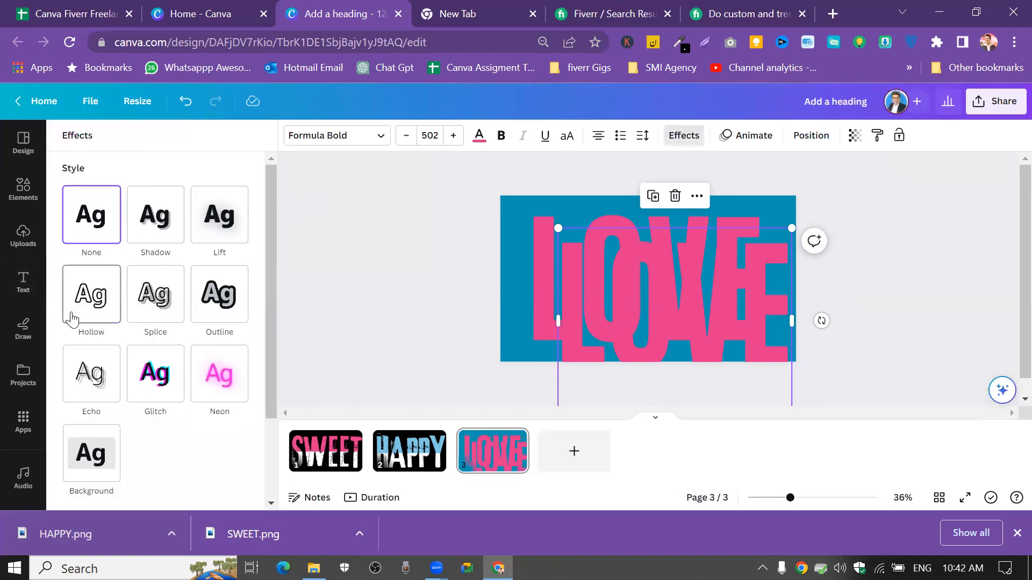
click(91, 302)
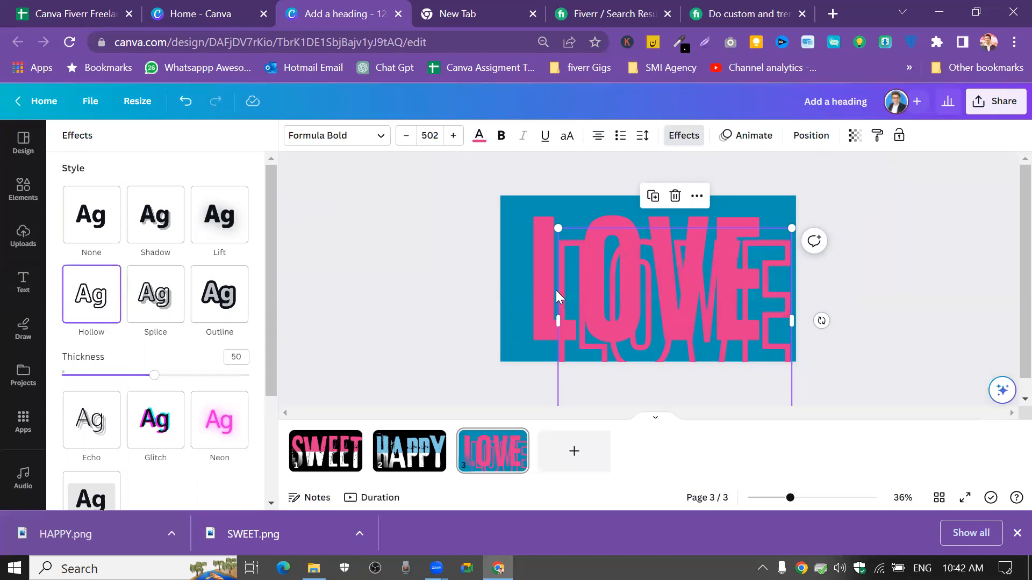
drag(151, 377, 85, 379)
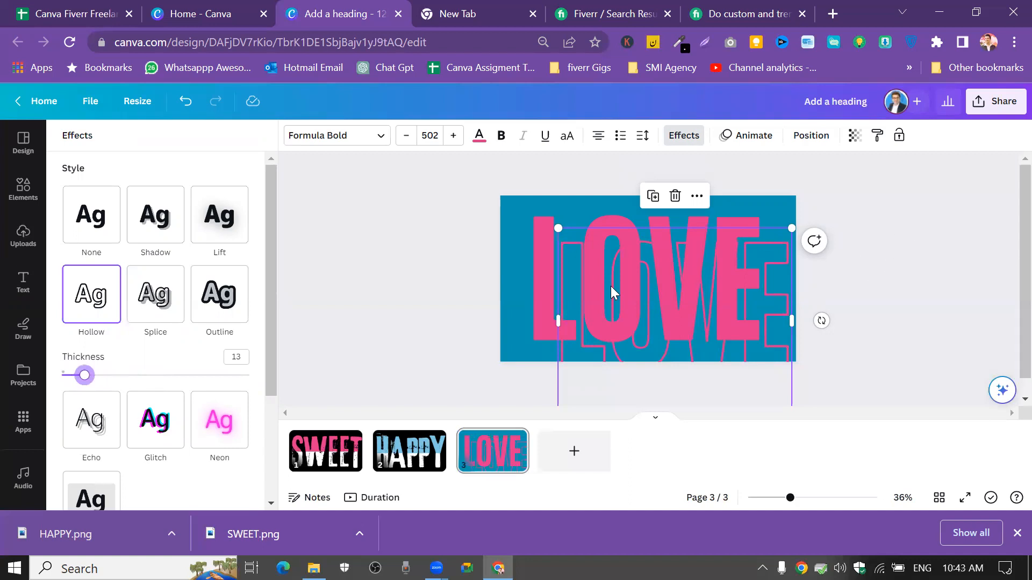
Try placing the hollow LOVE copy to the left over the solid word, and delete the copy
drag(638, 267, 526, 289)
drag(798, 497, 806, 497)
drag(647, 367, 669, 339)
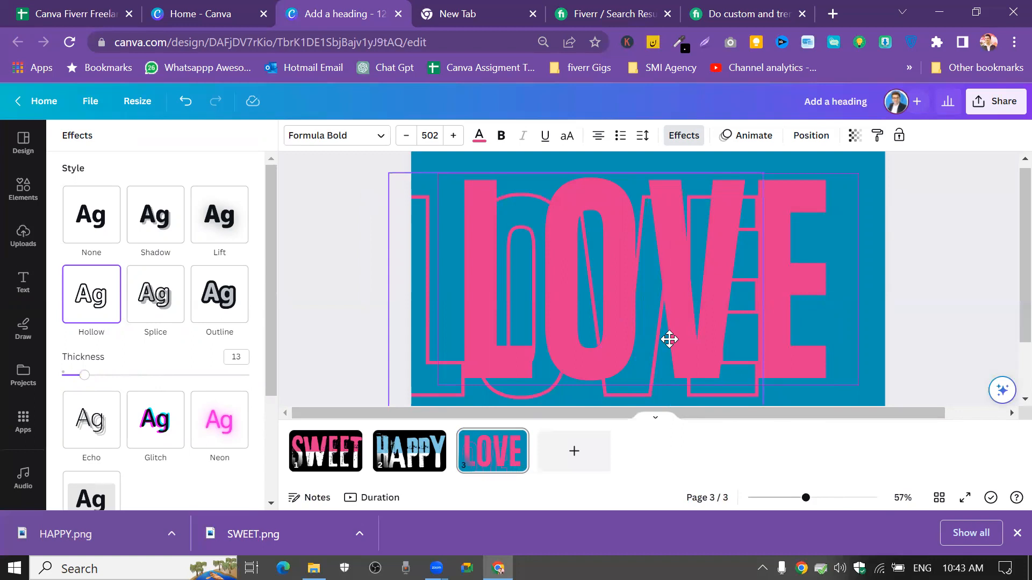
drag(669, 339, 669, 339)
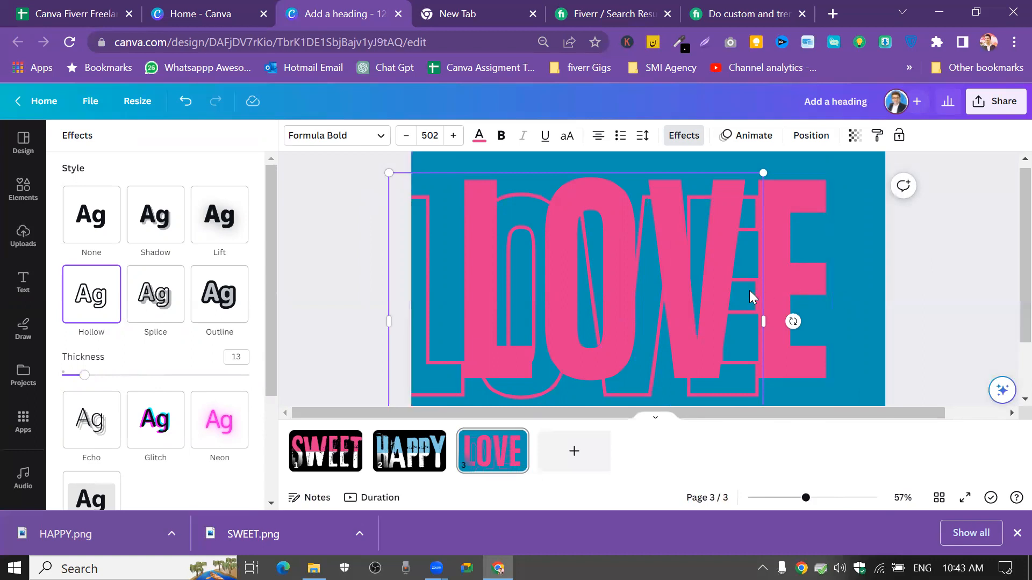
key(Delete)
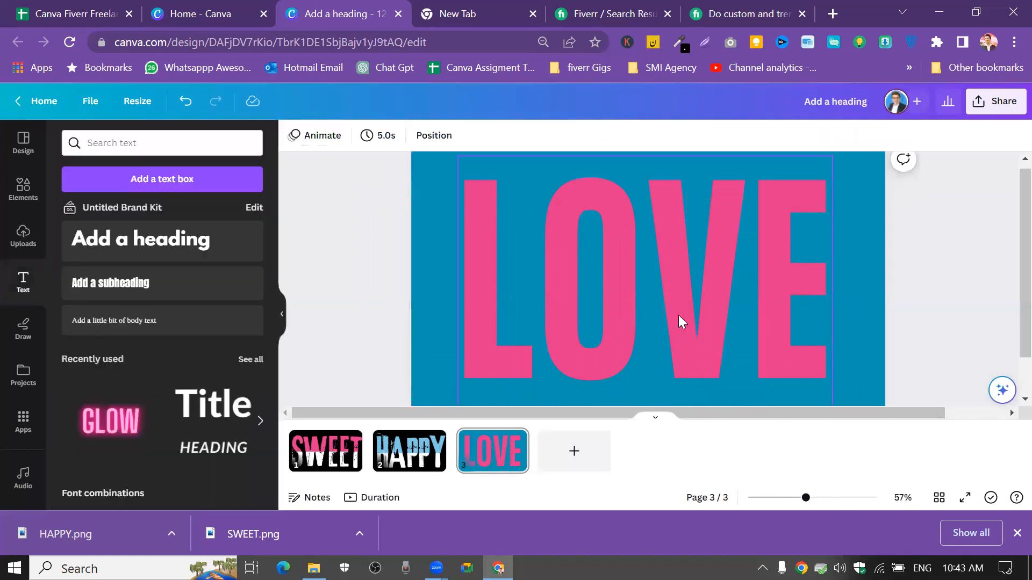
Duplicate the solid pink LOVE text and shift the copy below the original
click(678, 315)
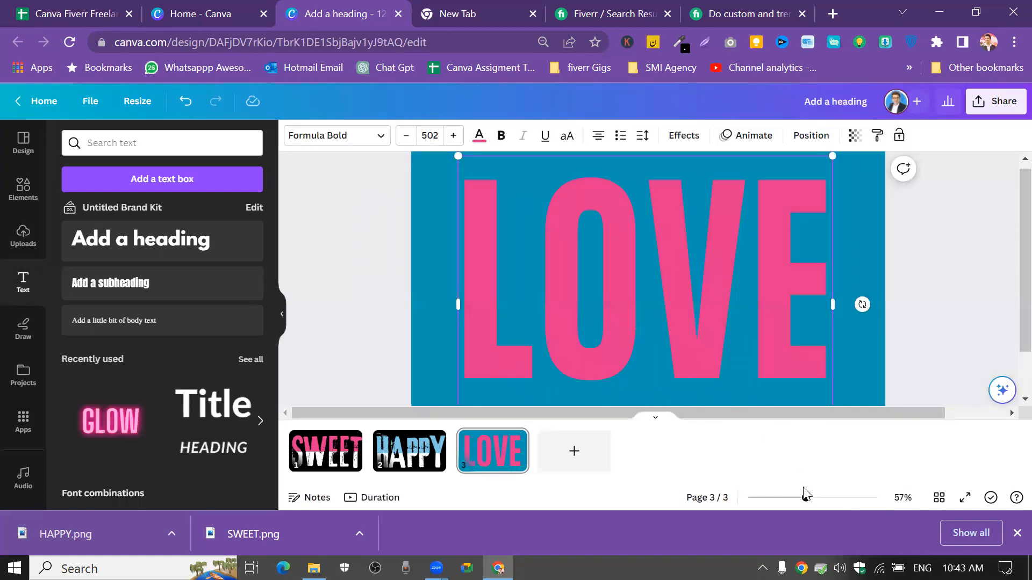
key(ctrl+d)
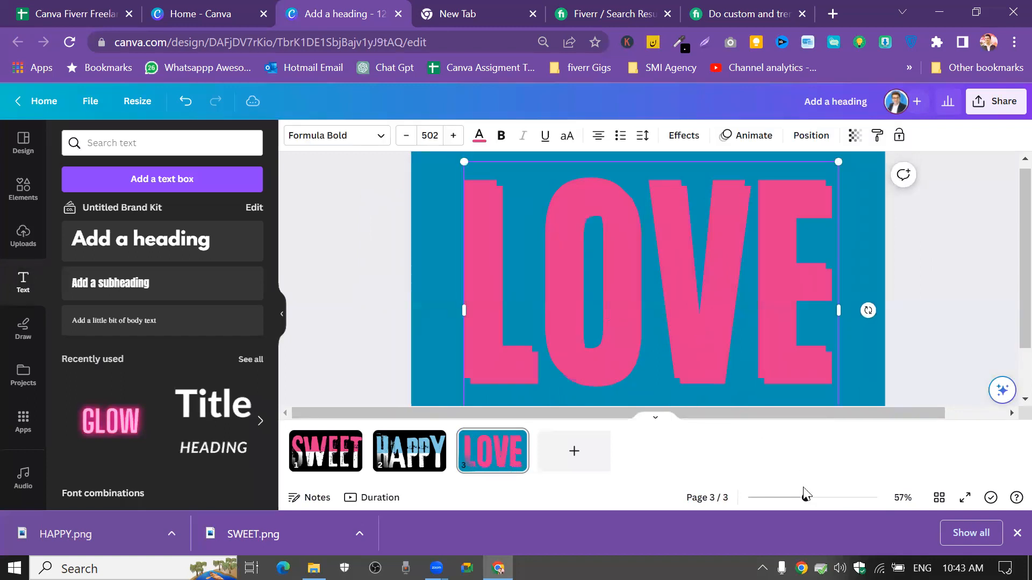
drag(680, 239, 700, 257)
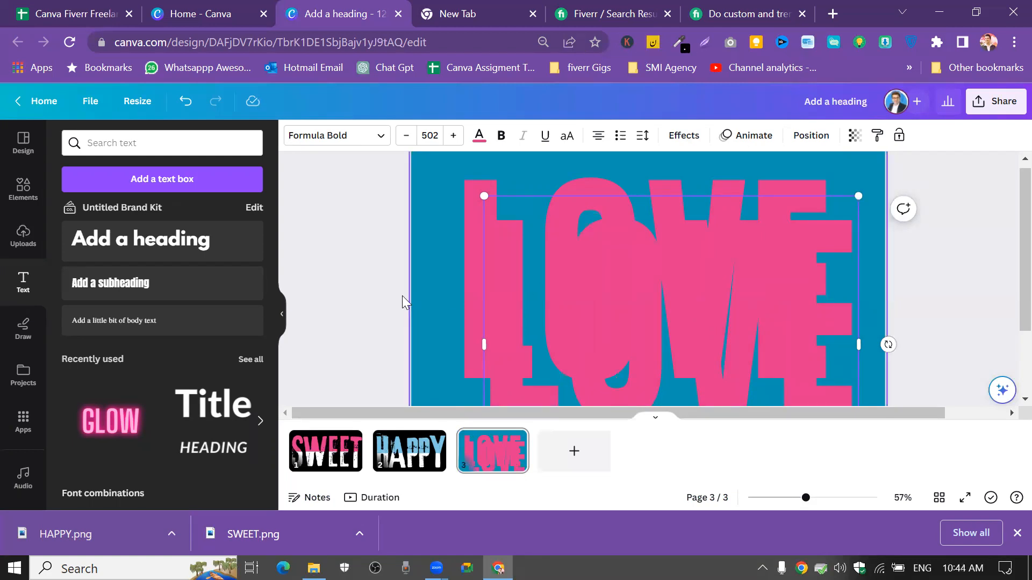
drag(661, 258, 644, 266)
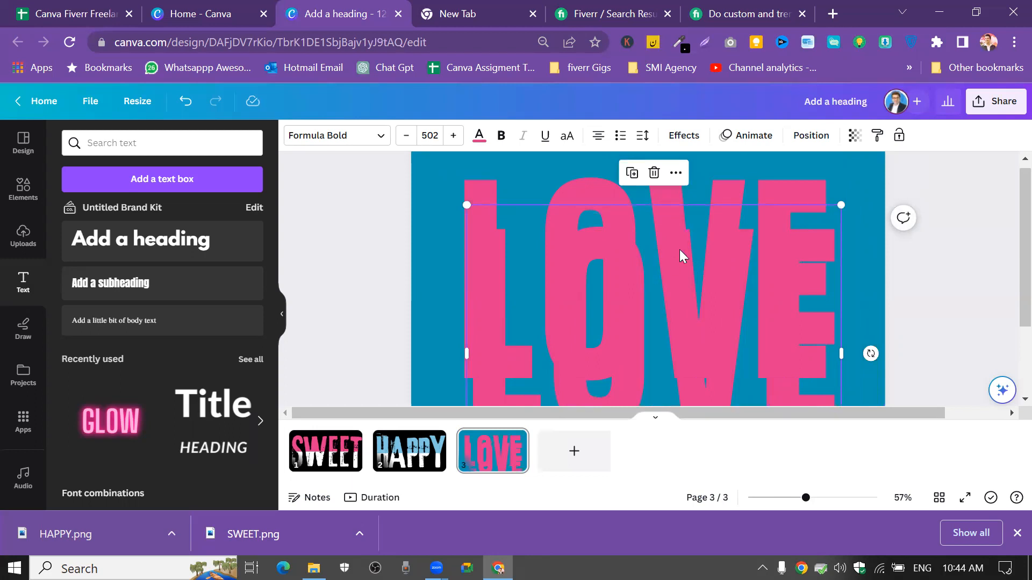
Apply the Hollow effect with thickness 12 to the LOVE copy and align it exactly over the solid word
click(676, 141)
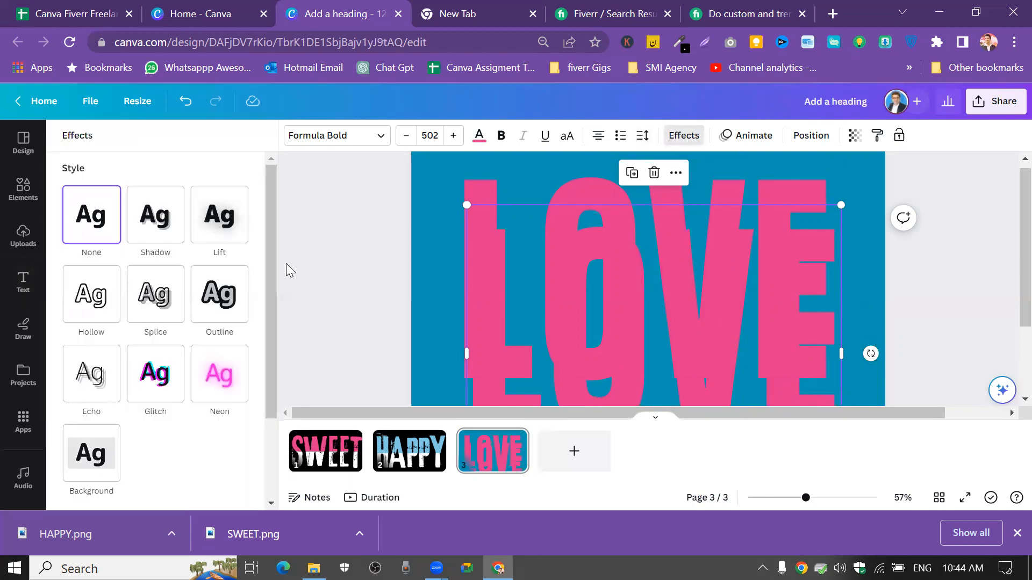
click(91, 297)
drag(153, 375, 82, 375)
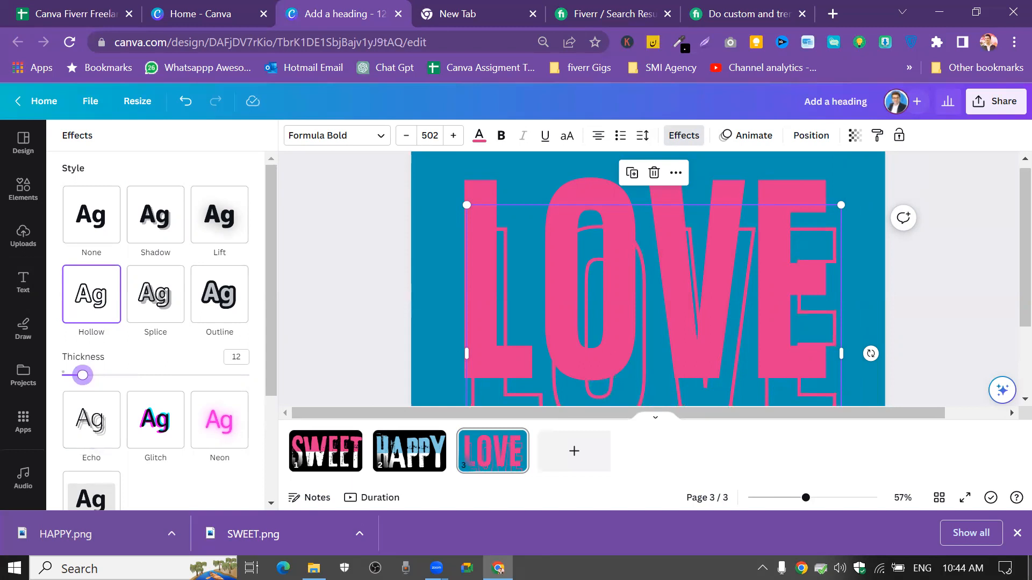
drag(578, 356, 567, 320)
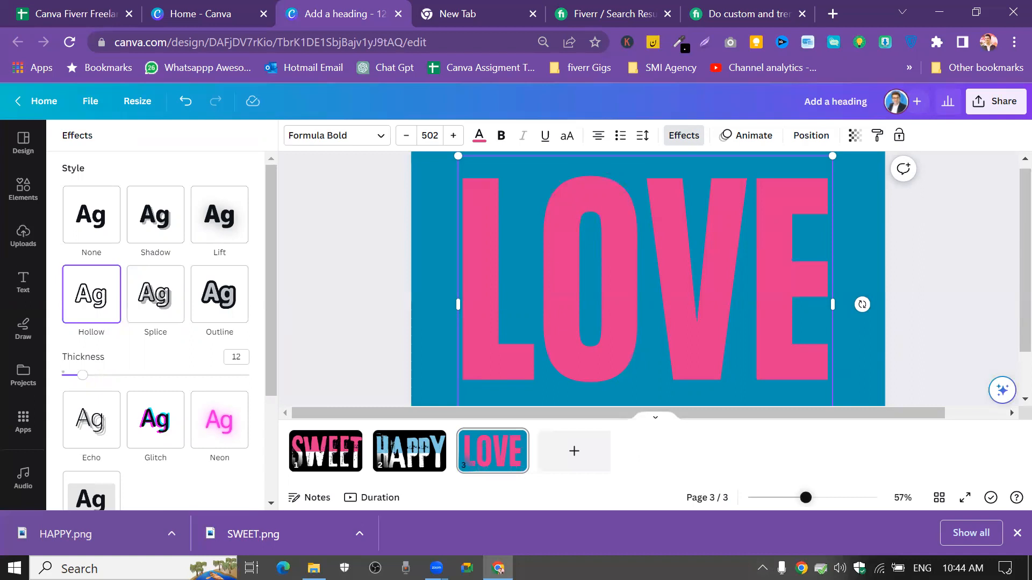
Add a square shape on the LOVE page and rotate it to about -22°
drag(805, 497, 798, 497)
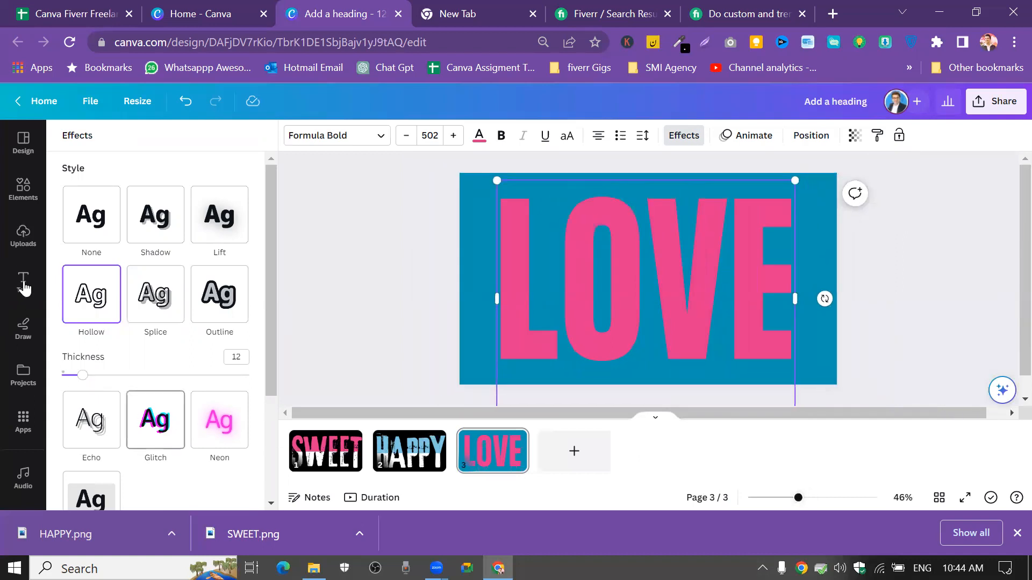
click(24, 195)
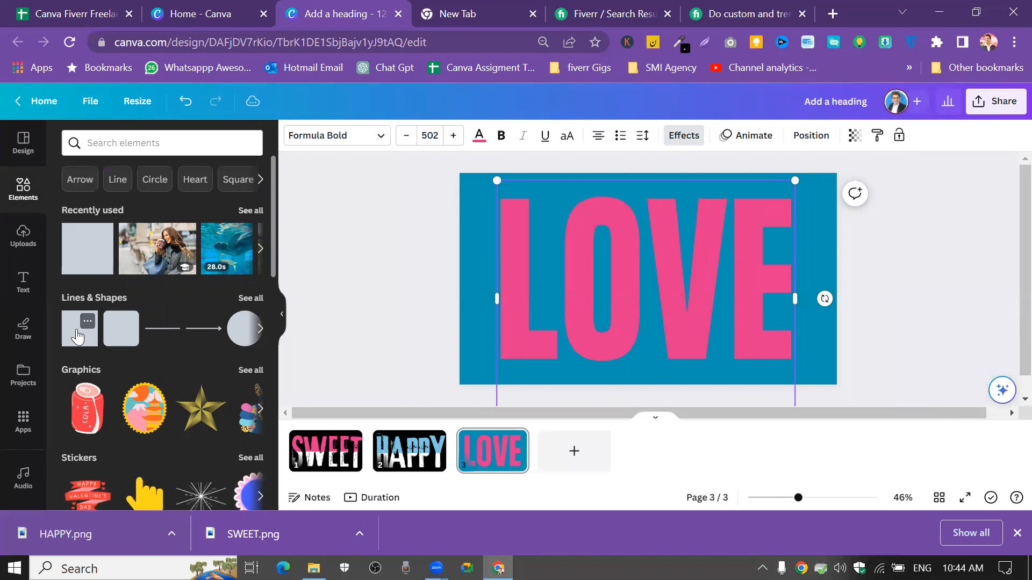
click(78, 335)
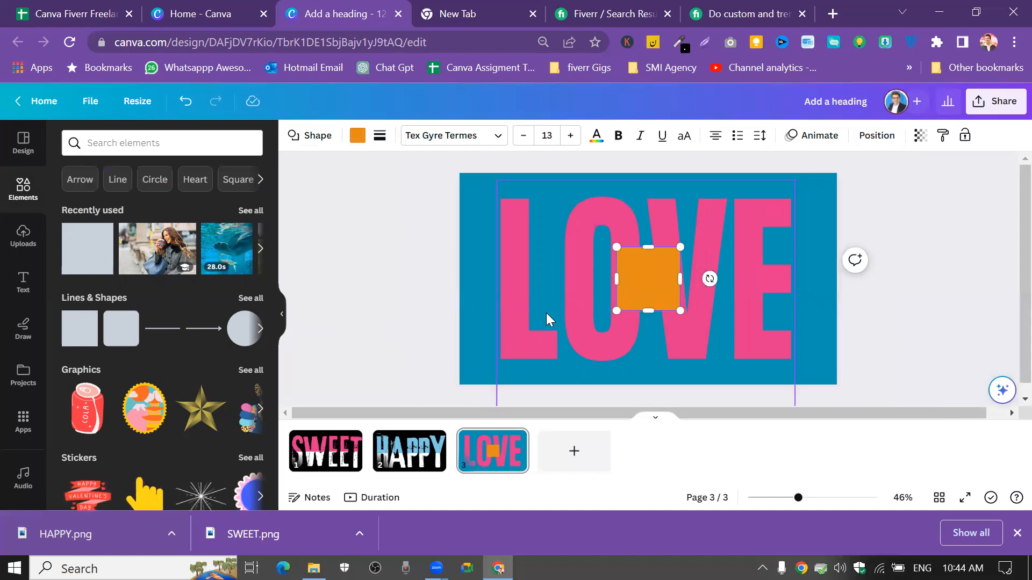
drag(709, 279, 733, 240)
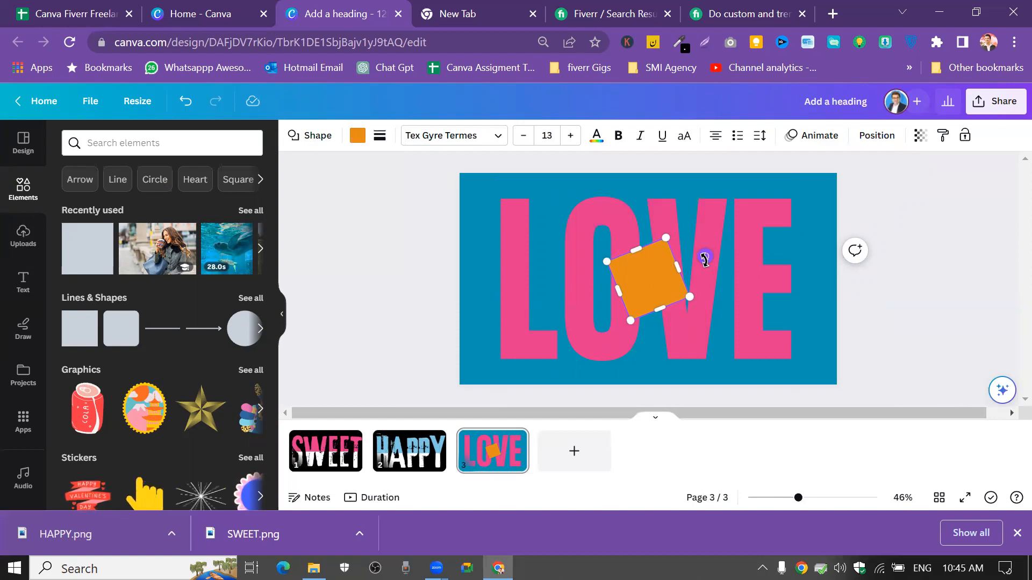
click(900, 243)
Move and stretch the rotated square to about 1351 × 456 px so it diagonally covers the upper part of LOVE
drag(654, 286, 734, 179)
drag(454, 253, 430, 261)
drag(585, 235, 656, 268)
drag(725, 177, 847, 154)
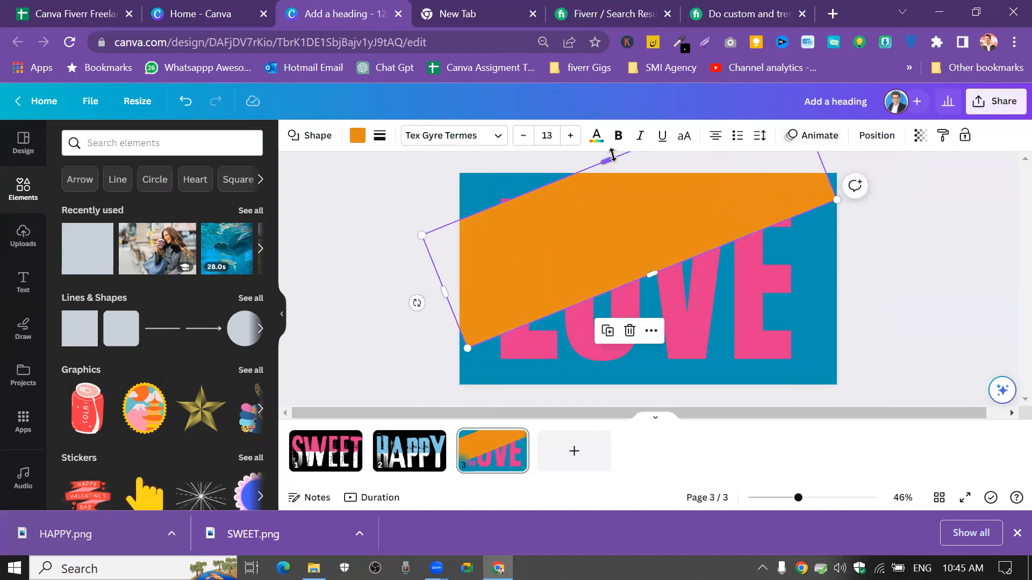
drag(606, 160, 602, 150)
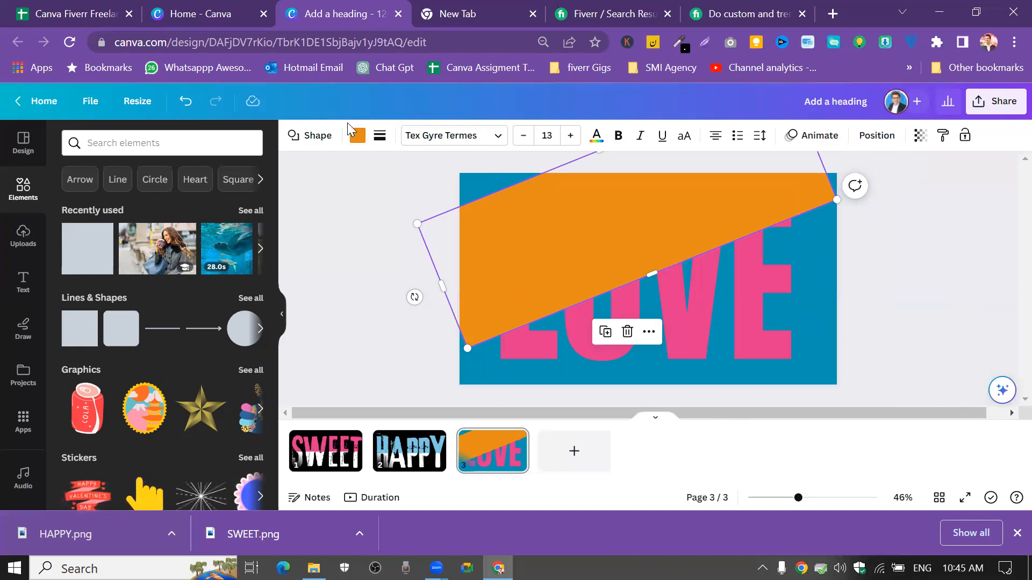
Colour the slanted shape with the background's teal blue and move it one layer backward, behind the hollow LOVE text
click(354, 137)
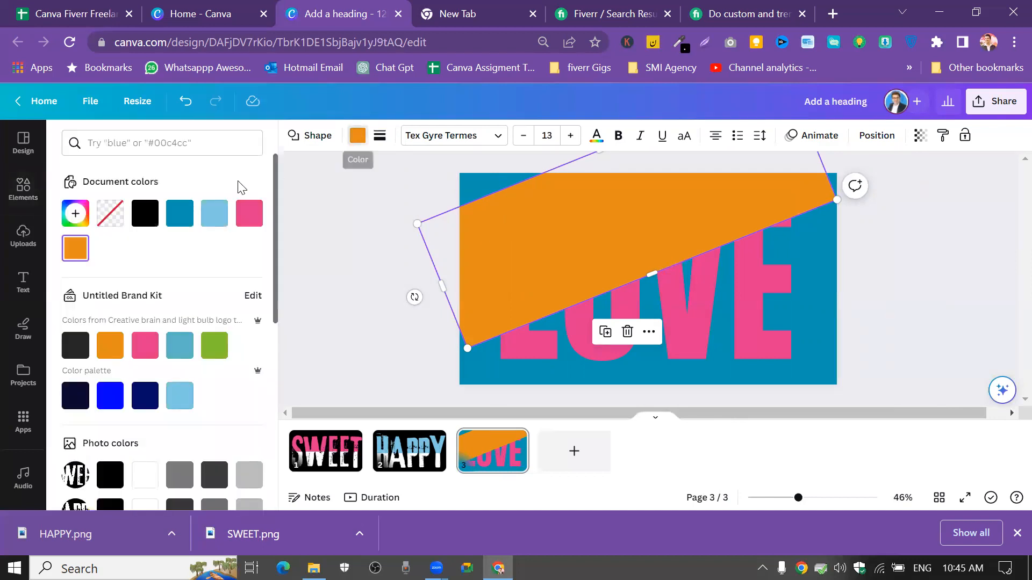
click(180, 214)
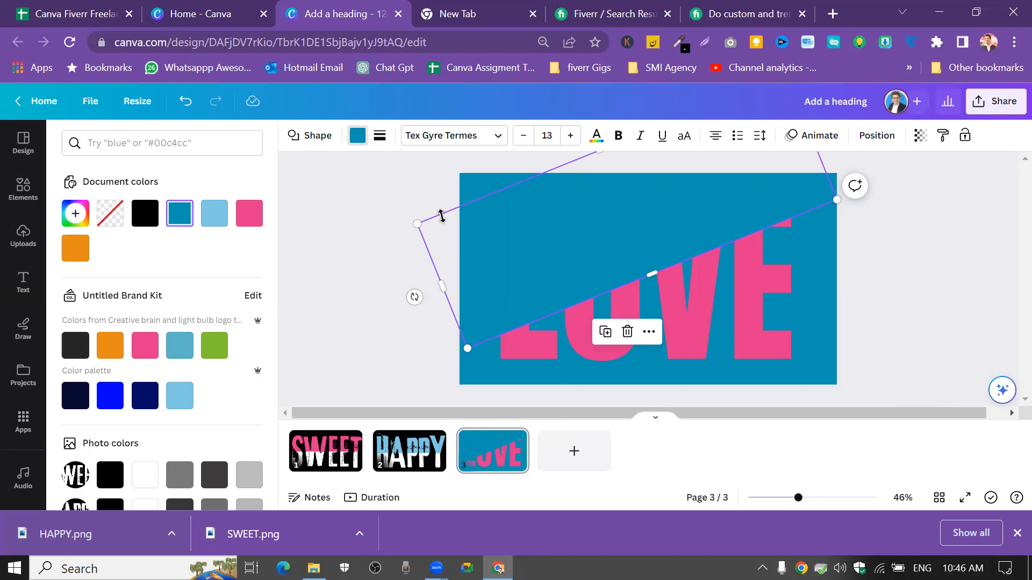
click(860, 137)
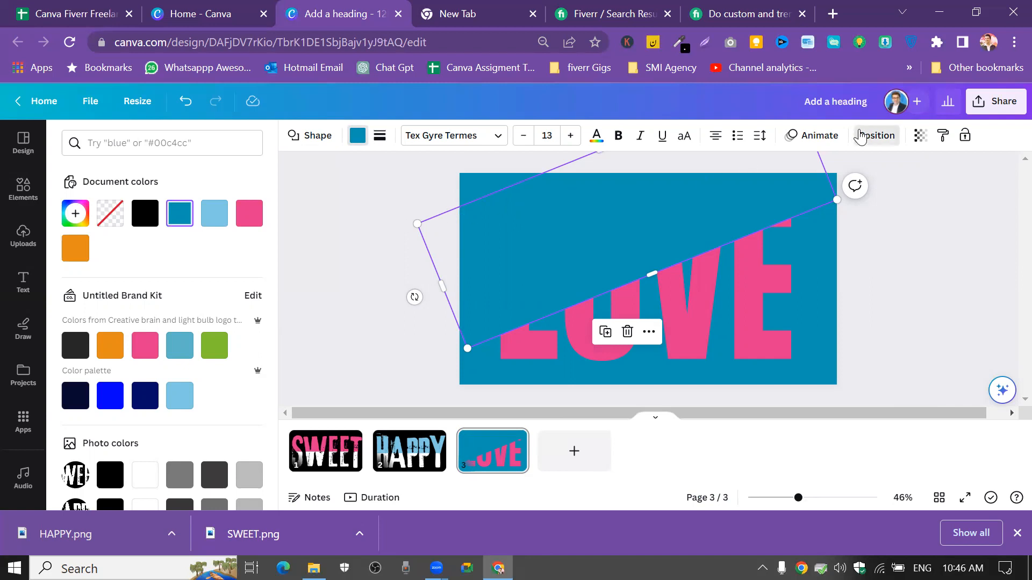
click(230, 185)
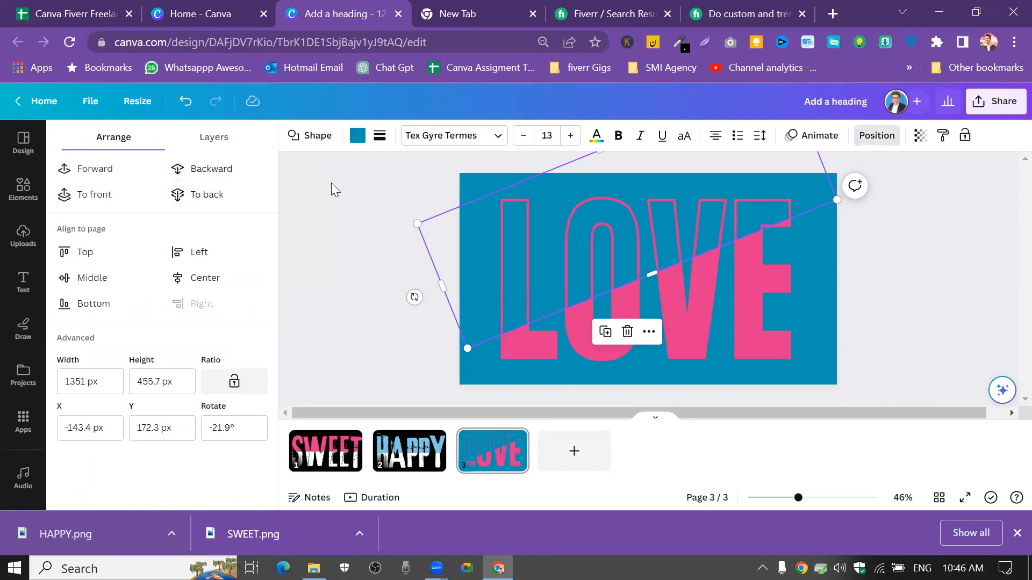
click(335, 183)
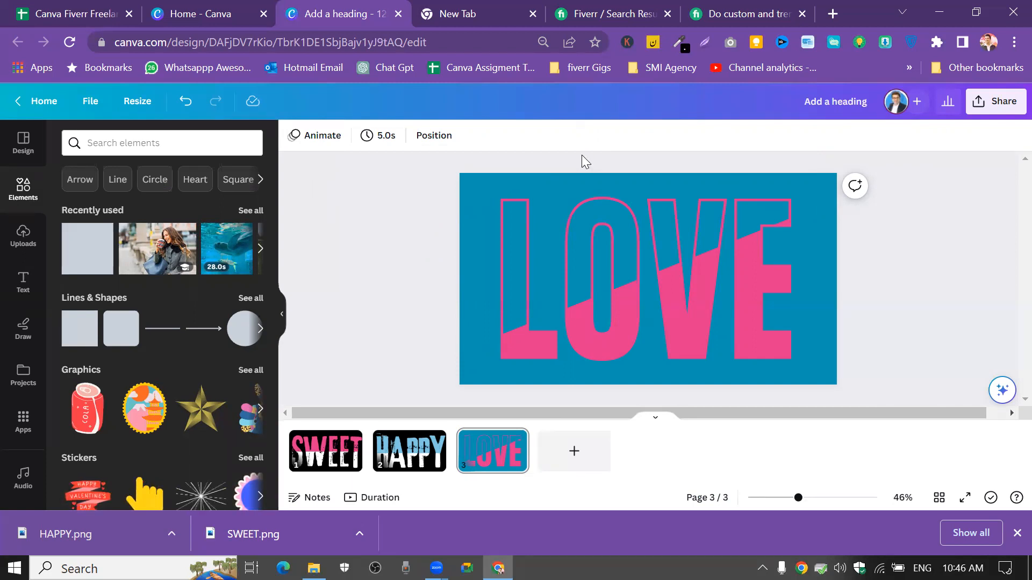
click(475, 207)
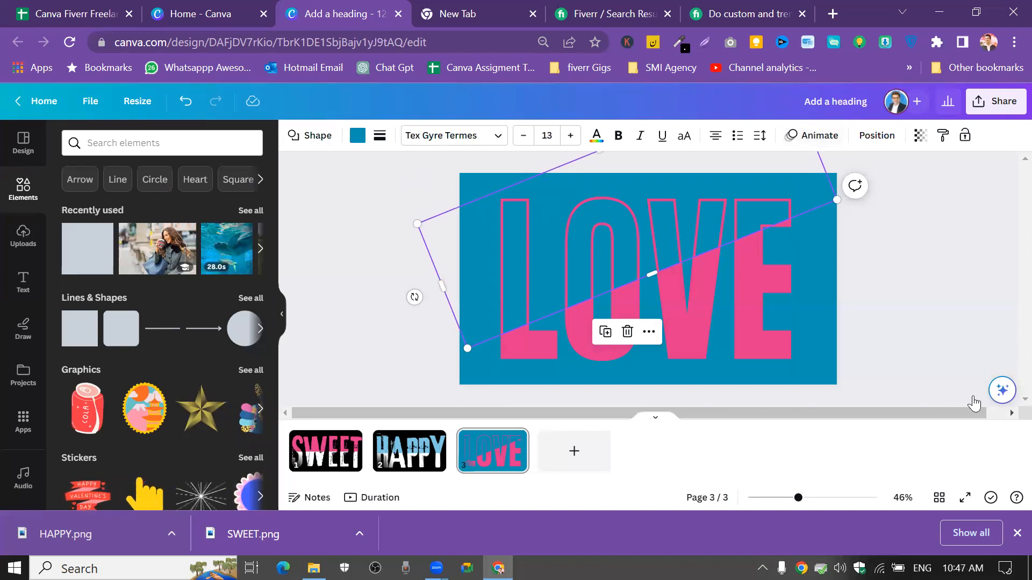
Add a fourth page and insert a heading reading LOVE
click(591, 449)
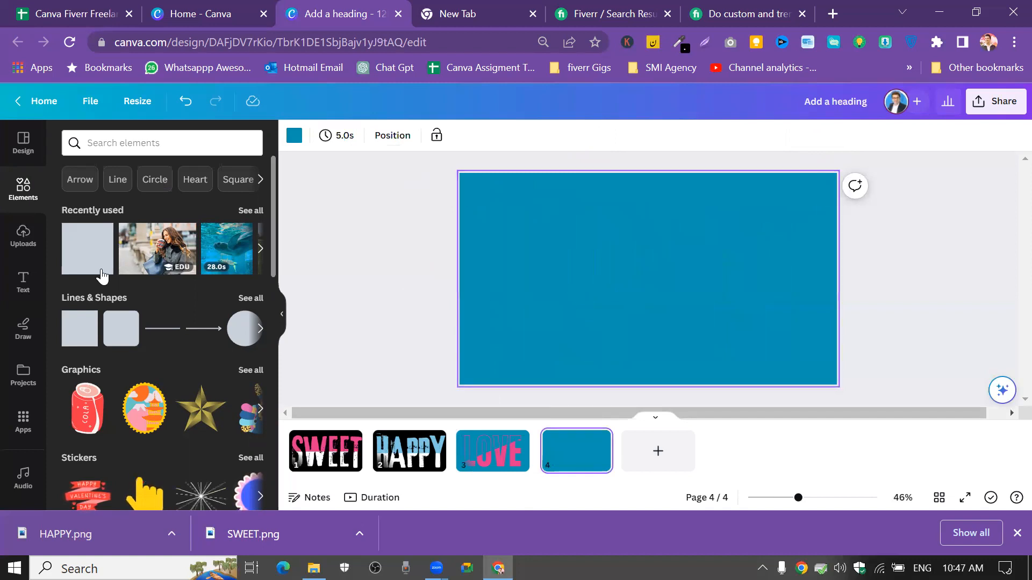
click(24, 280)
click(133, 252)
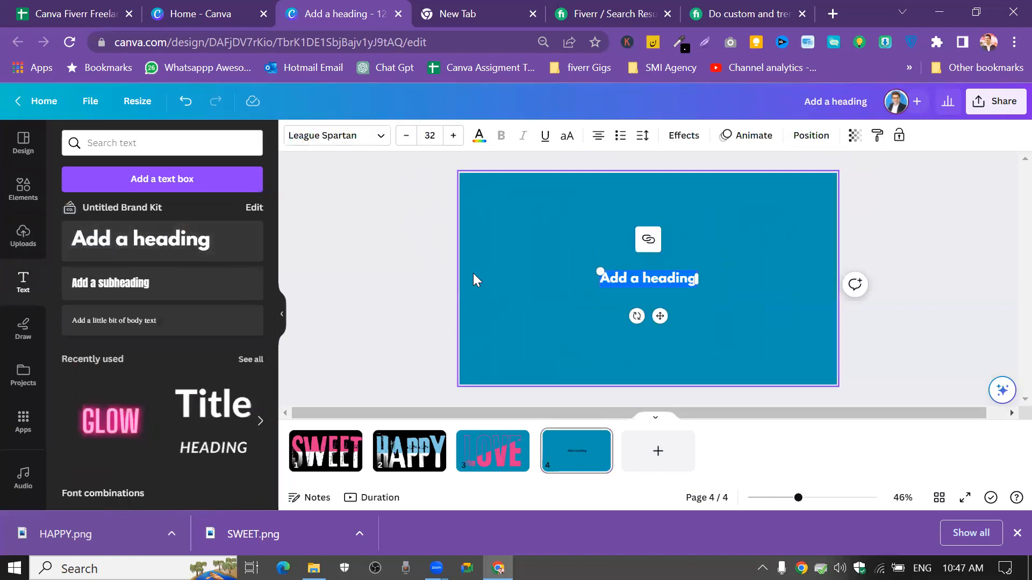
text(LOVE)
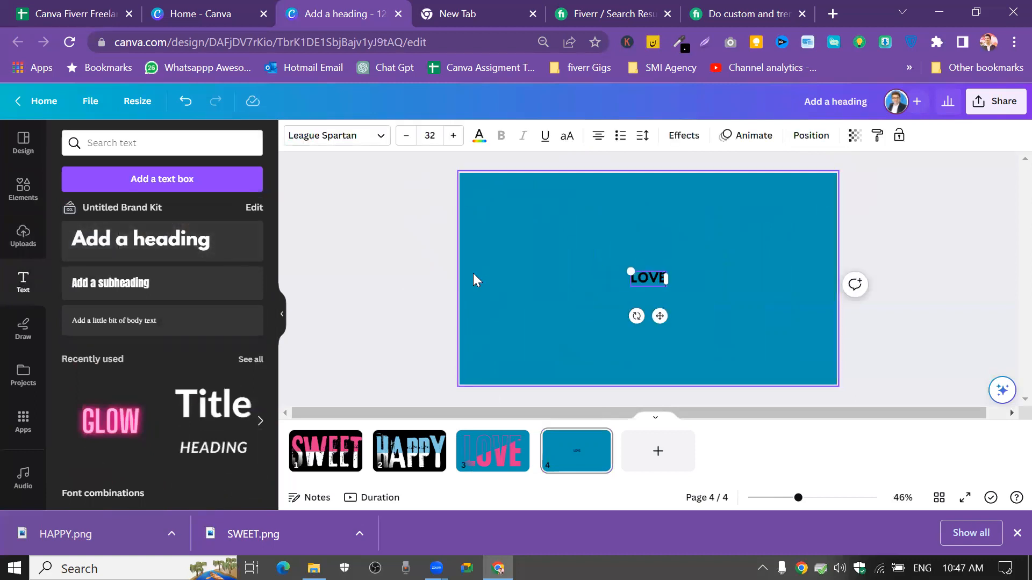
Set the new LOVE heading in Formula Bold, enlarged to size 522, and fit it within the page
click(375, 137)
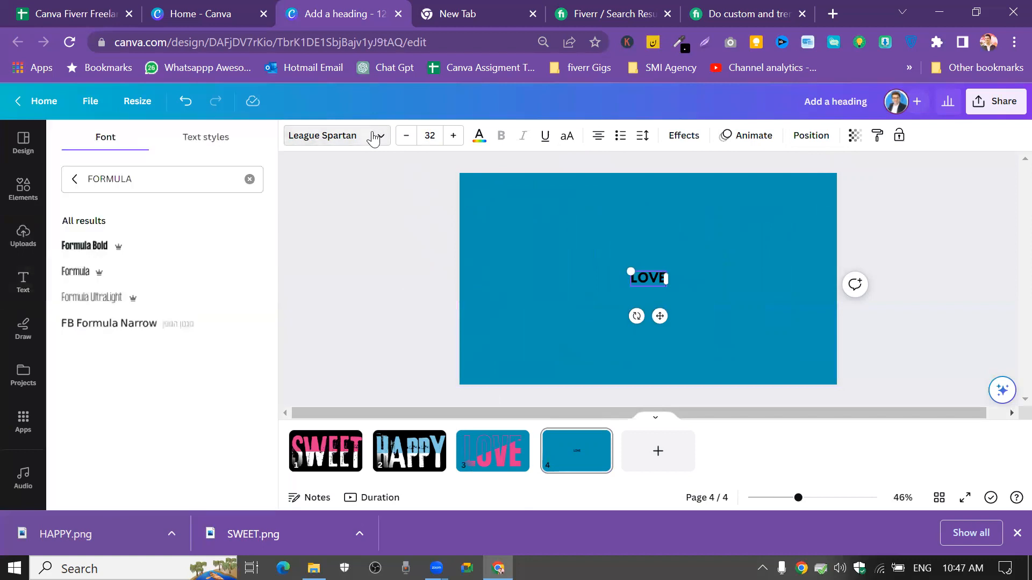
click(86, 246)
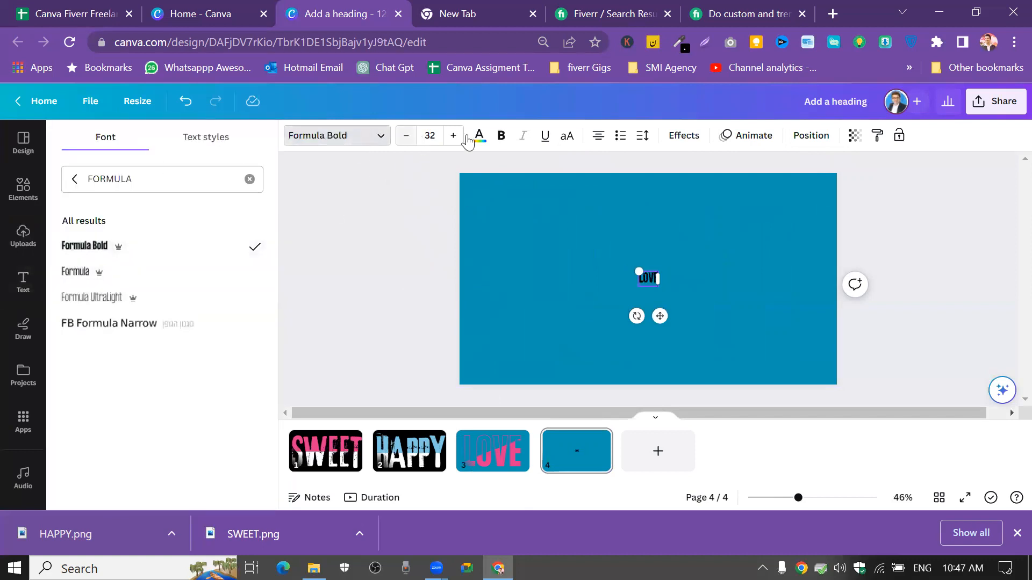
drag(639, 272, 517, 176)
drag(656, 287, 803, 400)
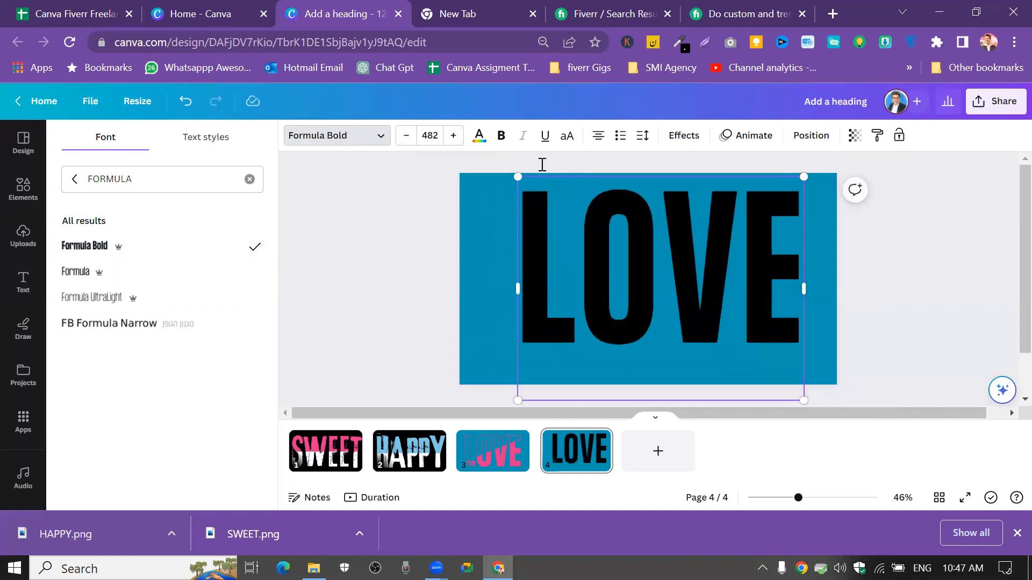
drag(518, 177, 494, 158)
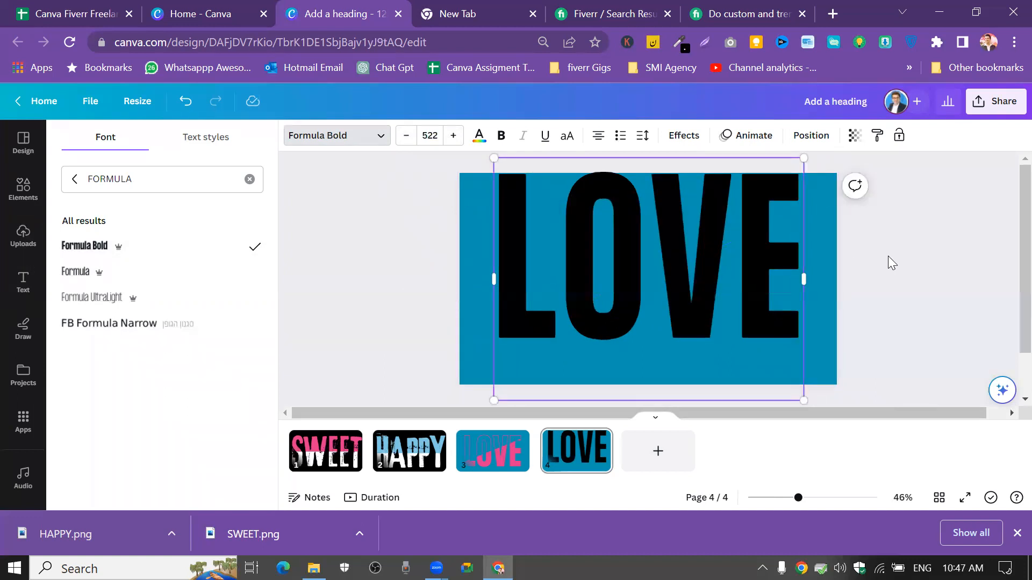
click(733, 273)
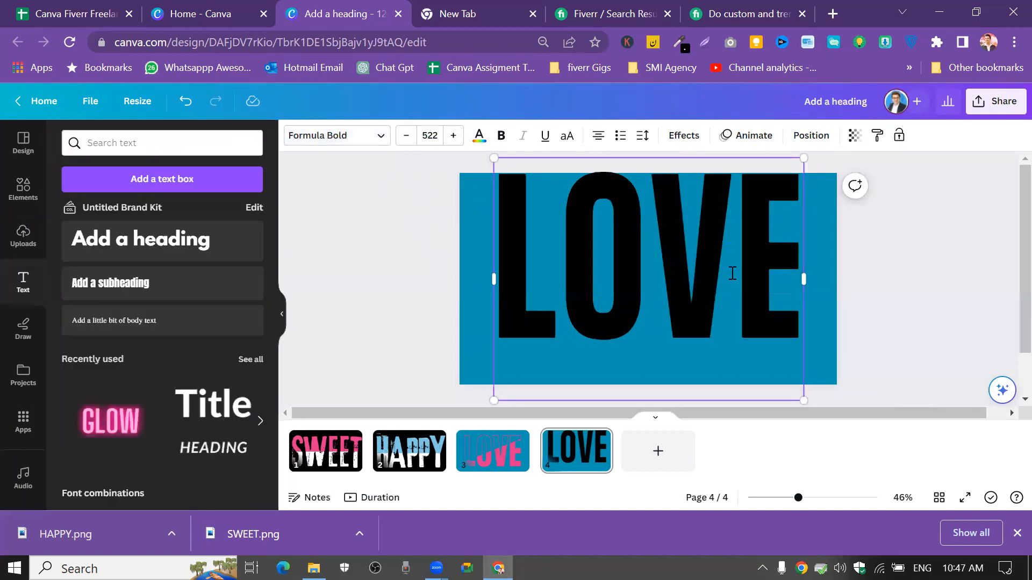
click(937, 227)
mouse_move(725, 248)
mouse_down()
mouse_move(720, 279)
mouse_move(744, 260)
mouse_move(732, 259)
mouse_up()
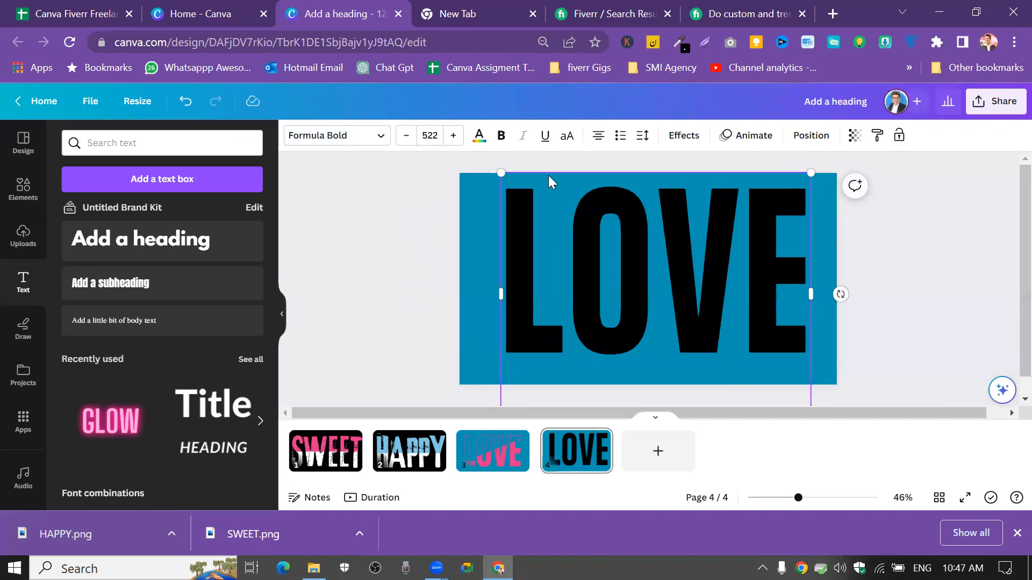
Colour the LOVE heading yellow from the default solid colours and shift it slightly left on the page
click(479, 136)
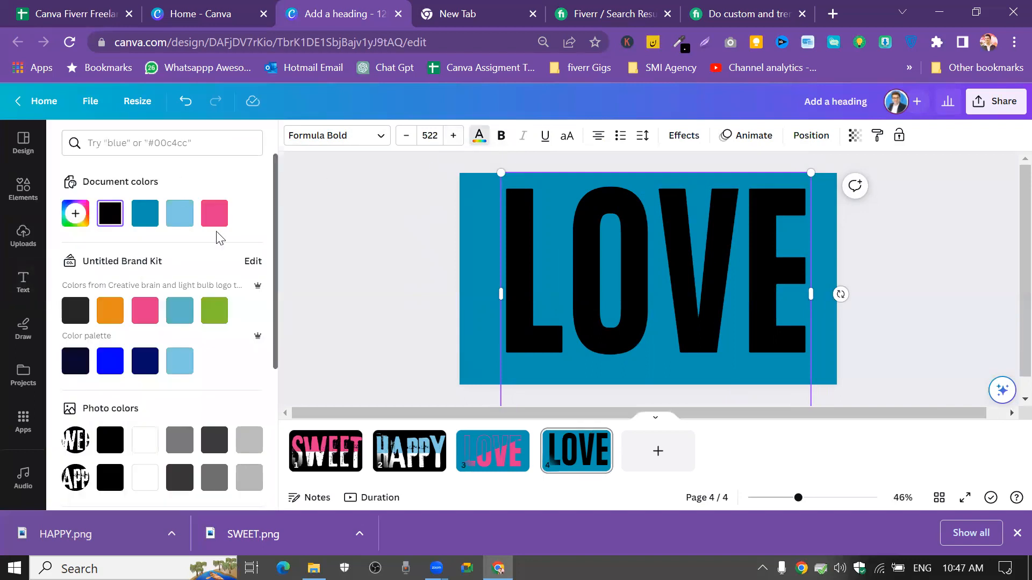
click(214, 214)
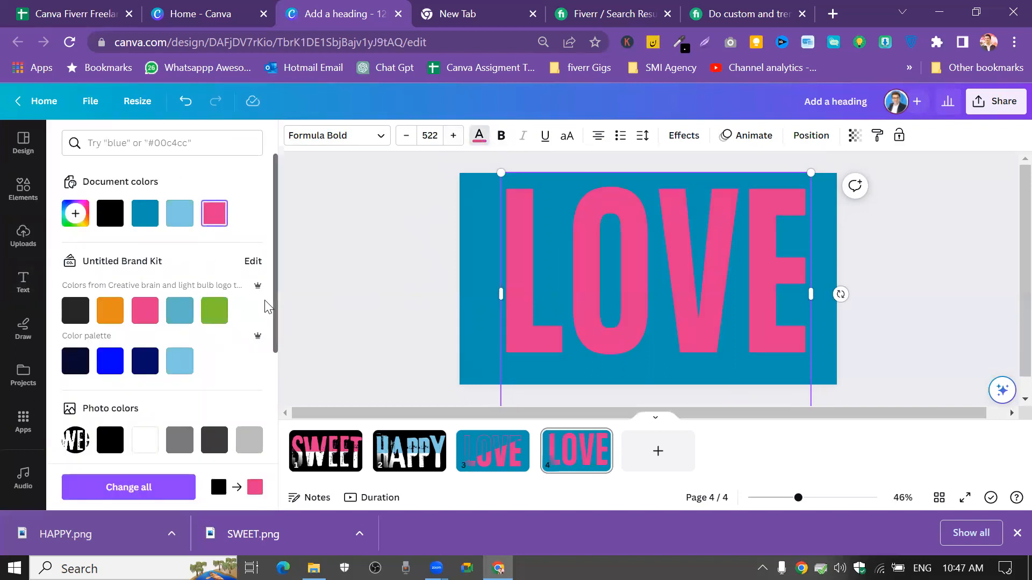
drag(275, 305, 274, 486)
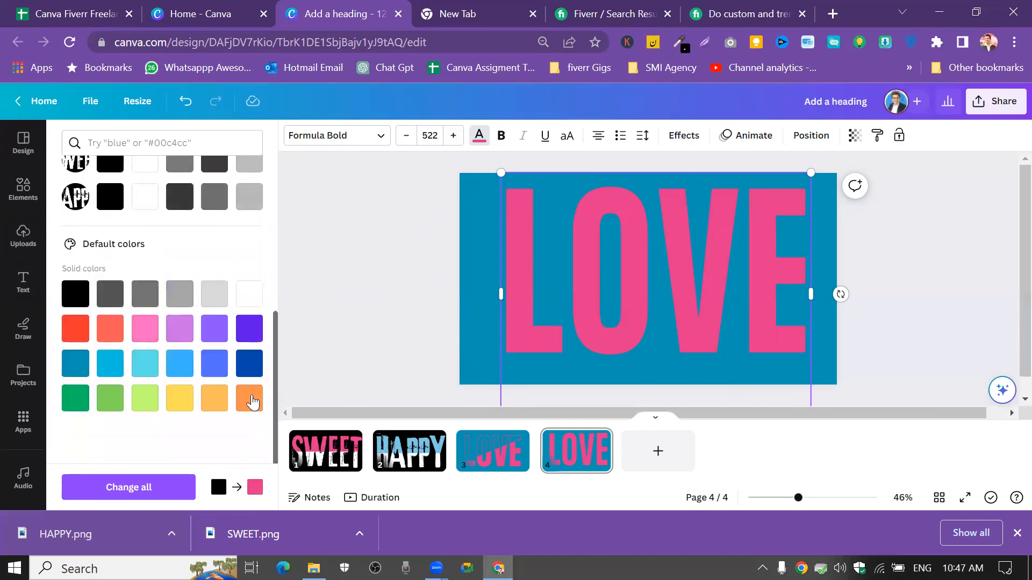
click(179, 329)
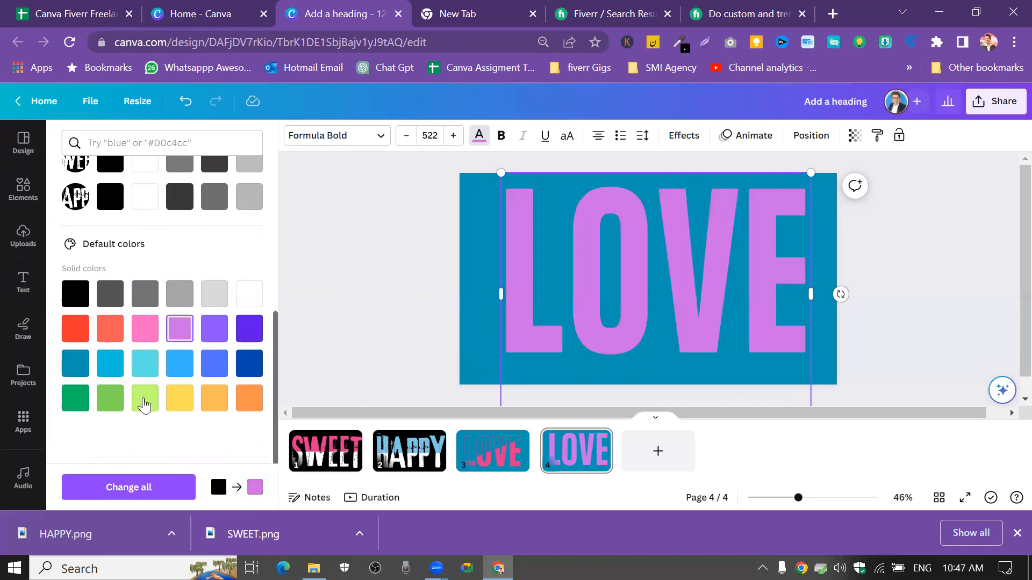
click(179, 398)
click(327, 258)
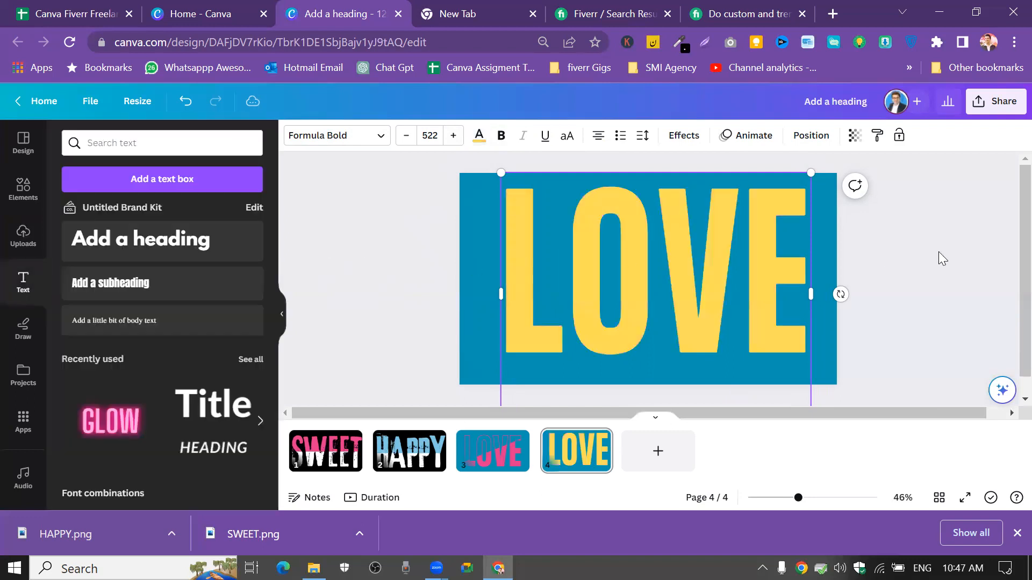
click(983, 242)
drag(611, 292, 596, 292)
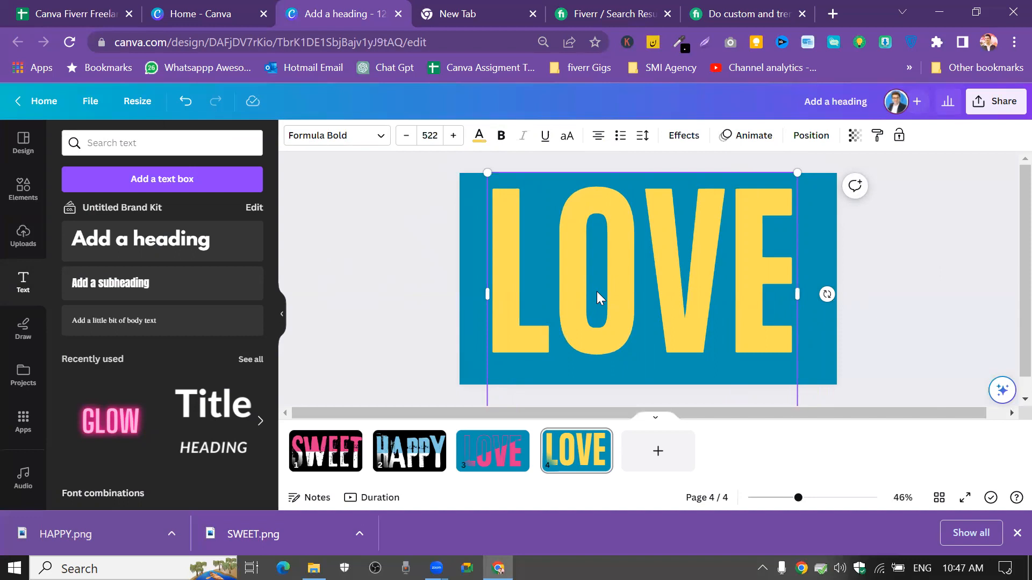
Duplicate the yellow LOVE text, give the copy a Hollow effect with thickness 17, and align it exactly over the solid original
drag(661, 262, 648, 312)
click(684, 136)
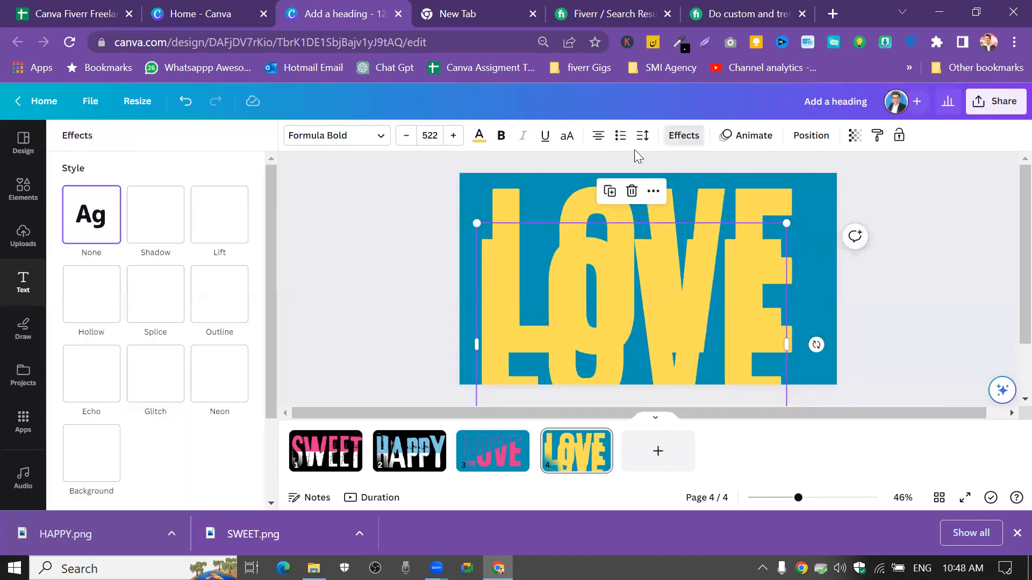
click(71, 285)
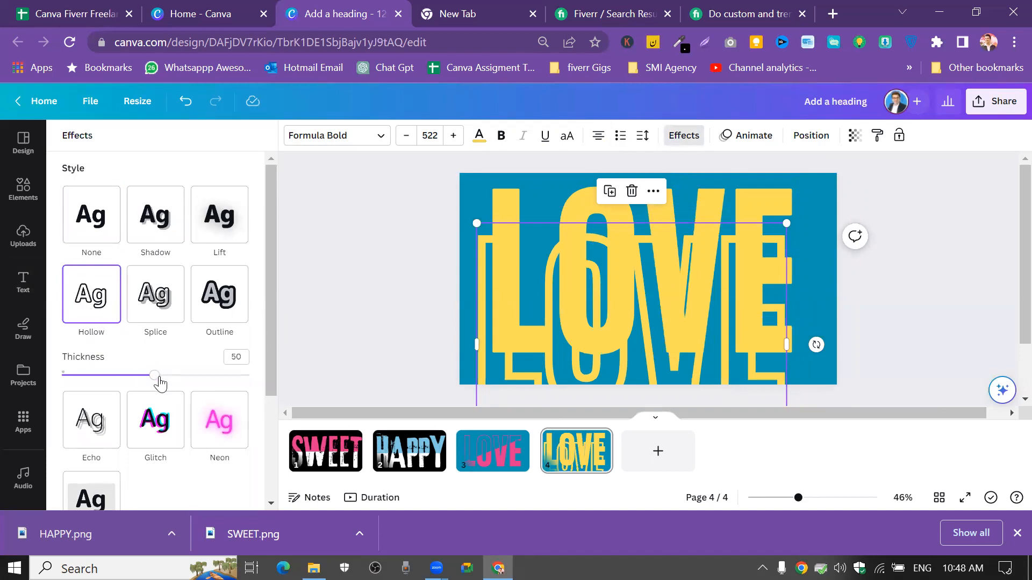
drag(156, 381, 92, 376)
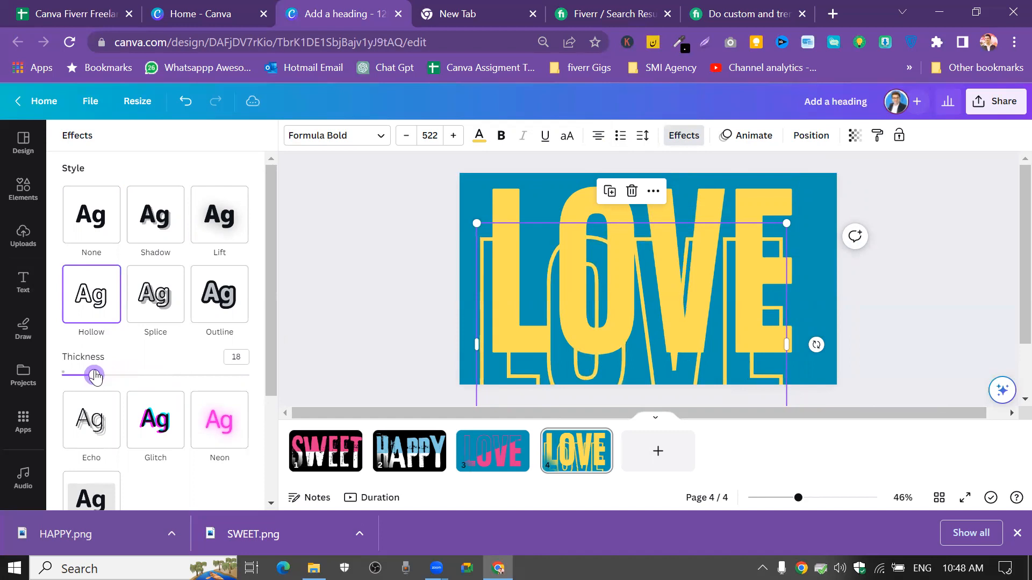
drag(498, 324, 511, 277)
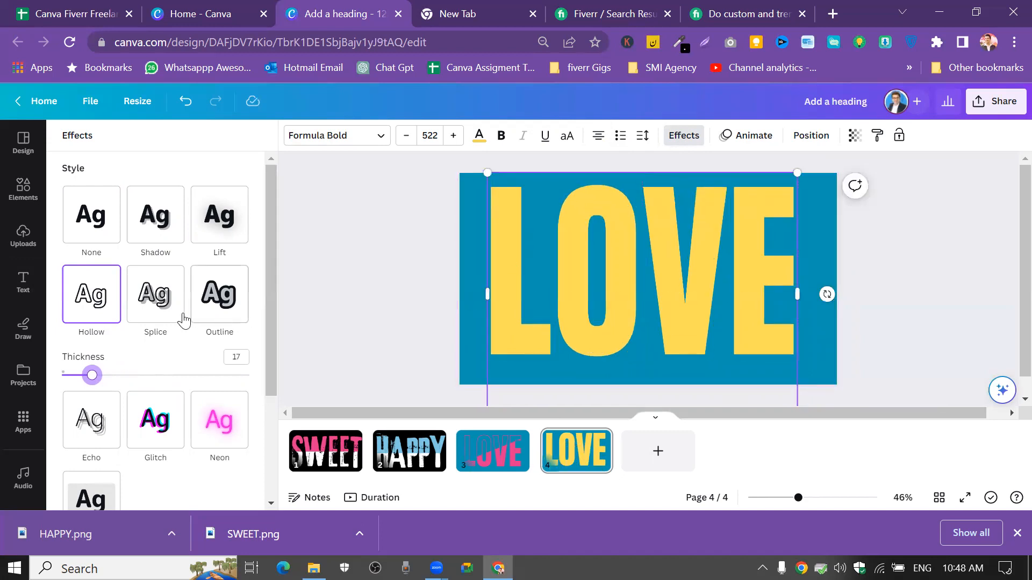
Add a square, rotate it to about -24°, and stretch it to about 1538 by 565 px over the upper-left part of LOVE
click(11, 199)
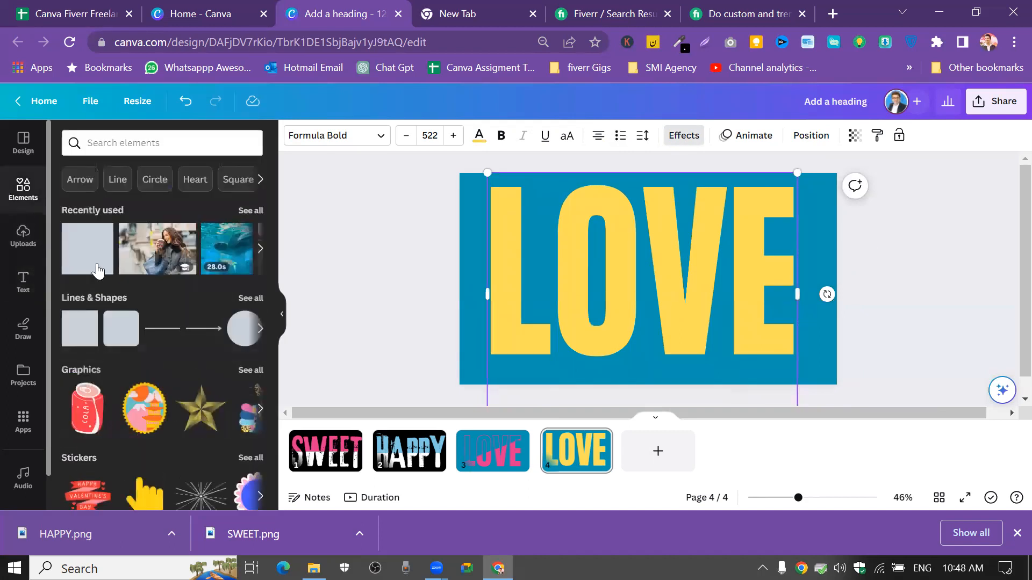
click(97, 265)
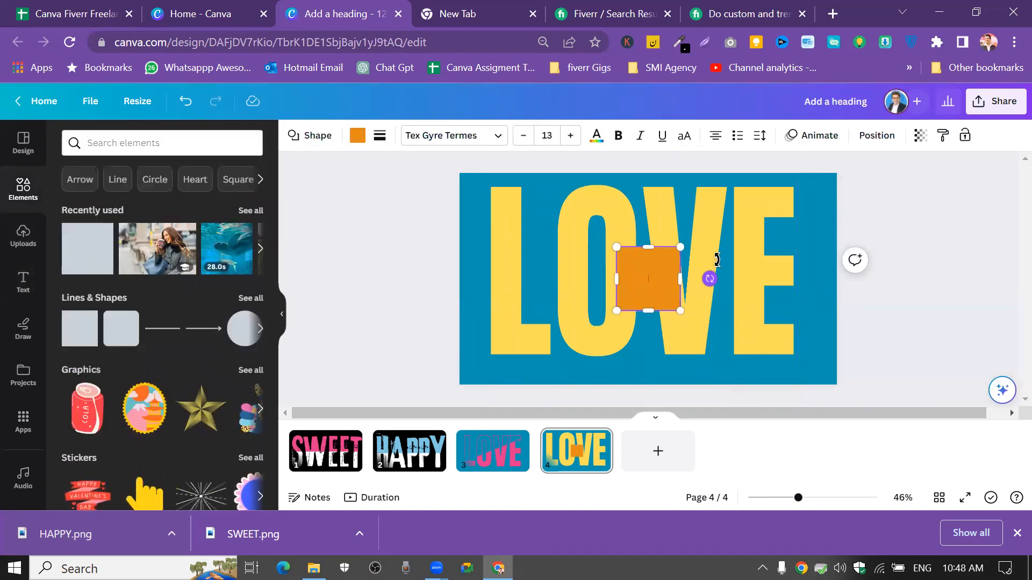
drag(710, 279, 705, 255)
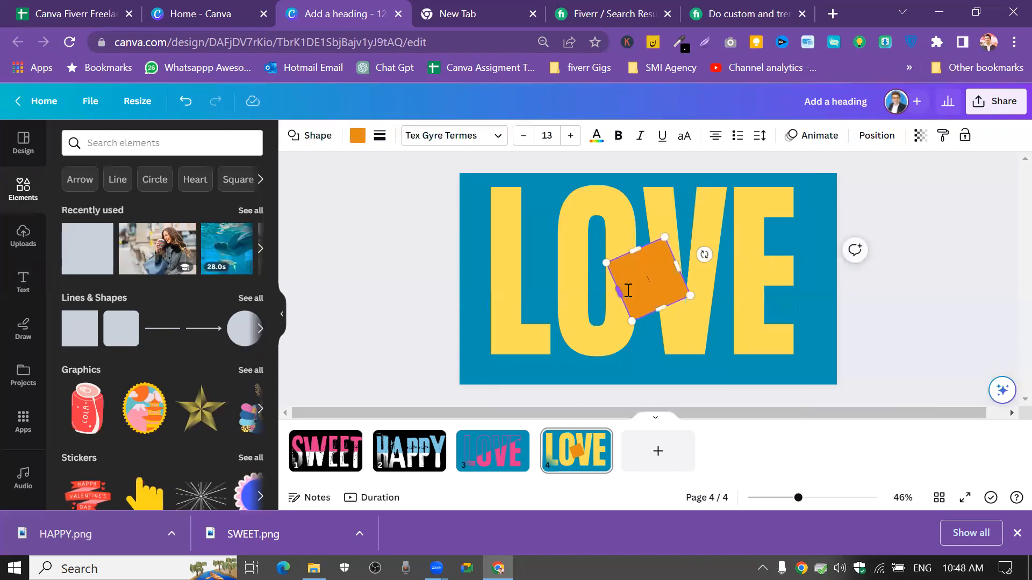
drag(605, 295, 413, 376)
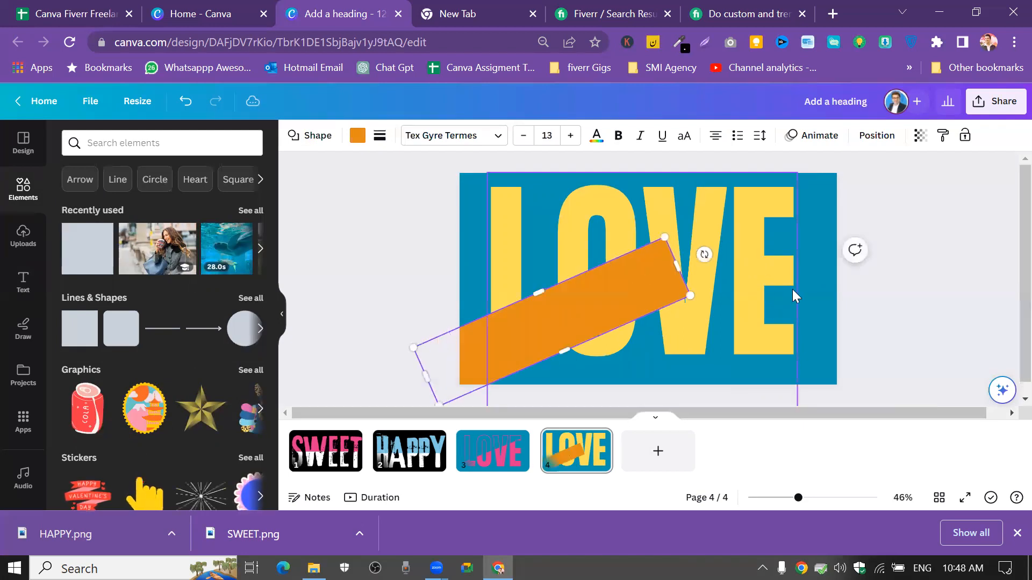
drag(679, 260, 848, 179)
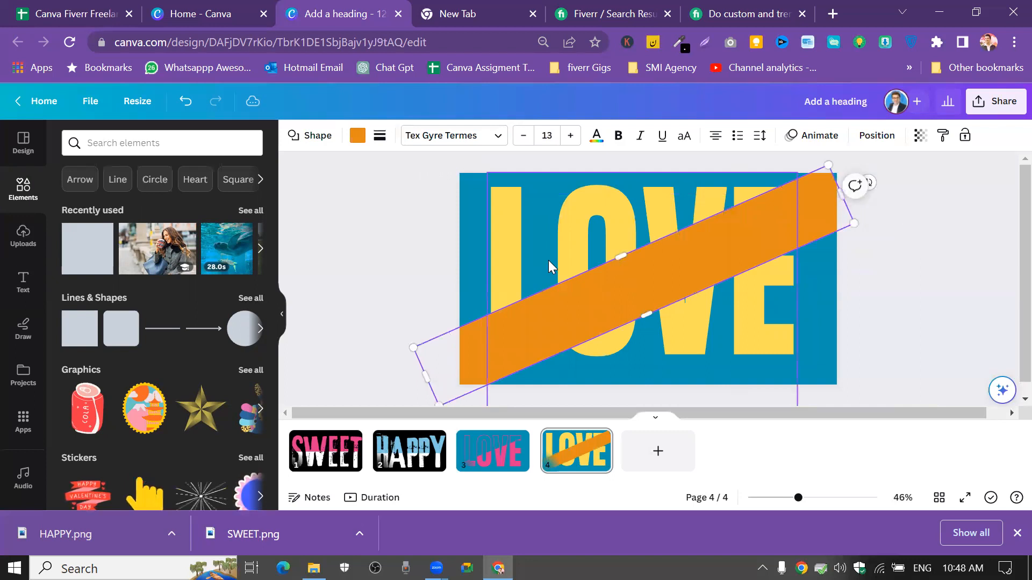
drag(617, 261, 558, 201)
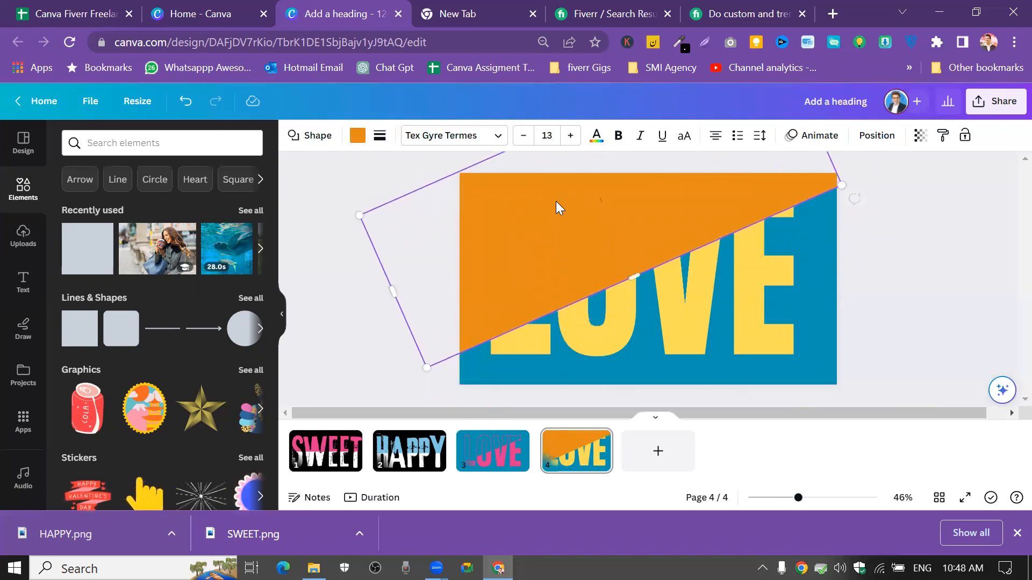
Fill the slanted shape with the background's teal blue #0097b2 and move it one layer backward, behind the hollow LOVE
click(366, 144)
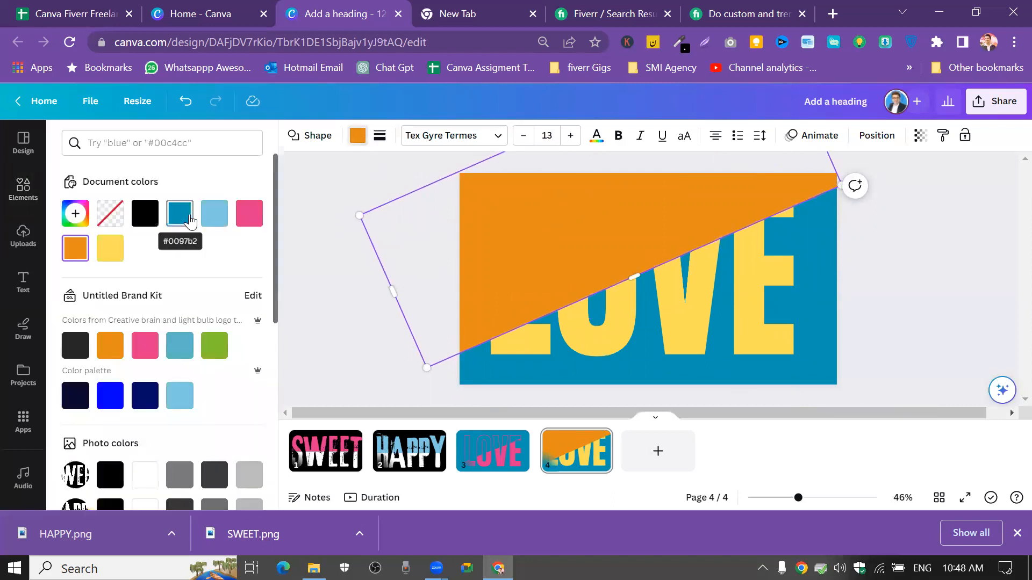
click(179, 213)
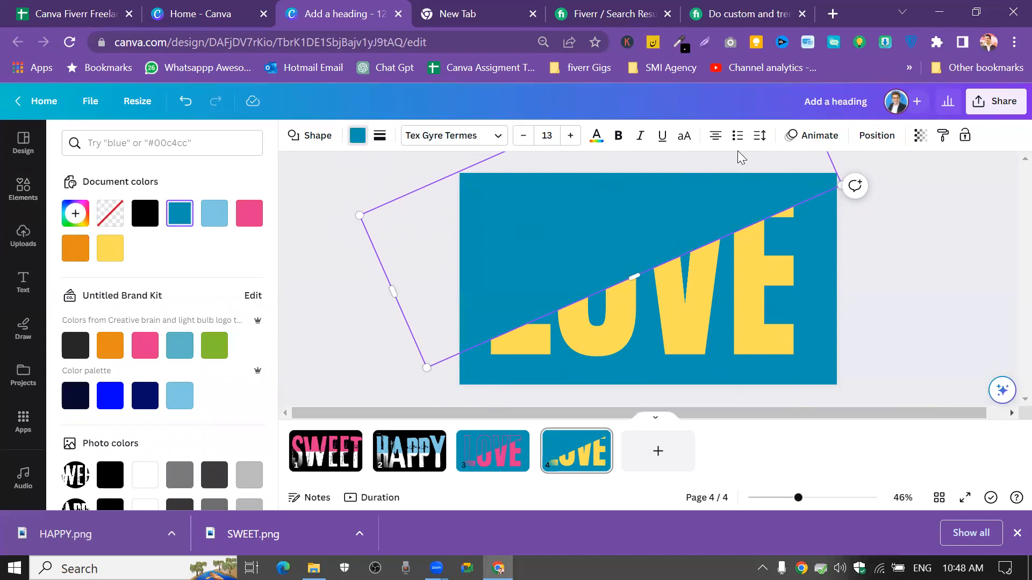
click(876, 135)
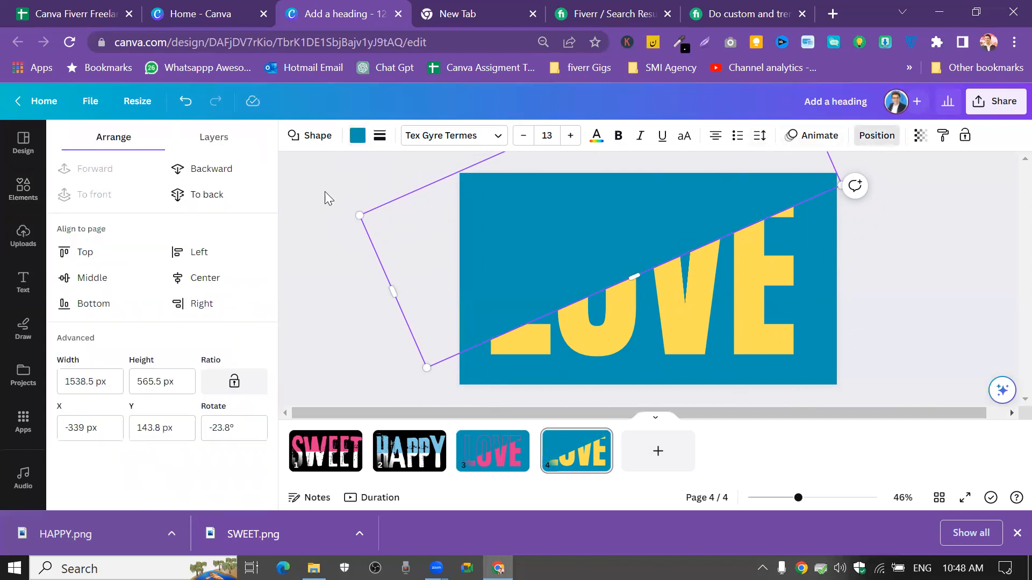
click(220, 169)
click(346, 323)
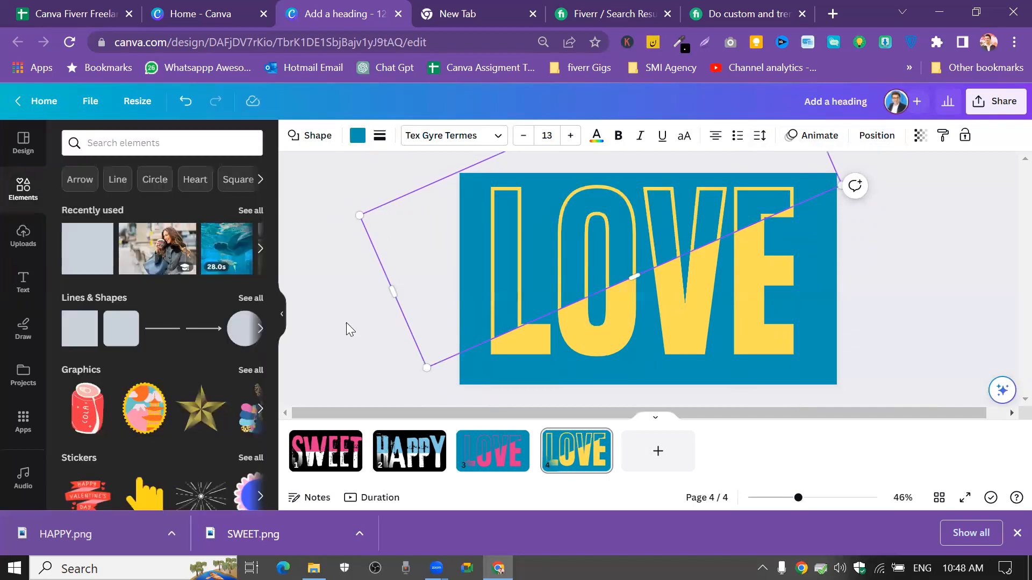
click(346, 323)
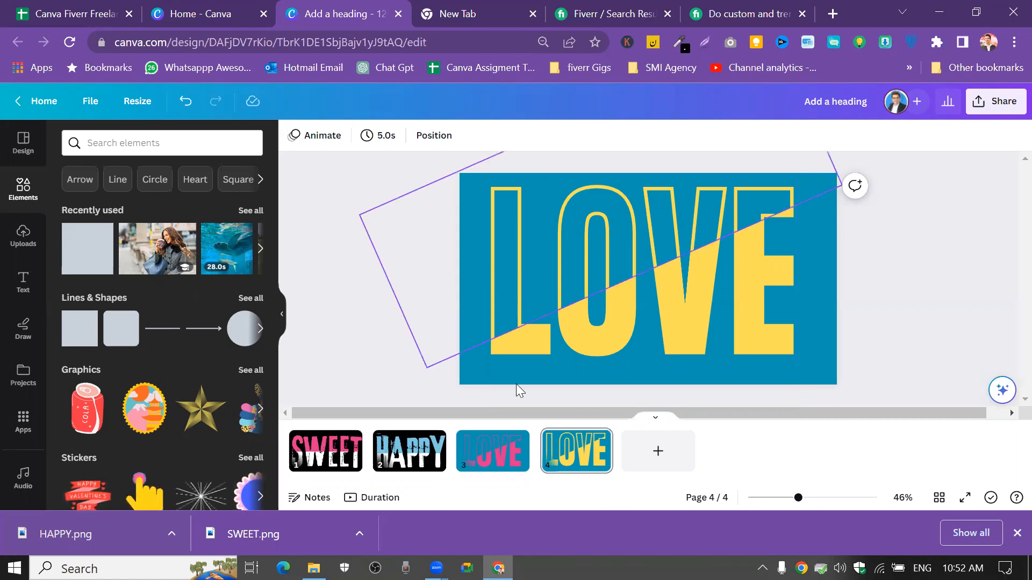
Add a fifth page and set its background to black
click(658, 451)
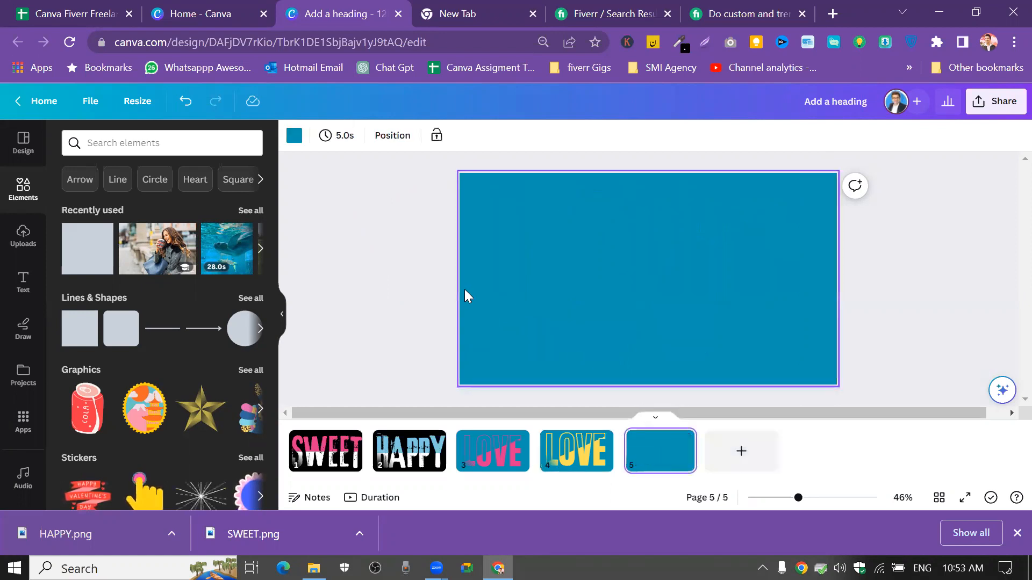
click(294, 138)
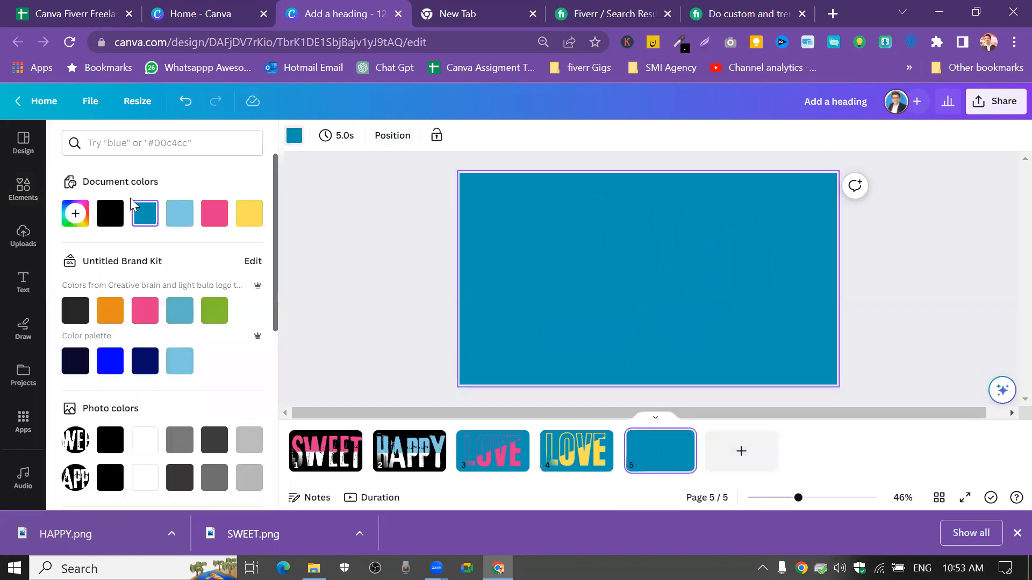
click(119, 213)
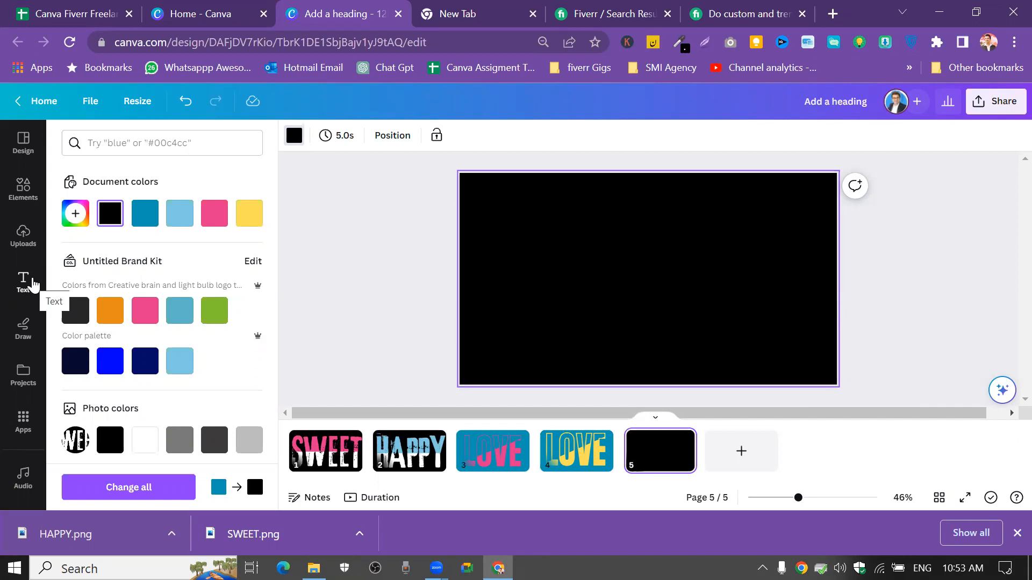
Insert a heading on the black page, enlarge it to size 46.3, and replace its text with CREATIVE
click(33, 285)
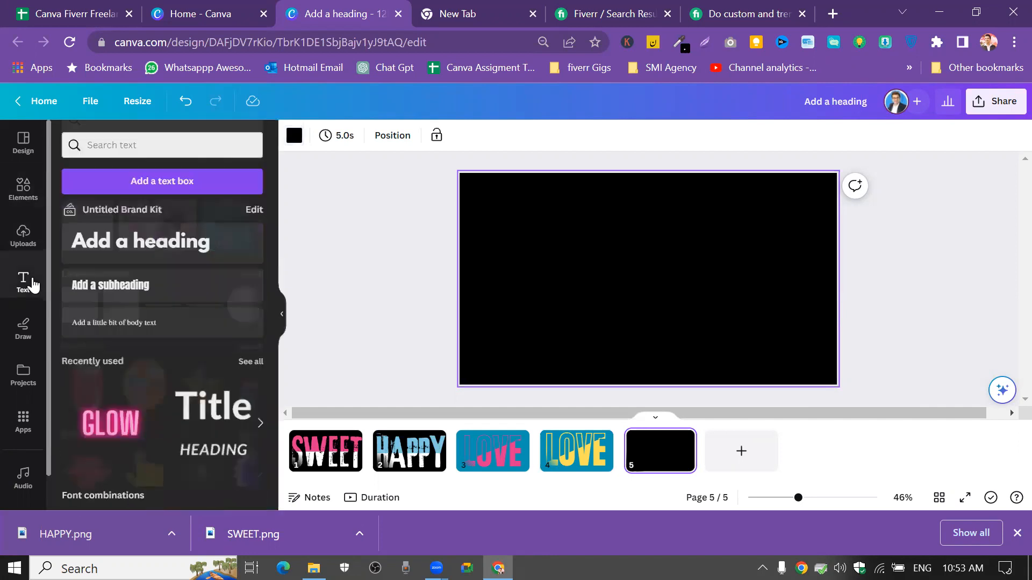
click(110, 256)
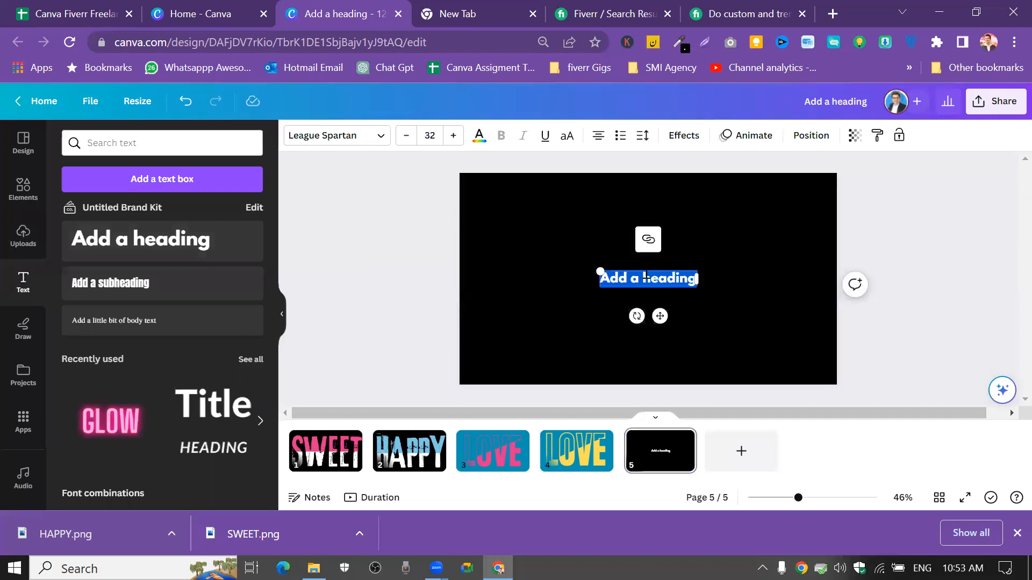
drag(596, 269, 558, 246)
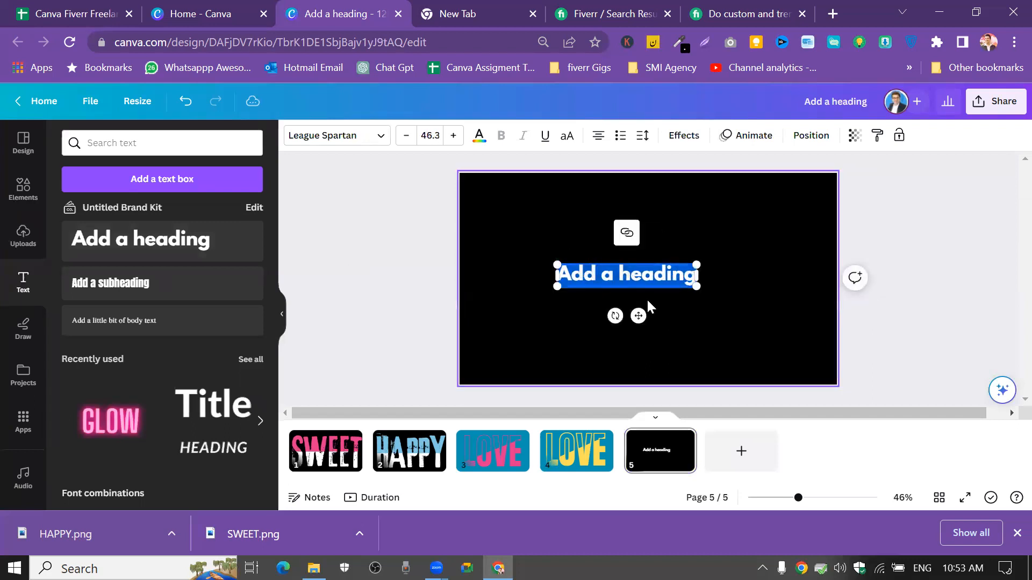
text(CREATIVE)
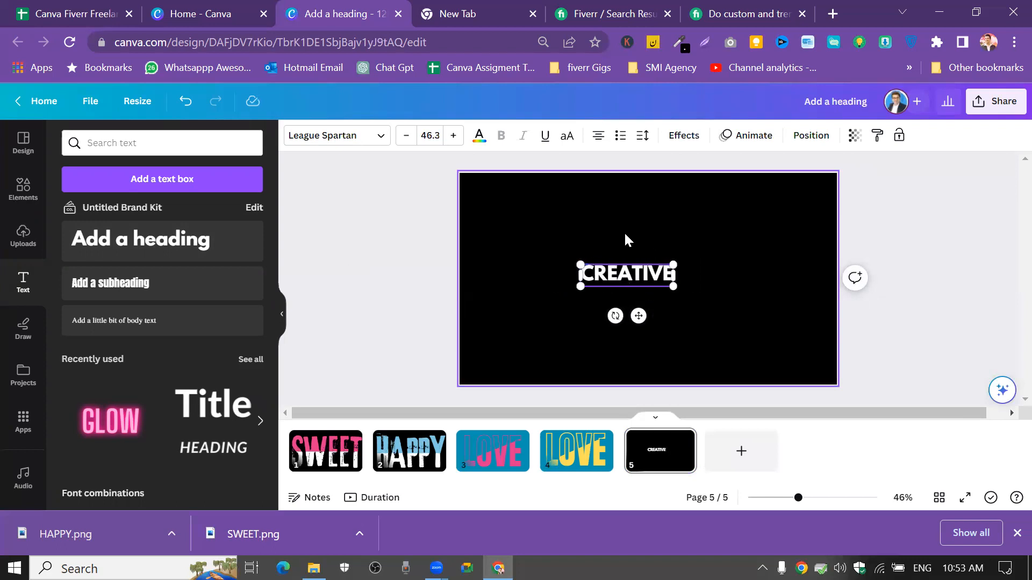
Set the CREATIVE heading in Formula Bold, enlarge it to size 193, and place it near the page's upper centre
click(376, 135)
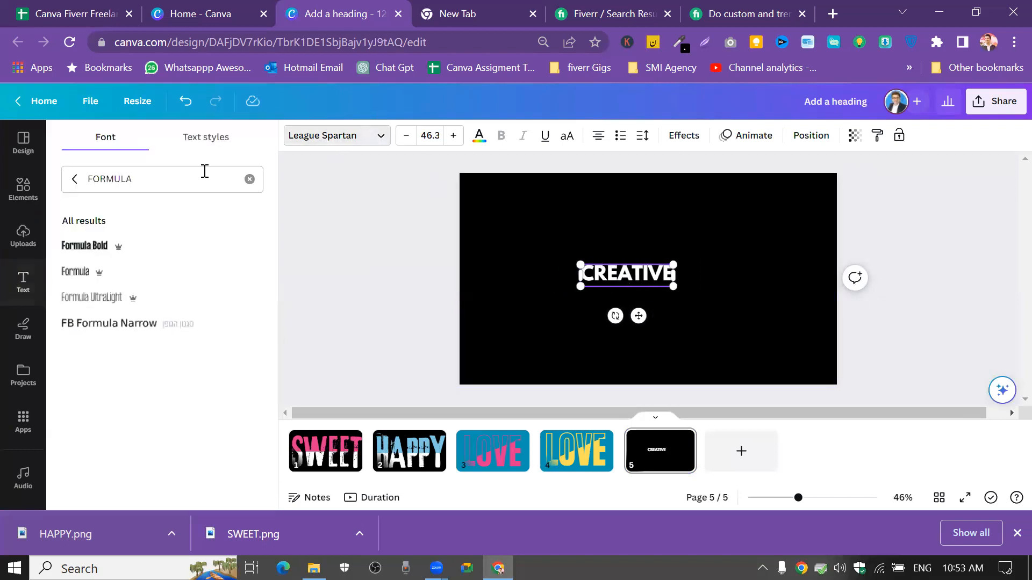
click(152, 246)
drag(595, 261, 486, 182)
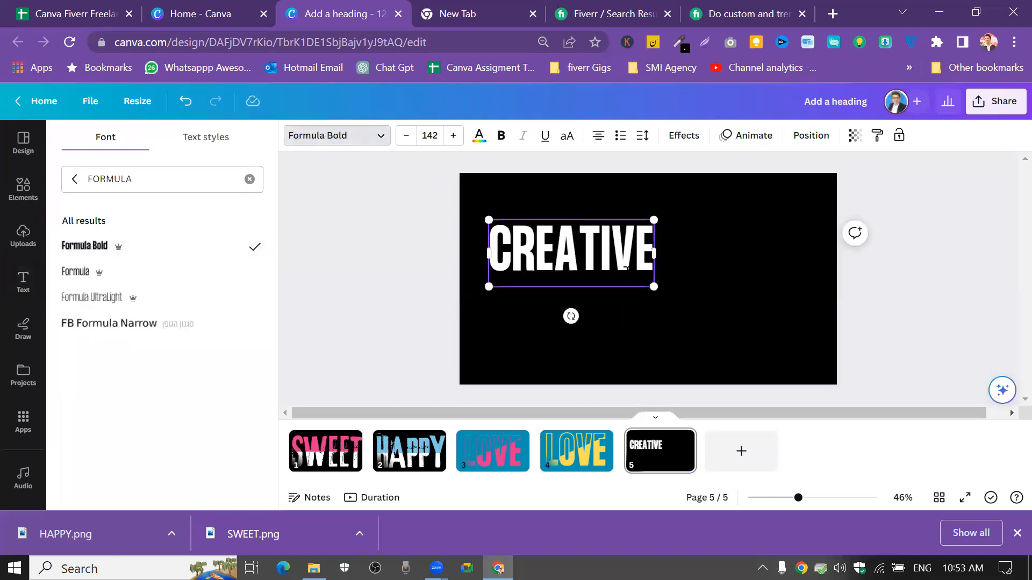
drag(654, 218, 719, 202)
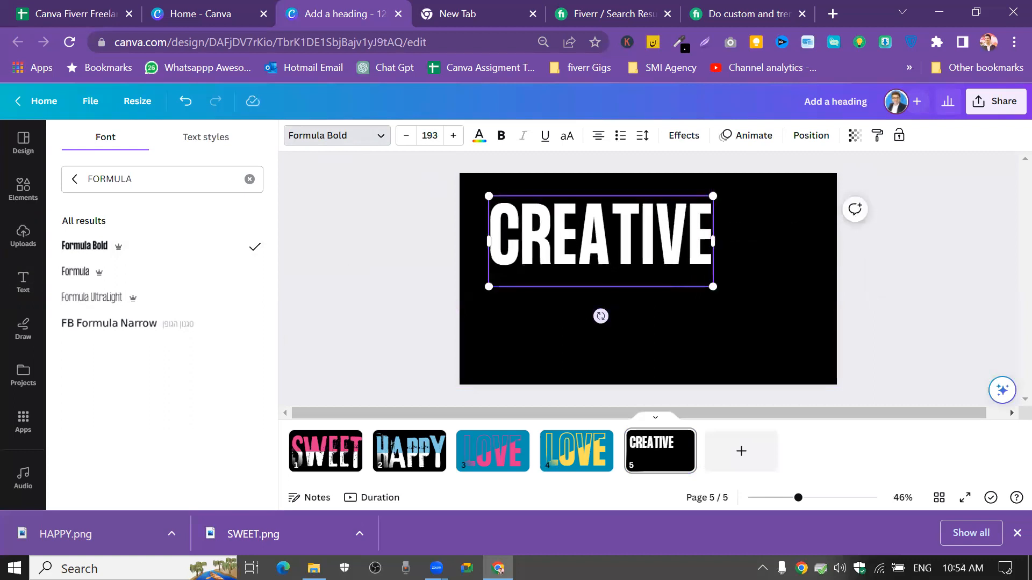
click(782, 261)
drag(658, 250, 701, 238)
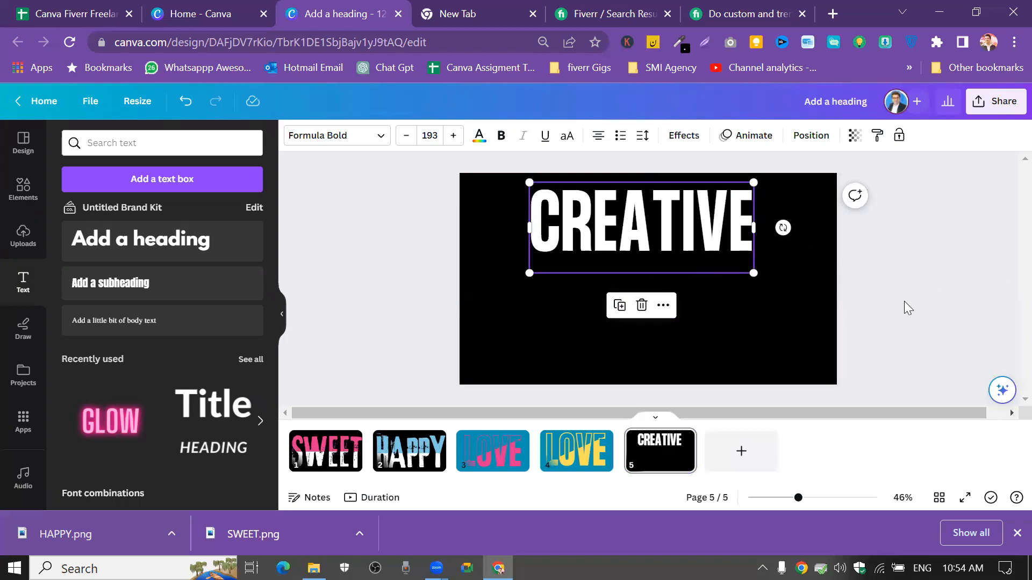
Place copies of CREATIVE at the page's lower left and right side, and delete the surplus copy overlapping the original
click(619, 306)
drag(608, 226, 545, 347)
drag(654, 212, 738, 275)
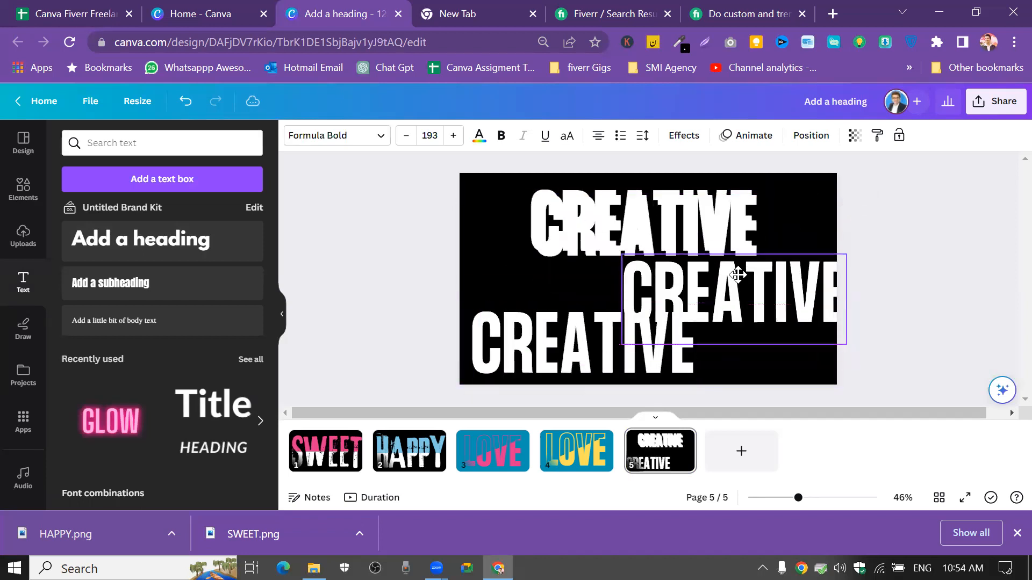
click(585, 212)
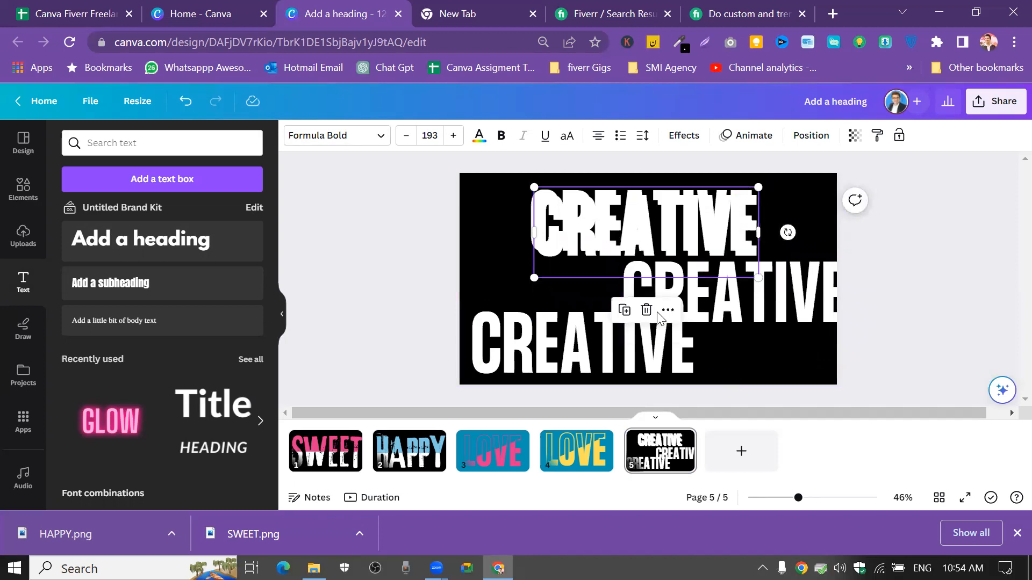
click(646, 310)
Move the lower-left CREATIVE partly off the page's bottom edge and stack the other two vertically aligned, overlapping at mid-page
drag(651, 352, 641, 357)
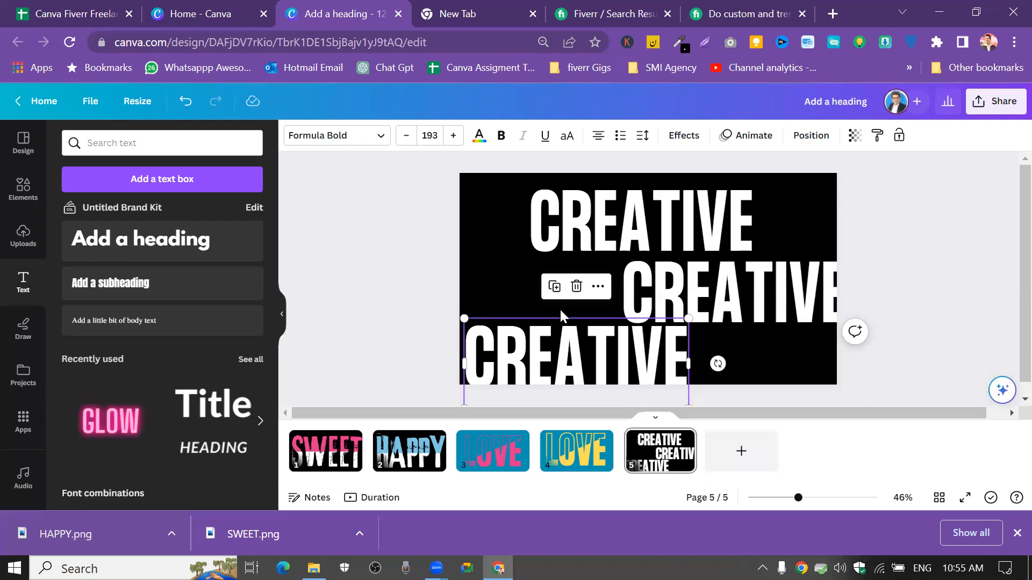
drag(586, 352, 597, 383)
click(644, 315)
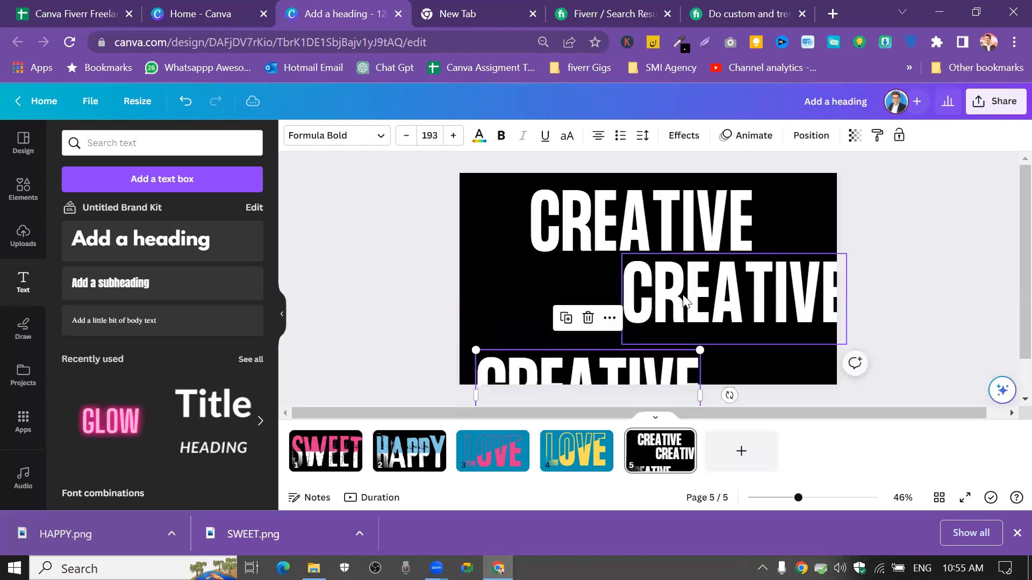
drag(644, 314, 552, 321)
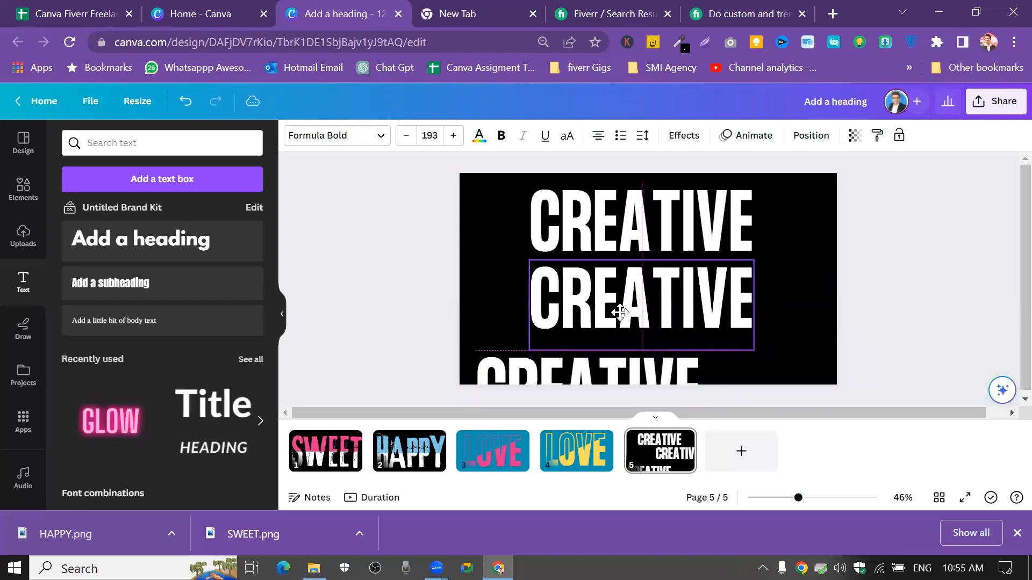
drag(682, 209, 684, 247)
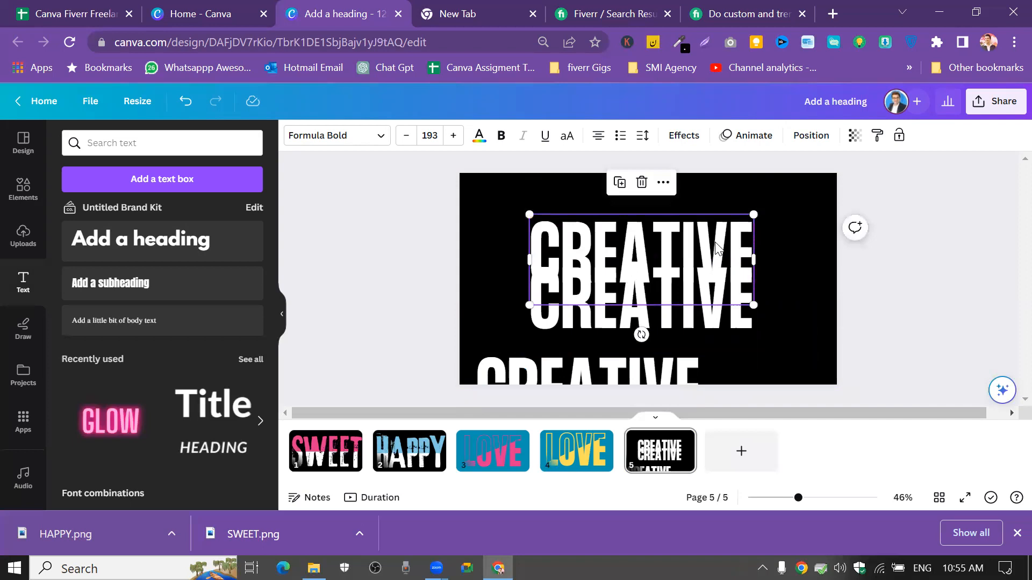
click(901, 214)
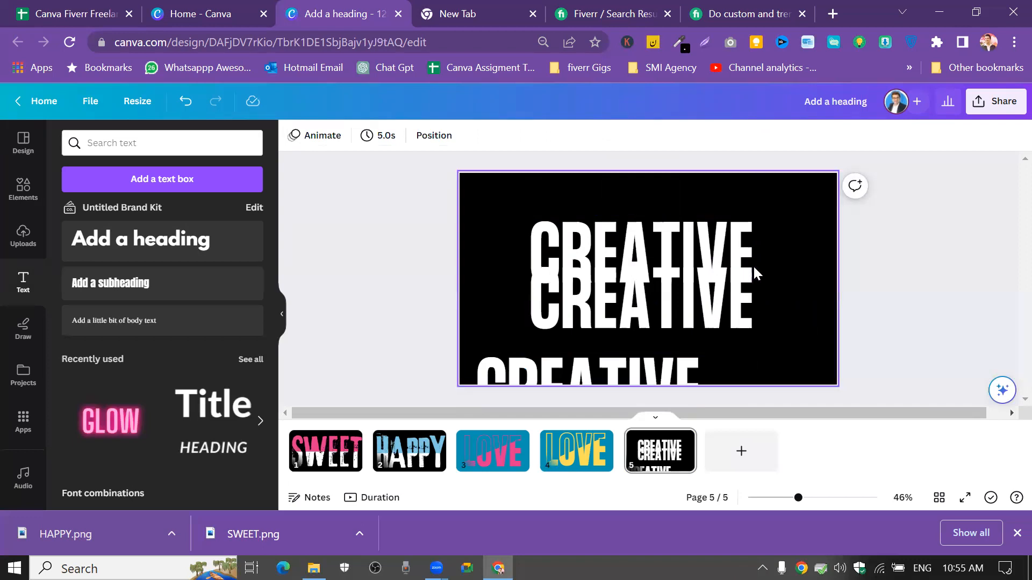
Select the two overlapping CREATIVE texts together and enlarge them to size 267
drag(502, 200, 765, 328)
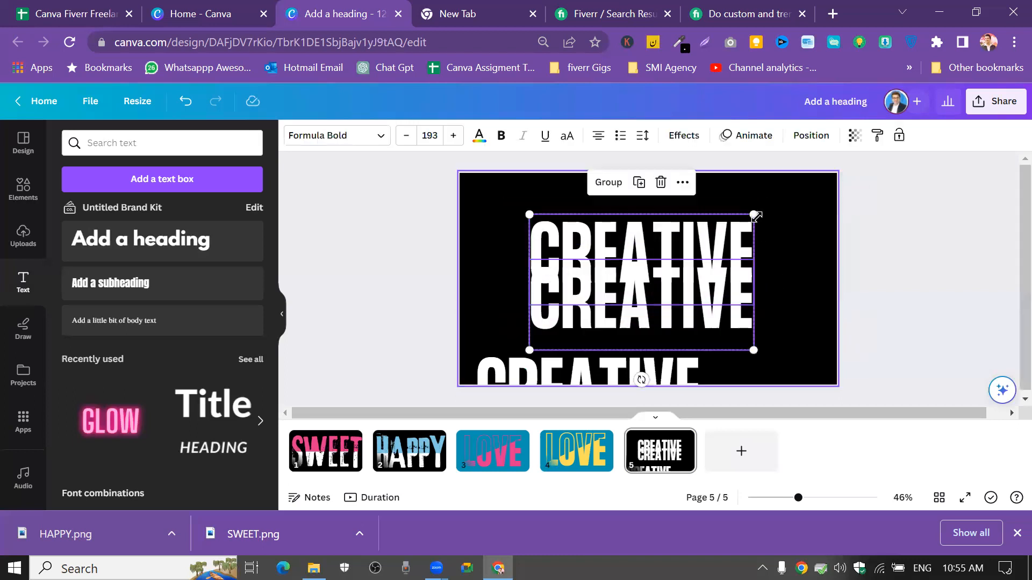
drag(754, 211, 788, 194)
drag(529, 196, 514, 185)
drag(789, 349, 823, 372)
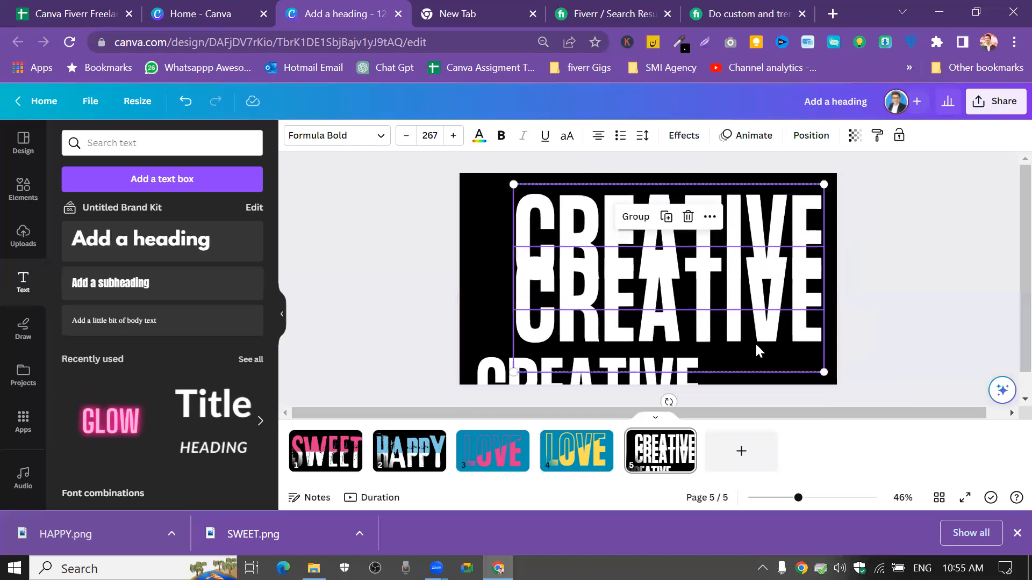
Centre the two overlapping CREATIVE texts together on the page
click(881, 250)
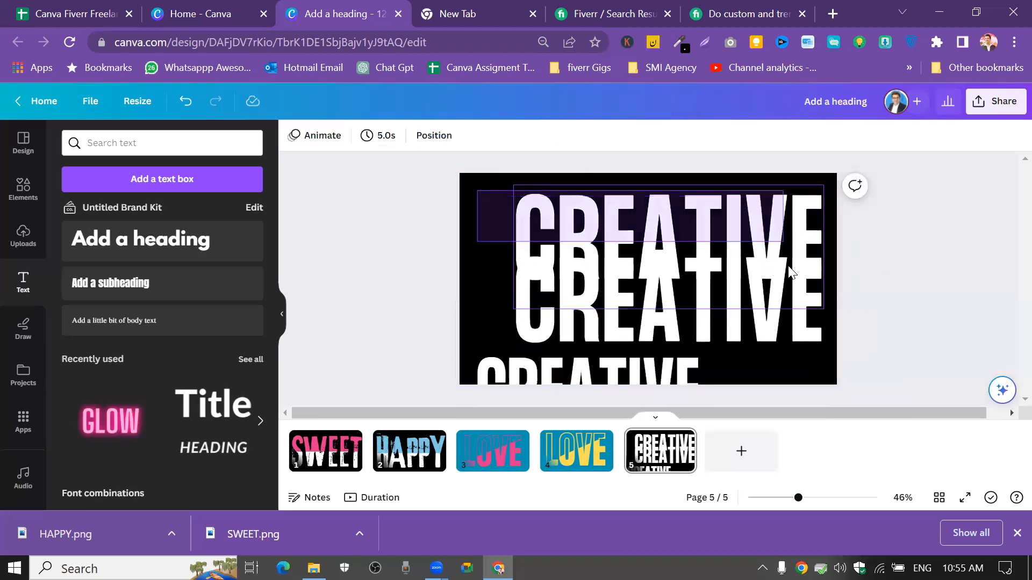
click(750, 307)
drag(750, 306, 709, 304)
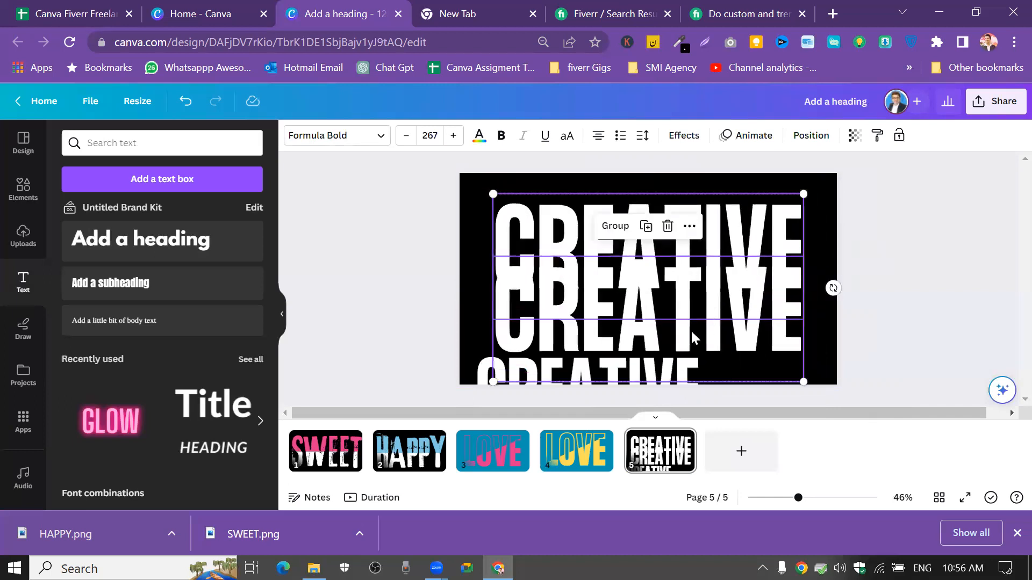
Set the font size of the CREATIVE text at the page's bottom edge to 267
click(668, 373)
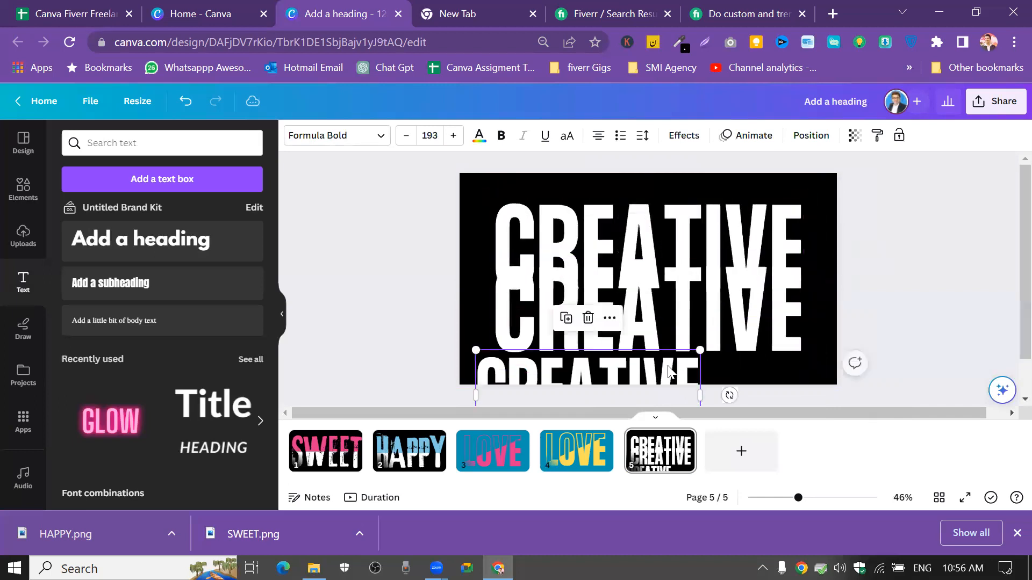
click(435, 134)
text(267)
key(Return)
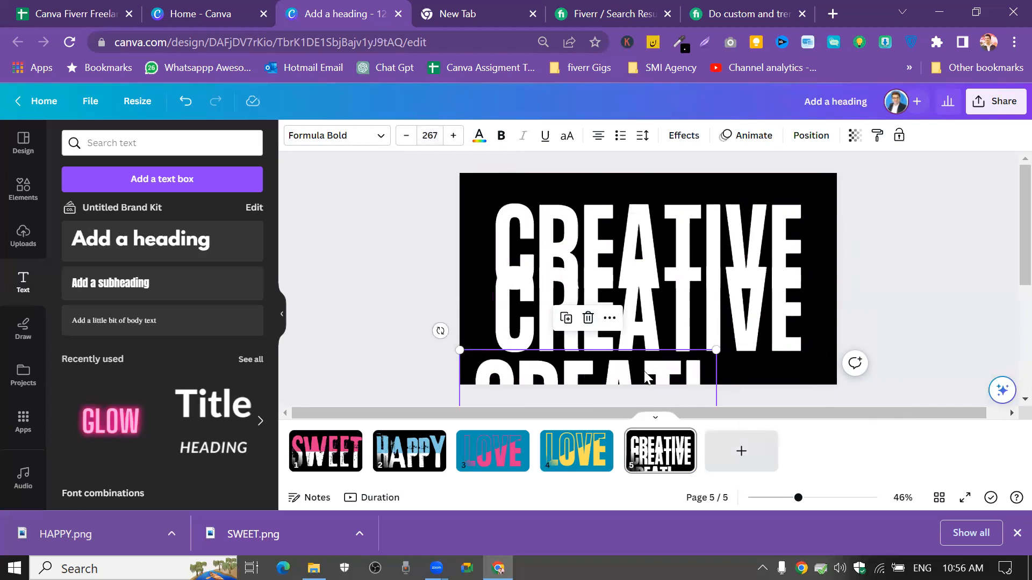
Widen the lower CREATIVE's text box to about 1,214 so the word fits one line, and place it partly off the page's bottom edge
drag(711, 371, 722, 270)
drag(729, 380, 830, 347)
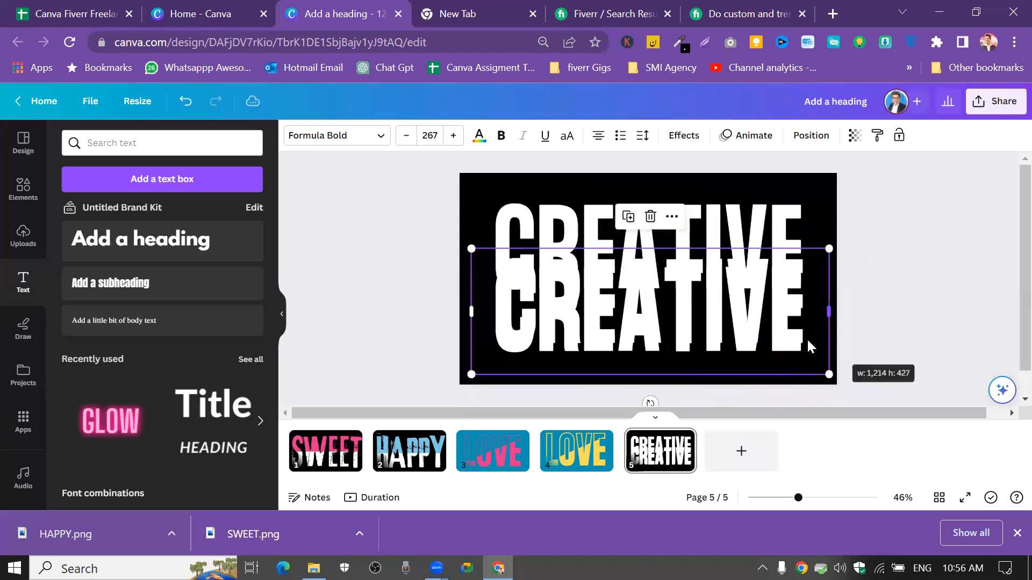
drag(724, 314, 715, 427)
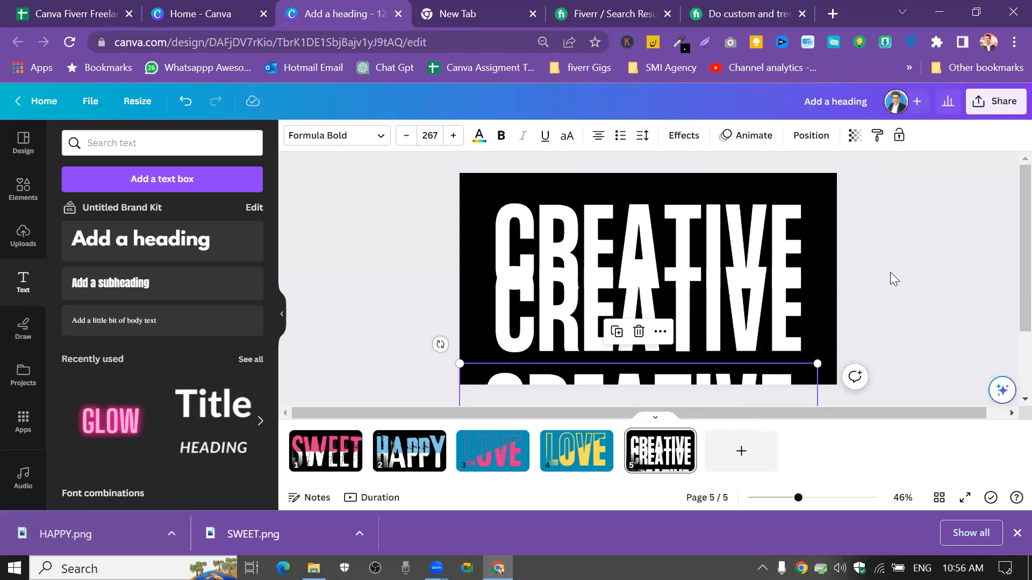
Add a square shape and stretch it into a full-width band covering the middle of the two overlapping CREATIVE texts
click(11, 194)
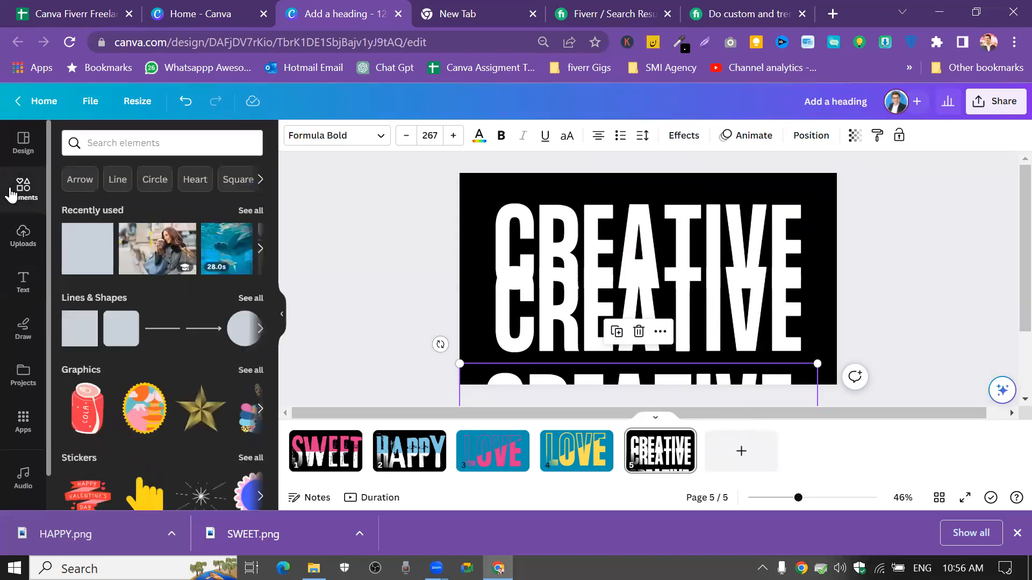
click(80, 329)
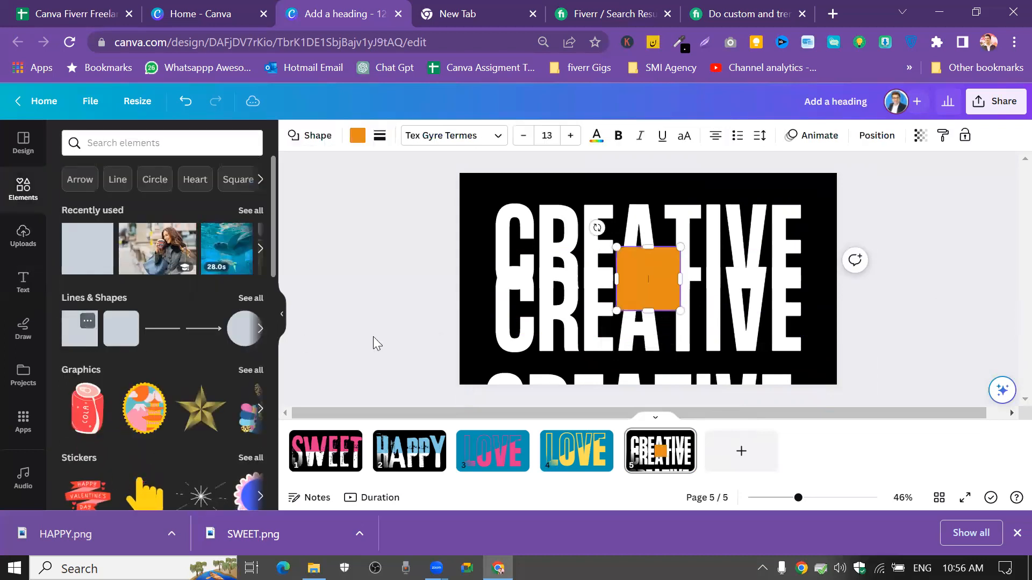
drag(616, 279, 479, 304)
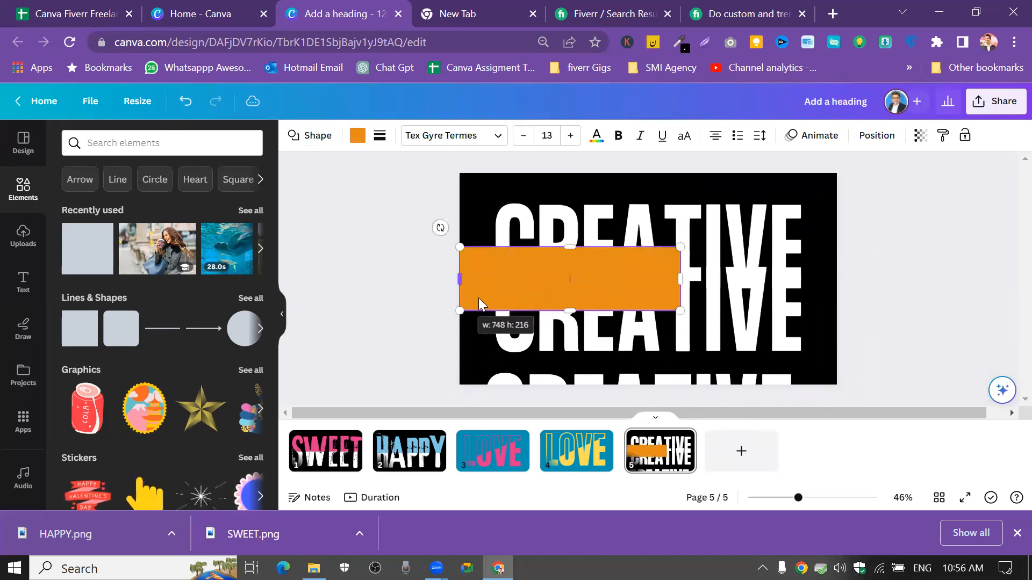
drag(680, 278, 870, 275)
drag(656, 250, 650, 222)
drag(646, 312, 643, 341)
Try the lower CREATIVE text over the orange band and move it back to the page's bottom edge
click(638, 368)
drag(636, 246, 642, 366)
click(665, 231)
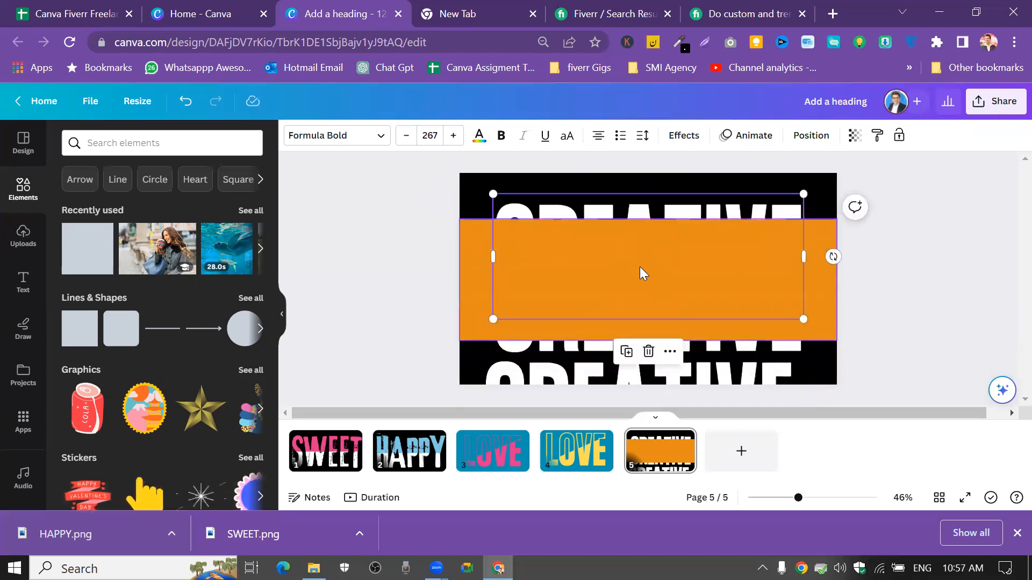
Trim the orange band's upper and lower edges slightly to expose more of the CREATIVE letters above and below it
click(596, 324)
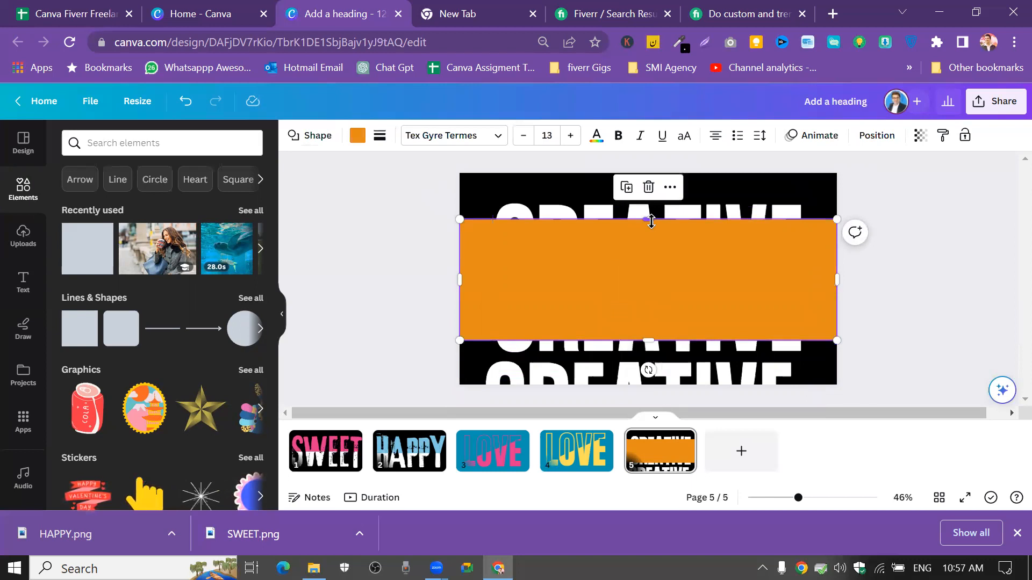
drag(651, 226, 651, 225)
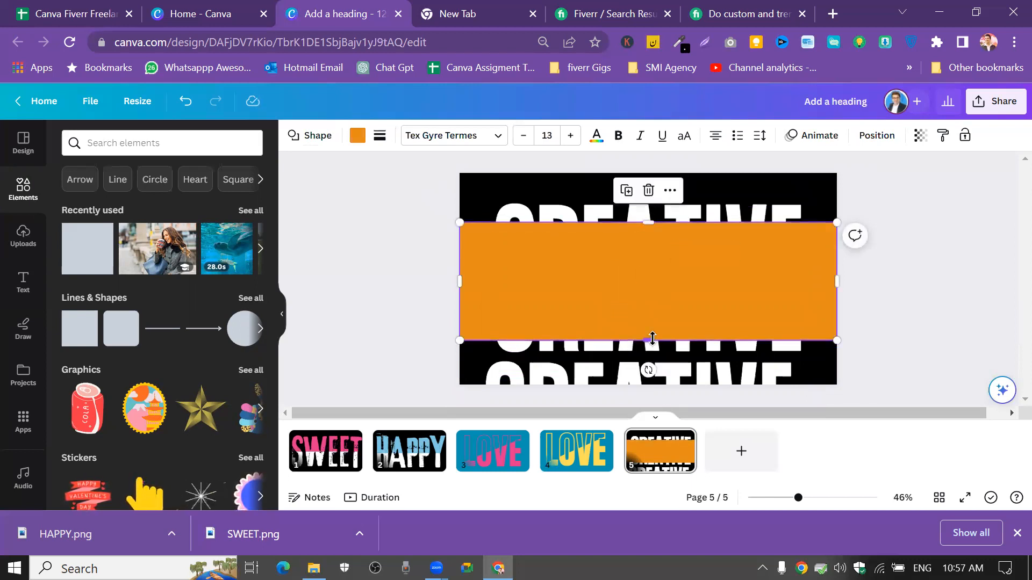
drag(652, 340, 656, 329)
click(905, 221)
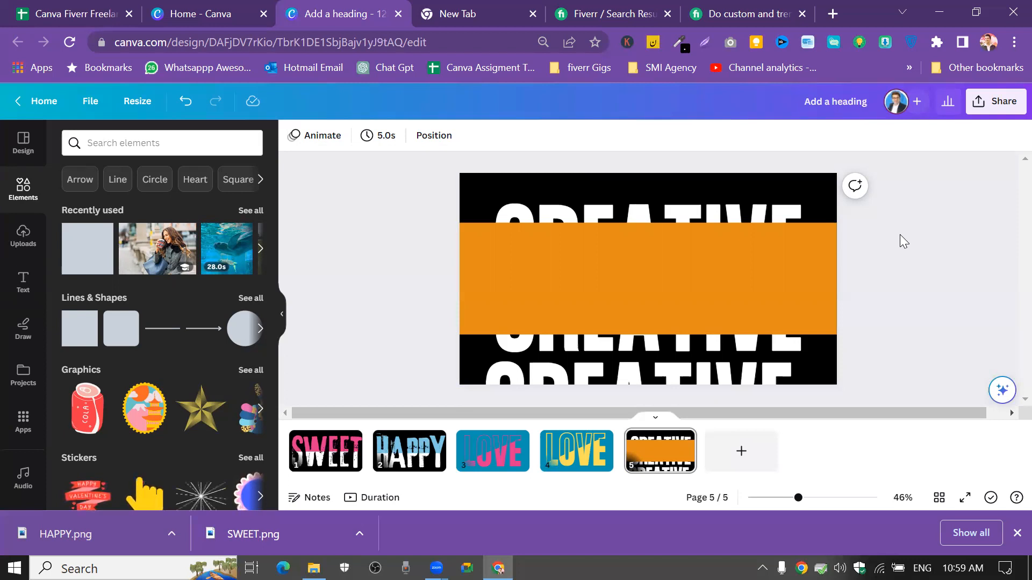
Recolour the orange band to black (#000000) to blend with the page background
click(632, 286)
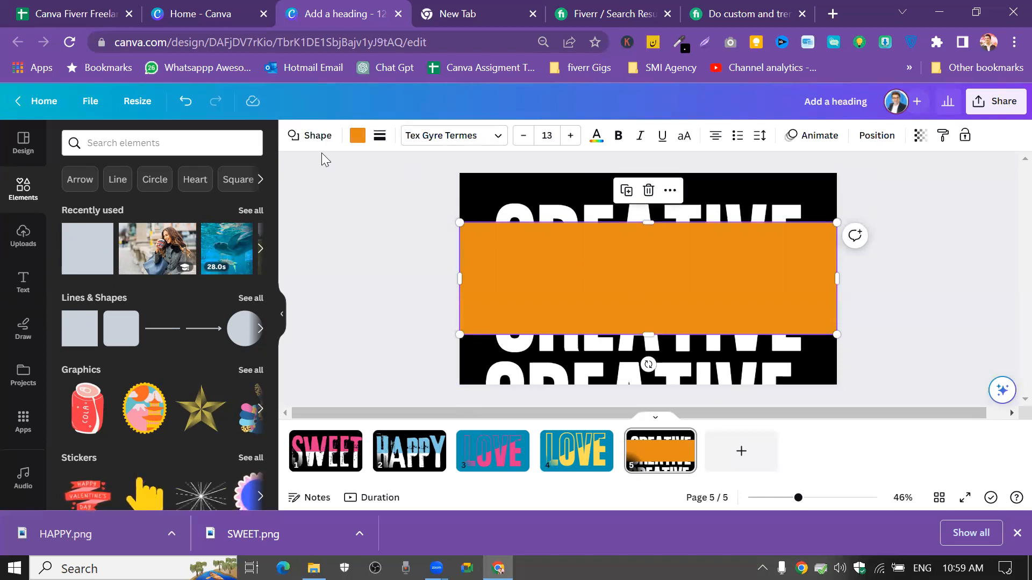
click(357, 137)
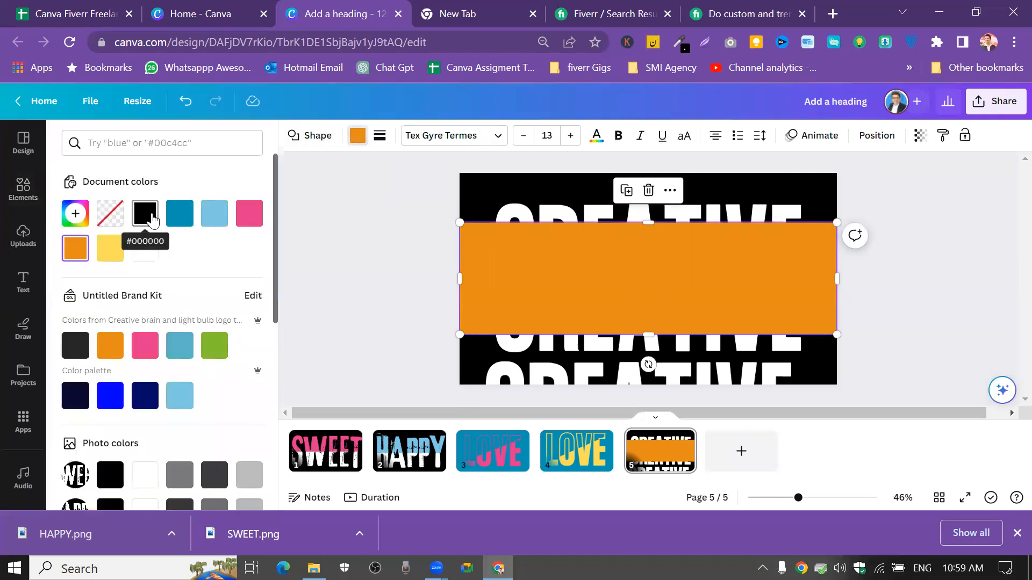
click(145, 214)
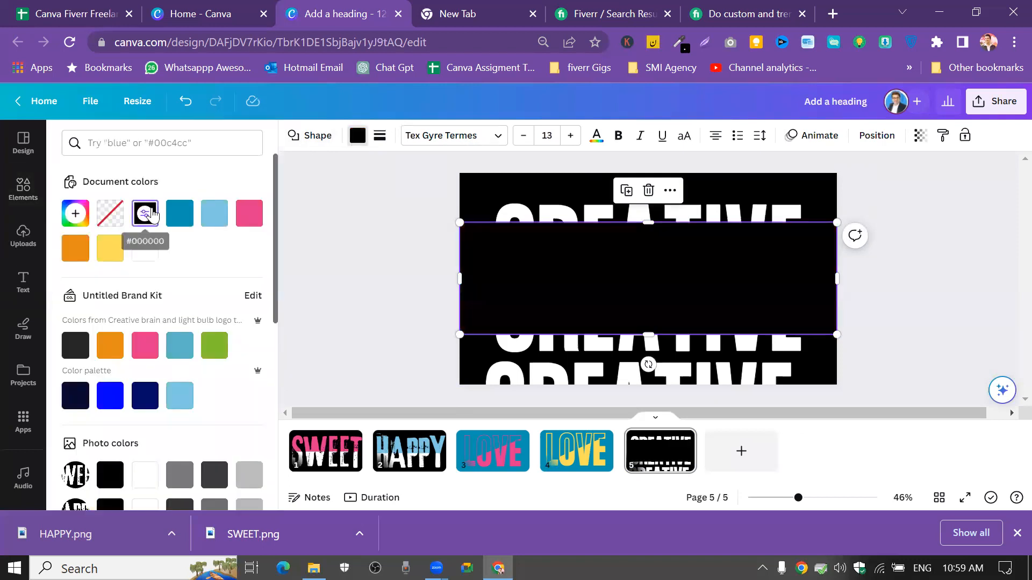
click(372, 249)
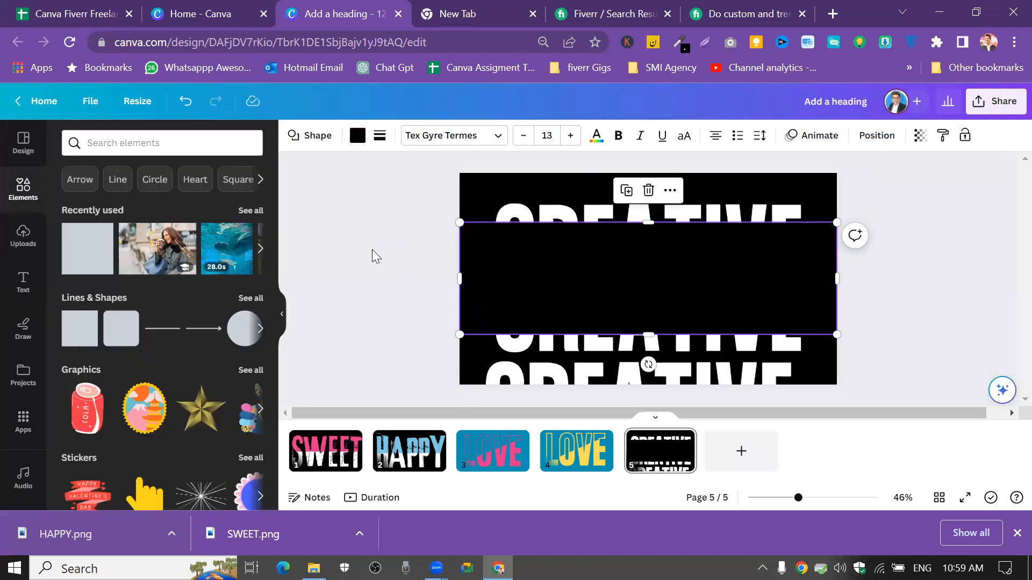
click(372, 249)
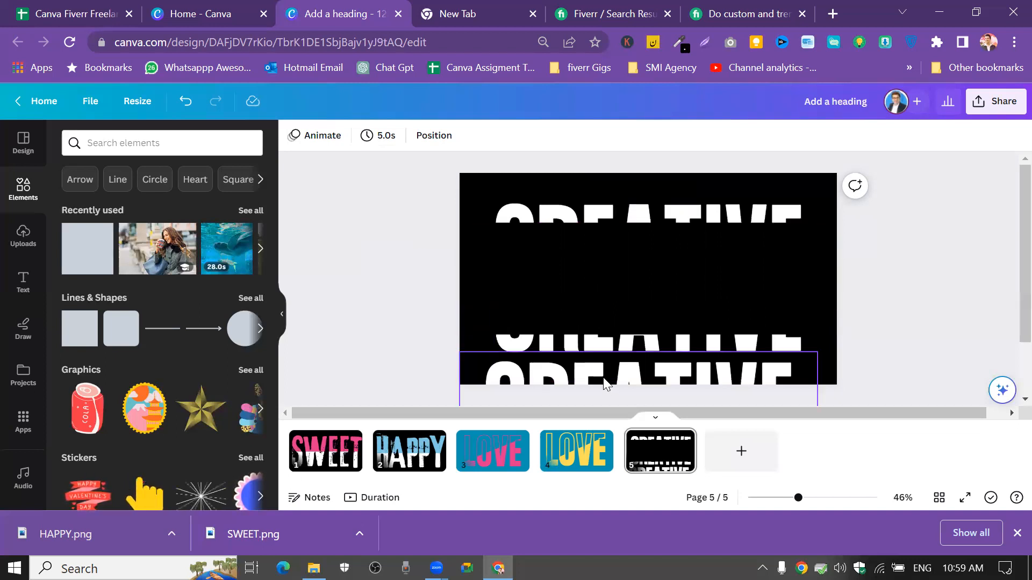
Move the lower CREATIVE text up onto the black band, centred between the cut-off letters
click(591, 363)
drag(591, 362, 610, 273)
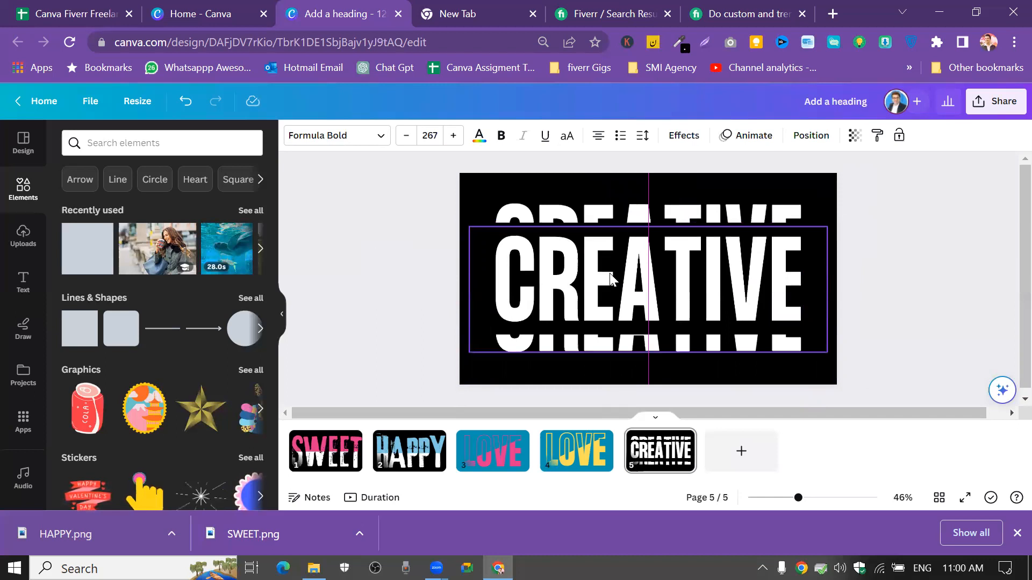
click(925, 263)
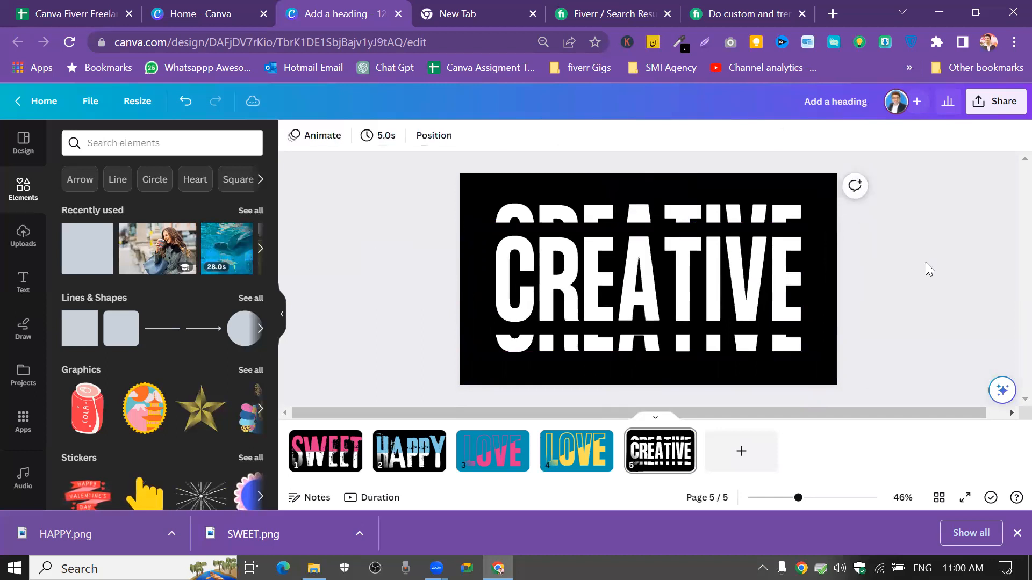
Trim the black band's upper and lower edges to narrow the gaps around the central CREATIVE text
click(752, 334)
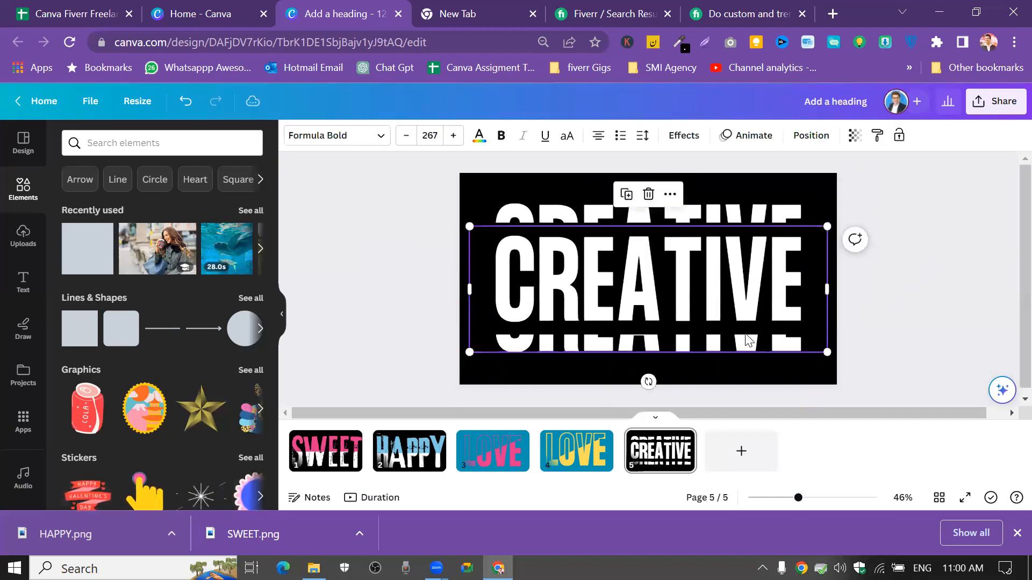
double_click(663, 328)
click(664, 328)
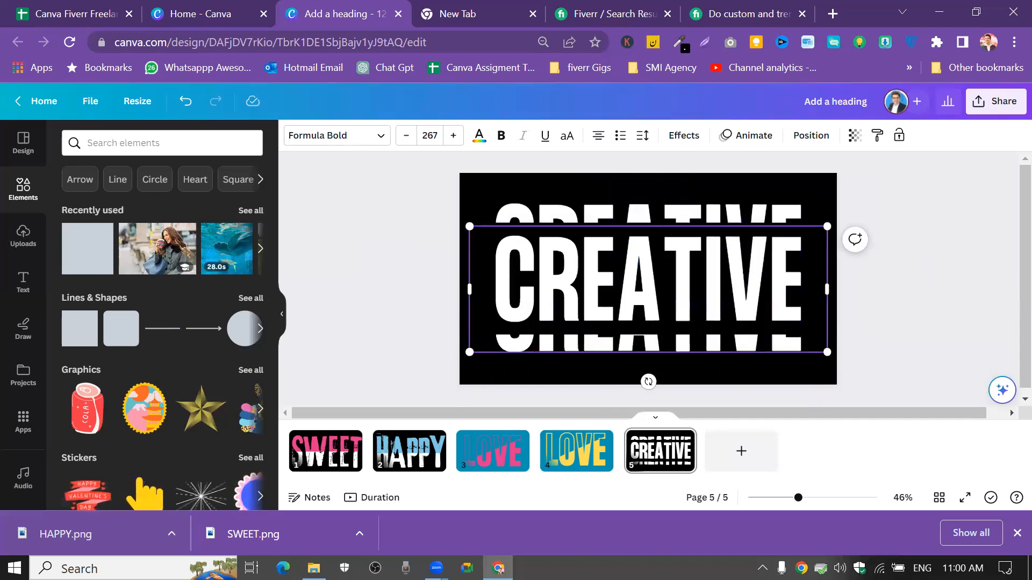
click(893, 290)
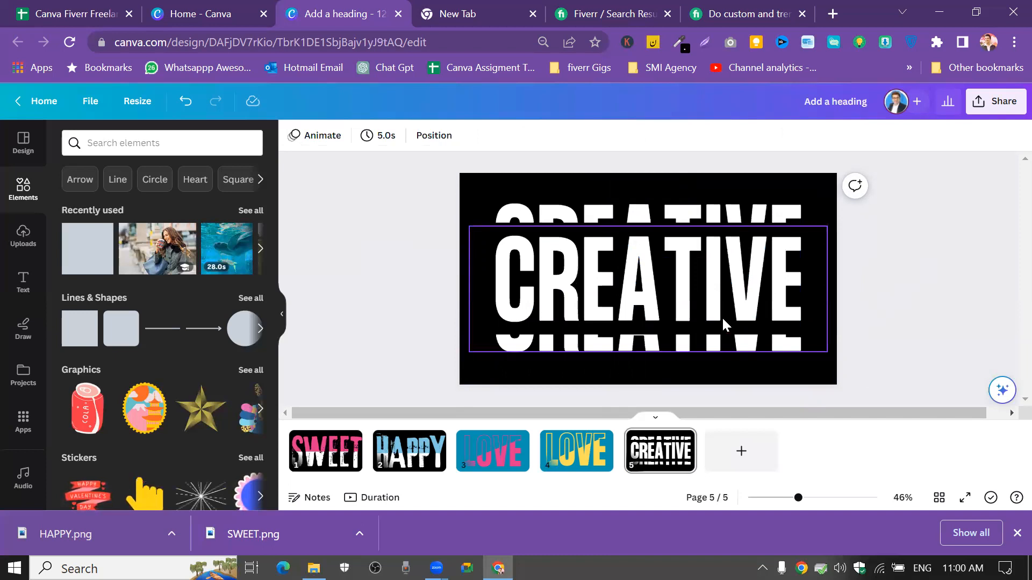
click(768, 195)
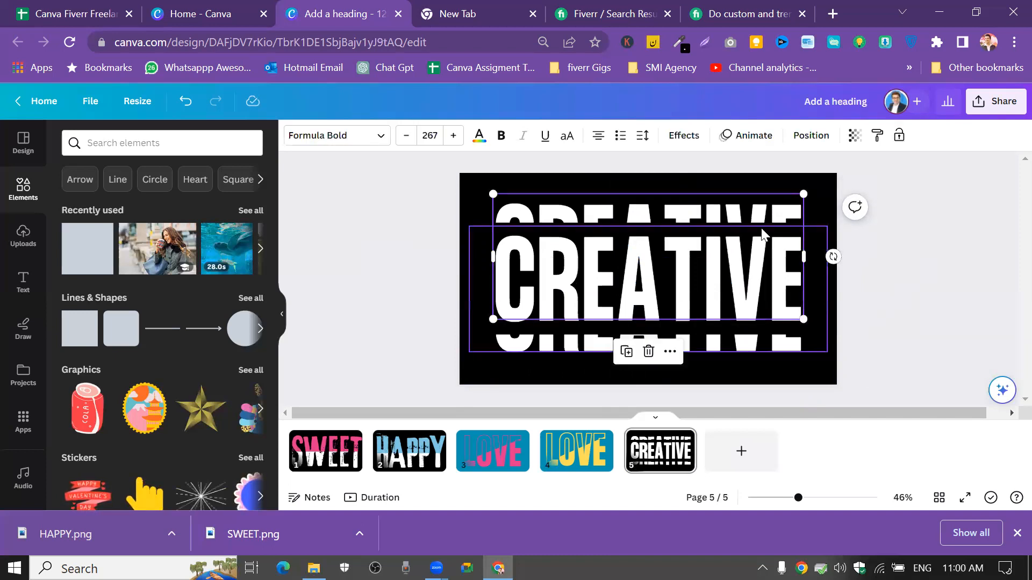
click(832, 255)
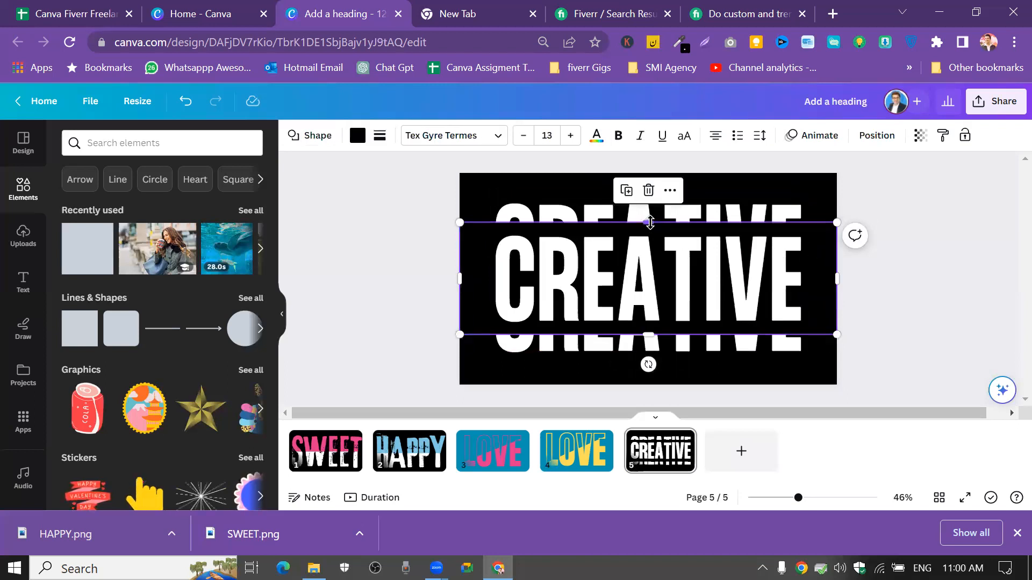
drag(650, 222, 648, 226)
drag(643, 334, 644, 327)
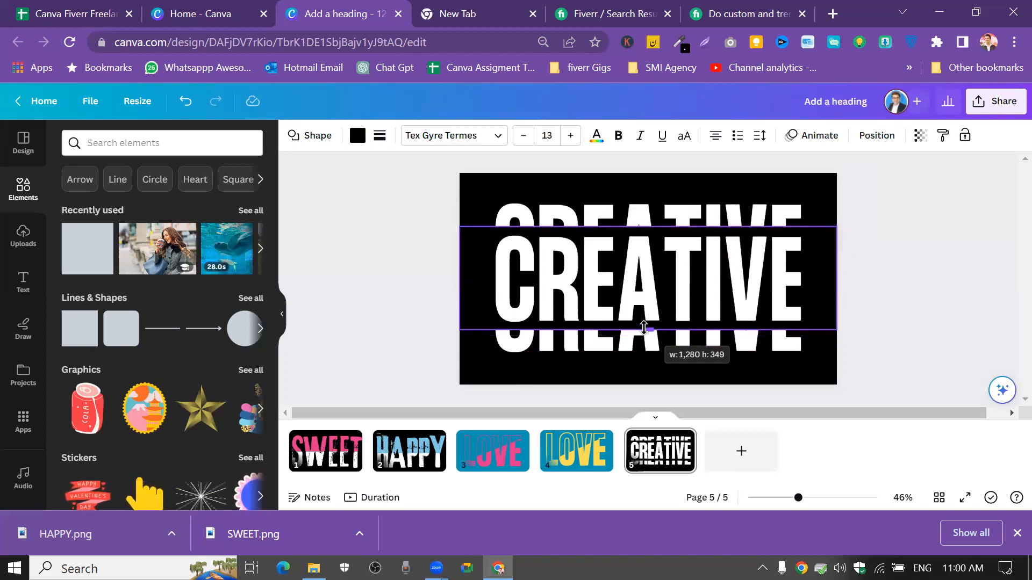
drag(643, 327, 645, 329)
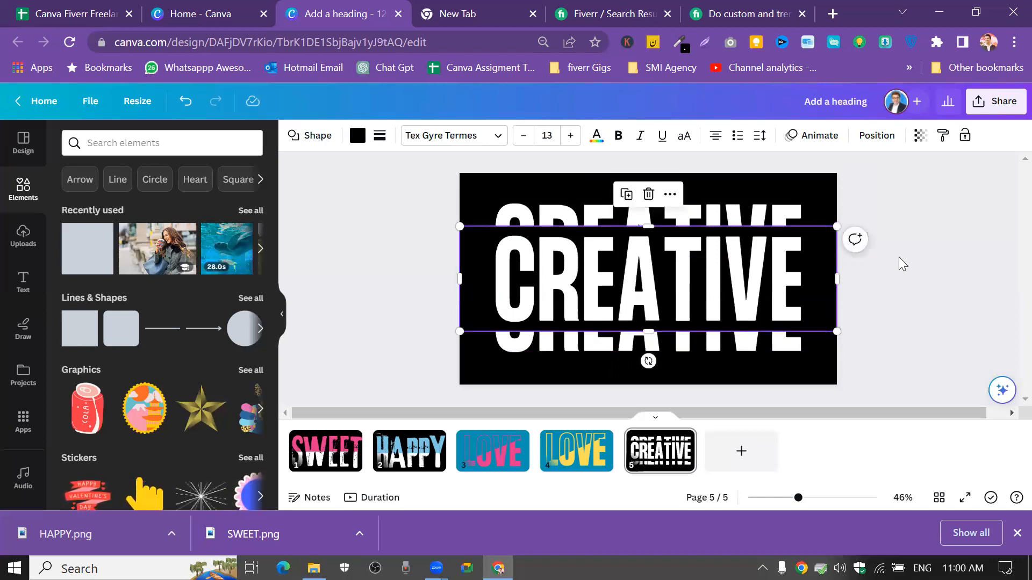
click(904, 251)
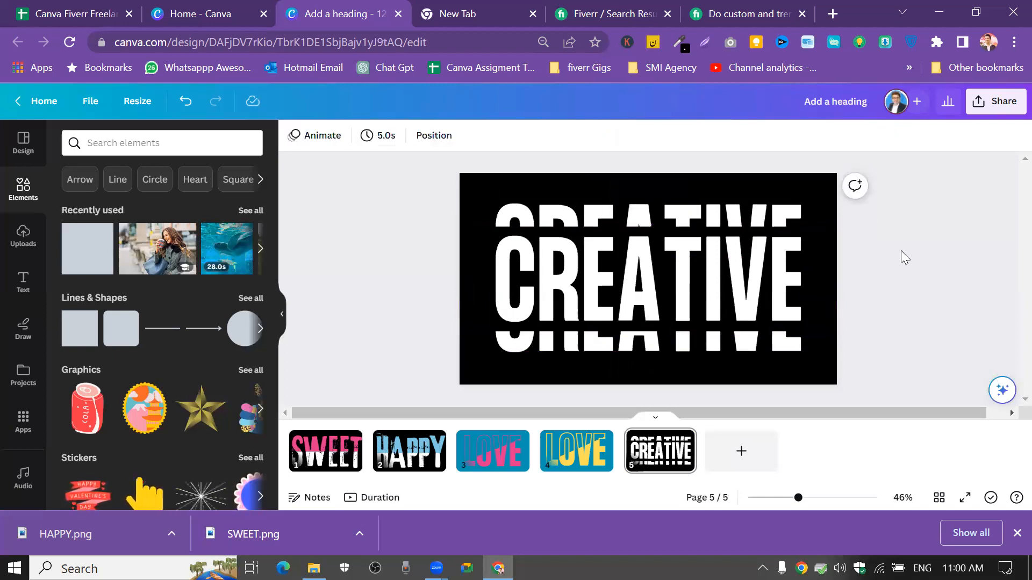
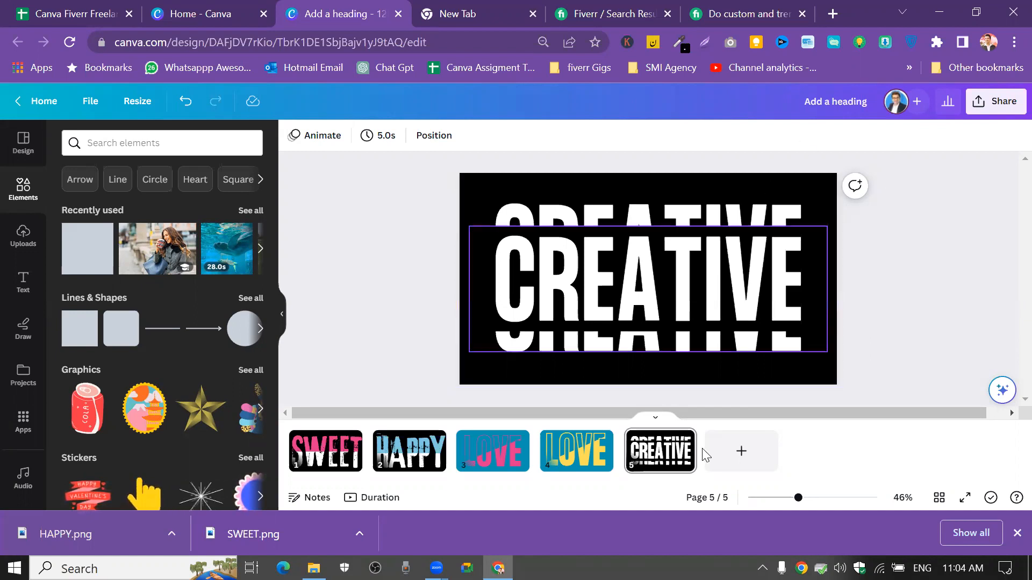
Add a sixth page with a heading reading CREATIVE, set in Formula Bold
click(742, 451)
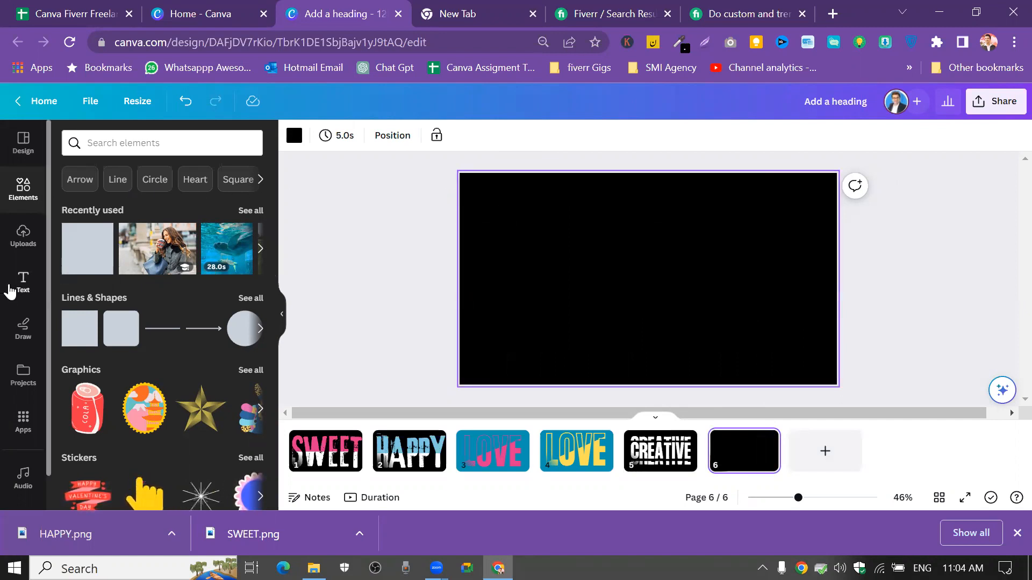
click(20, 285)
click(134, 248)
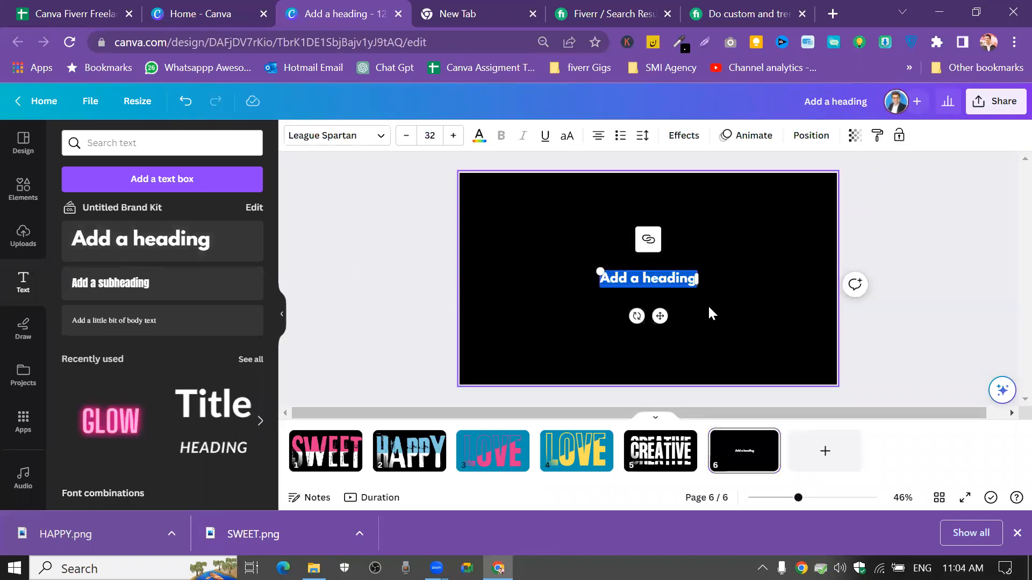
text(CRE)
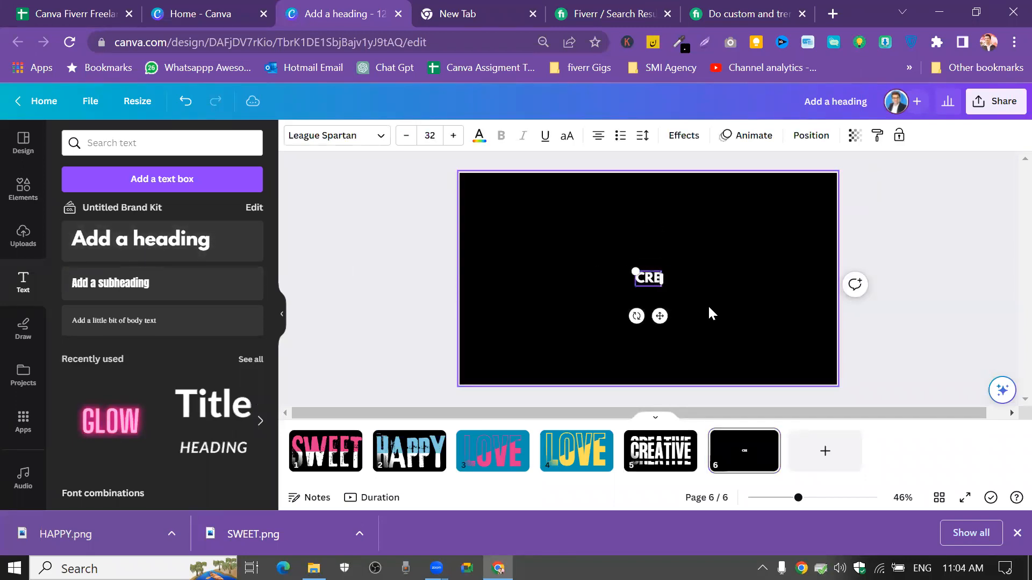
text(ATIVE)
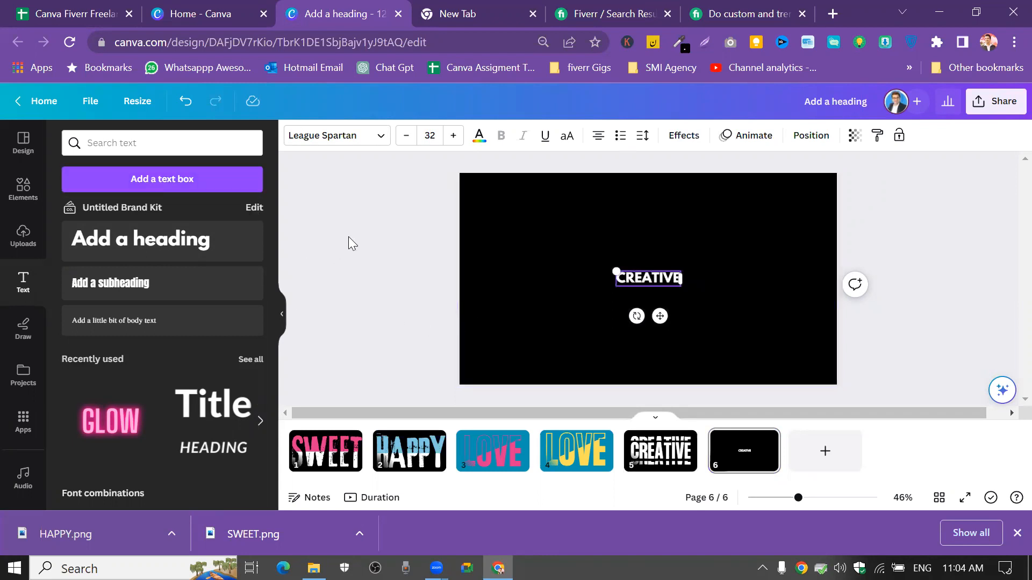
click(381, 142)
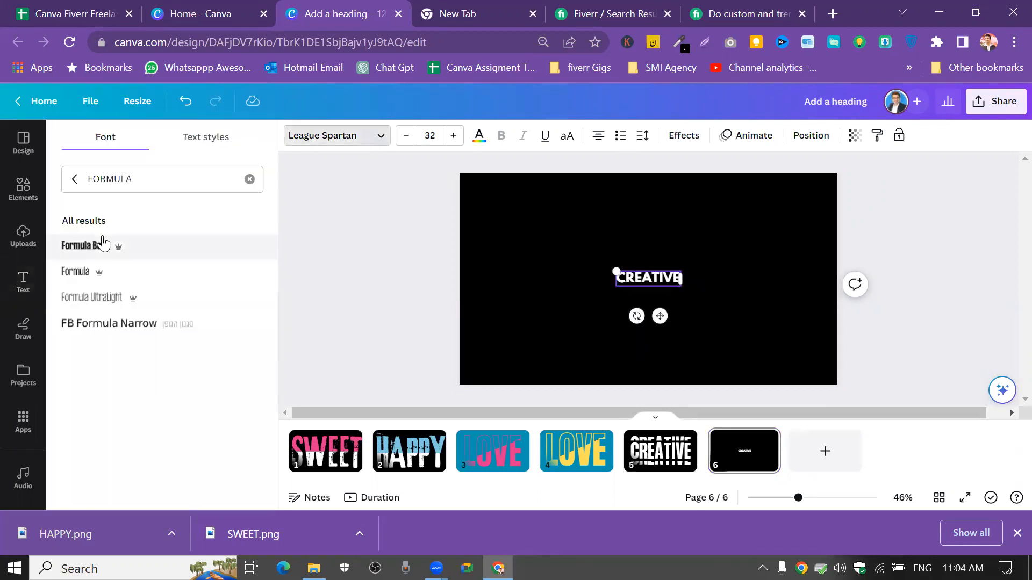
click(104, 247)
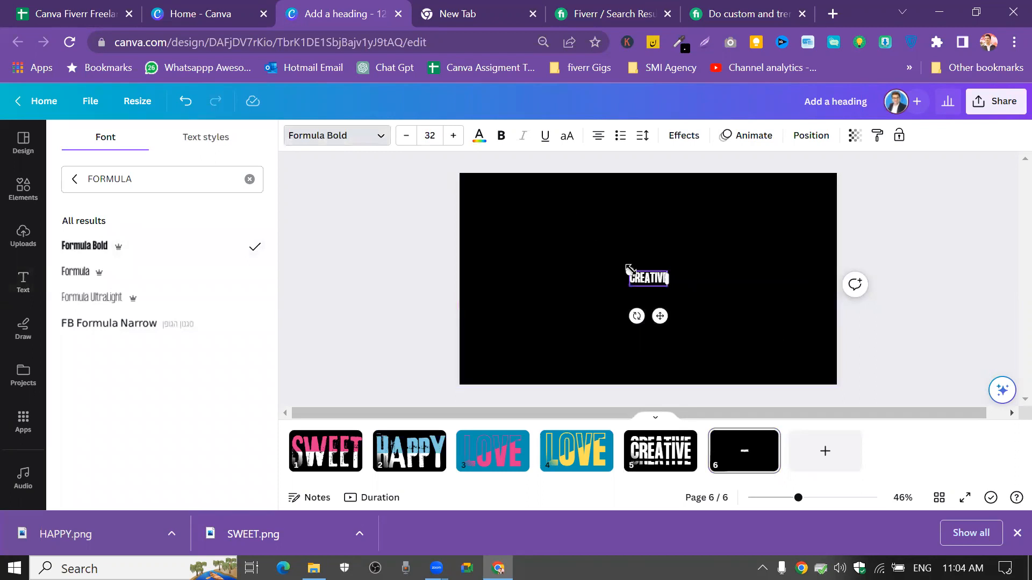
Enlarge the CREATIVE heading to font size 265 and move it to the upper middle of the page
drag(545, 226, 481, 212)
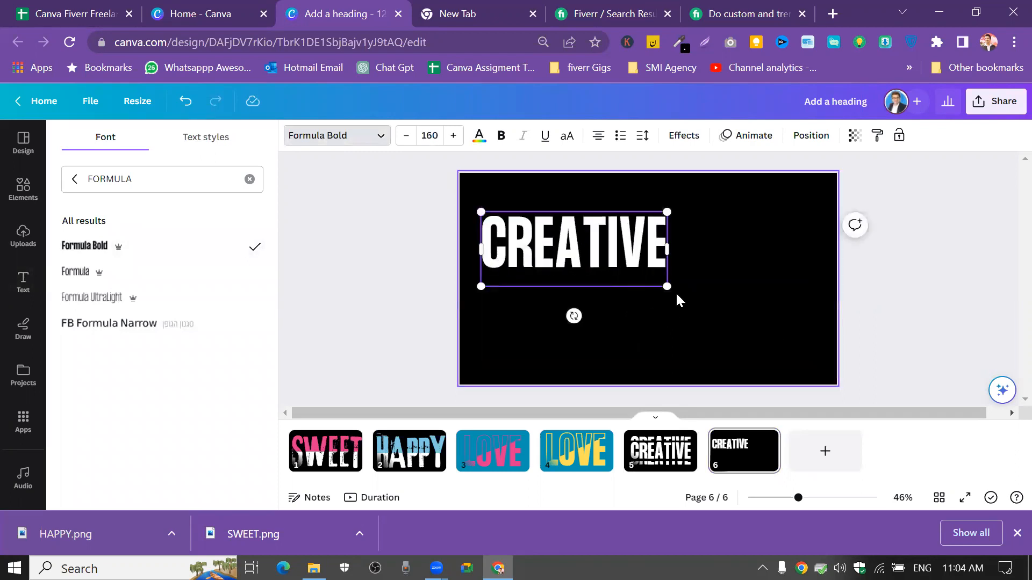
drag(667, 285, 785, 320)
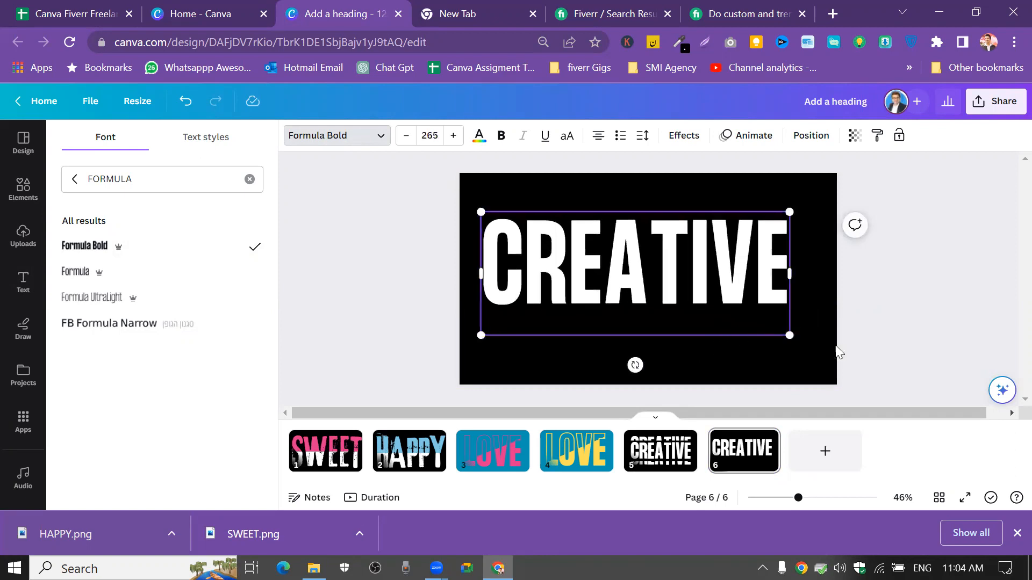
click(874, 310)
click(912, 296)
drag(718, 264, 730, 235)
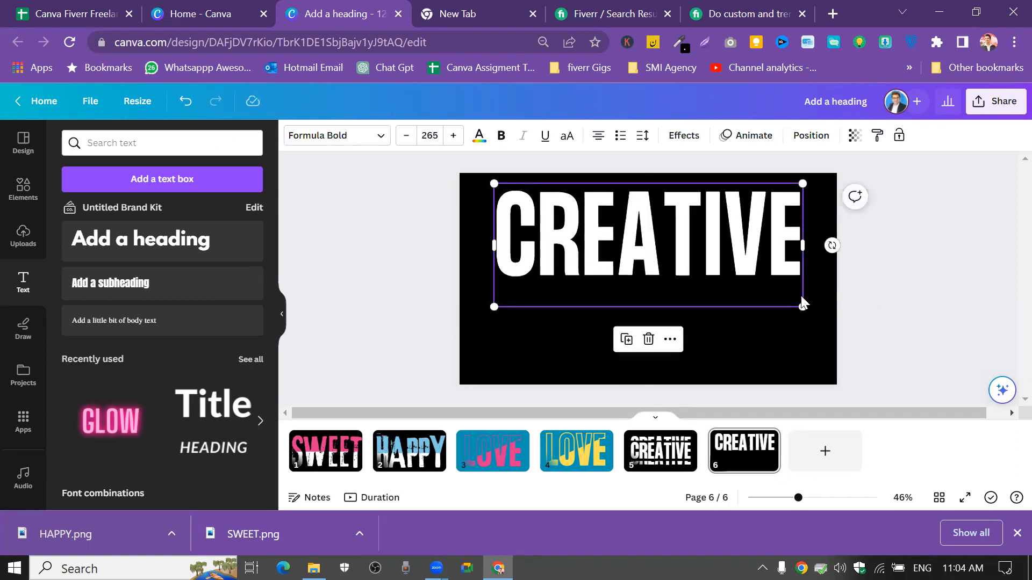
Duplicate the CREATIVE text, spread two copies over the lower part of the page, and delete the surplus copy
click(630, 338)
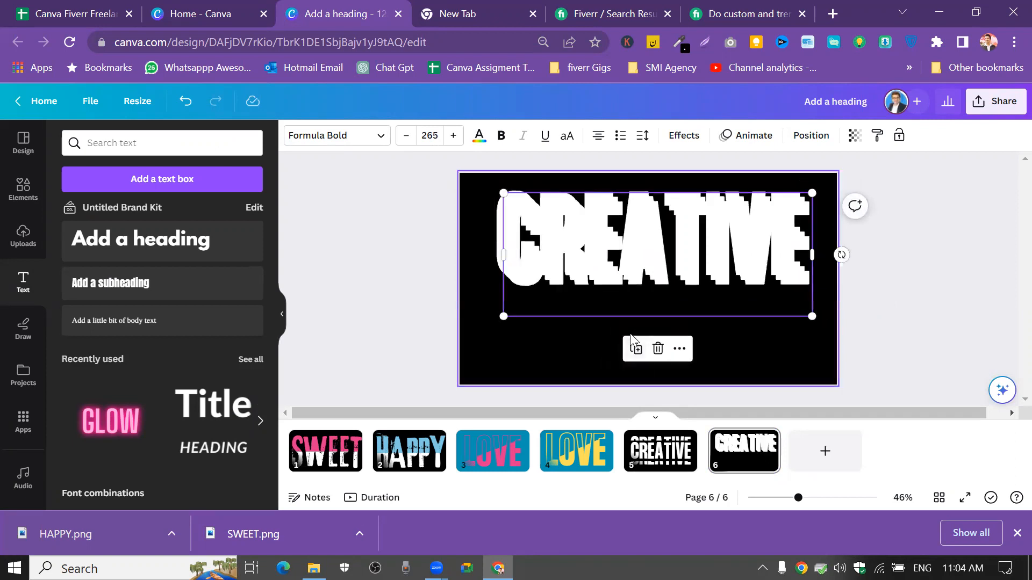
click(636, 350)
mouse_move(562, 329)
mouse_down()
mouse_move(582, 333)
mouse_move(562, 341)
mouse_up()
click(698, 230)
drag(698, 231, 875, 373)
click(619, 238)
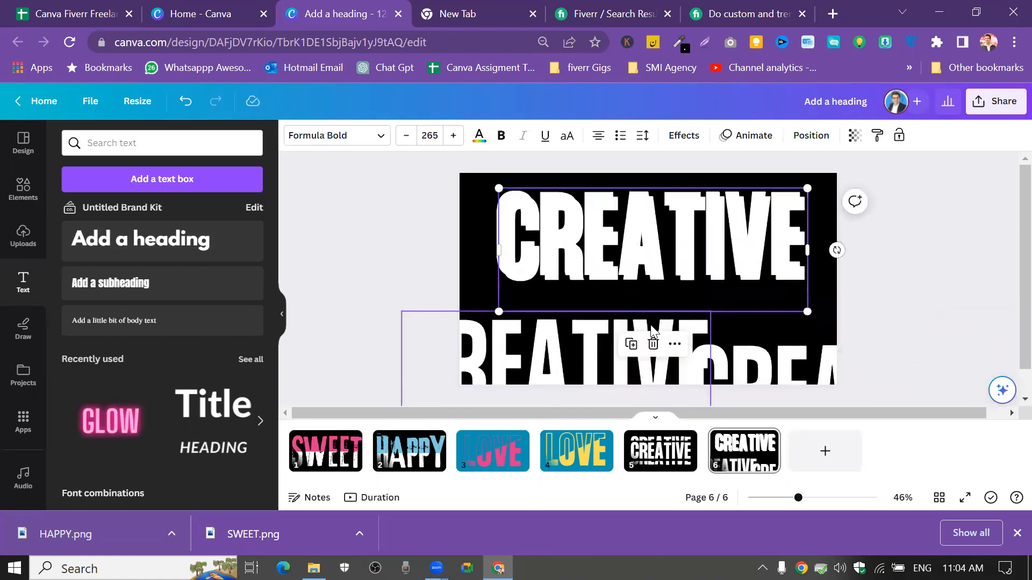
click(653, 345)
Stack one CREATIVE copy overlapping just below the first text and shift the remaining copy to the page's lower middle
drag(597, 335, 692, 270)
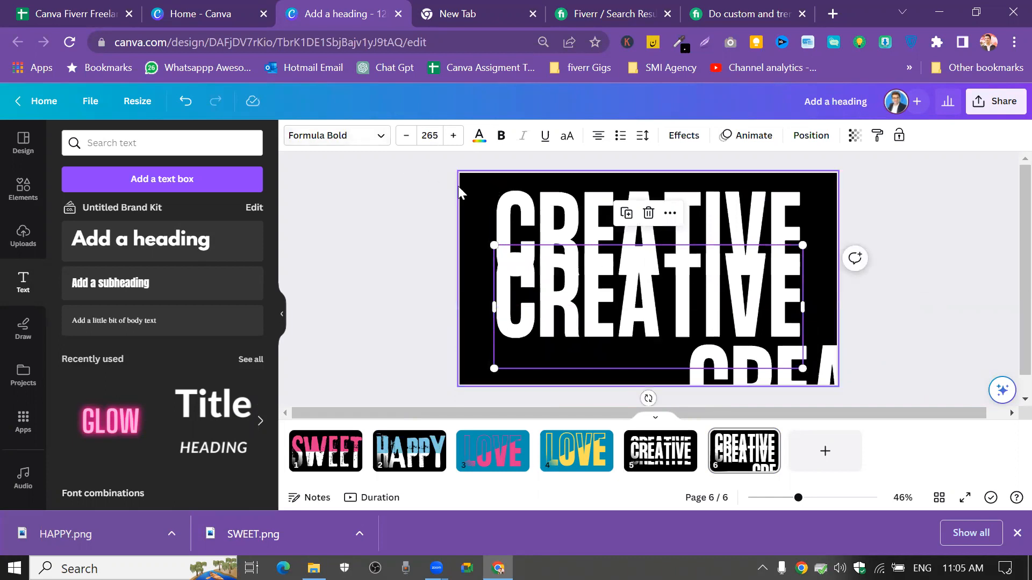
drag(432, 163, 738, 300)
click(798, 384)
drag(832, 371, 642, 386)
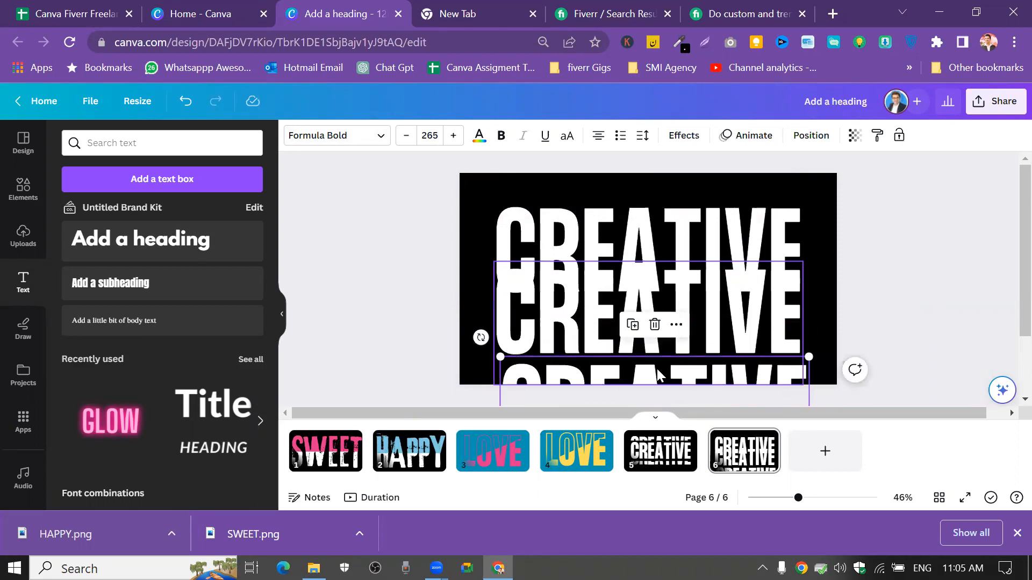
Add a square and stretch it into a full-width band covering the middle of the two overlapping CREATIVE texts
click(35, 200)
click(79, 328)
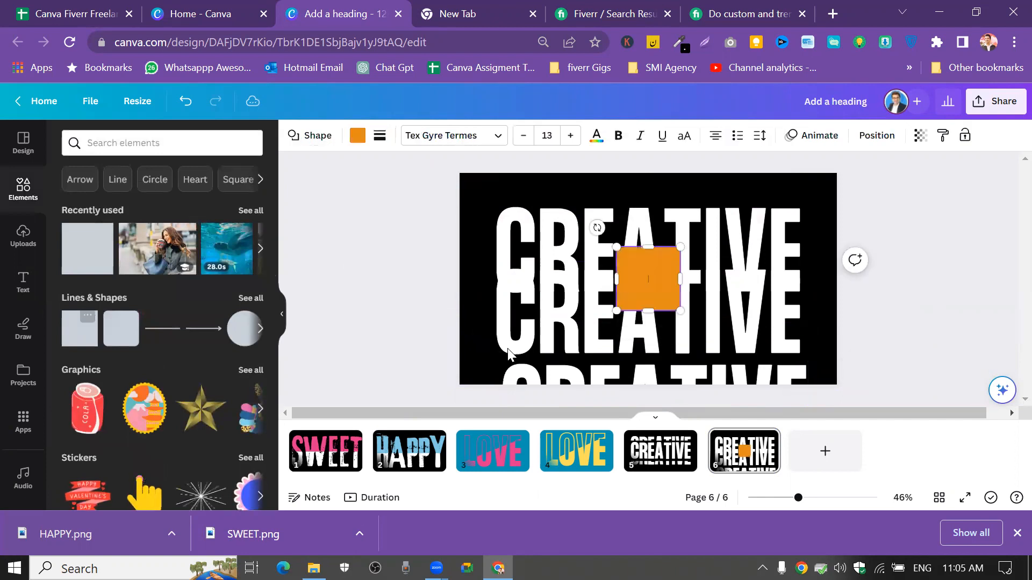
drag(617, 278, 430, 301)
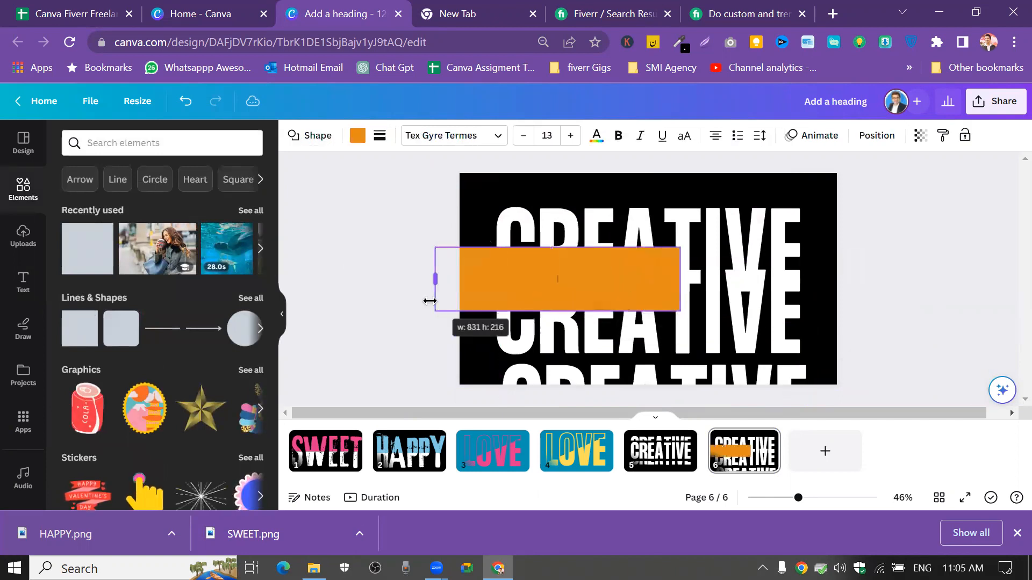
drag(680, 279, 884, 268)
drag(656, 244, 658, 225)
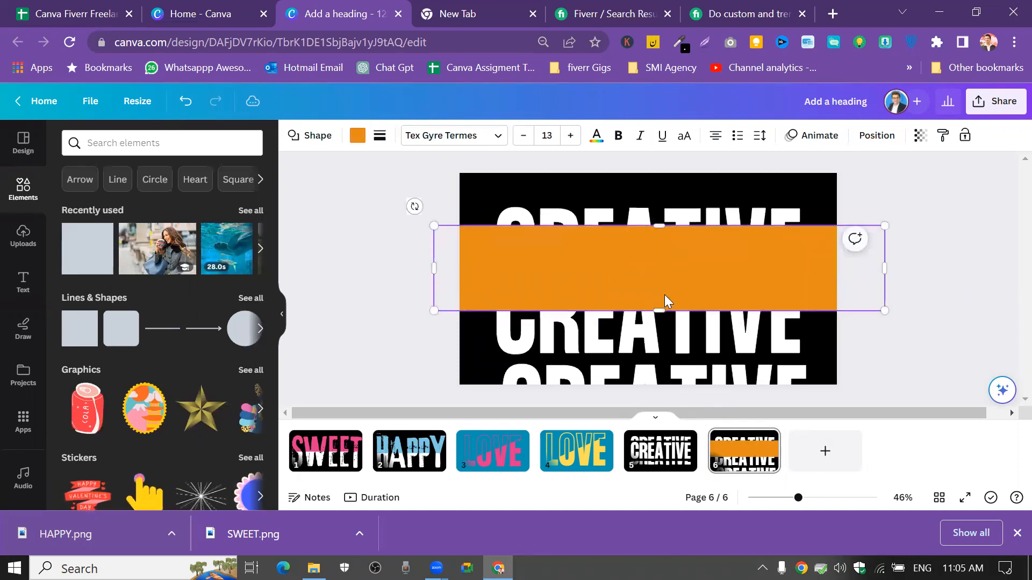
drag(653, 311, 651, 342)
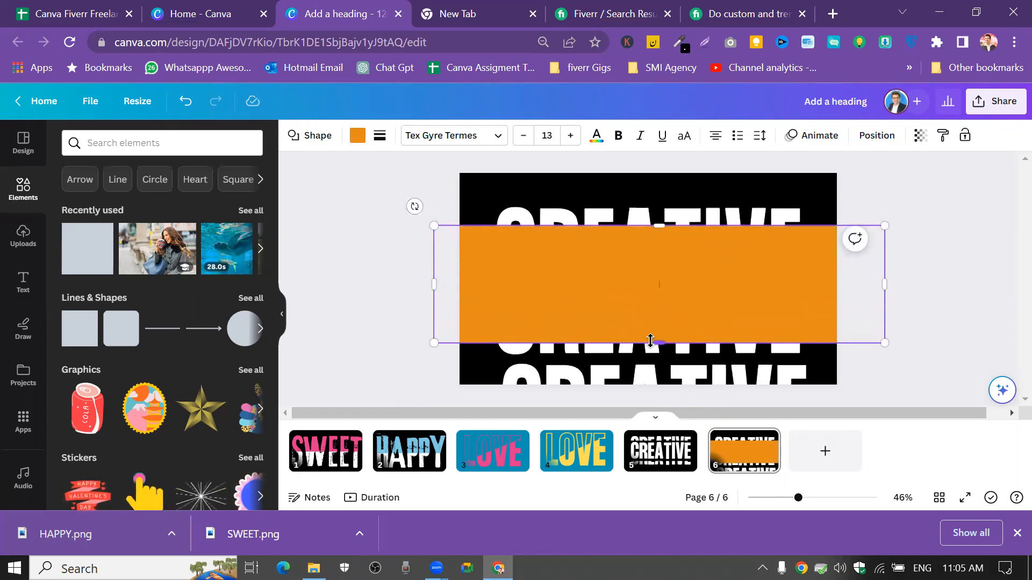
Recolour the wide band to black (#000000) to match the page background
click(361, 138)
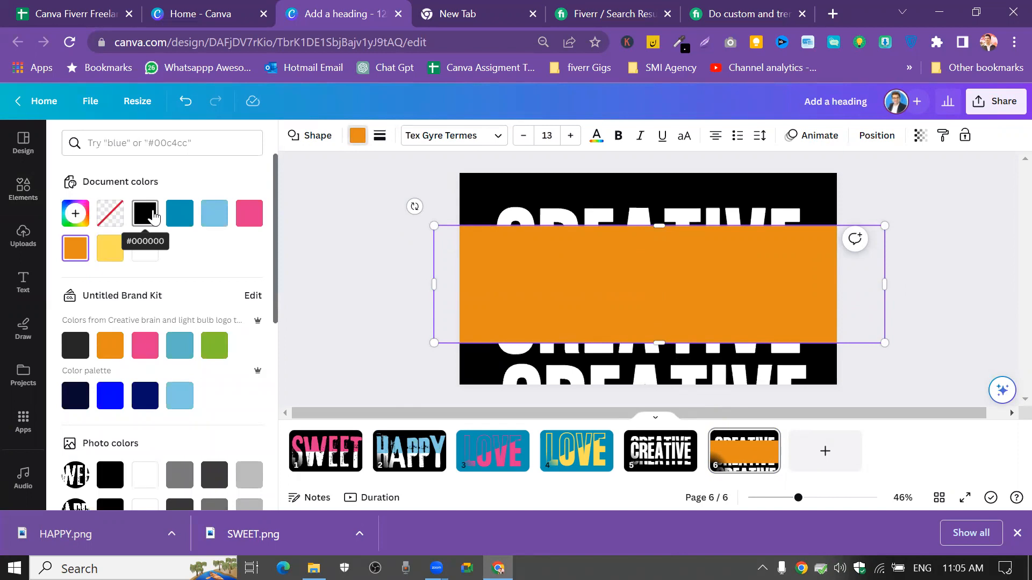
click(154, 216)
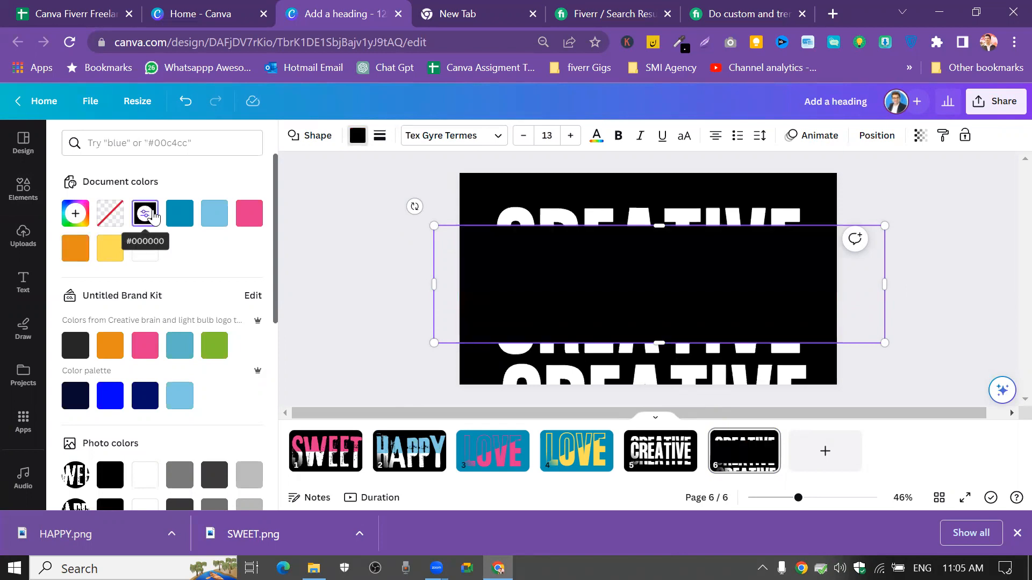
key(Escape)
click(336, 223)
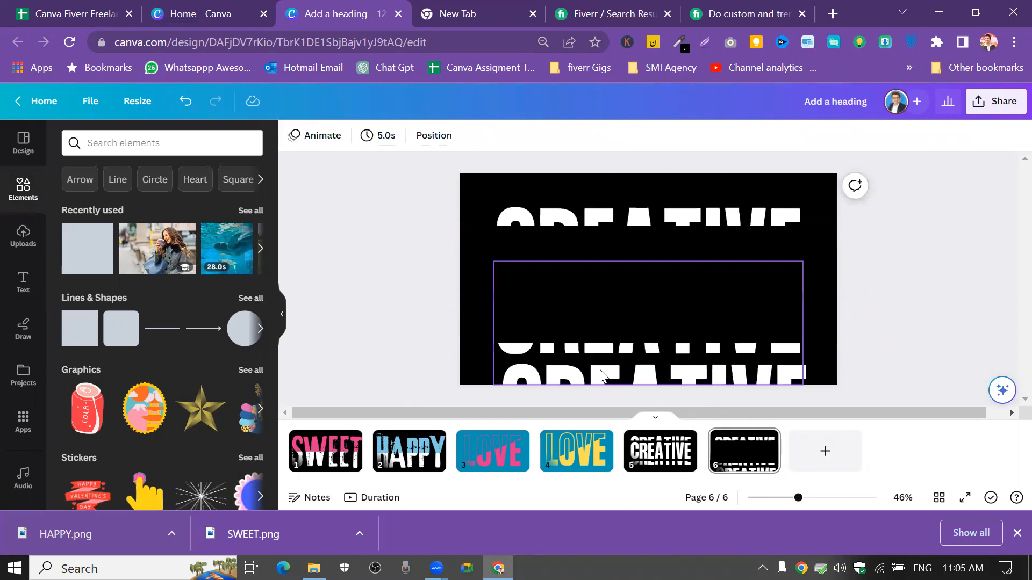
mouse_move(602, 380)
mouse_down()
mouse_move(573, 324)
mouse_move(593, 367)
mouse_up()
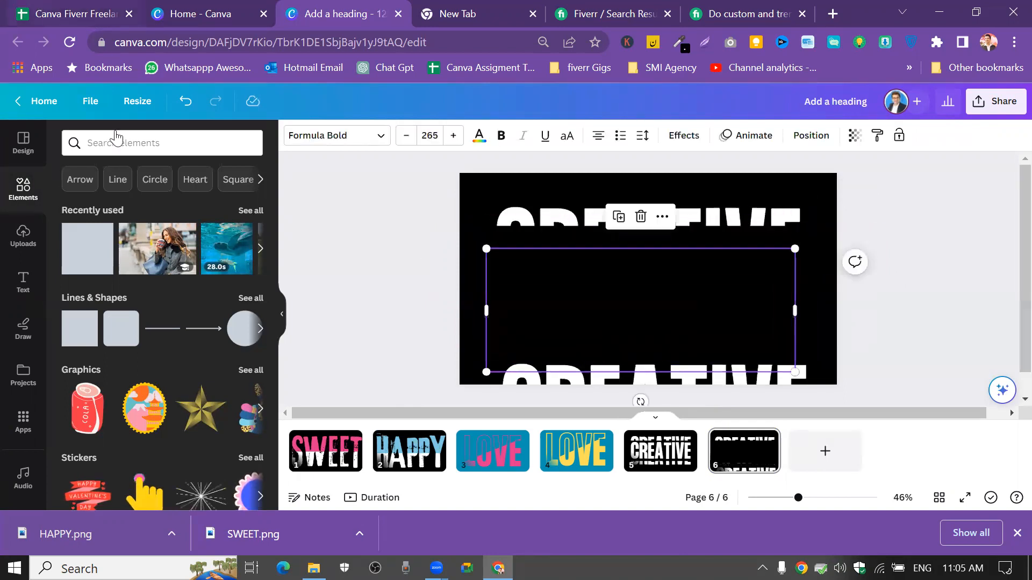
click(188, 106)
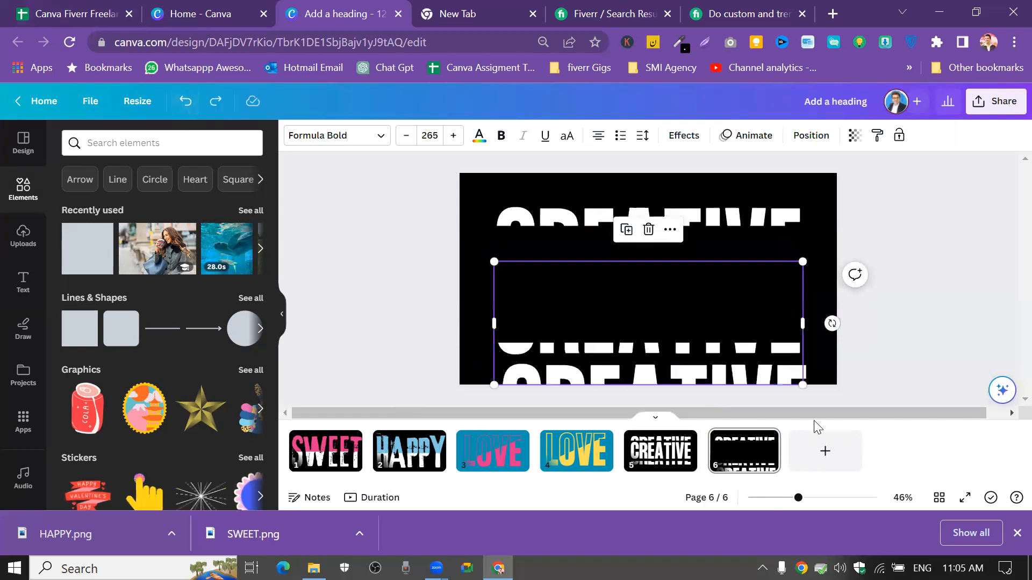
click(855, 371)
Move the lowest CREATIVE copy onto the black band, centred between the cut-off letters, and bring it forward
click(811, 379)
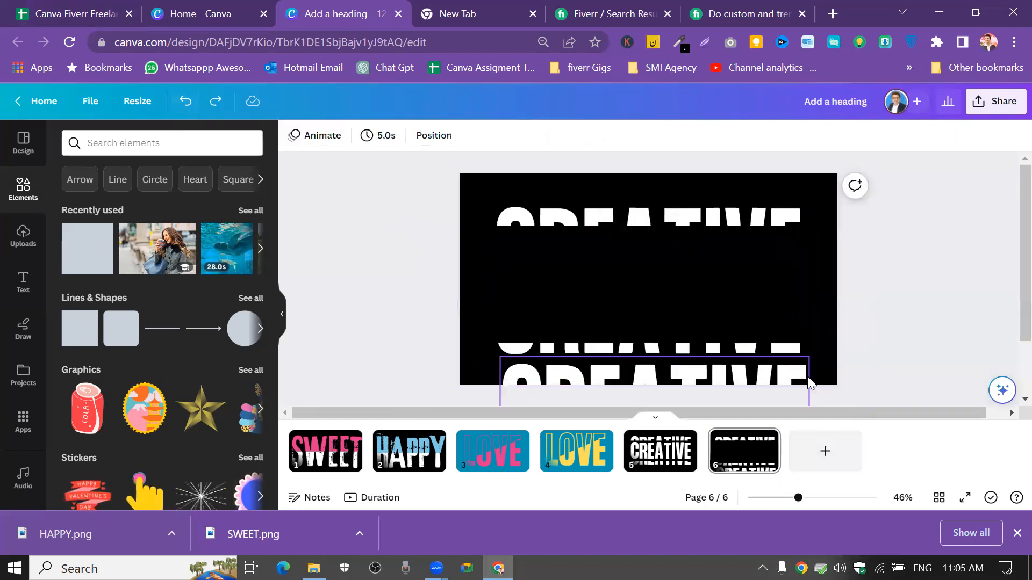
drag(772, 380, 756, 252)
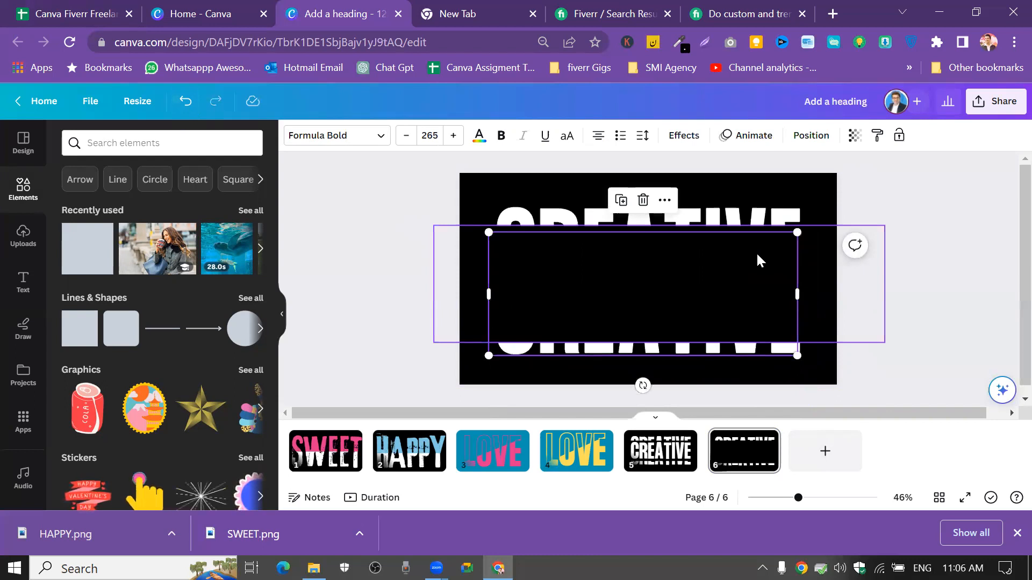
click(812, 146)
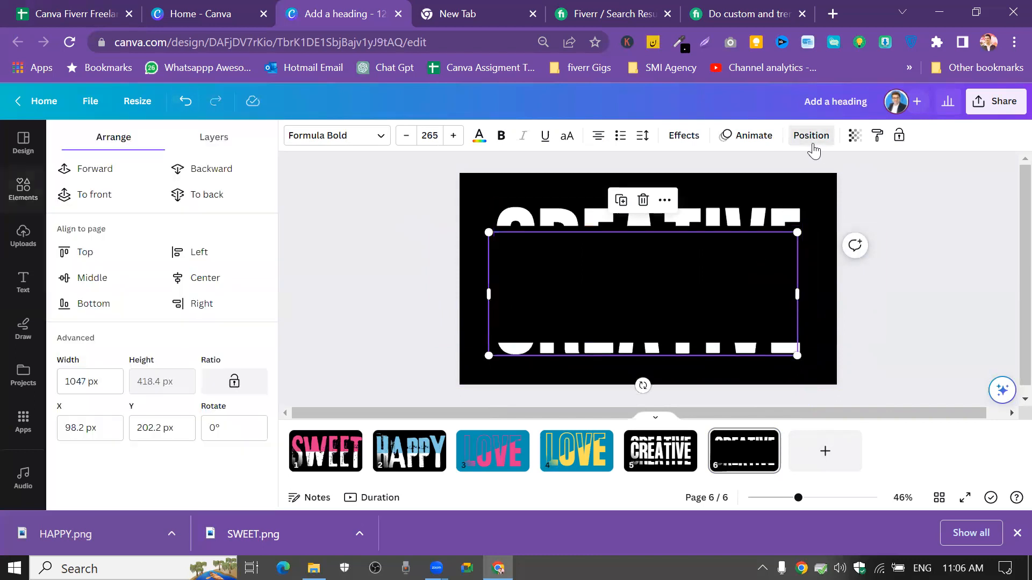
click(102, 172)
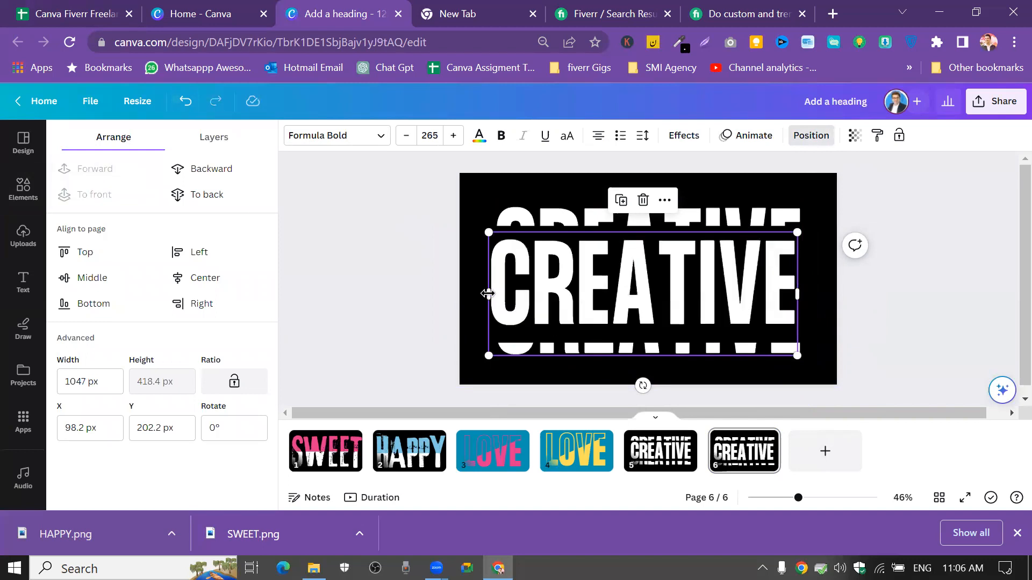
click(417, 264)
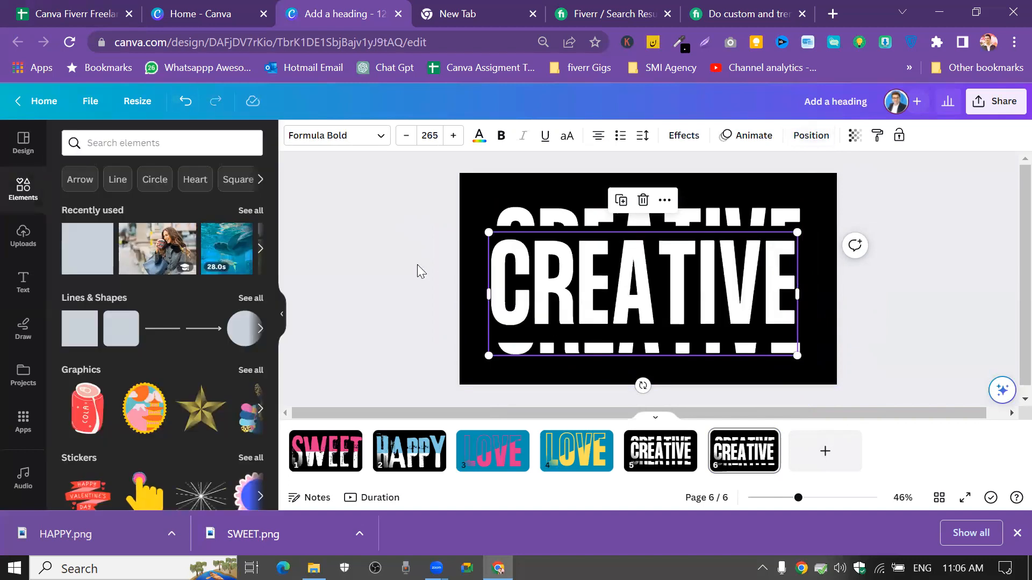
click(417, 265)
drag(683, 291, 690, 291)
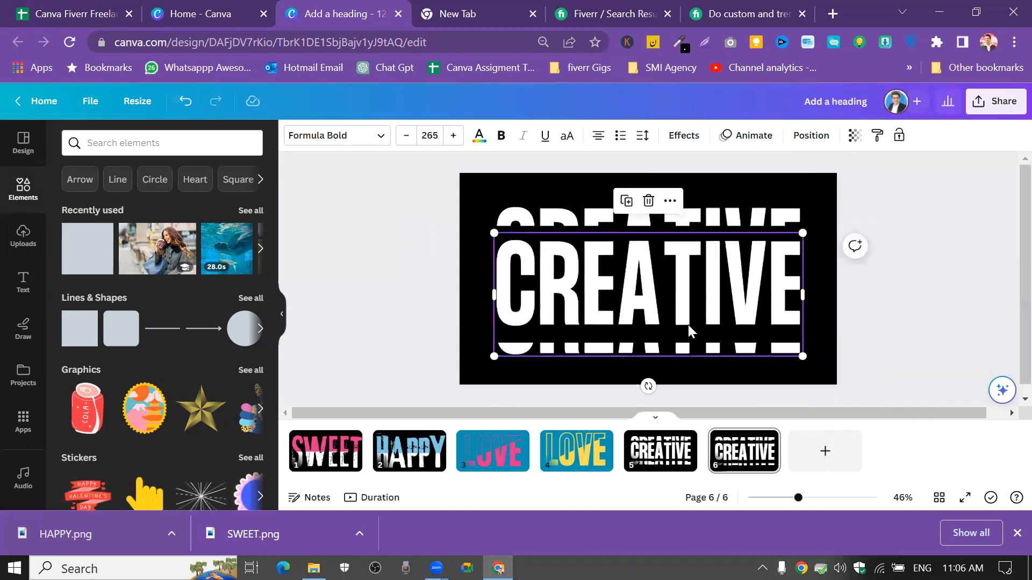
click(919, 265)
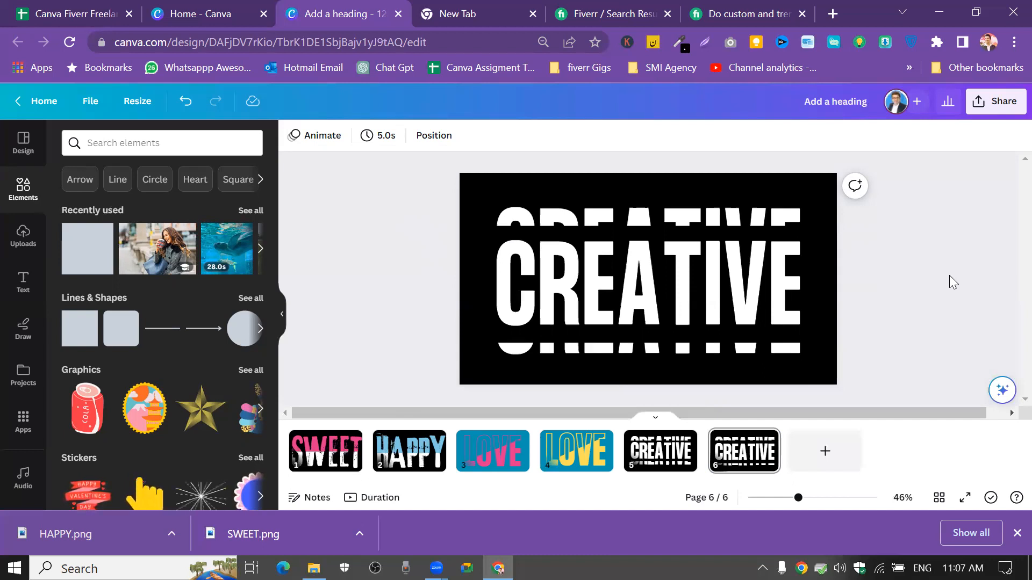
right_click(947, 276)
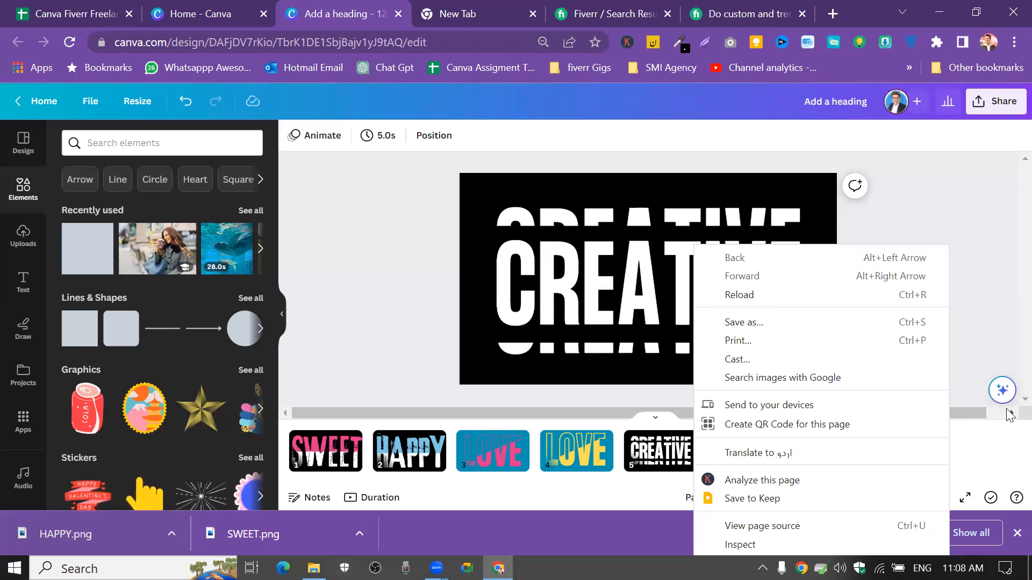
click(346, 311)
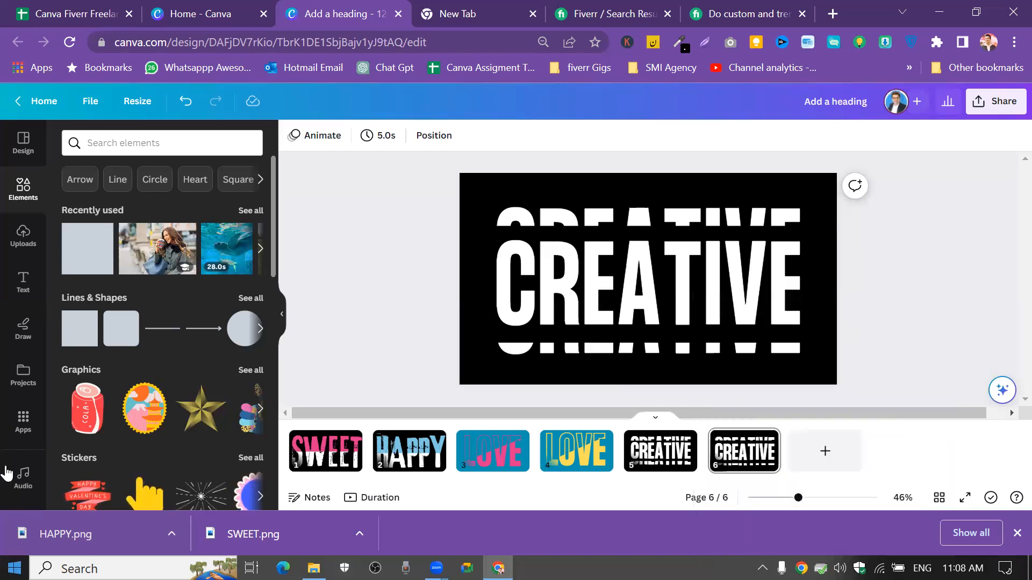
Add a seventh page and set its background to the pink document colour
click(826, 454)
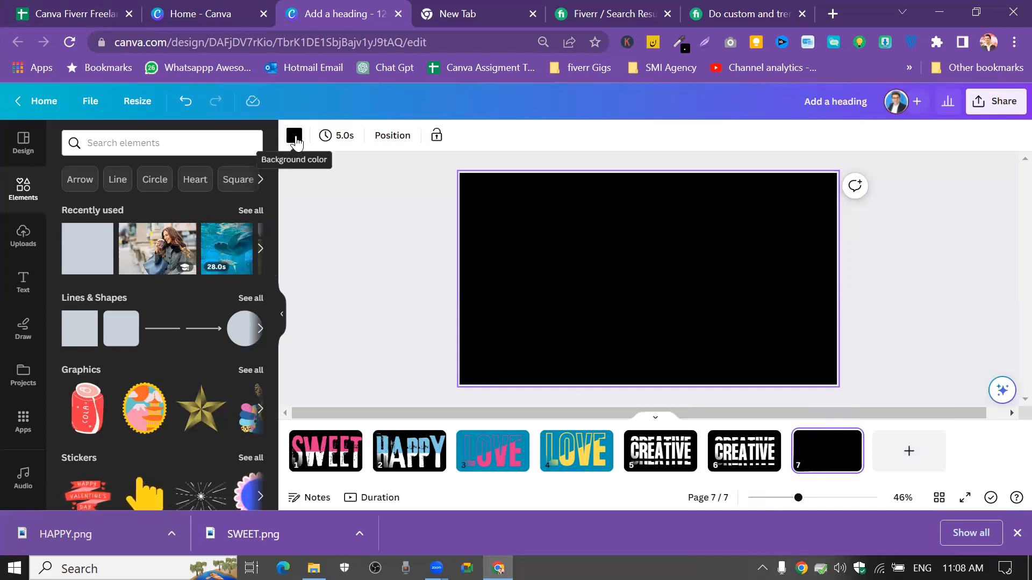
click(295, 139)
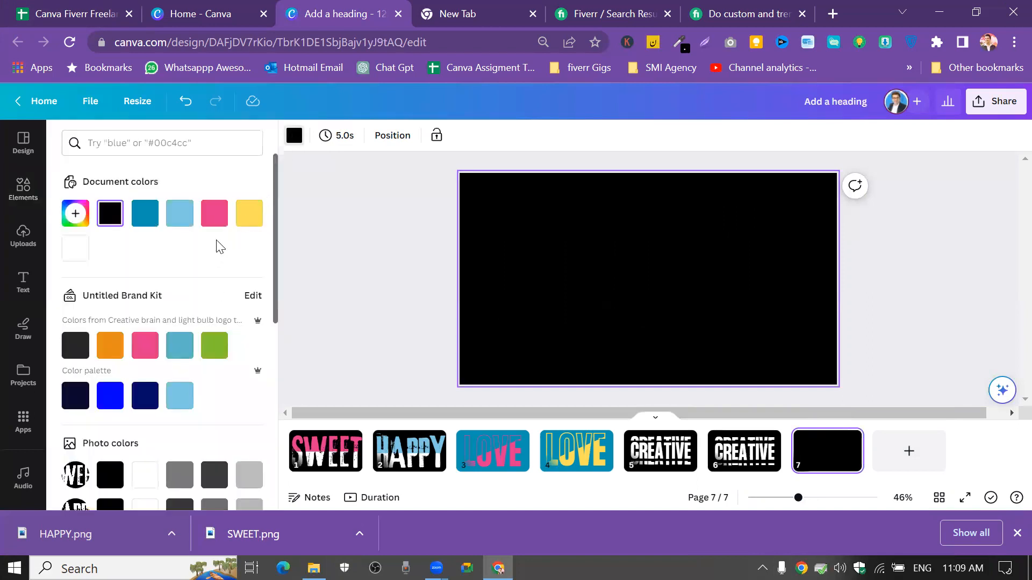
click(225, 221)
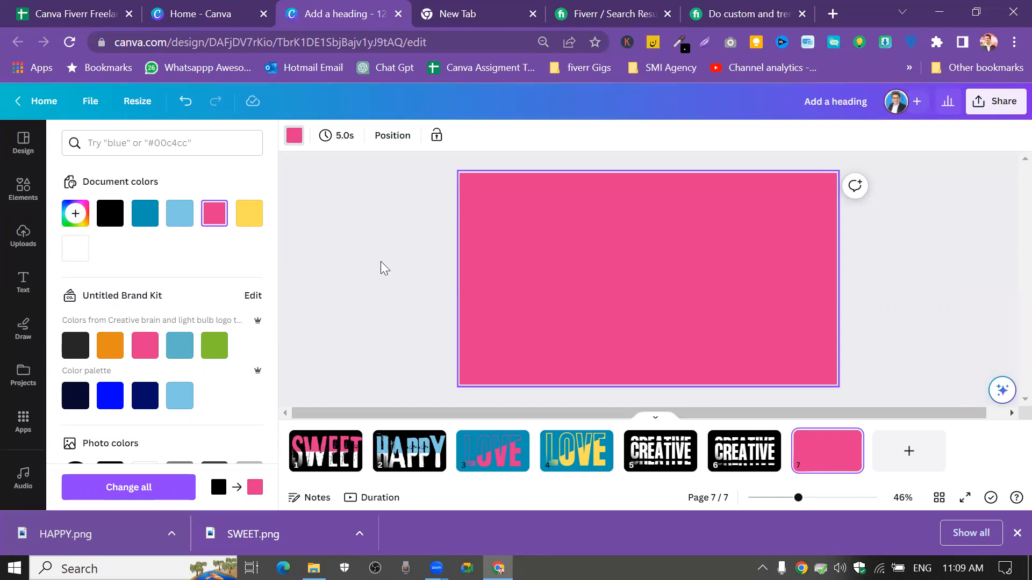
Add a heading reading HD on the pink page, set in Formula Bold
click(23, 278)
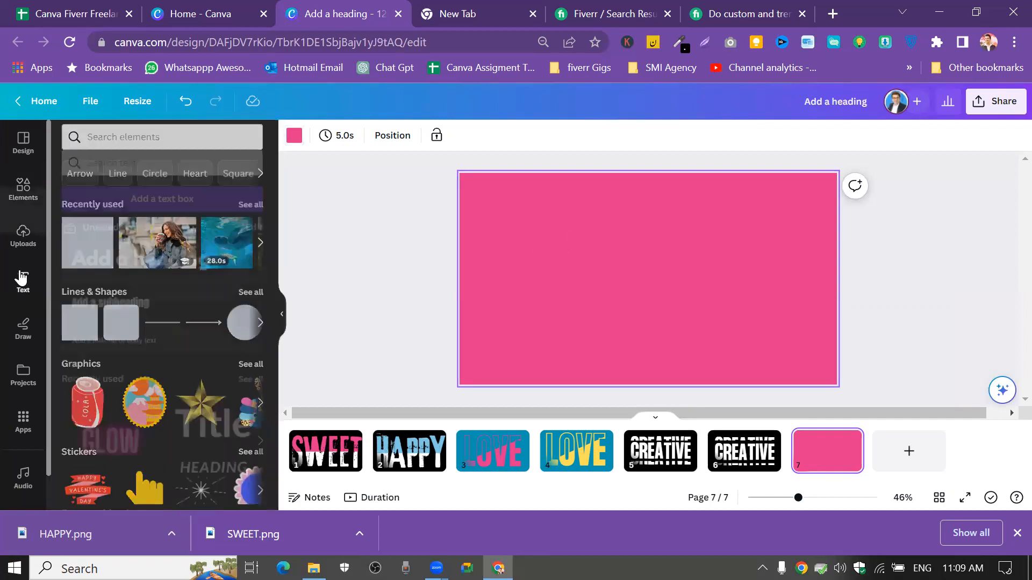
click(151, 261)
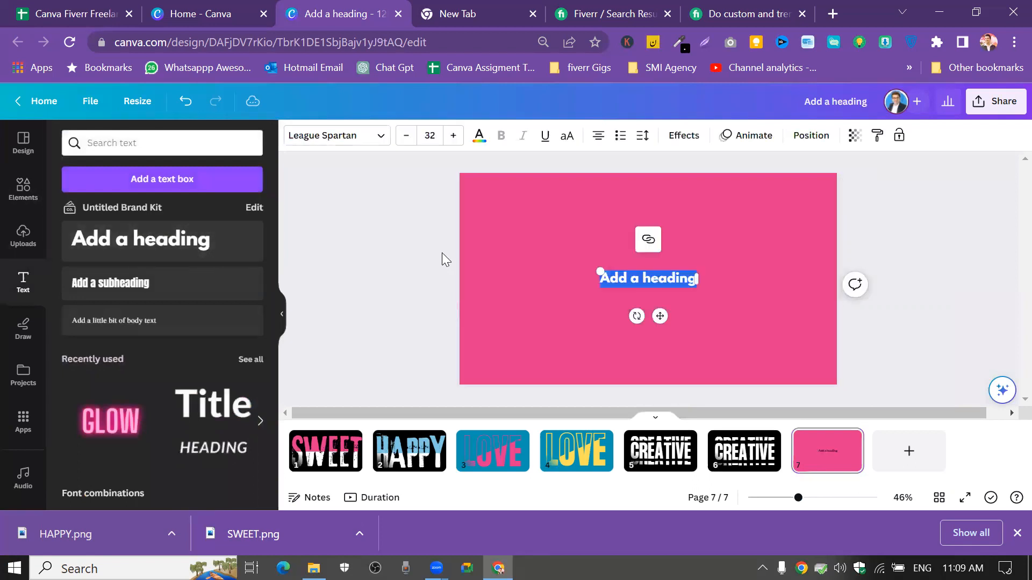
text(HD)
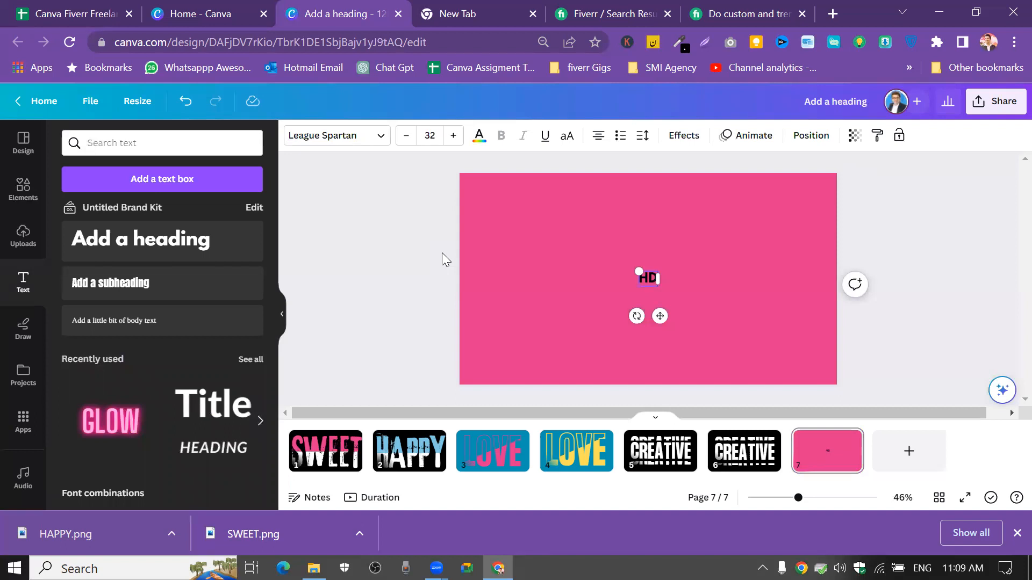
click(382, 134)
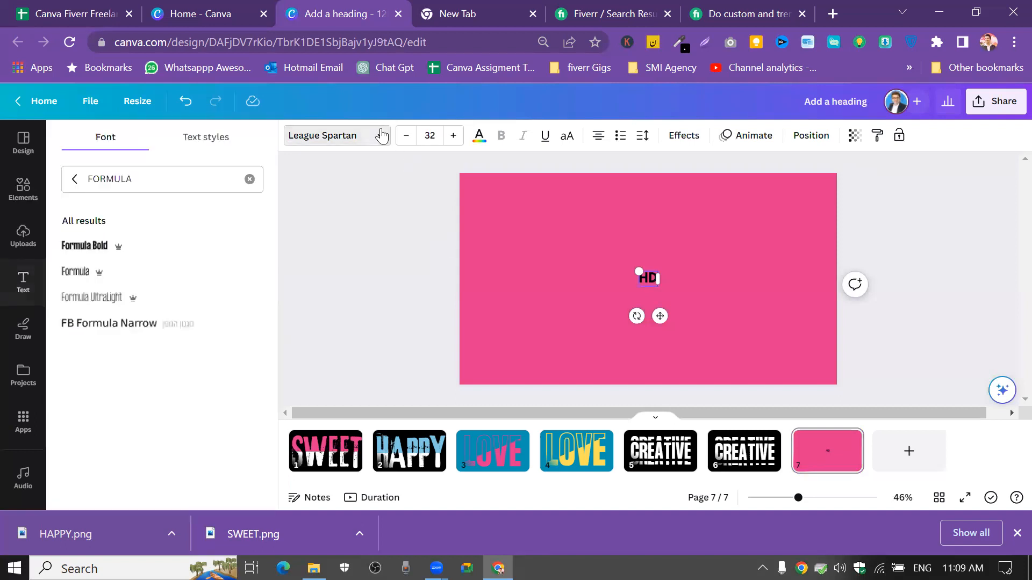
click(86, 246)
click(375, 237)
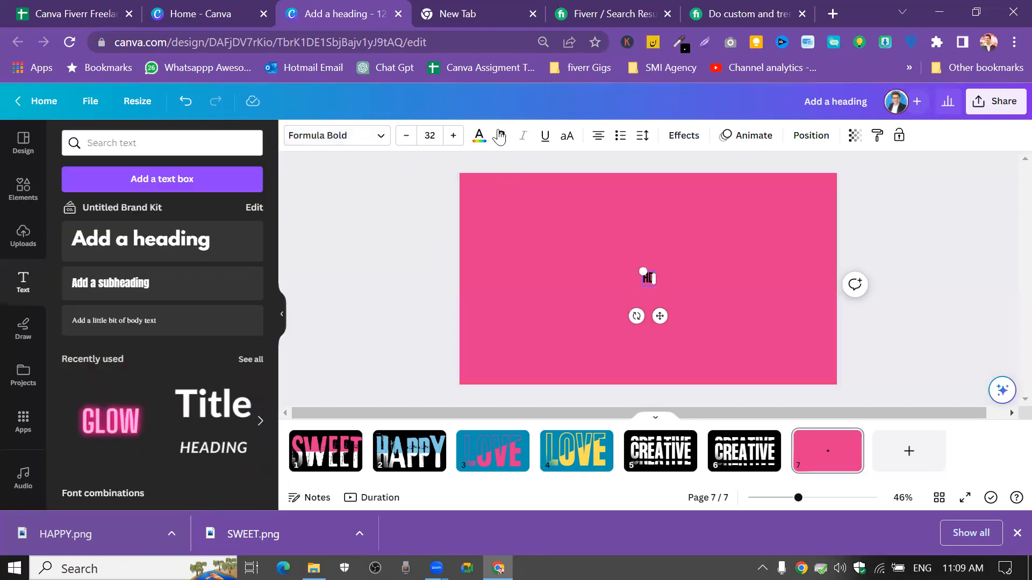
Enlarge the HD heading to font size 537 and centre it on the pink page
drag(643, 271, 564, 204)
drag(652, 285, 745, 413)
drag(580, 184, 564, 162)
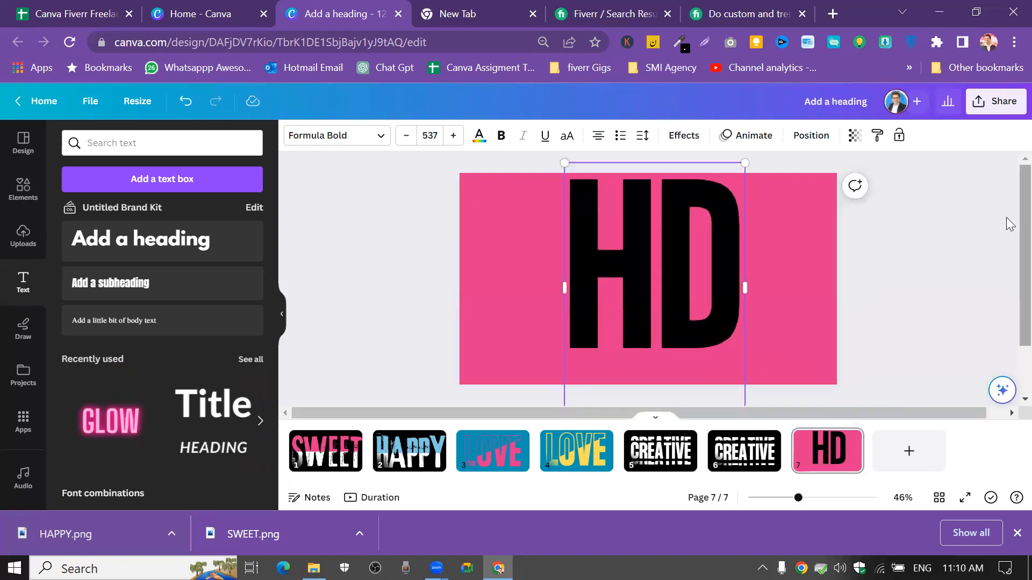
click(949, 232)
drag(573, 269, 583, 289)
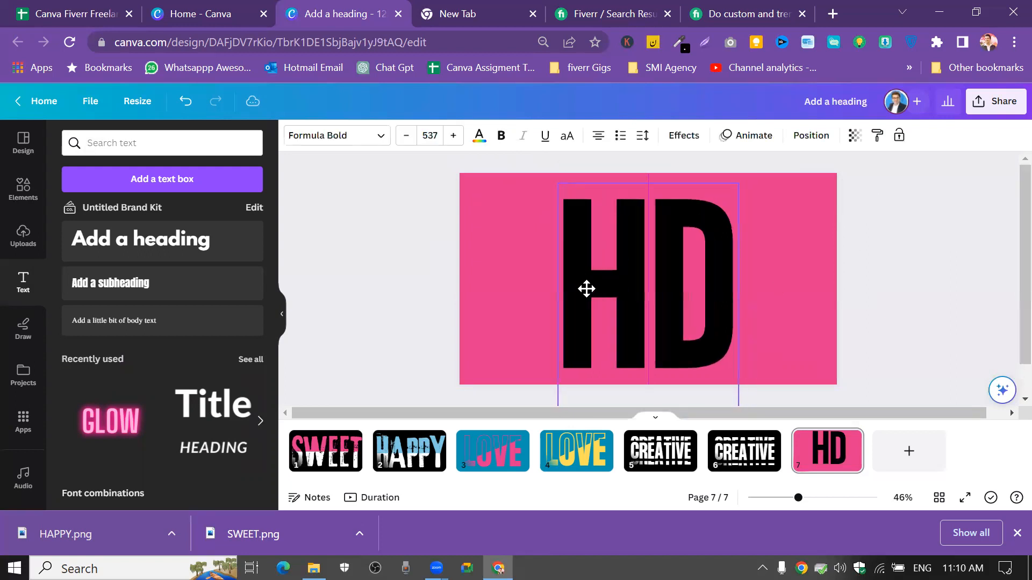
Recolour the HD heading white and enlarge it to font size 559
click(479, 136)
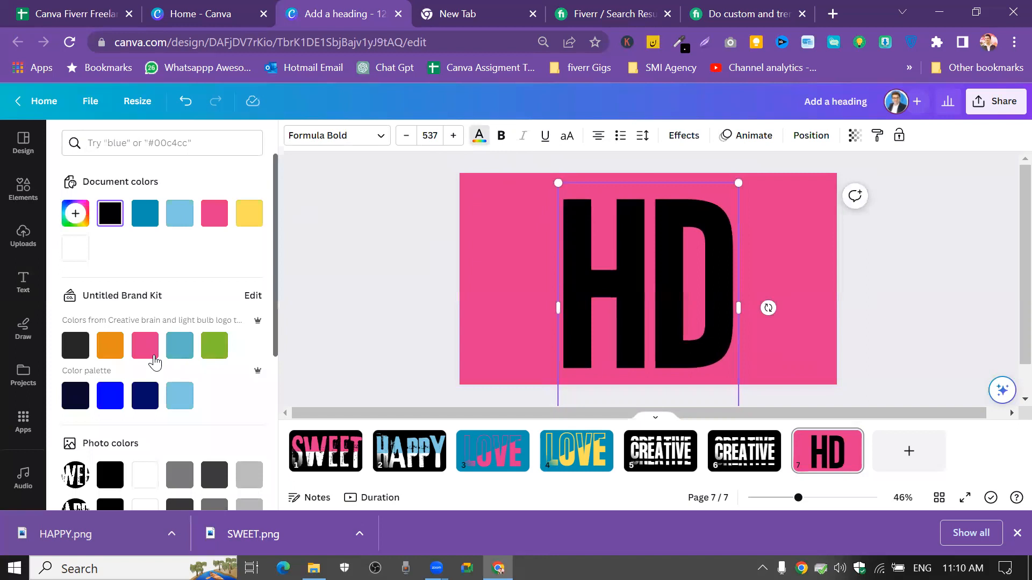
click(145, 475)
click(341, 286)
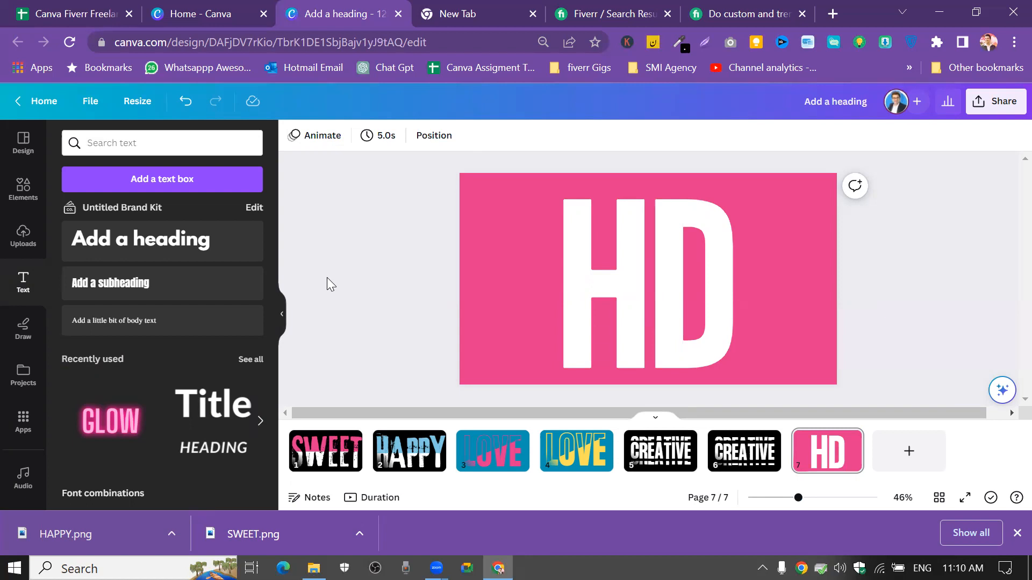
click(654, 246)
drag(556, 182, 549, 173)
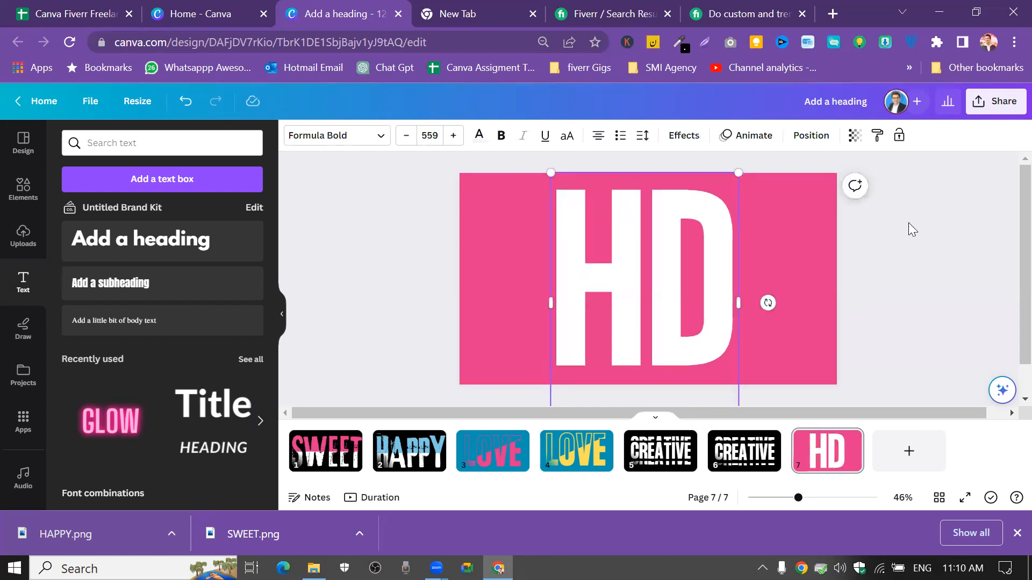
click(912, 229)
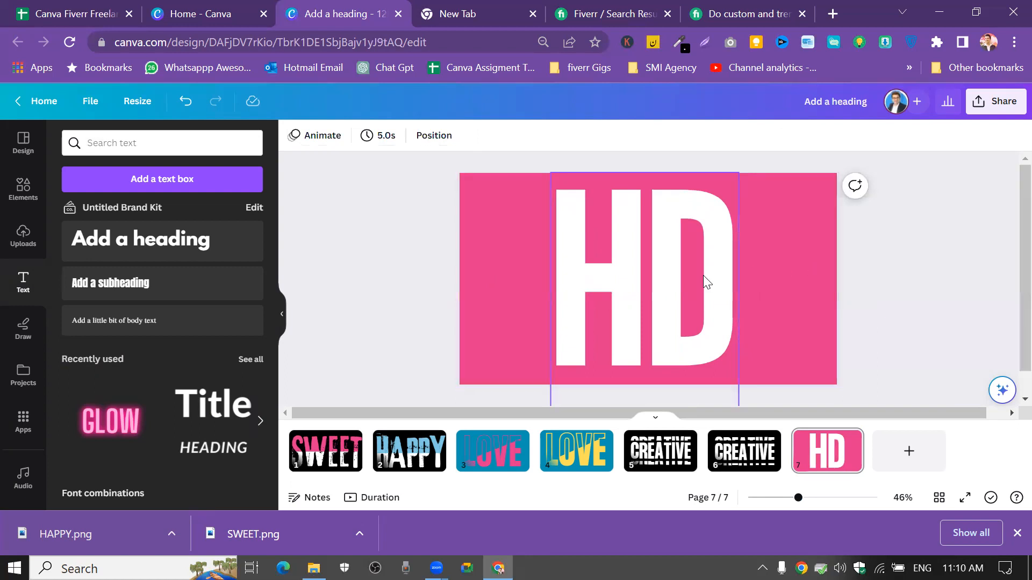
Search the graphics elements for SWIRL LINE and add the grey tapered wave with a curled end to the HD page
click(23, 189)
click(171, 146)
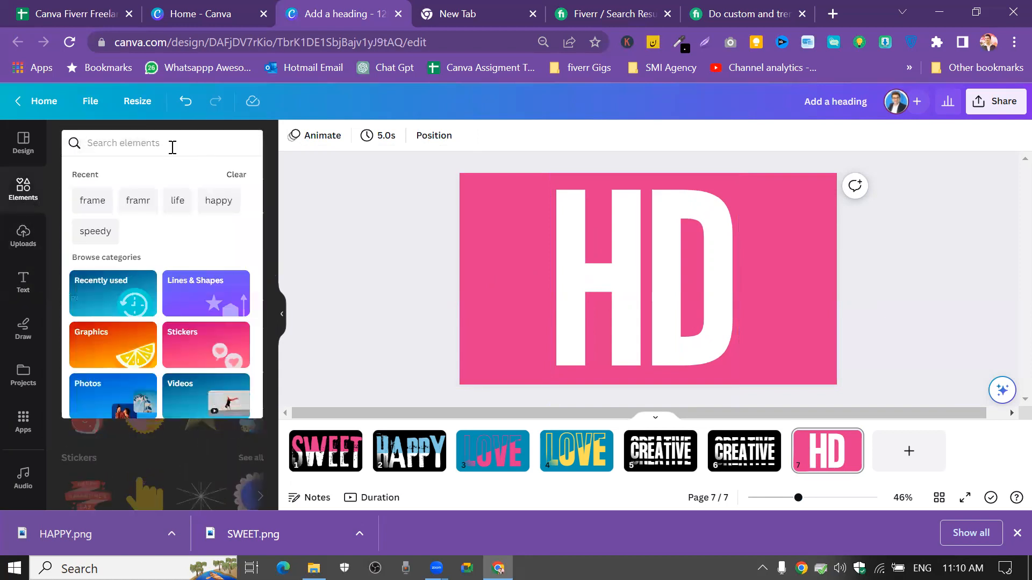
text(sw)
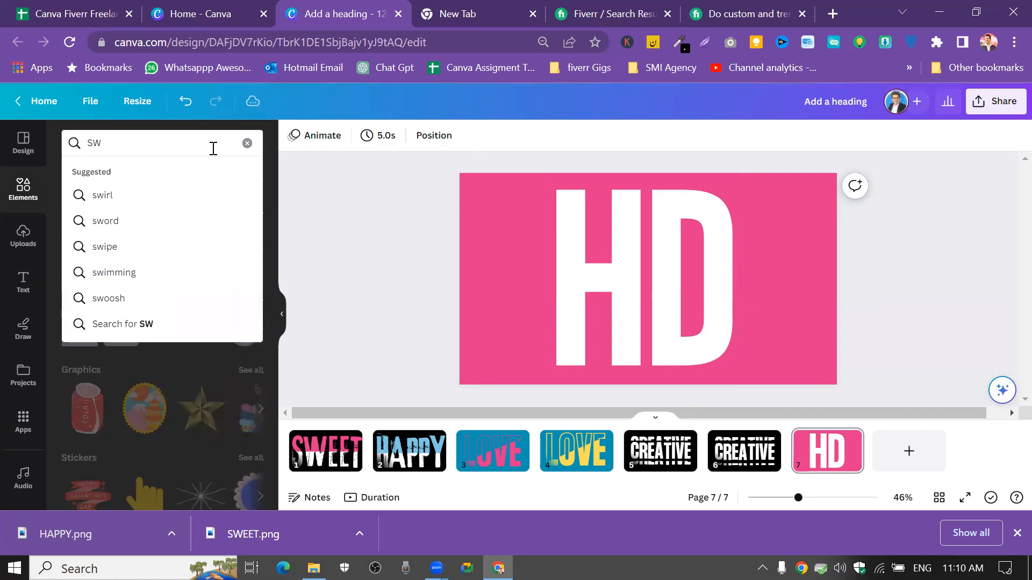
text(I)
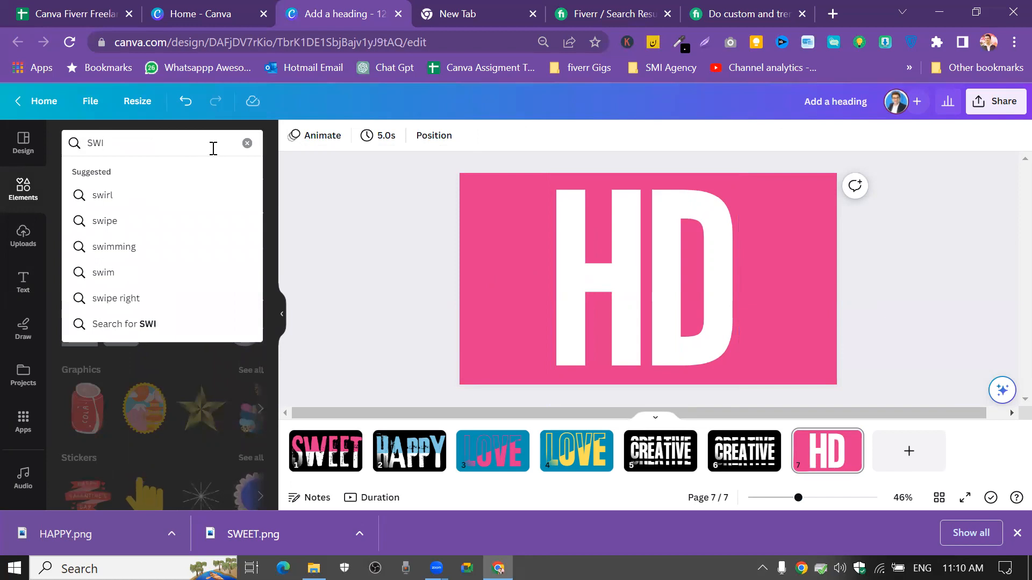
text(RL)
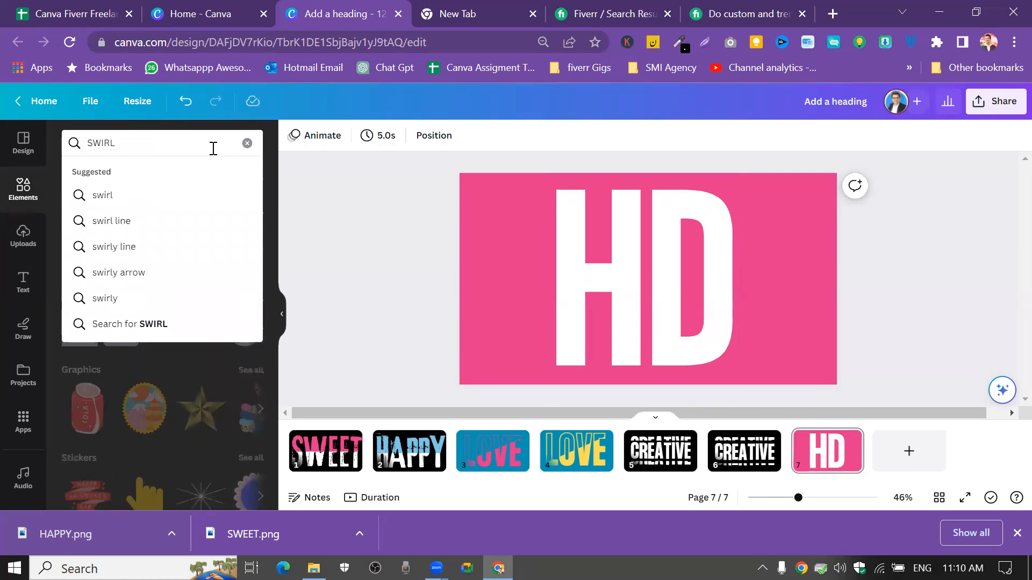
text( LIN)
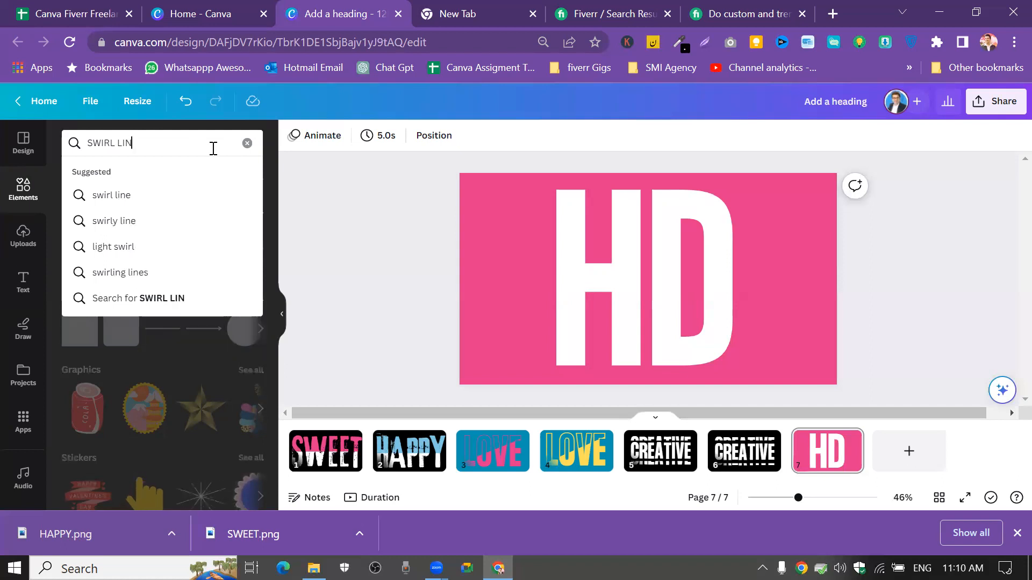
text(E)
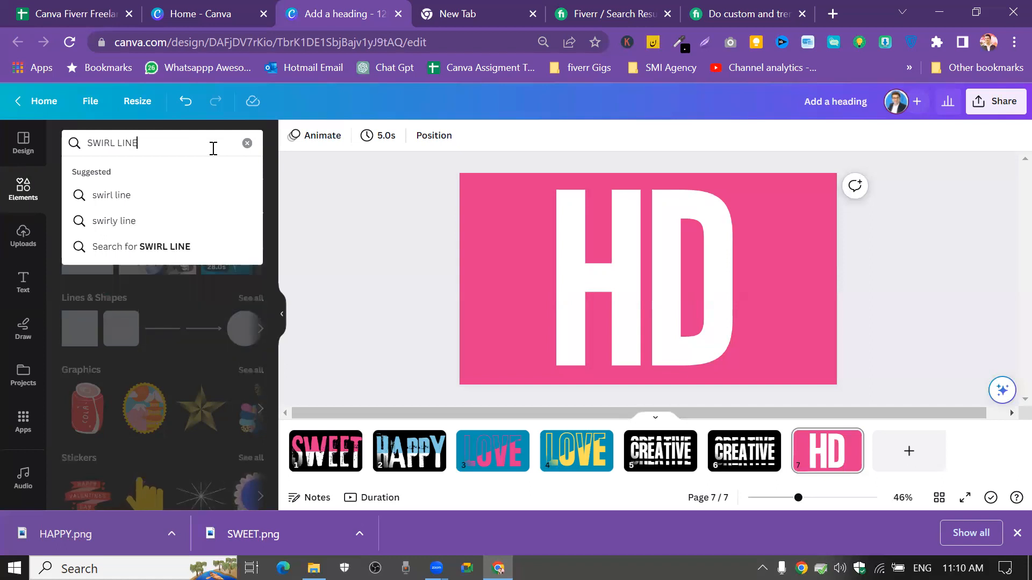
key(Return)
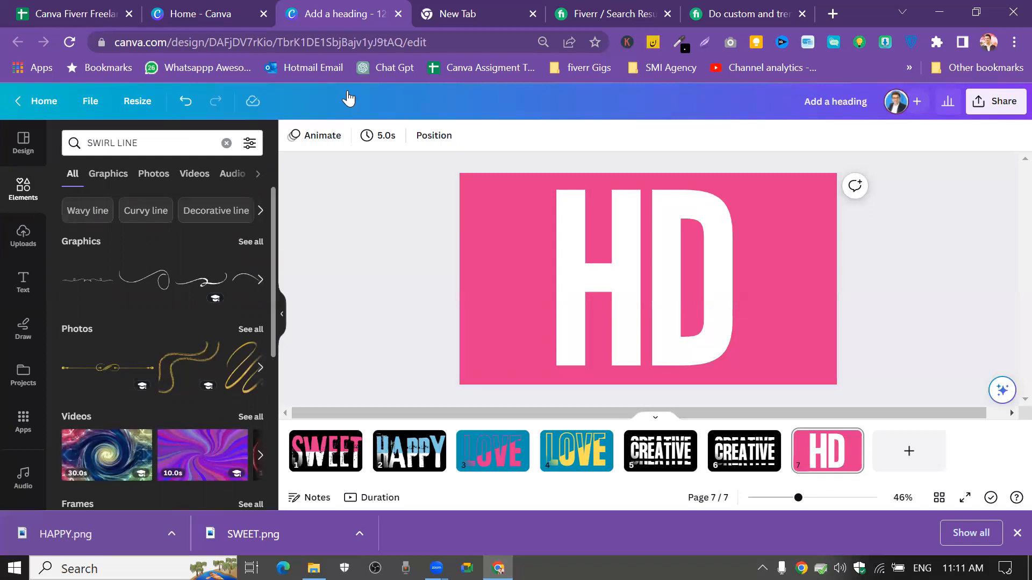
click(123, 184)
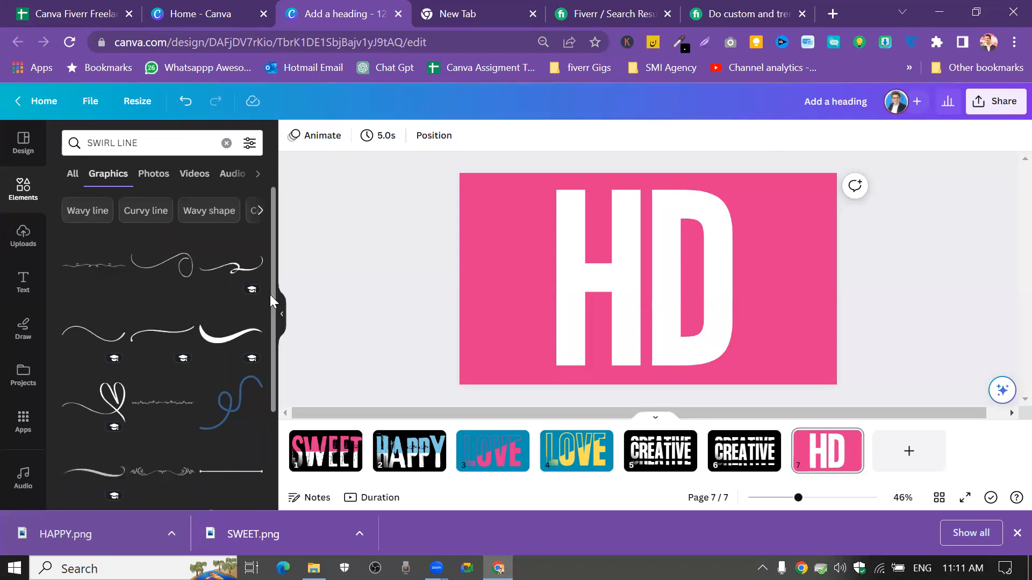
click(94, 484)
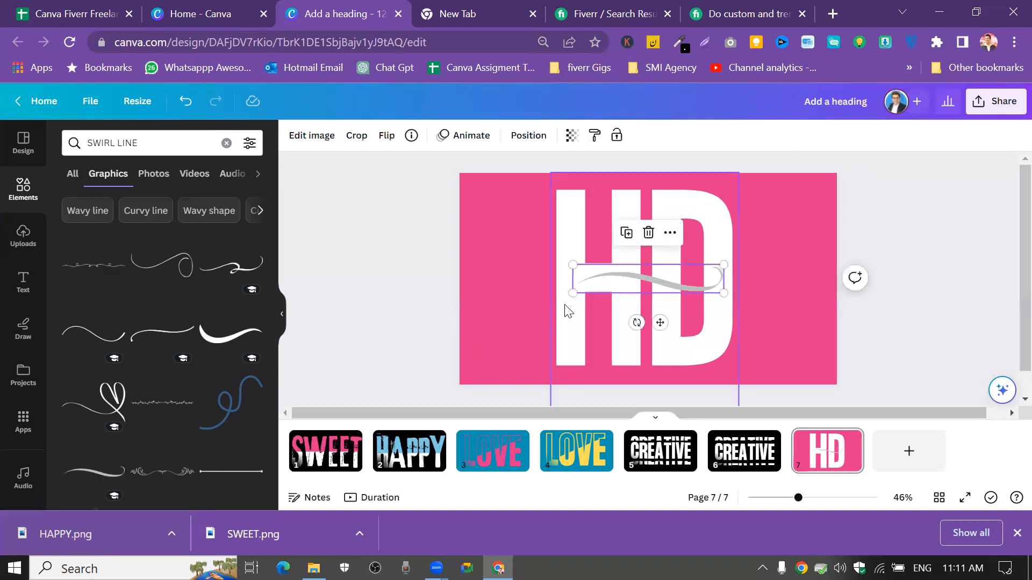
Enlarge the grey swirl until it extends past both sides of the HD letters and position it across their middle
drag(572, 264, 488, 288)
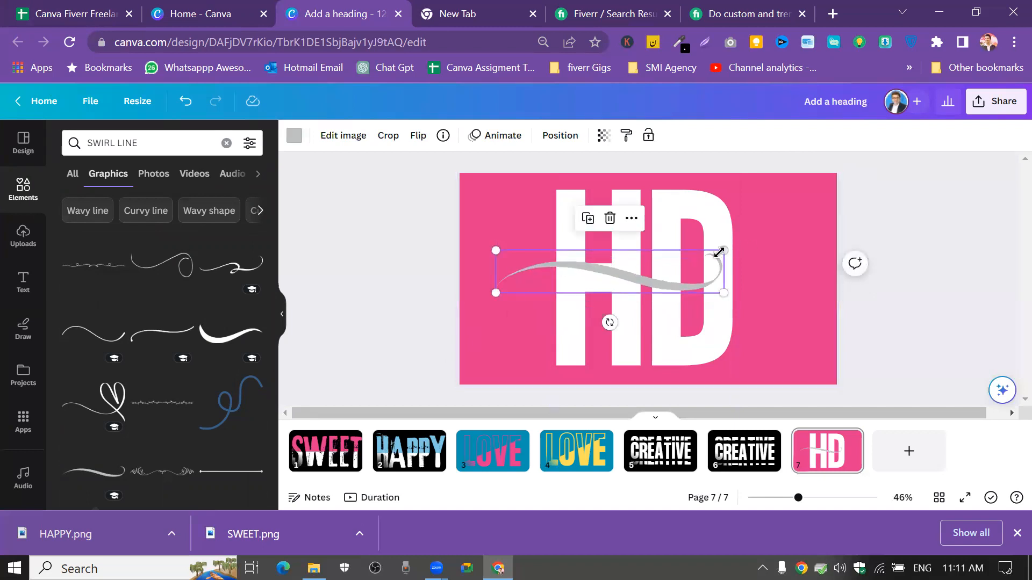
click(695, 263)
click(720, 259)
drag(724, 251, 796, 225)
drag(640, 262, 627, 273)
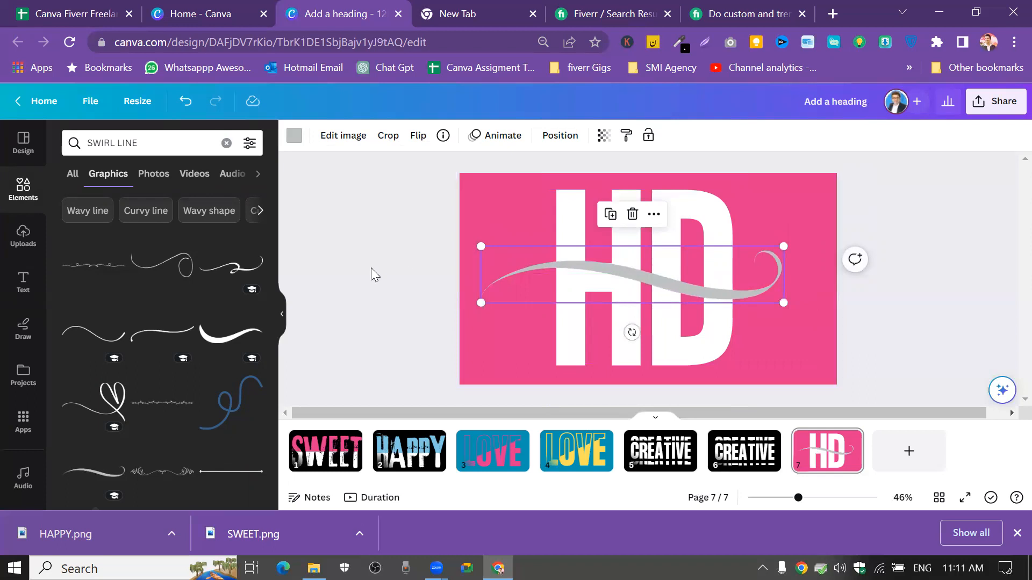
scroll(271, 311, down, 10)
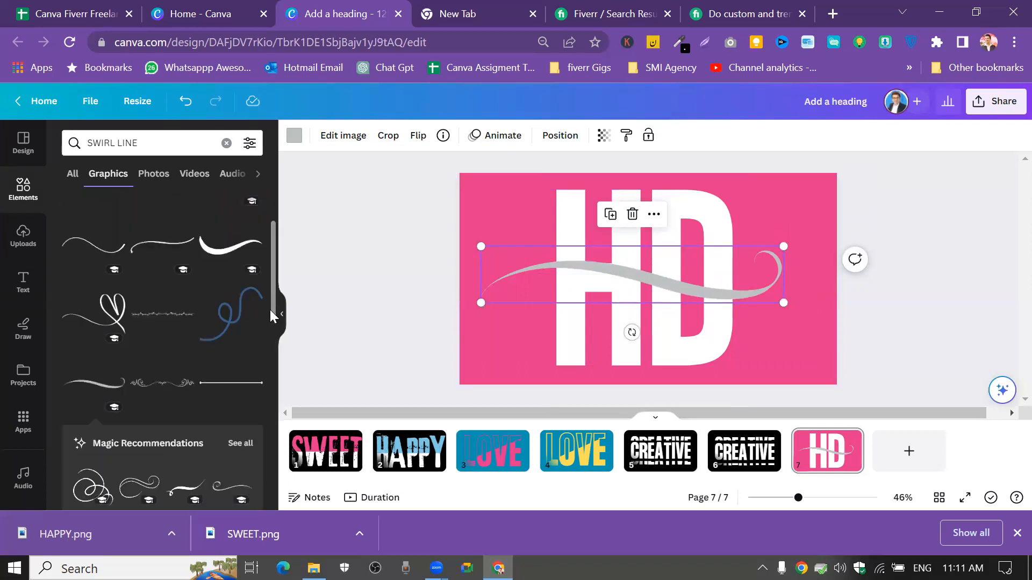
scroll(270, 311, up, 3)
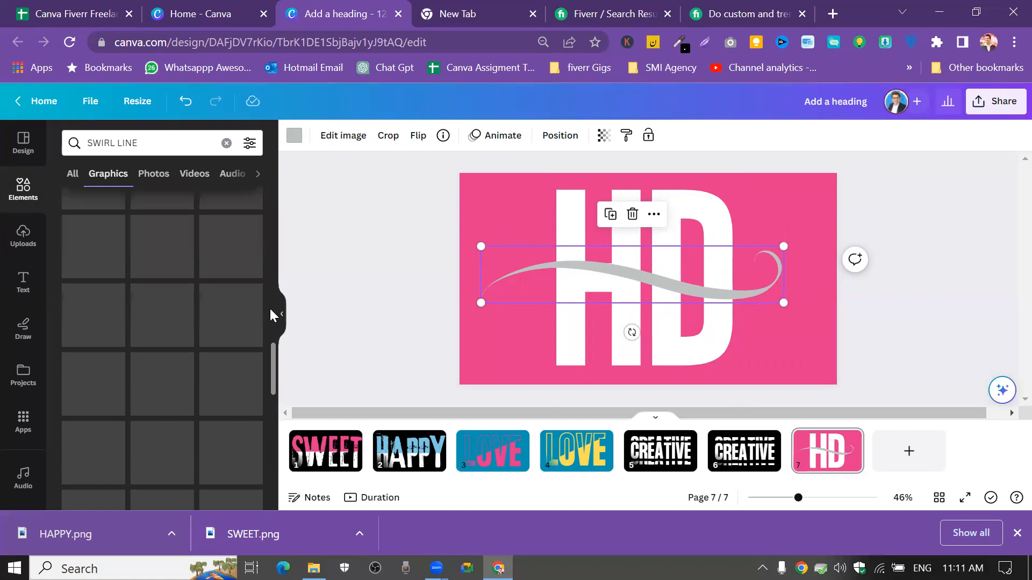
drag(272, 322, 284, 172)
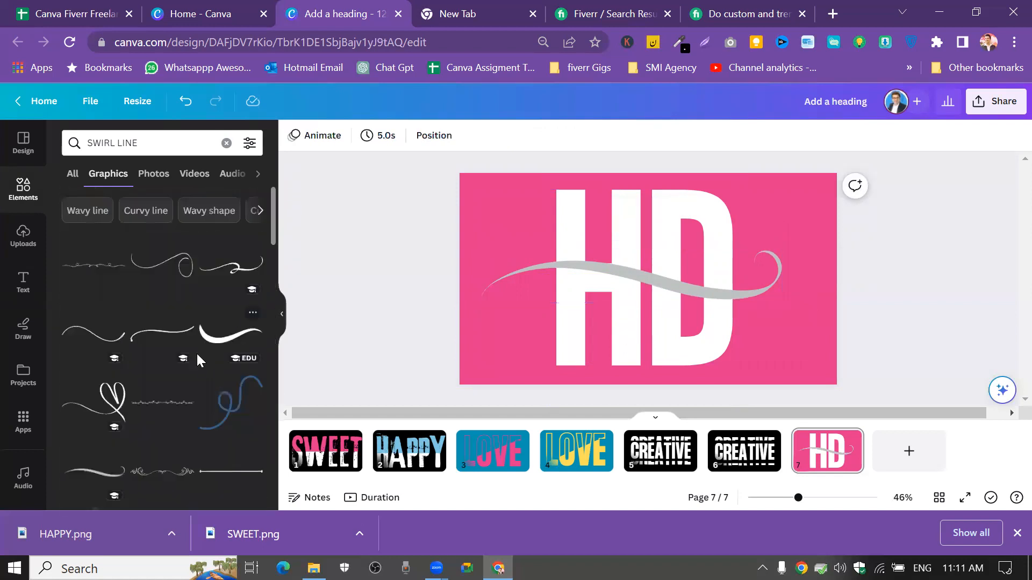
click(87, 342)
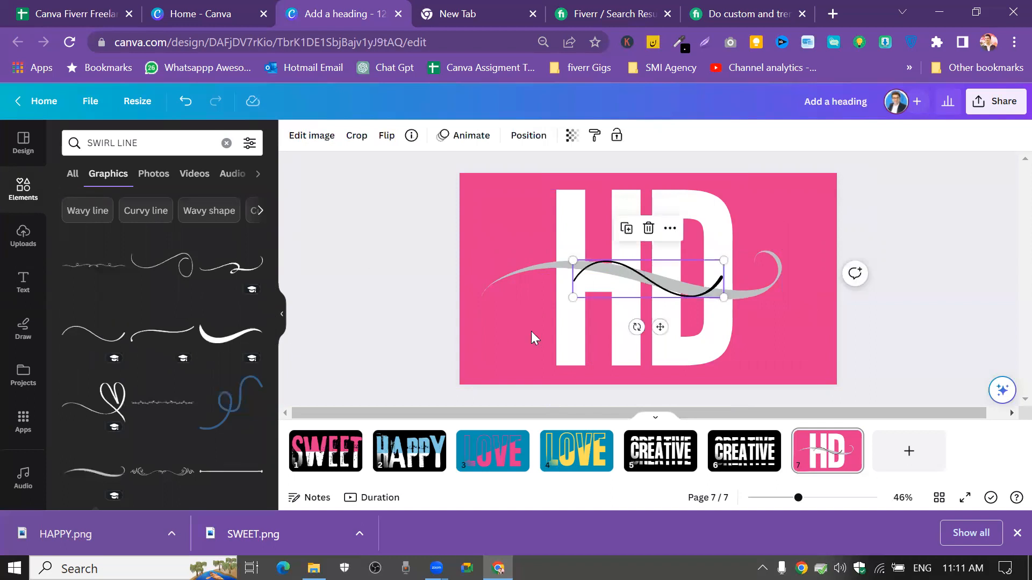
click(649, 228)
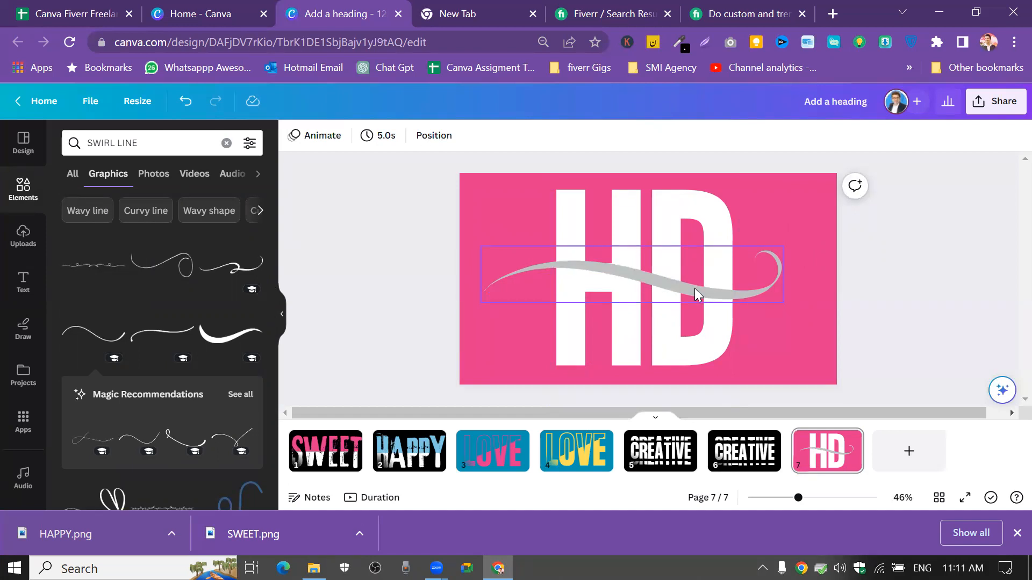
Recolour the grey swirl in the pink document colour so it cuts through the HD letters
click(586, 278)
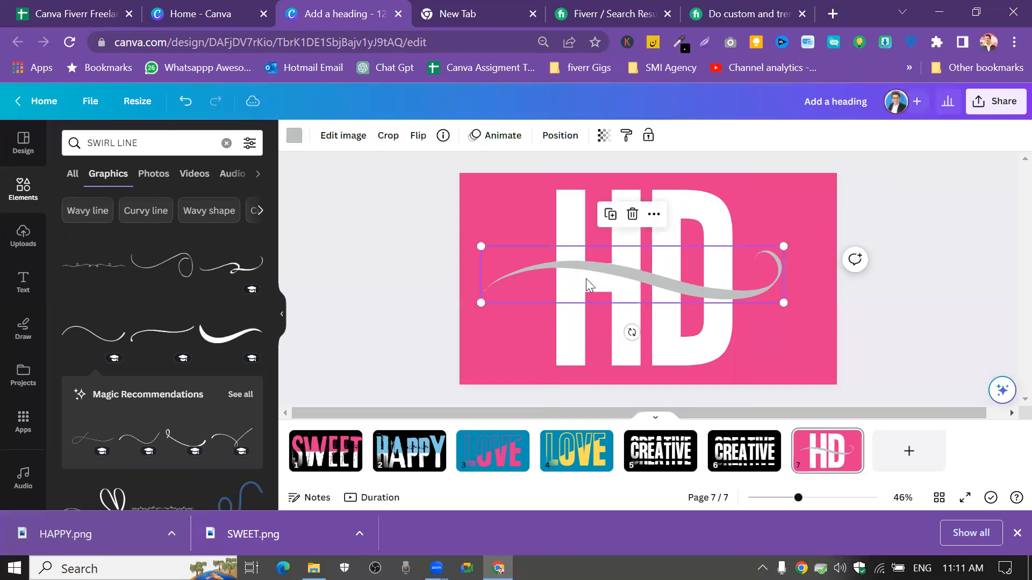
click(294, 135)
click(248, 214)
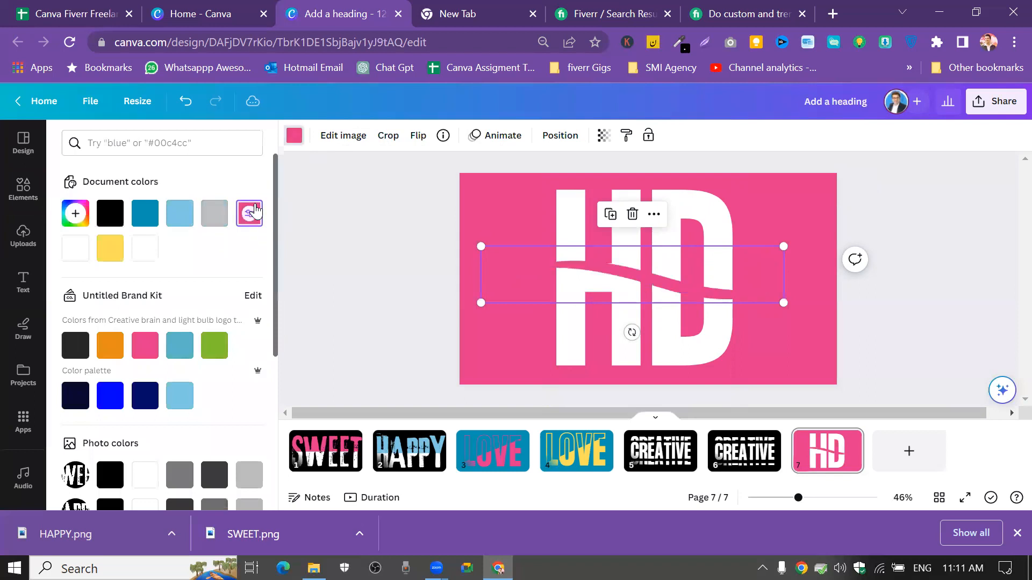
click(335, 205)
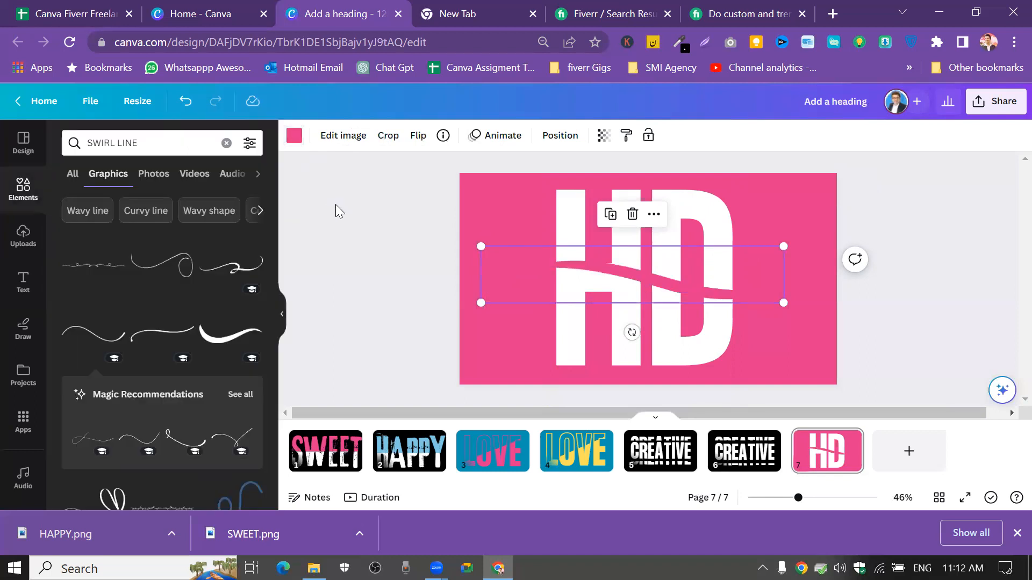
click(336, 205)
Enlarge the pink swirl to nearly the full page width and reposition it across the middle of HD
mouse_move(692, 293)
mouse_down()
mouse_move(651, 285)
mouse_move(674, 290)
mouse_up()
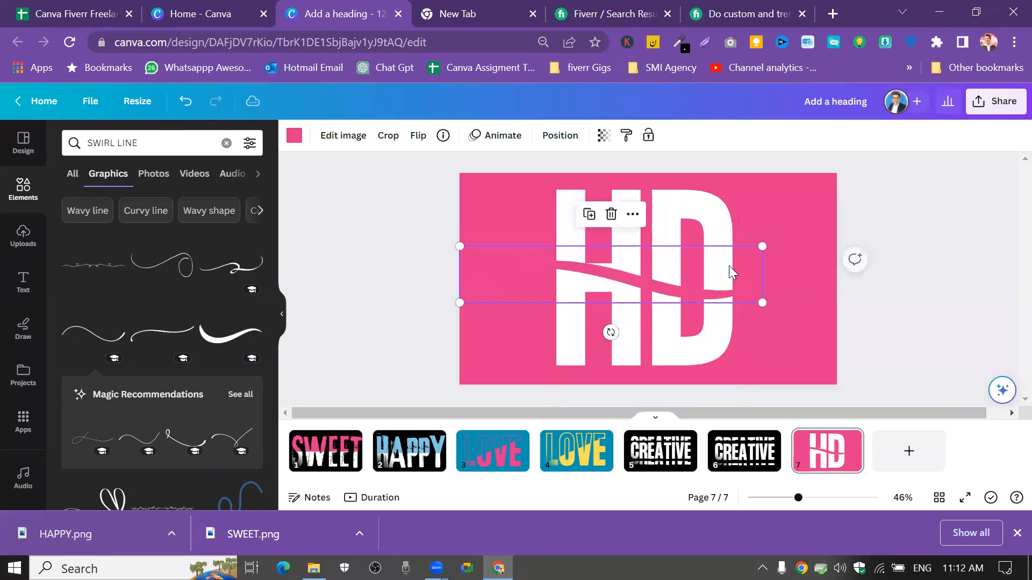
drag(772, 236, 794, 221)
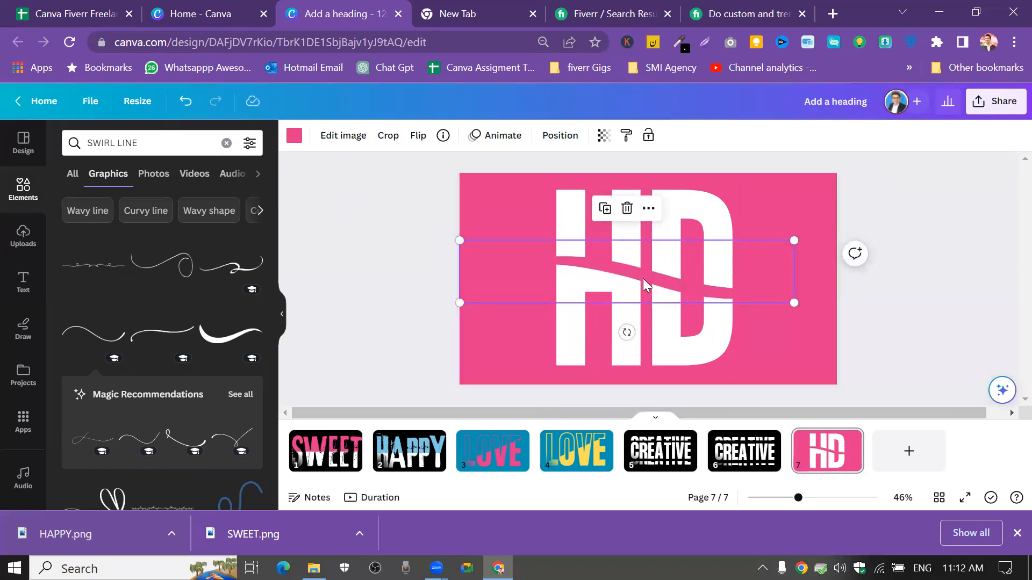
drag(643, 281, 644, 274)
drag(794, 302, 804, 304)
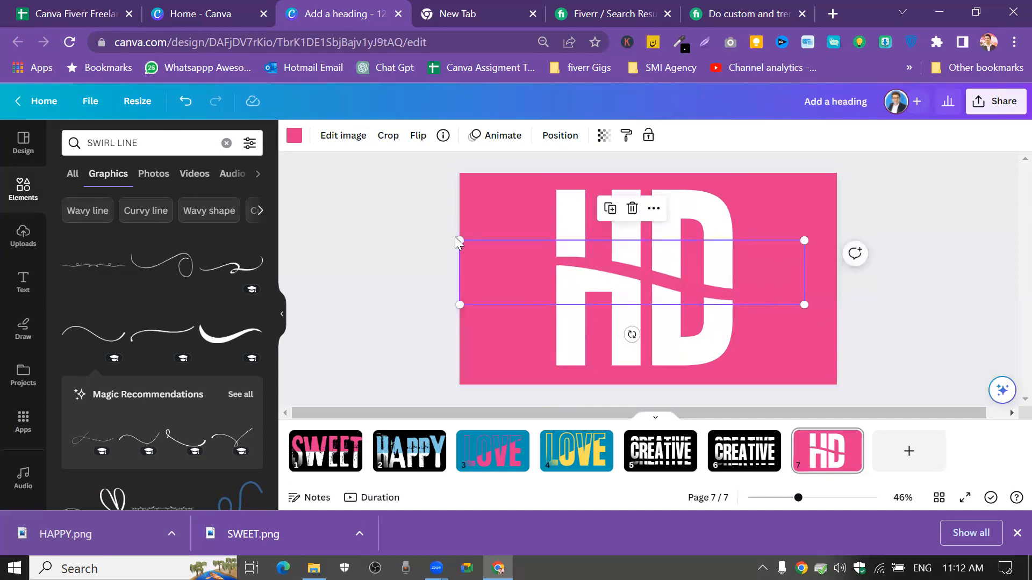
drag(459, 240, 444, 237)
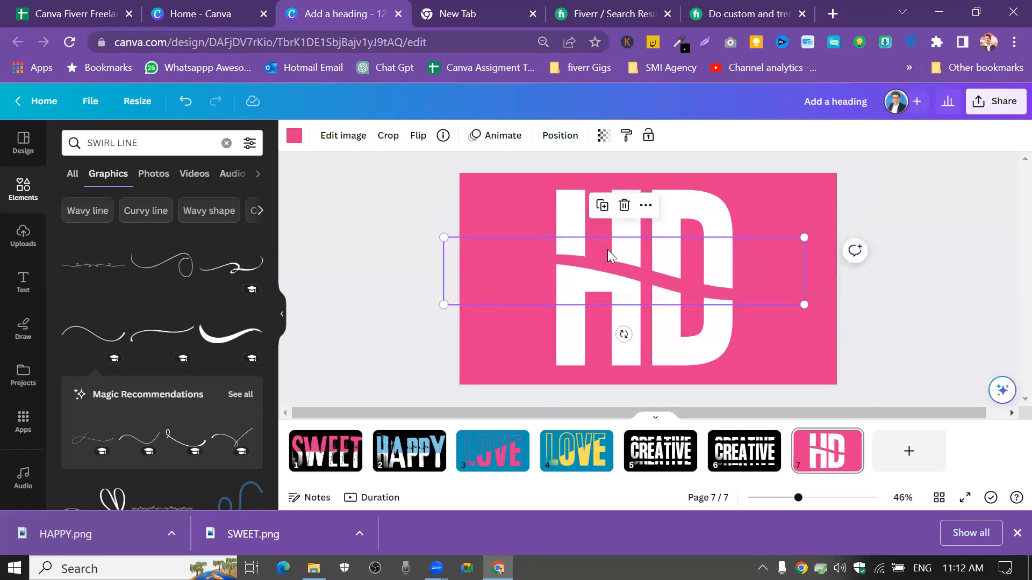
Duplicate the pink swirl, recolour the copy white, and place it slightly below the pink cut across HD
click(601, 207)
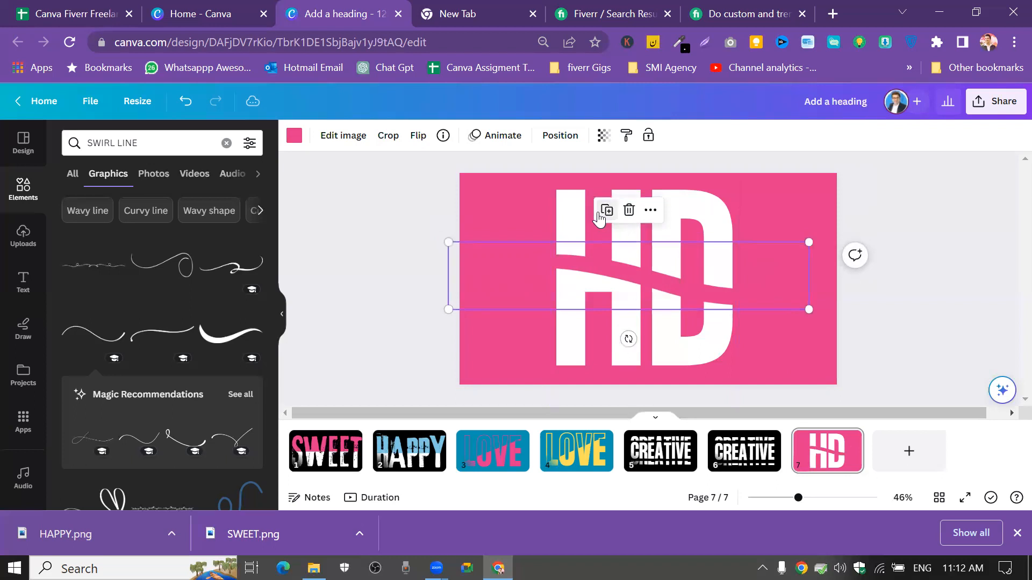
click(293, 135)
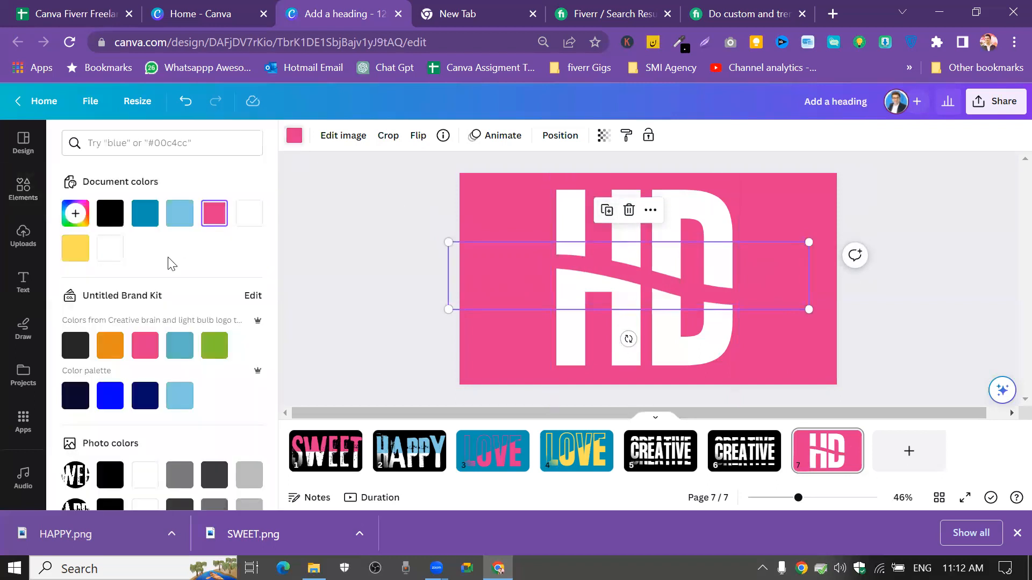
click(144, 475)
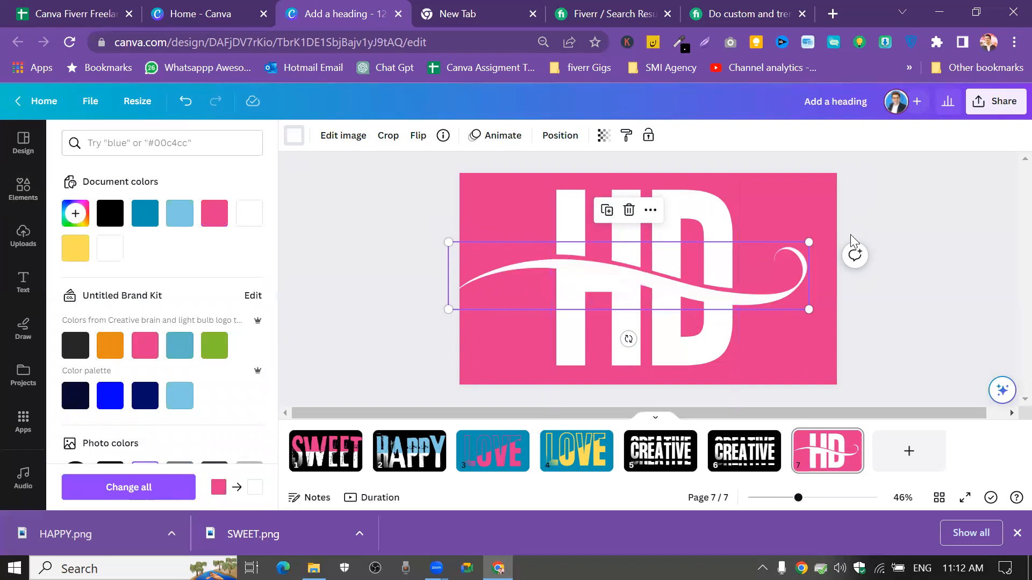
click(714, 305)
drag(701, 295, 701, 296)
click(916, 219)
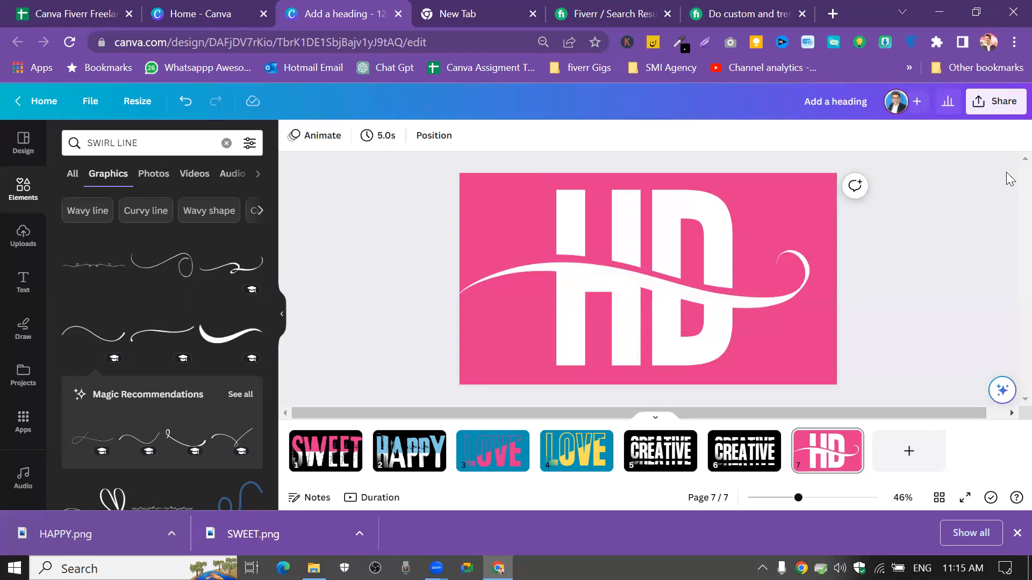
Add an eighth page and set its background to the black-to-blue default gradient
click(912, 451)
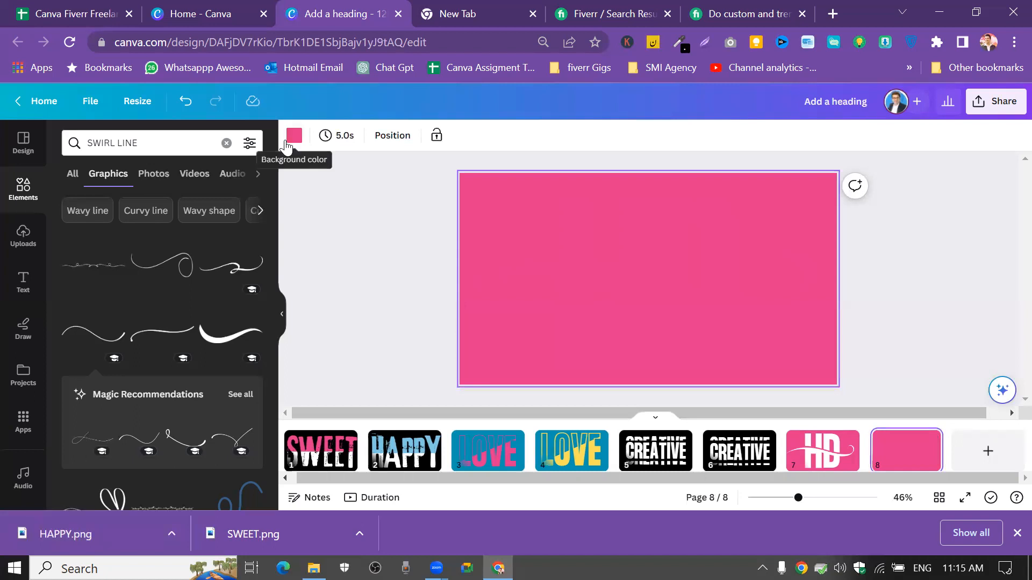
click(319, 141)
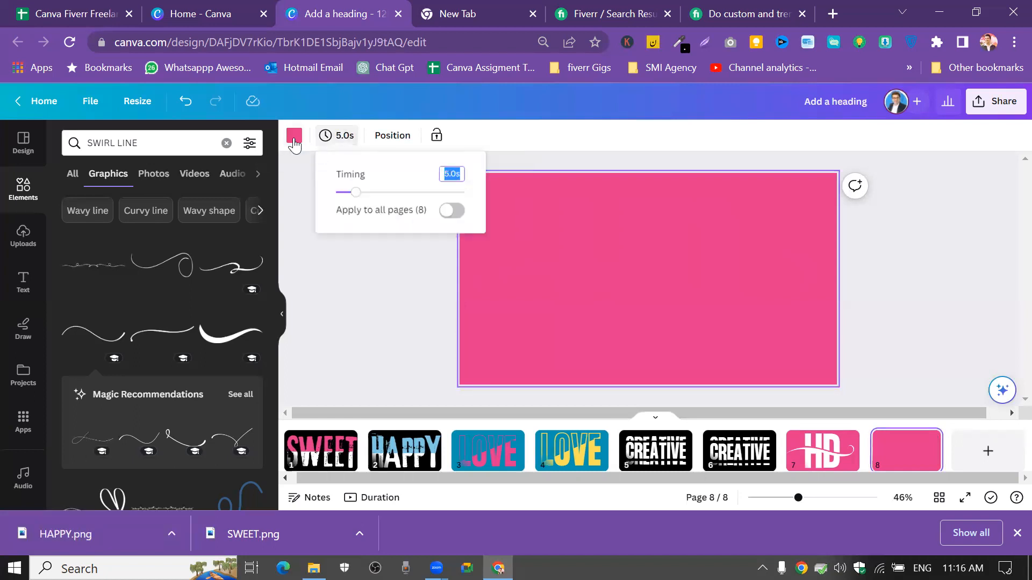
click(294, 138)
scroll(227, 290, down, 2)
scroll(223, 290, up, 2)
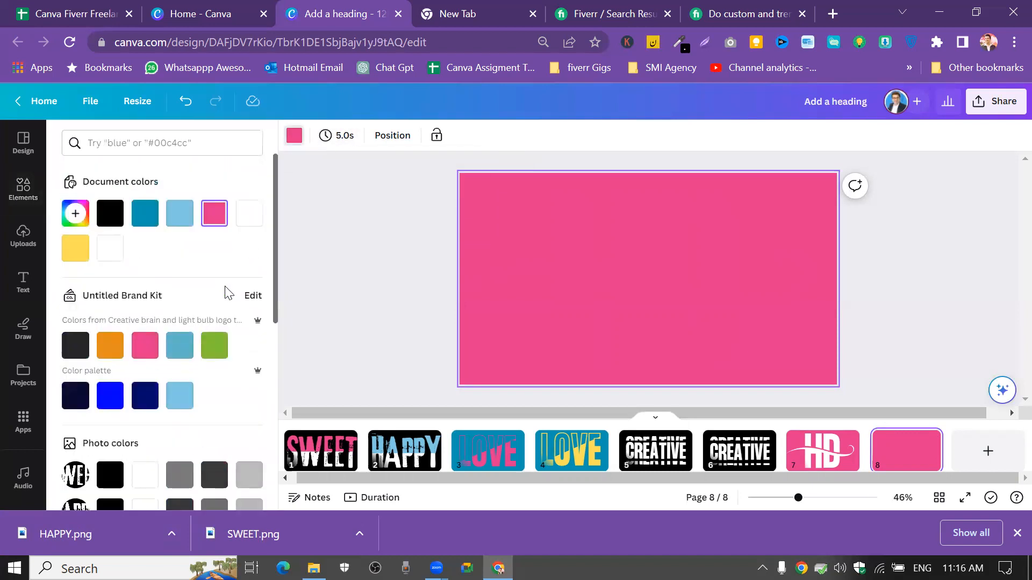
scroll(223, 293, down, 7)
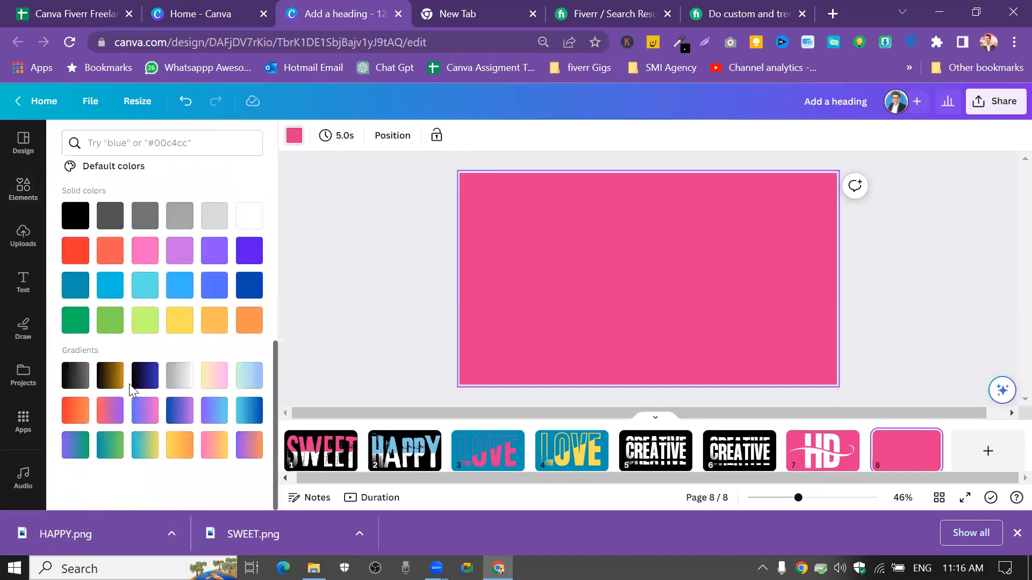
click(141, 376)
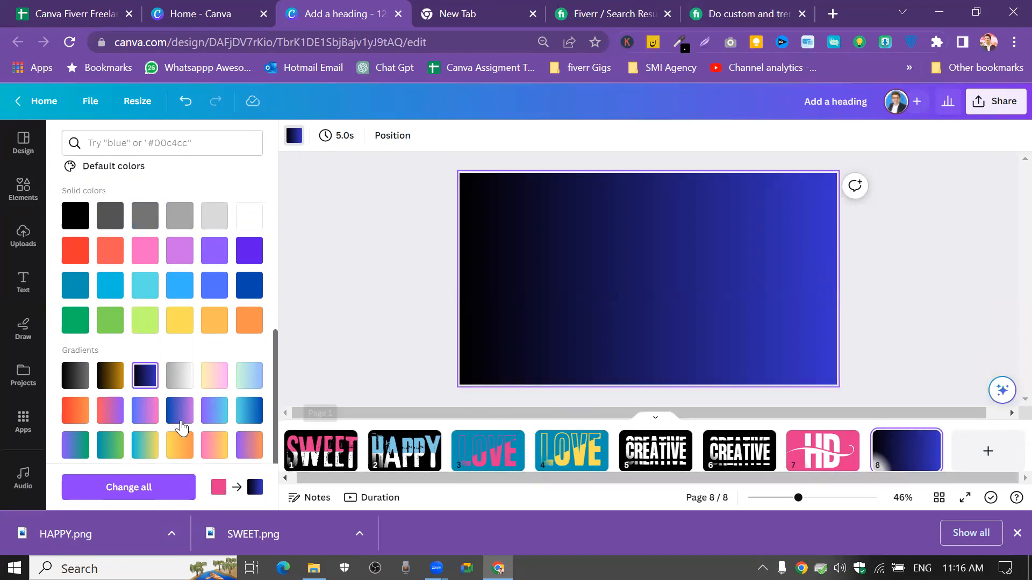
Add a heading text box to the gradient page
click(15, 276)
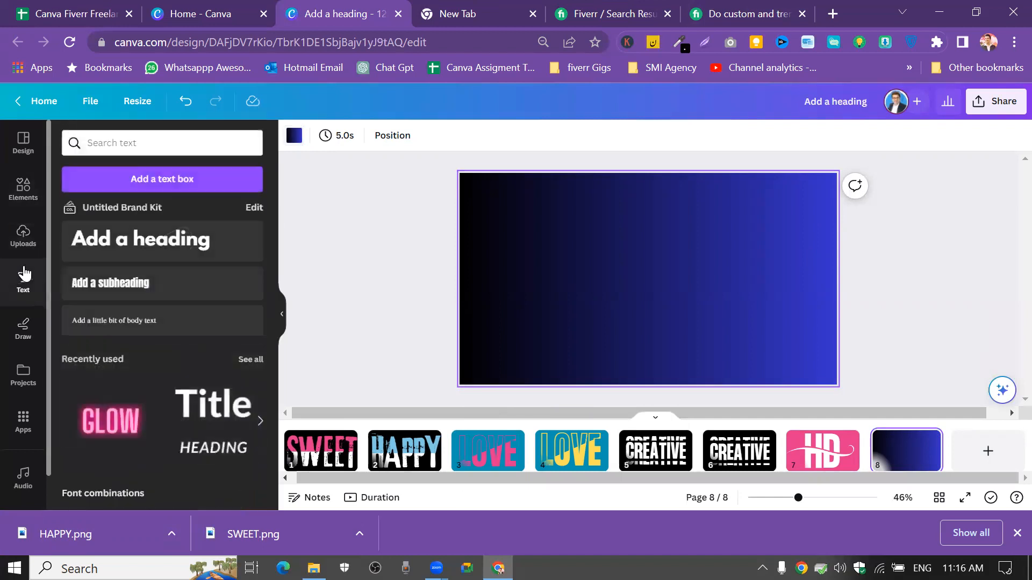
click(144, 250)
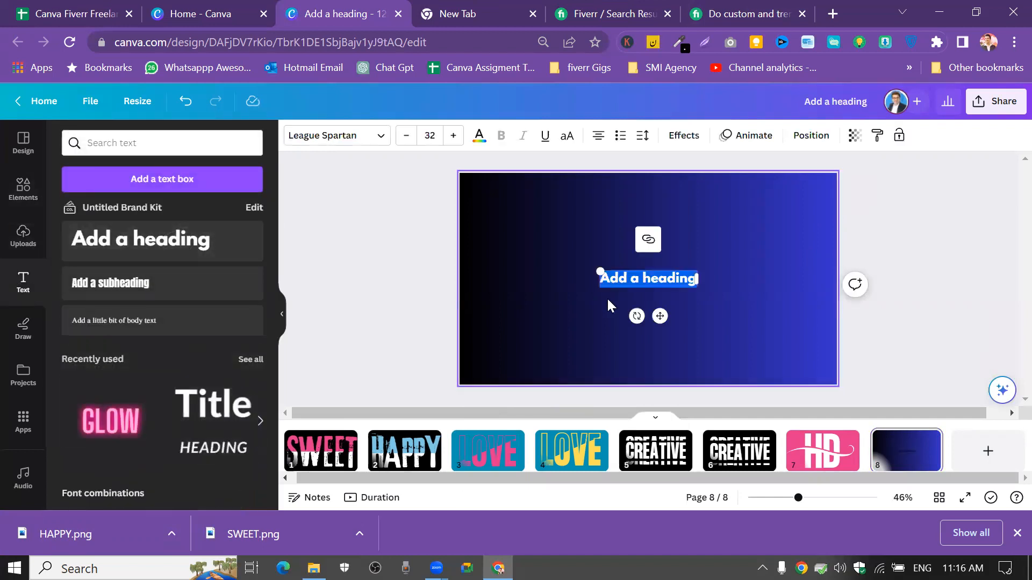
Replace the placeholder heading on page 8 with the letter D and enlarge it to font size 232
key(BackSpace)
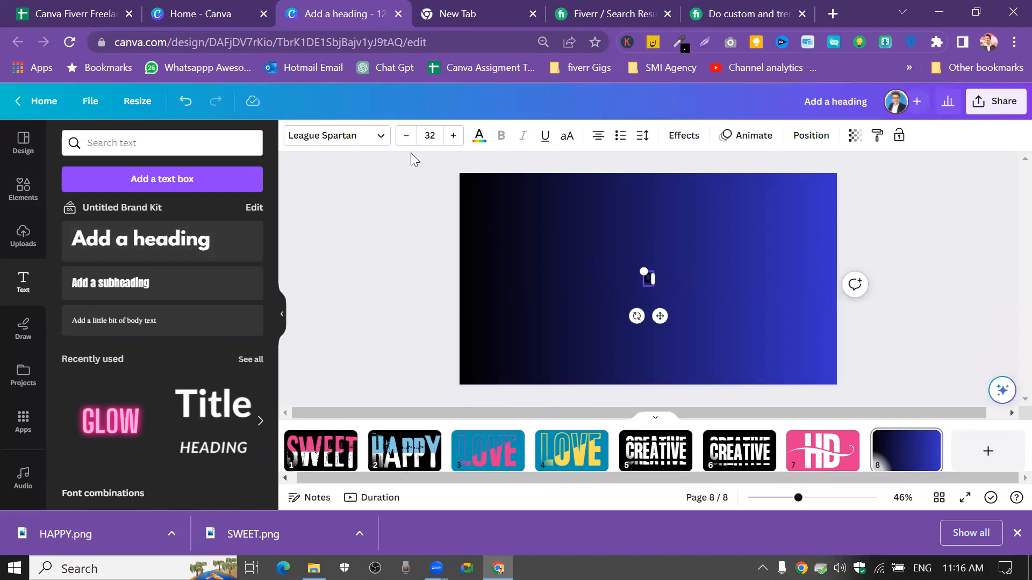
click(479, 136)
click(248, 215)
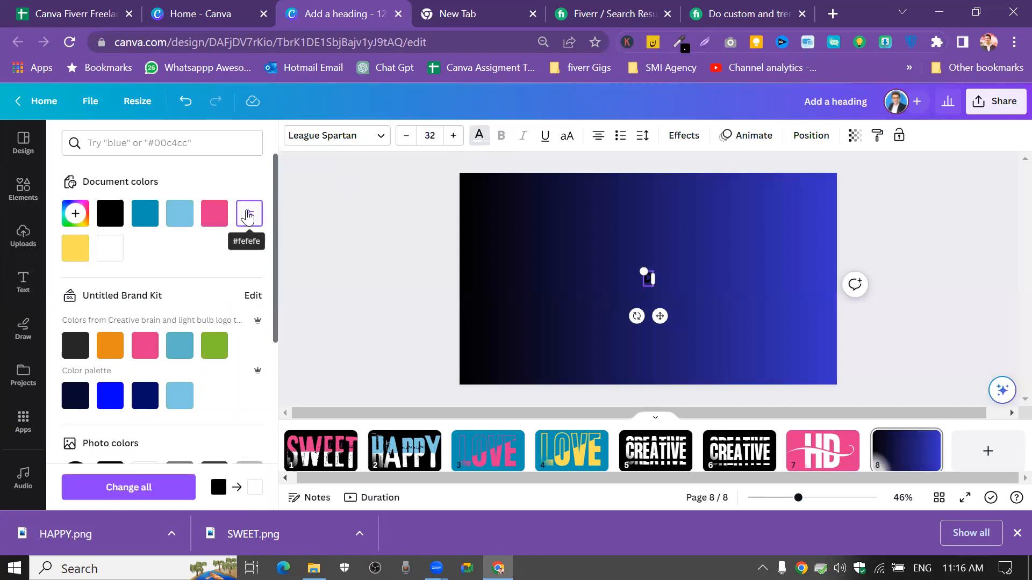
click(336, 229)
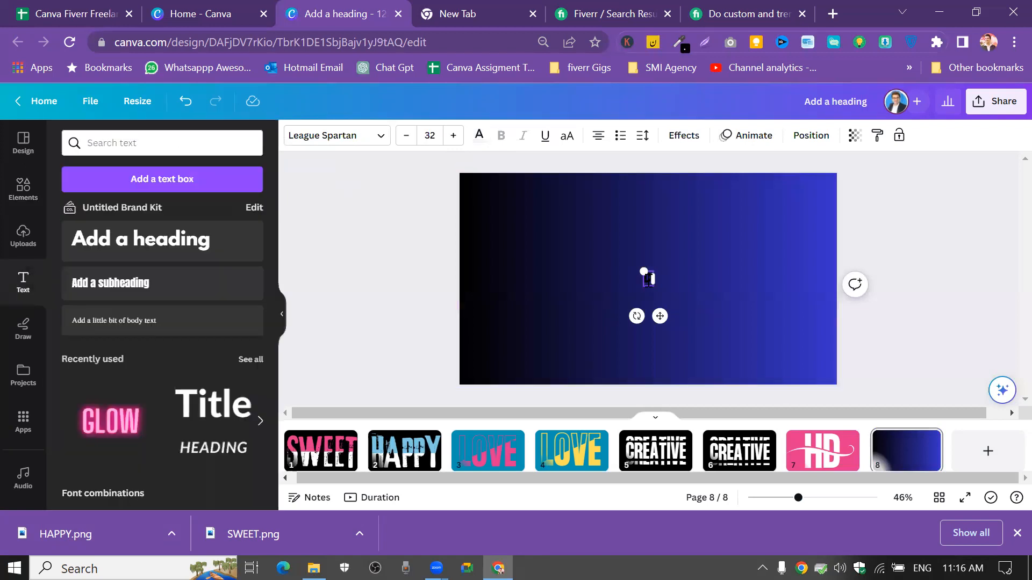
drag(644, 271, 586, 179)
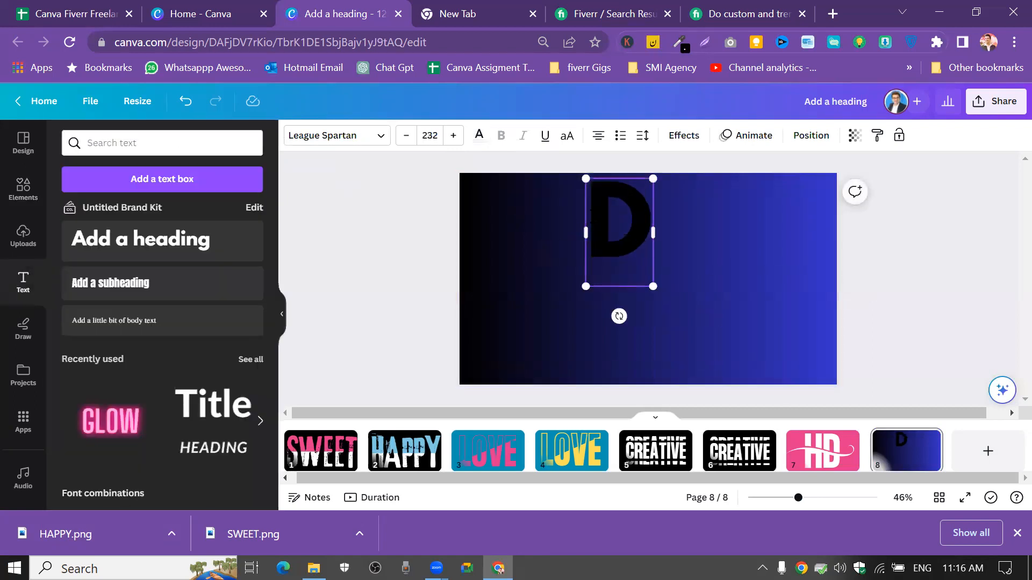
Recolour the letter D white
double_click(640, 215)
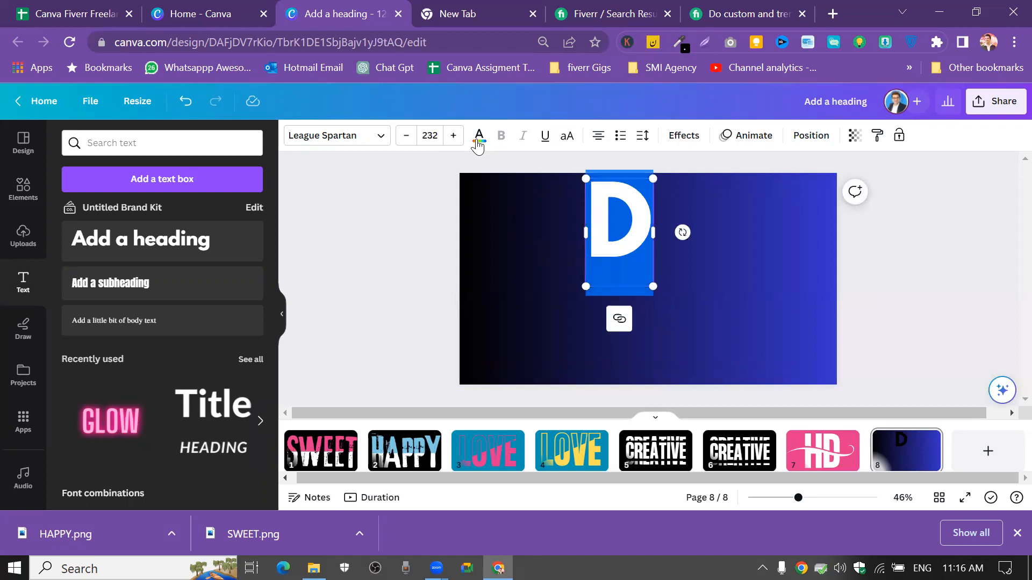
click(477, 140)
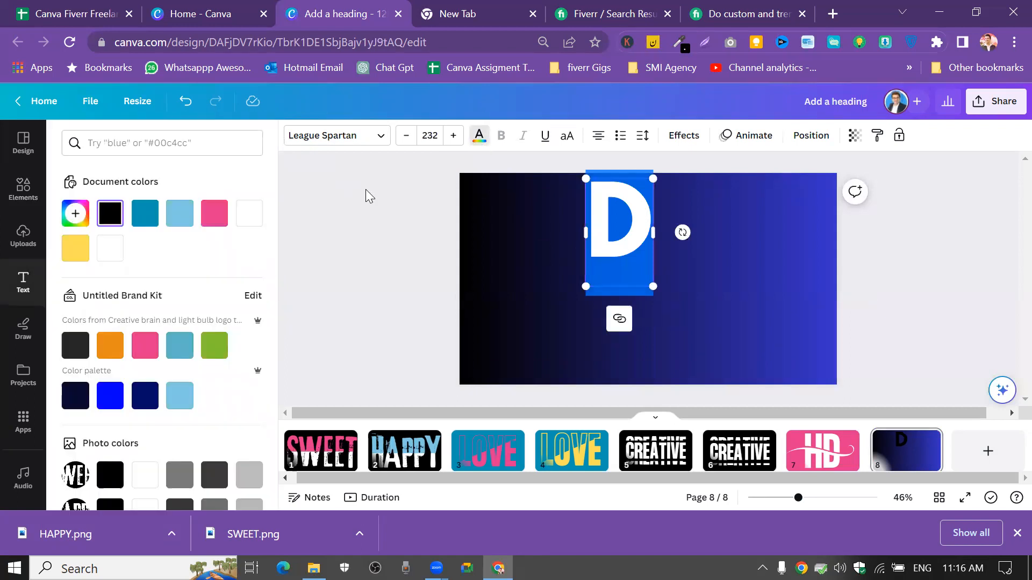
click(240, 217)
Try the Formula Bold font on the letter D and switch it back to League Spartan
click(376, 137)
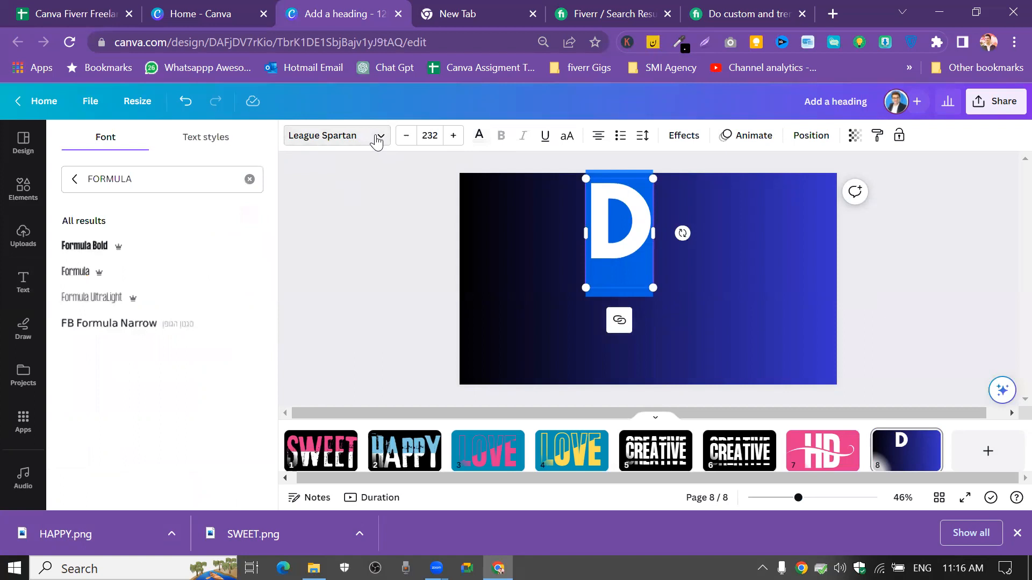
click(186, 247)
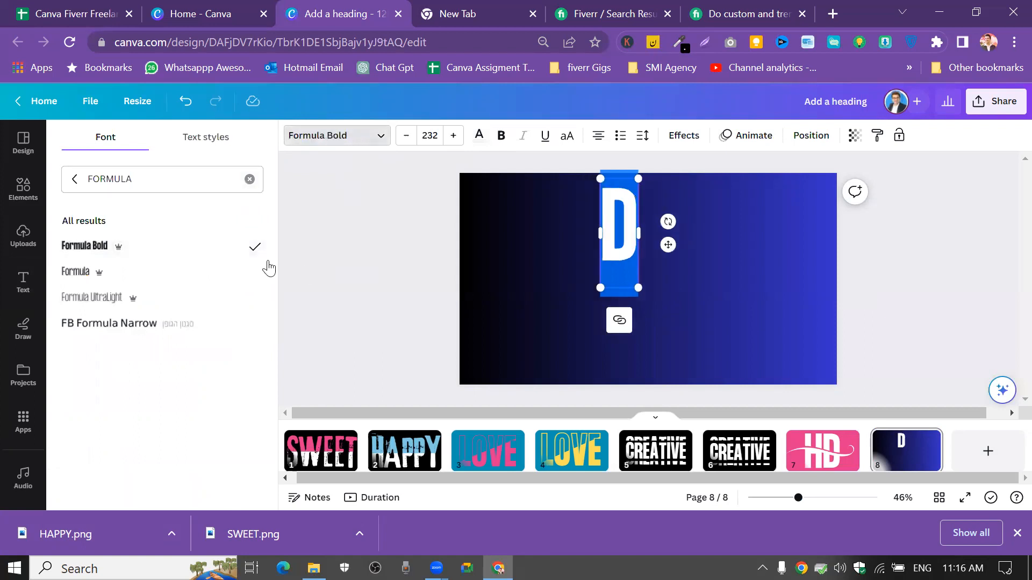
click(74, 177)
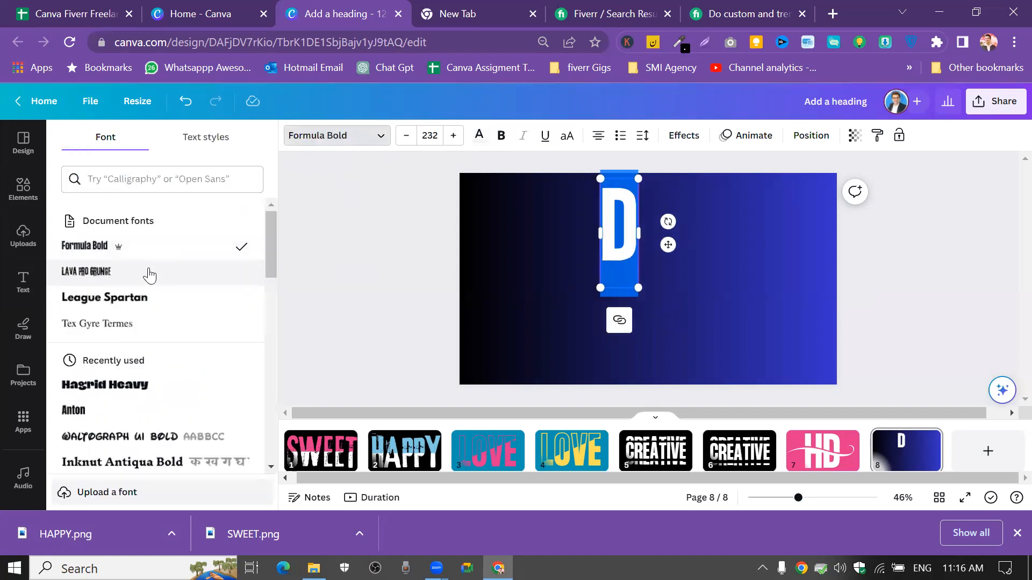
click(150, 299)
Enlarge the letter D to font size 535 and place it near the centre of the page
drag(647, 291, 773, 431)
click(948, 229)
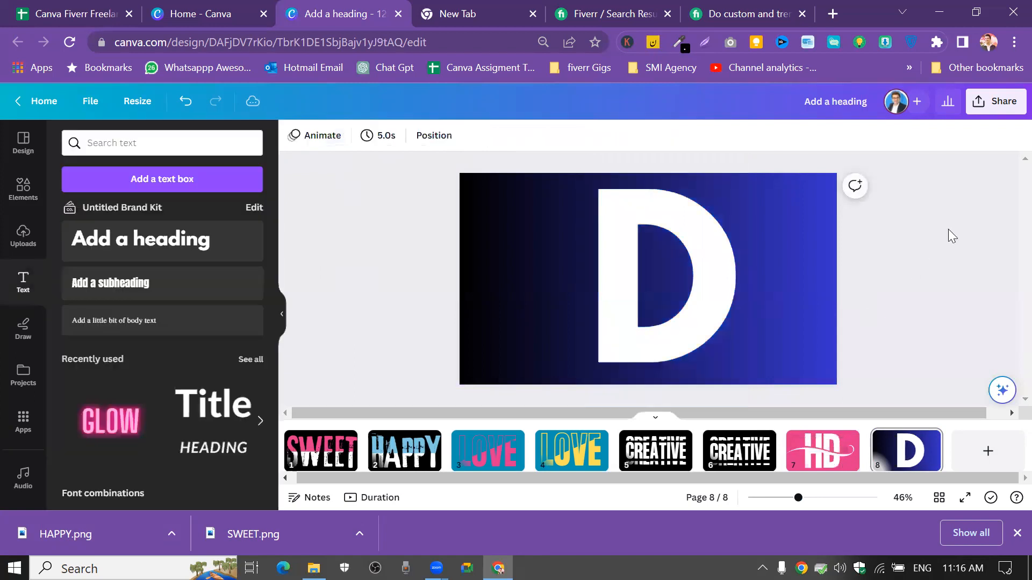
drag(679, 258, 628, 254)
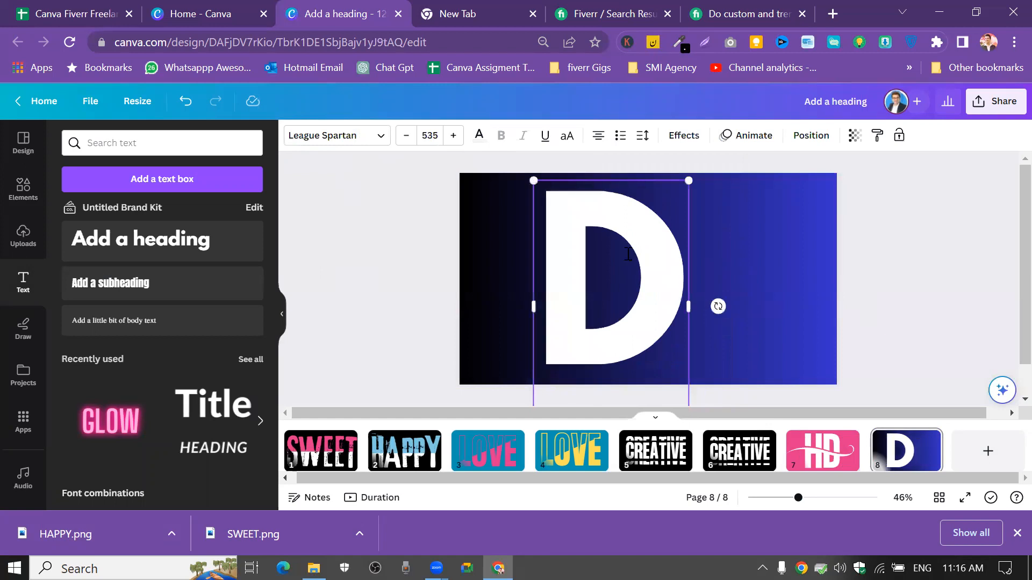
scroll(629, 253, down, 1)
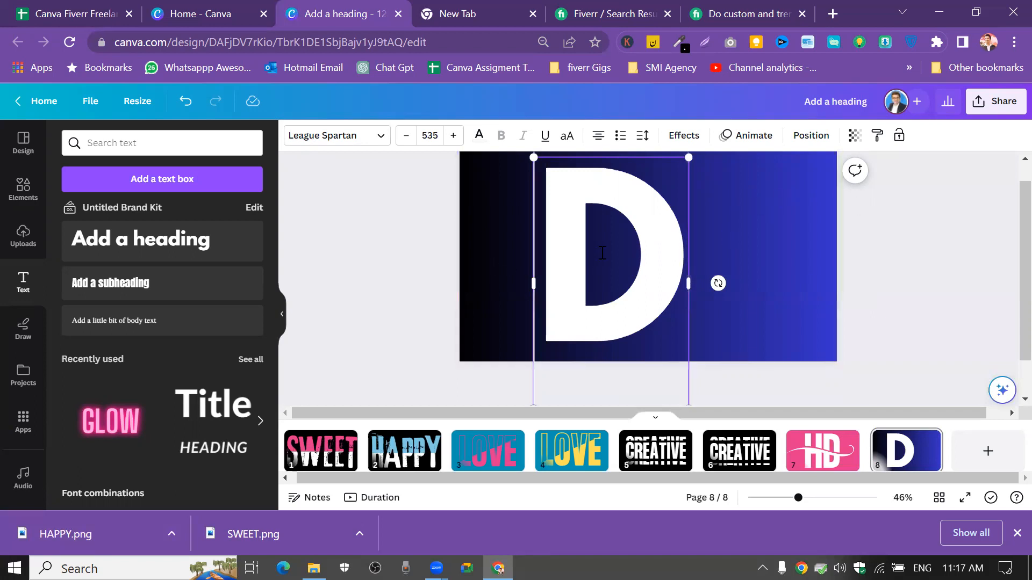
click(754, 215)
drag(601, 243, 628, 246)
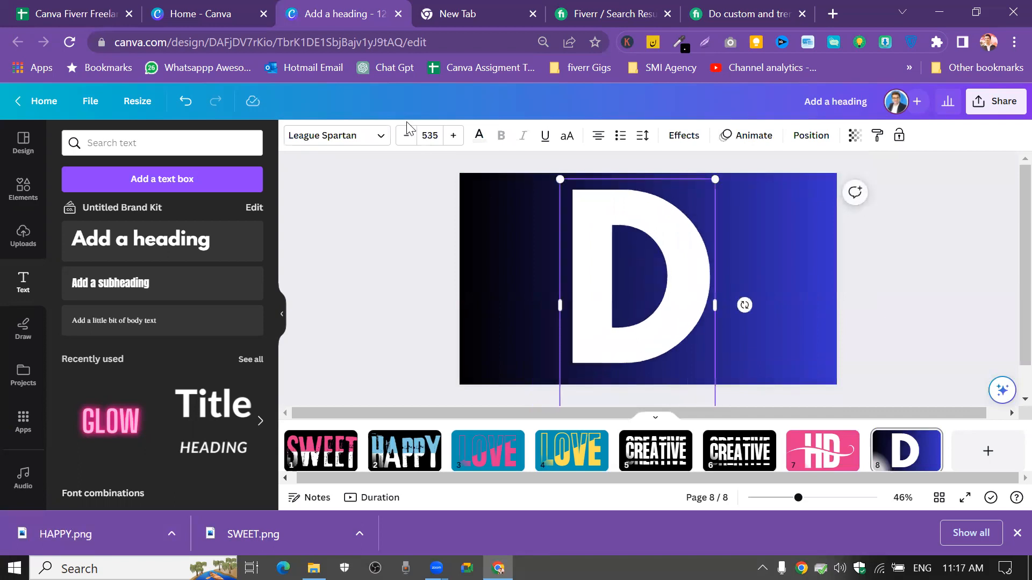
Recolour the letter D black and set the page background to white
click(478, 137)
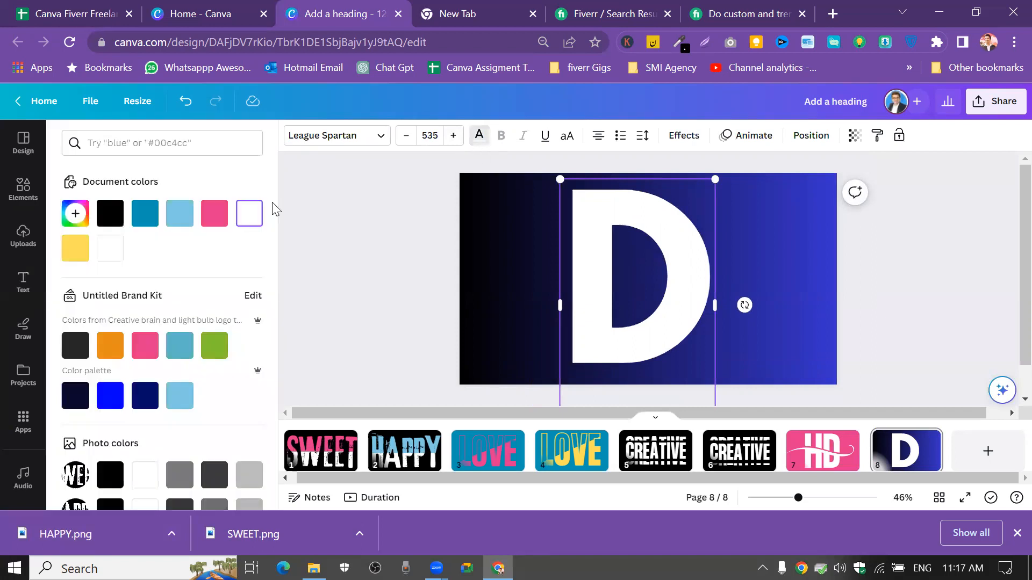
click(109, 213)
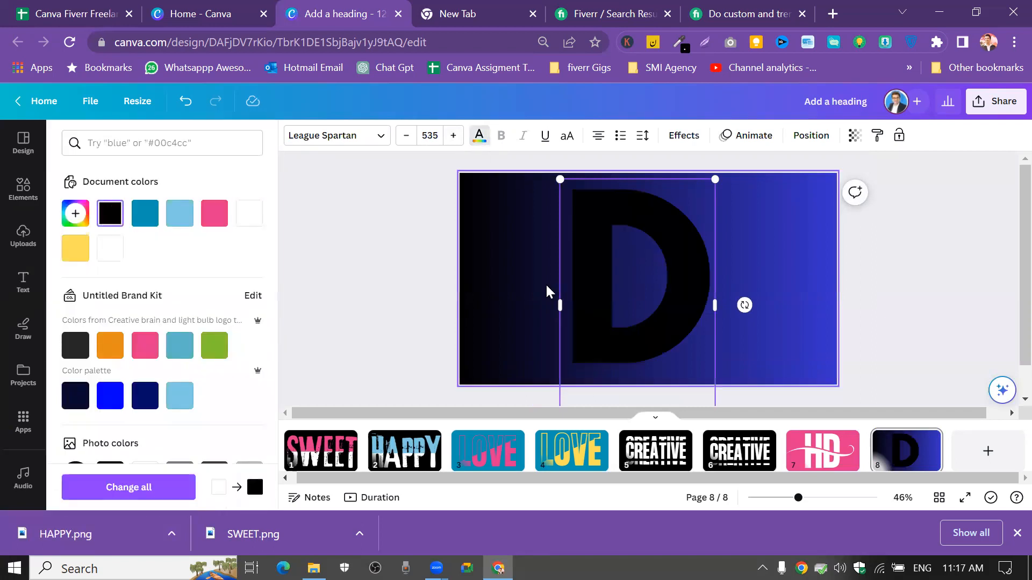
click(521, 280)
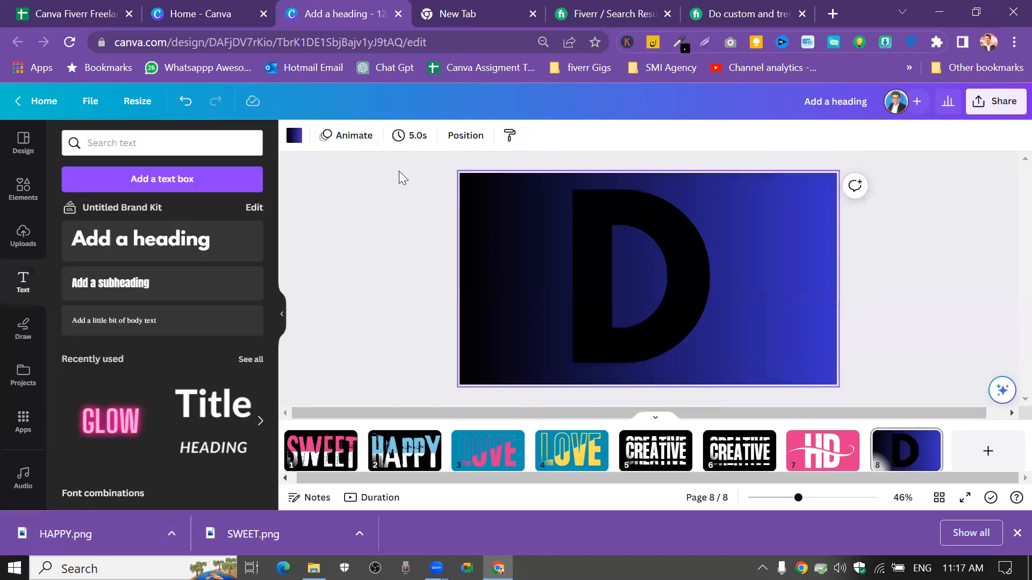
click(294, 137)
click(248, 213)
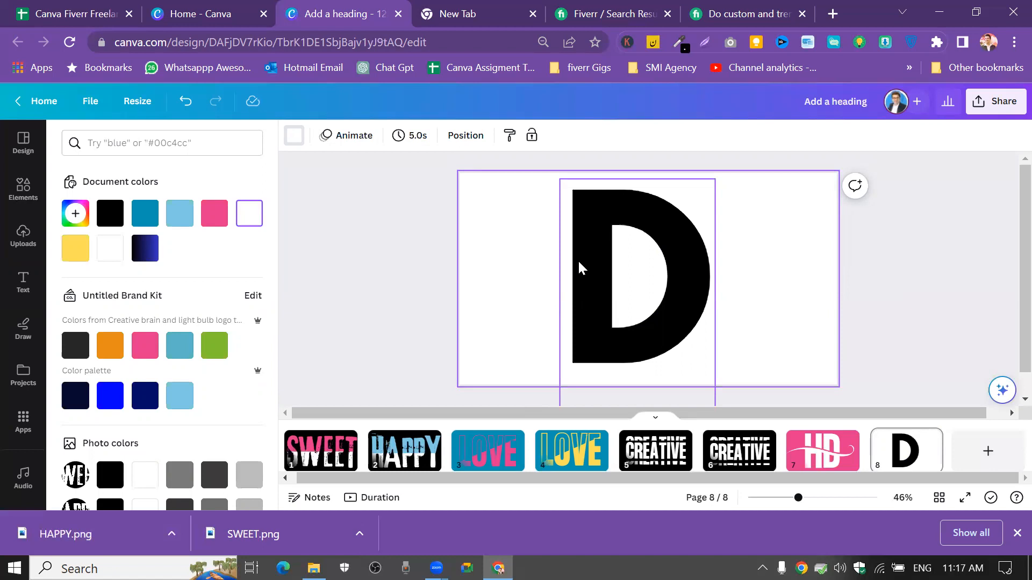
click(810, 263)
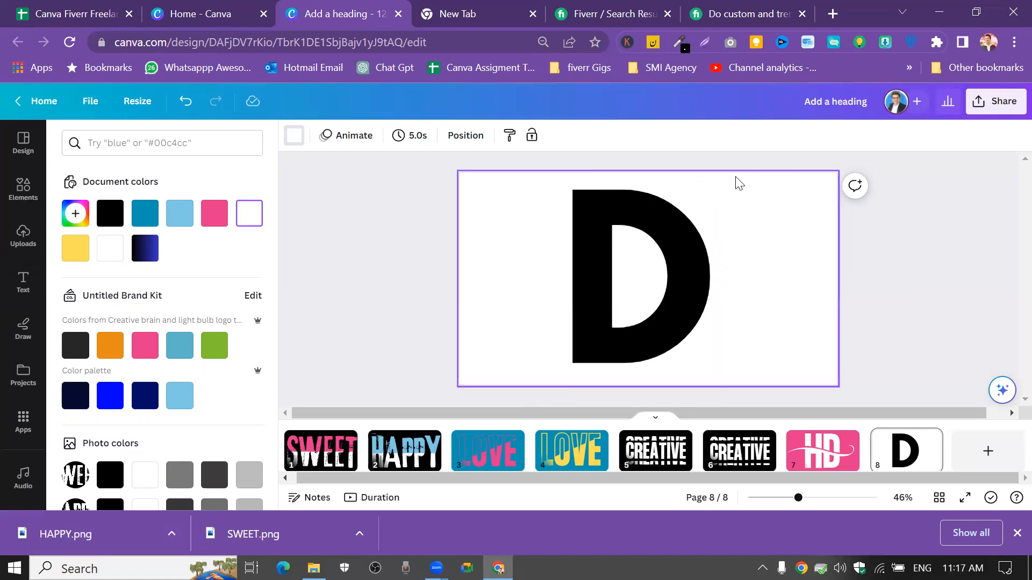
Configure a PNG download with a transparent background that includes only the current page, page 8
click(998, 103)
scroll(962, 408, down, 1)
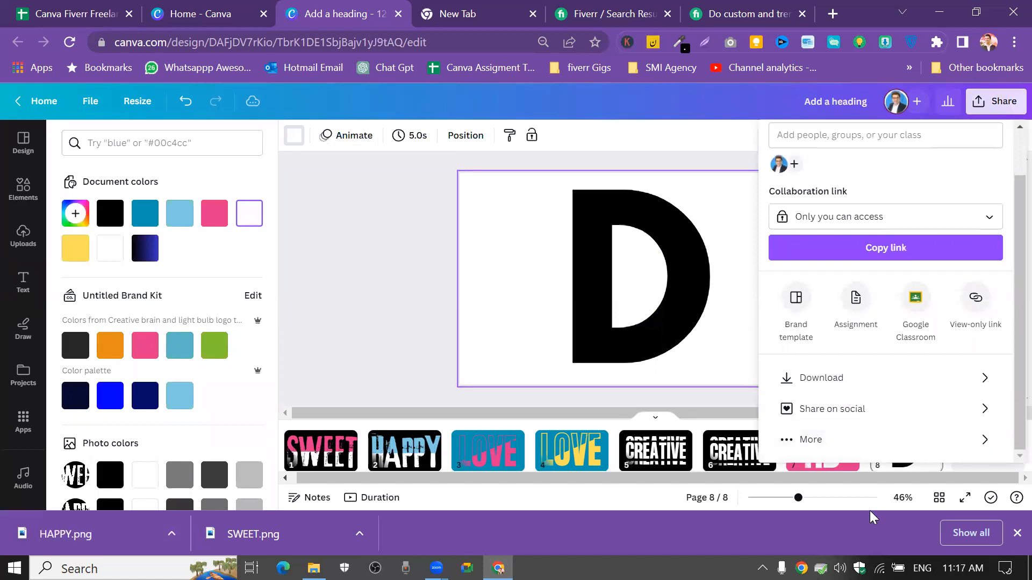
click(905, 381)
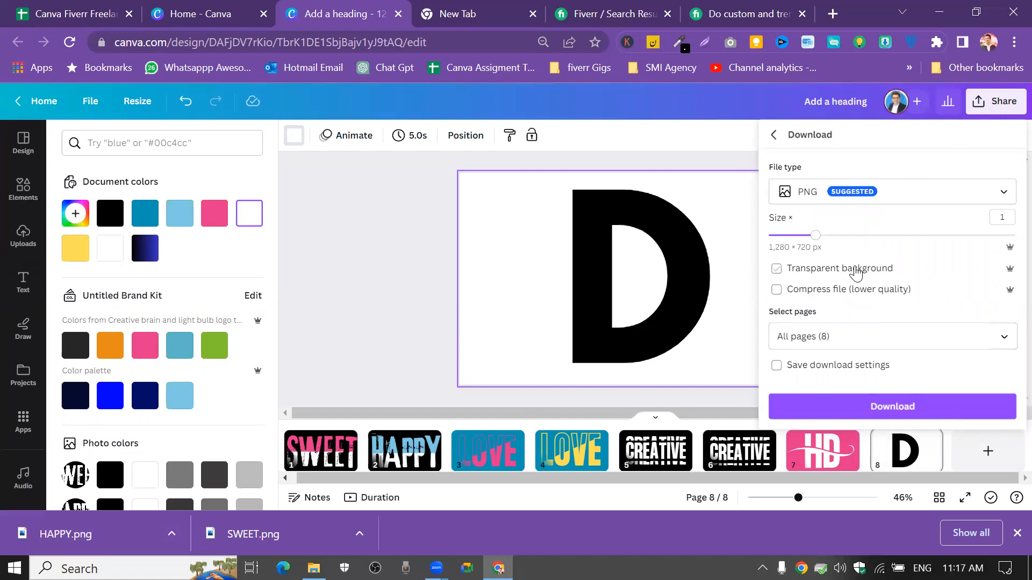
click(784, 274)
click(1004, 338)
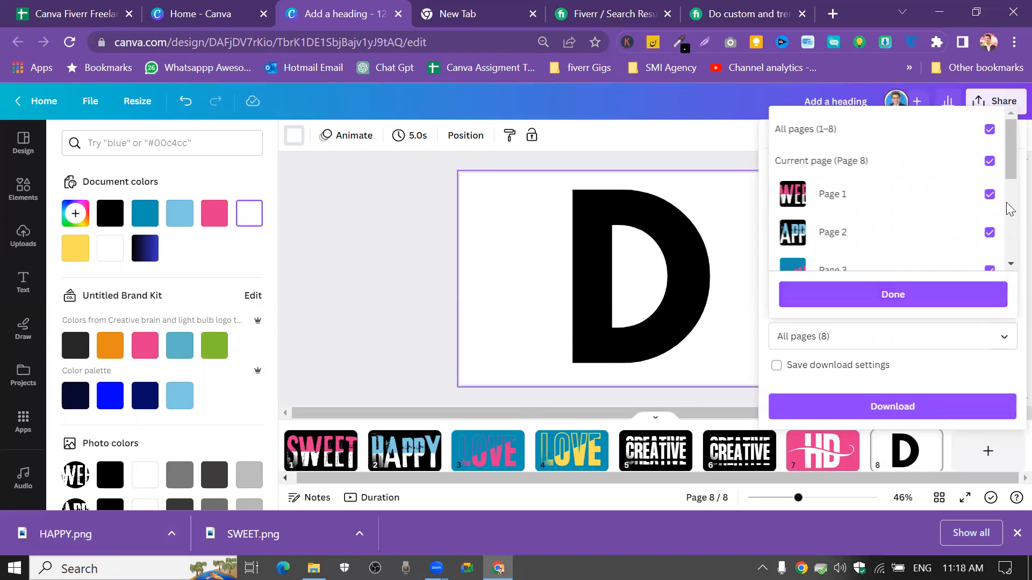
click(988, 128)
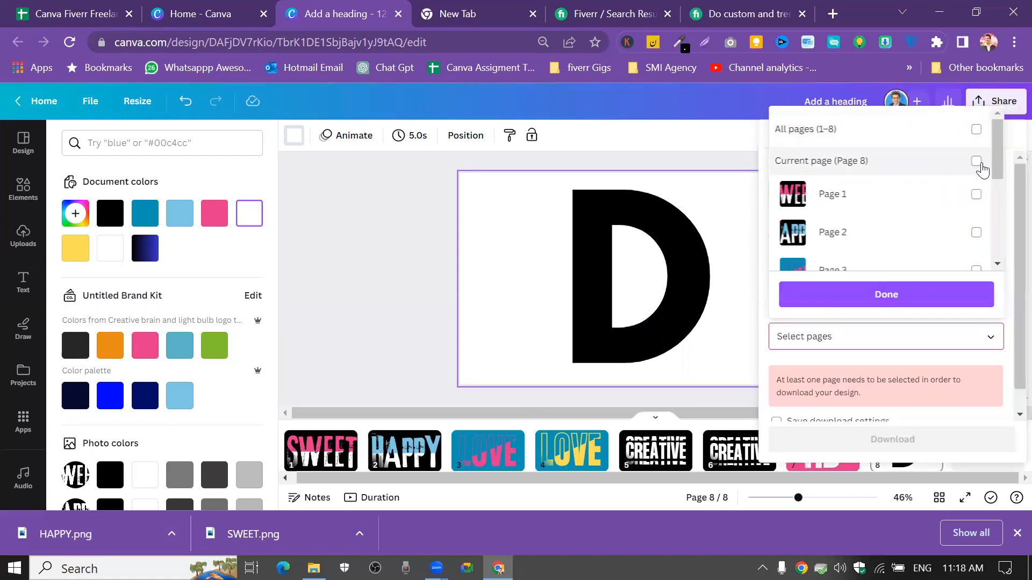
click(977, 162)
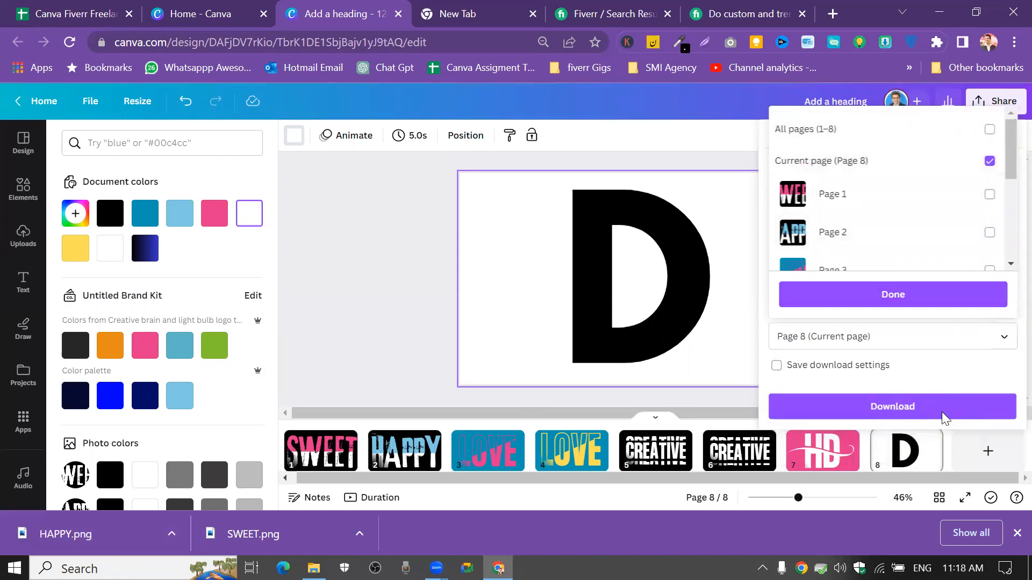
click(942, 412)
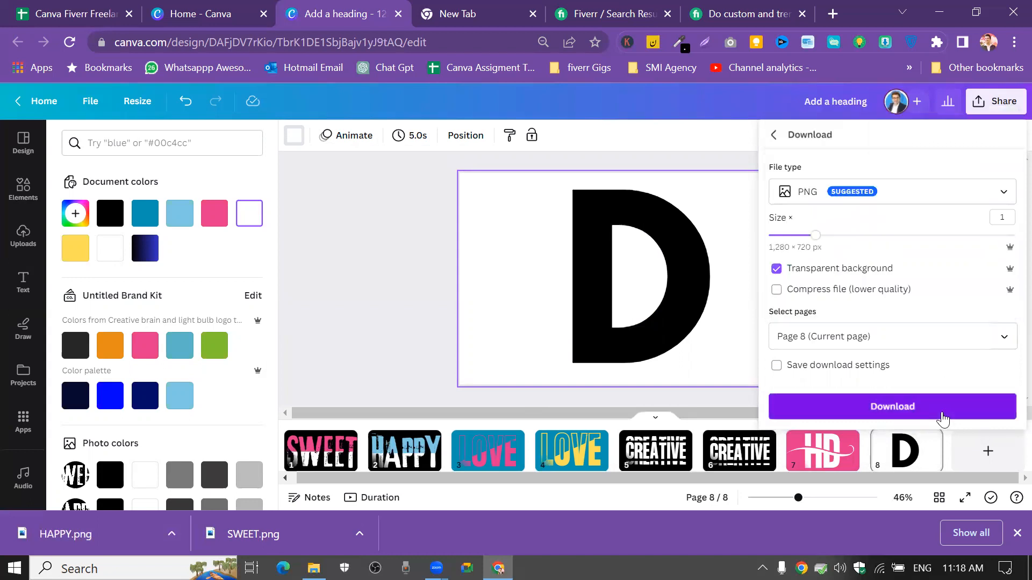
Download the page and save the PNG as D in the Yes folder under Downloads
click(942, 414)
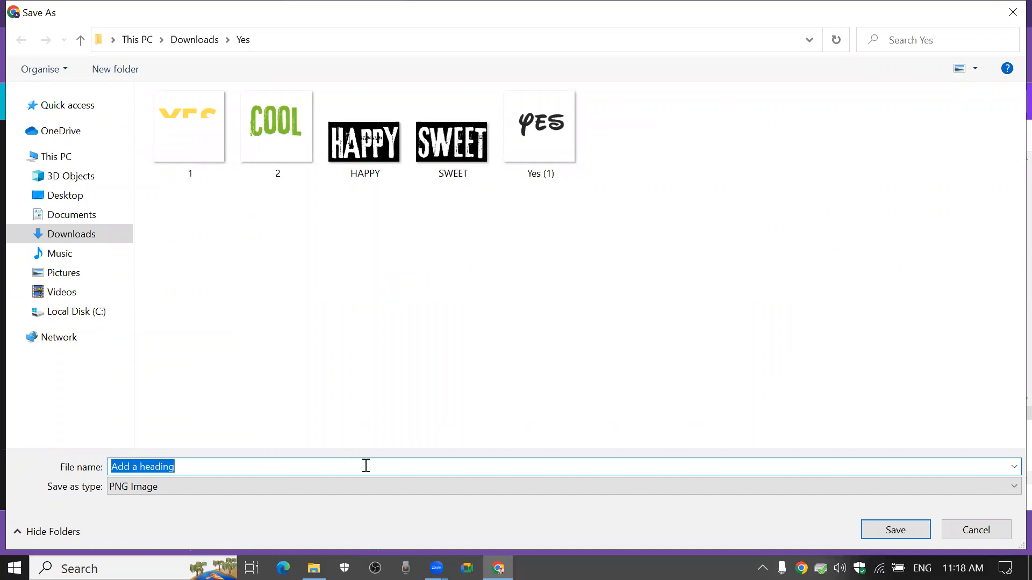
text(D)
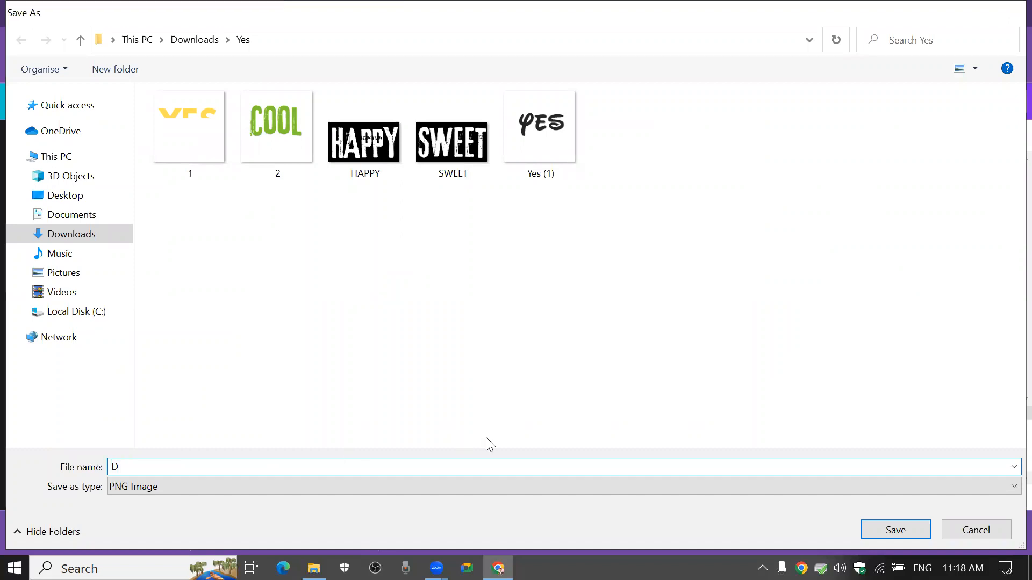
key(Return)
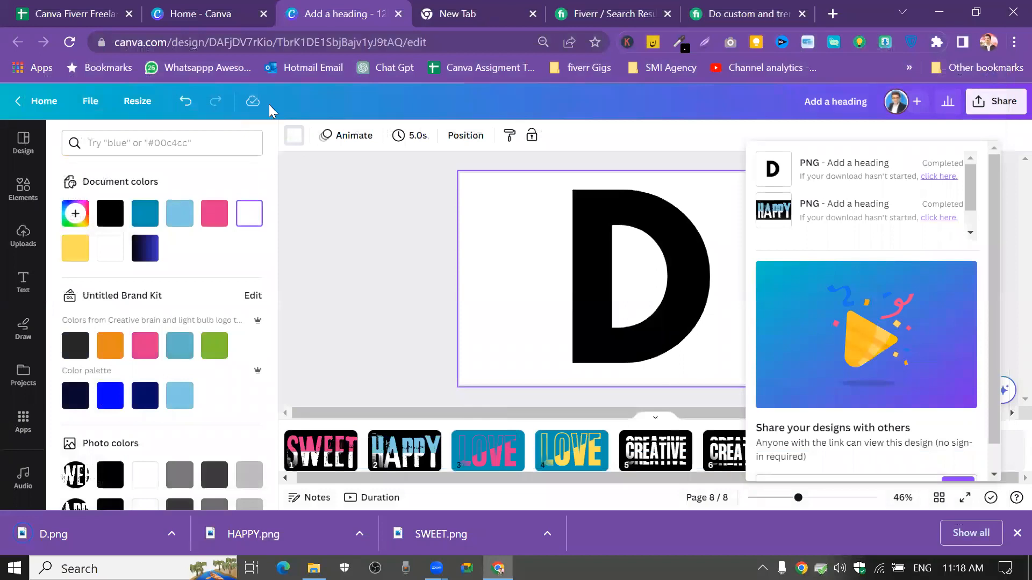
click(420, 313)
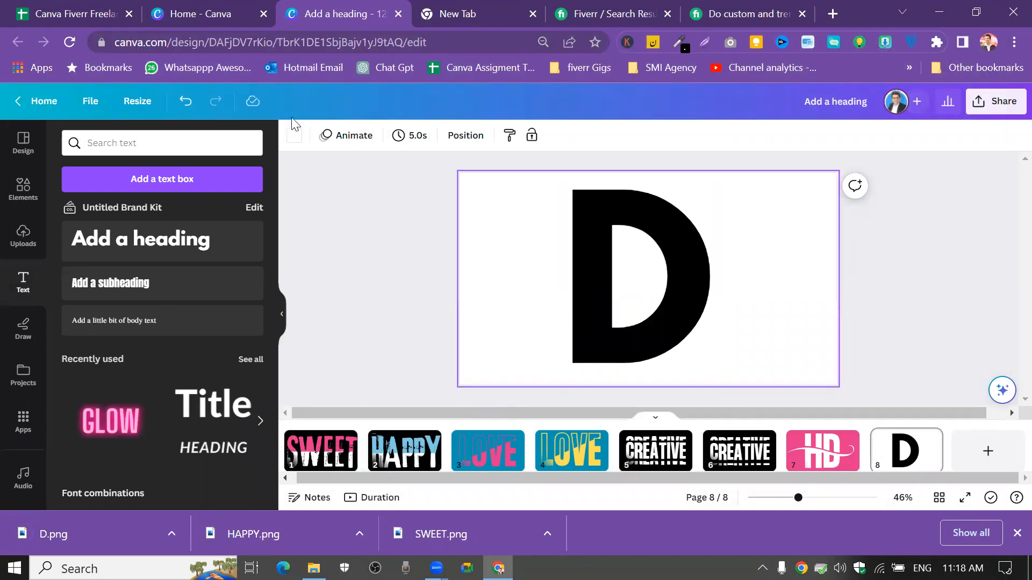
Change the background of page 8 to the default blue-to-pink gradient
click(293, 135)
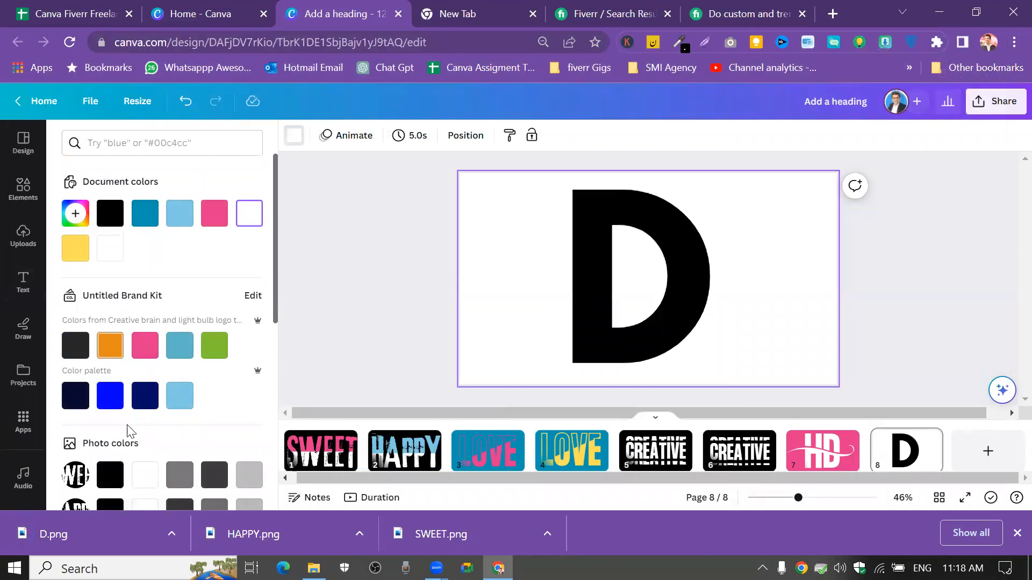
scroll(294, 406, up, 2)
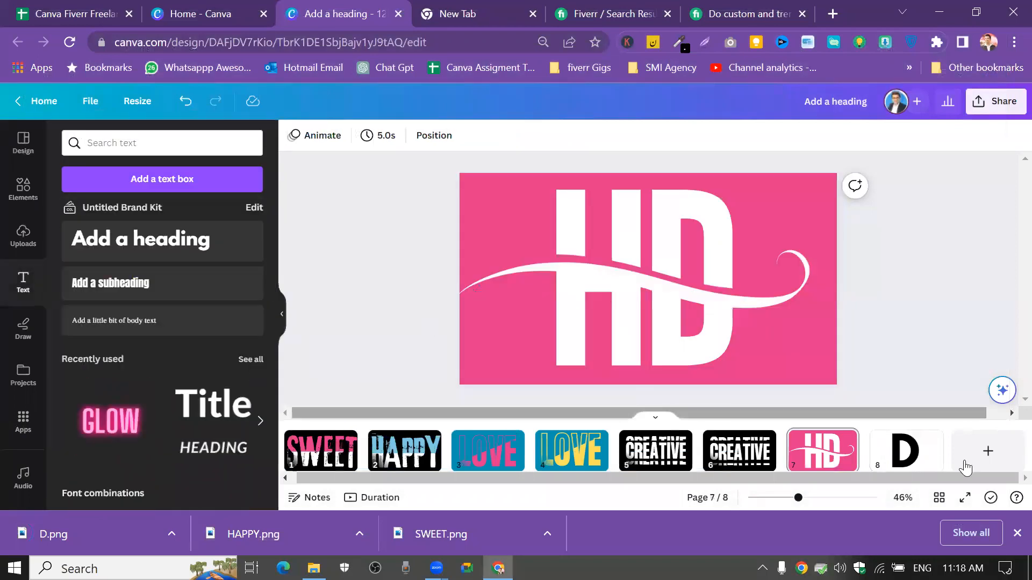
click(878, 465)
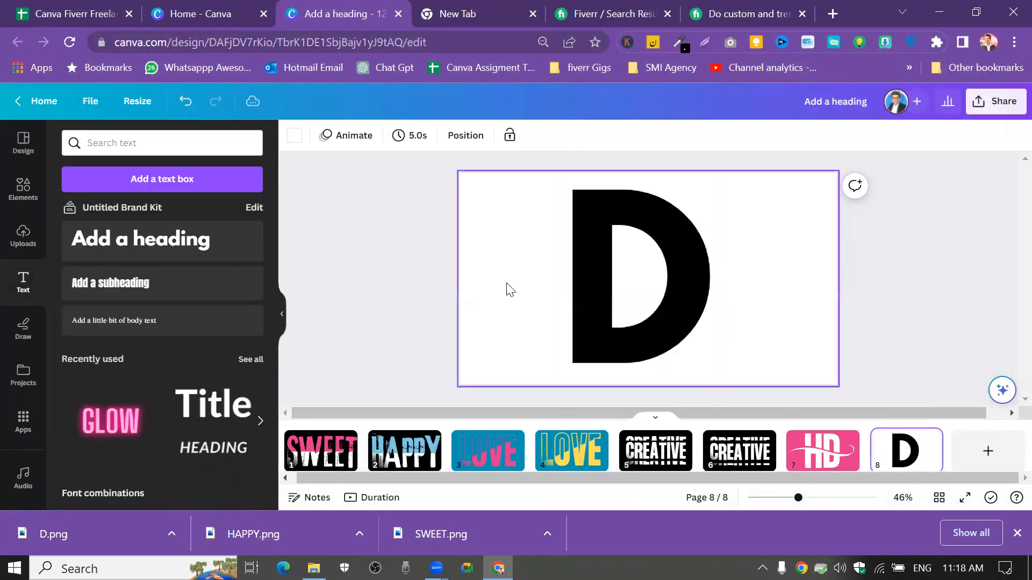
click(294, 136)
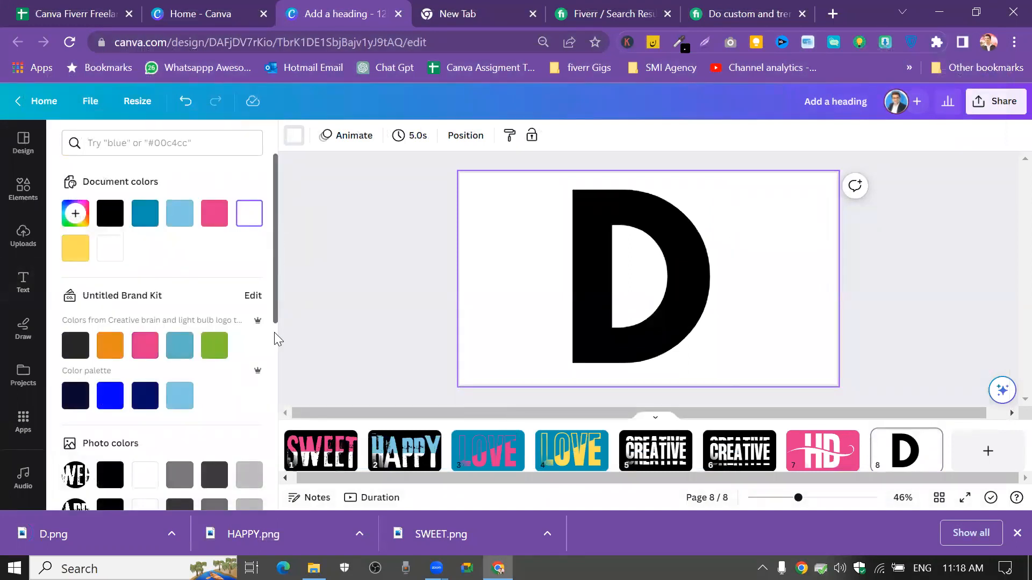
drag(274, 304, 274, 486)
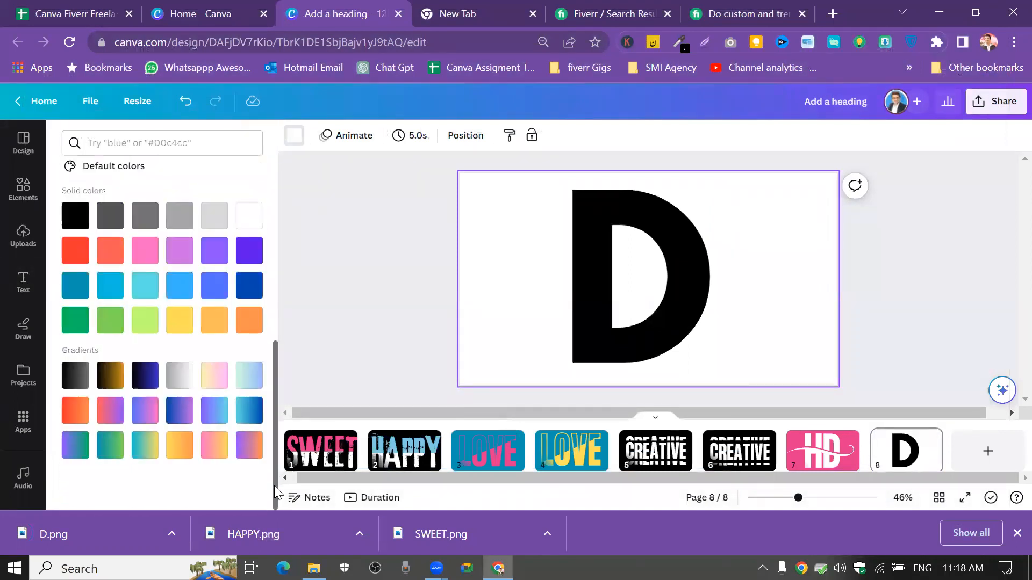
click(249, 375)
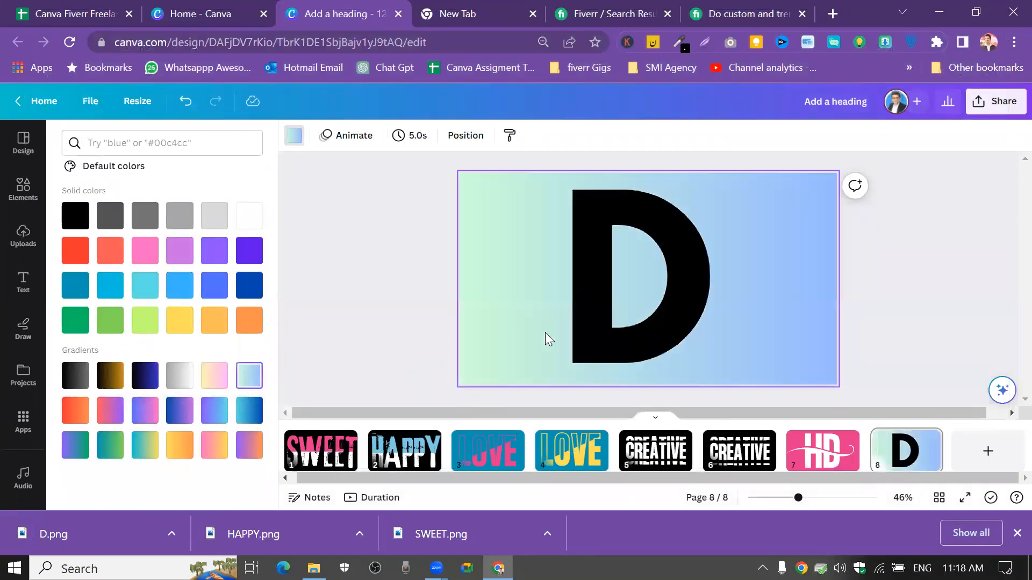
click(152, 412)
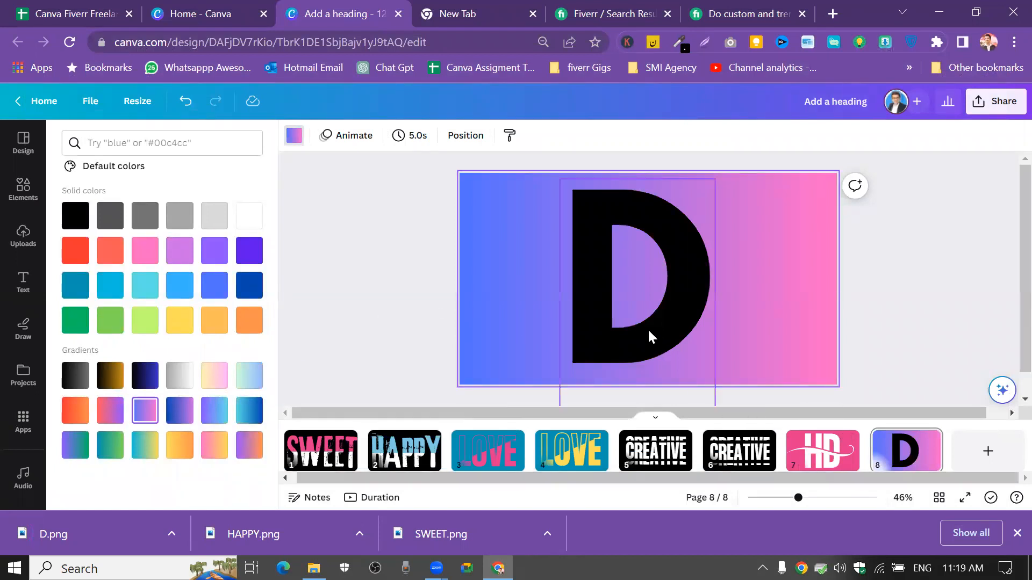
Replace the letter D on page 8 with C and recolour it white (#fefefe)
click(646, 288)
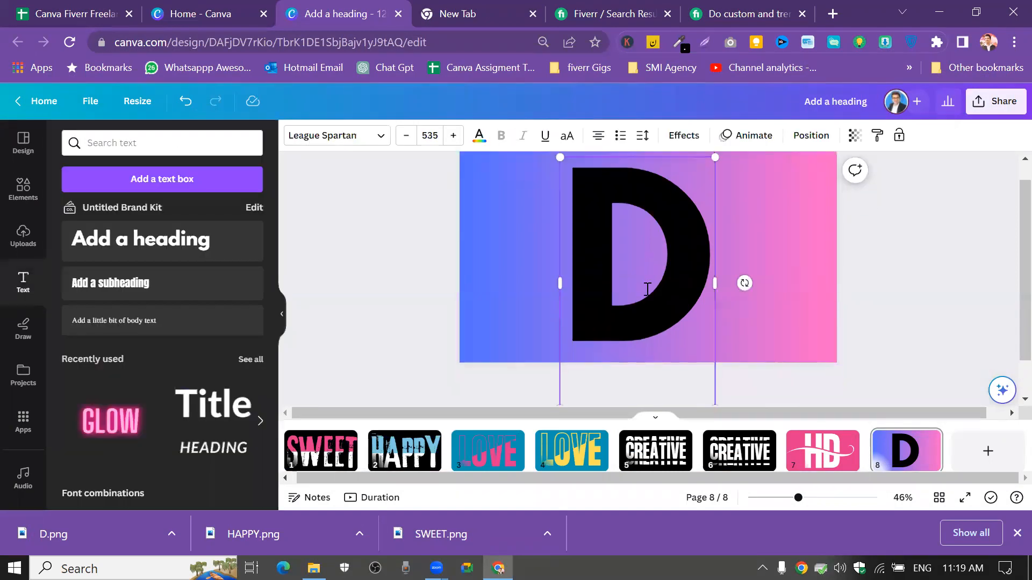
double_click(647, 286)
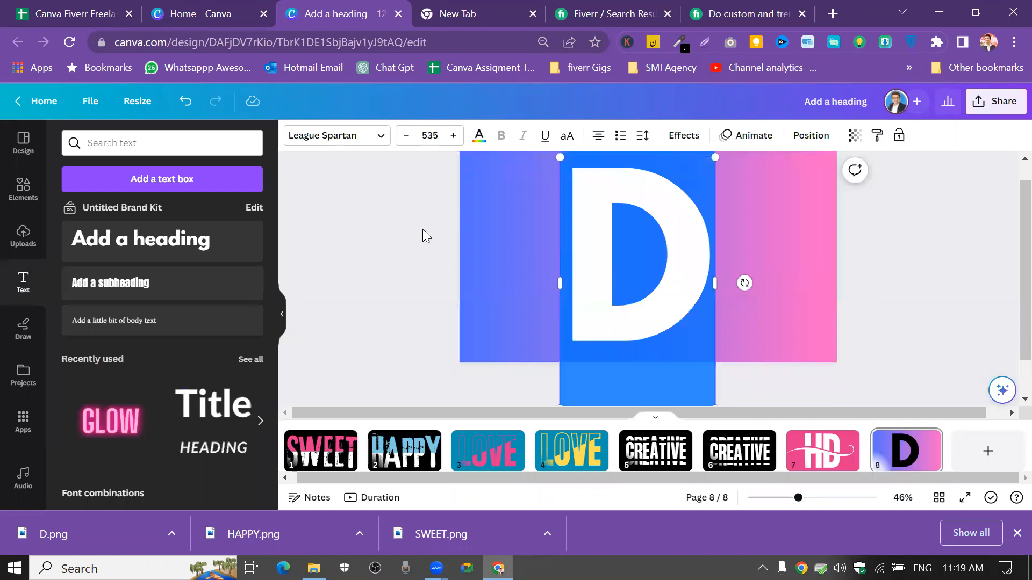
text(C)
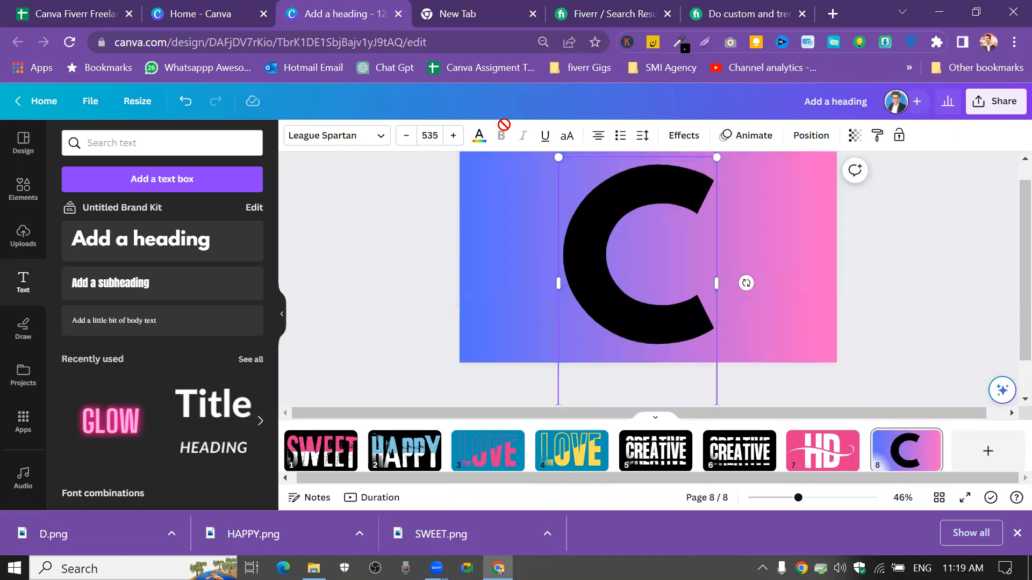
click(477, 134)
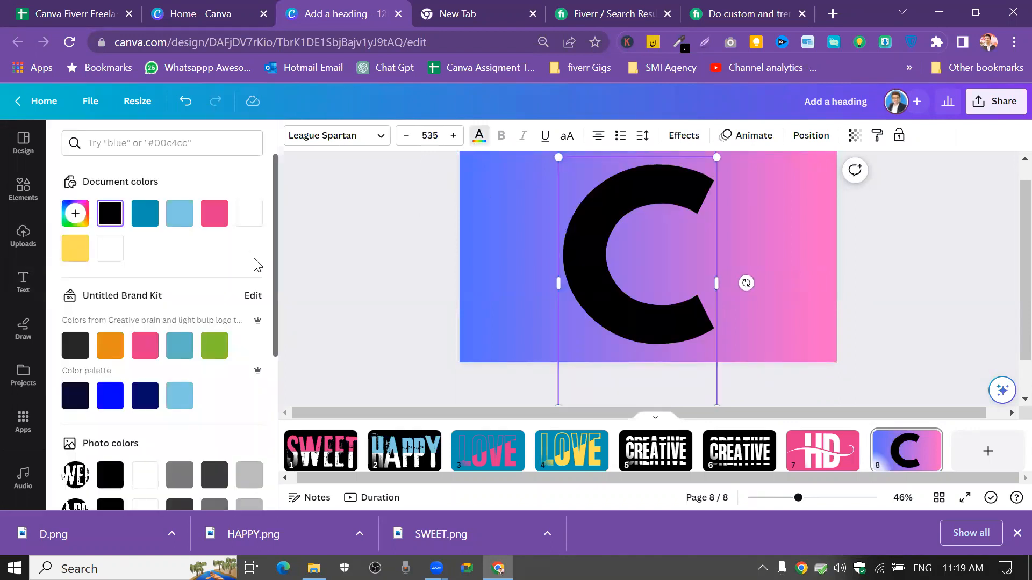
click(243, 217)
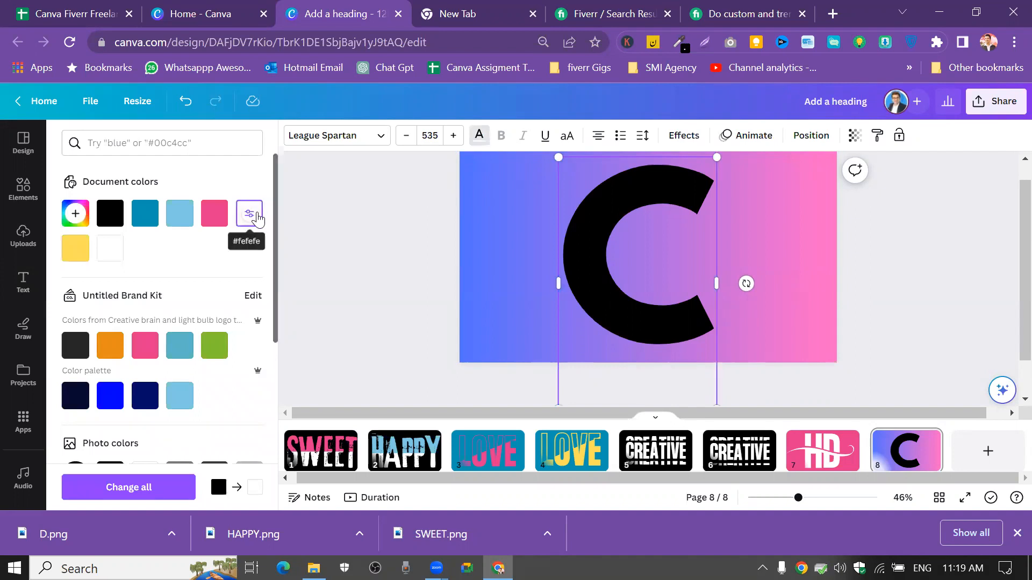
click(346, 210)
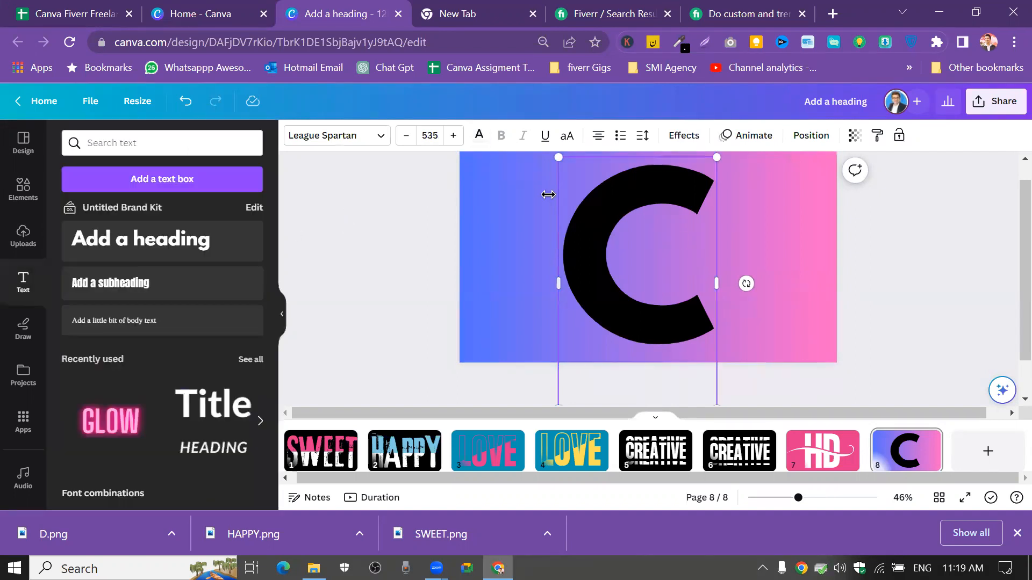
drag(559, 198, 670, 200)
click(487, 142)
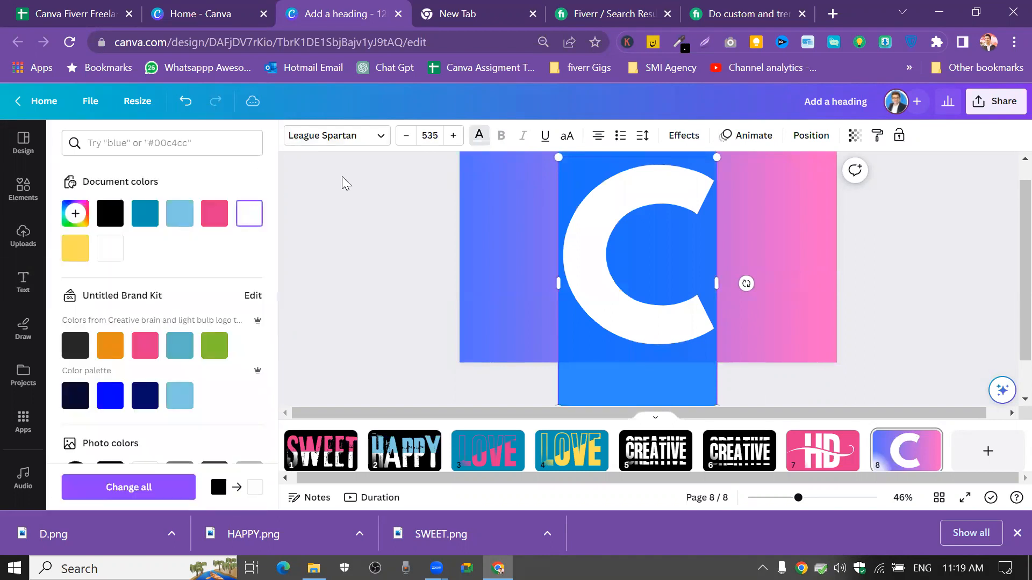
click(342, 176)
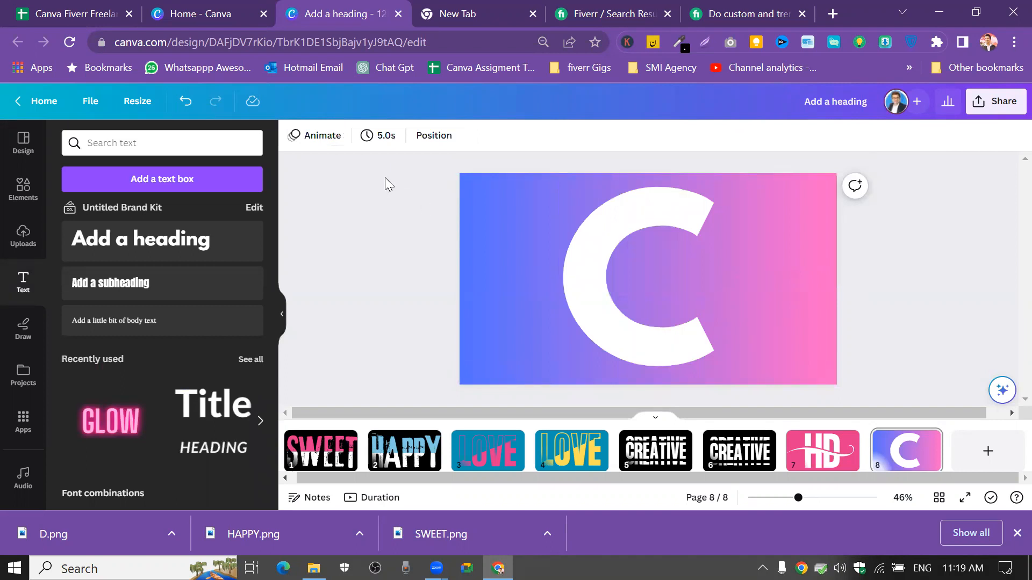
Undo the white recolouring and the change of the letter to C
click(175, 107)
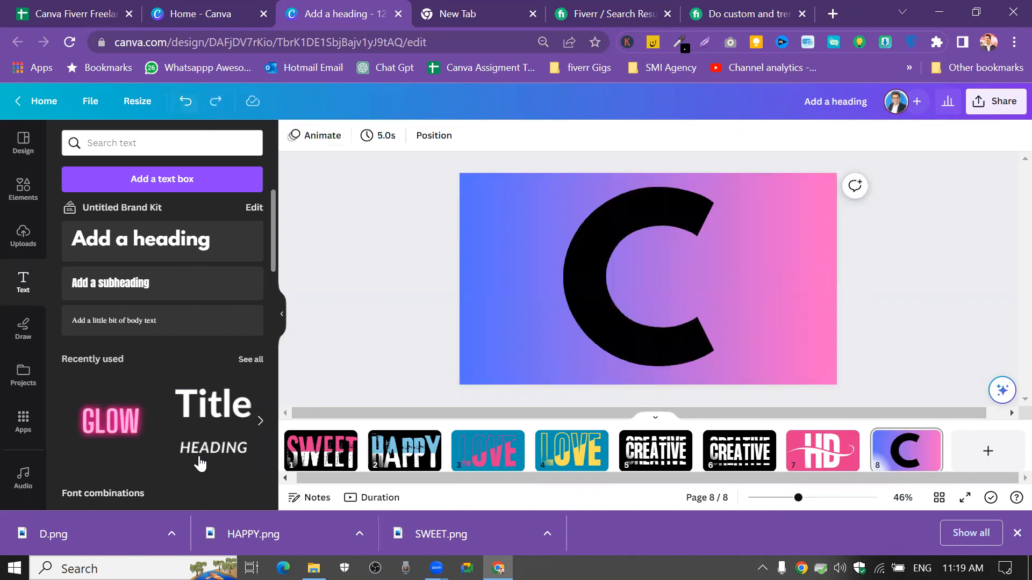
click(186, 107)
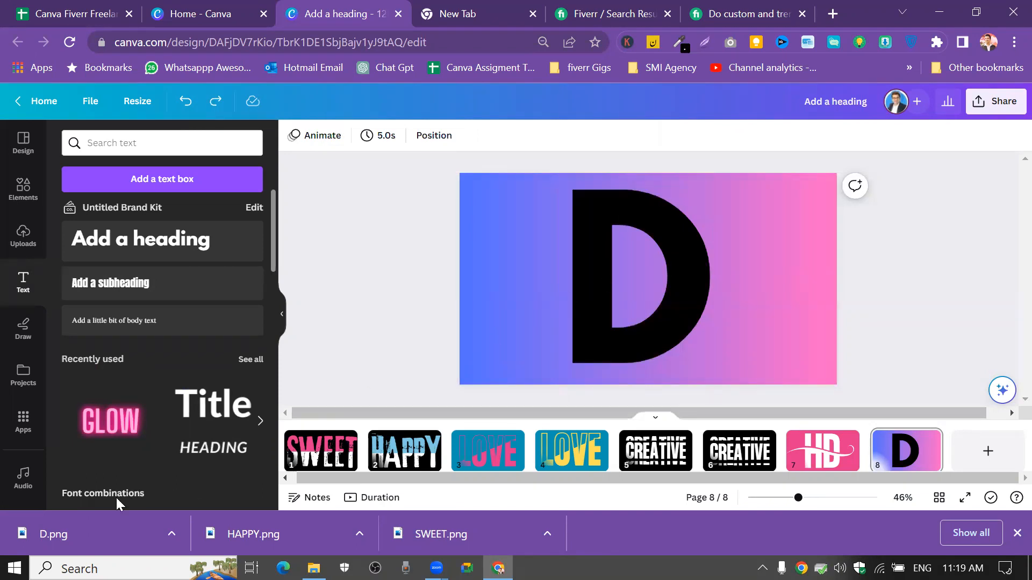
Upload the downloaded D.png file to the uploaded images
drag(80, 520, 121, 311)
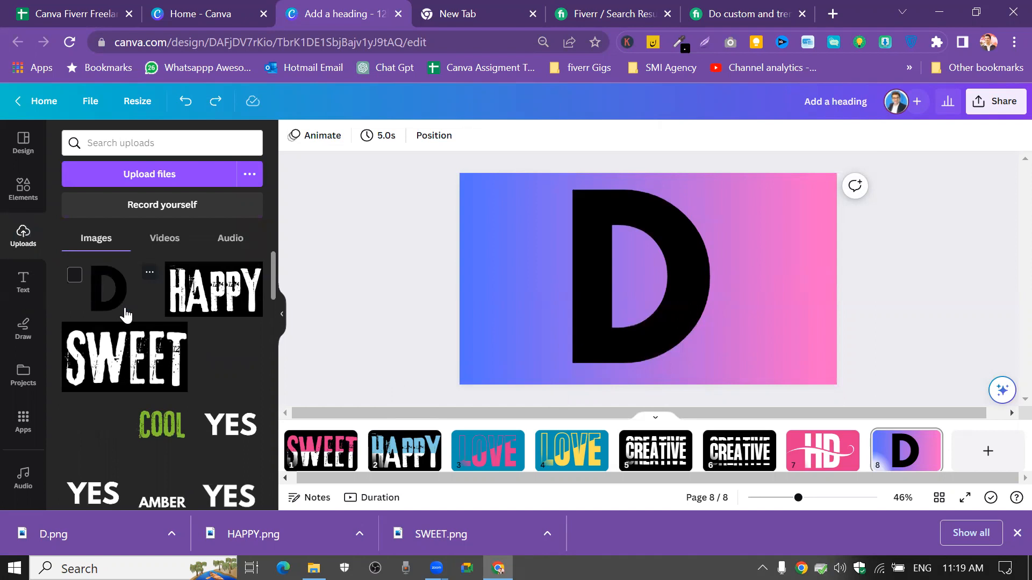
Replace the black letter D on page 8 with C and recolour it white
double_click(596, 300)
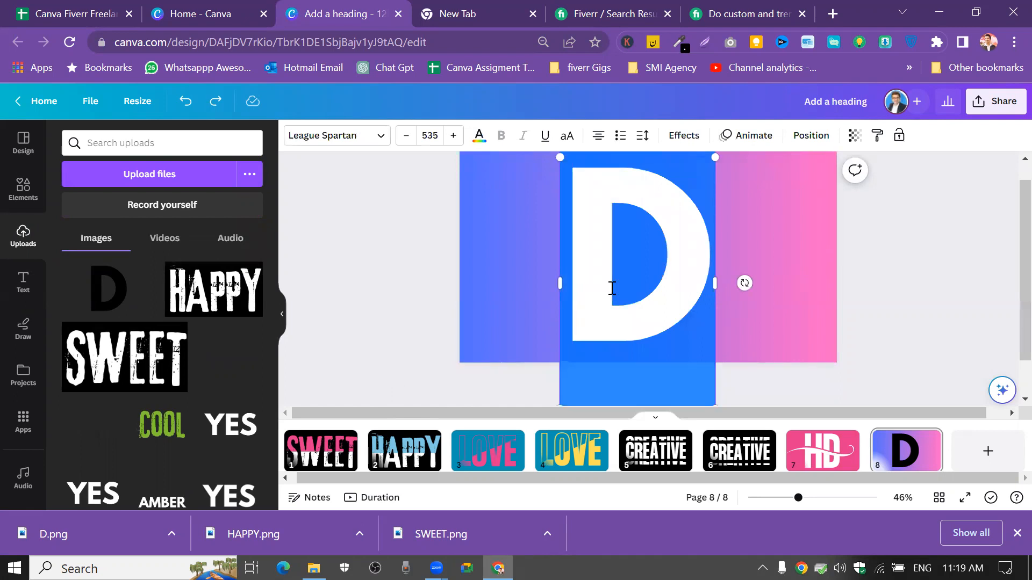
text(C)
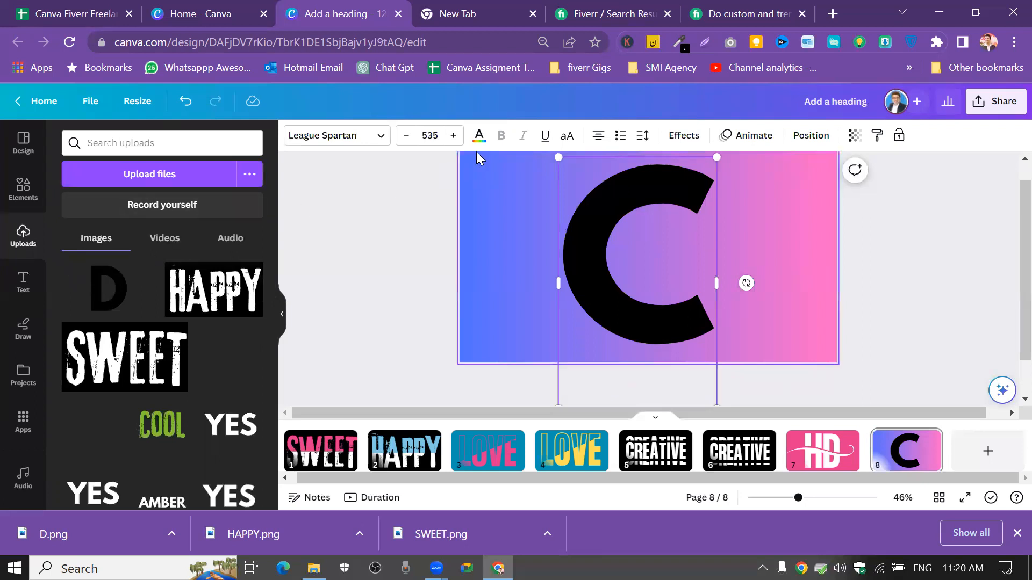
click(479, 136)
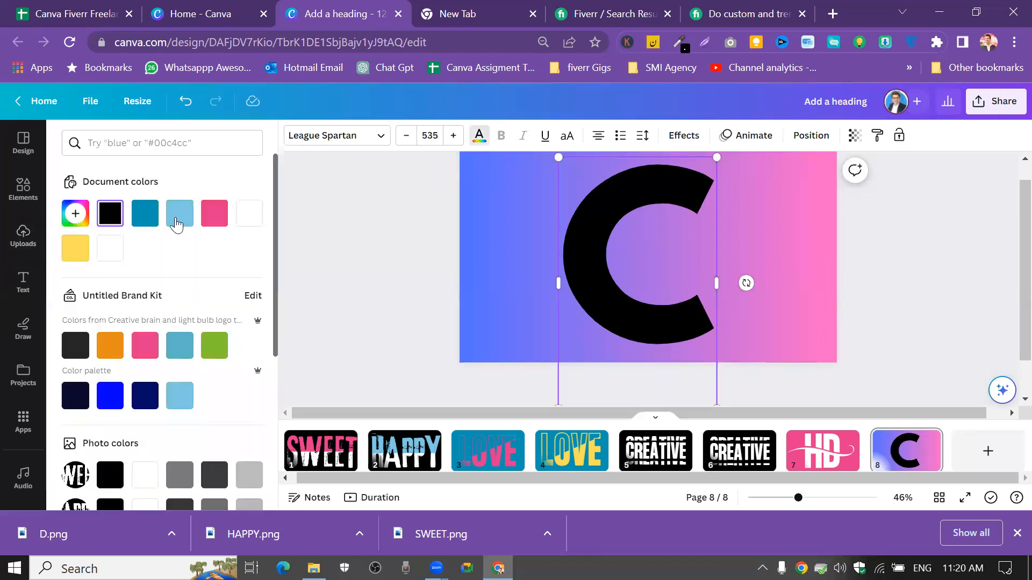
click(111, 249)
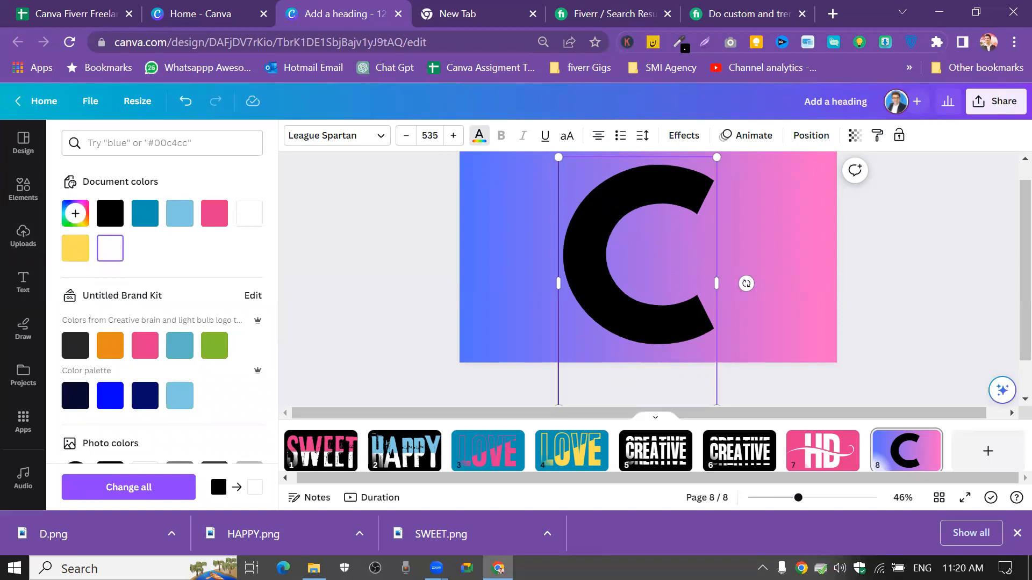
double_click(640, 209)
click(110, 249)
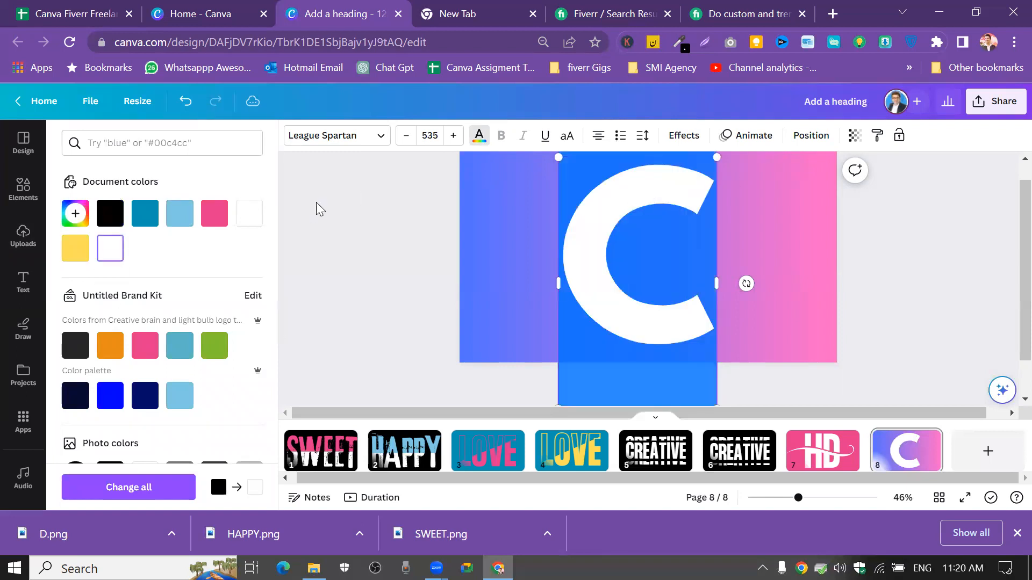
click(320, 202)
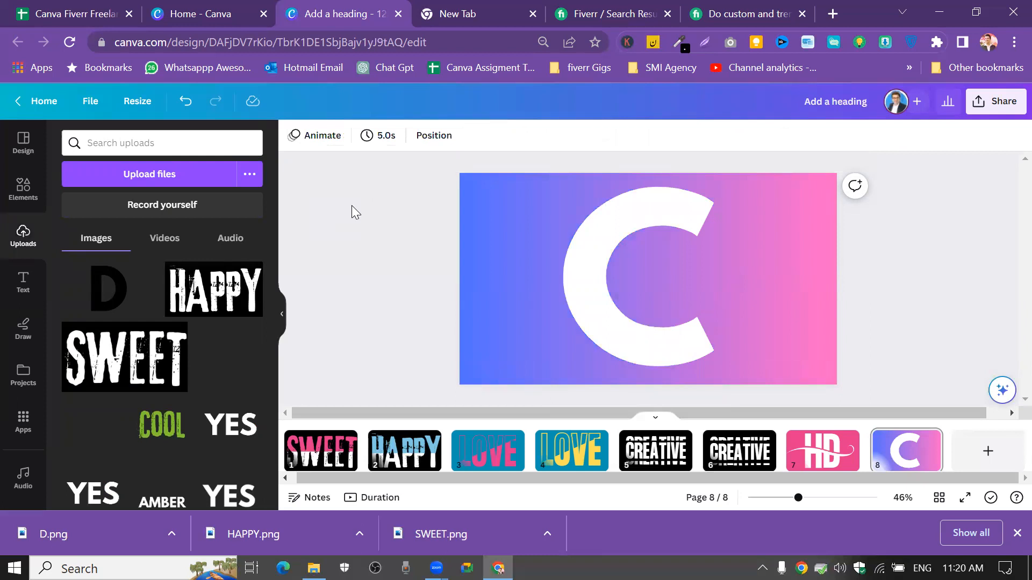
Move the white C to the right of the page centre and insert the uploaded D image
drag(575, 253, 631, 251)
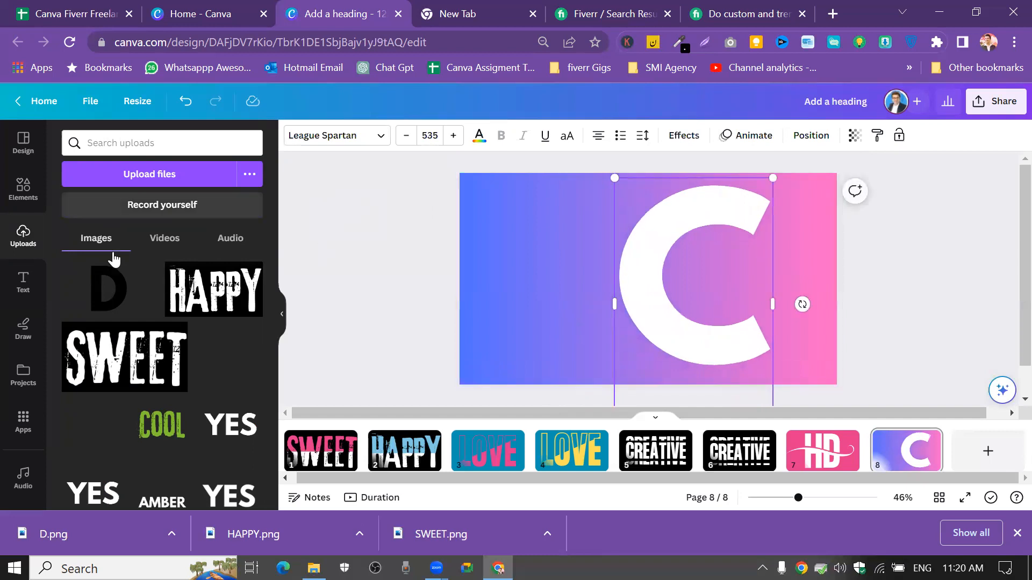
click(110, 301)
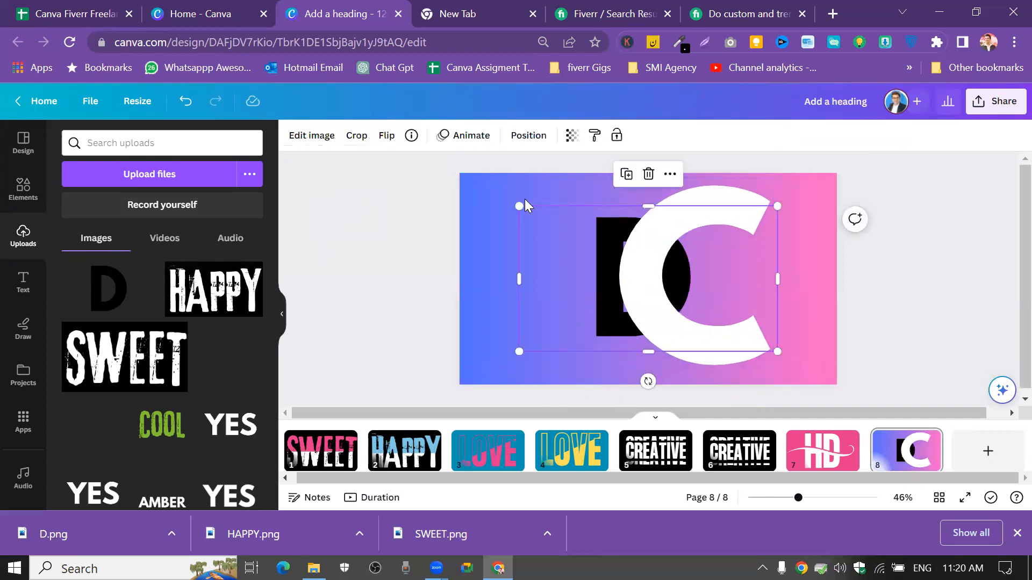
Enlarge the D image until the letter nearly fills the page height, and shift the C left to overlap it more
drag(517, 205, 456, 171)
drag(778, 351, 833, 389)
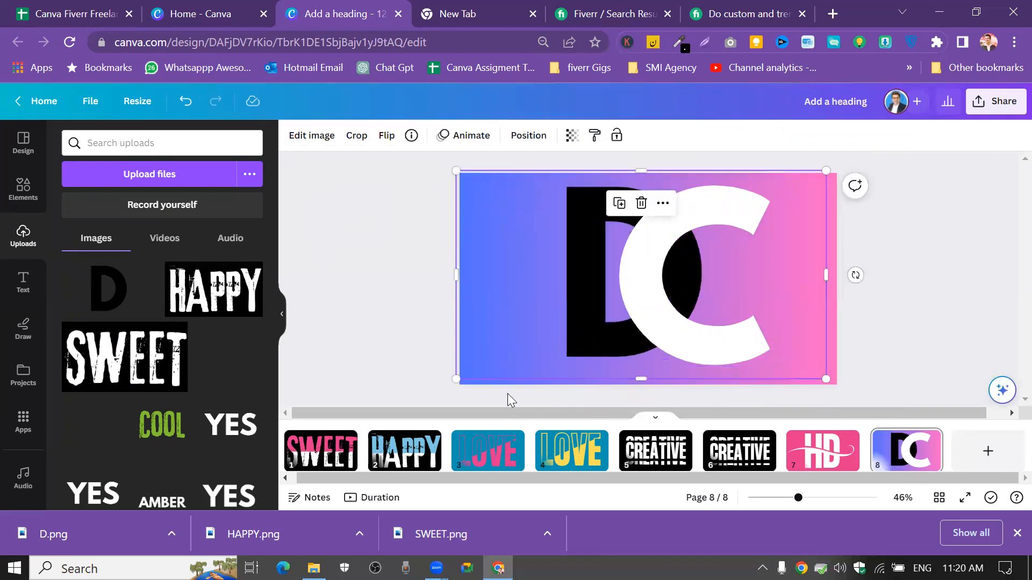
drag(455, 379, 421, 384)
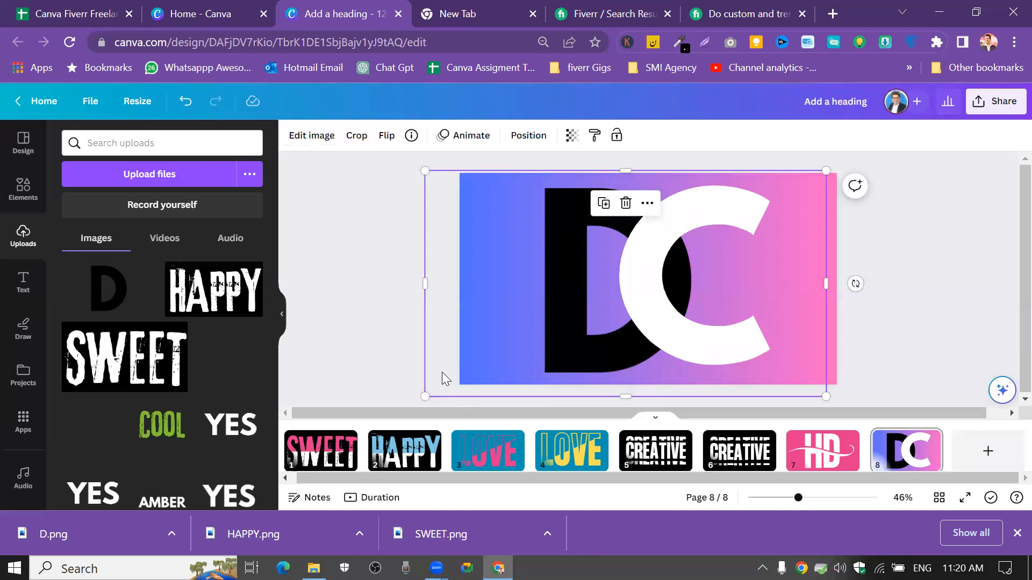
drag(421, 166, 414, 164)
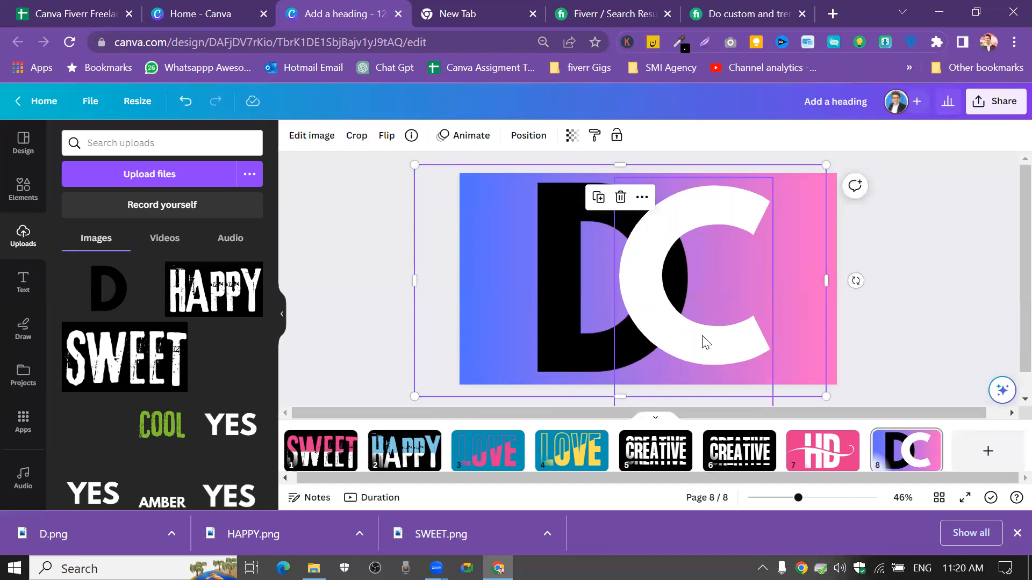
mouse_move(700, 338)
mouse_down()
mouse_move(689, 333)
mouse_move(709, 336)
mouse_up()
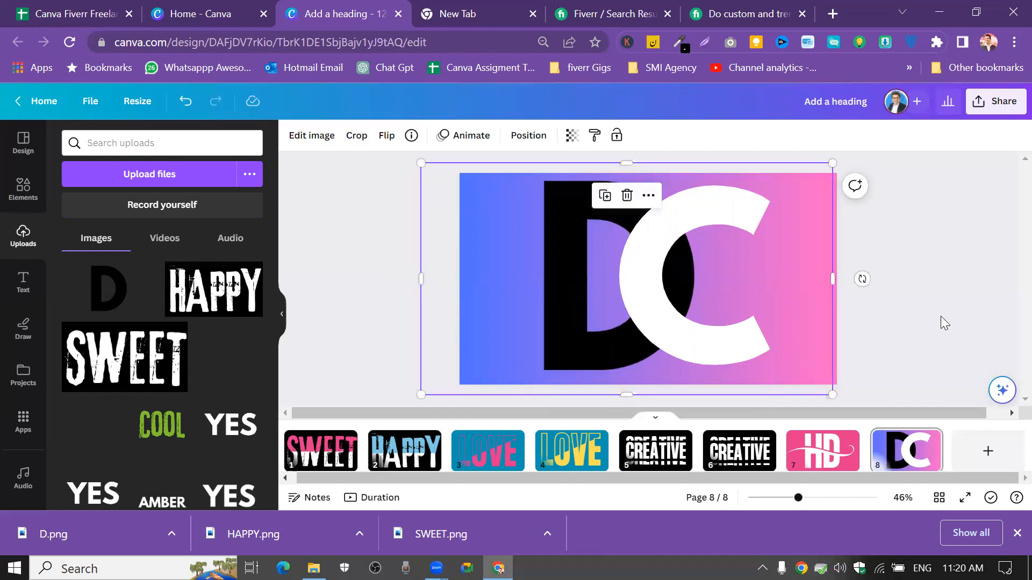
click(970, 312)
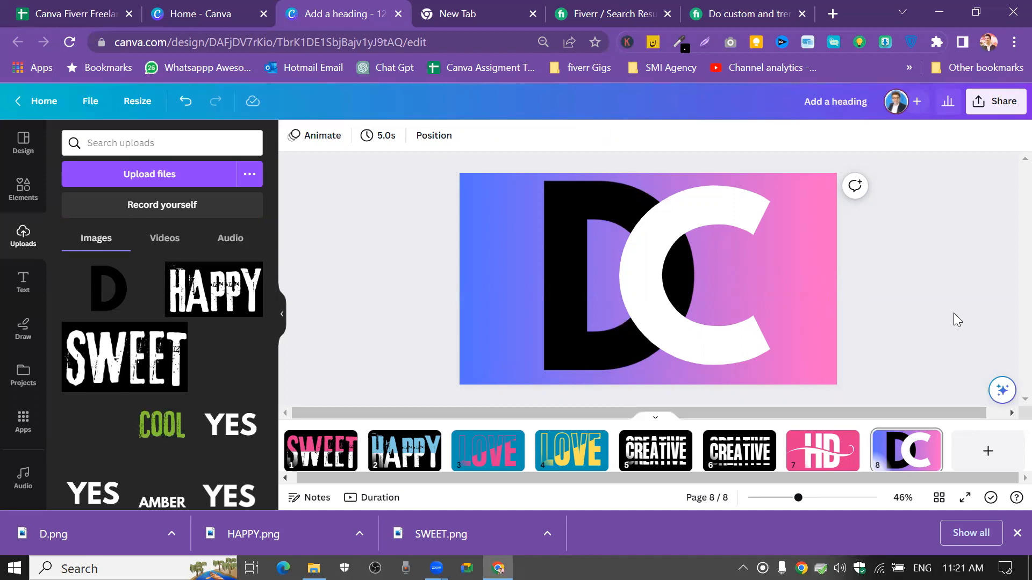
mouse_move(653, 266)
mouse_down()
mouse_move(628, 258)
mouse_move(635, 266)
mouse_up()
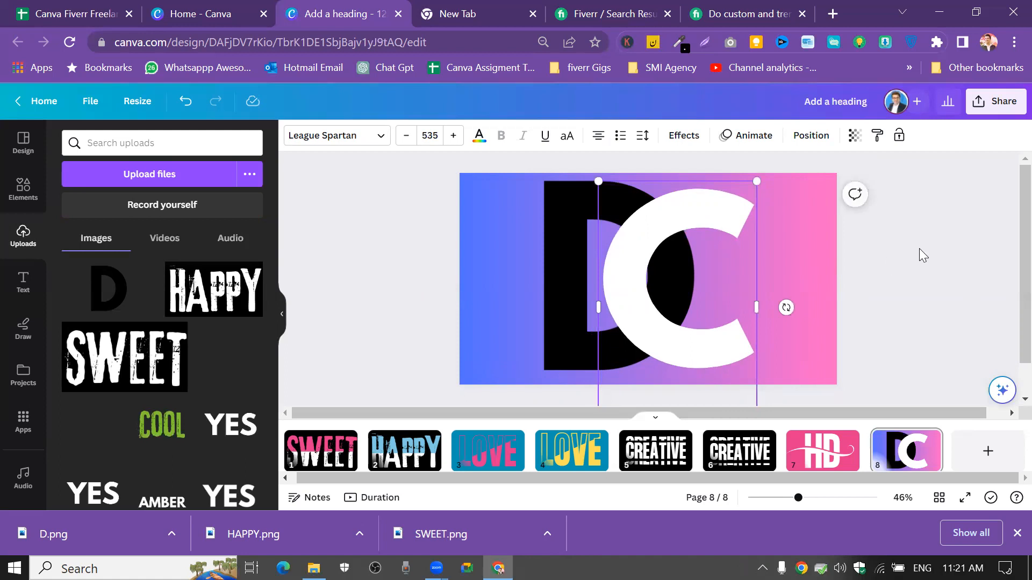
Overlay a duplicate of the D image on the original and crop the copy to its lower part
click(507, 222)
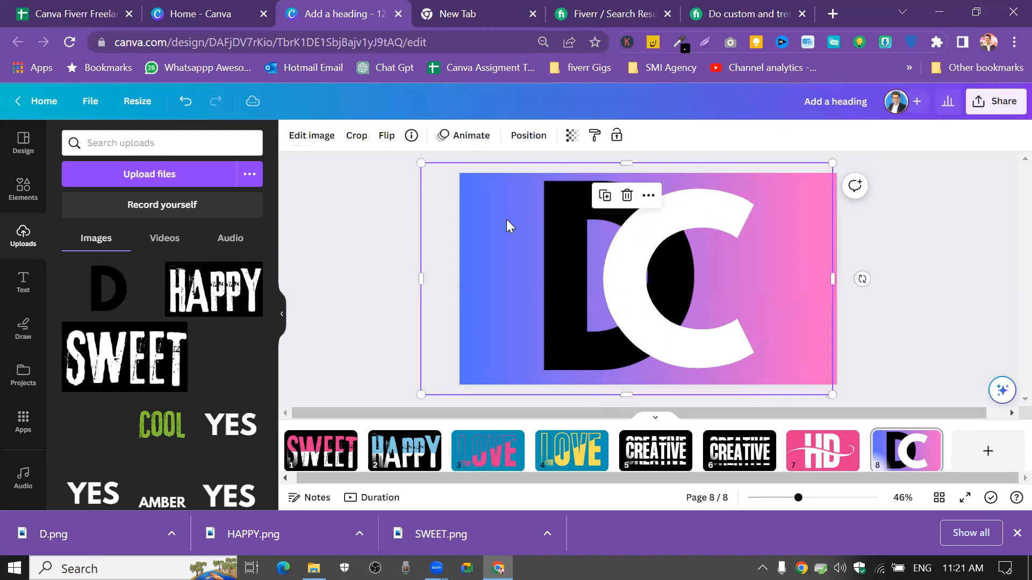
click(605, 195)
mouse_move(579, 239)
mouse_down()
mouse_move(572, 222)
mouse_move(576, 232)
mouse_up()
drag(621, 168, 618, 257)
drag(661, 302, 666, 300)
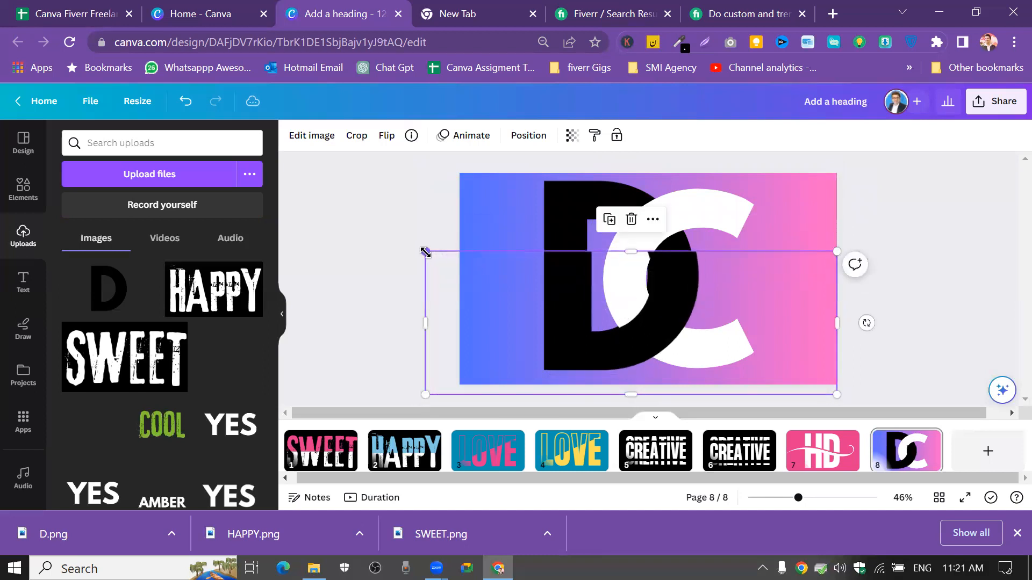
drag(425, 253, 421, 250)
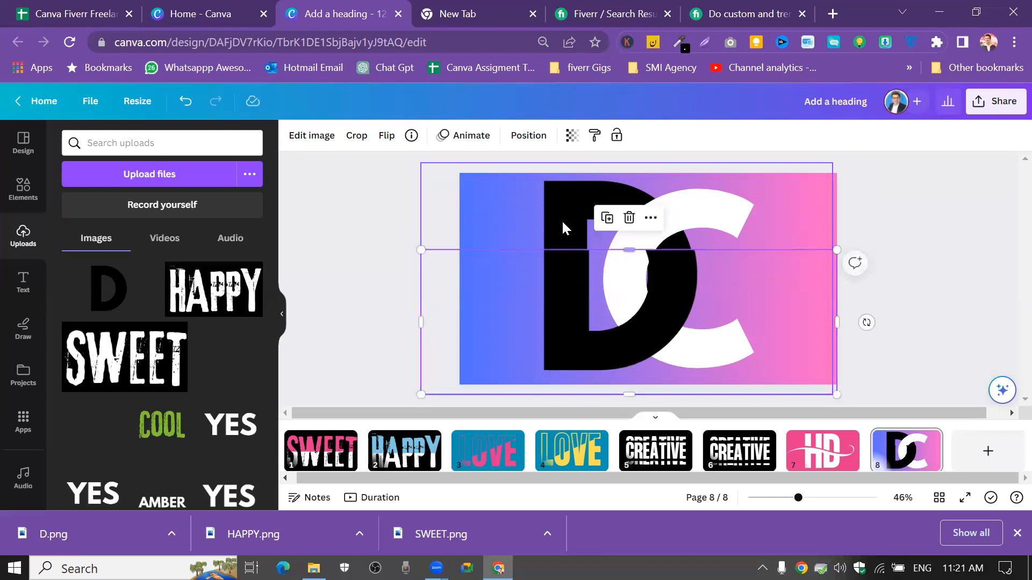
Delete the cropped D copy and nudge the white C slightly to the left
click(630, 219)
drag(643, 276, 638, 274)
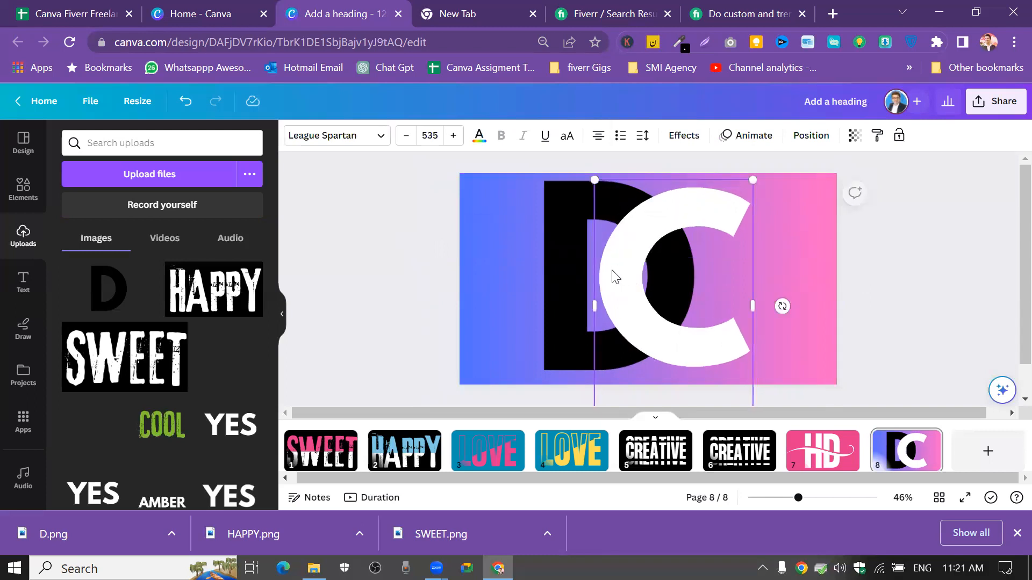
Duplicate the black D image again and place the copy over the original, undoing the accidental background replacement
click(579, 262)
click(605, 197)
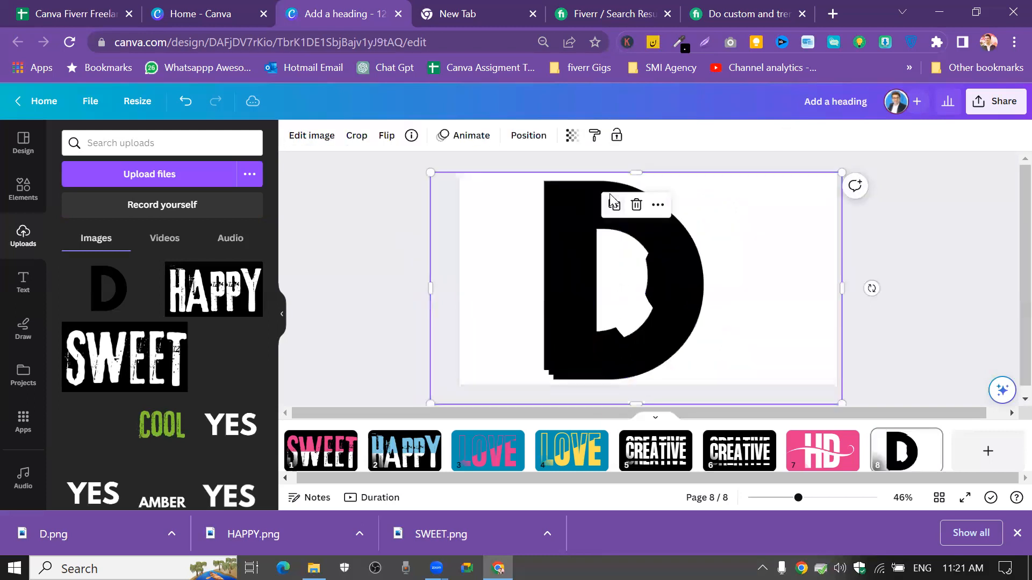
click(186, 102)
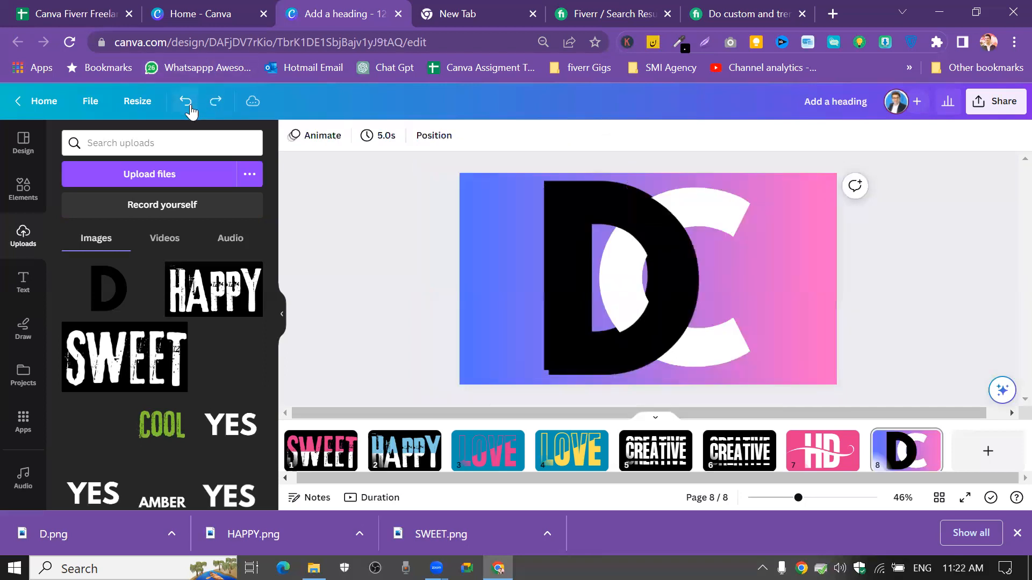
click(561, 266)
drag(561, 266, 563, 262)
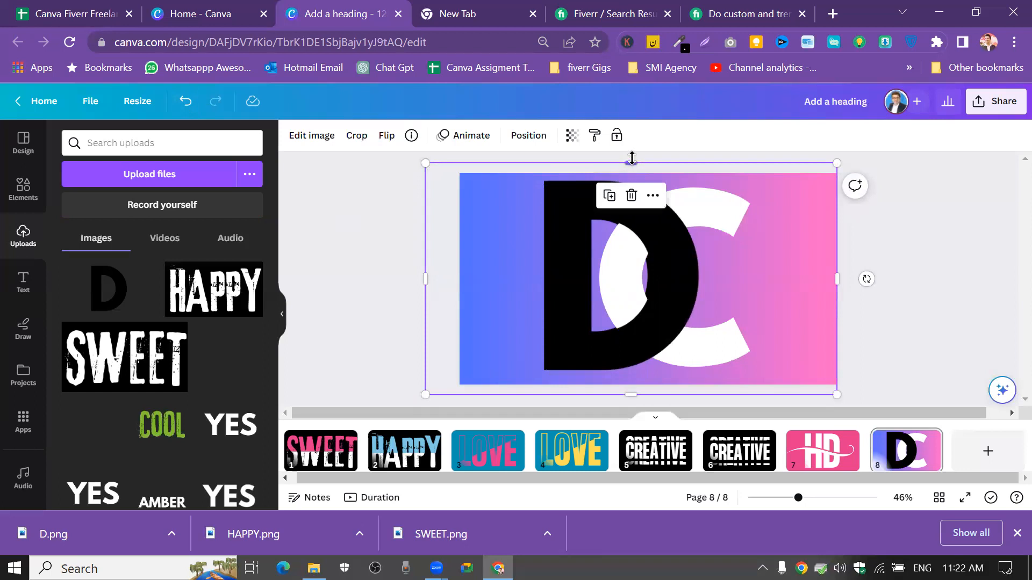
Crop the D copy down to its lower half and align it exactly with the original D
drag(631, 159, 627, 272)
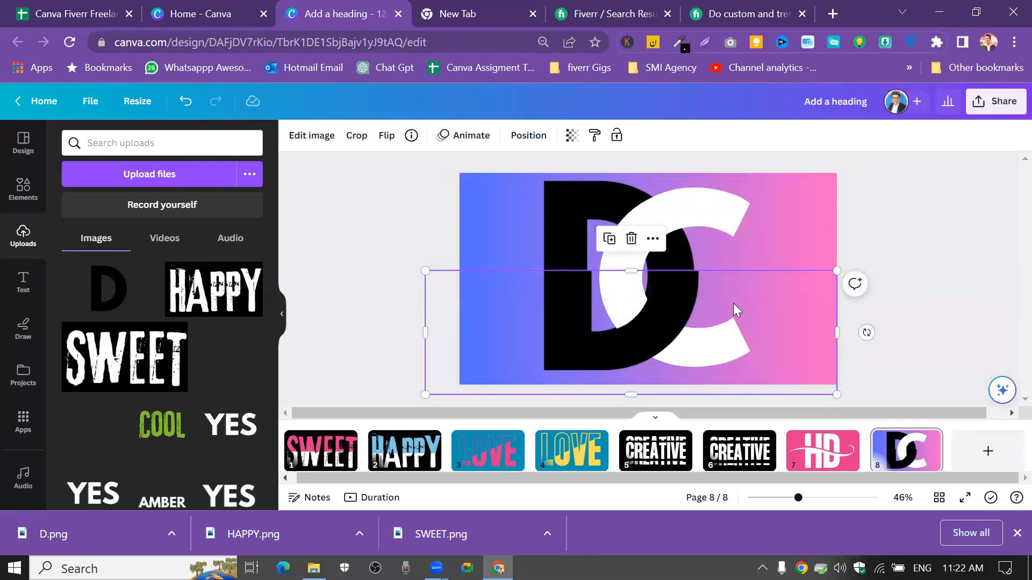
click(953, 196)
drag(654, 306, 651, 304)
click(877, 223)
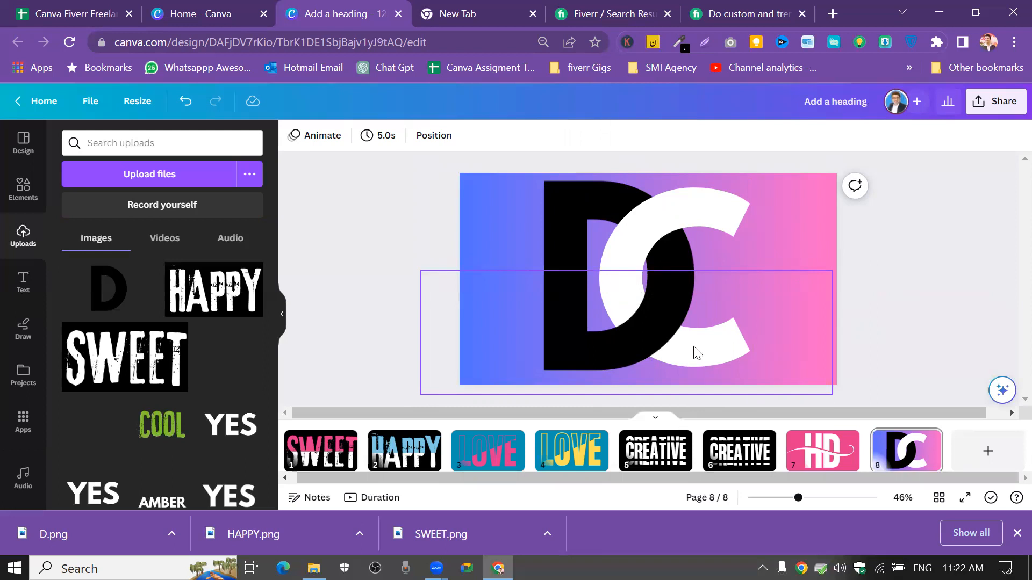
Delete the cropped lower-half copy of the D image
click(632, 342)
click(626, 239)
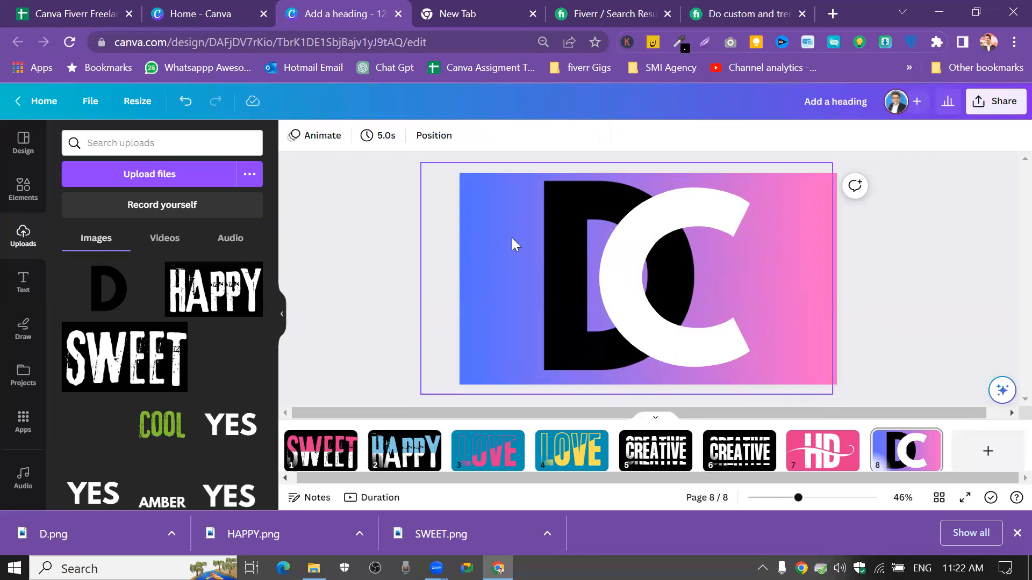
Duplicate the black D image on page 8, align the copy over the original and crop off its upper half
click(533, 238)
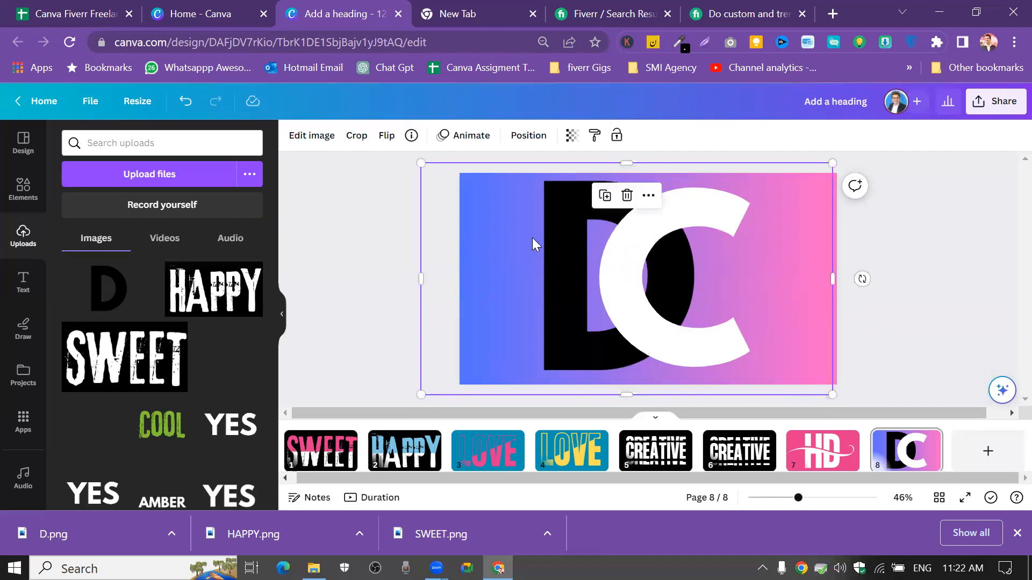
click(606, 199)
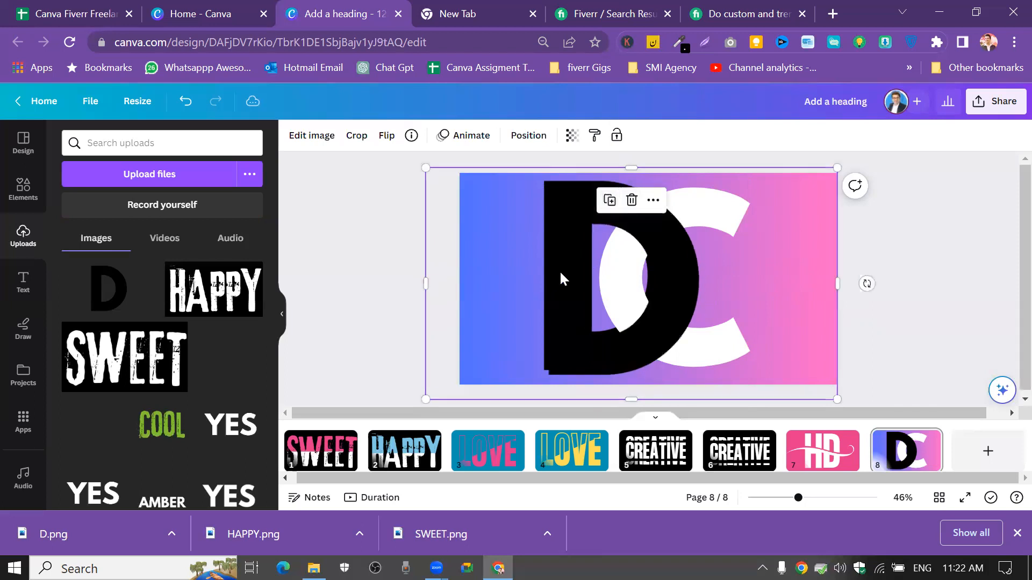
drag(559, 270, 556, 265)
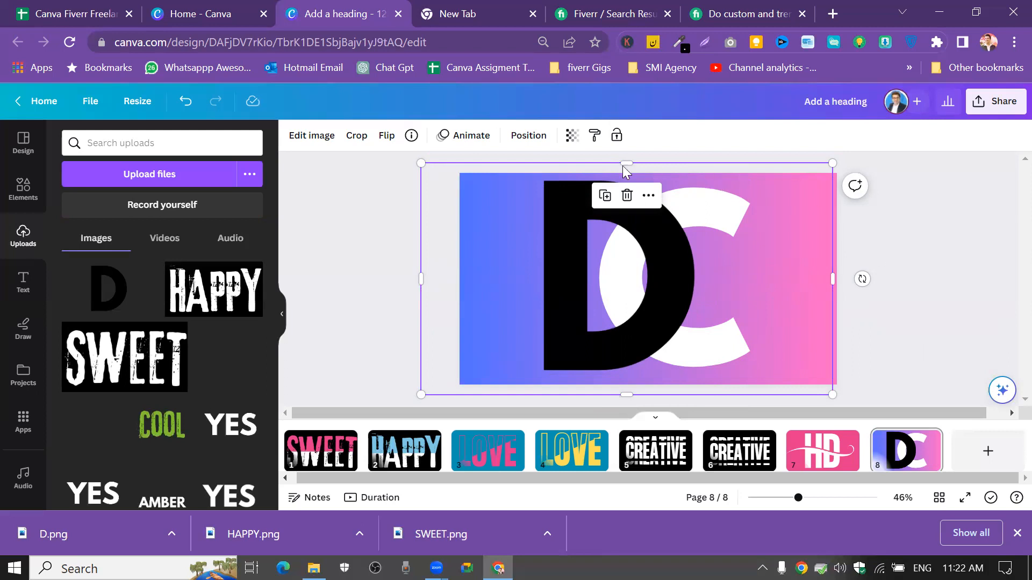
drag(619, 161, 612, 272)
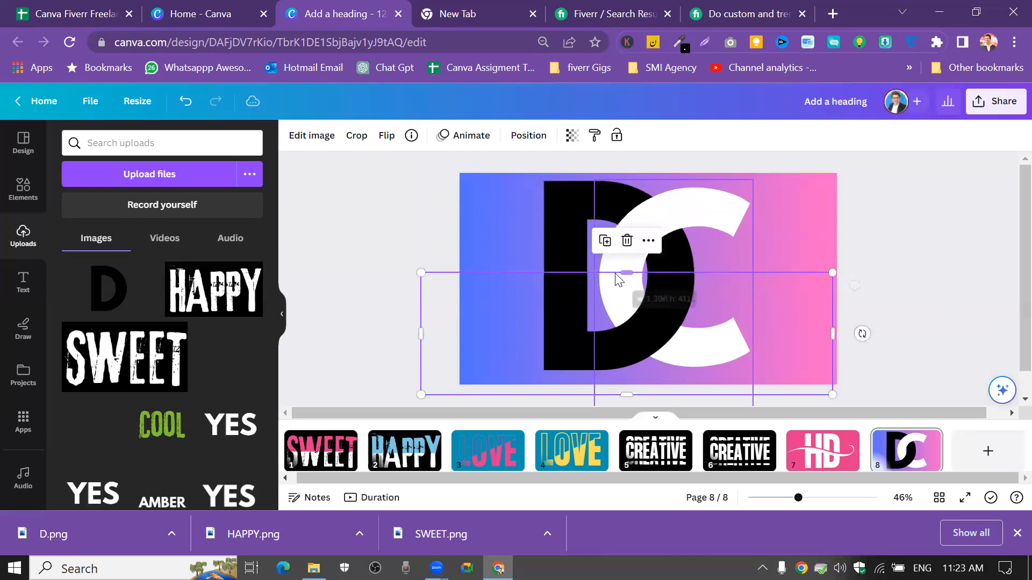
click(914, 223)
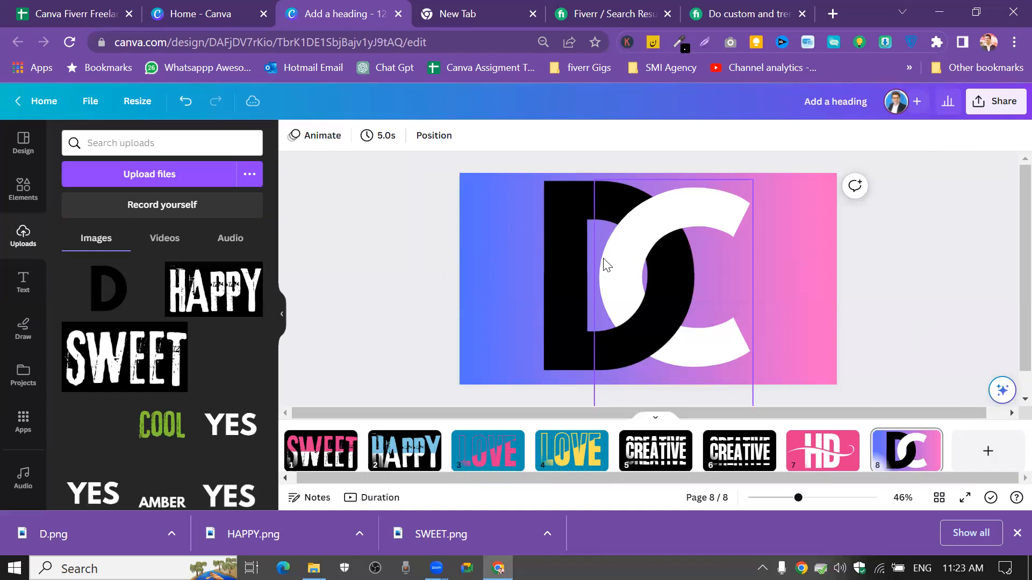
Delete the cropped D copy that overlaps the C
click(567, 296)
click(626, 241)
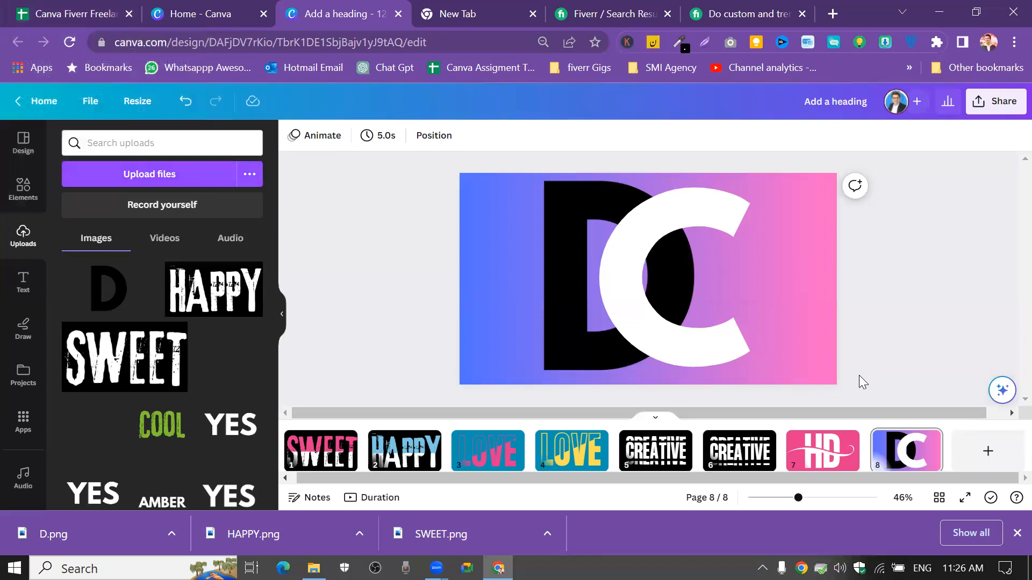
Duplicate the black D image again, match the copy to the original's position and crop it to its lower half, about 411 high
click(442, 233)
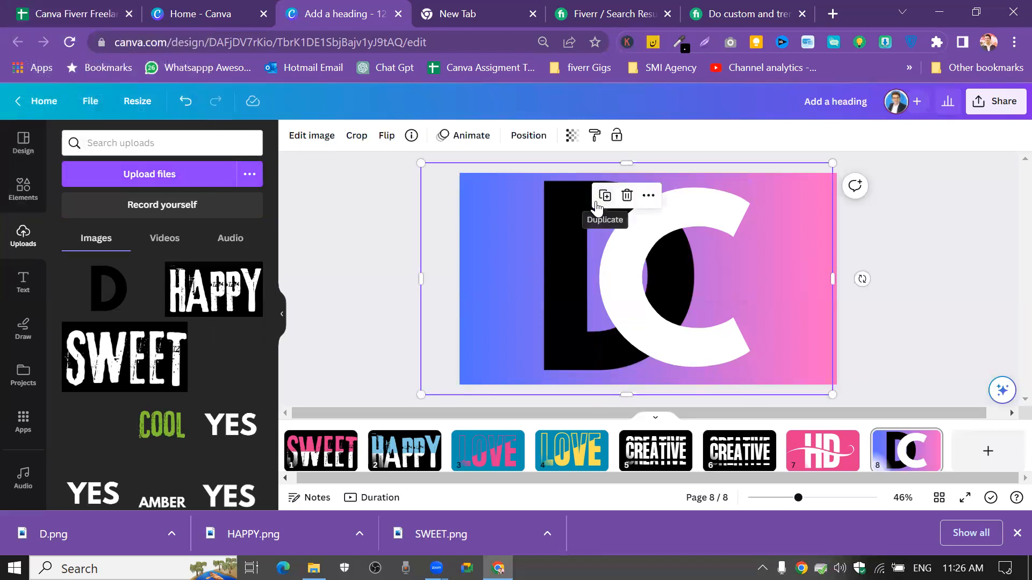
click(605, 196)
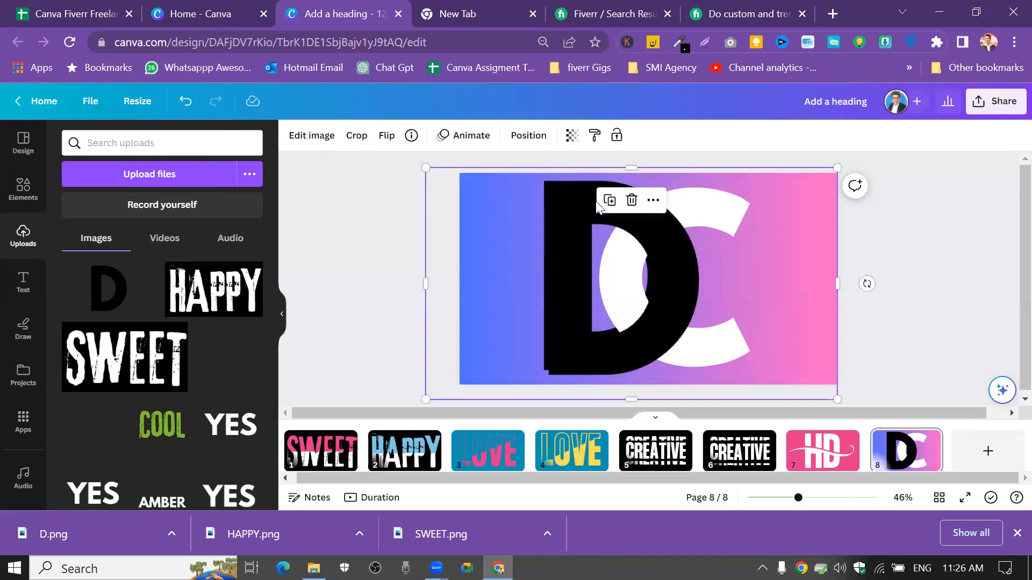
mouse_move(567, 267)
mouse_down()
mouse_move(559, 260)
mouse_move(570, 256)
mouse_up()
double_click(571, 256)
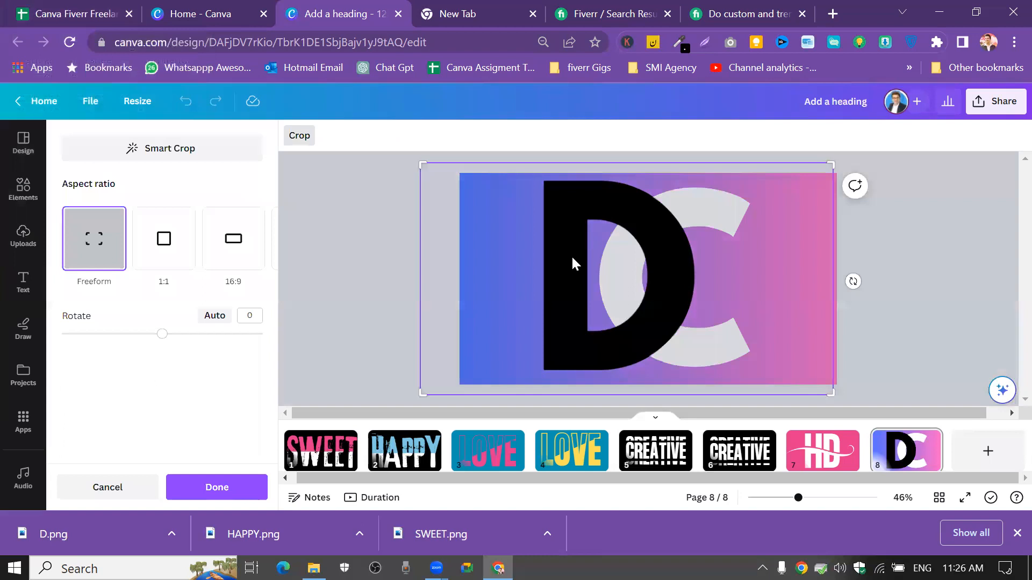
click(237, 486)
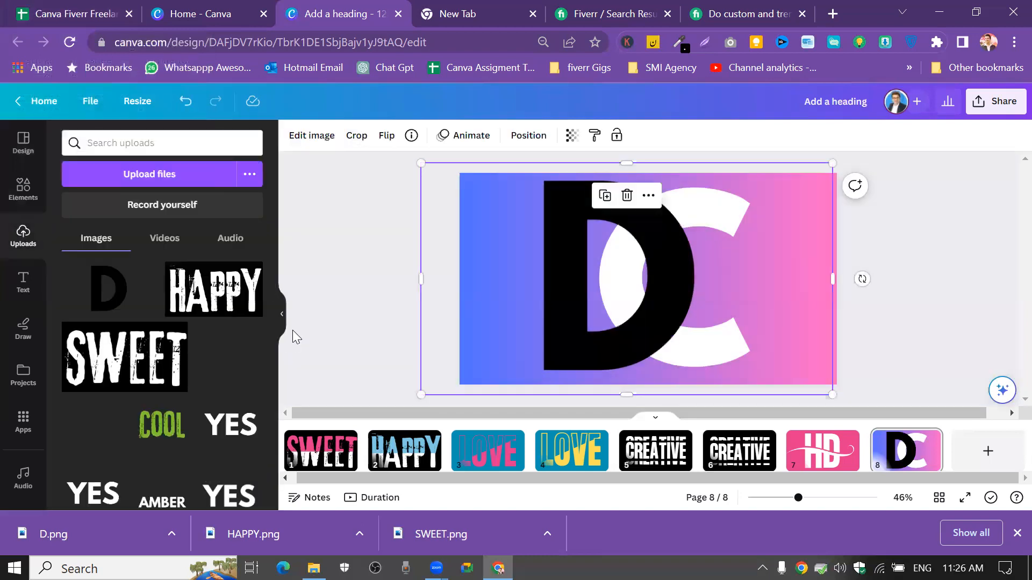
drag(576, 262, 577, 265)
drag(625, 166, 627, 273)
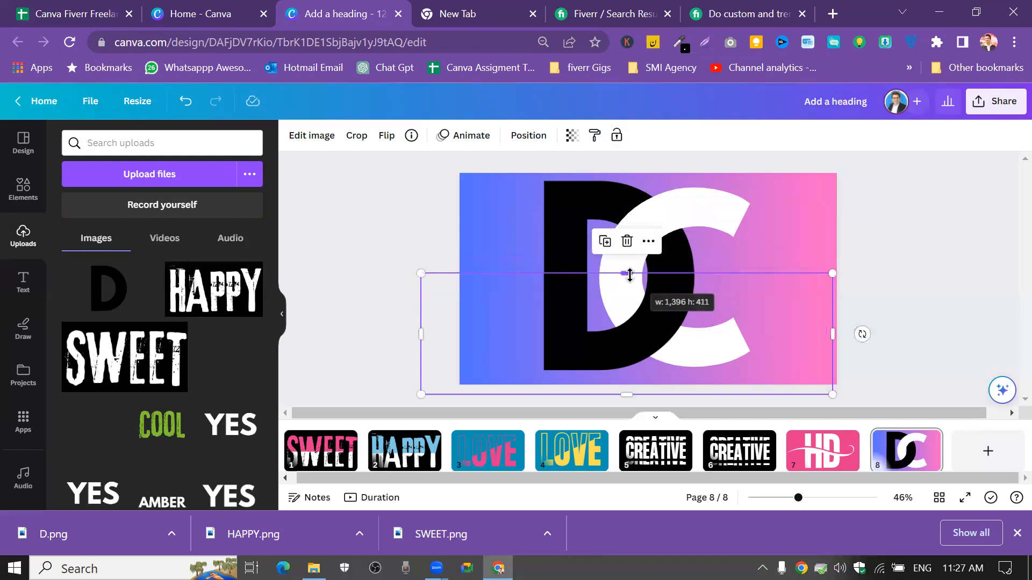
click(940, 208)
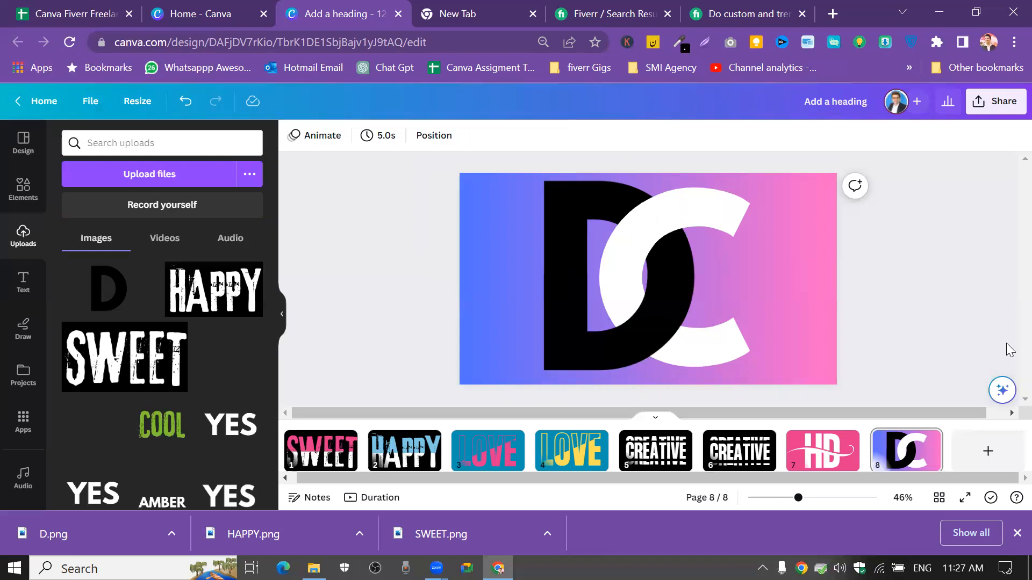
Add page 9 and place a black "D" heading on it, enlarged to a font size of about 489
click(987, 451)
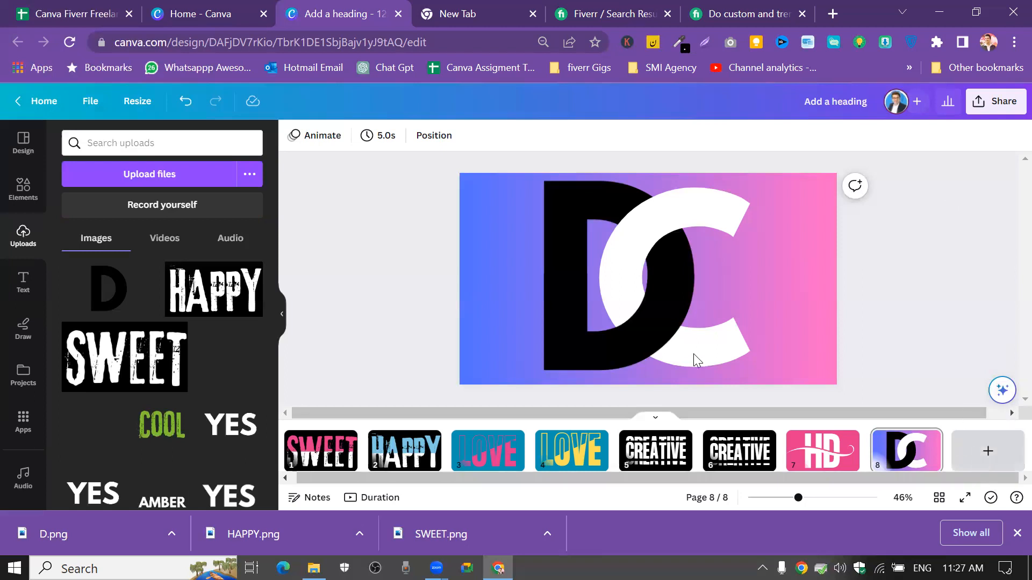
click(23, 281)
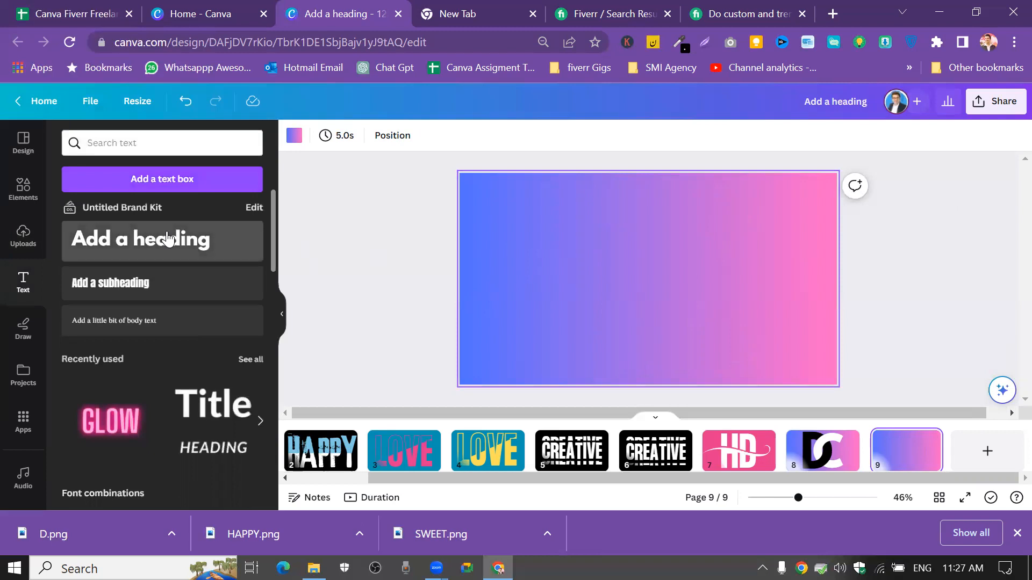
click(140, 239)
text(D)
drag(639, 264, 599, 201)
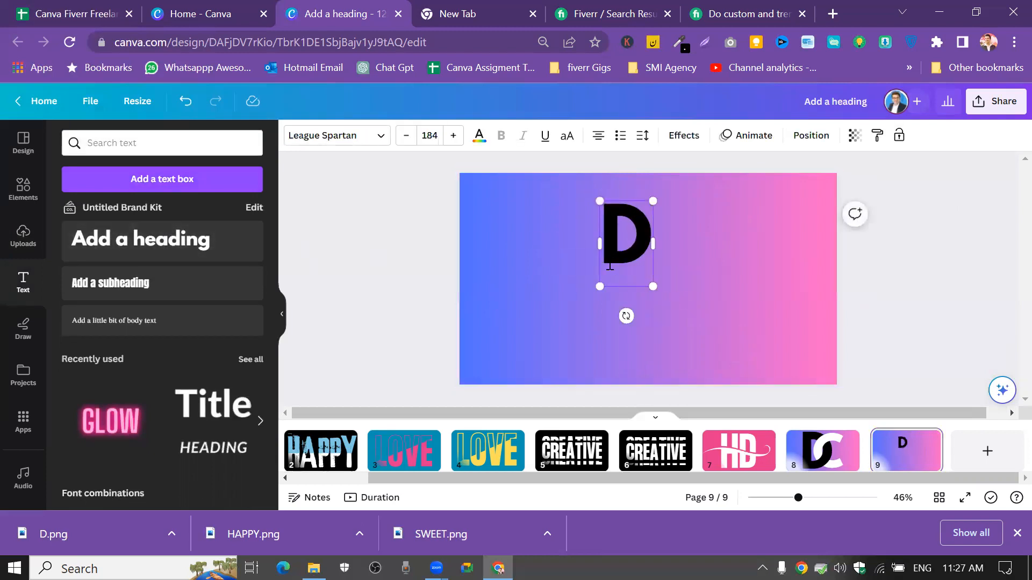
drag(652, 284, 763, 392)
drag(600, 201, 574, 193)
Download all nine pages as PNG files, then open the resulting zip archive and close it
click(981, 105)
click(982, 105)
click(992, 109)
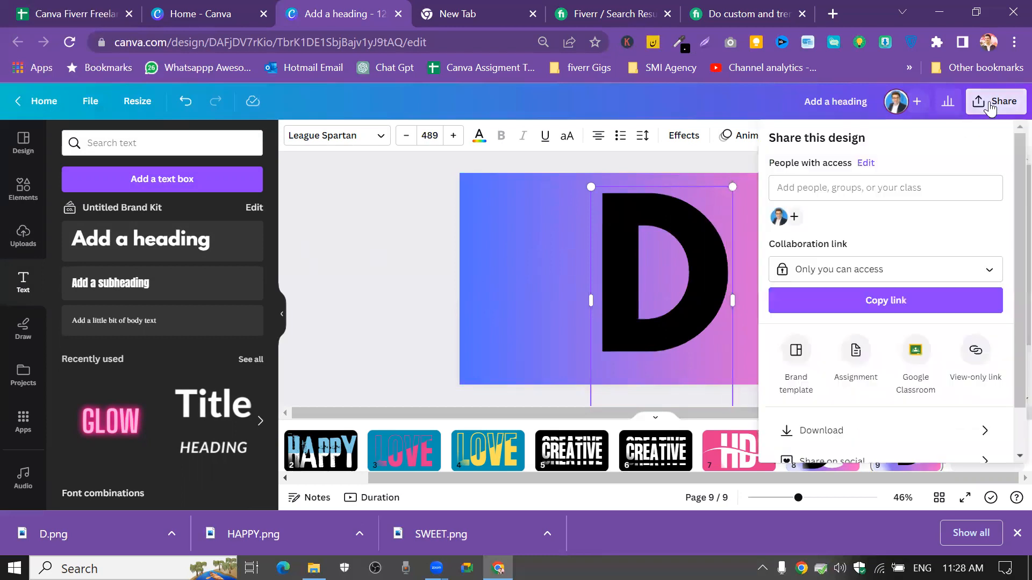
click(856, 431)
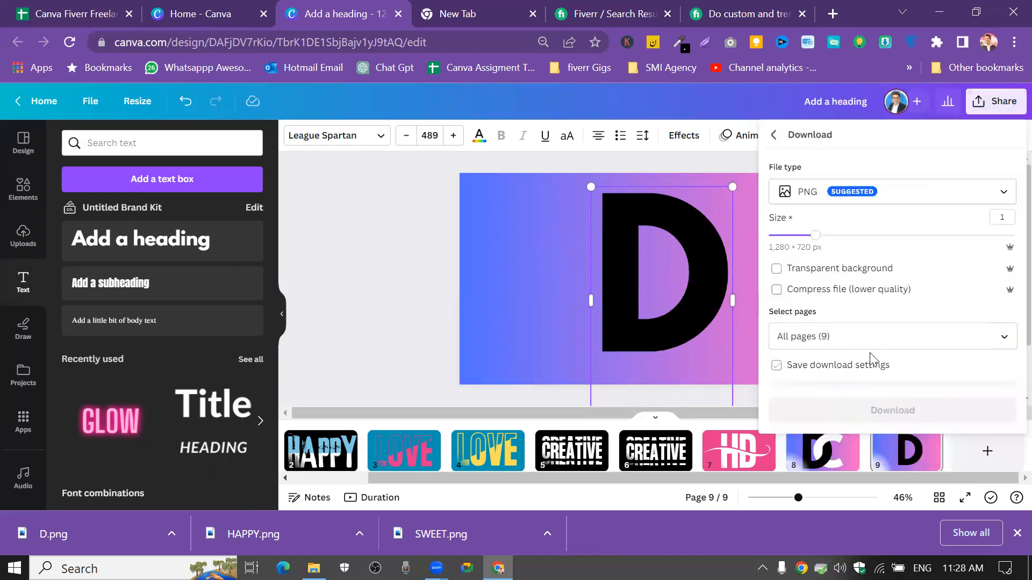
click(878, 405)
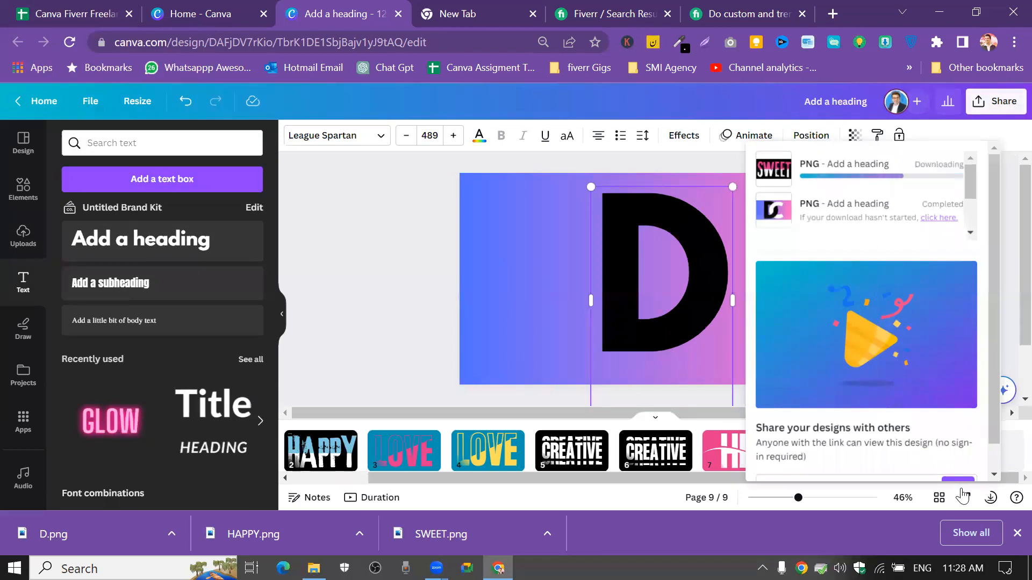
click(770, 168)
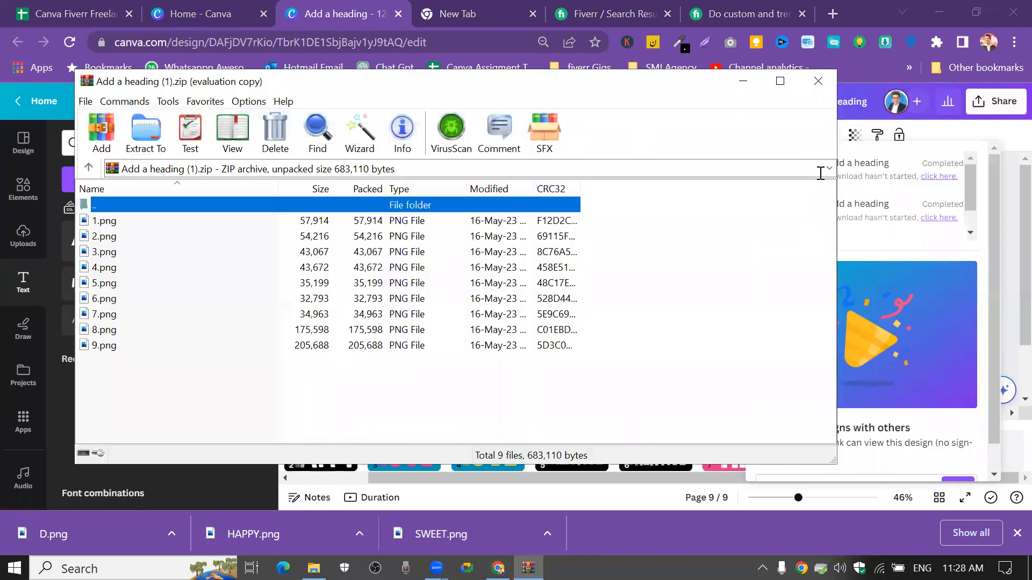
click(815, 81)
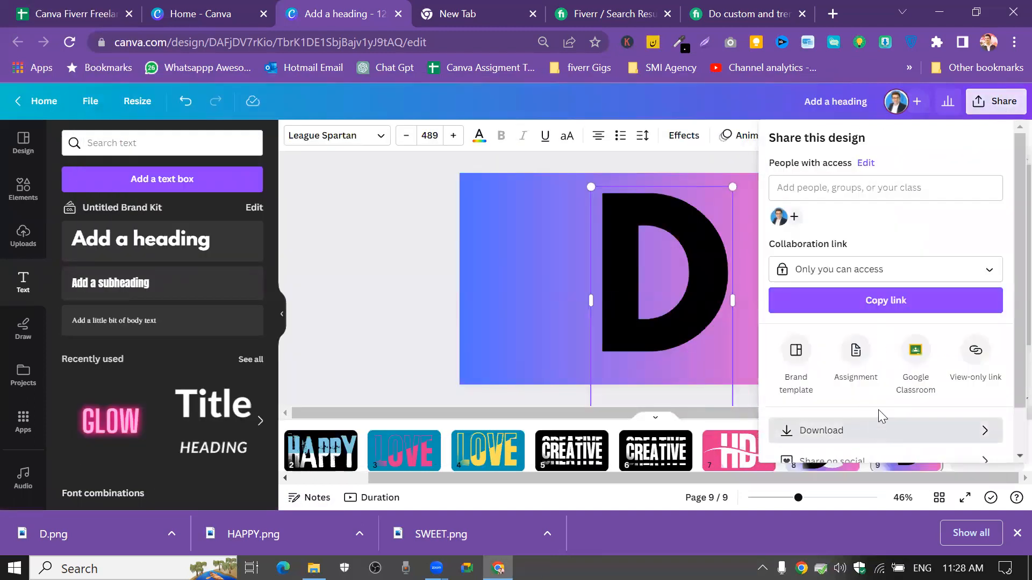
Export only page 9 as a PNG named XXA, keeping its gradient background, and upload that file to the design's images
click(878, 430)
click(1004, 337)
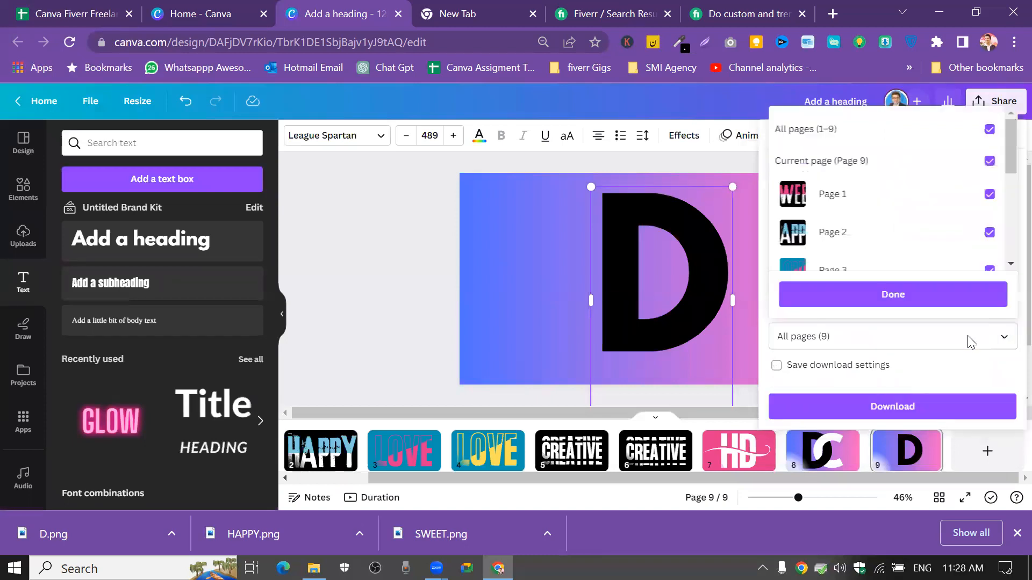
click(945, 130)
click(941, 161)
click(935, 300)
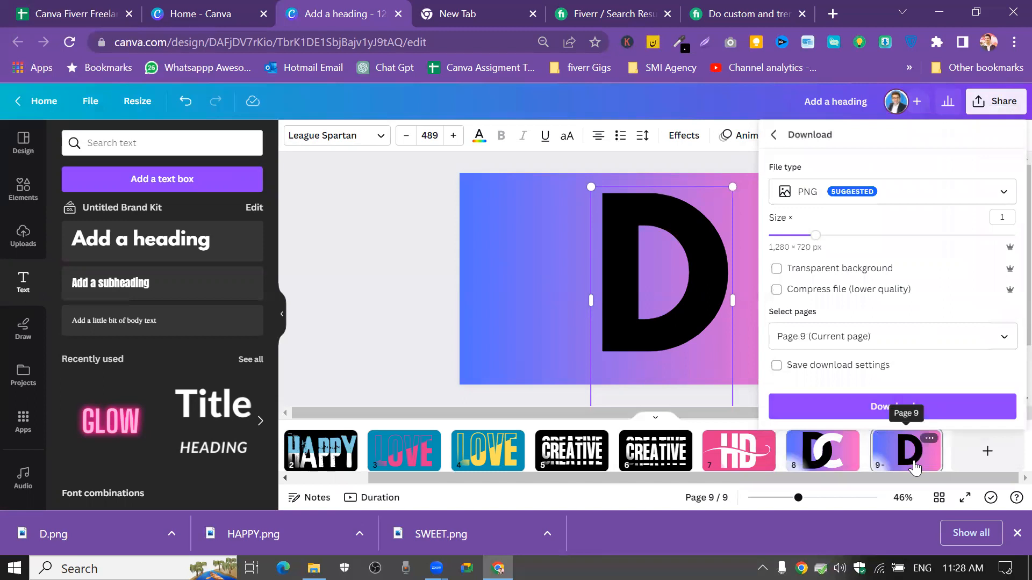
click(916, 412)
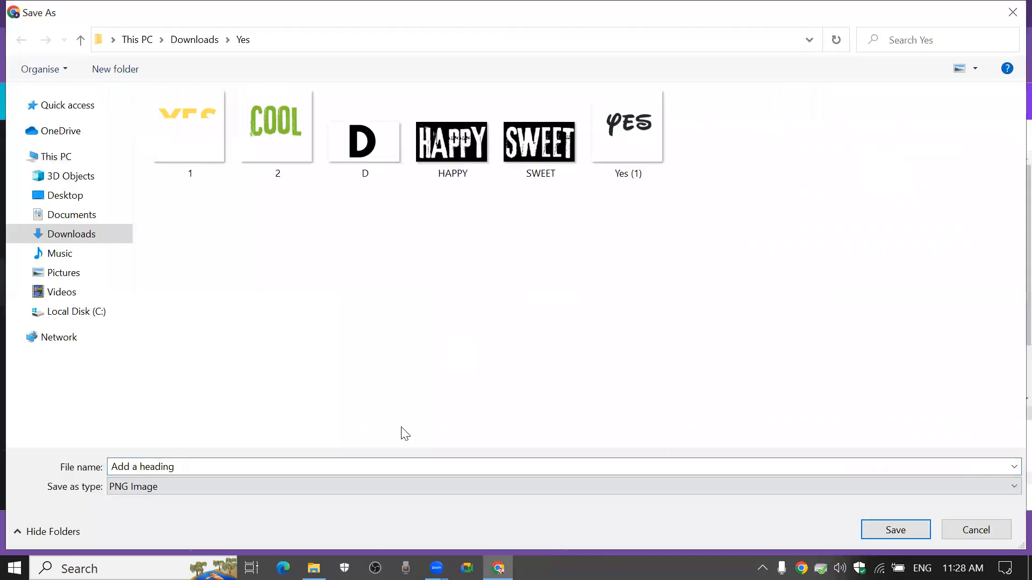
click(441, 466)
text(XXA)
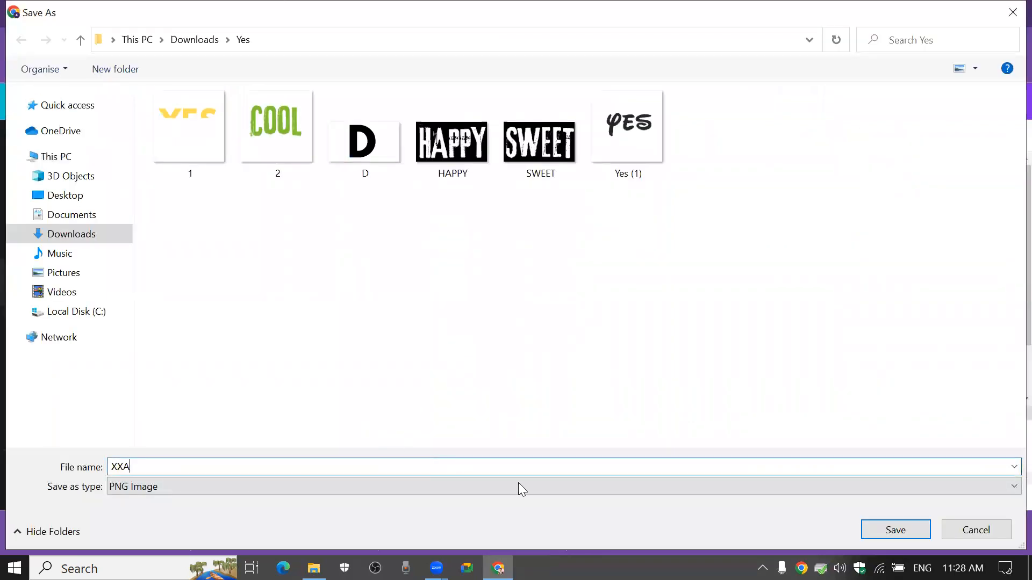
click(873, 533)
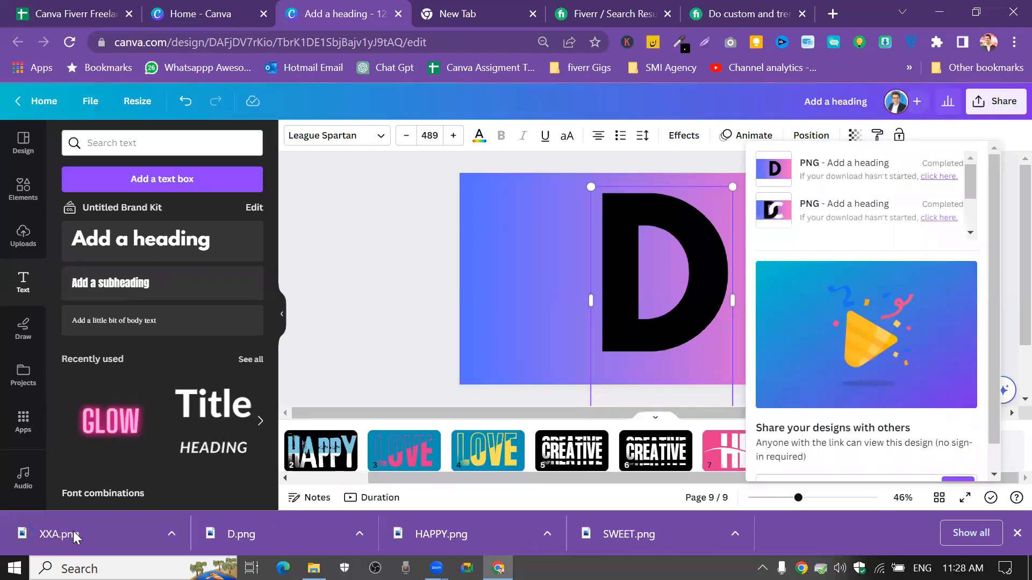
drag(74, 525, 138, 335)
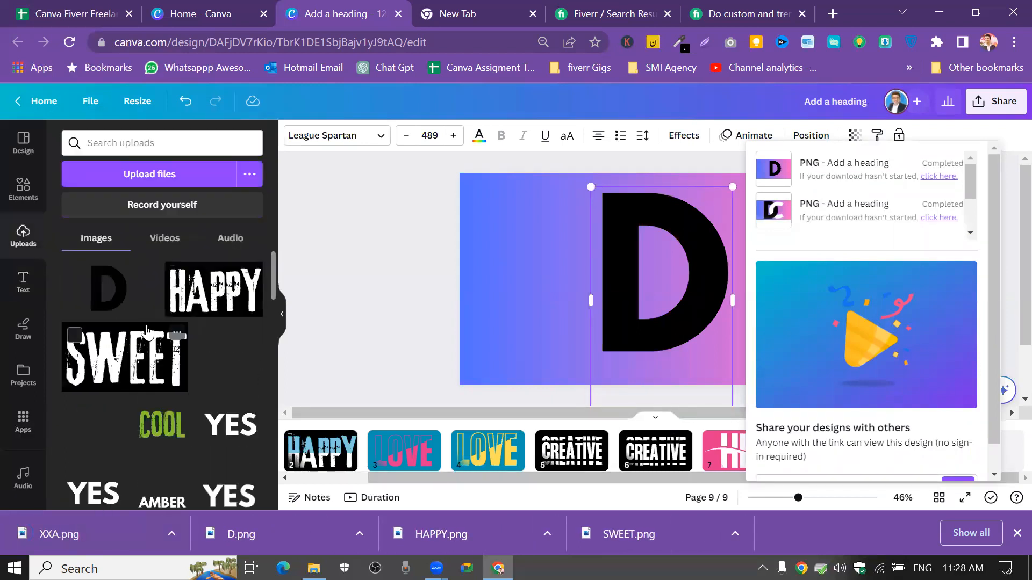
Replace the D heading on page 9 with "C" and colour it white
double_click(659, 301)
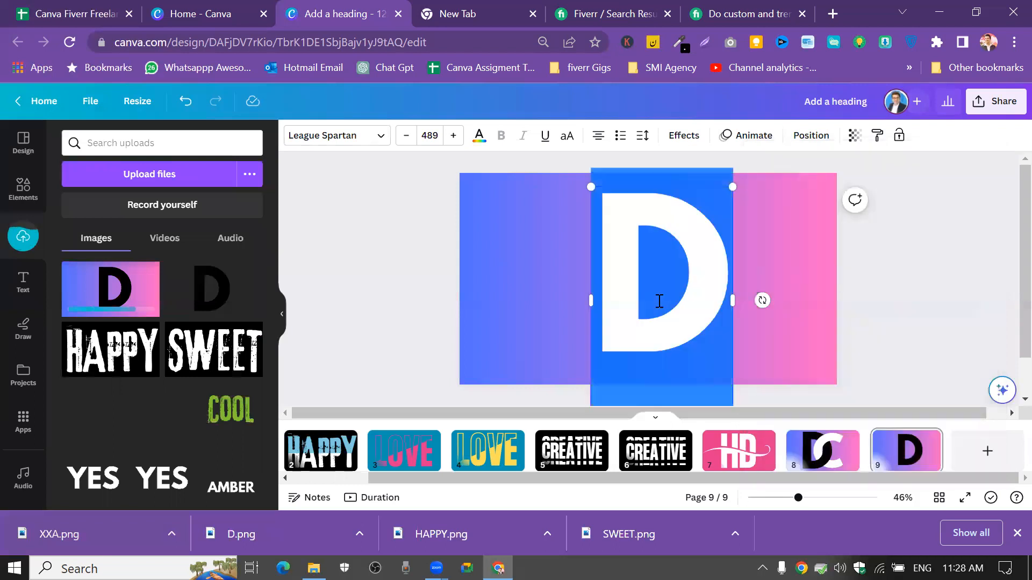
text(C)
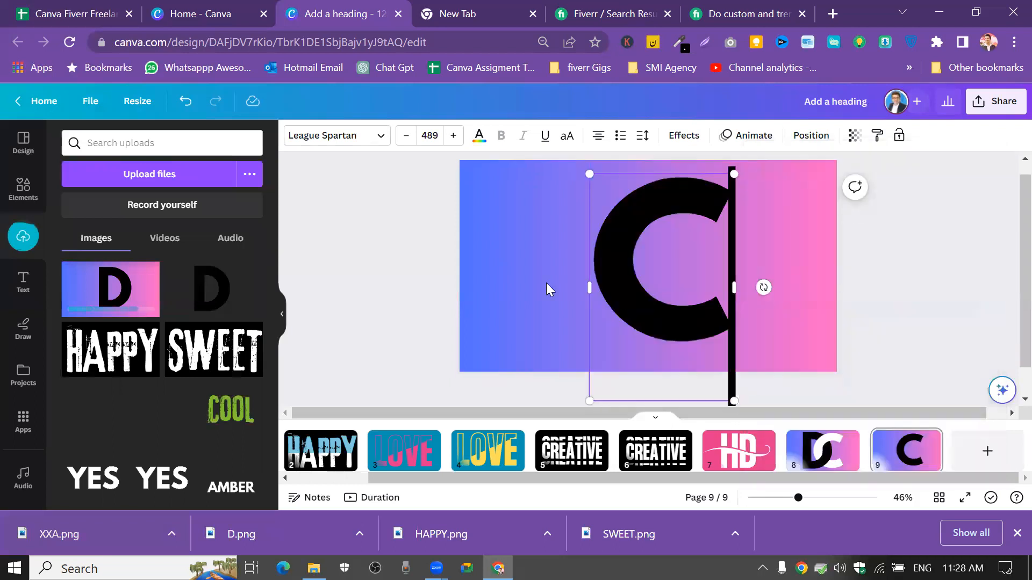
click(479, 135)
click(249, 212)
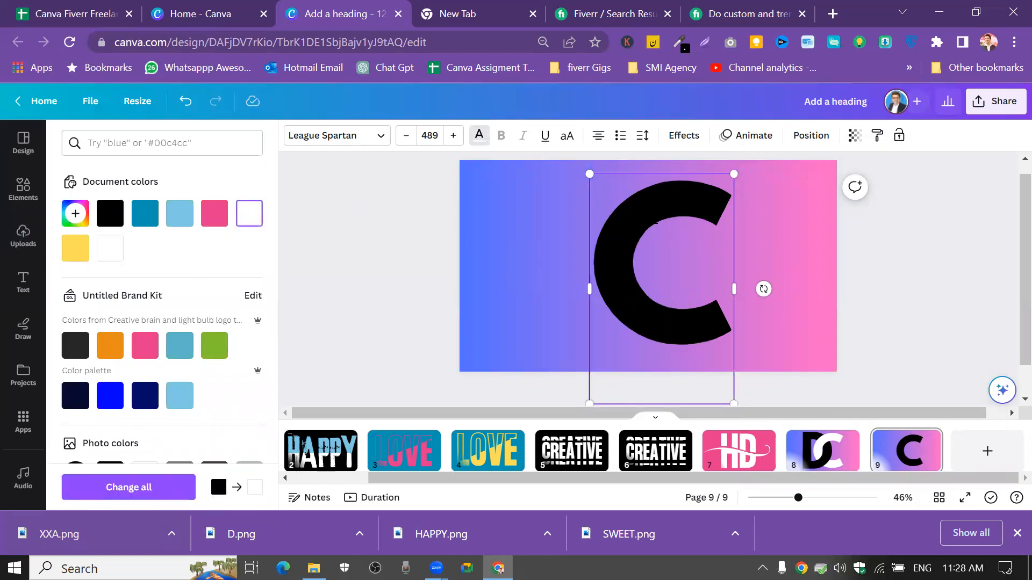
double_click(675, 216)
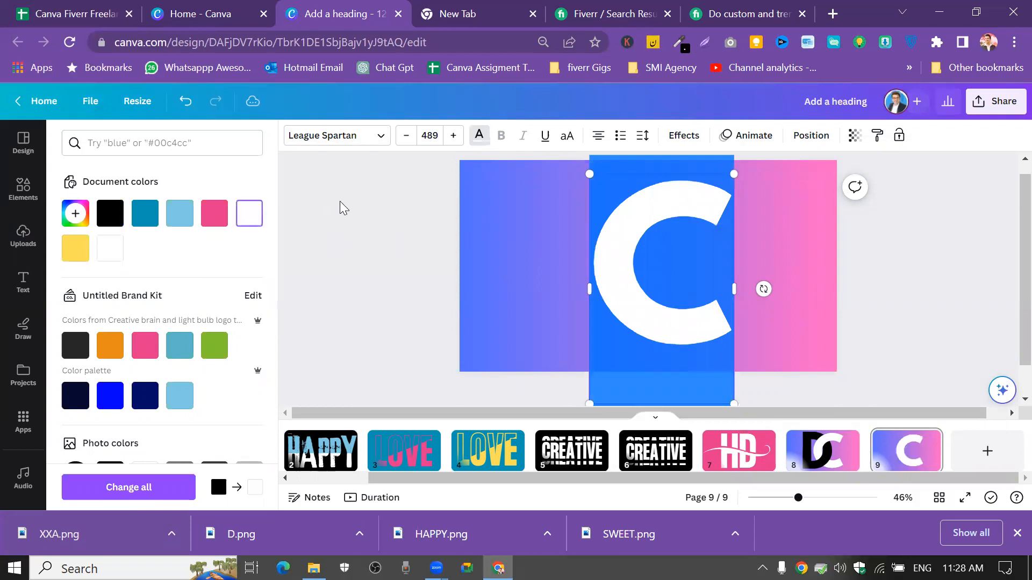
click(343, 203)
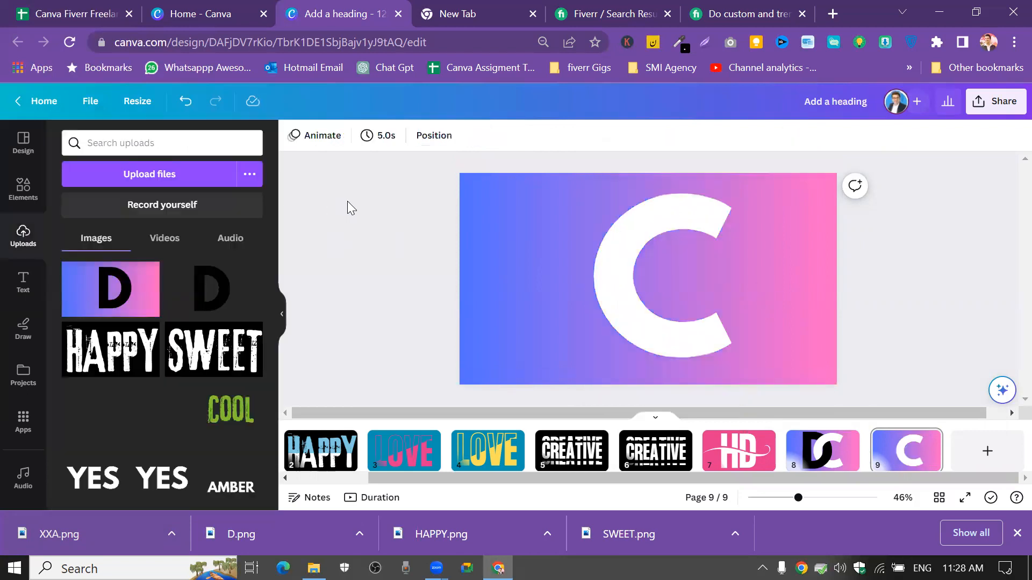
Insert the uploaded D image with gradient background on page 9, shift it so the D overlaps the C's left side, and enlarge it
click(126, 302)
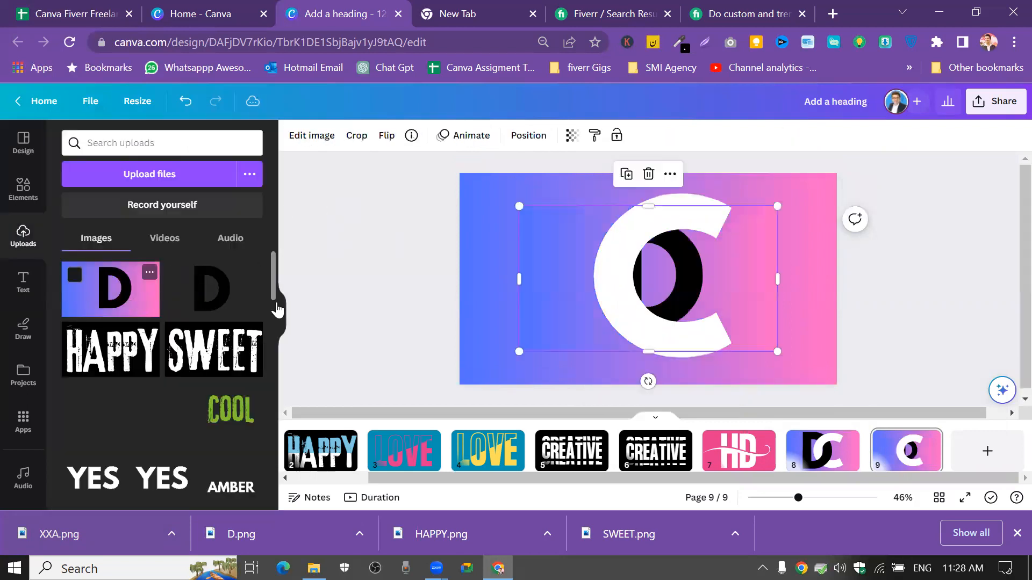
drag(607, 274, 632, 274)
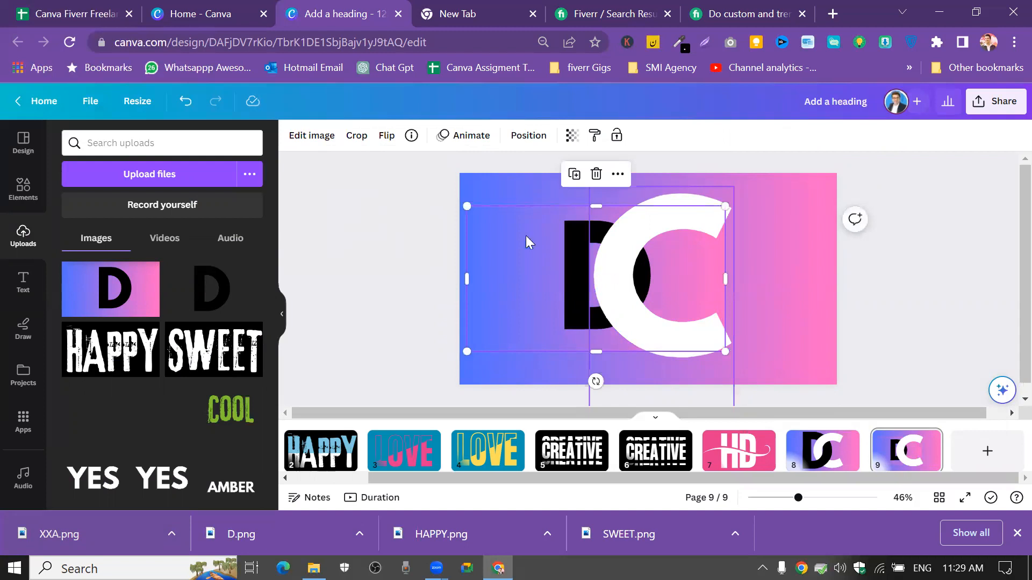
drag(466, 207, 432, 186)
drag(725, 351, 764, 392)
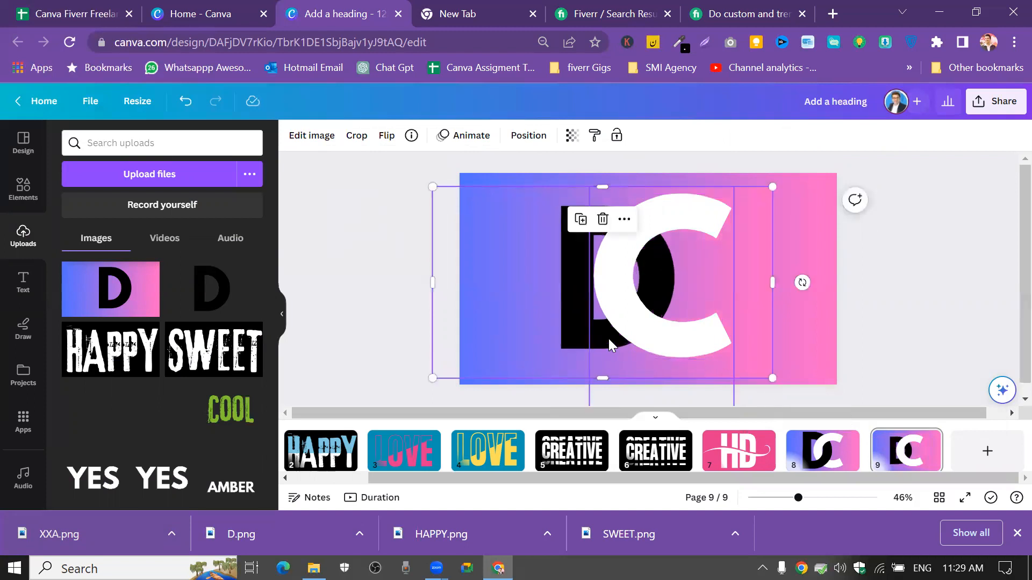
drag(431, 380, 420, 385)
Duplicate the D image on page 9, align the copy over the original, and crop it to the area below the upper C crossing
click(574, 218)
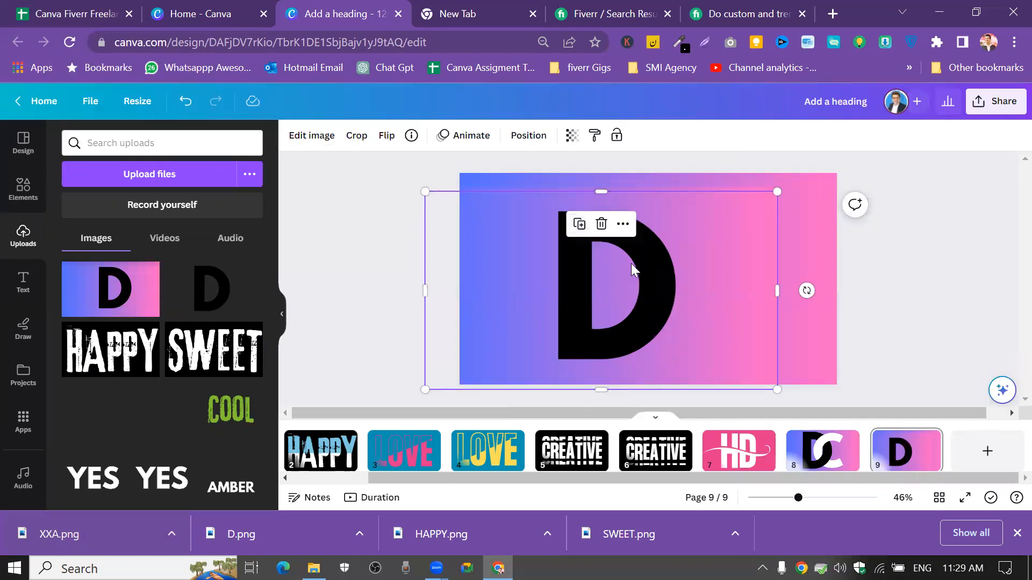
drag(675, 268, 670, 260)
drag(773, 286, 643, 276)
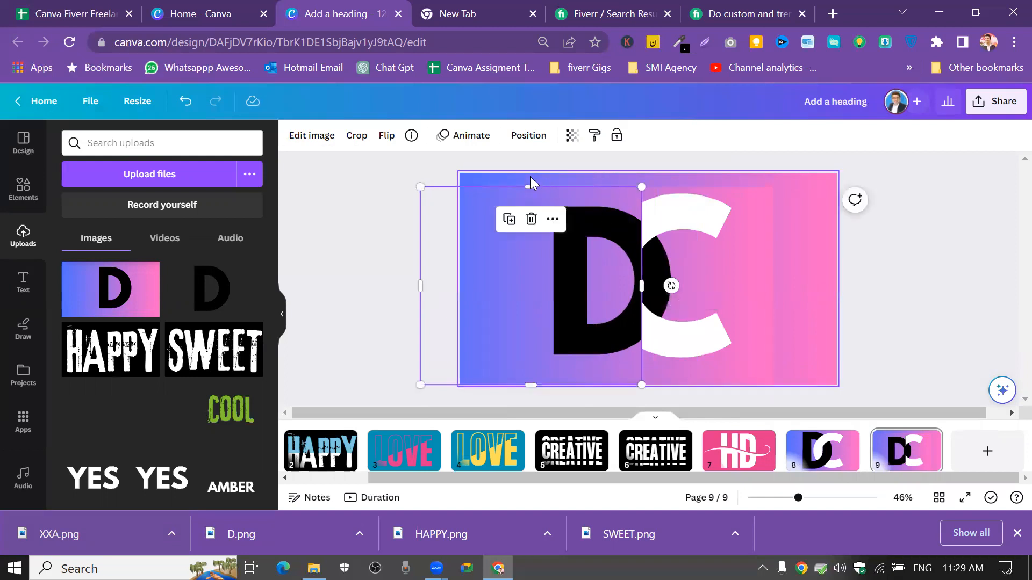
drag(532, 189, 537, 263)
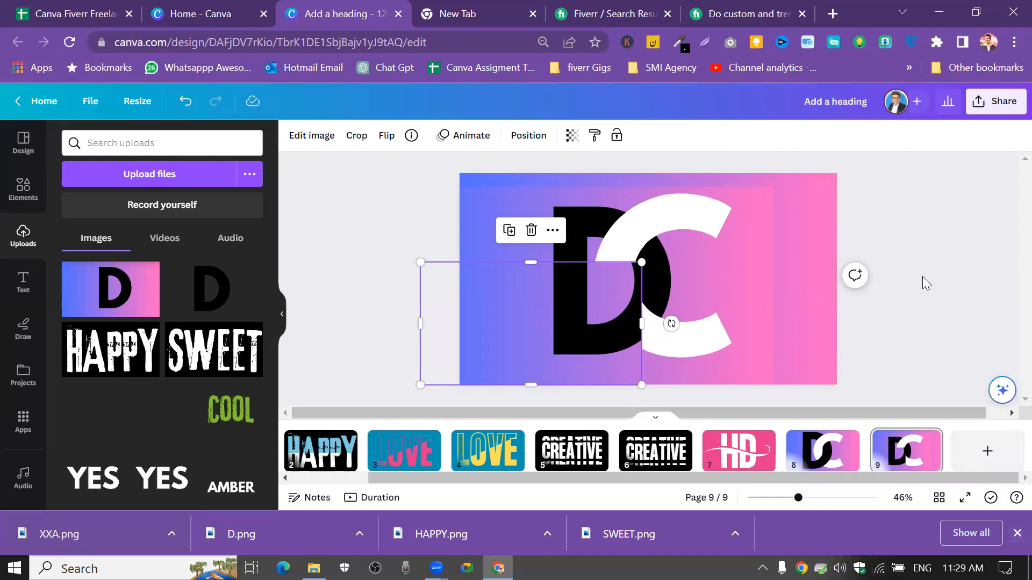
Delete the C heading, the cropped D copy and the original D image from page 9, leaving only the gradient background
click(590, 261)
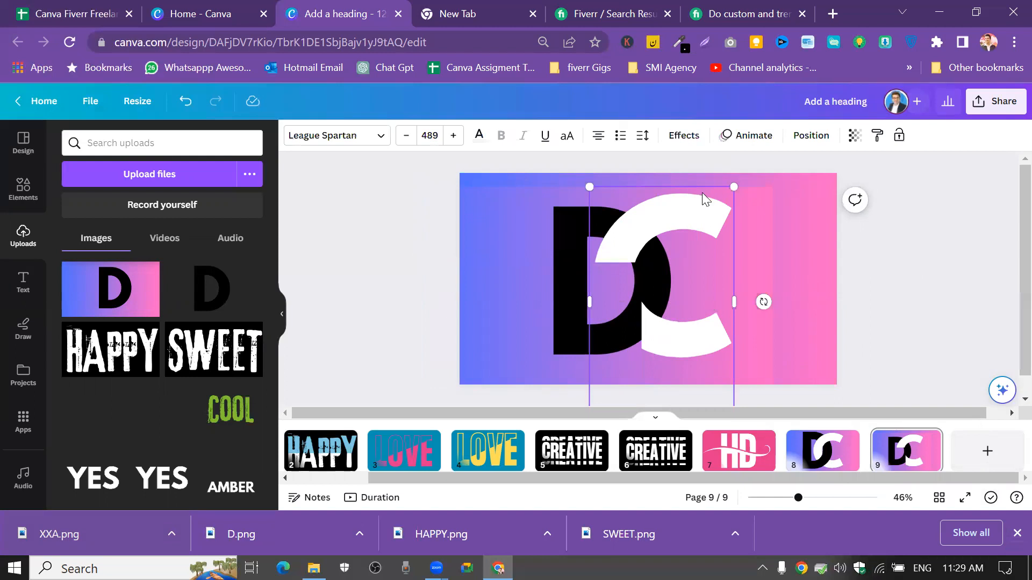
key(Delete)
click(619, 274)
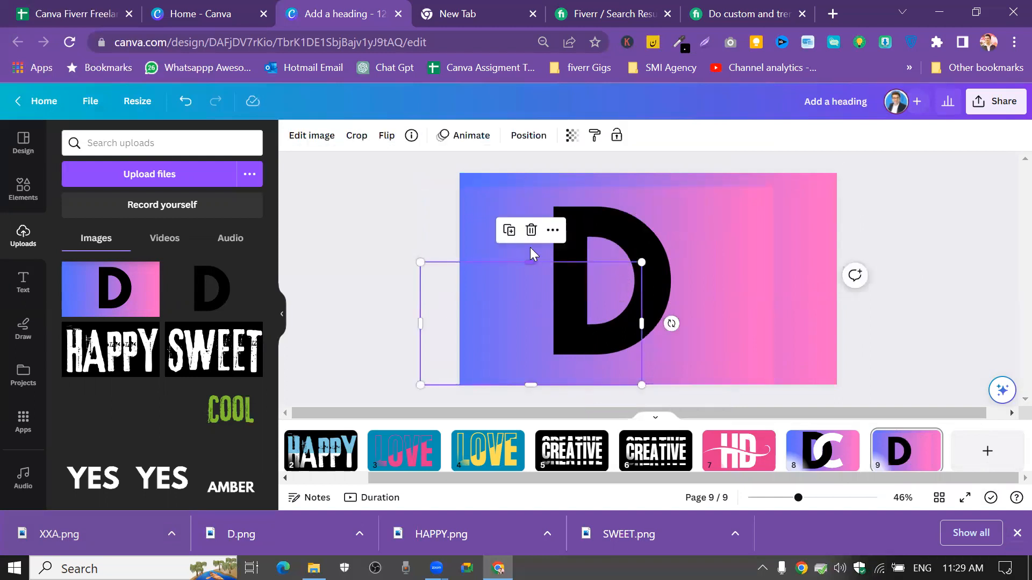
click(531, 230)
click(560, 229)
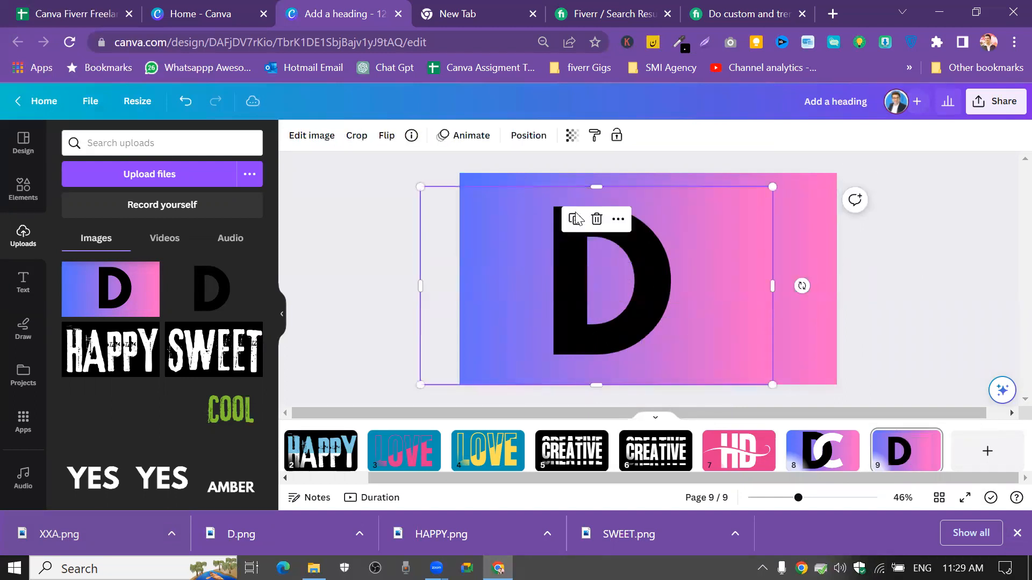
click(597, 219)
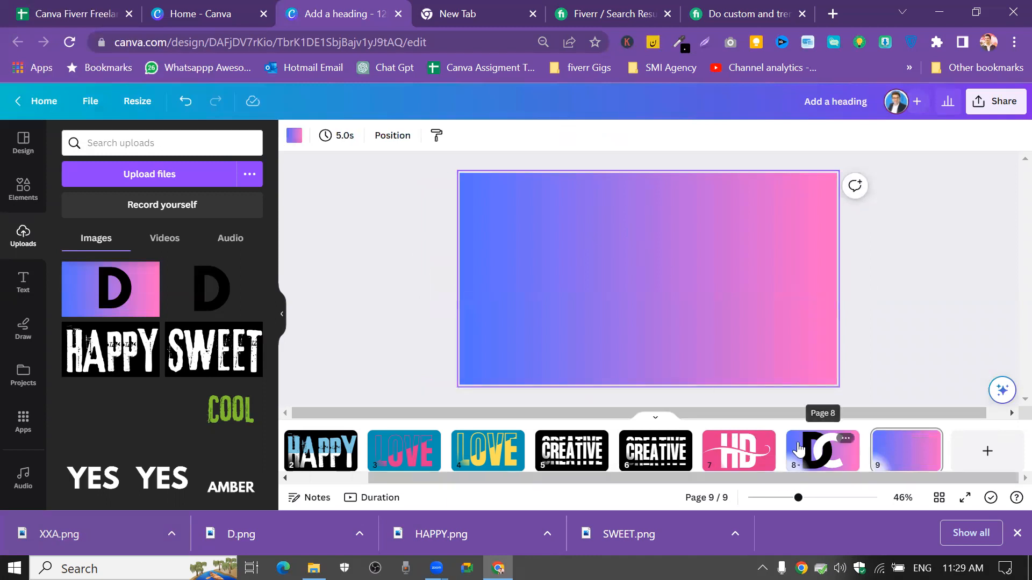
Delete the cropped D copy that covers the lower part of the C on page 8
click(799, 449)
click(583, 323)
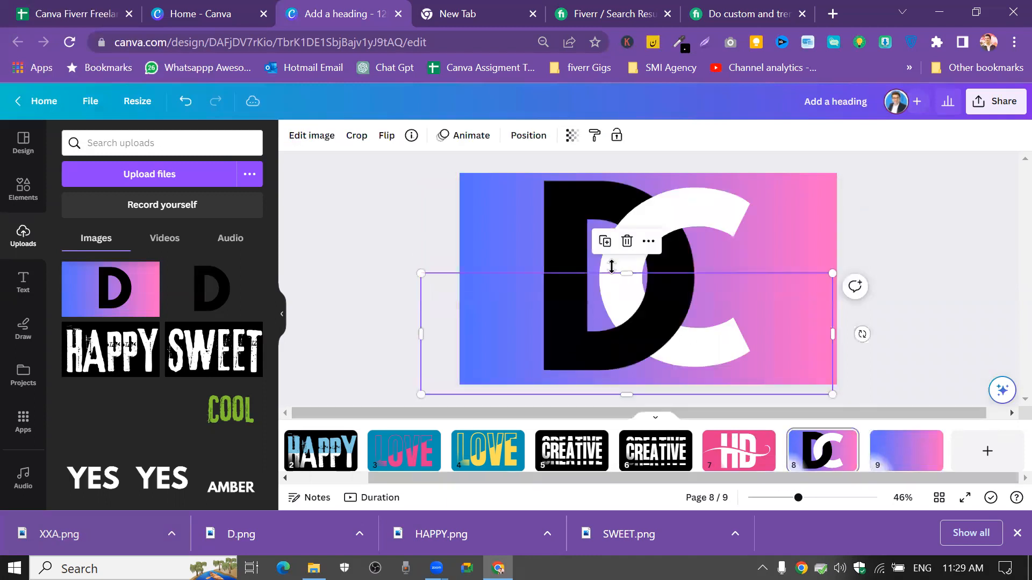
click(627, 241)
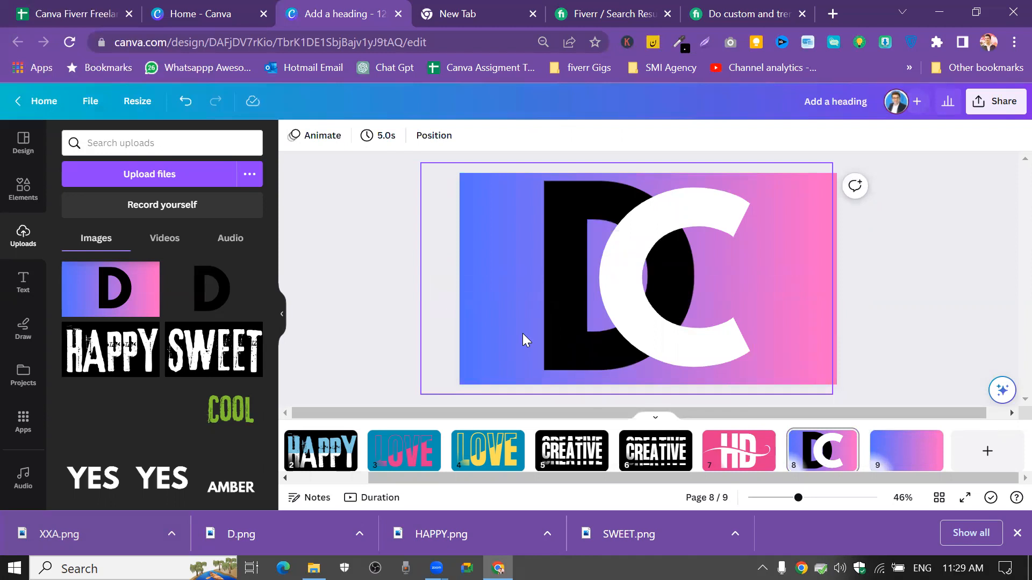
Try adding the transparent D image from the uploads to page 8 over the existing letters, and remove it
click(190, 298)
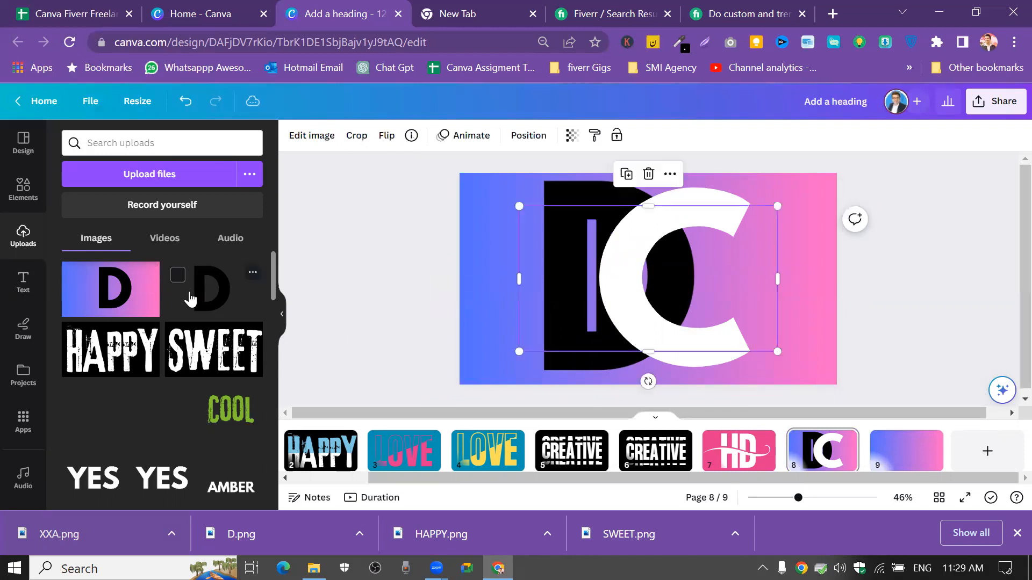
mouse_move(518, 281)
mouse_down()
mouse_move(697, 267)
mouse_move(518, 276)
mouse_up()
click(490, 253)
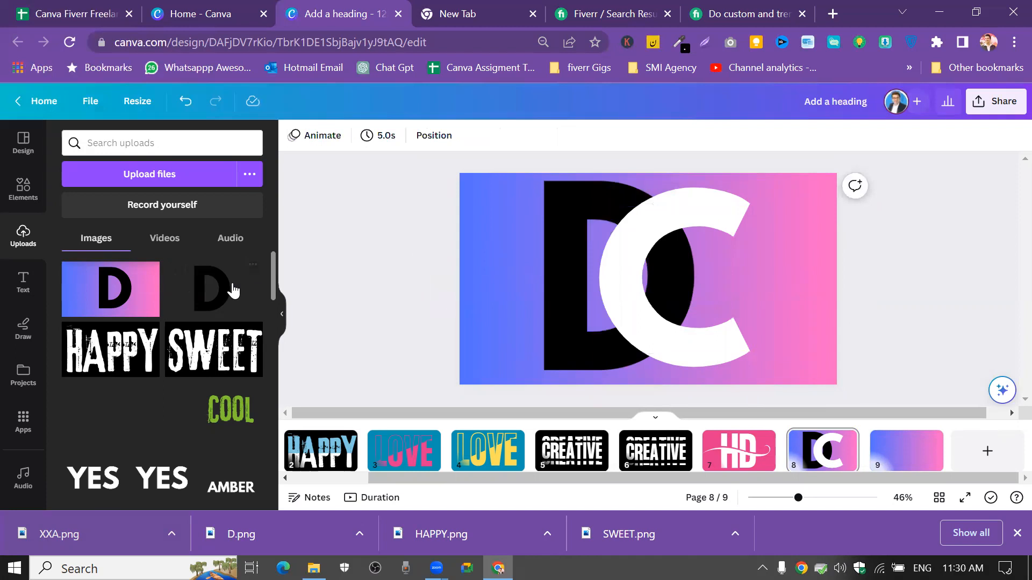
click(630, 244)
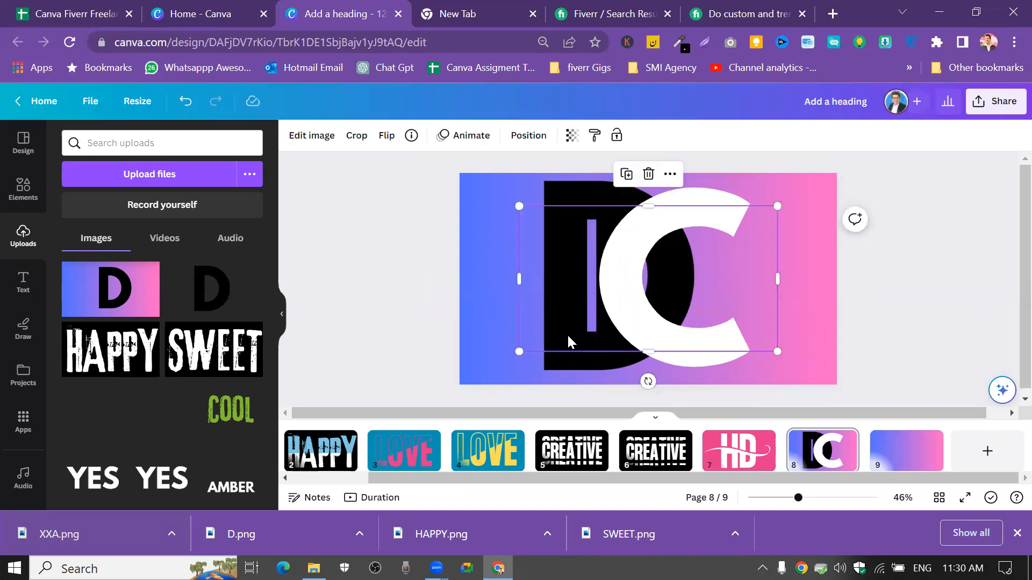
drag(578, 330, 480, 304)
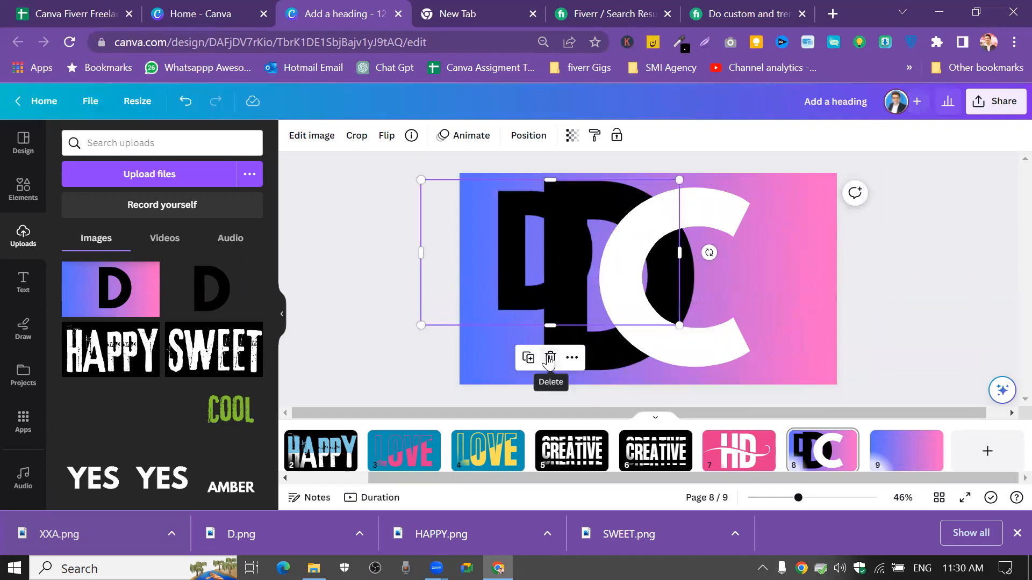
click(549, 356)
Duplicate the large D image on page 8, align the copy exactly over the original, and delete the copy
click(559, 331)
click(609, 200)
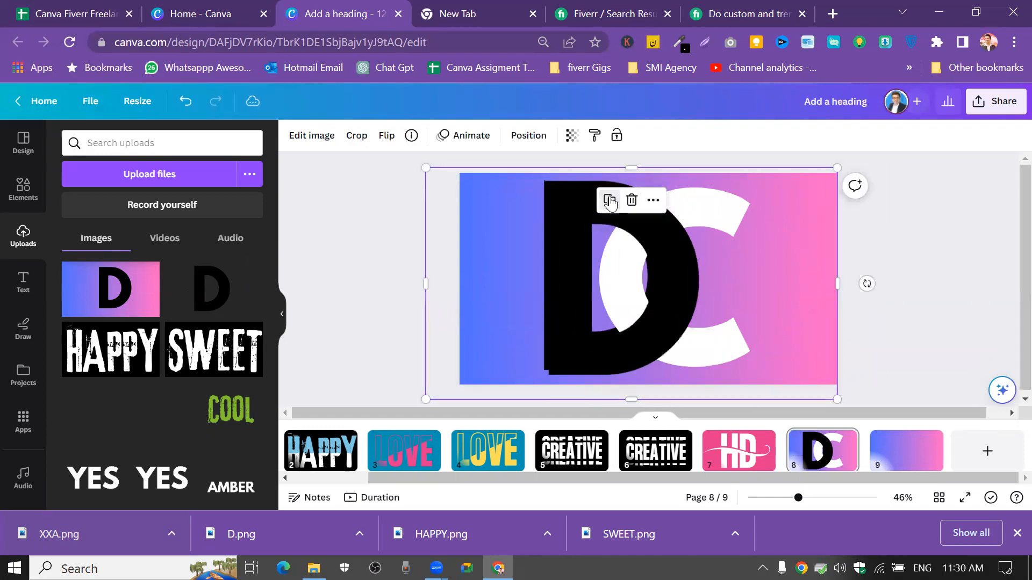
drag(580, 259, 573, 253)
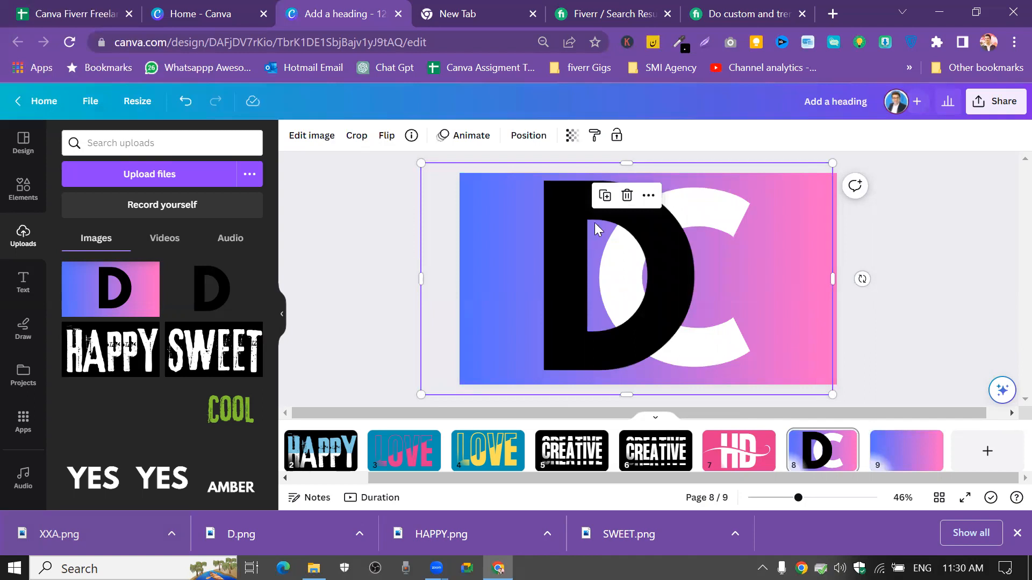
click(626, 196)
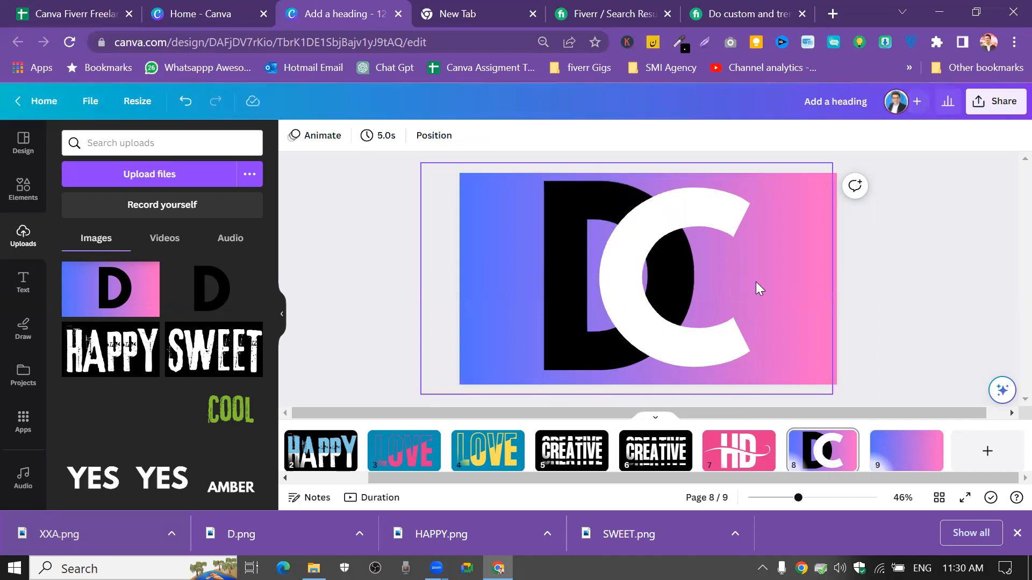
Duplicate the D on page 8, align the copy over the original, and crop away its upper half so the D and C interlock
click(547, 264)
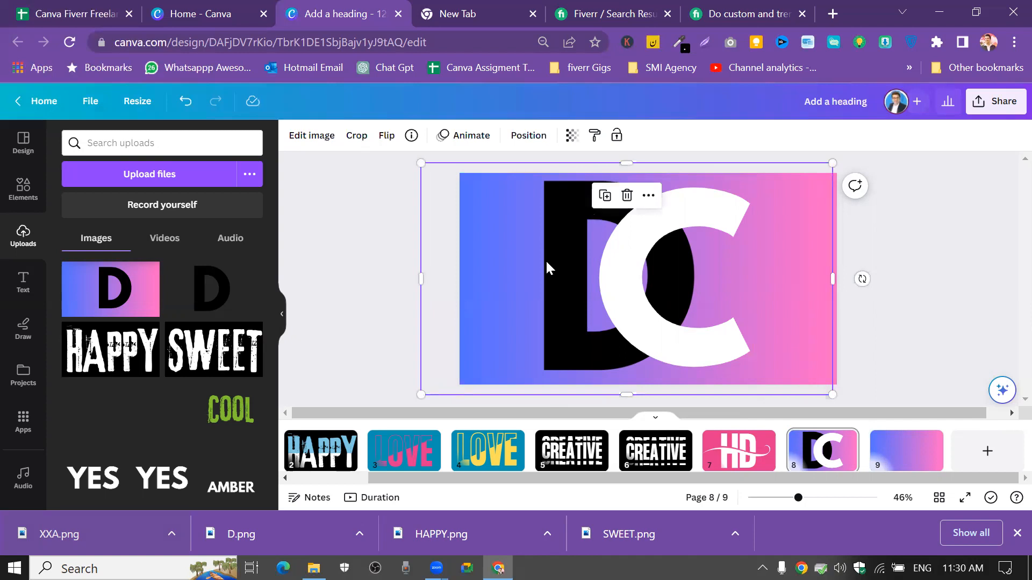
click(602, 204)
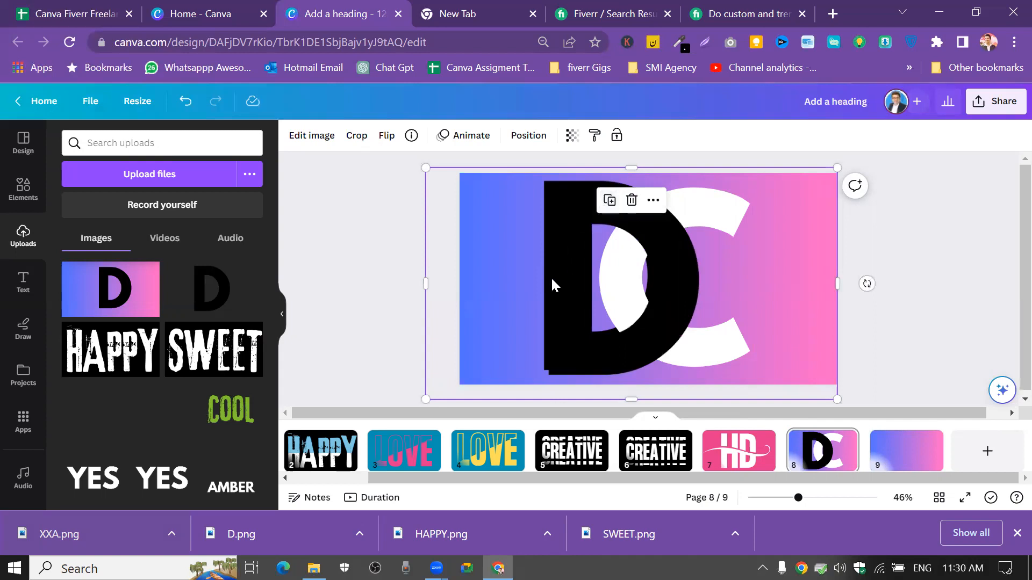
drag(560, 281, 556, 280)
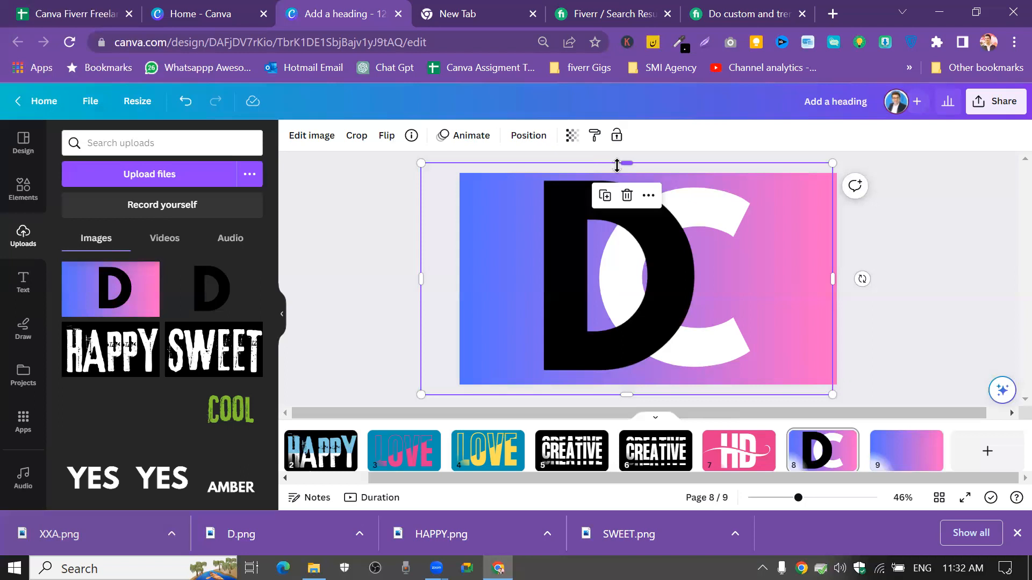
drag(617, 164, 637, 279)
click(940, 215)
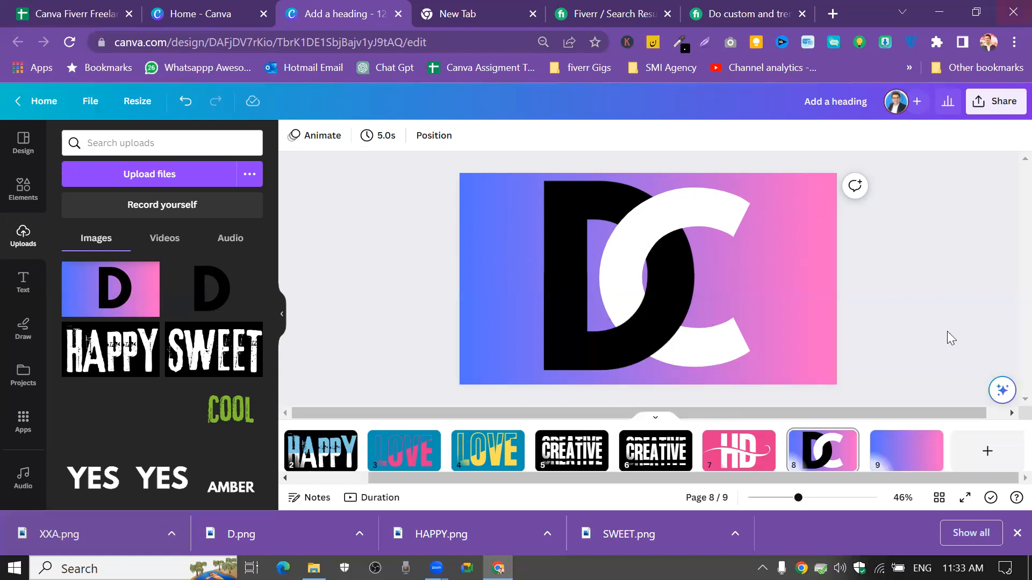
Add a heading reading "LIFE" to page 9 and set its font to Lava Pro Grunge
click(906, 452)
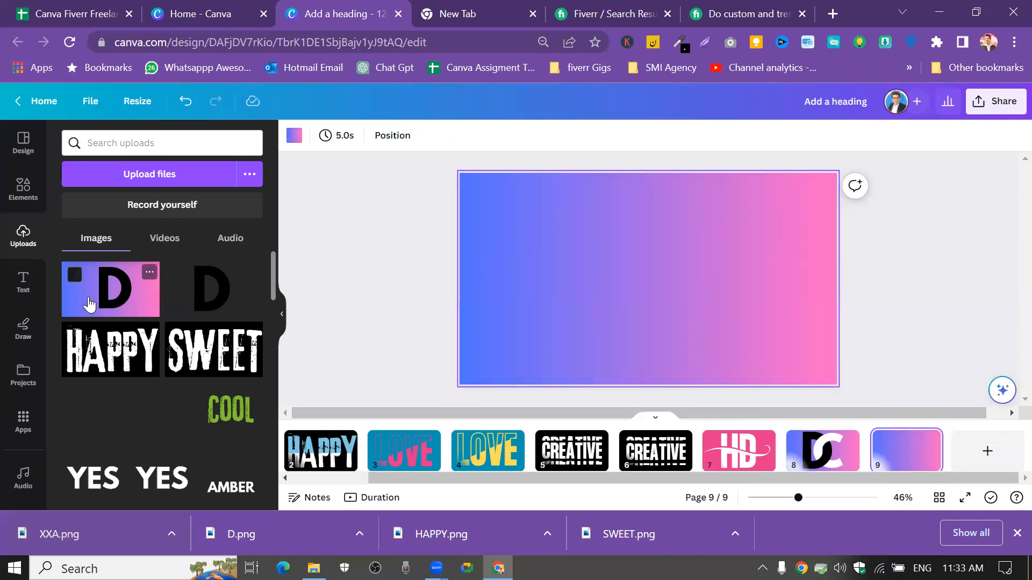
click(30, 289)
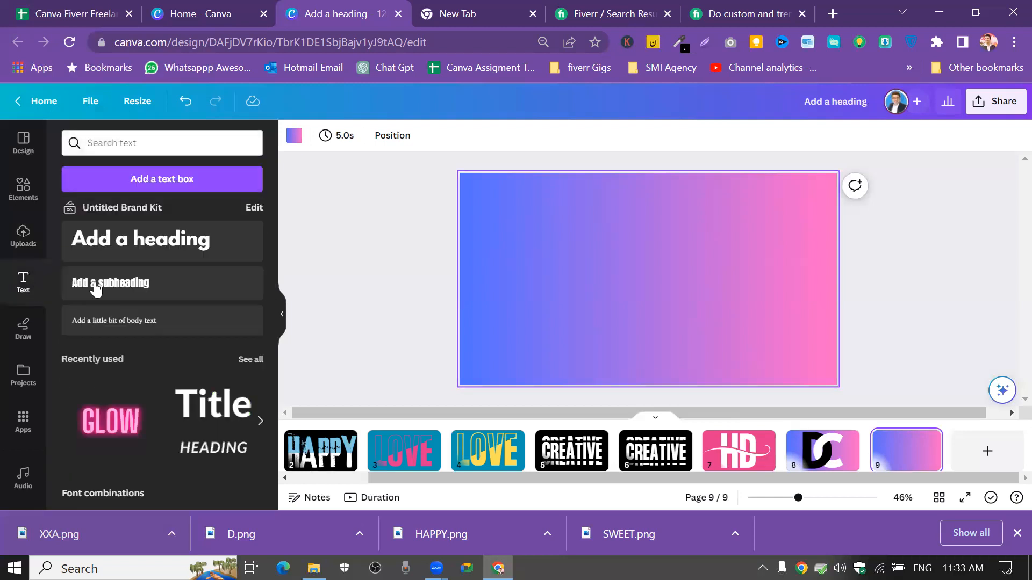
click(145, 257)
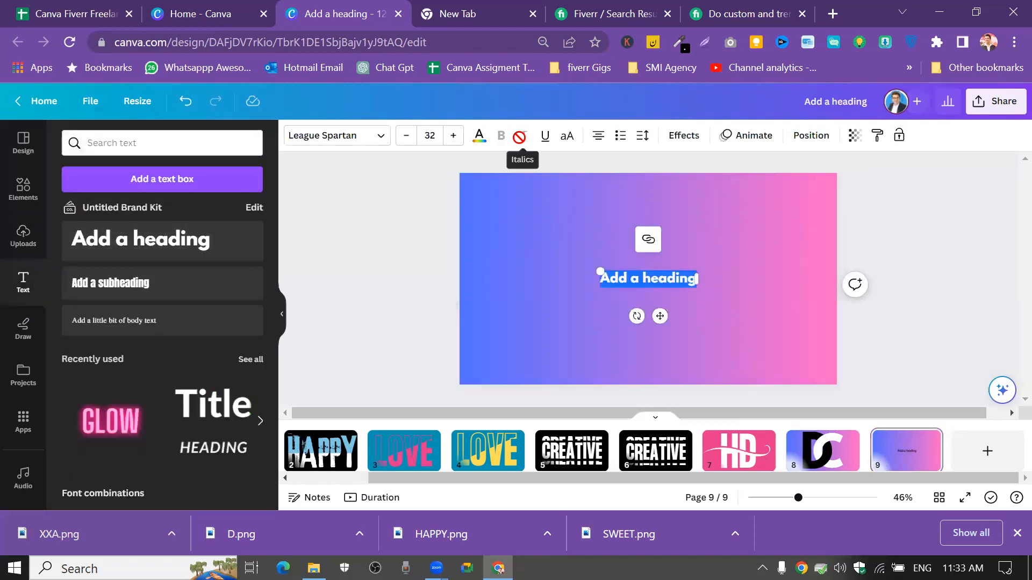
text(LIFE)
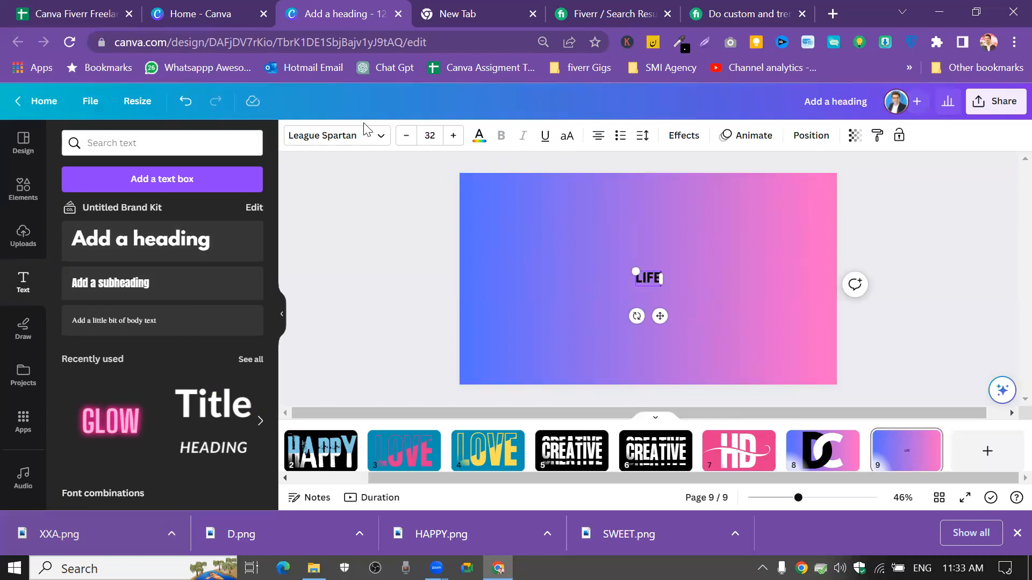
click(389, 134)
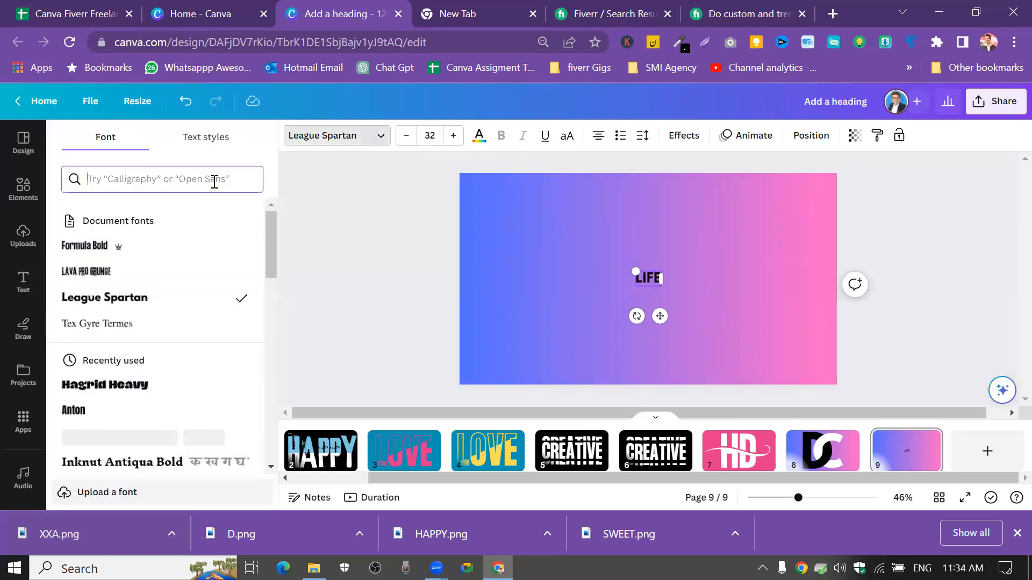
click(214, 180)
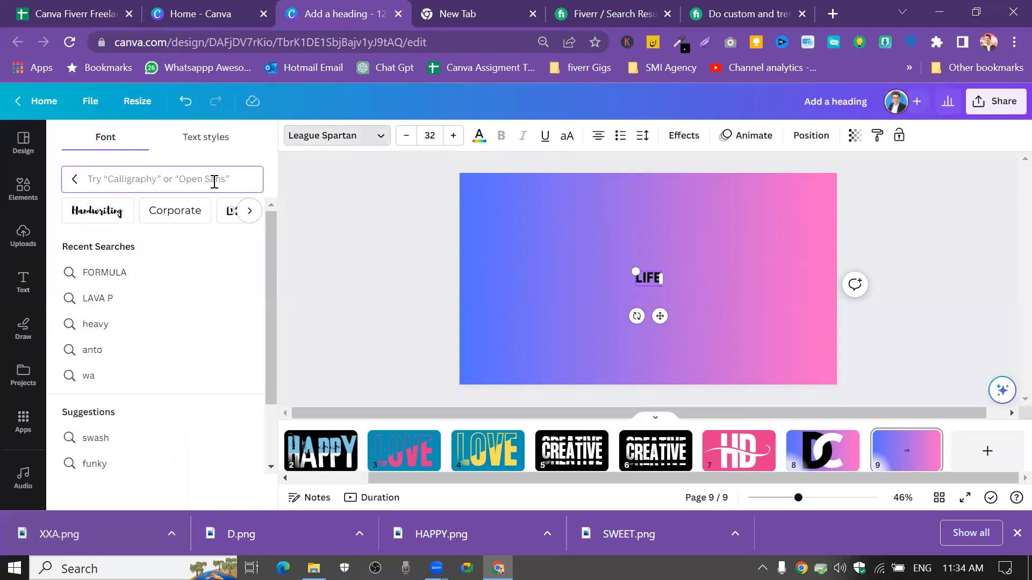
click(184, 308)
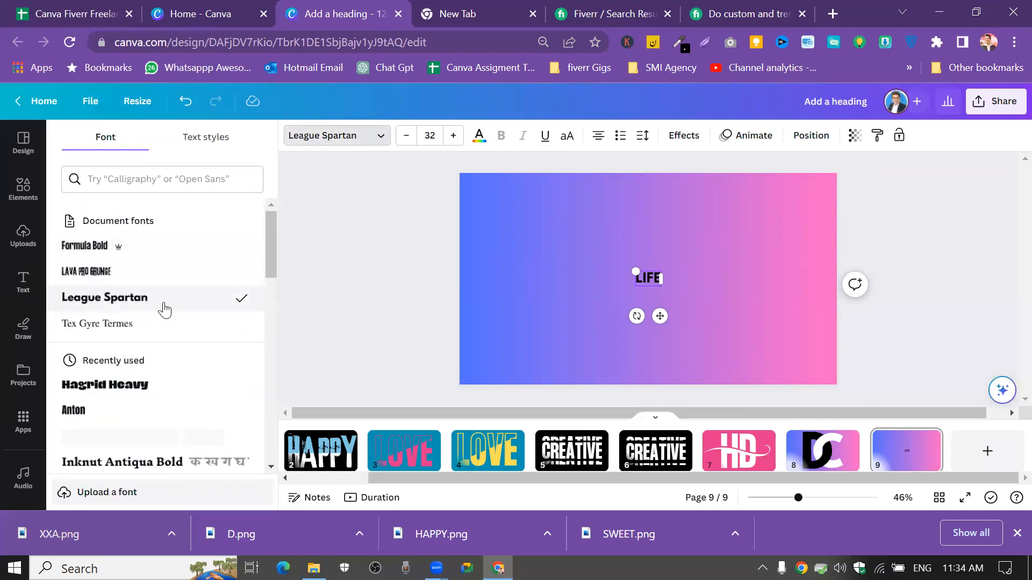
click(179, 271)
Enlarge the LIFE heading to font size 598 and position it near the middle of page 9
drag(643, 272, 473, 293)
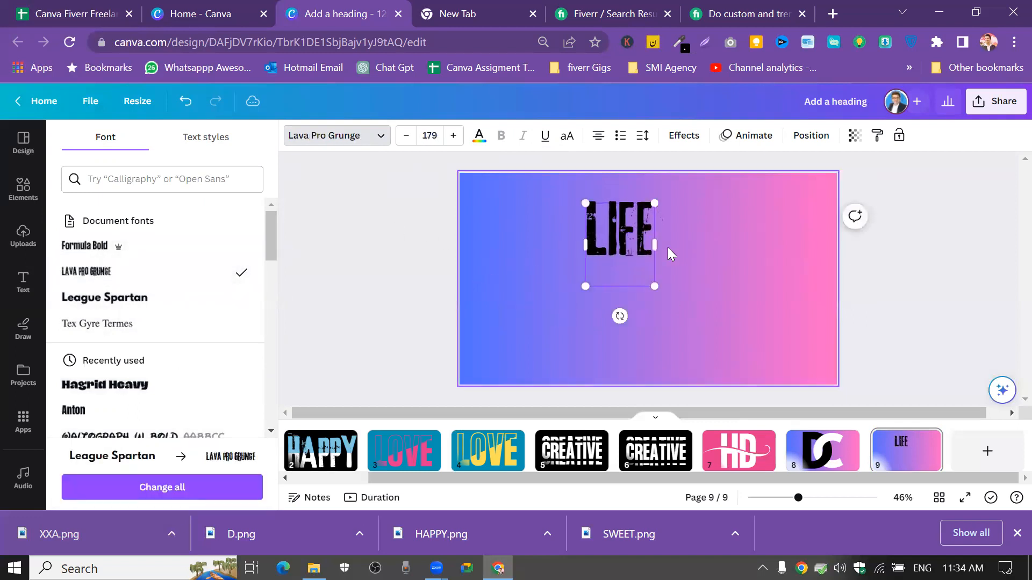
drag(656, 290, 777, 436)
drag(585, 203, 554, 167)
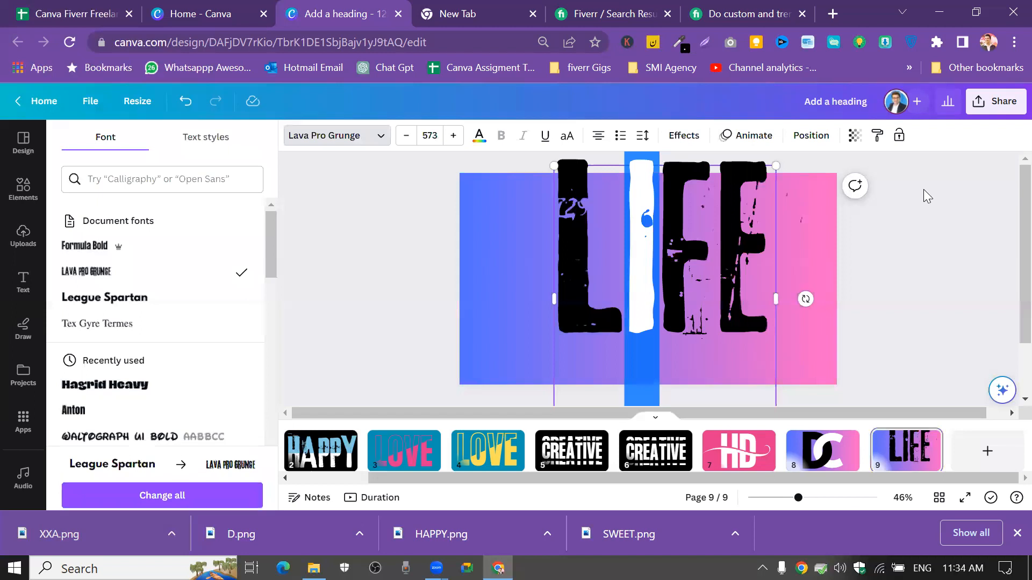
click(875, 221)
drag(660, 268, 636, 289)
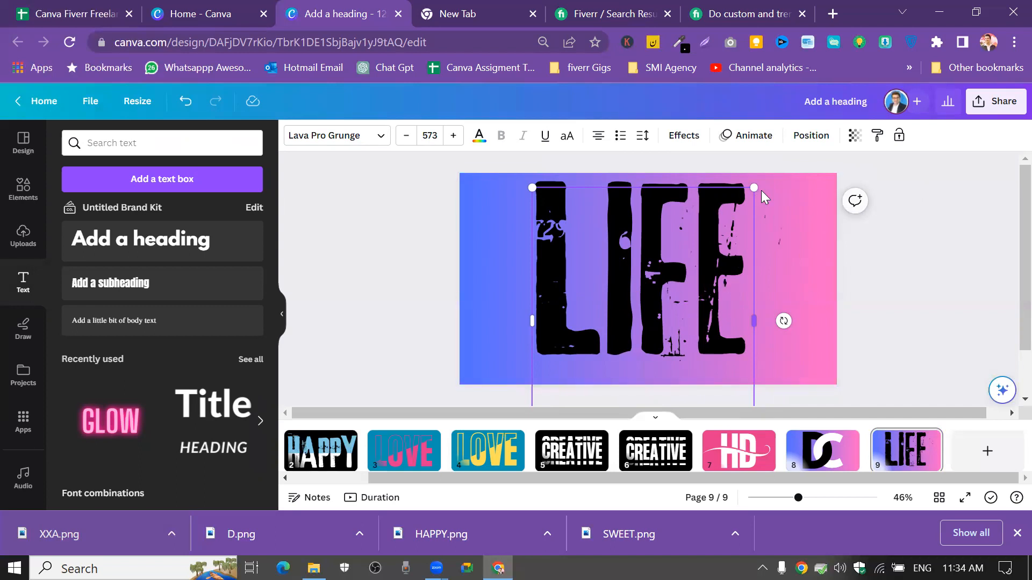
drag(761, 191, 770, 180)
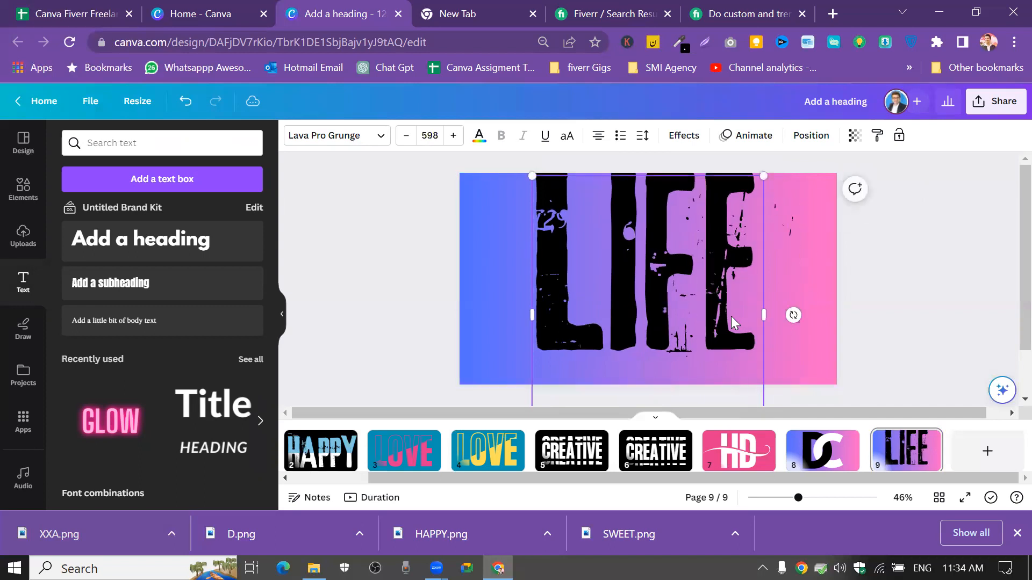
click(957, 233)
drag(742, 297, 710, 320)
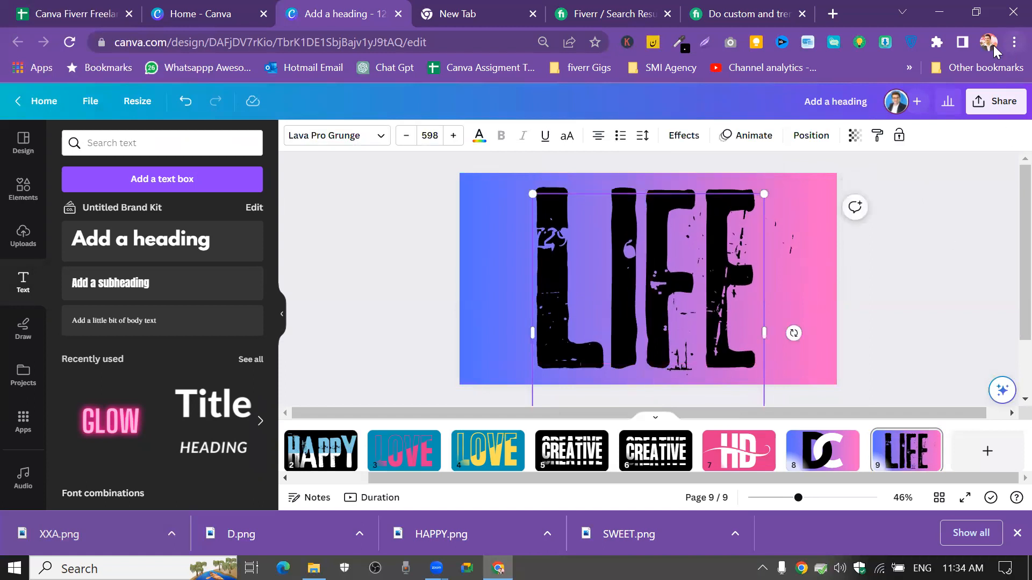
Download only page 9 as a PNG and save the file as KKJ
click(995, 102)
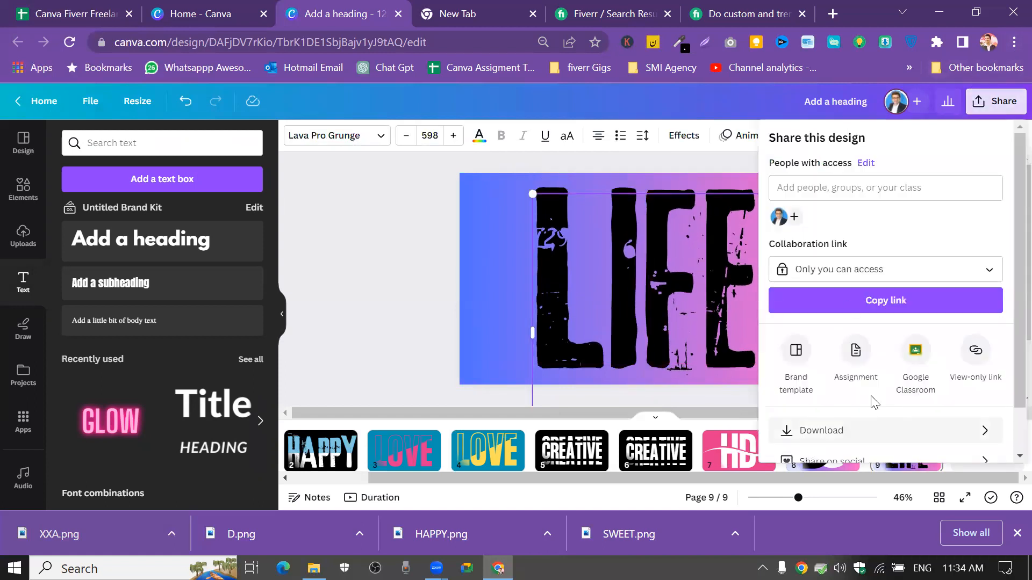
click(849, 426)
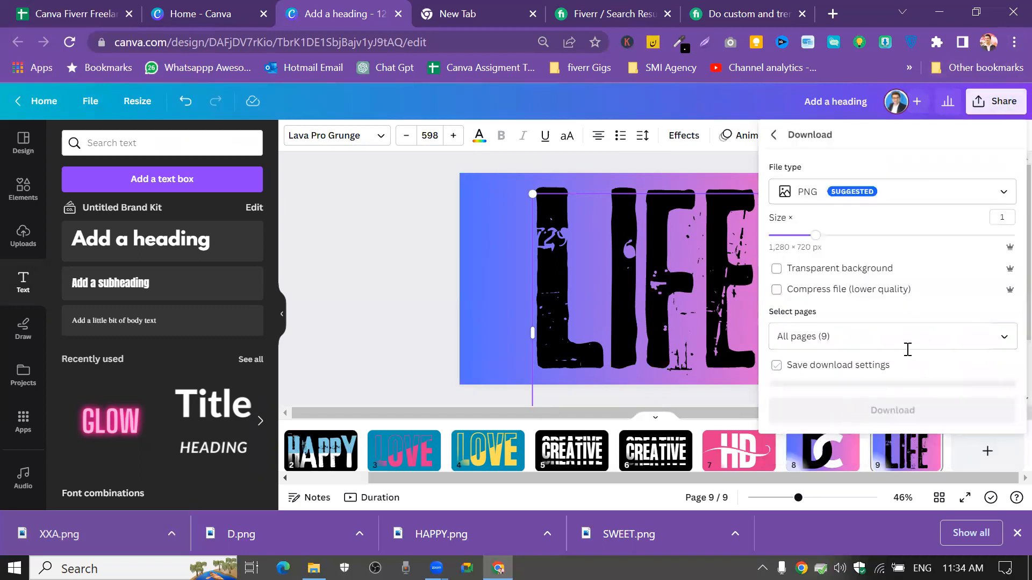
click(1002, 338)
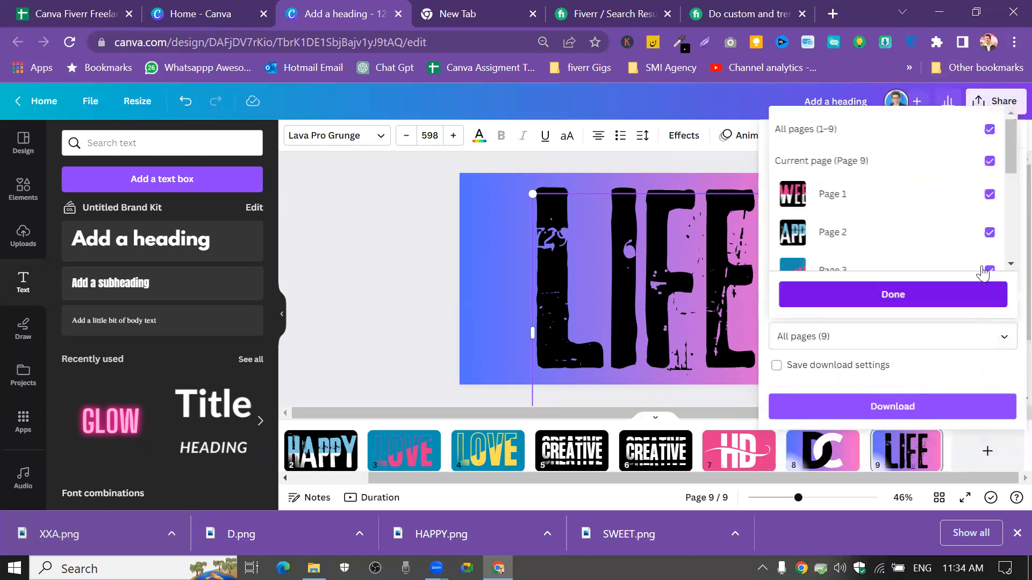
click(982, 130)
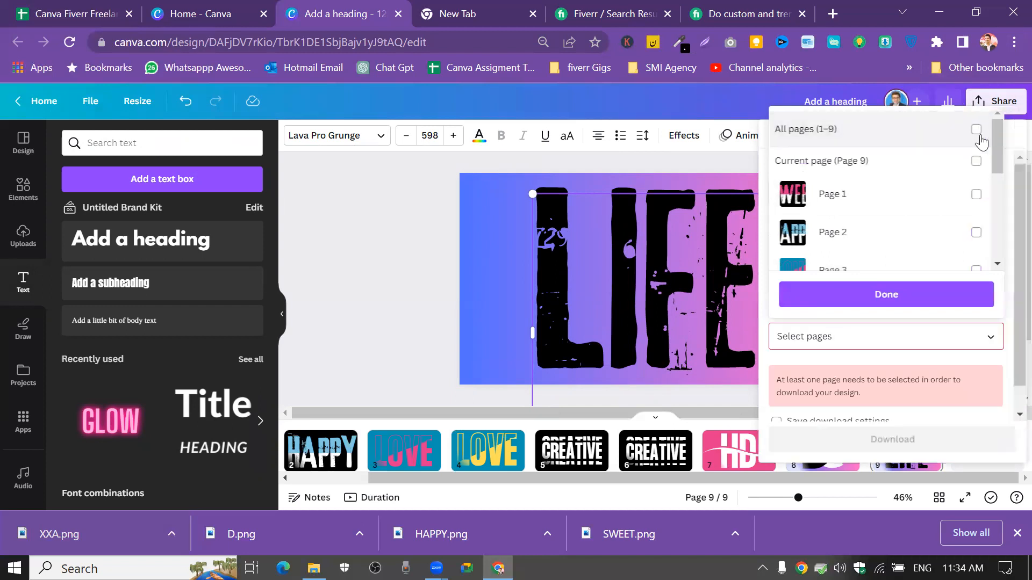
click(968, 167)
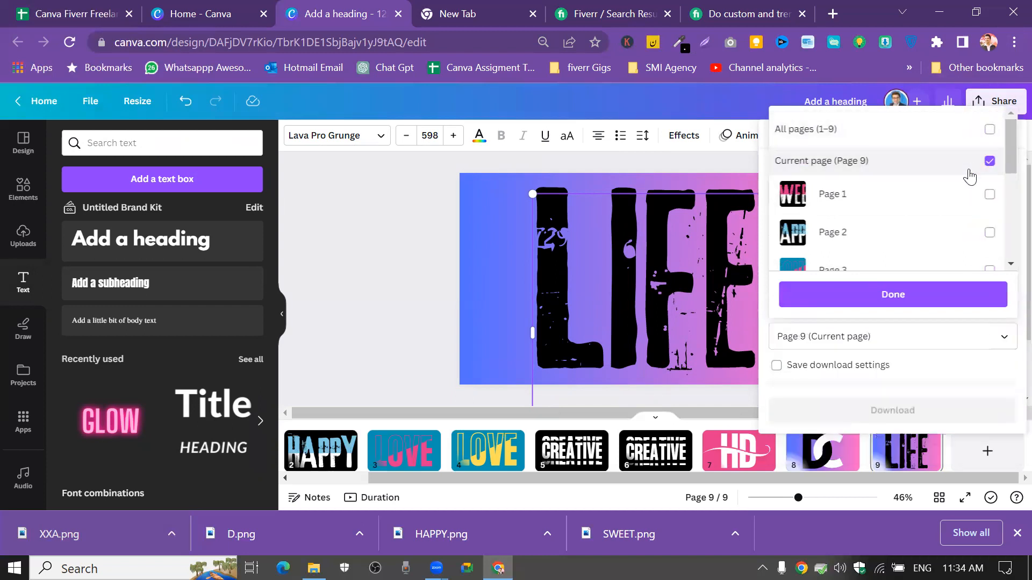
click(944, 301)
click(934, 403)
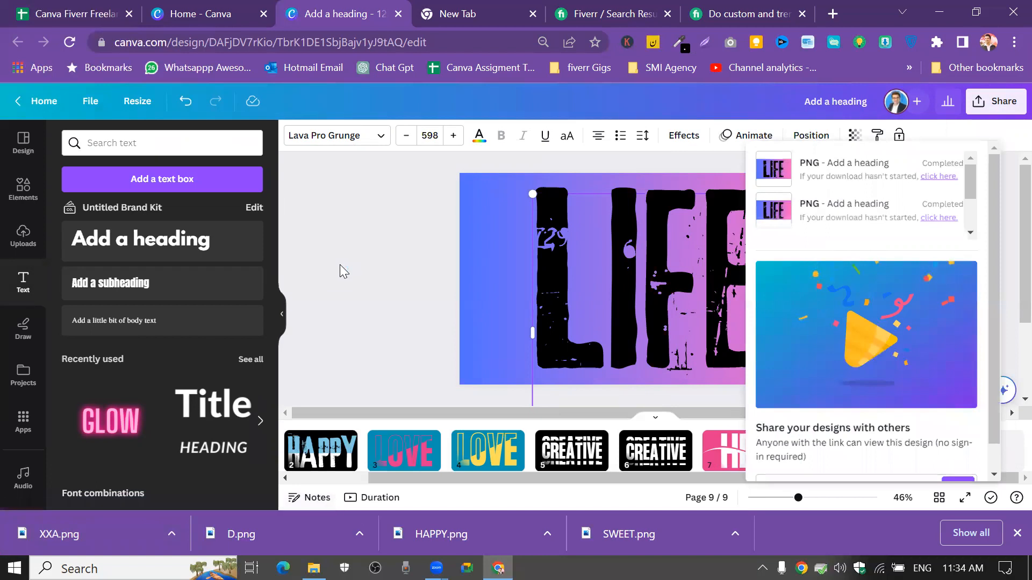
text(KKJ)
key(Return)
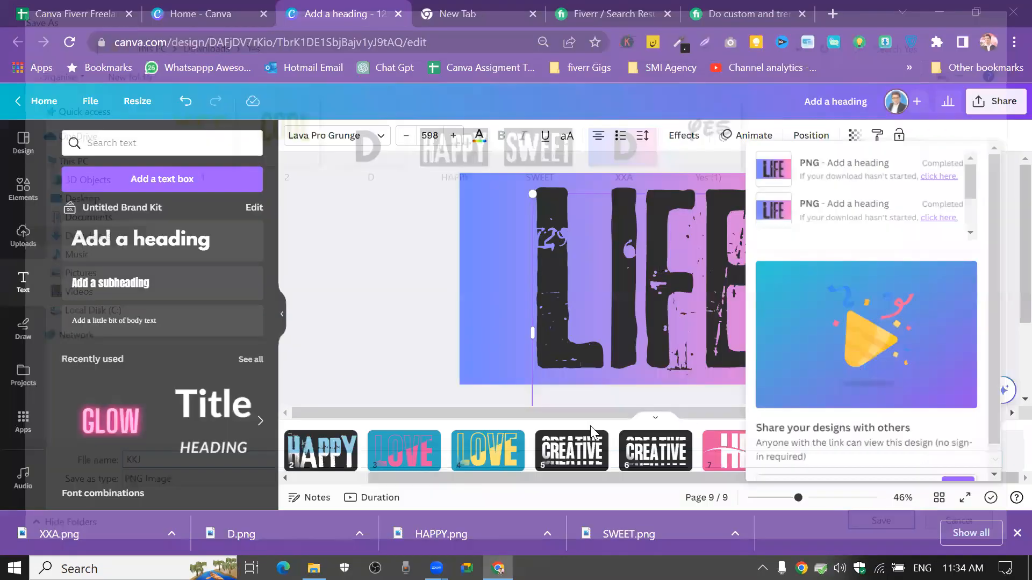
Change the LIFE heading's text colour on page 9 to yellow
click(429, 278)
click(546, 257)
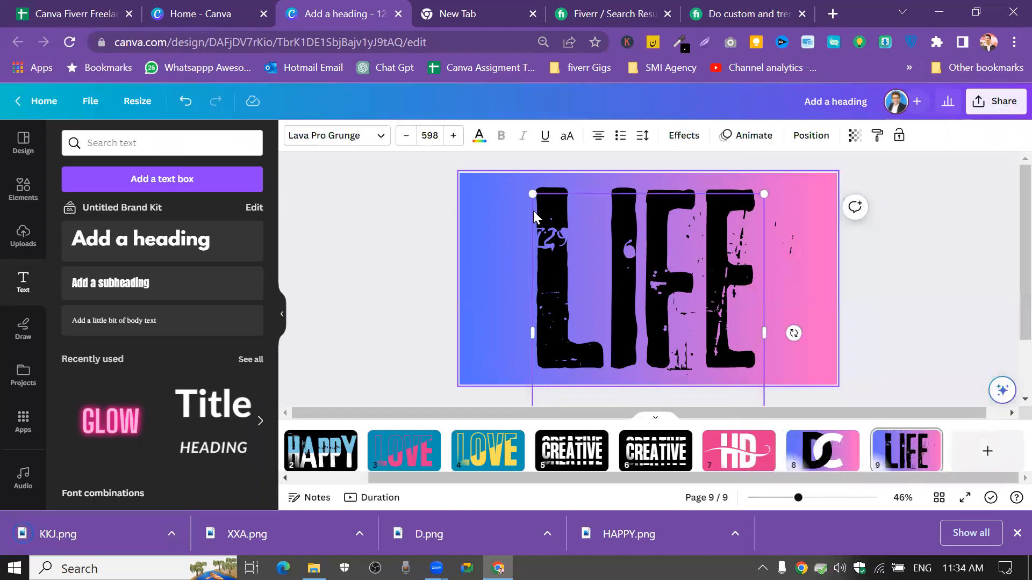
click(479, 136)
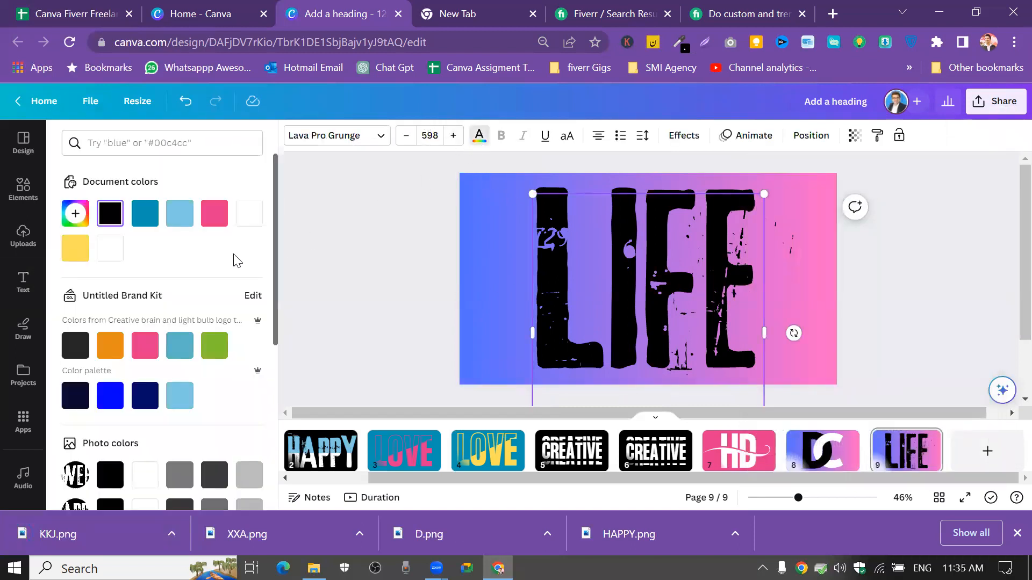
click(75, 248)
click(318, 209)
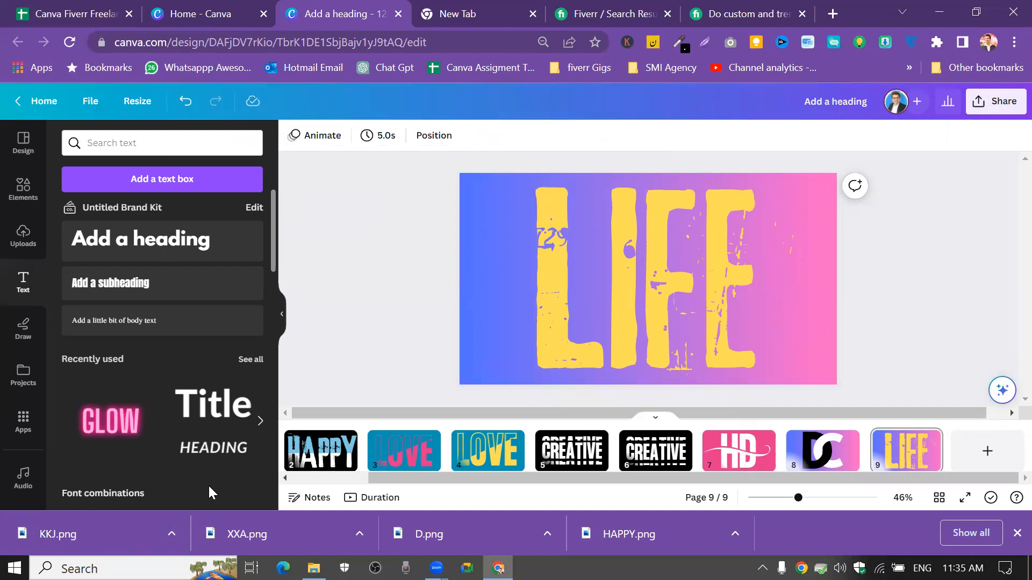
Upload KKJ.png and place it on page 9, aligned with the page's upper-left corner
drag(64, 525, 127, 317)
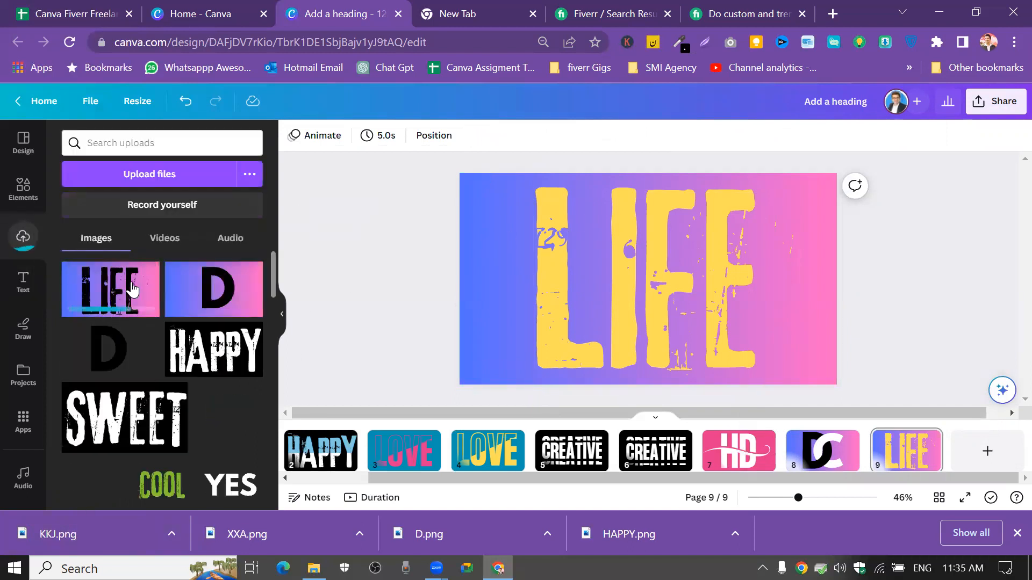
click(131, 289)
drag(519, 206, 436, 205)
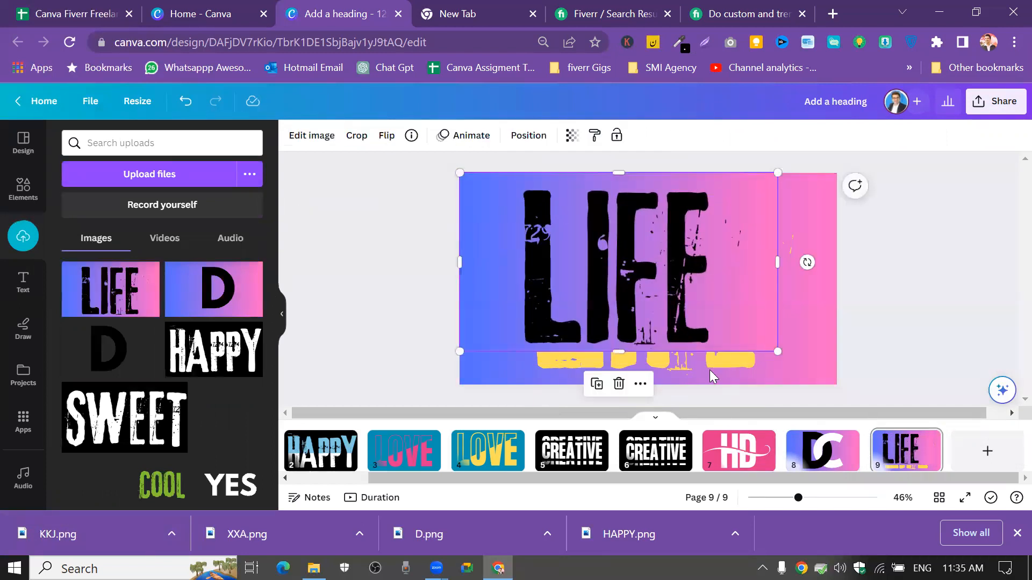
Scale the LIFE image to cover page 9 and crop away its upper half to expose the yellow lettering
drag(778, 348, 832, 391)
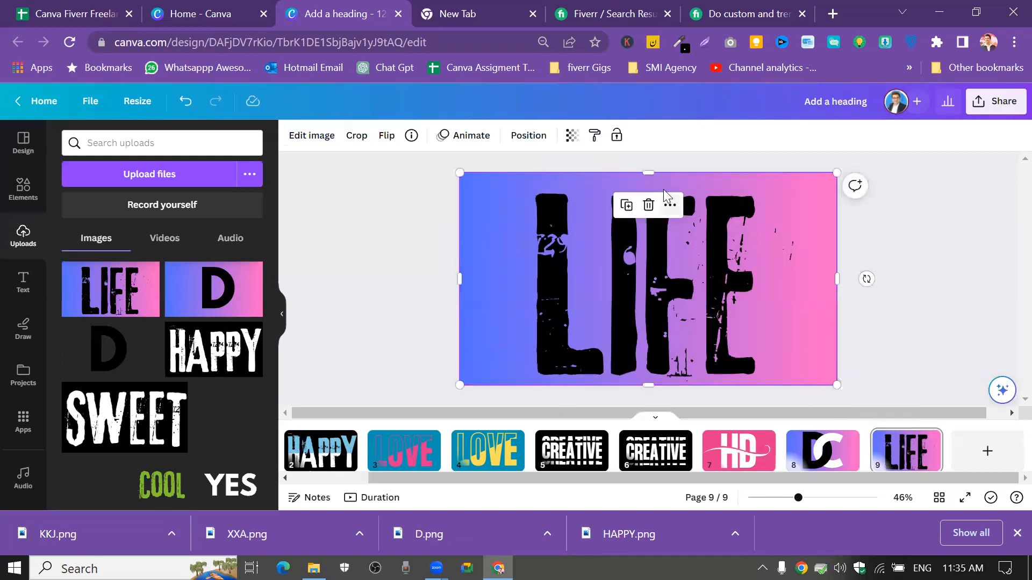
drag(650, 171, 656, 279)
click(943, 186)
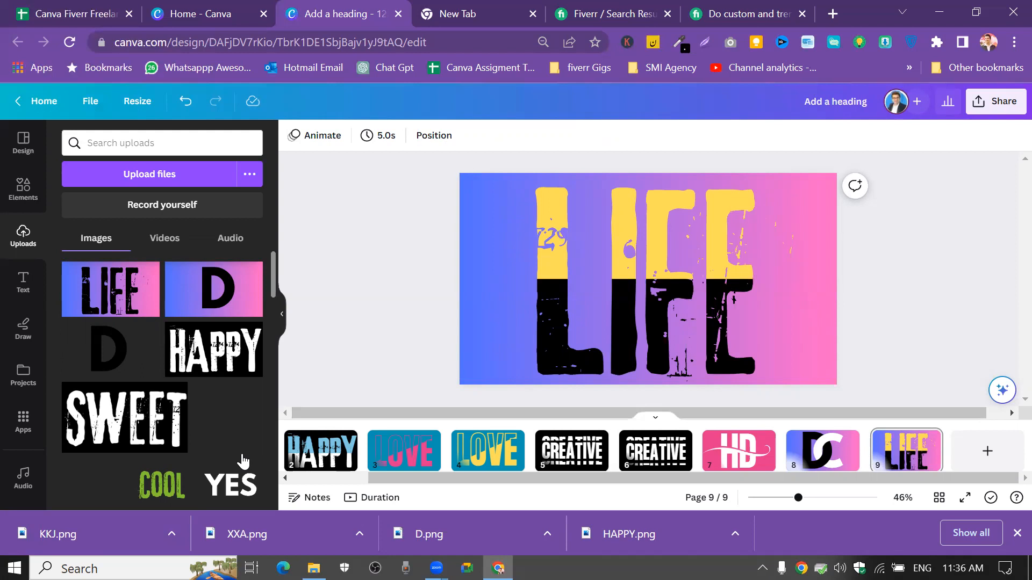
Add page 10 after page 9 and set its background to solid pink
click(987, 451)
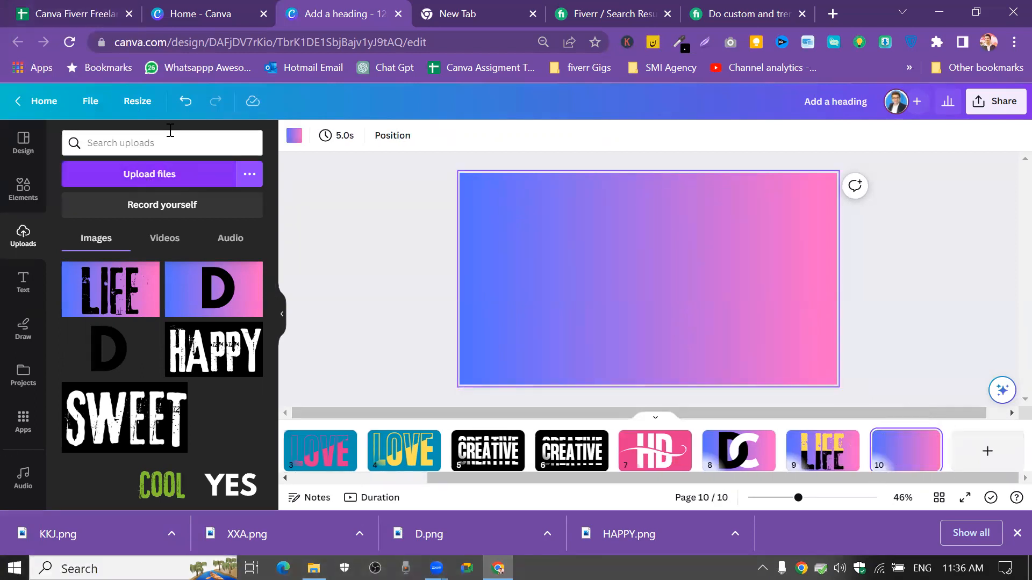
click(292, 139)
click(216, 223)
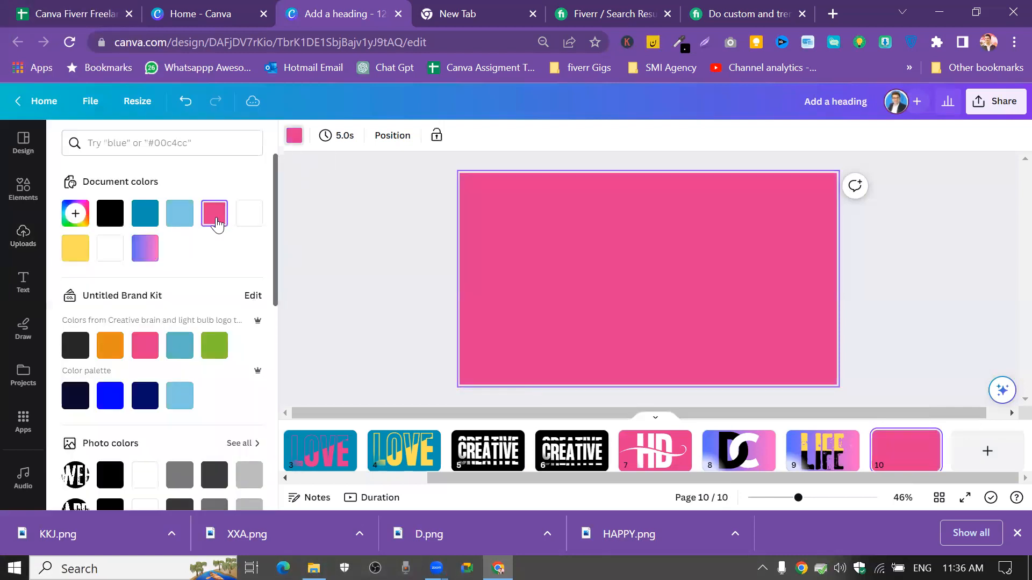
click(380, 249)
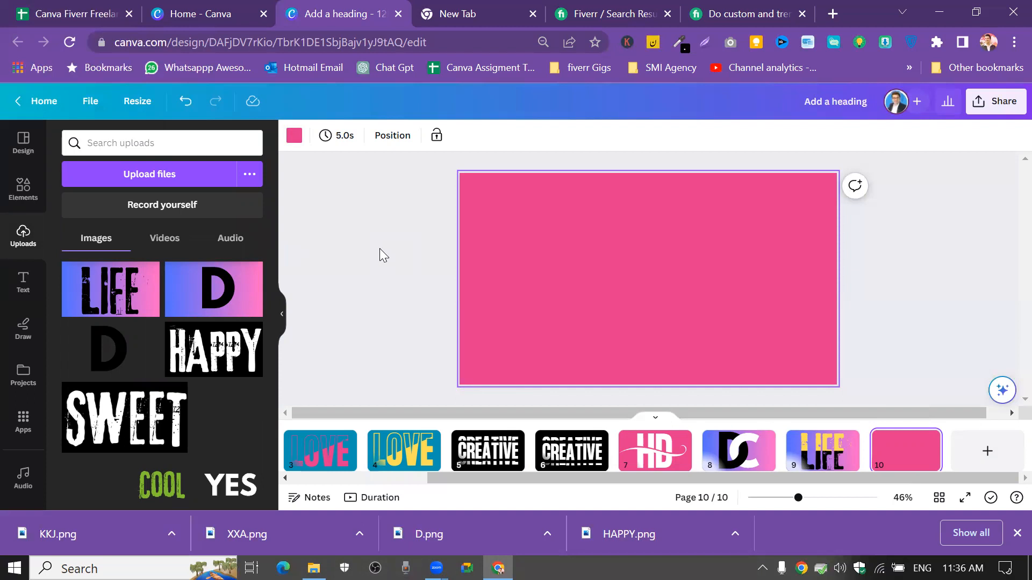
Add a heading reading "CUT" to page 10 and set its font to Formula Bold
click(22, 280)
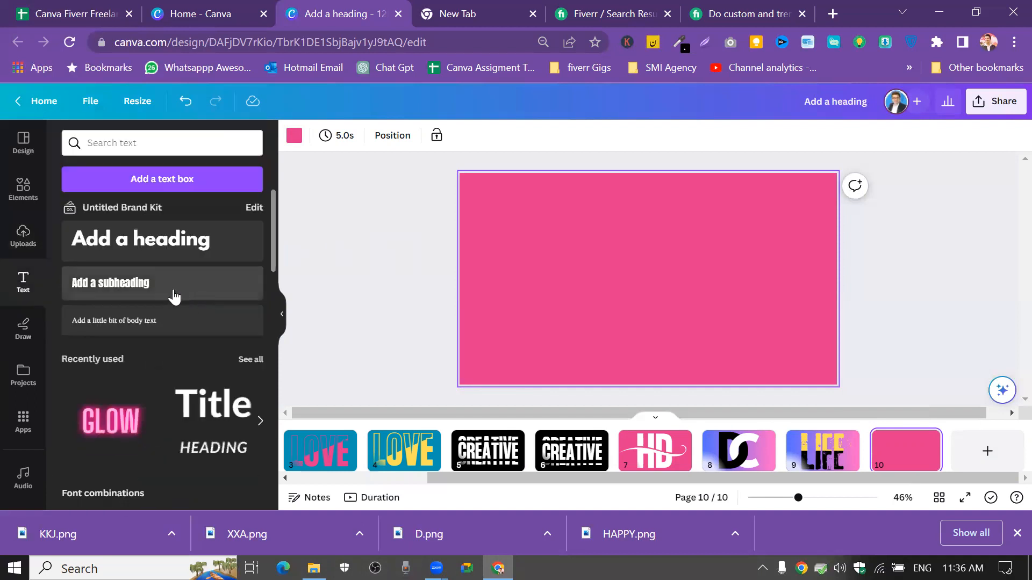
click(176, 259)
text(CUT)
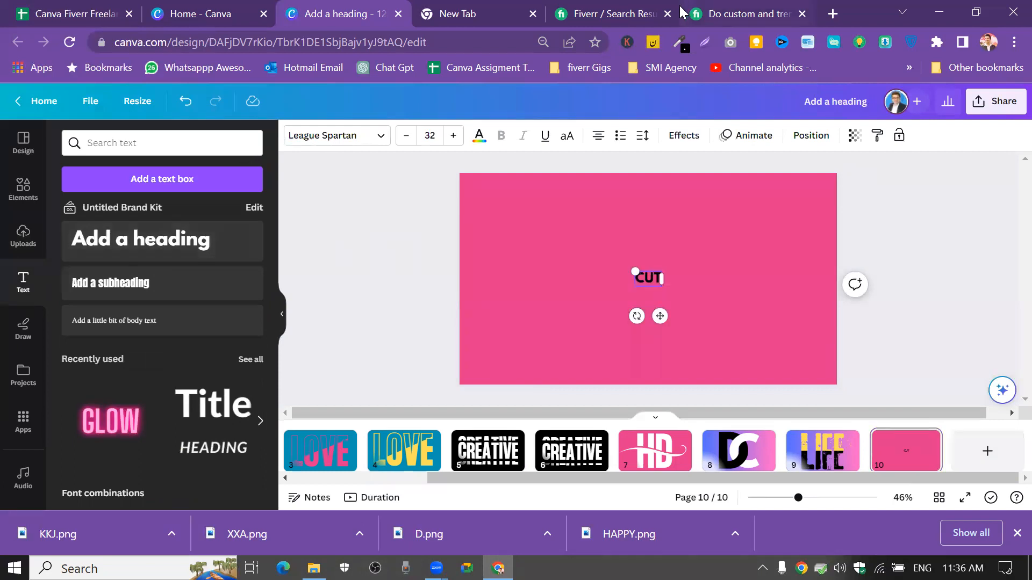
click(380, 136)
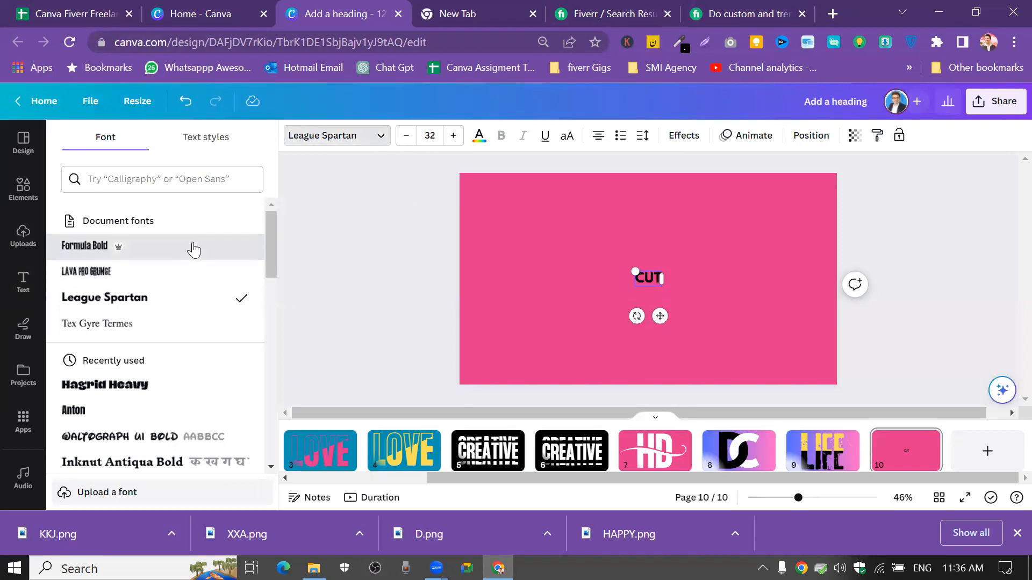
click(191, 246)
Change the CUT heading's text colour to white
click(478, 138)
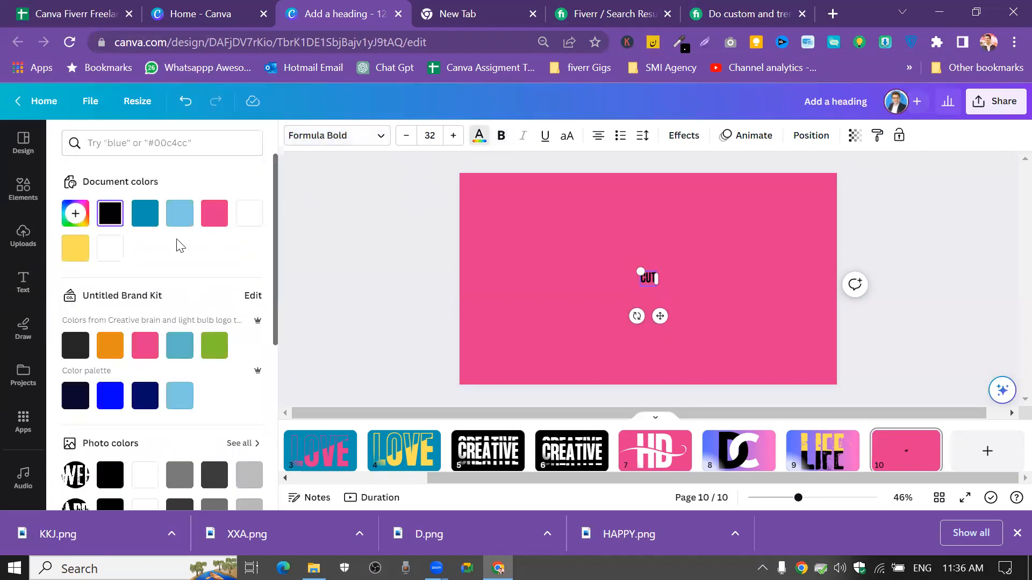
click(250, 215)
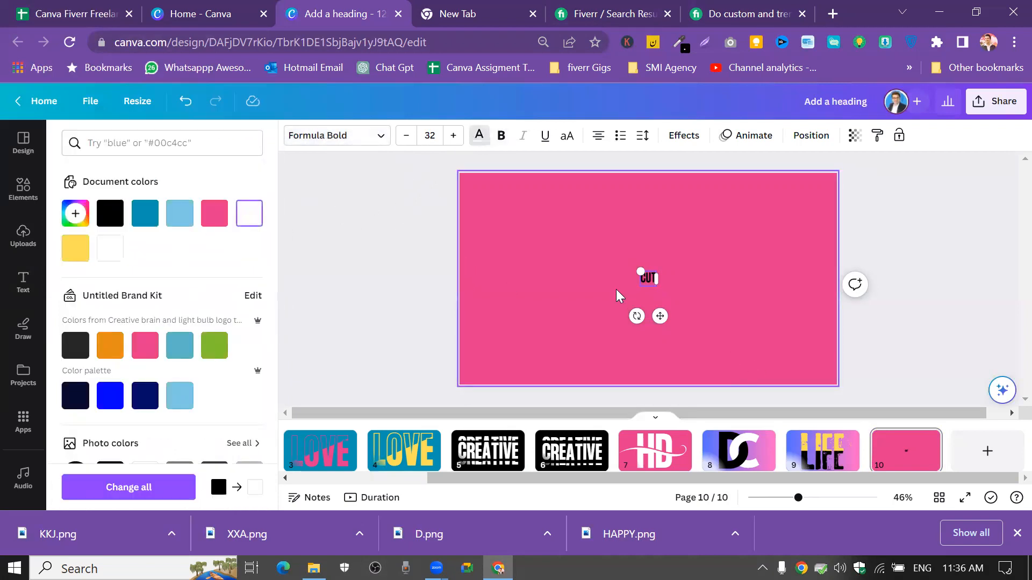
mouse_move(644, 278)
mouse_down()
mouse_move(664, 277)
mouse_move(640, 278)
mouse_up()
click(653, 276)
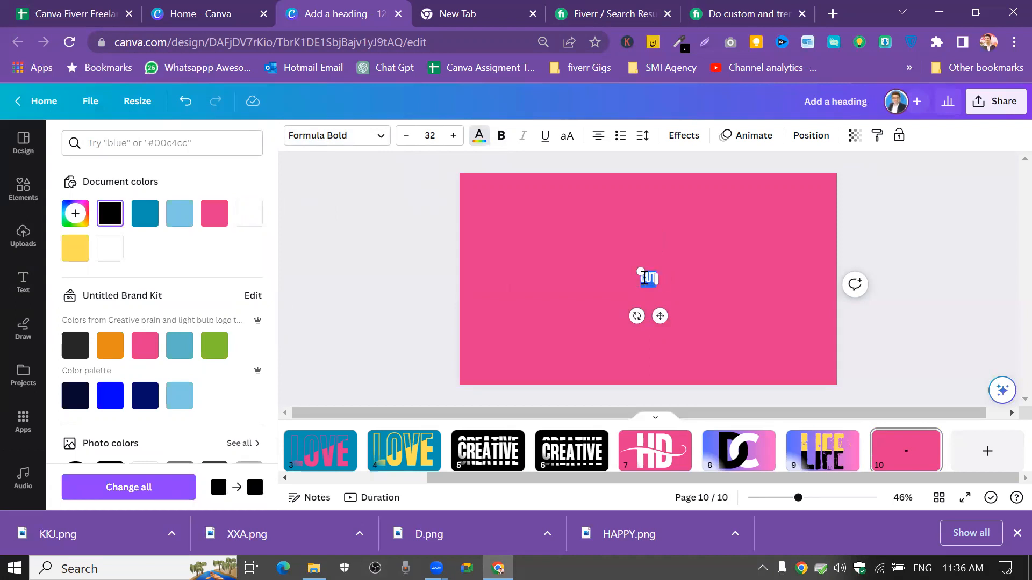
click(250, 213)
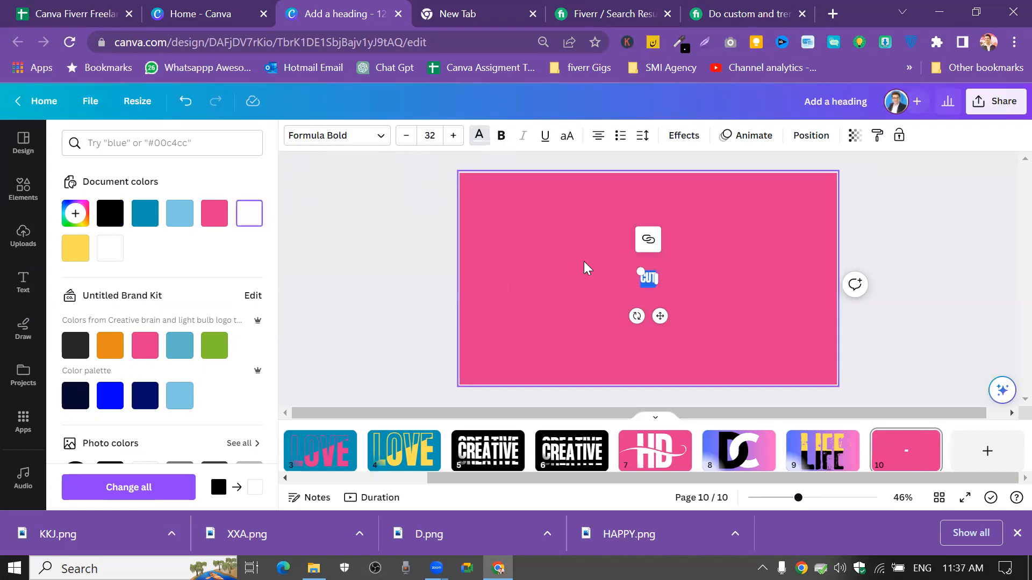
Enlarge the CUT heading to font size 478 and position it near the middle of page 10
drag(641, 271, 444, 224)
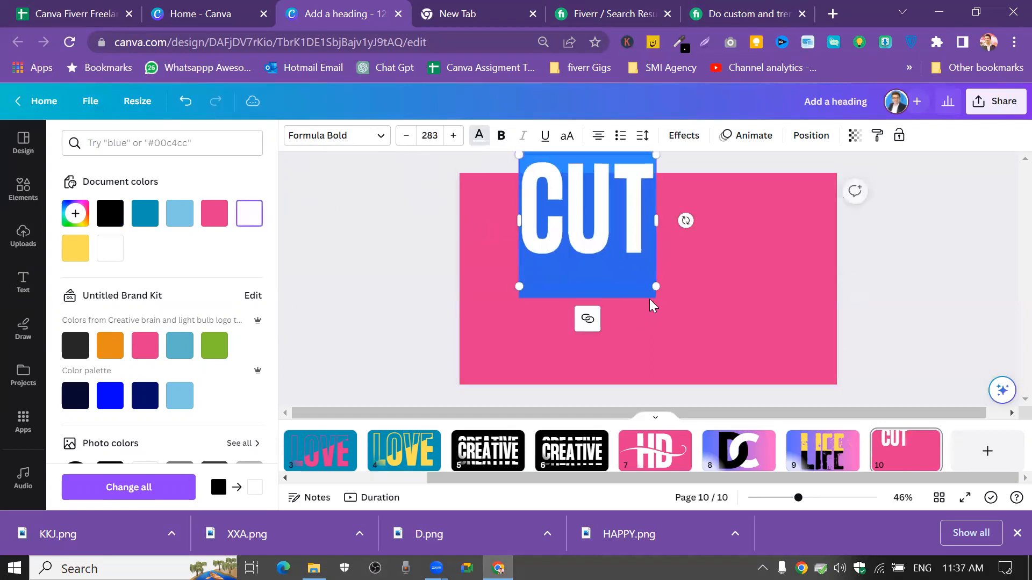
drag(659, 290, 757, 365)
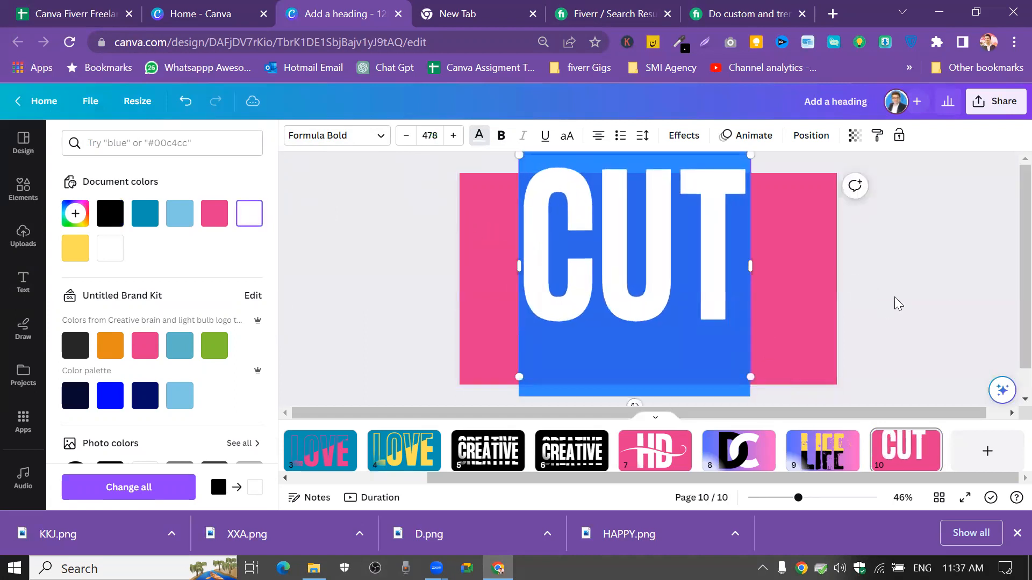
click(940, 285)
click(615, 279)
mouse_move(615, 279)
mouse_down()
mouse_move(622, 301)
mouse_move(630, 287)
mouse_up()
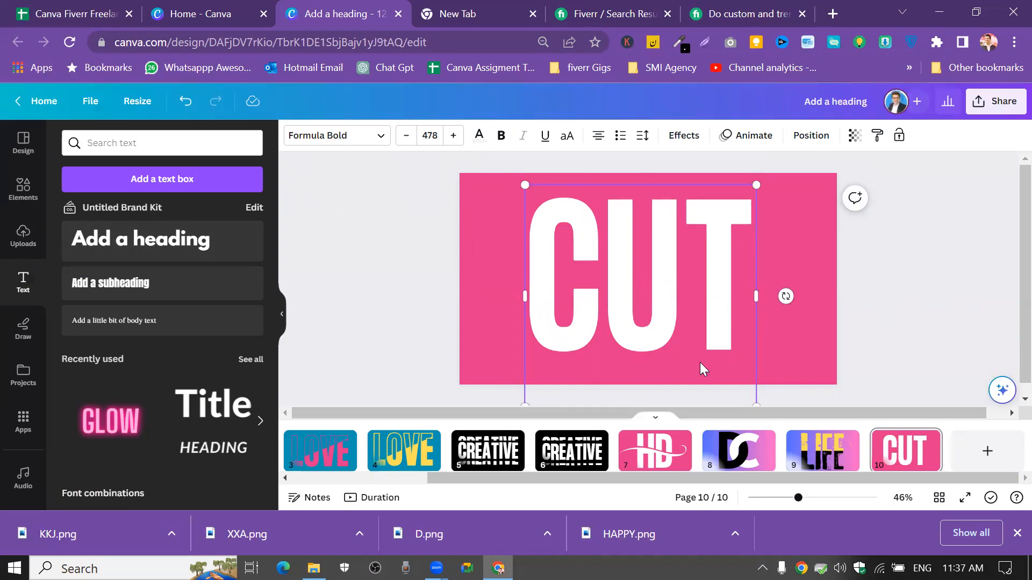
click(966, 301)
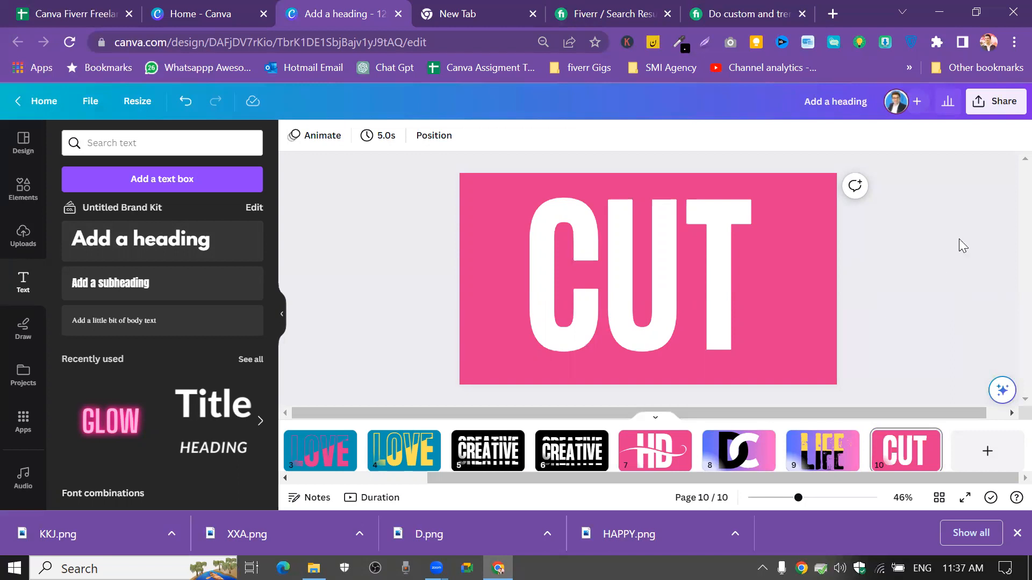
click(976, 114)
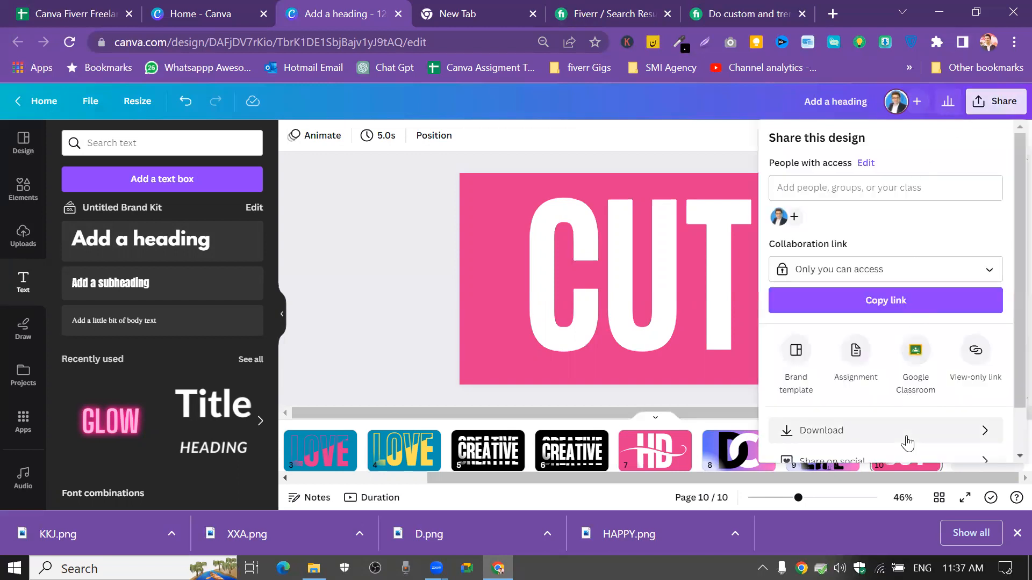
click(907, 433)
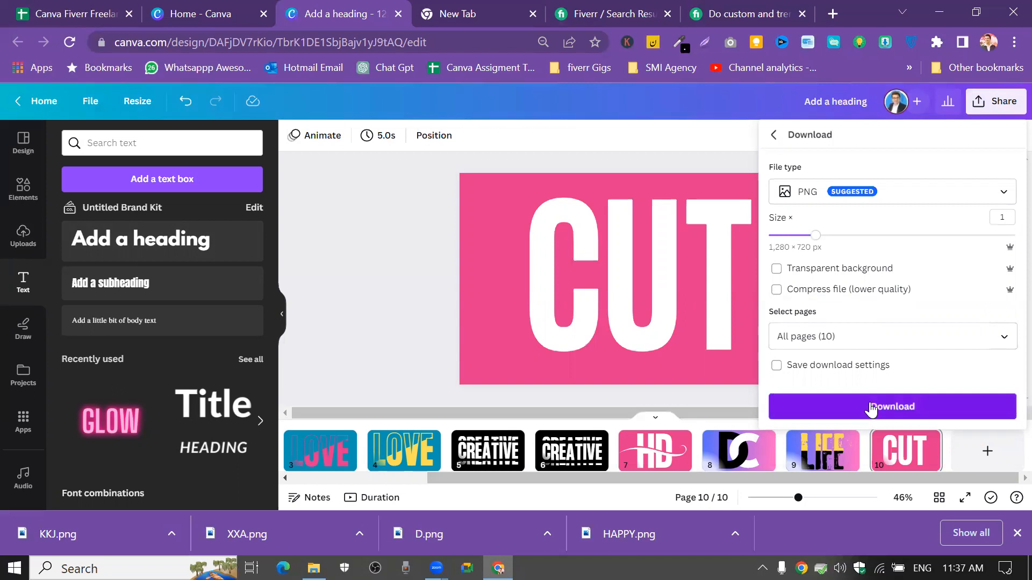
click(871, 408)
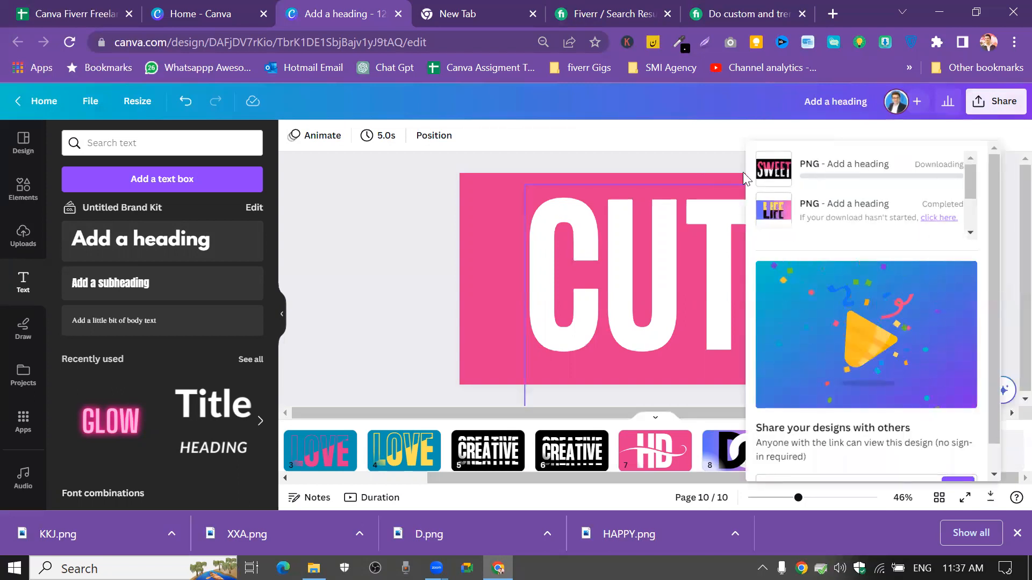
Download only the current page, page 10, as a PNG and save it as CUT in the Yes folder
click(990, 113)
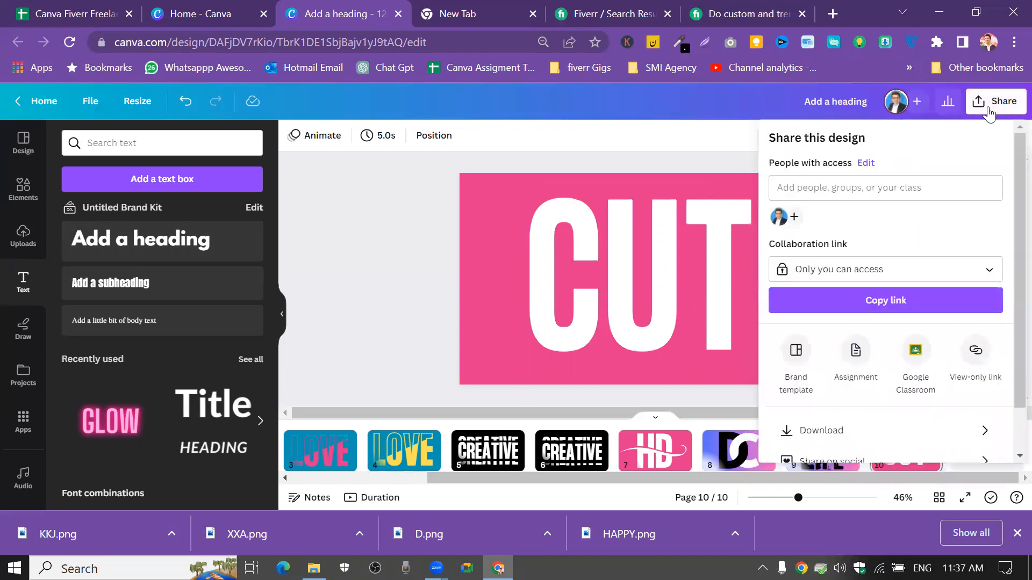
click(913, 436)
click(1004, 337)
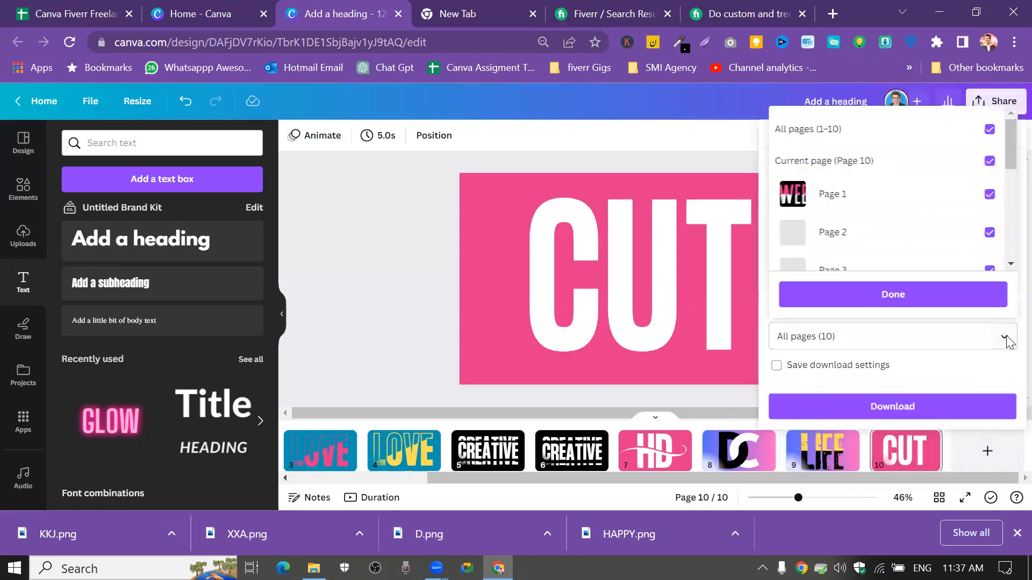
click(920, 134)
click(939, 164)
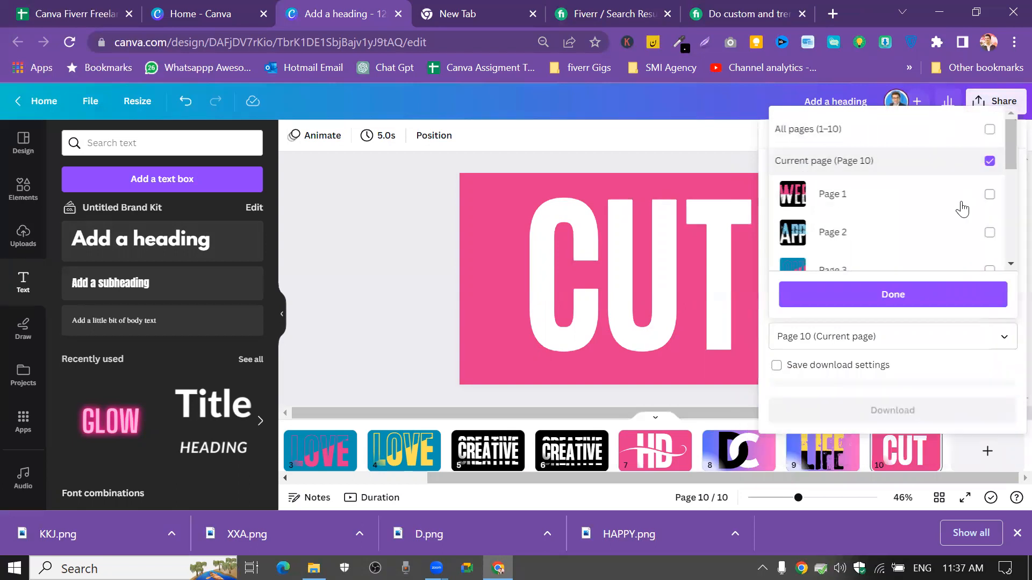
click(968, 299)
click(977, 416)
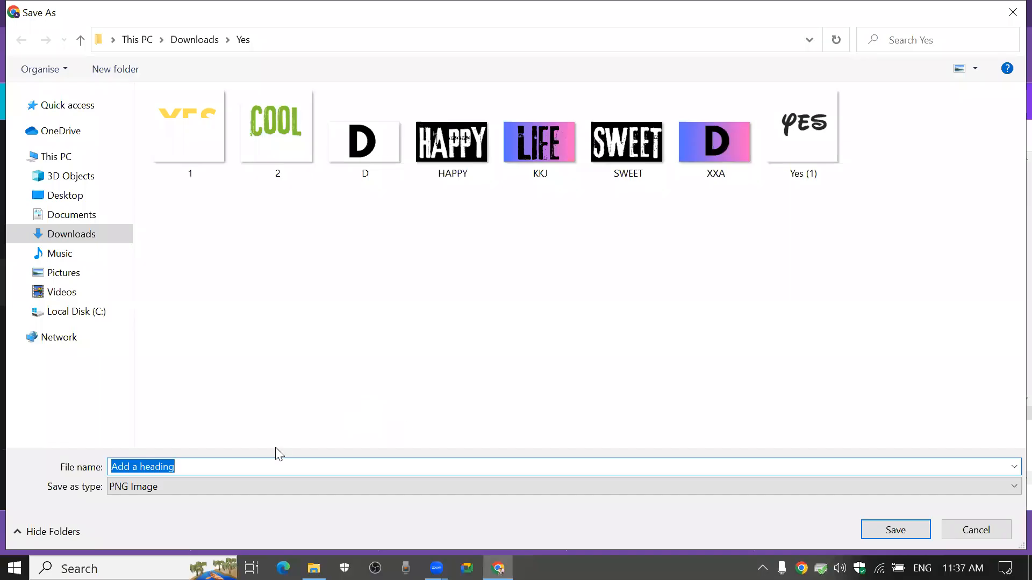
text(CUT)
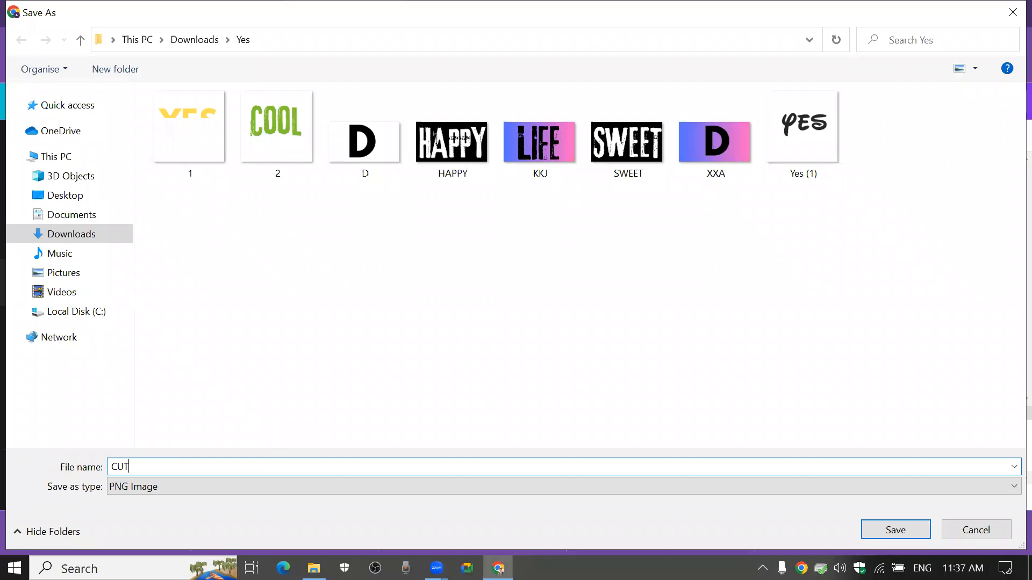
key(Return)
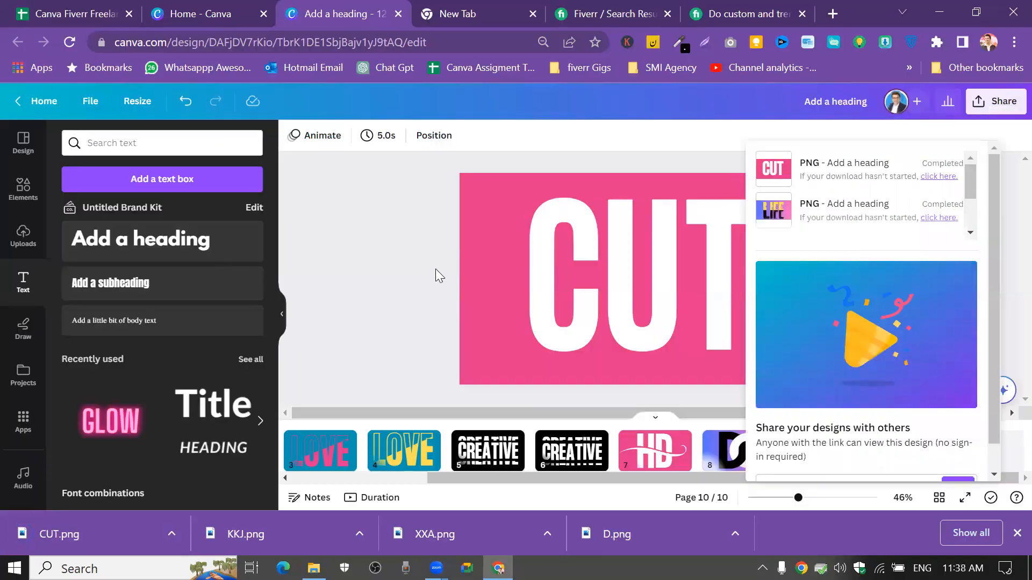
click(436, 268)
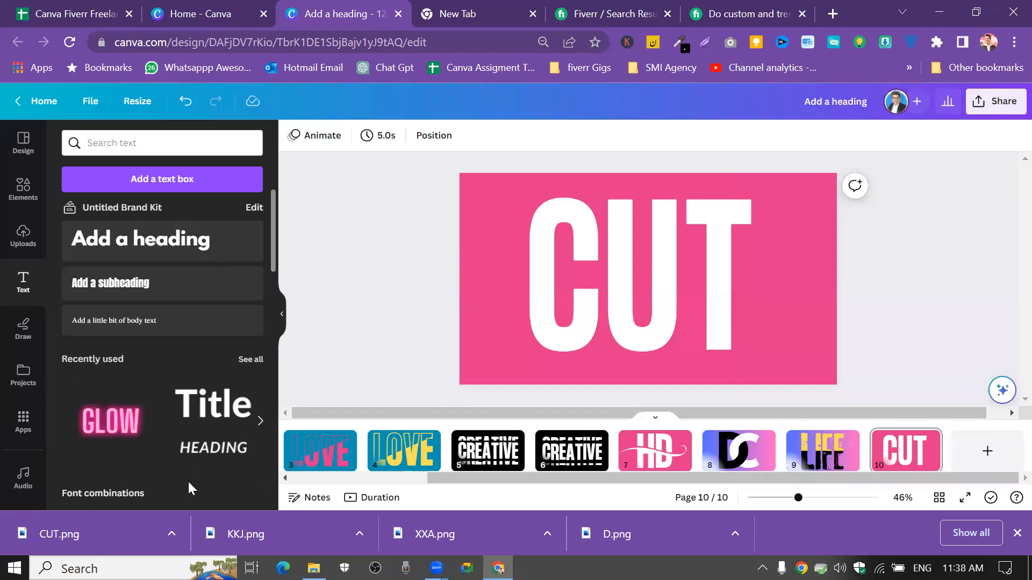
Clear the old element search and search the full Frames collection for "triangle"
click(20, 199)
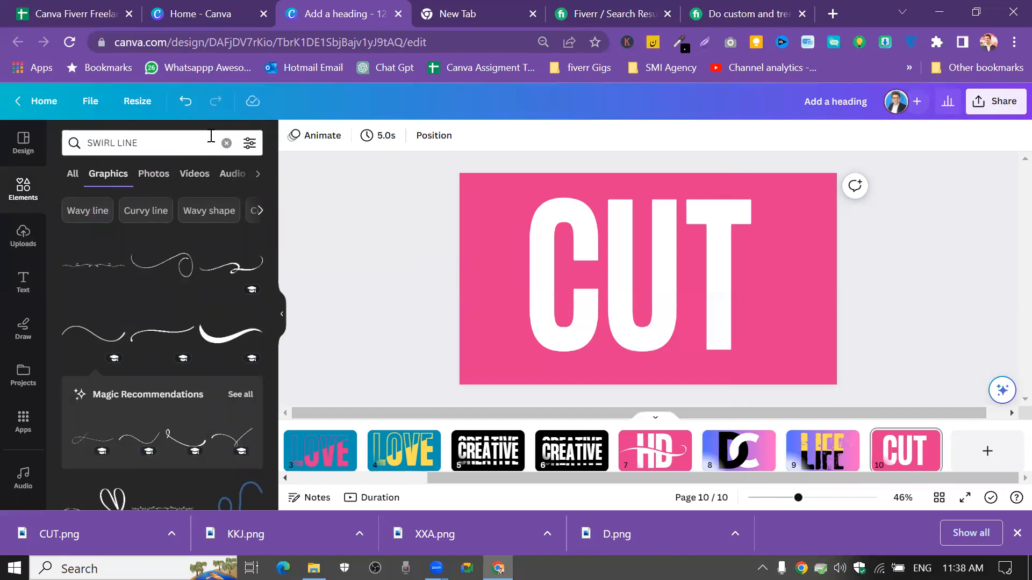
click(228, 144)
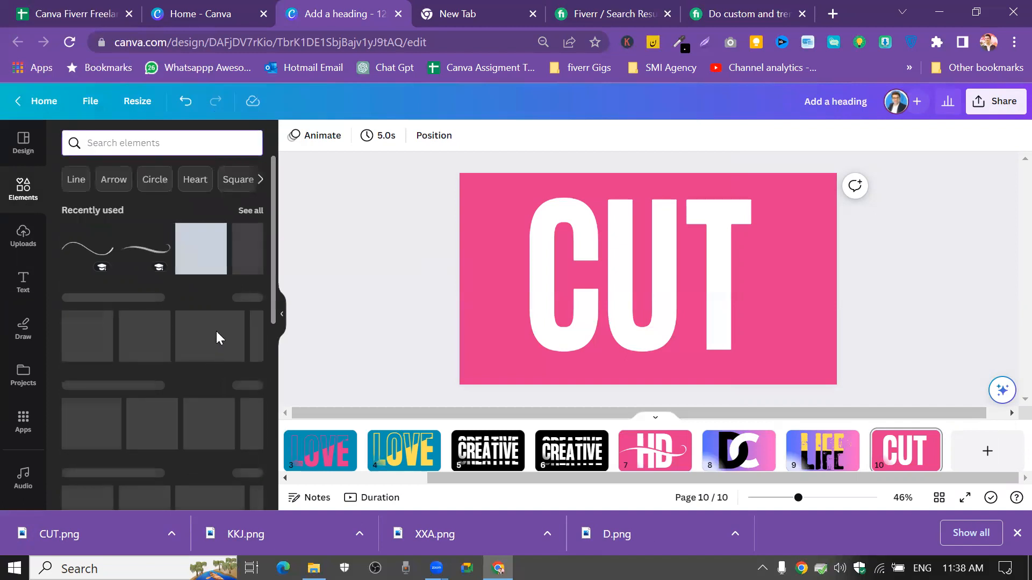
drag(272, 243, 319, 474)
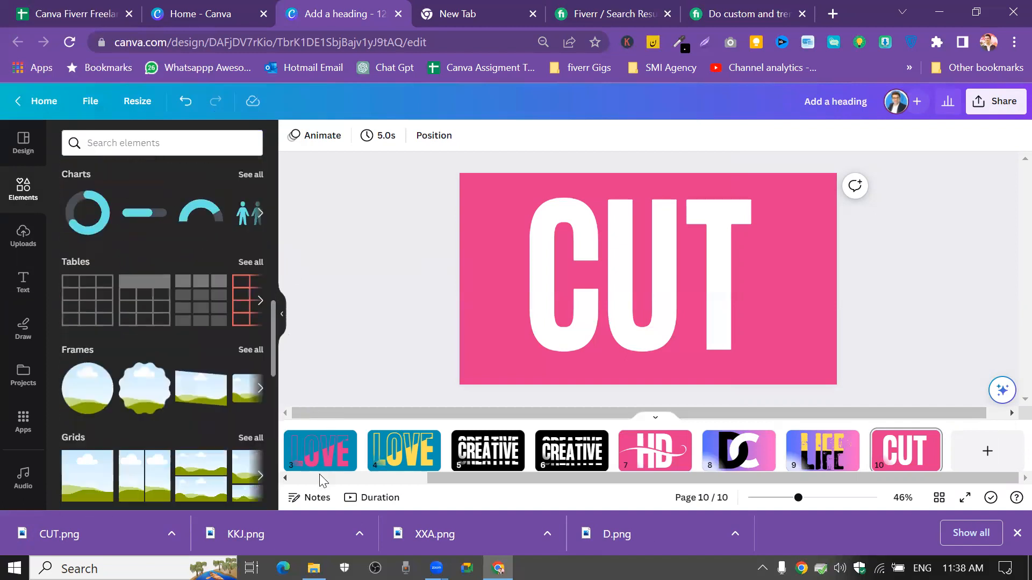
click(251, 315)
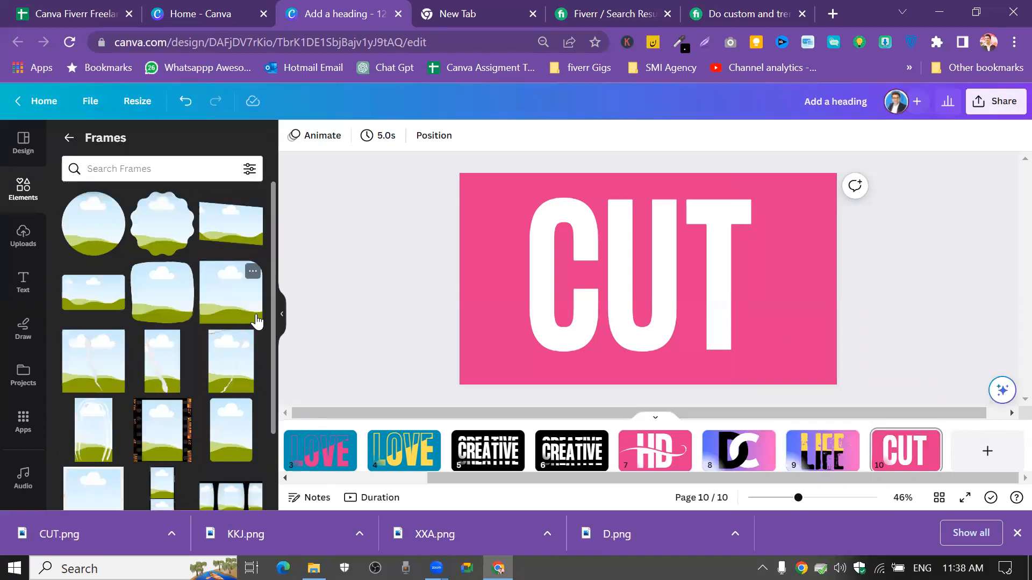
click(157, 170)
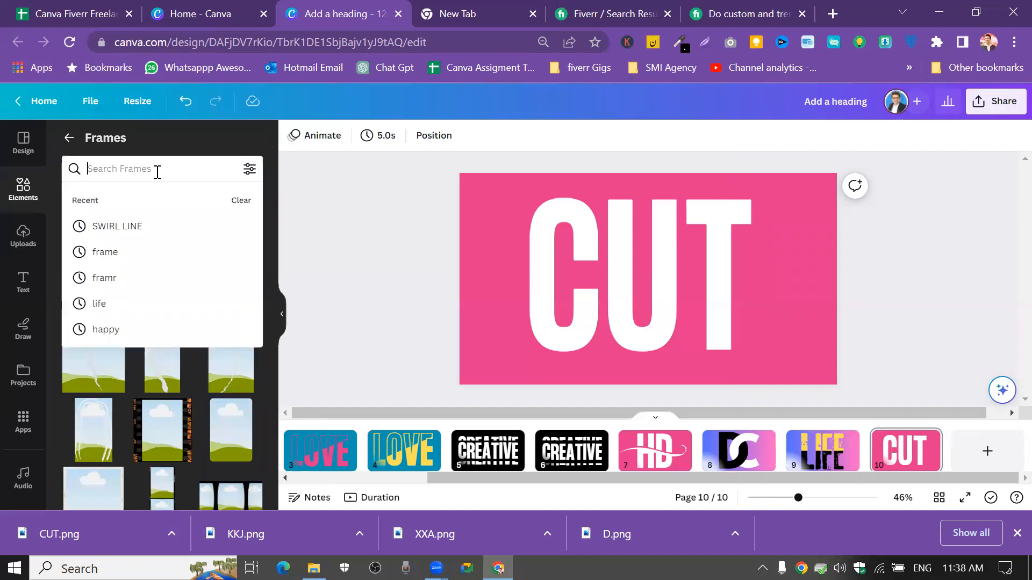
text(TR)
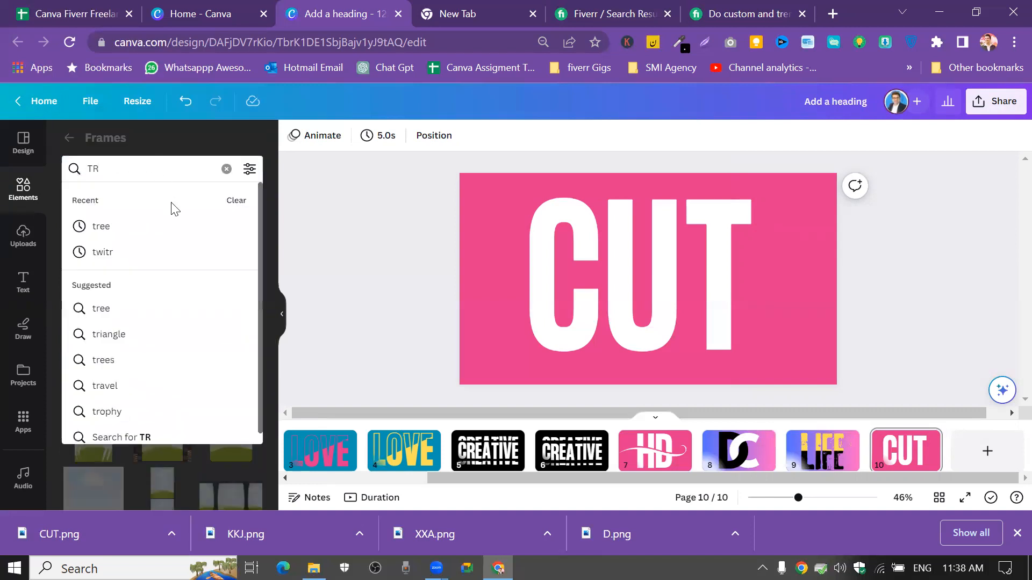
click(202, 337)
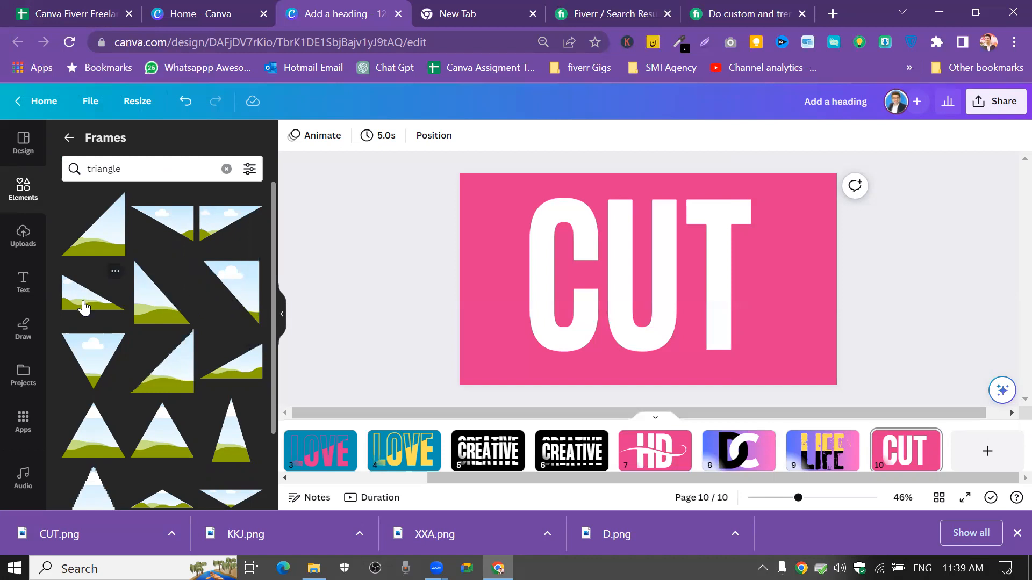
Add the right-angled triangle frame, the first search result, to page 10
drag(274, 300, 282, 227)
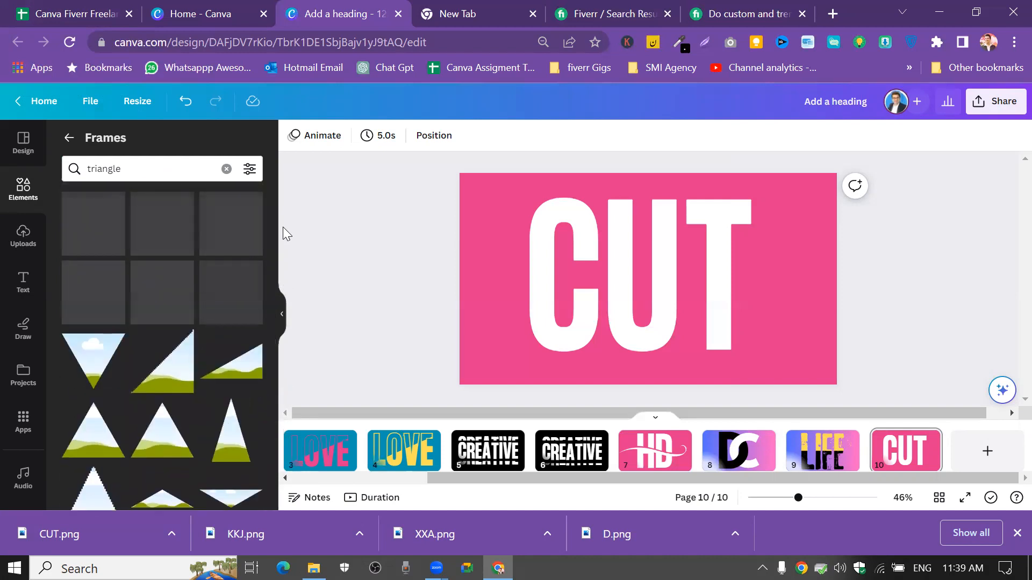
click(101, 251)
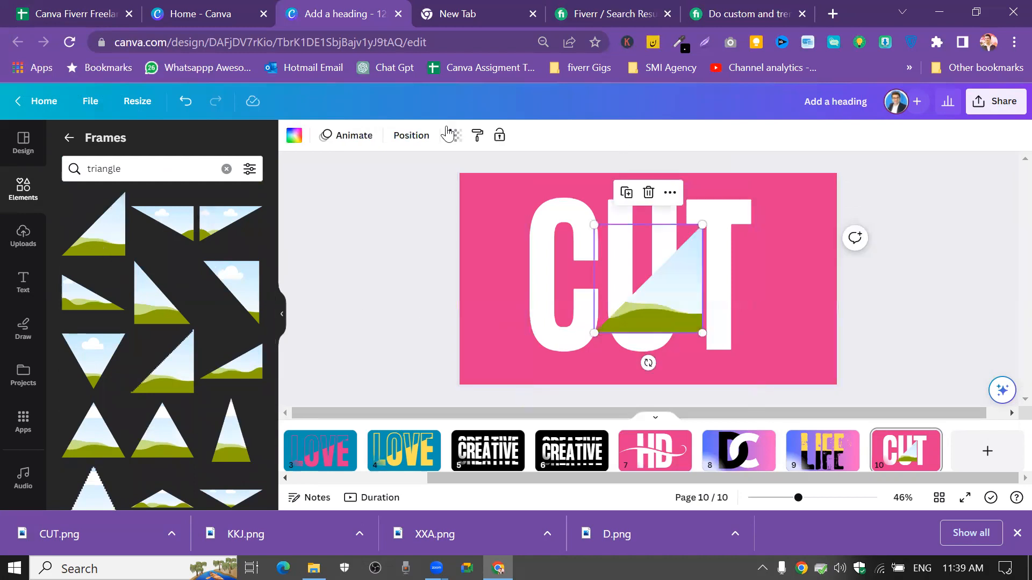
click(411, 136)
click(354, 135)
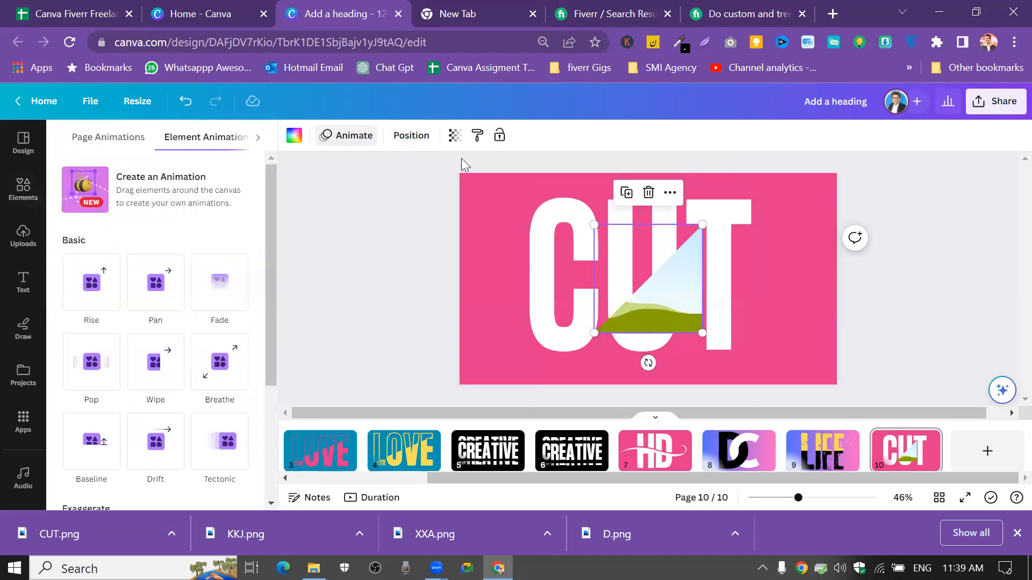
click(666, 199)
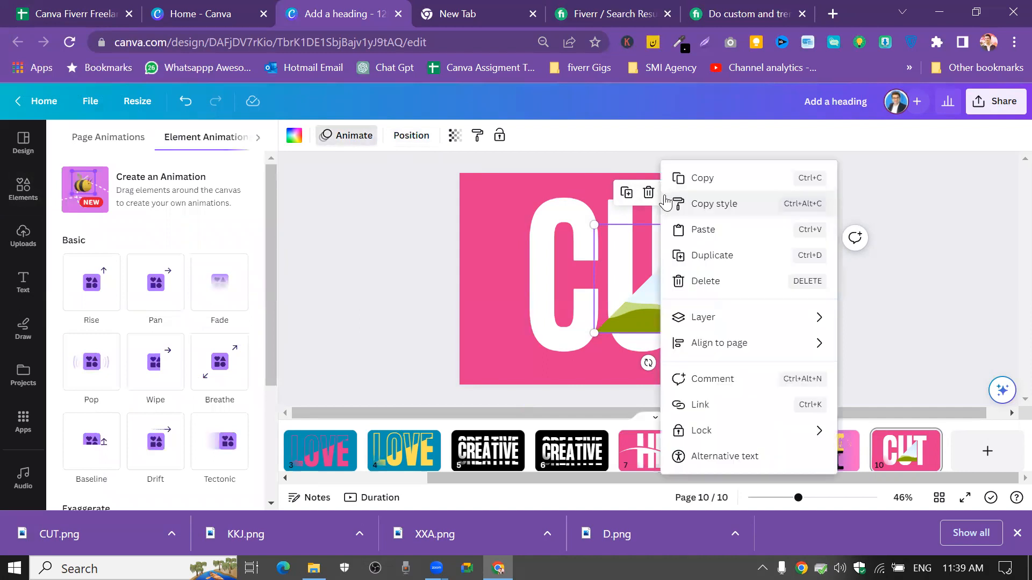
click(311, 207)
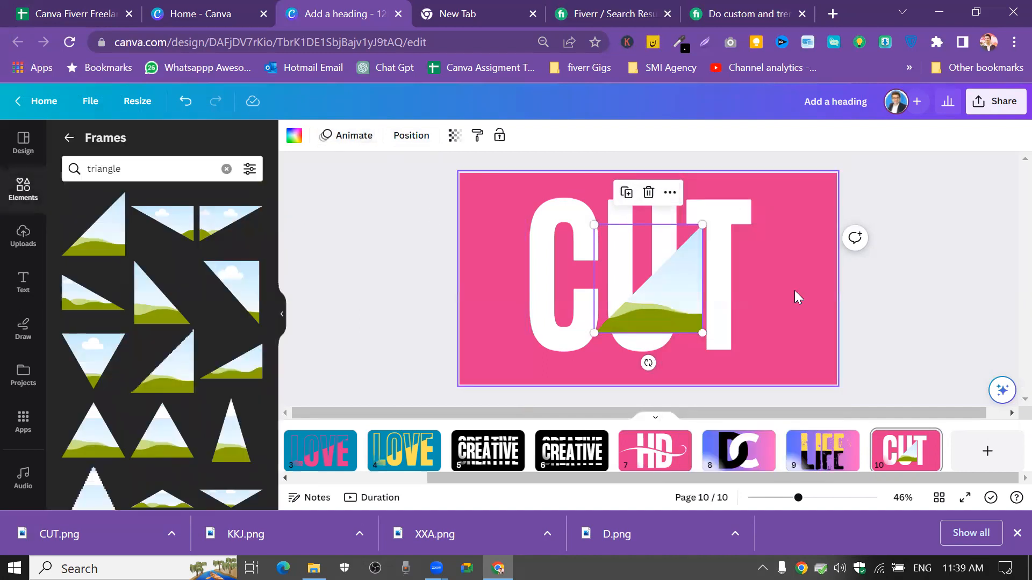
Rotate the triangle frame upside down and align it with the page's upper-left corner
drag(650, 364, 647, 206)
click(908, 265)
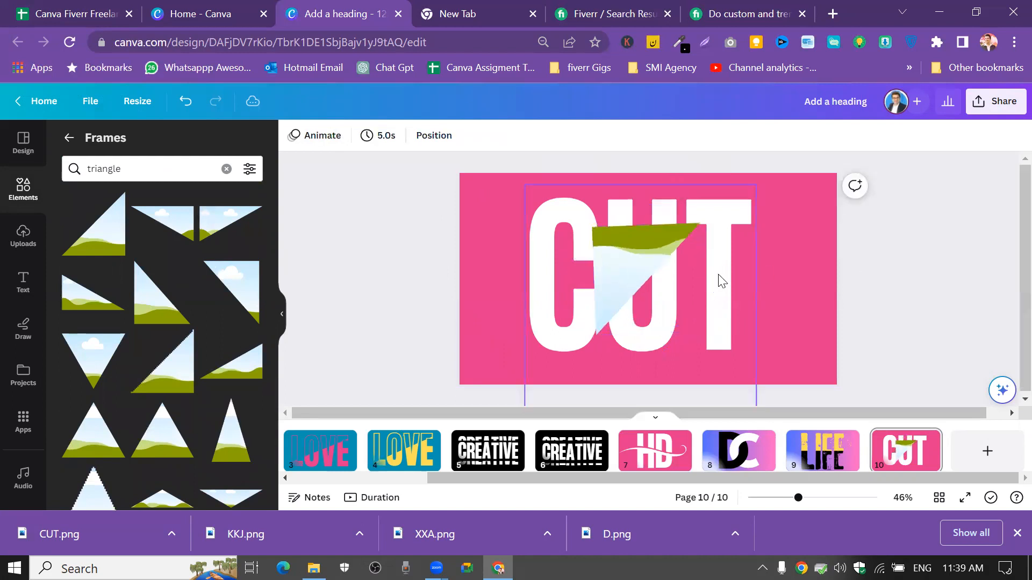
drag(638, 262, 509, 210)
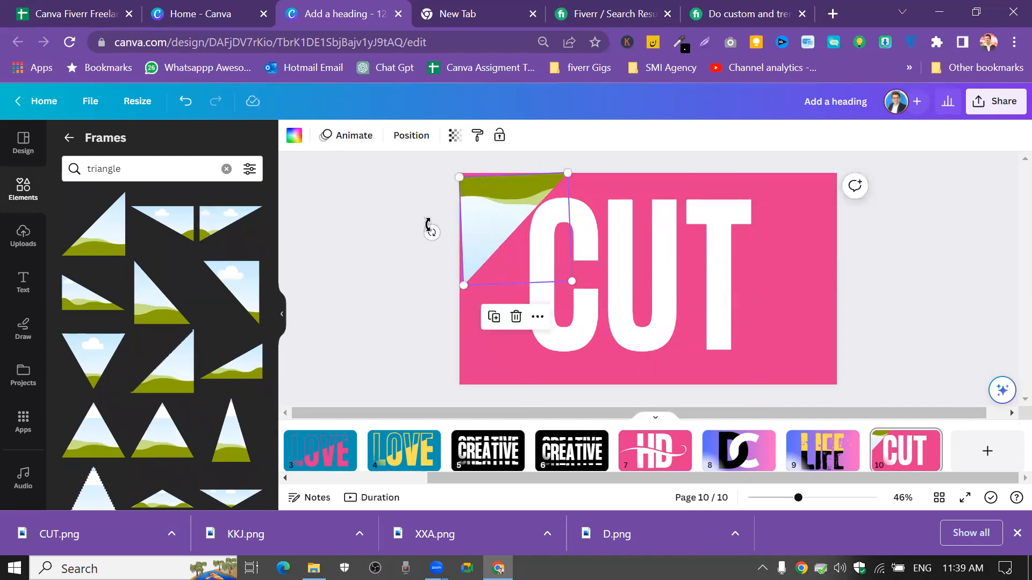
drag(430, 229, 493, 224)
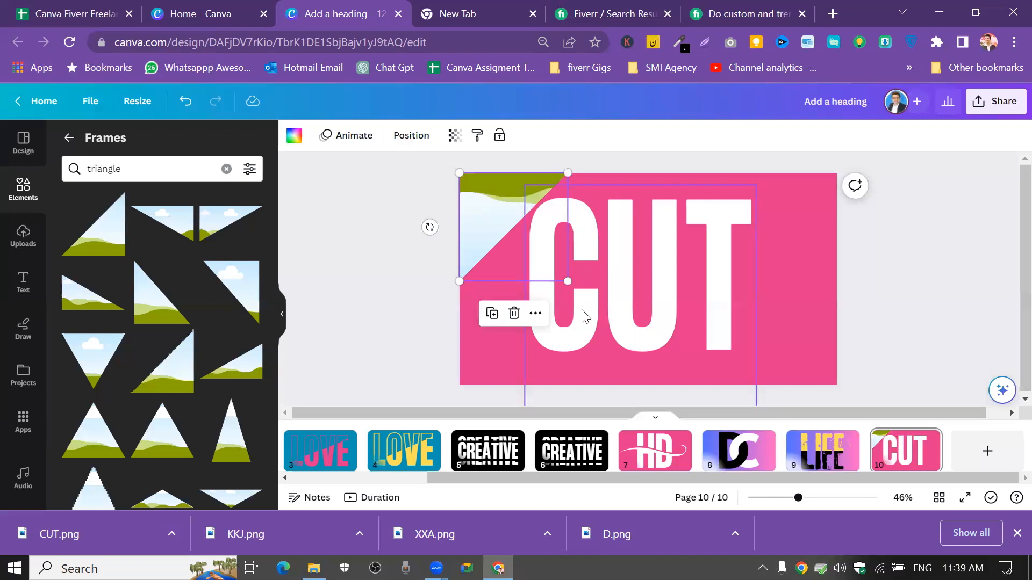
Enlarge the triangle frame until its diagonal edge cuts across the CUT heading and it covers the page's left half
drag(567, 281, 795, 355)
click(826, 354)
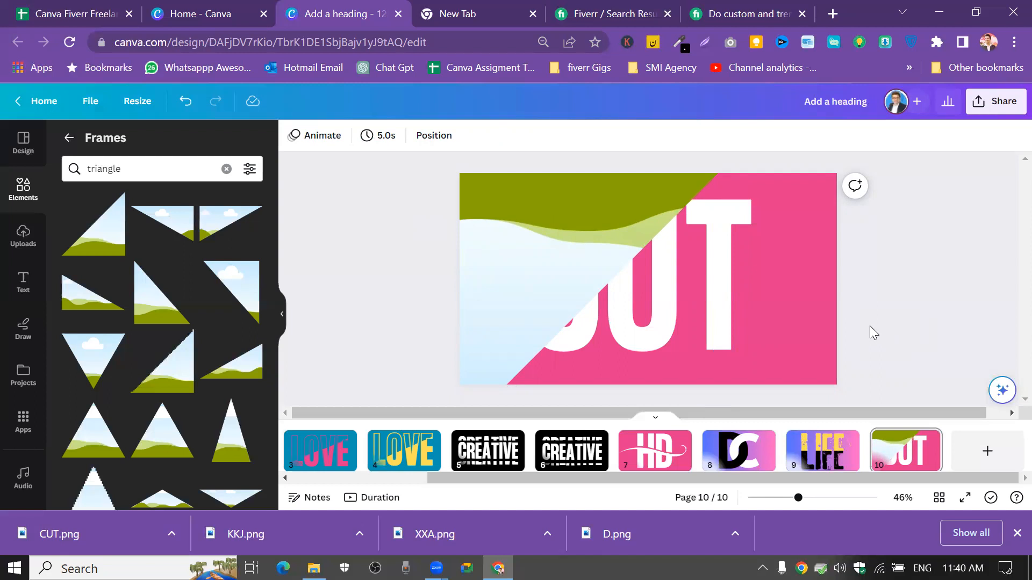
click(574, 179)
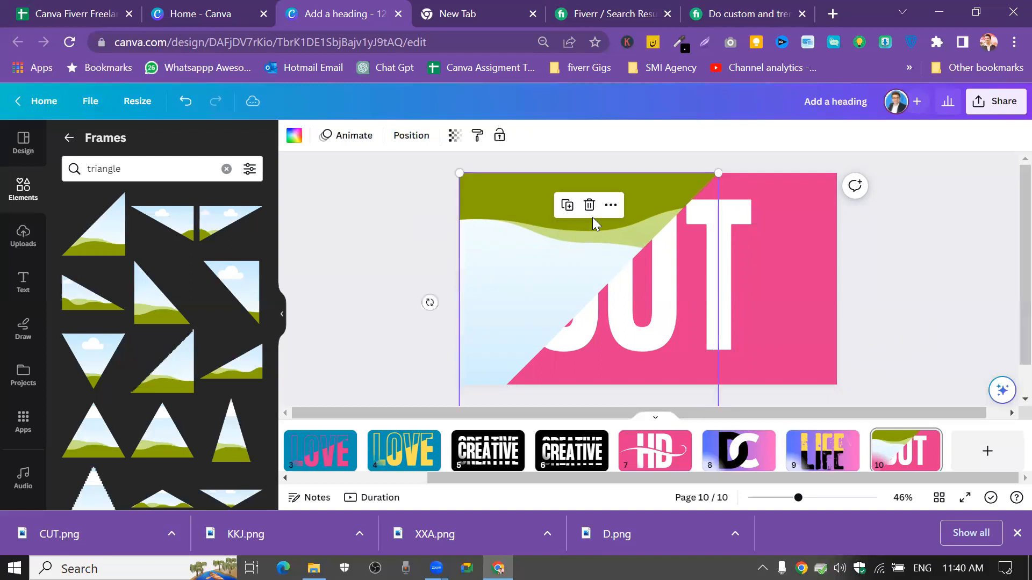
drag(719, 173, 733, 171)
click(733, 171)
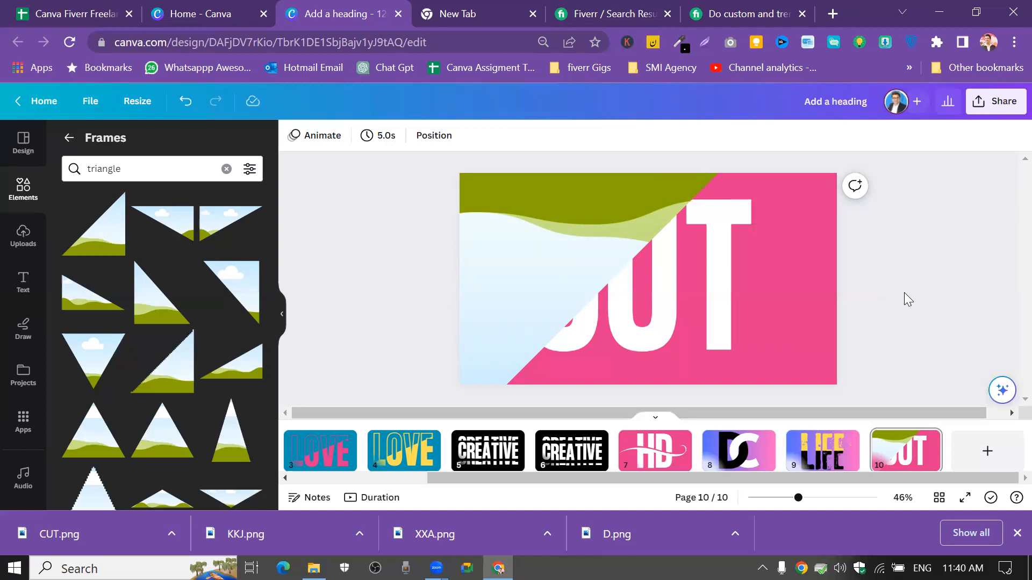
Upload CUT.png, place it on page 10 and scale it to cover the whole page
drag(61, 535, 131, 346)
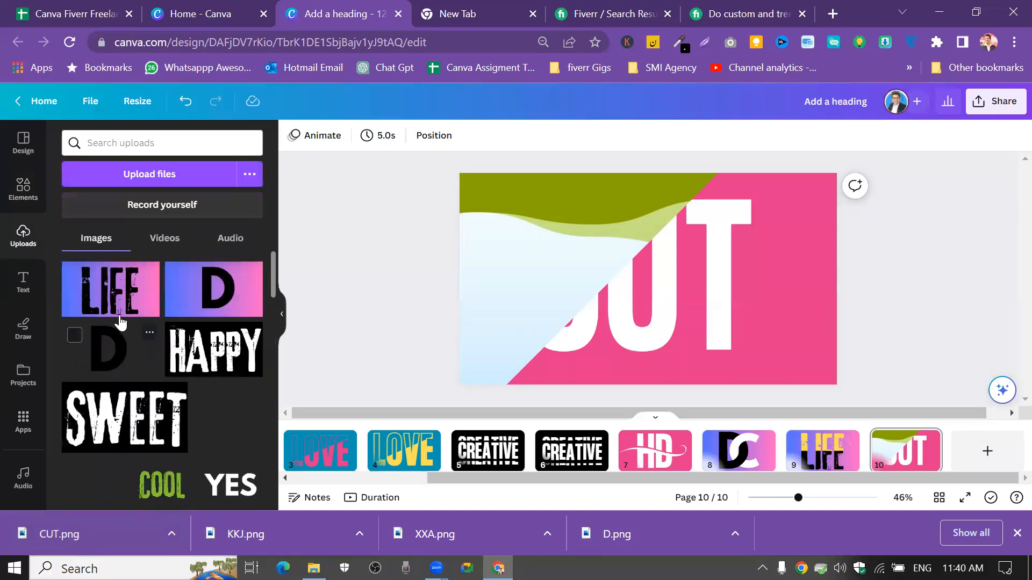
click(110, 288)
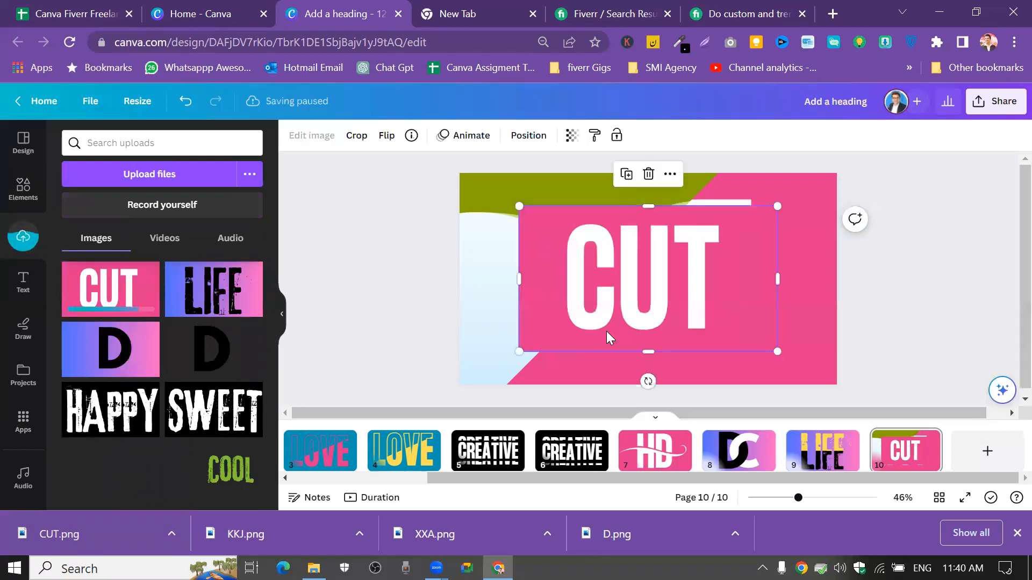
drag(627, 313, 617, 299)
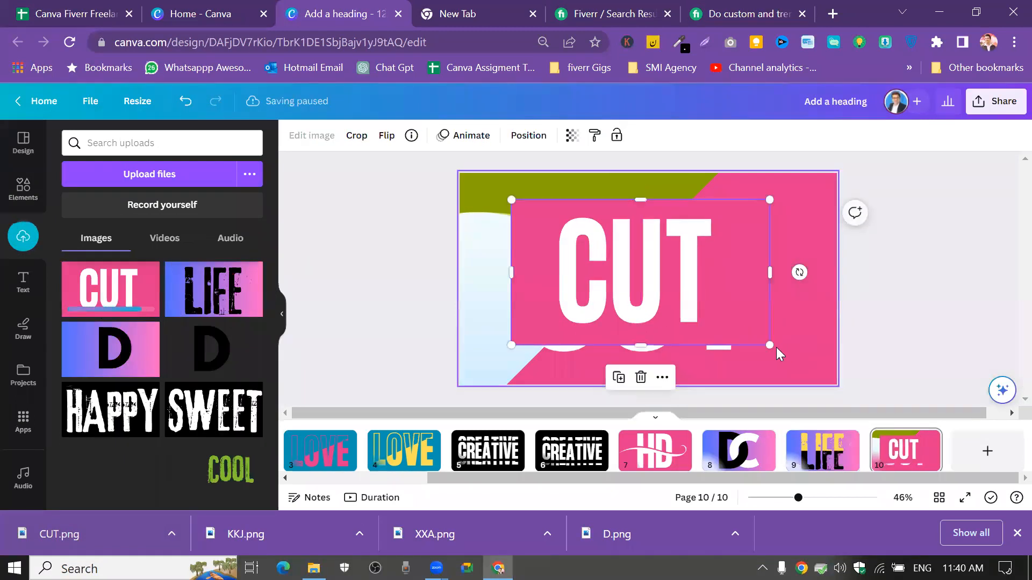
drag(772, 346, 836, 383)
drag(510, 200, 445, 195)
drag(447, 199, 448, 200)
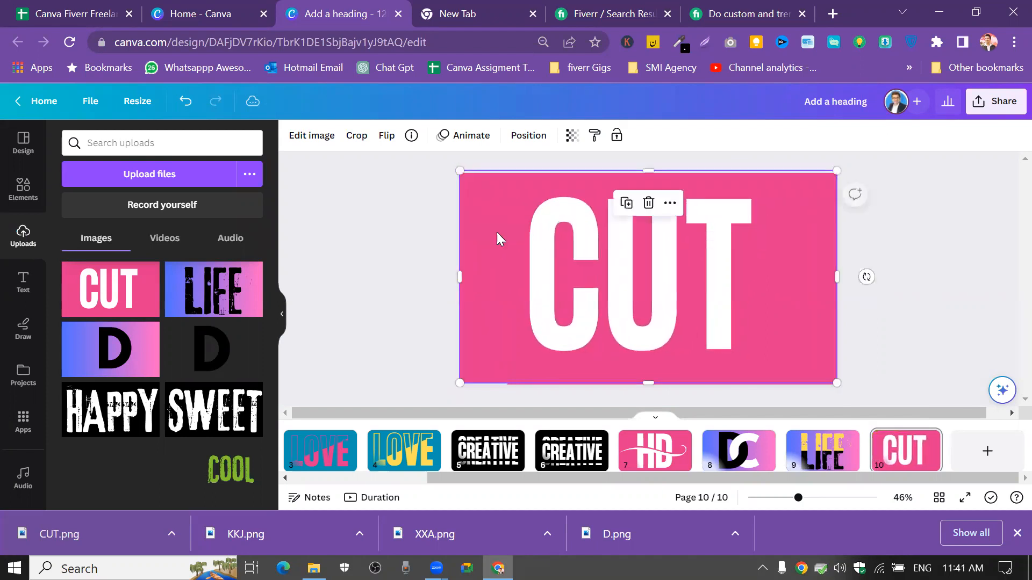
Try filling the triangle frame with the CUT image and opening its crop, and undo the fill
mouse_move(511, 234)
mouse_down()
mouse_move(503, 233)
mouse_move(508, 245)
mouse_up()
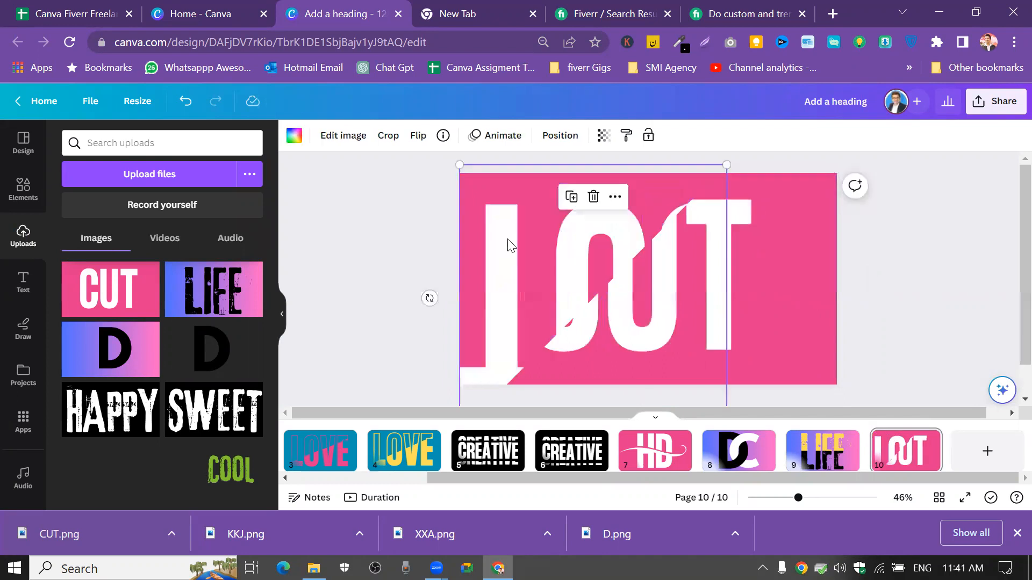
double_click(522, 246)
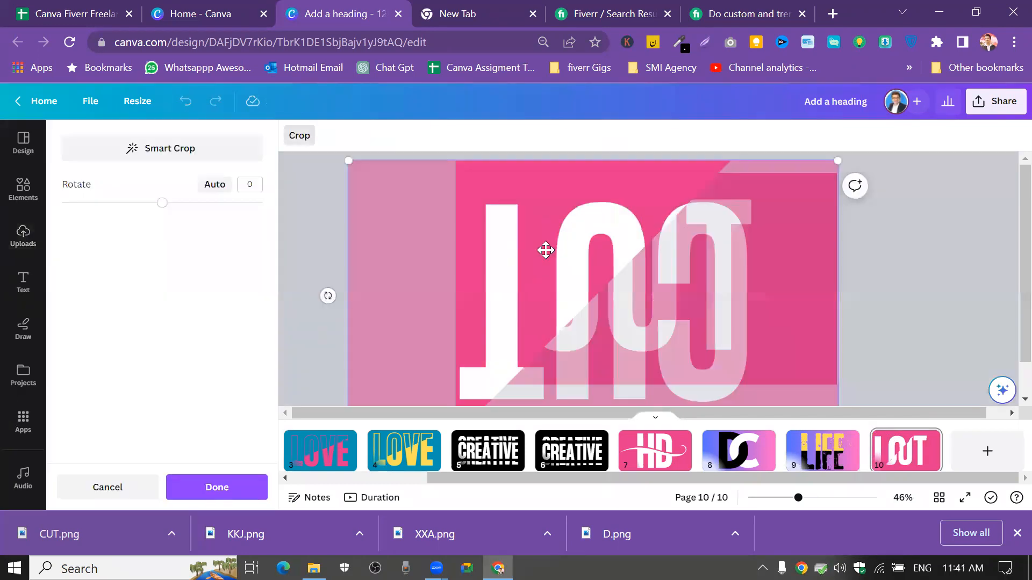
click(123, 484)
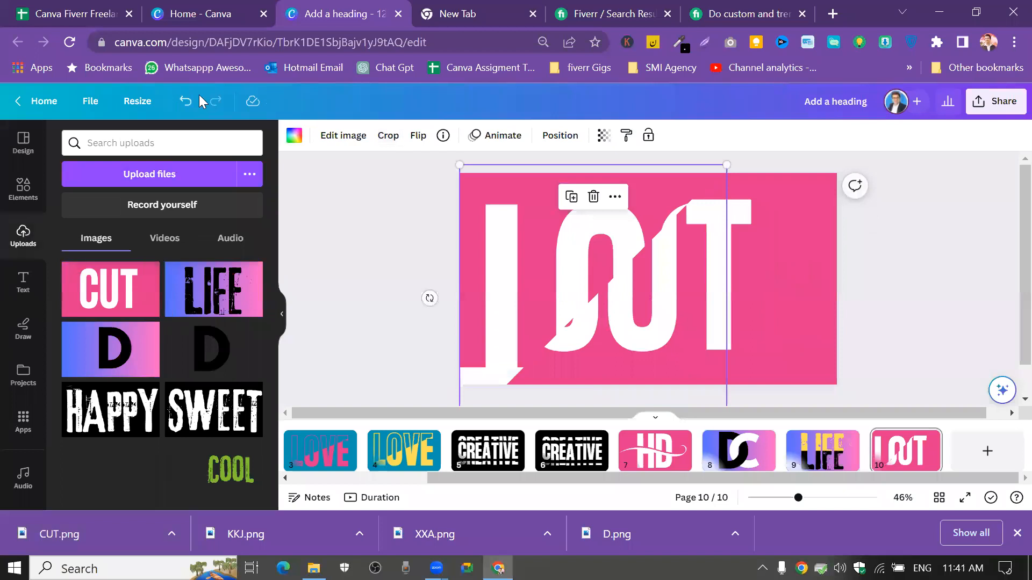
click(186, 101)
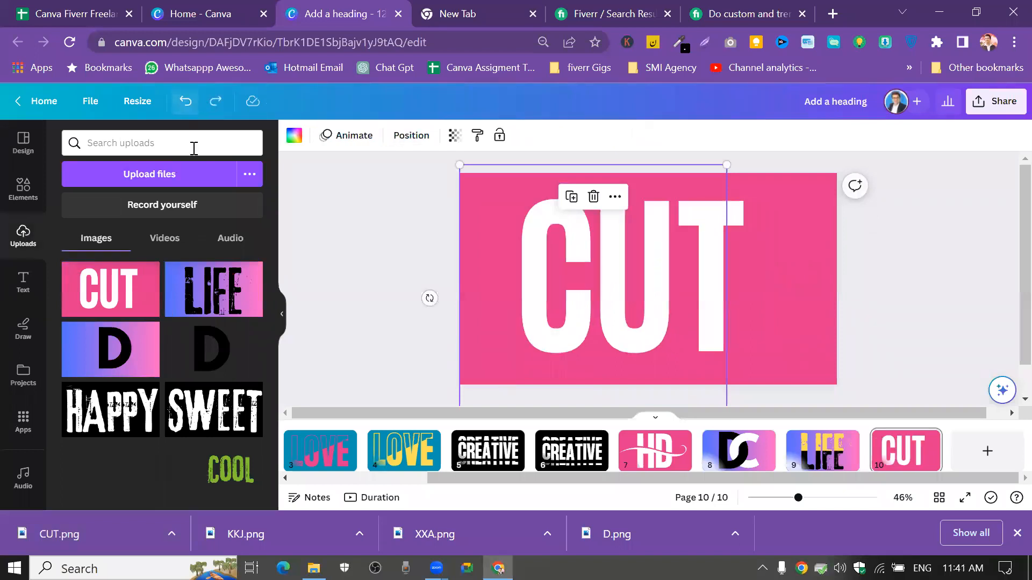
click(185, 102)
Fill the triangle frame with the CUT image and offset the frame slightly right and down on page 10
drag(669, 309, 702, 324)
click(806, 284)
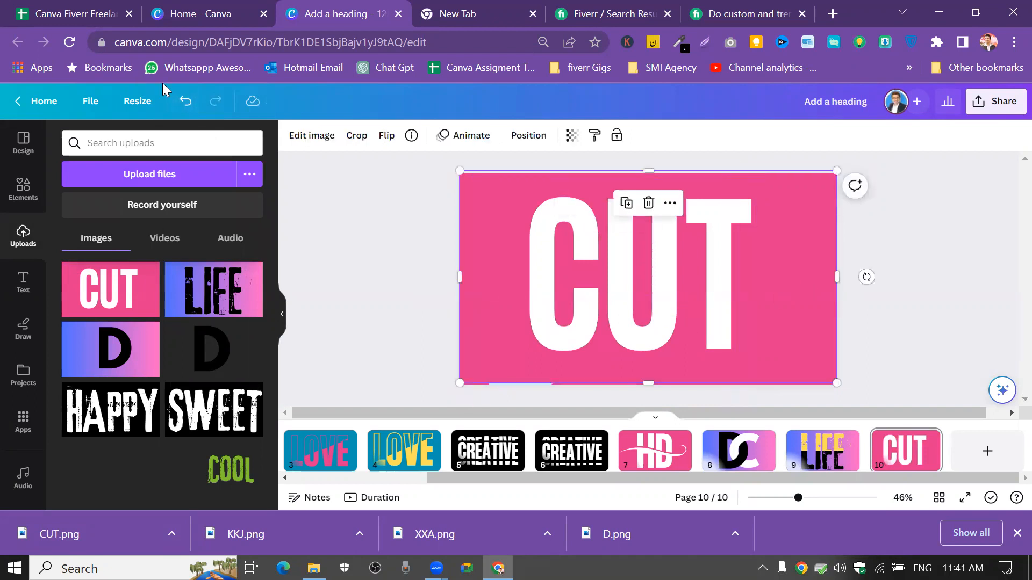
click(397, 202)
drag(640, 256, 654, 272)
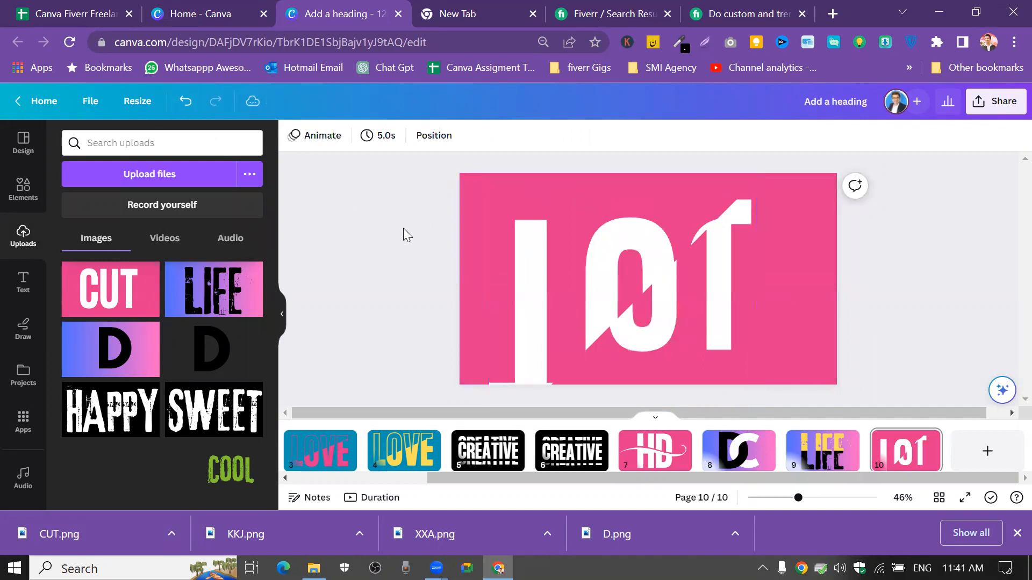
Delete the image-filled triangle frame from page 10 and shift the CUT heading slightly right and down
click(561, 252)
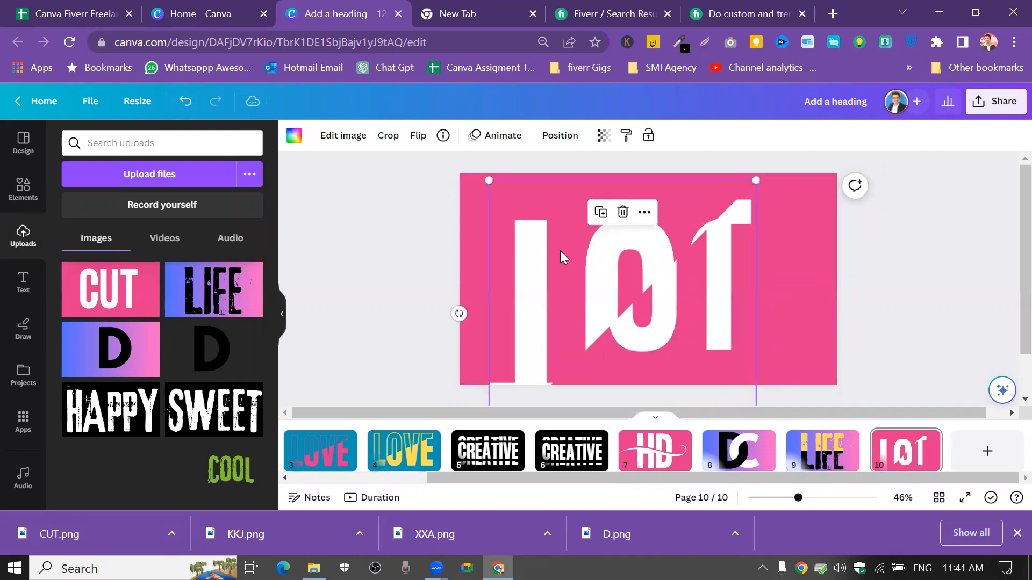
click(623, 212)
click(625, 271)
drag(655, 282, 668, 287)
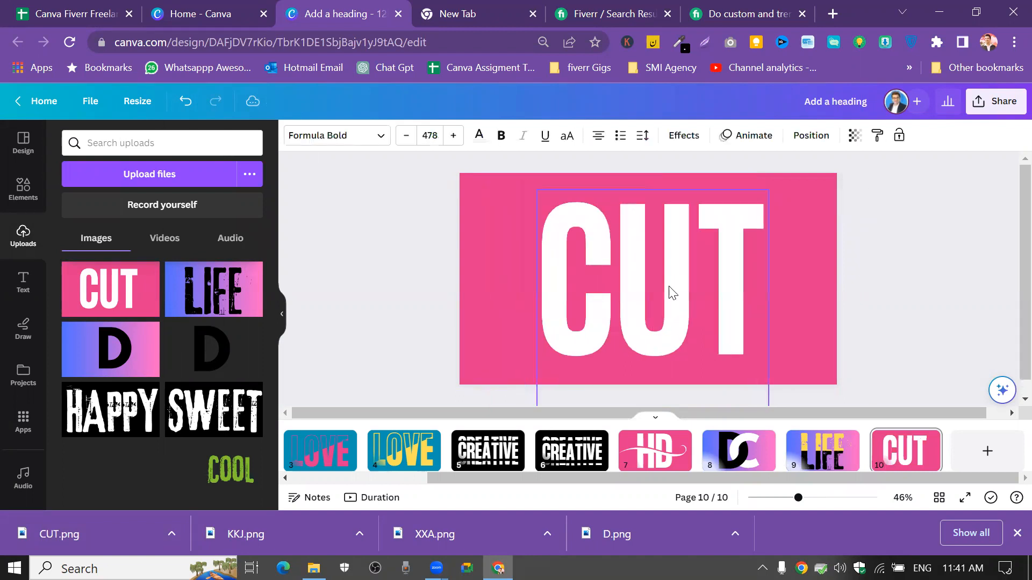
Add a new right-angled triangle frame to page 10 from the triangle frame results
click(33, 203)
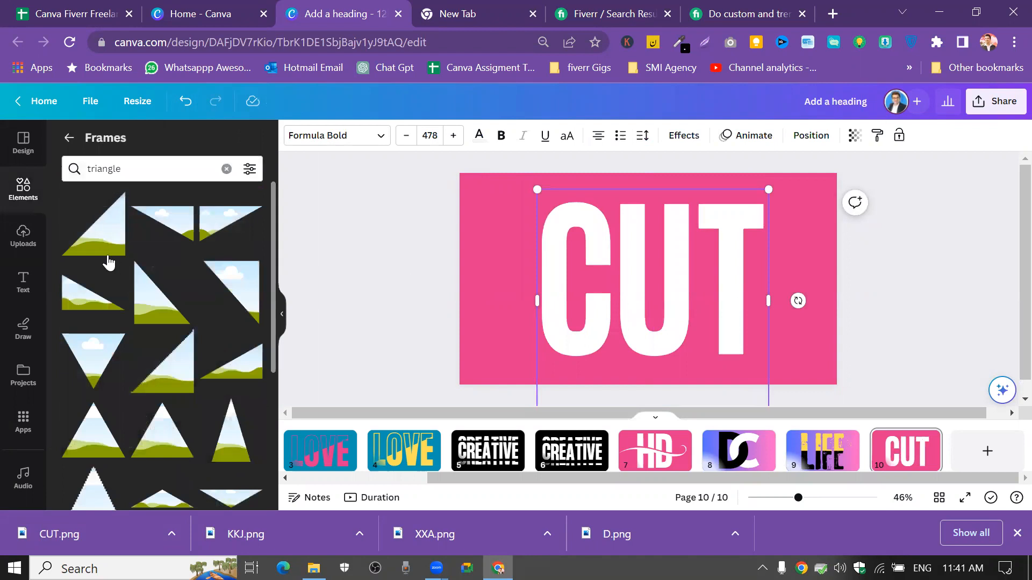
click(88, 237)
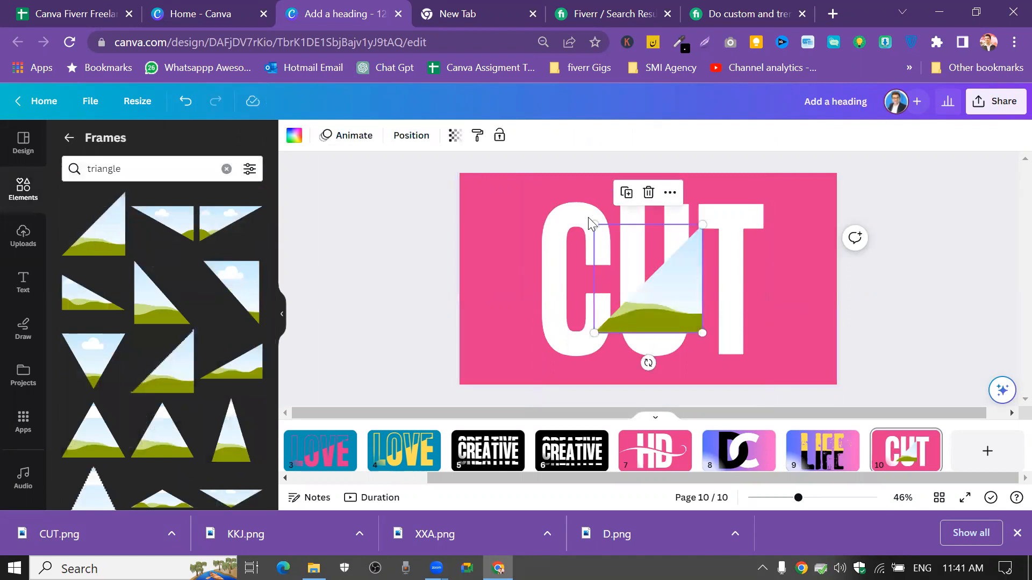
click(669, 192)
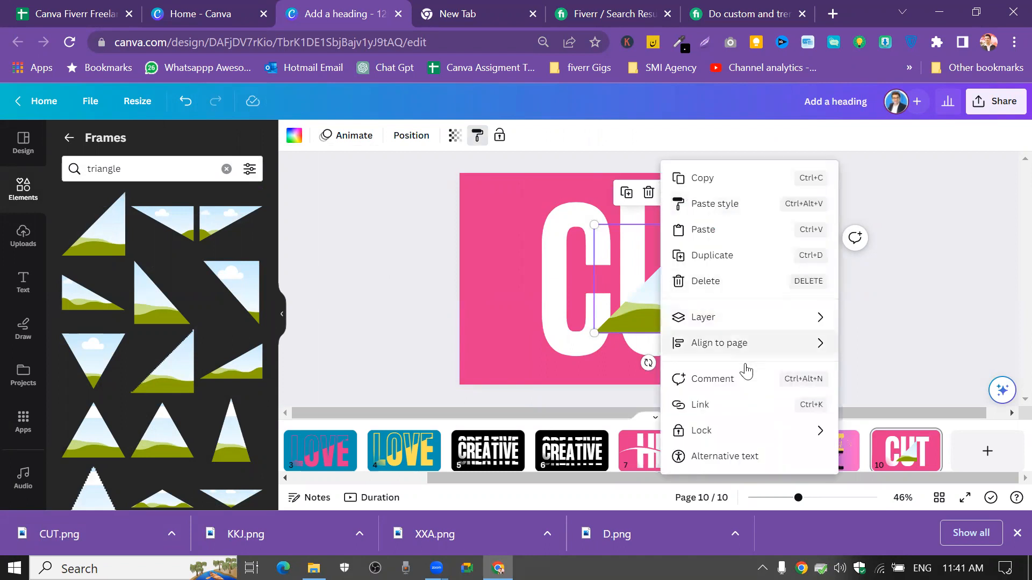
click(903, 309)
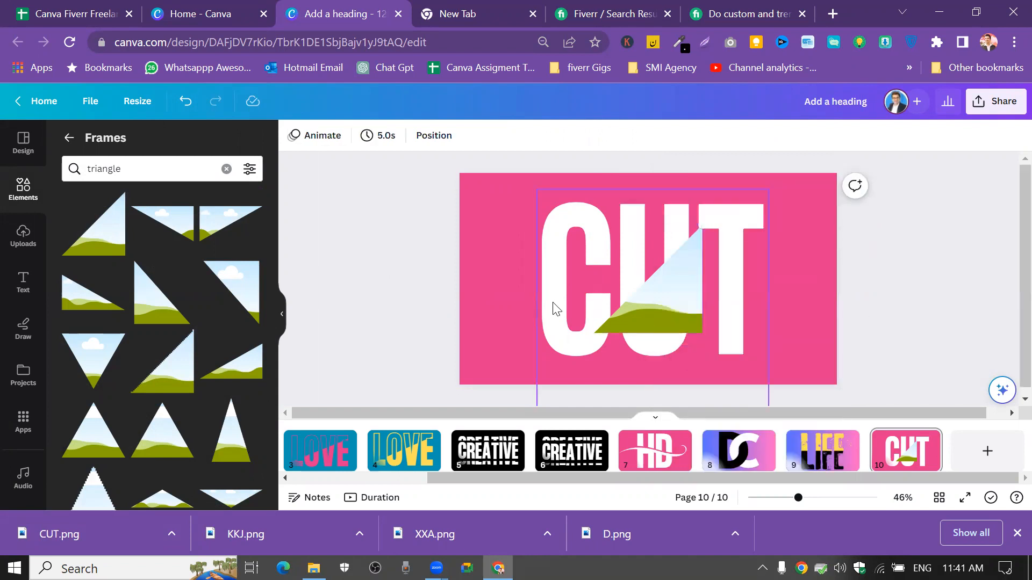
Rotate the triangle frame half a turn and enlarge it from the page's upper-left corner to about 958 × 958
click(624, 306)
drag(648, 363, 652, 226)
drag(643, 267, 507, 214)
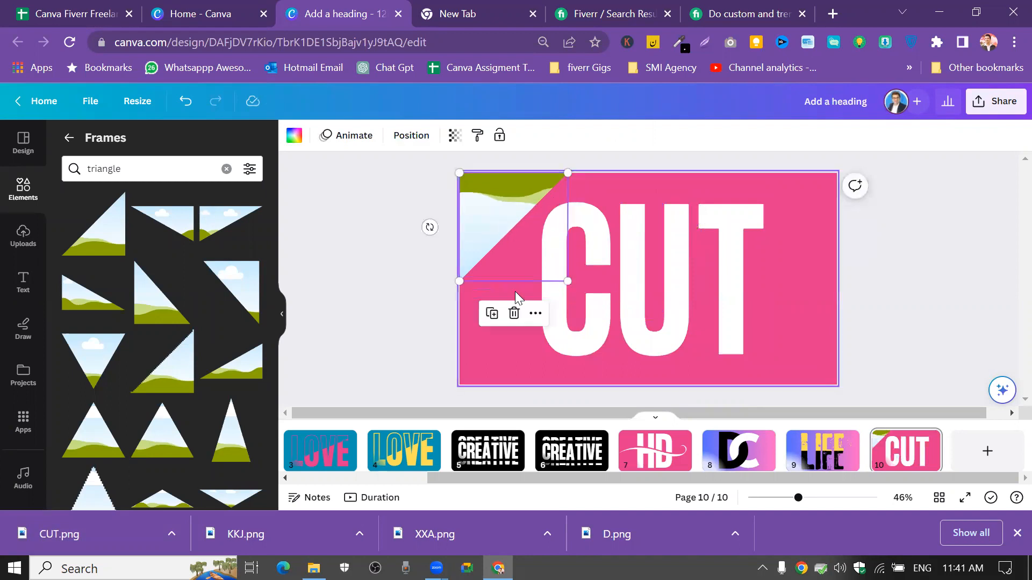
drag(569, 279, 832, 367)
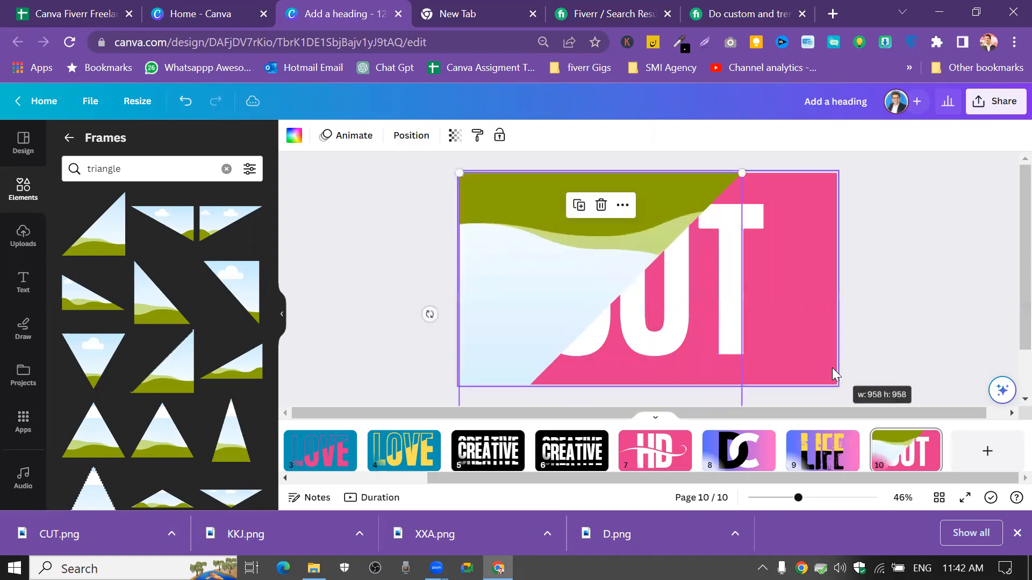
click(965, 275)
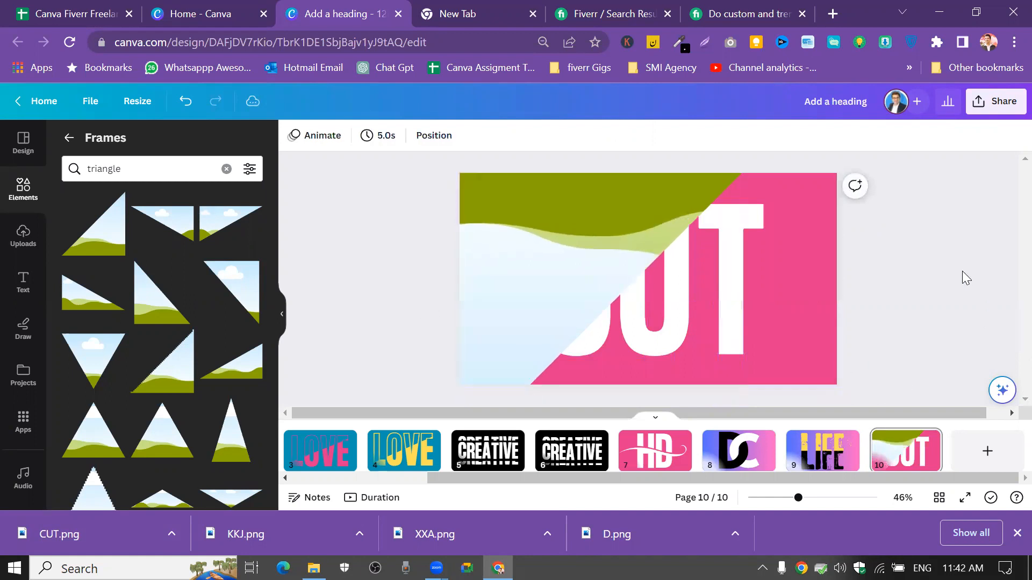
Fill the enlarged triangle frame with the uploaded CUT image
click(632, 255)
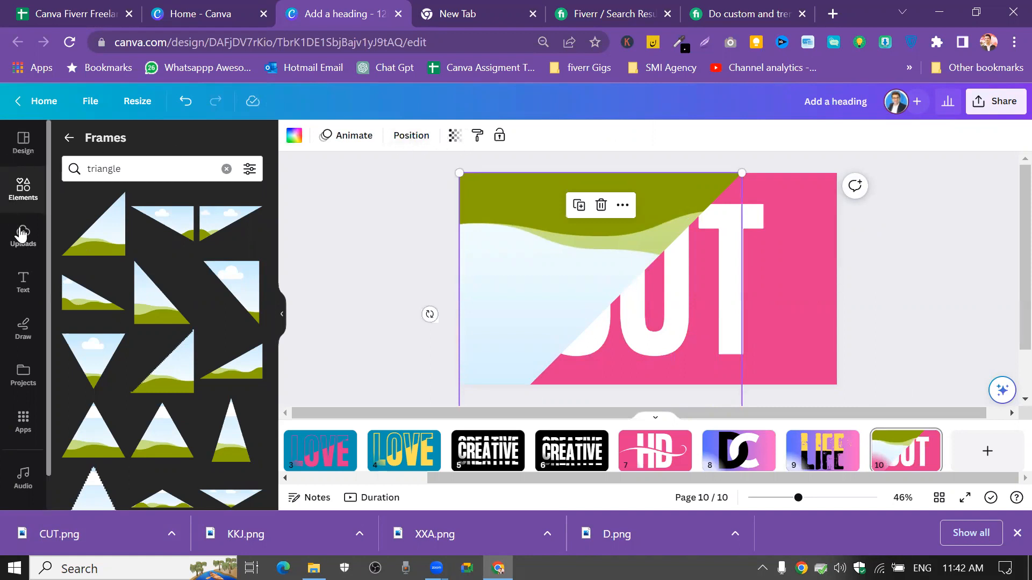
click(31, 210)
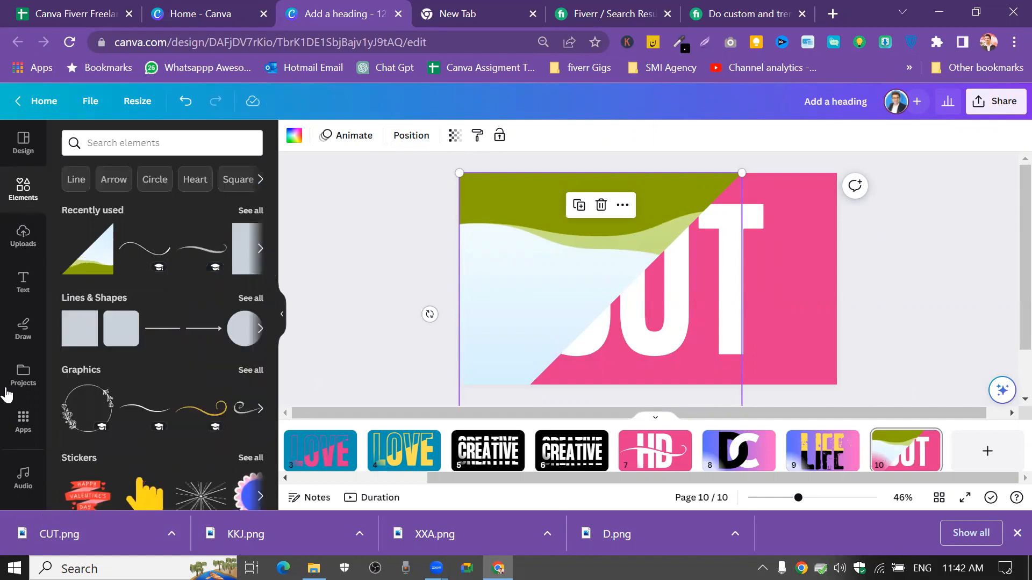
click(23, 236)
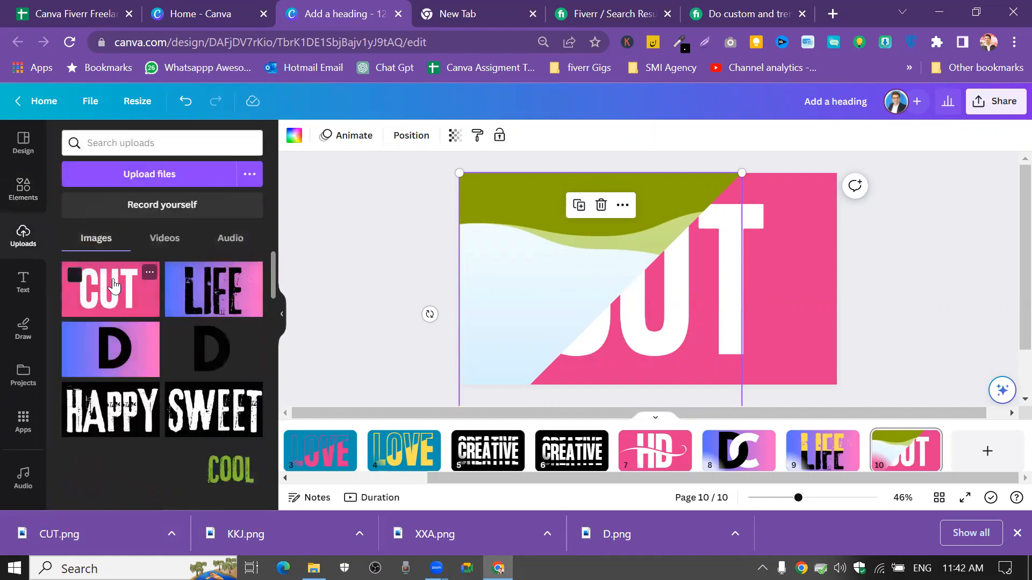
click(139, 270)
drag(578, 280, 601, 271)
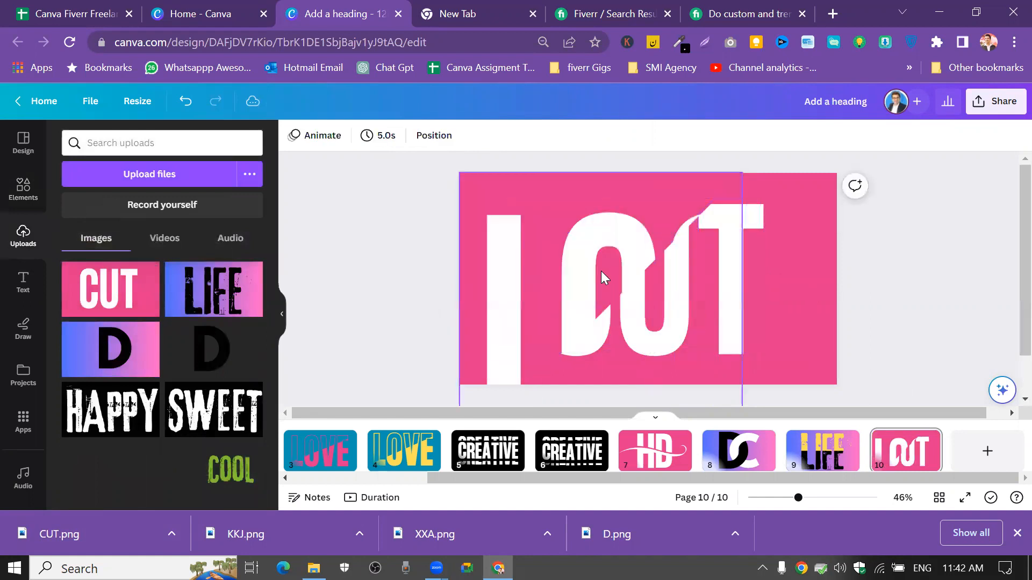
double_click(601, 271)
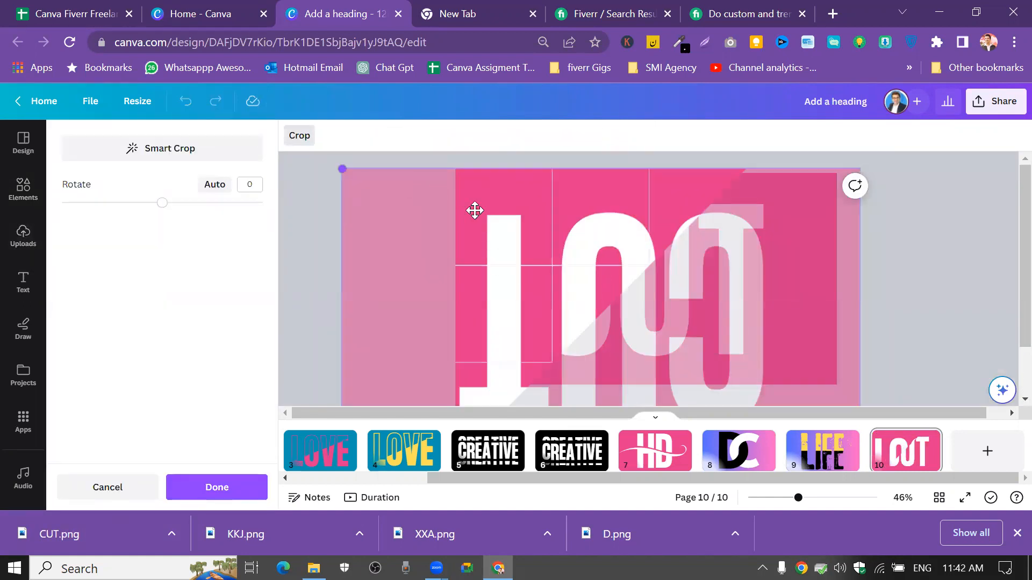
click(928, 340)
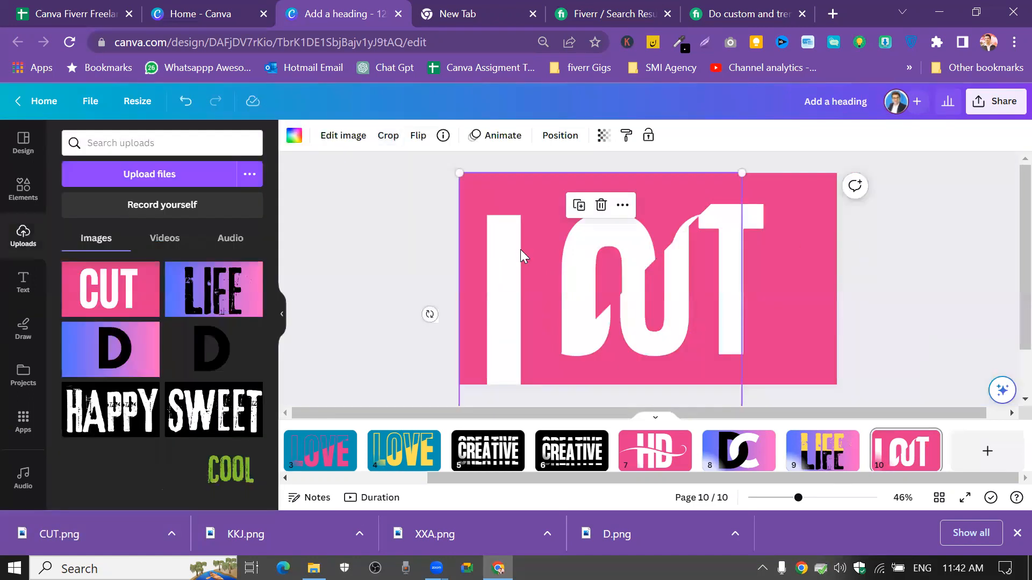
double_click(528, 263)
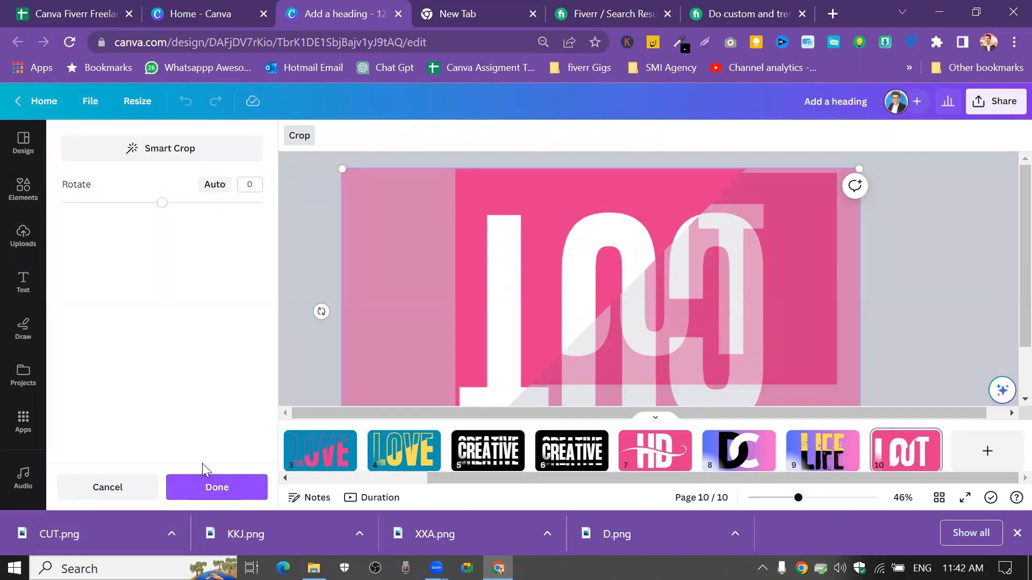
click(78, 495)
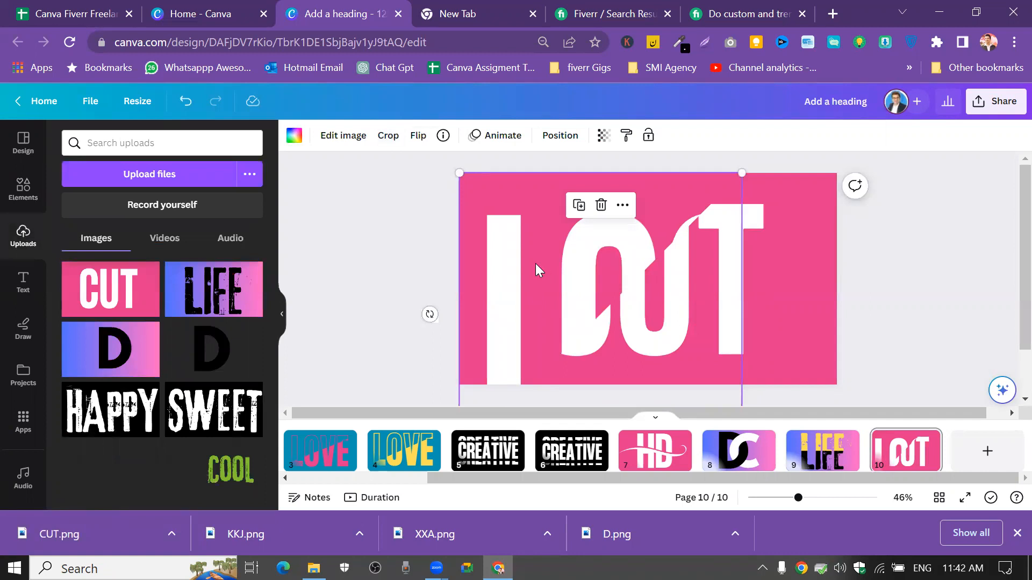
Flip the frame's CUT image horizontally and move the frame slightly above the page's upper edge
click(418, 136)
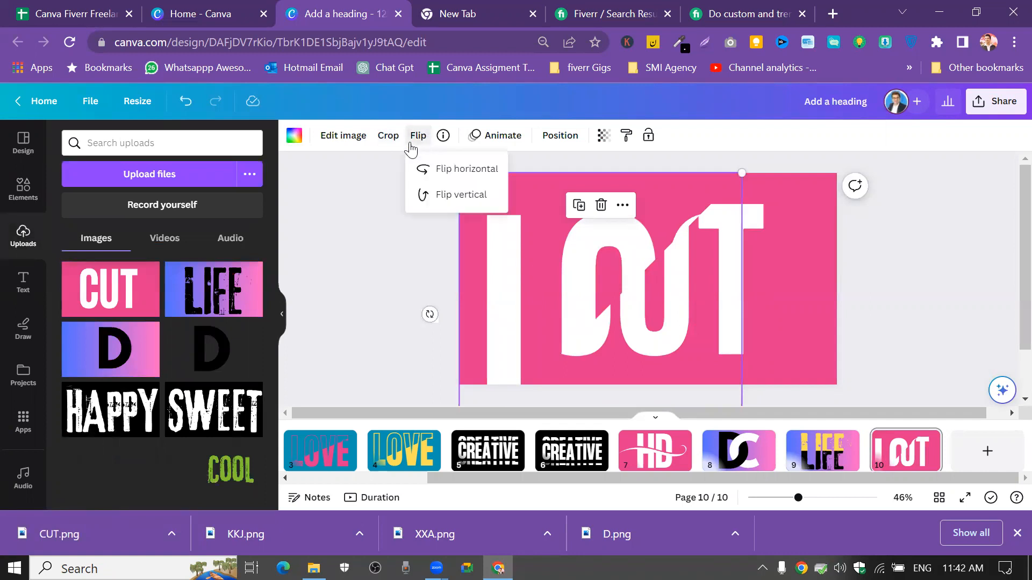
click(439, 173)
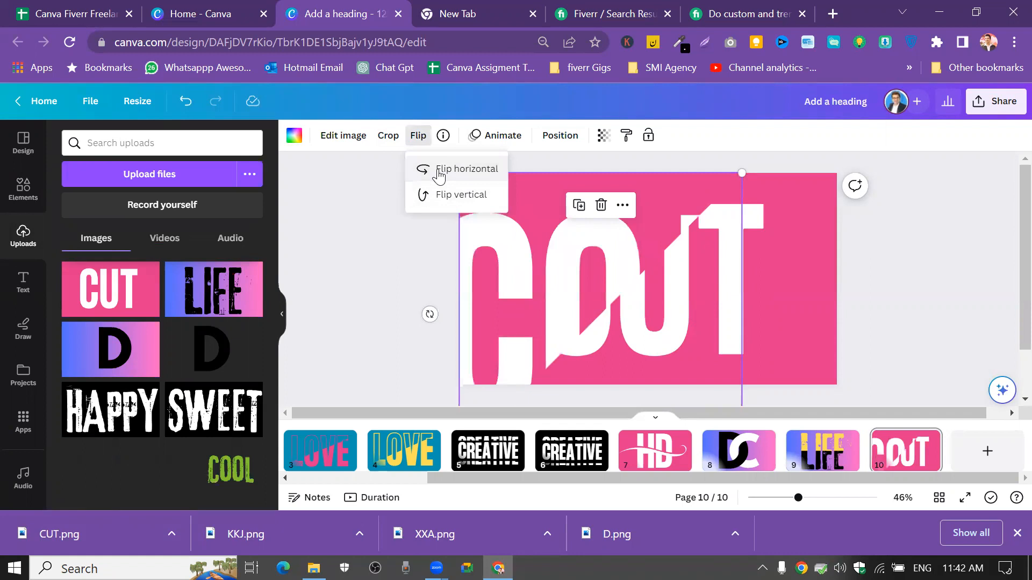
drag(548, 270, 550, 247)
Try rotating the CUT image to 2 degrees inside the frame's crop and return its rotation to 0
double_click(554, 249)
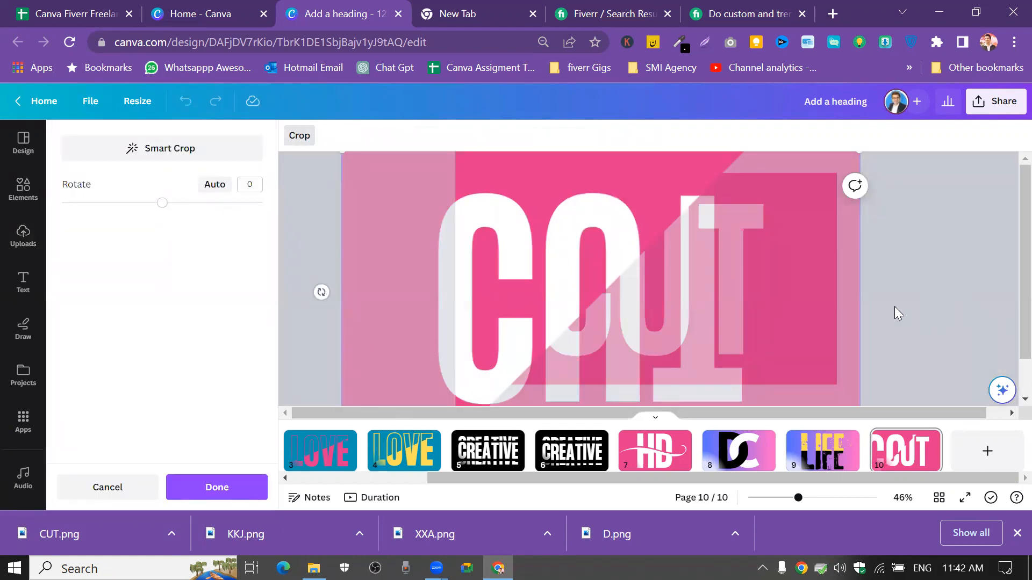
mouse_move(923, 461)
scroll(822, 477, down, 3)
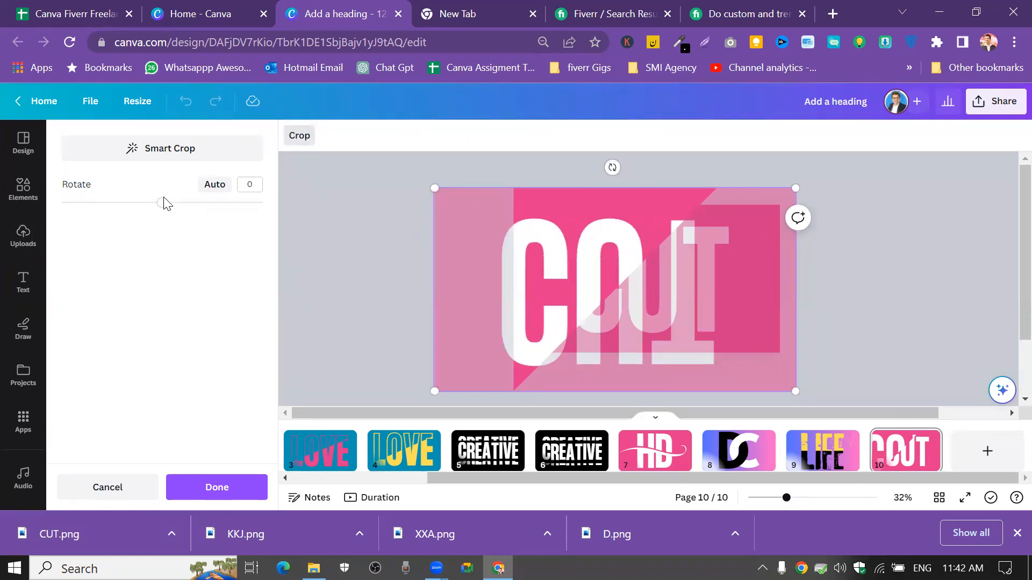
mouse_move(160, 213)
mouse_down()
mouse_move(140, 212)
mouse_move(190, 219)
mouse_move(164, 218)
mouse_up()
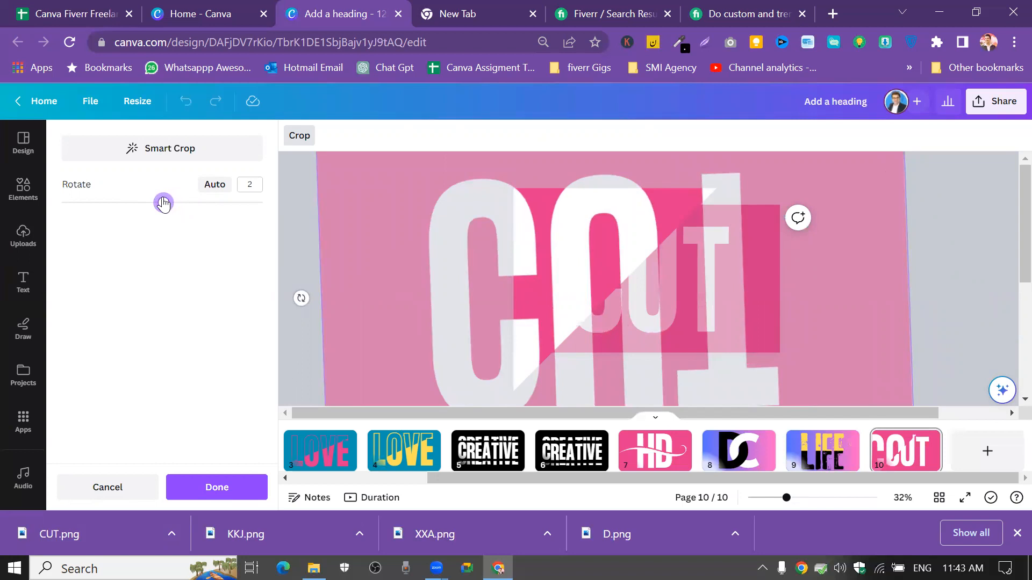
drag(164, 205, 162, 203)
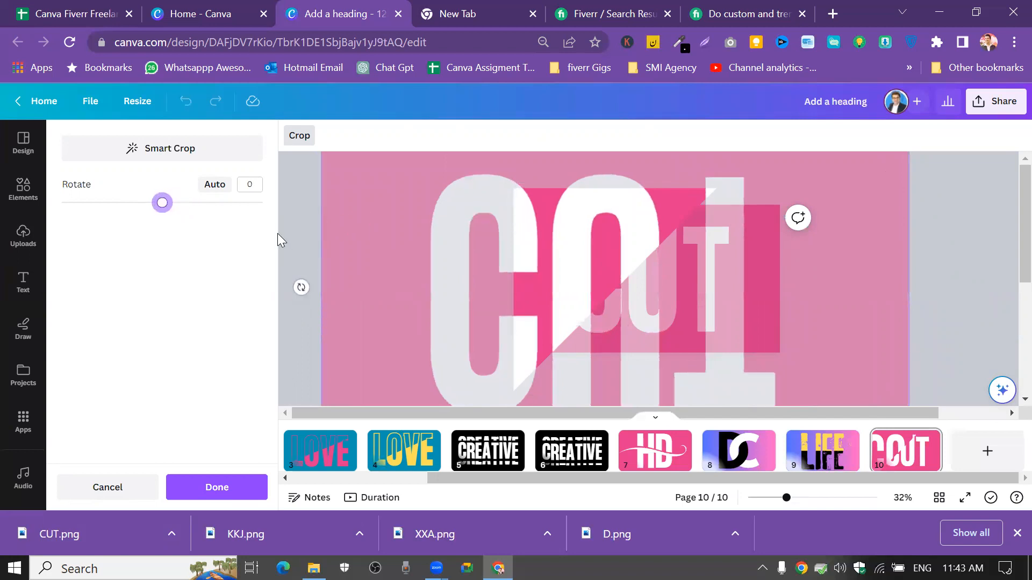
click(196, 486)
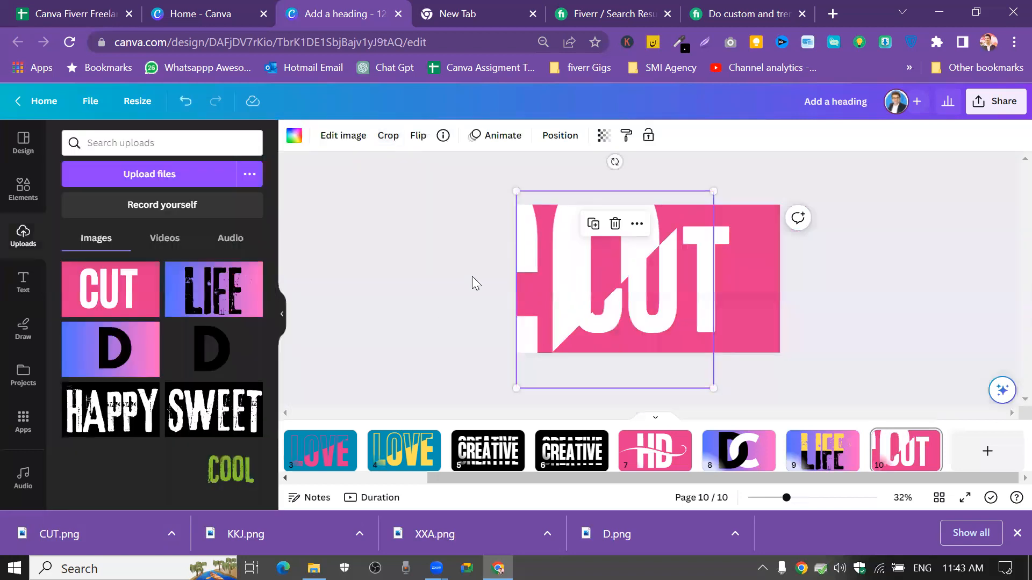
Flip the frame's image vertically so the word CUT reads upright, keeping the horizontal flip
click(418, 135)
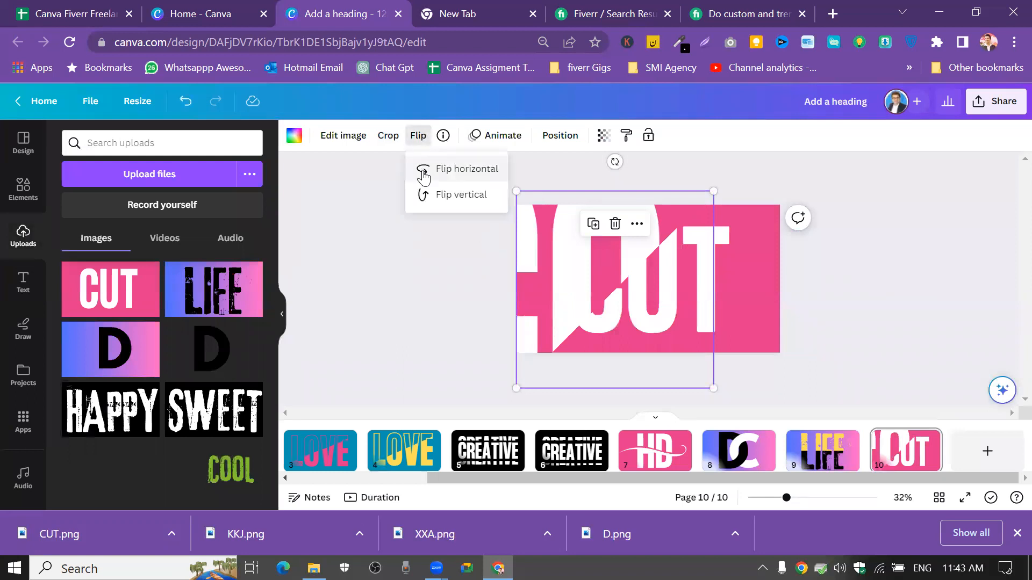
click(424, 174)
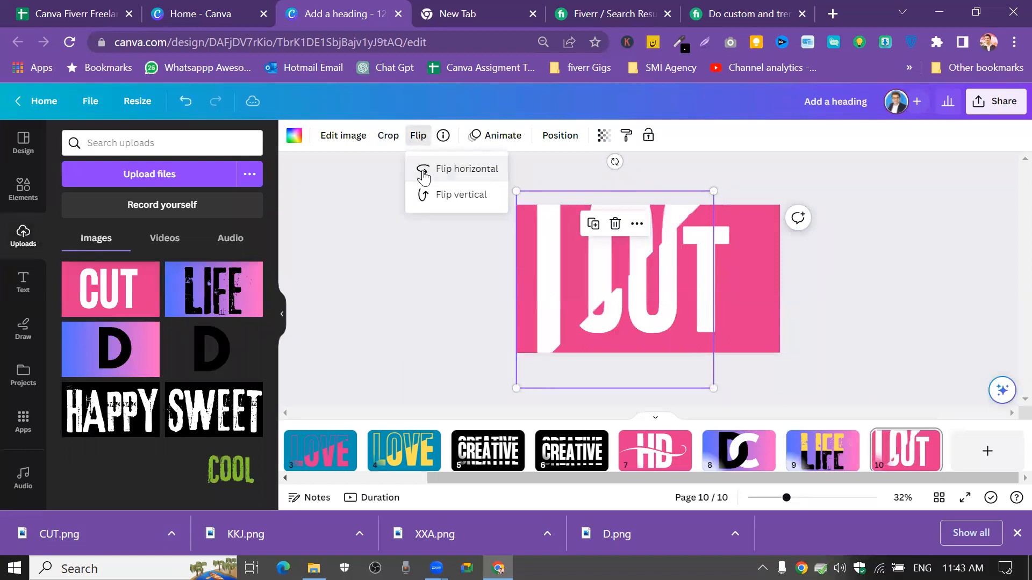
click(456, 173)
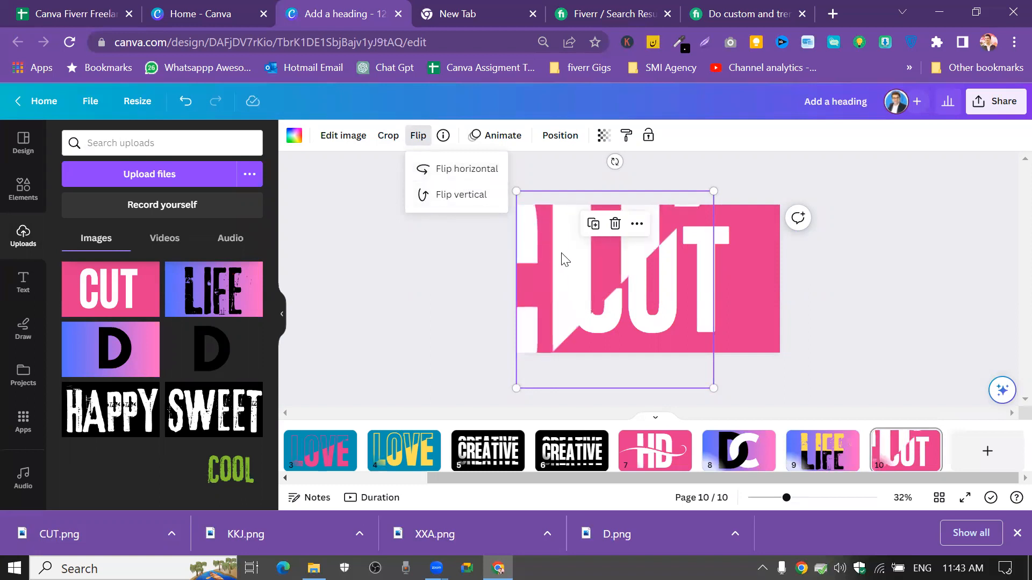
key(Escape)
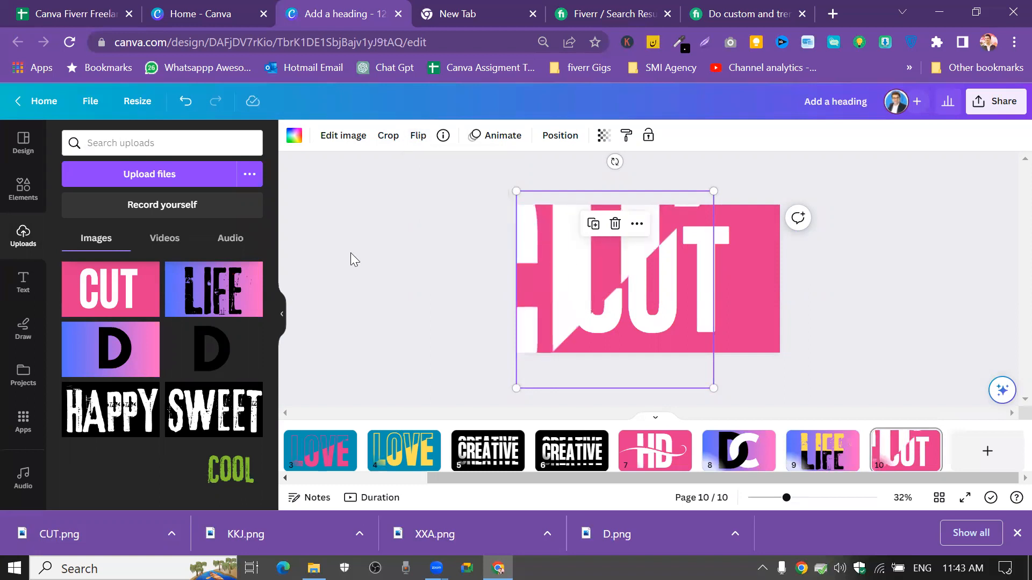
Scale the CUT image down inside the triangle frame's crop and move it right and down so its C sits within the triangle
double_click(576, 251)
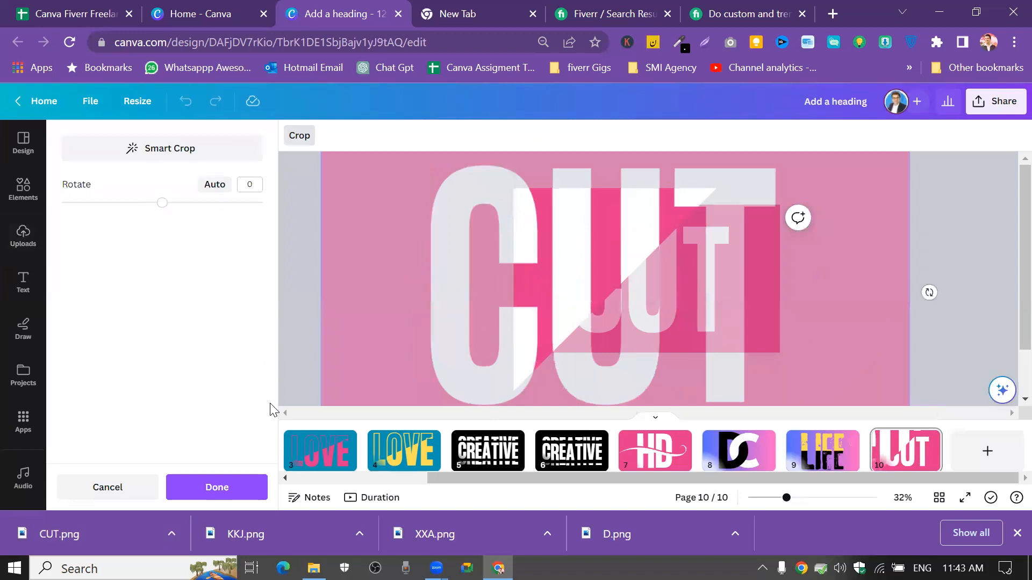
click(993, 258)
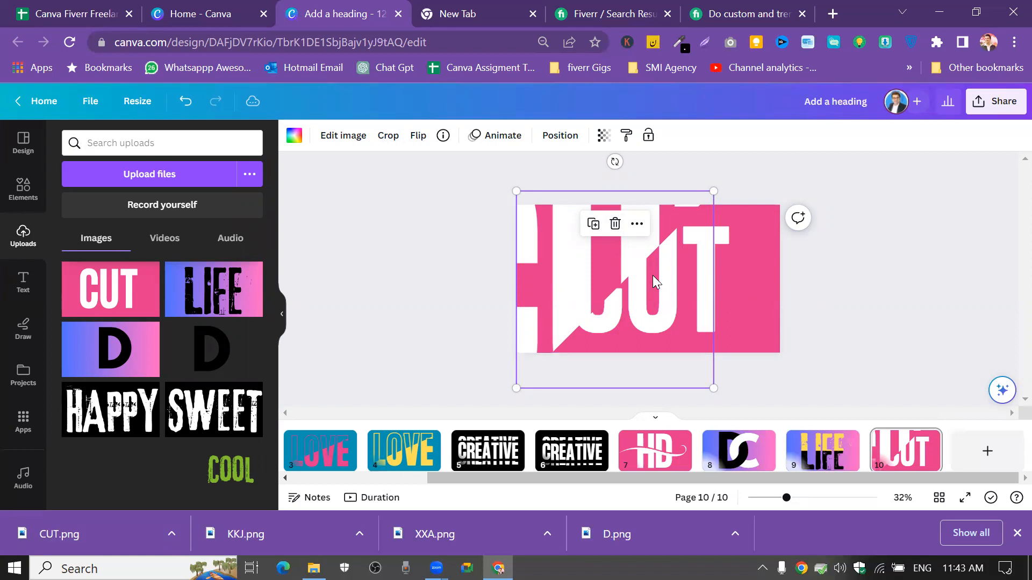
double_click(546, 258)
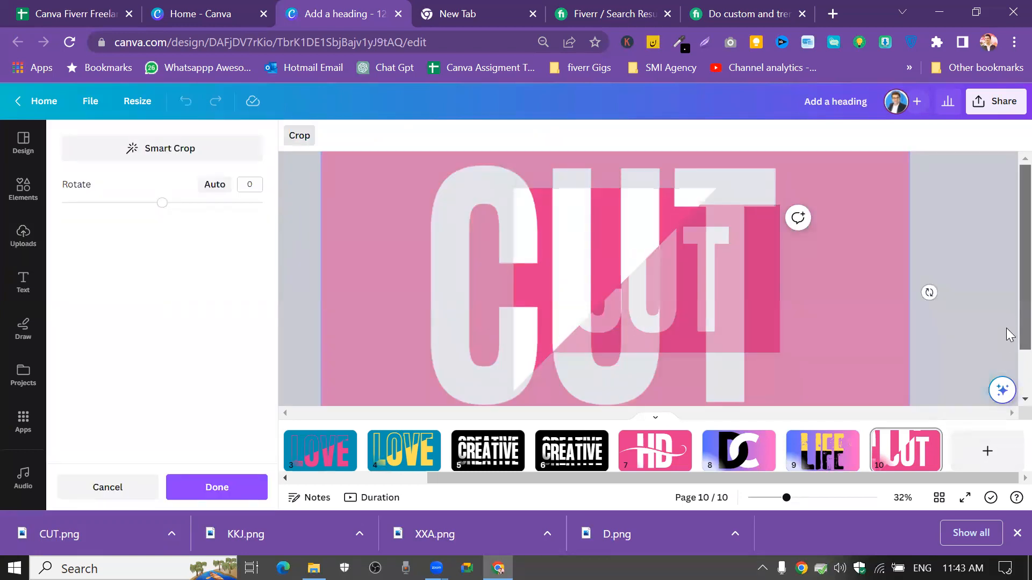
scroll(1009, 334, down, 2)
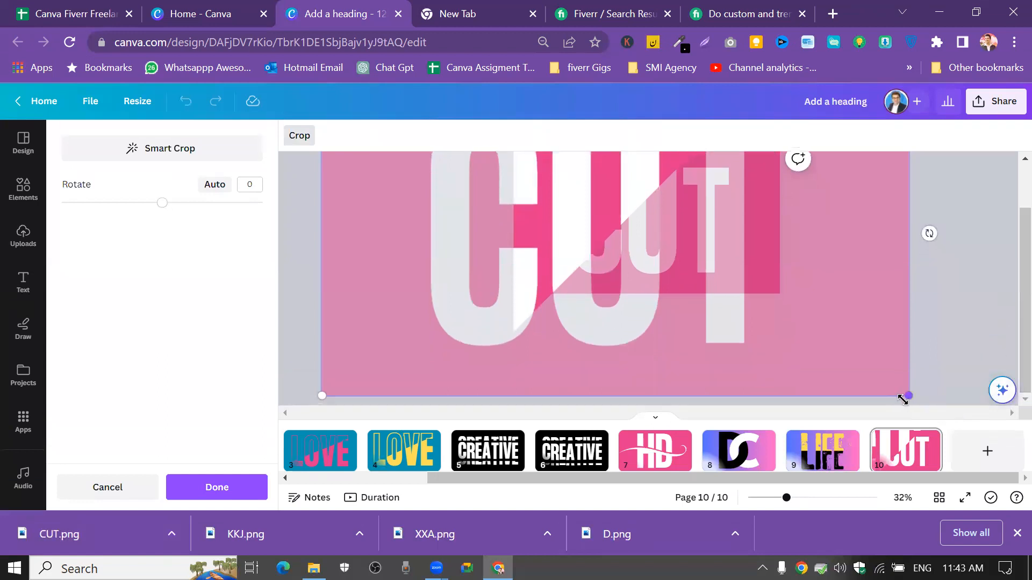
drag(880, 384, 778, 363)
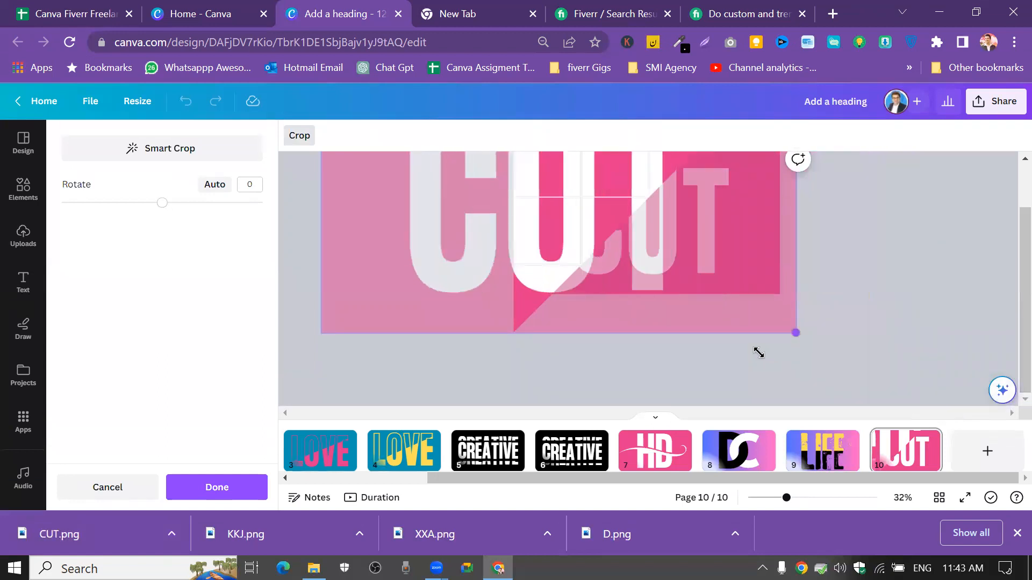
scroll(714, 343, up, 2)
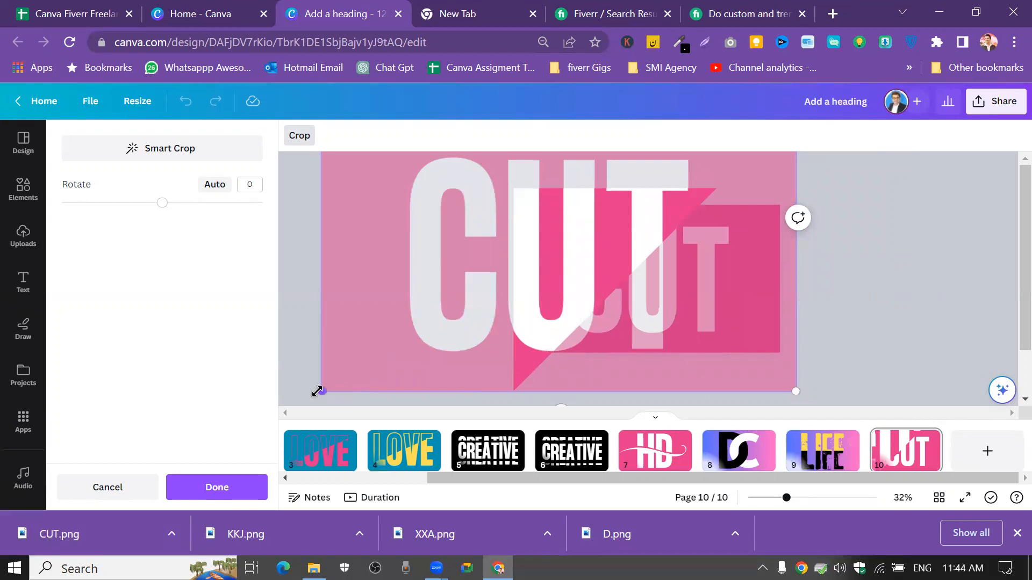
drag(489, 328, 582, 380)
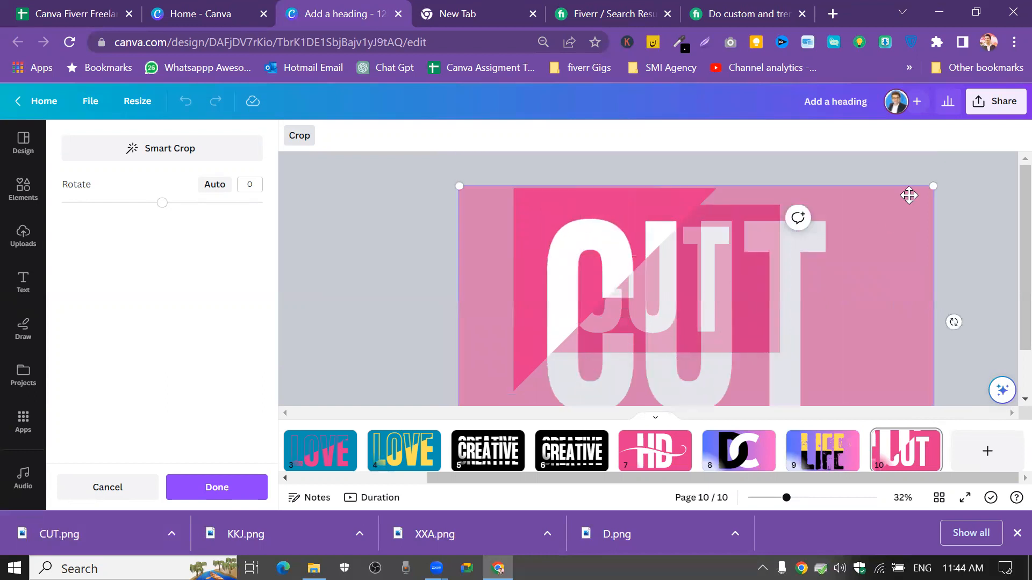
drag(928, 186, 924, 200)
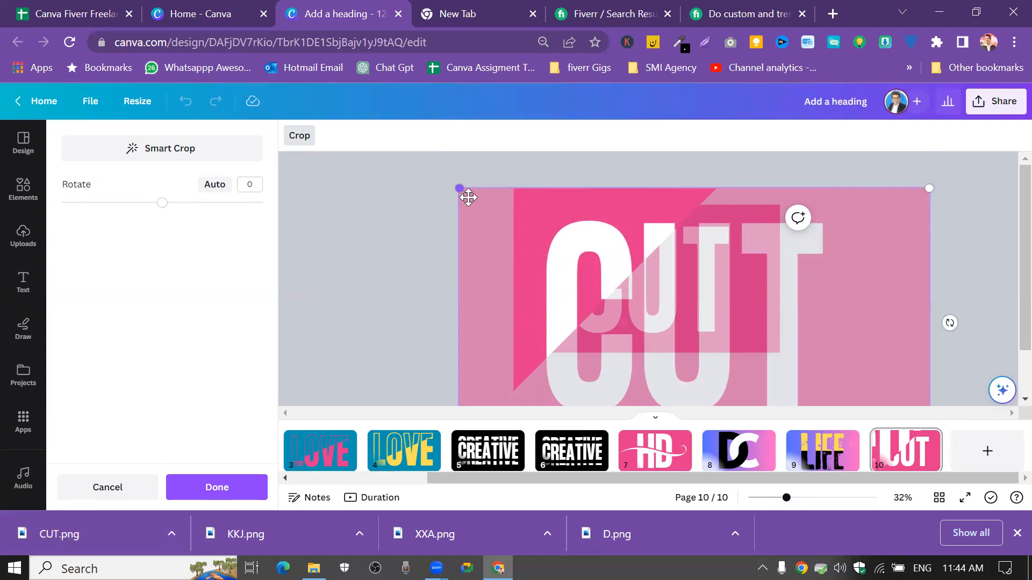
Shrink the cropped CUT image a little more and reposition it so the C and U fall across the triangle's diagonal
drag(599, 253, 596, 198)
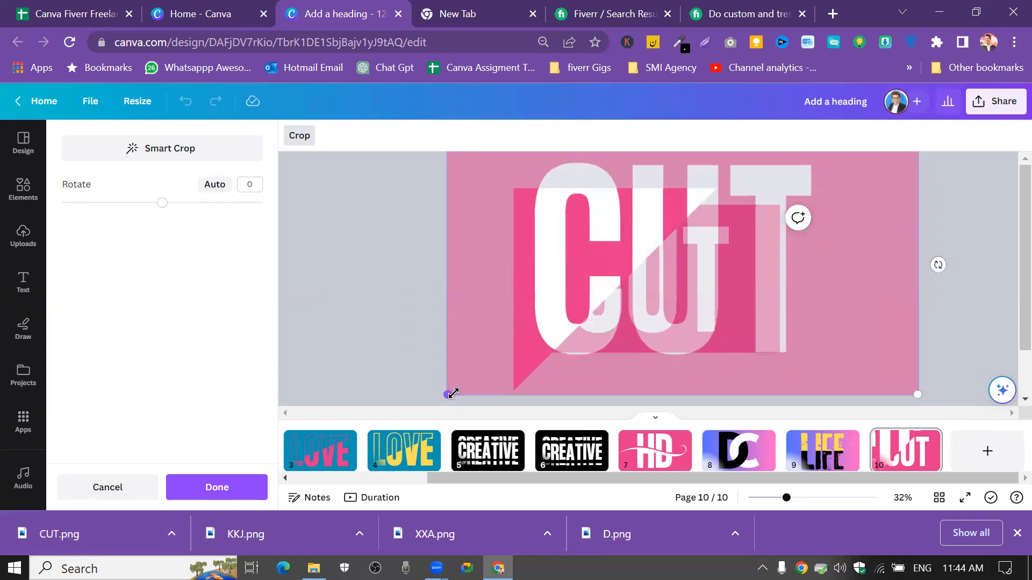
drag(452, 394, 456, 391)
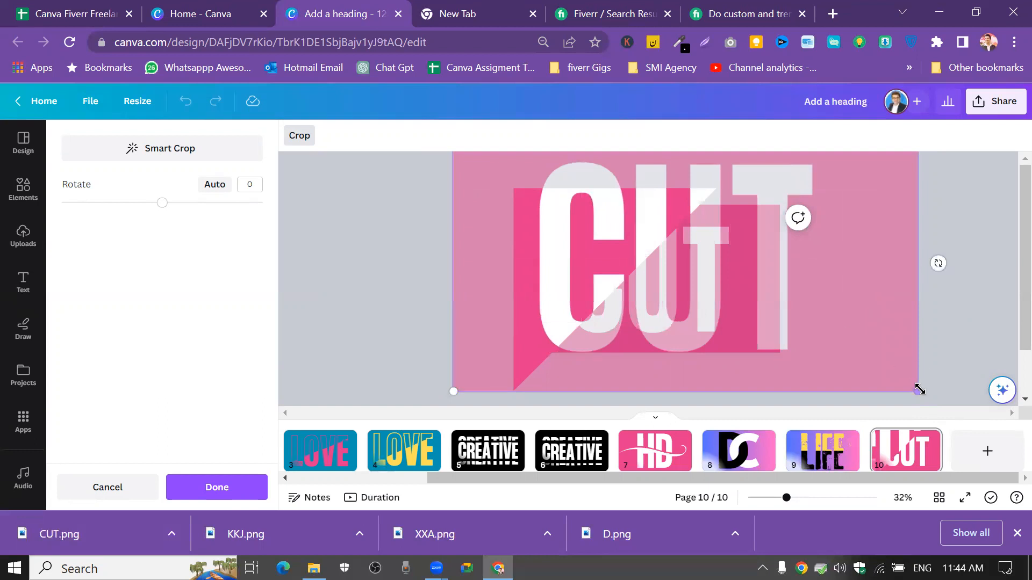
drag(689, 292, 702, 337)
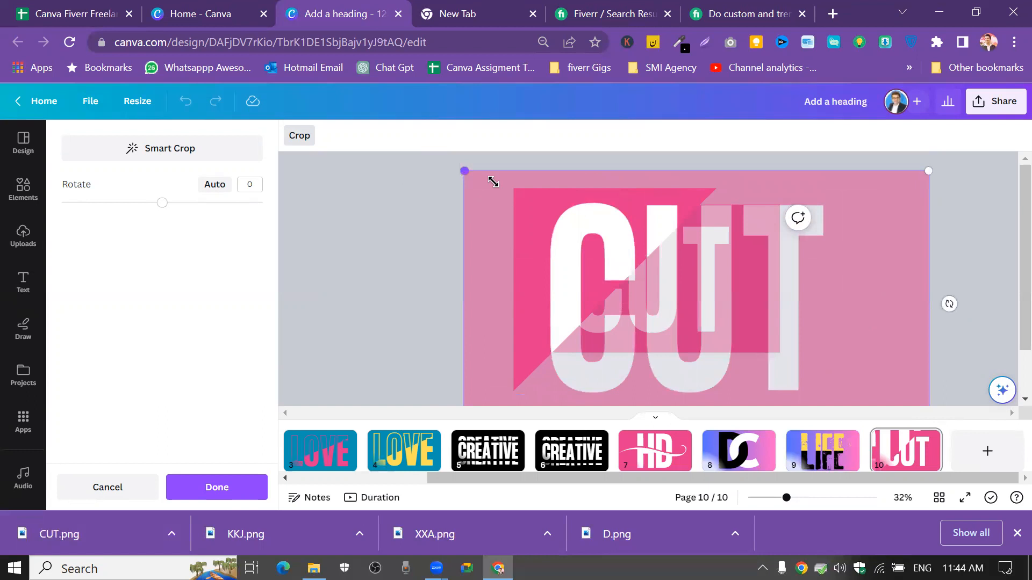
drag(493, 182, 505, 190)
drag(782, 276, 748, 239)
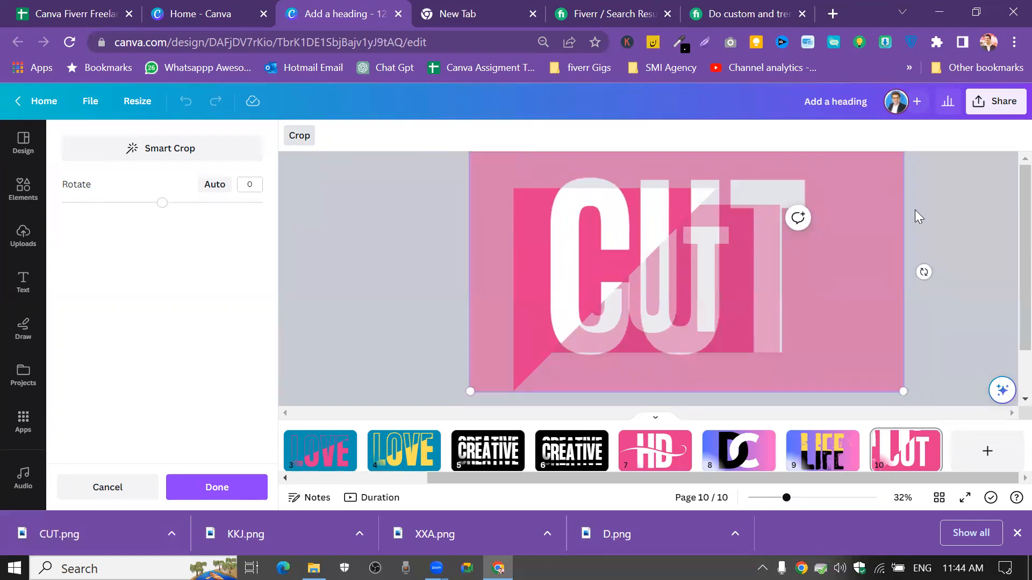
drag(825, 304, 847, 269)
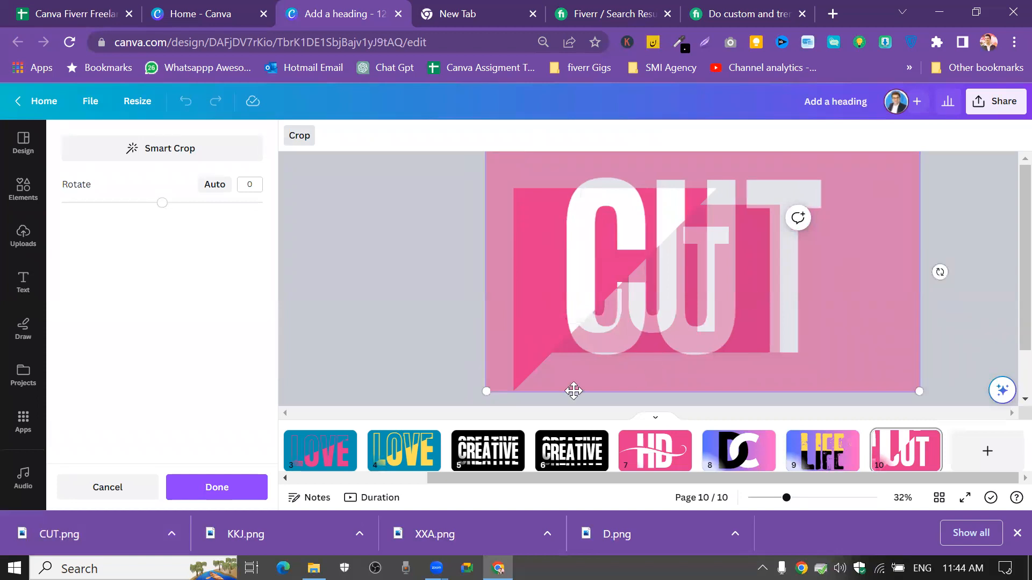
drag(612, 321, 610, 353)
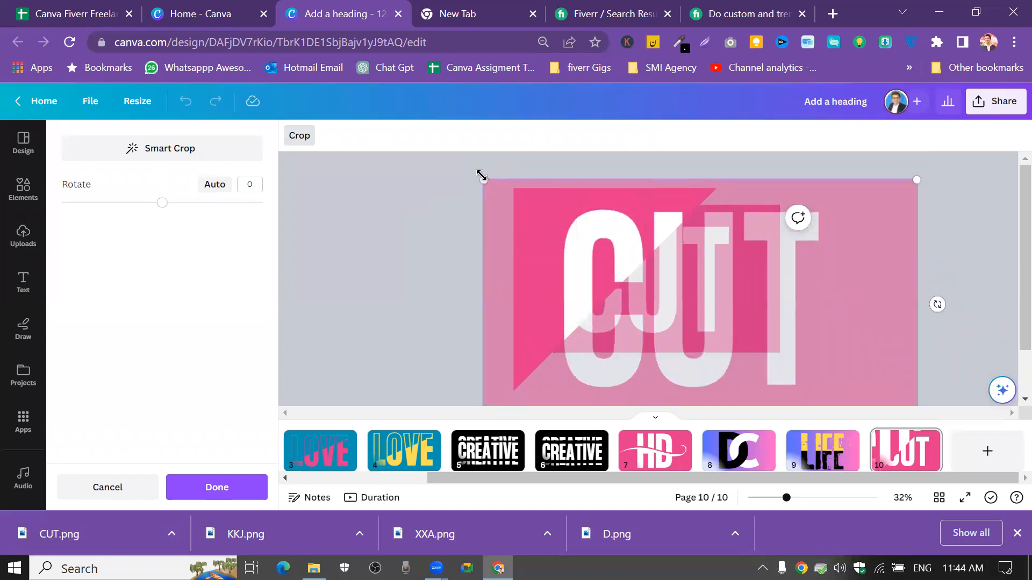
Reduce the CUT image to the triangle frame's height, shift it left toward the background word's alignment, and apply the crop
drag(494, 192, 517, 212)
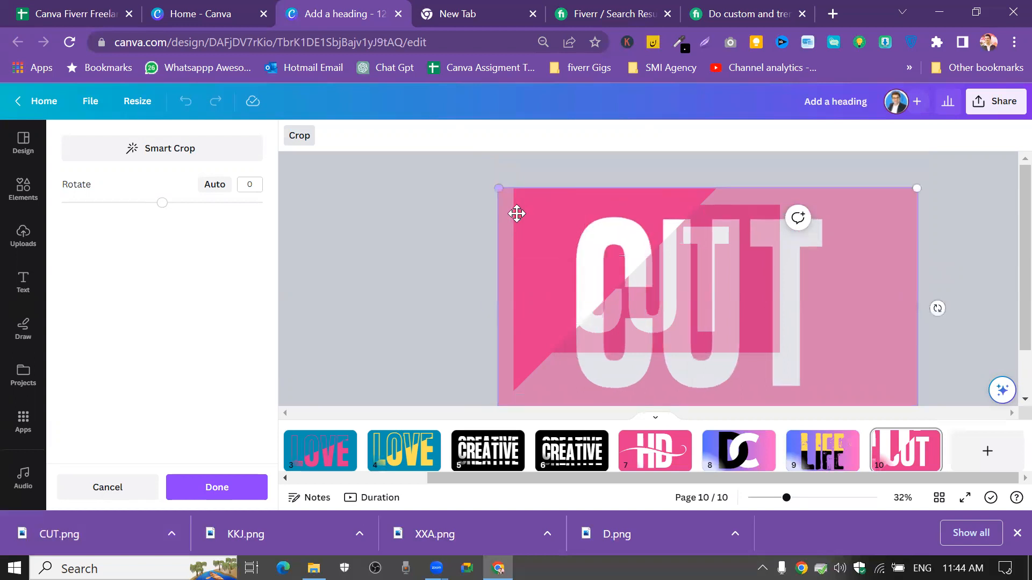
mouse_move(594, 246)
mouse_down()
mouse_move(569, 215)
mouse_move(606, 251)
mouse_move(592, 240)
mouse_up()
mouse_move(507, 191)
mouse_down()
mouse_move(544, 223)
mouse_move(487, 184)
mouse_move(507, 180)
mouse_up()
drag(555, 228, 530, 193)
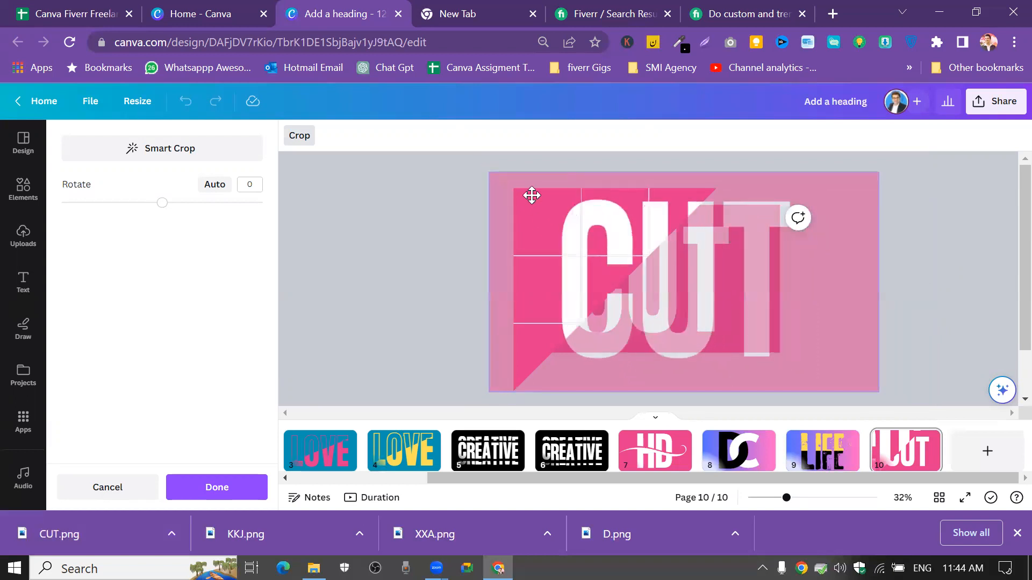
drag(483, 167, 496, 189)
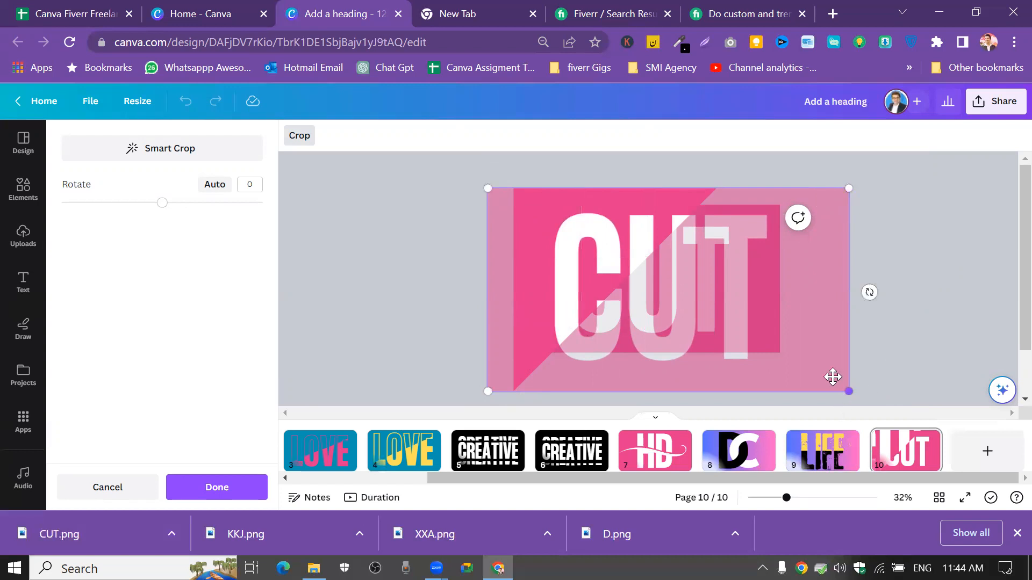
drag(721, 327, 695, 288)
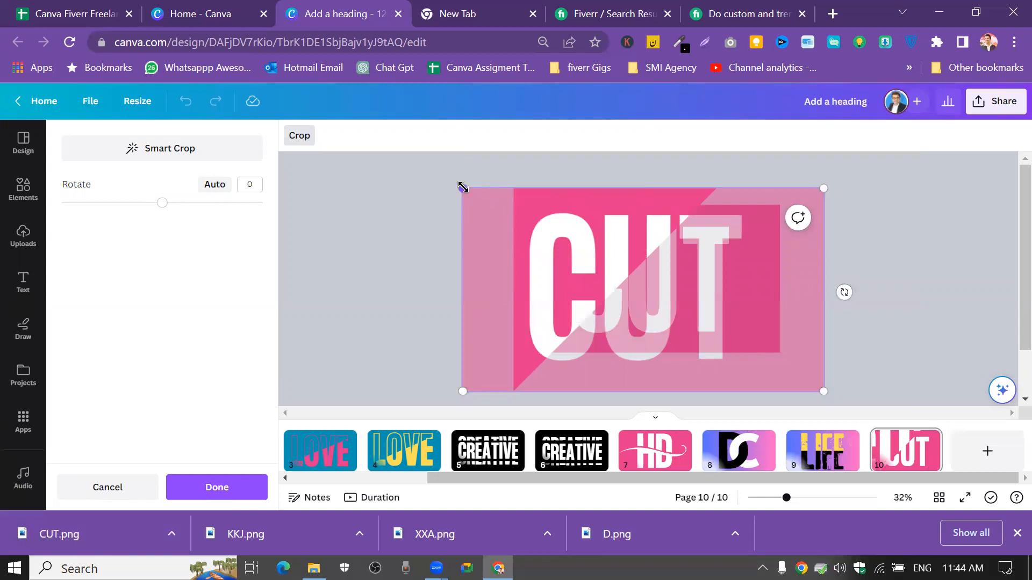
drag(465, 392, 529, 365)
key(Return)
Move the triangle frame slightly left past the page's edge and a little higher
mouse_move(586, 277)
mouse_down()
mouse_move(594, 272)
mouse_move(580, 265)
mouse_move(502, 253)
mouse_move(579, 277)
mouse_up()
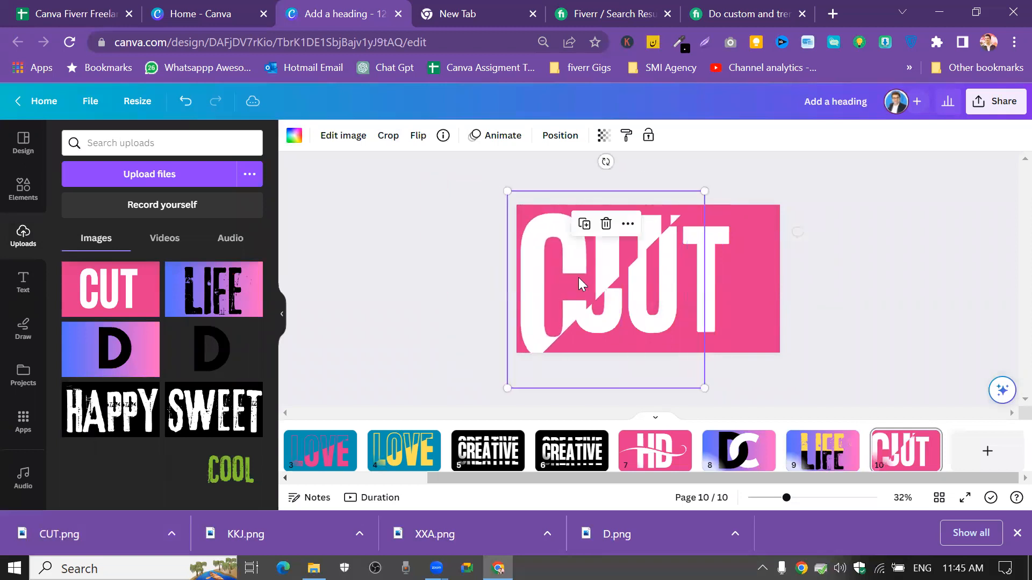
double_click(579, 278)
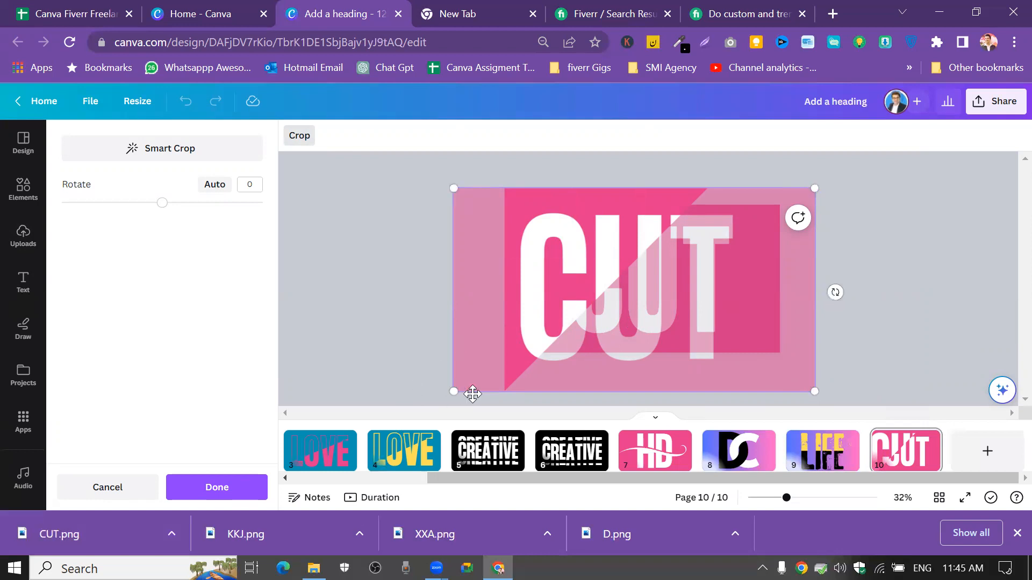
click(342, 381)
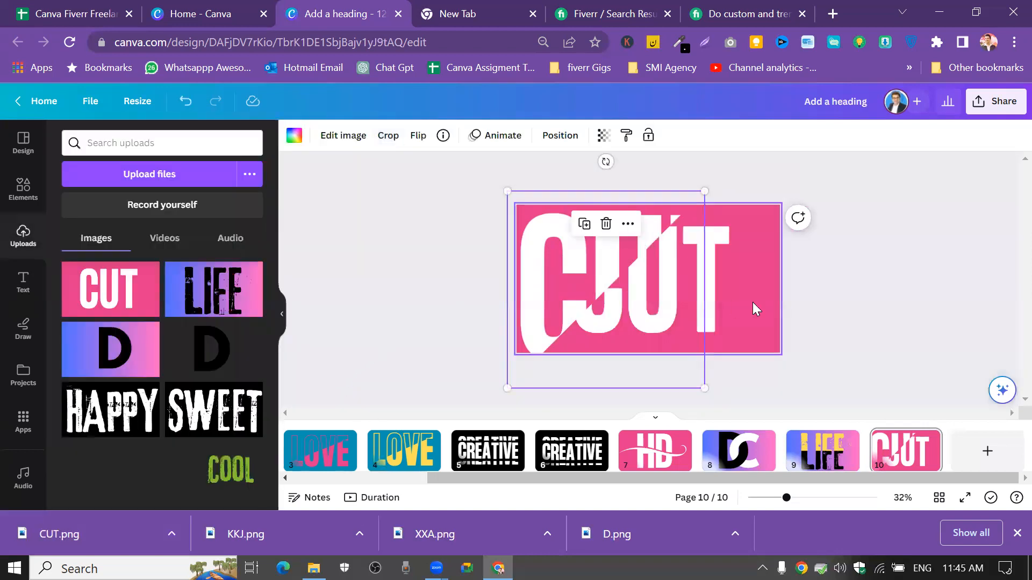
drag(562, 269, 563, 264)
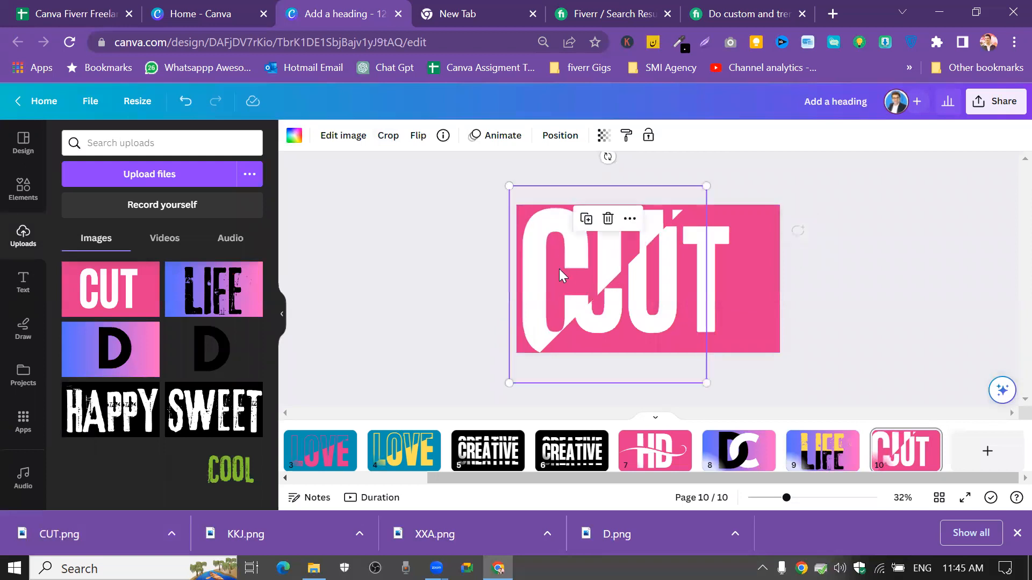
Enlarge the CUT image slightly within the frame's crop so its C reaches the page's left edge, and apply the crop
double_click(543, 279)
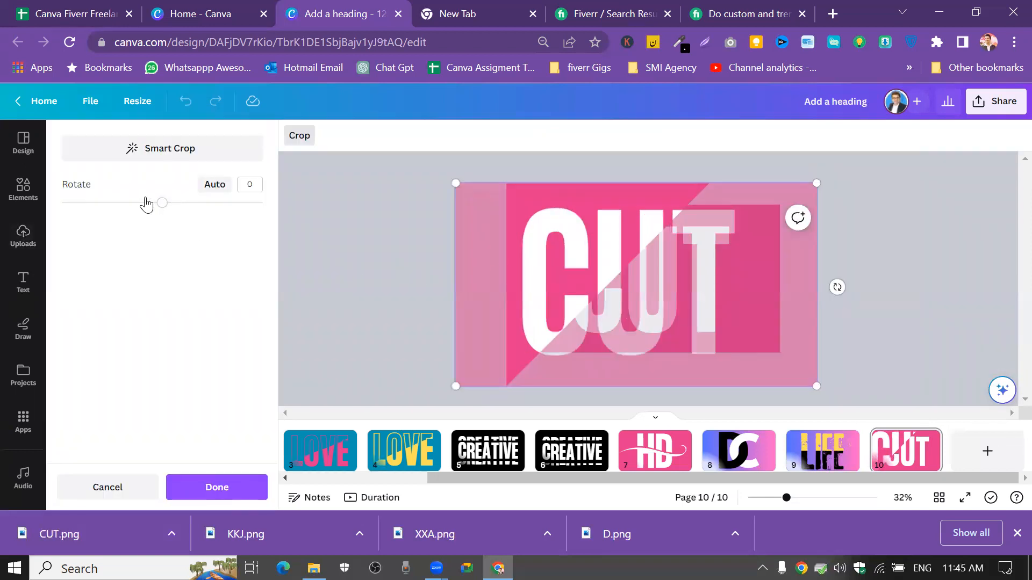
click(206, 156)
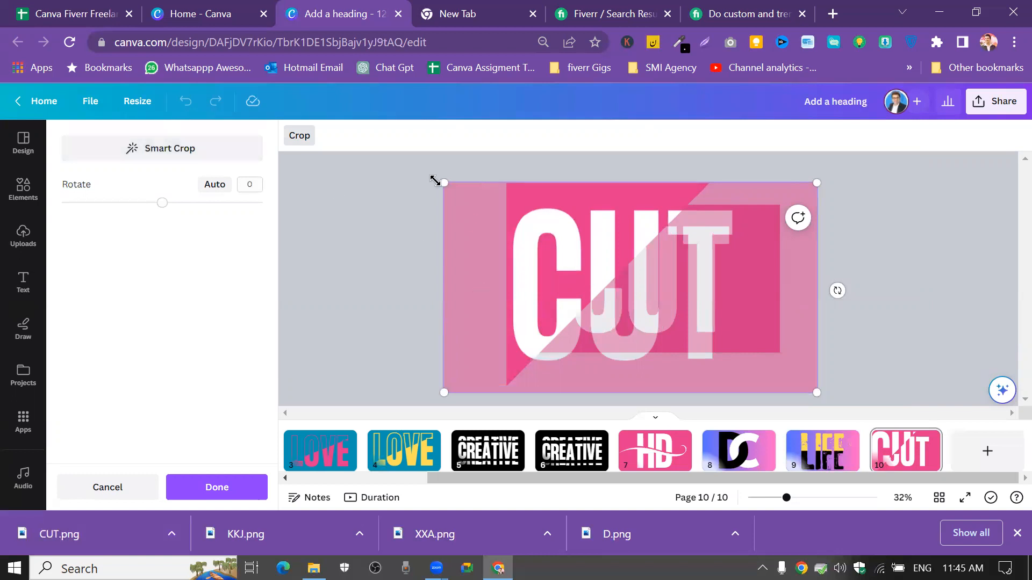
click(333, 254)
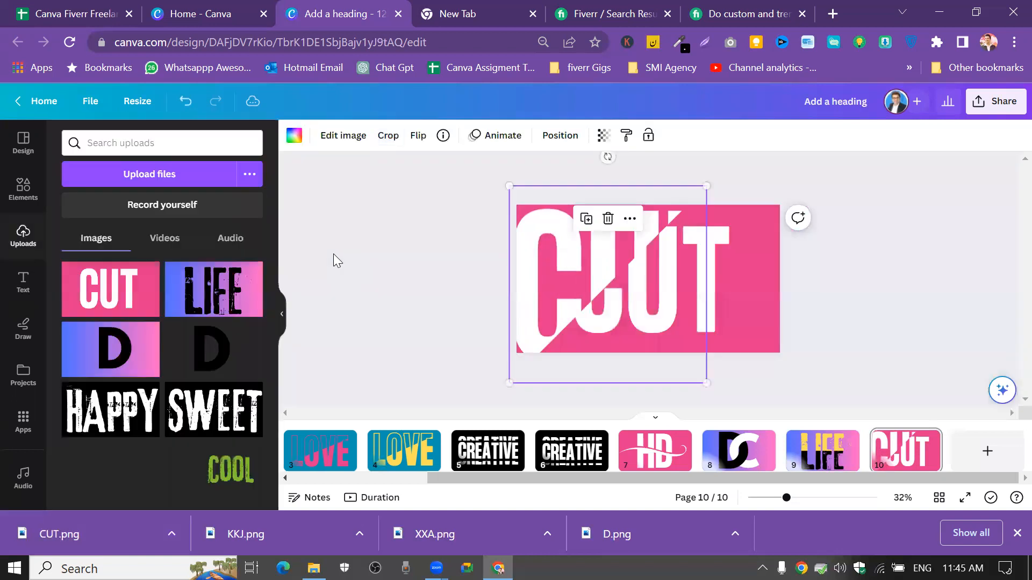
click(579, 265)
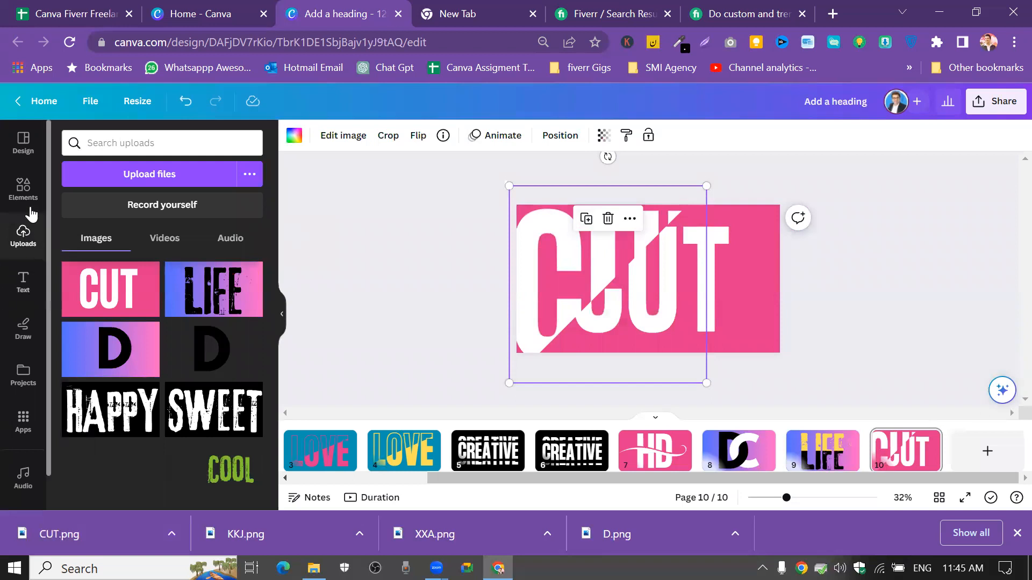
Search the frames library for "triangle" and deselect the frame on page 10
click(24, 189)
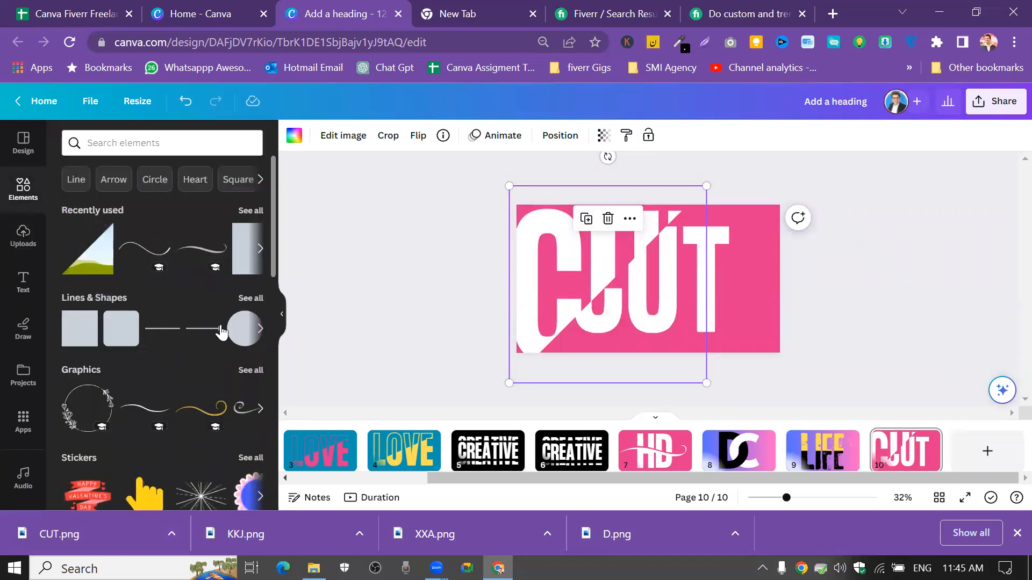
drag(273, 253, 312, 465)
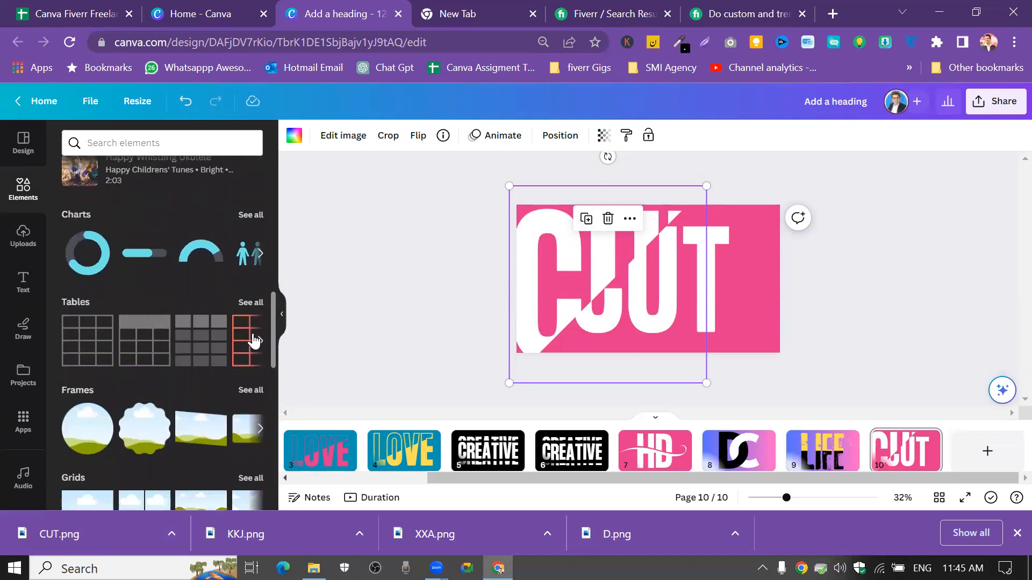
click(250, 391)
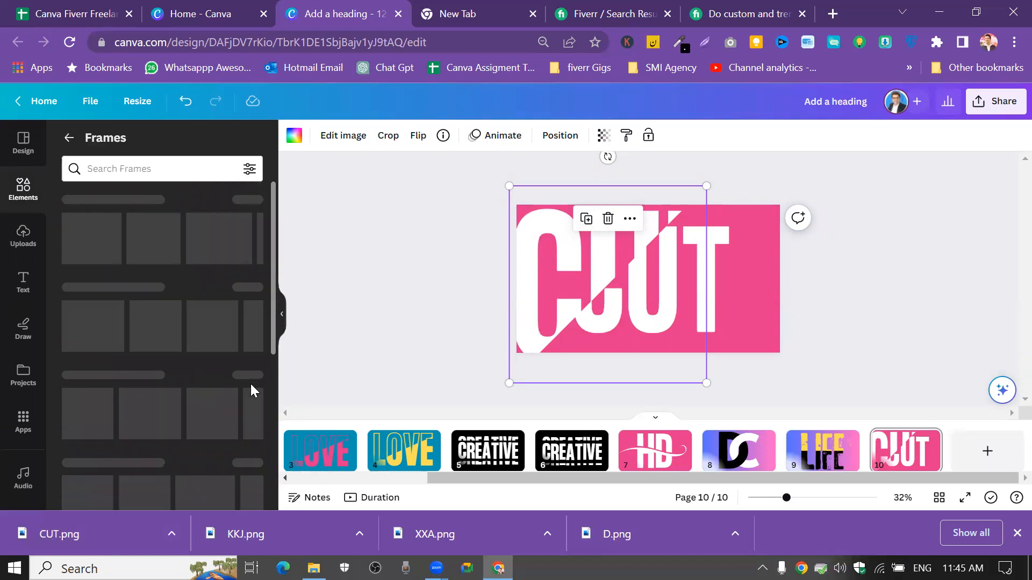
click(178, 161)
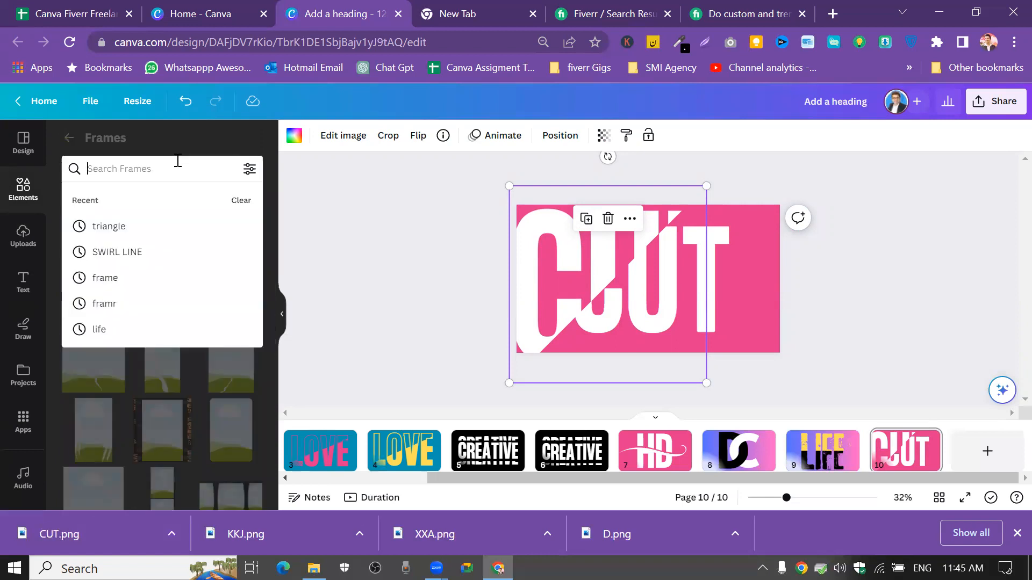
text(tri)
click(172, 223)
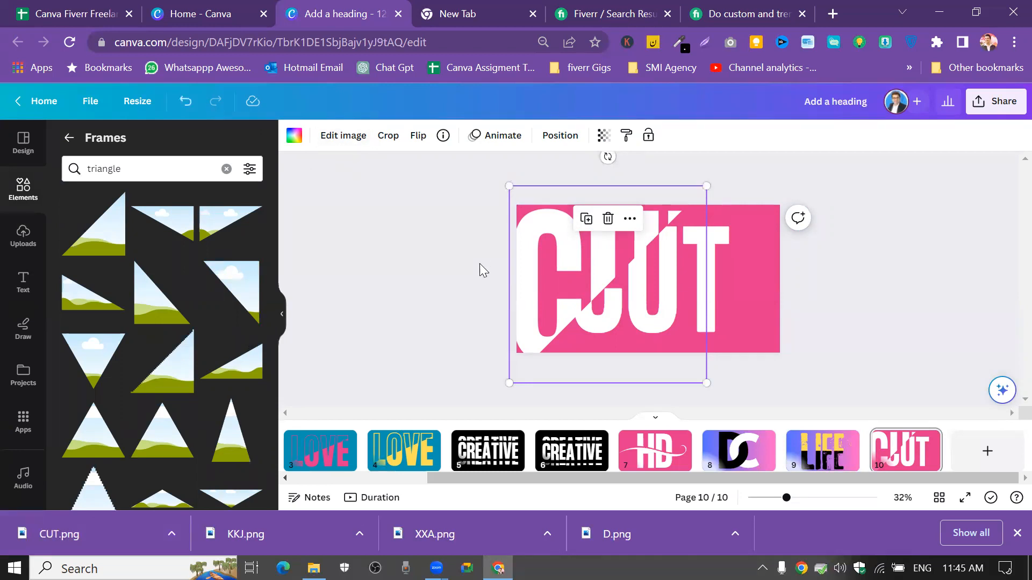
click(993, 203)
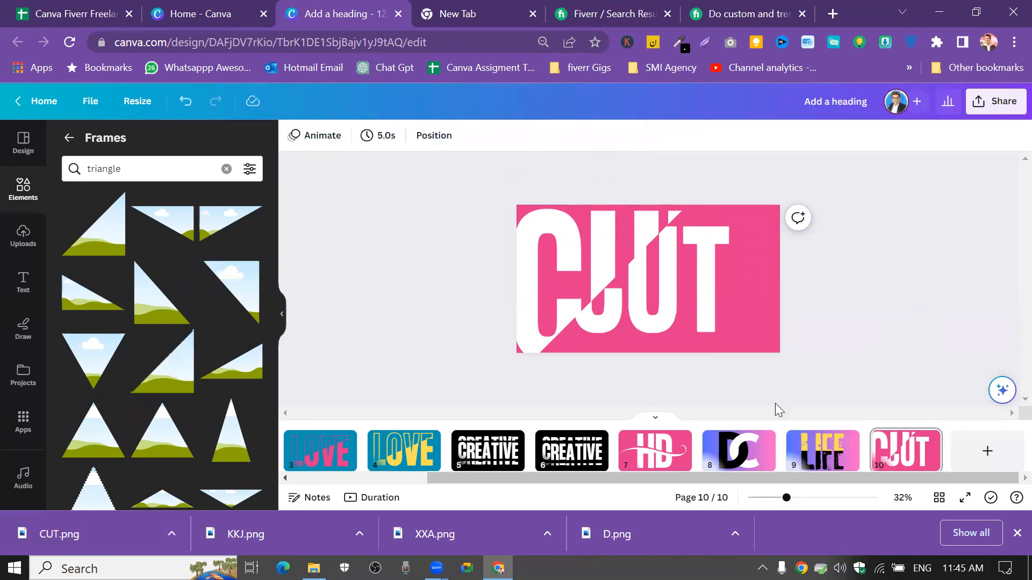
Examine the image effects available for the black lower LIFE image on page 9, including the shadow options
click(810, 458)
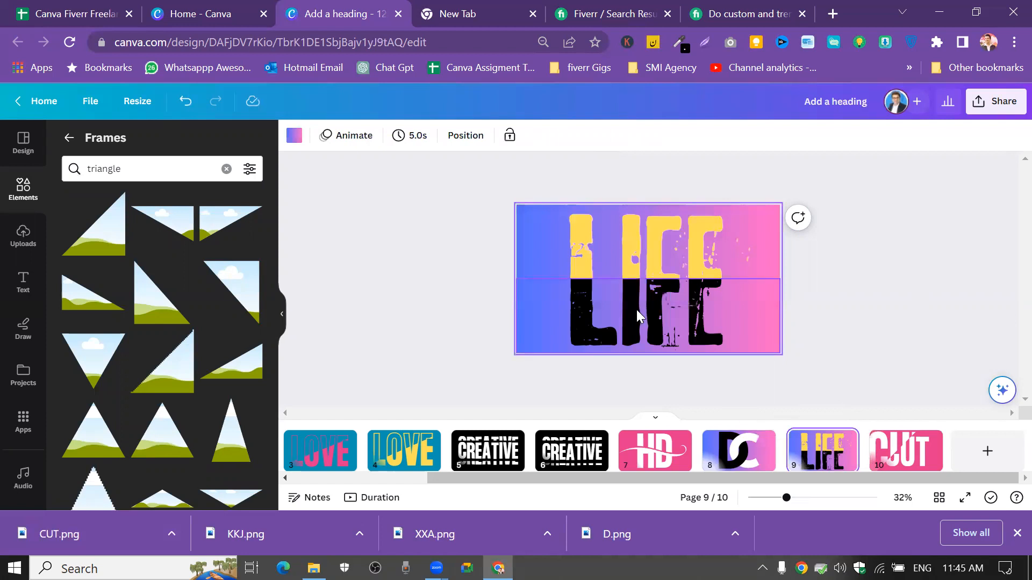
click(637, 309)
click(288, 131)
scroll(226, 253, down, 5)
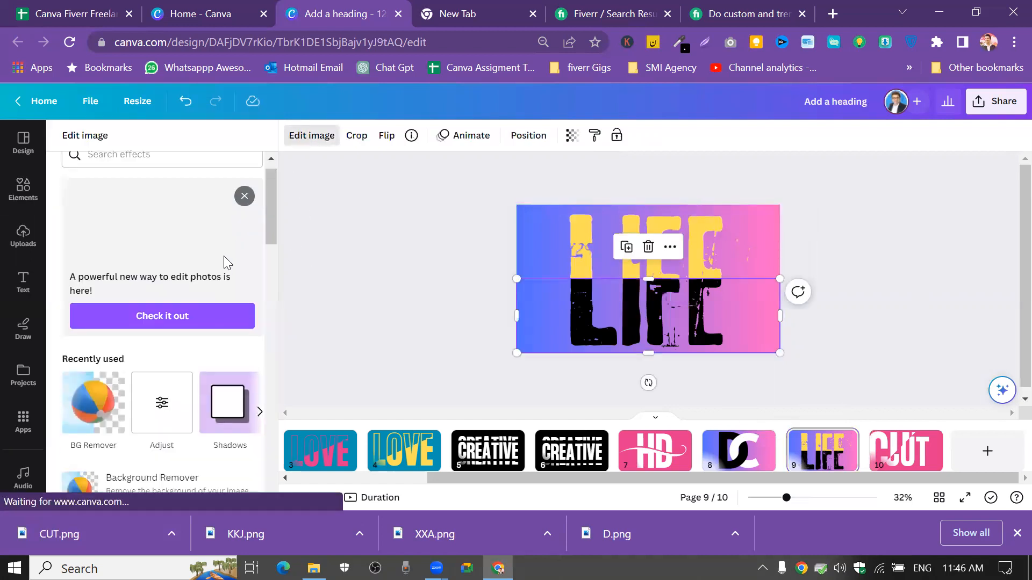
scroll(229, 261, down, 5)
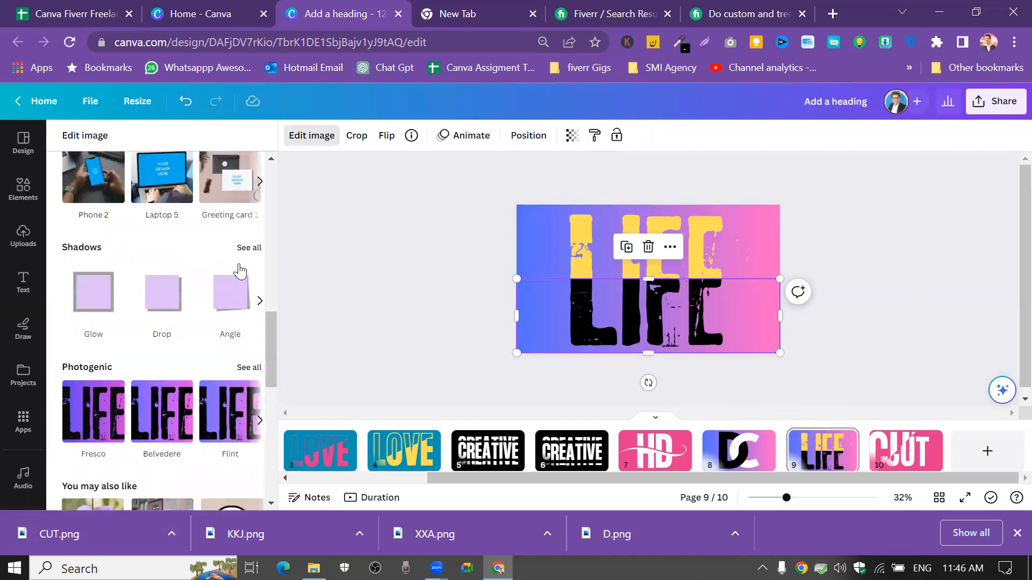
scroll(266, 381, down, 5)
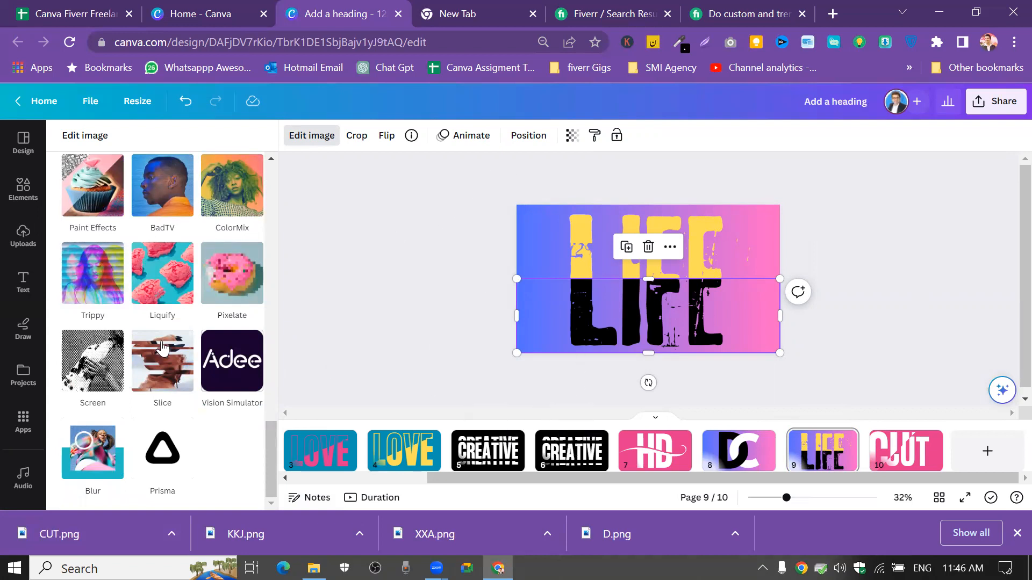
scroll(267, 343, up, 5)
scroll(261, 285, up, 10)
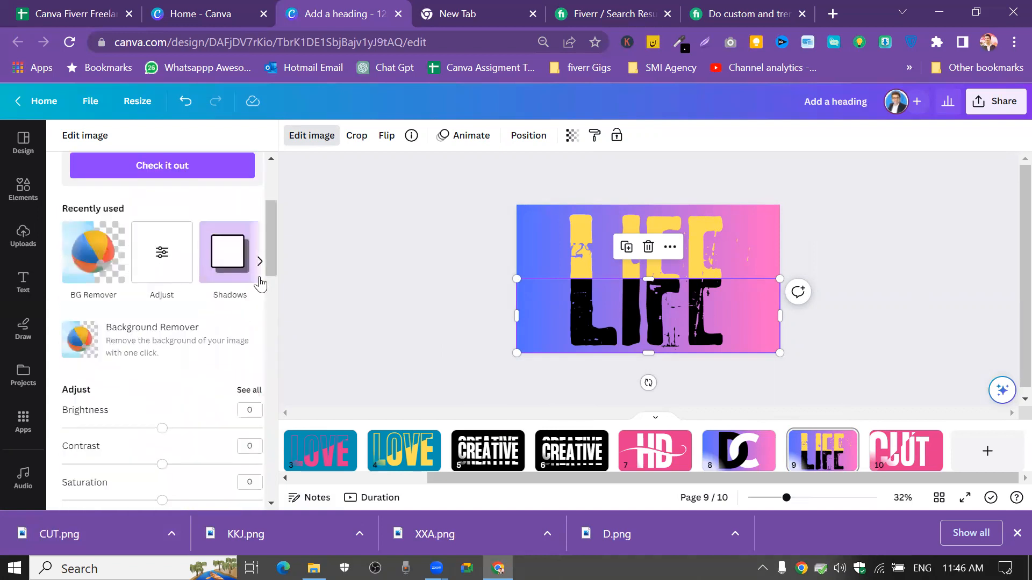
scroll(256, 275, down, 7)
drag(275, 321, 289, 150)
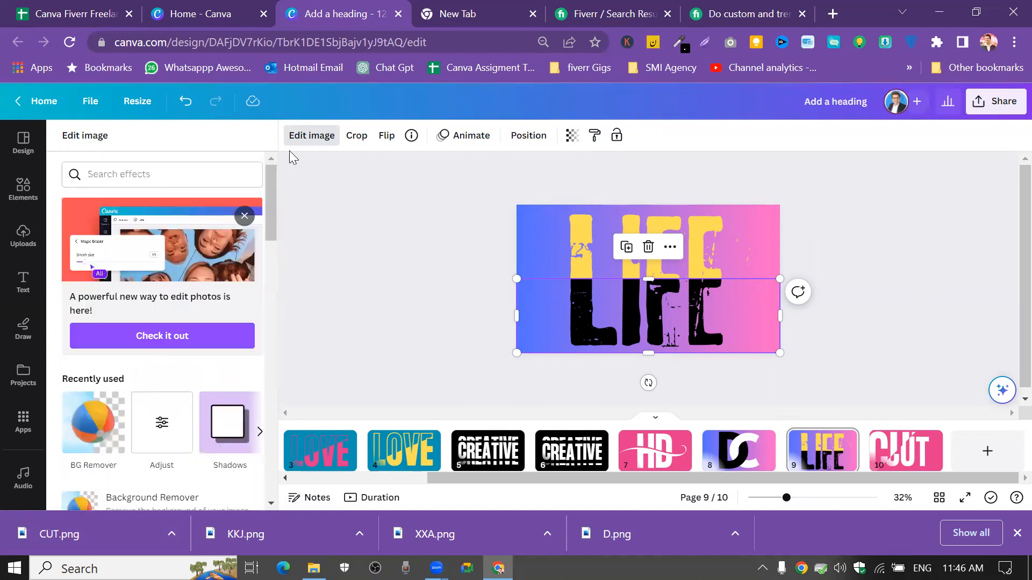
drag(270, 203, 279, 425)
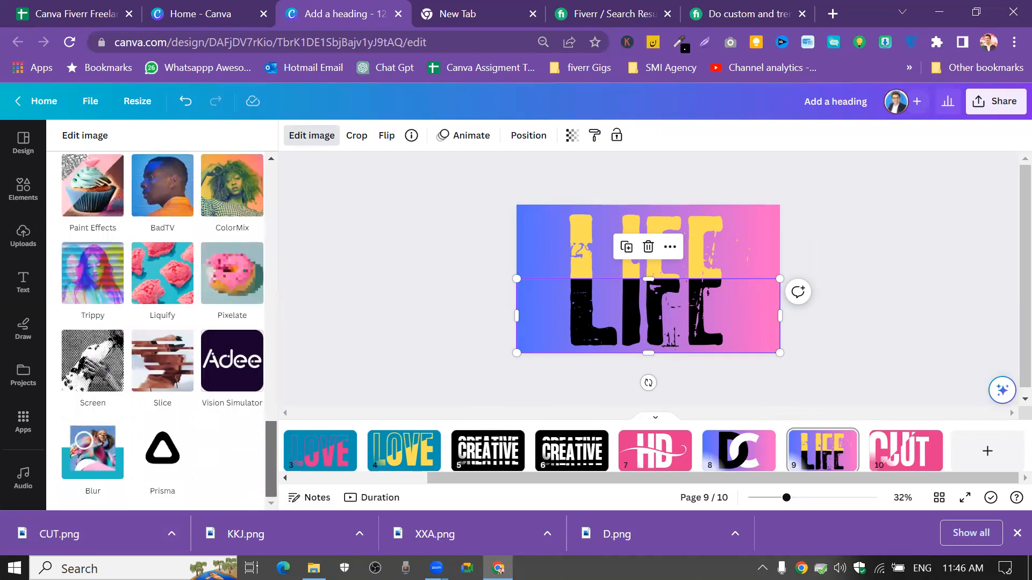
Add a blank page 11 and insert the photo of a person in pink holding a cake
click(987, 451)
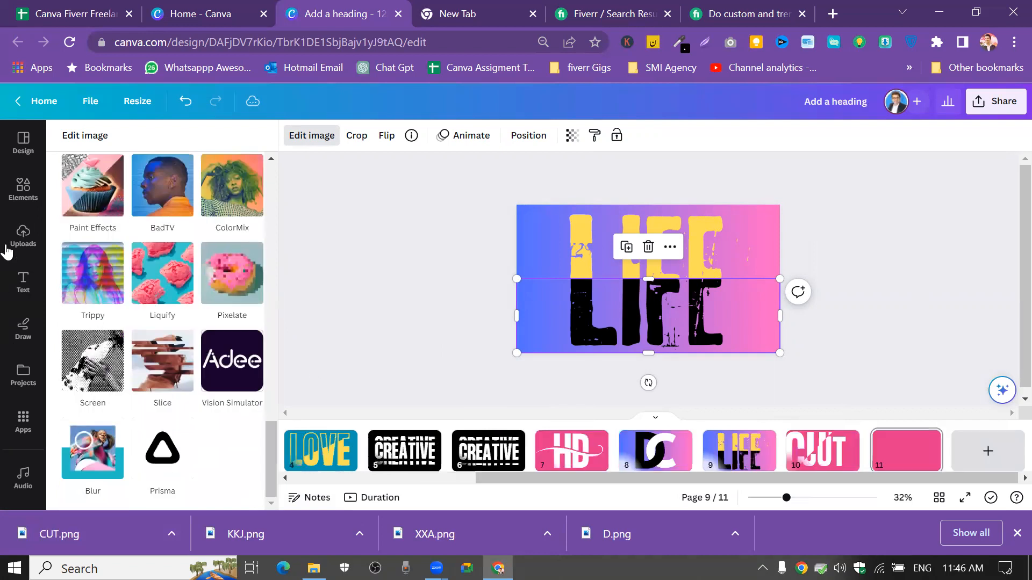
click(15, 194)
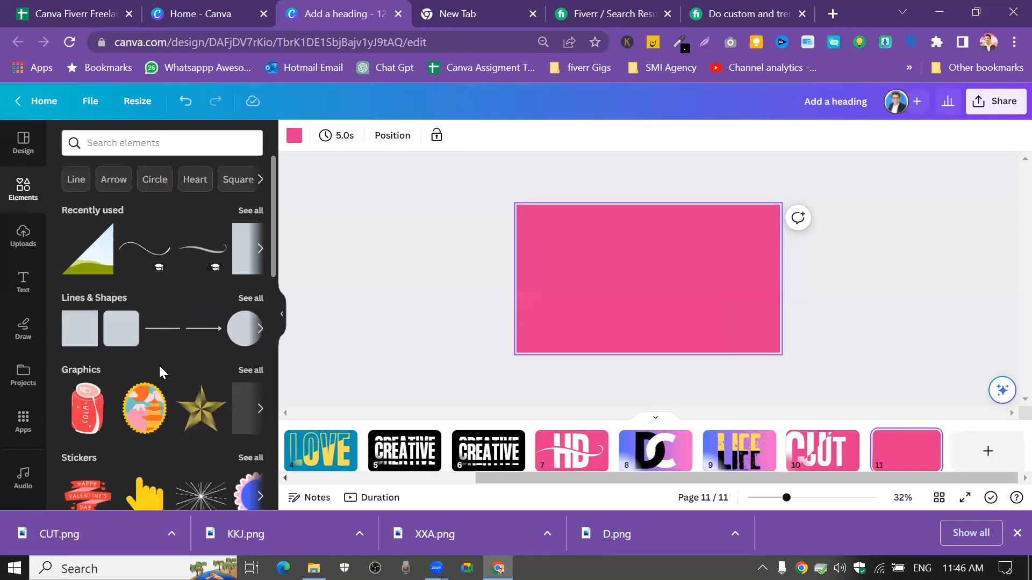
scroll(161, 368, down, 7)
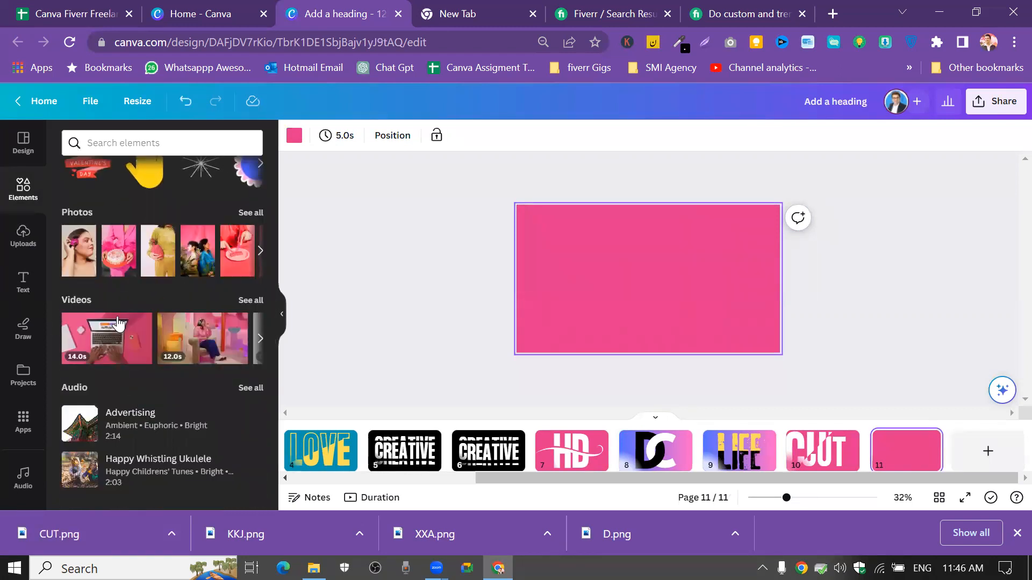
click(119, 251)
Examine the full list of image effects available for the cake photo on page 11
click(305, 136)
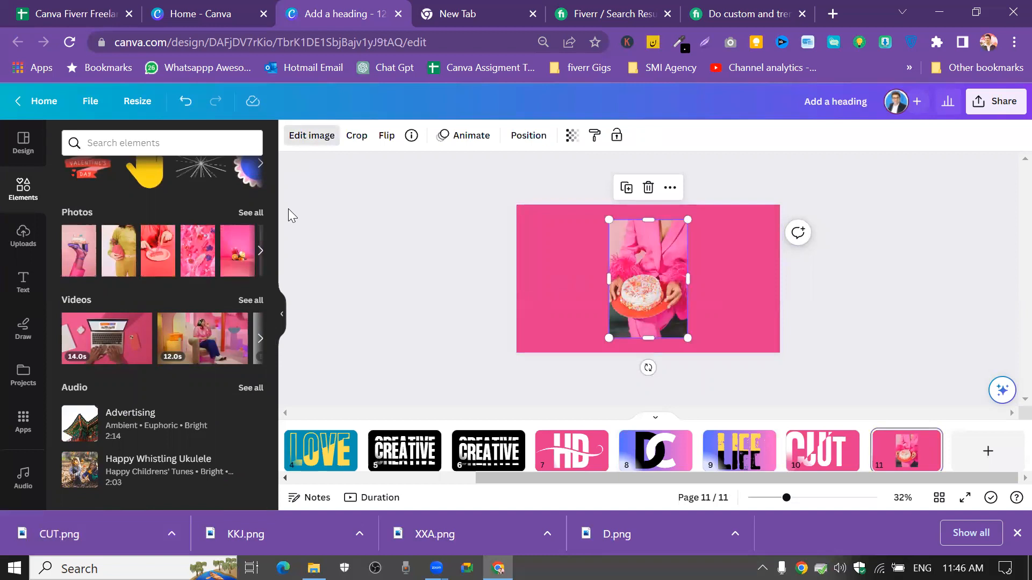
mouse_move(272, 216)
mouse_down()
mouse_move(277, 398)
mouse_move(266, 481)
mouse_up()
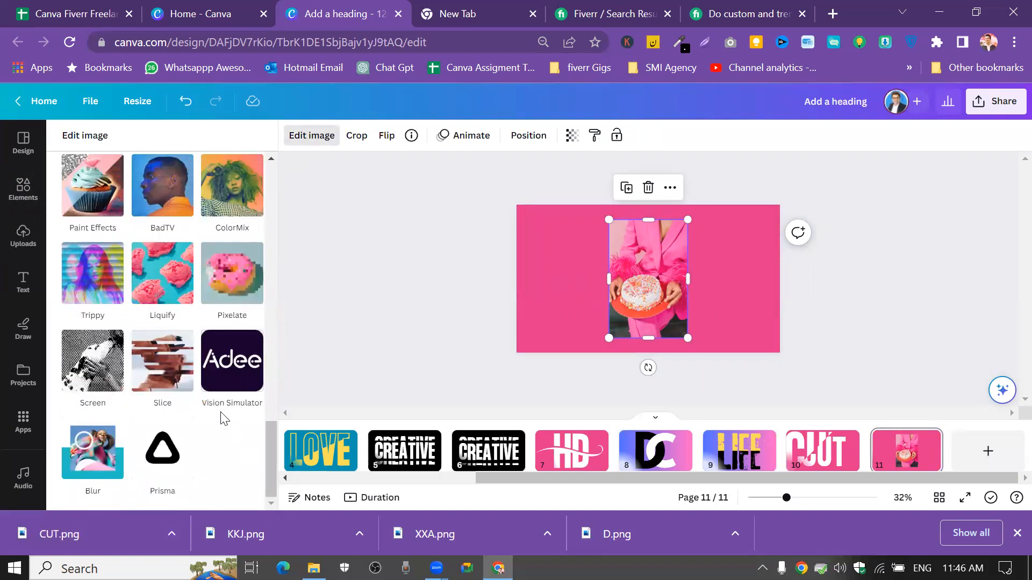
scroll(133, 268, up, 10)
scroll(134, 269, down, 5)
scroll(150, 253, up, 7)
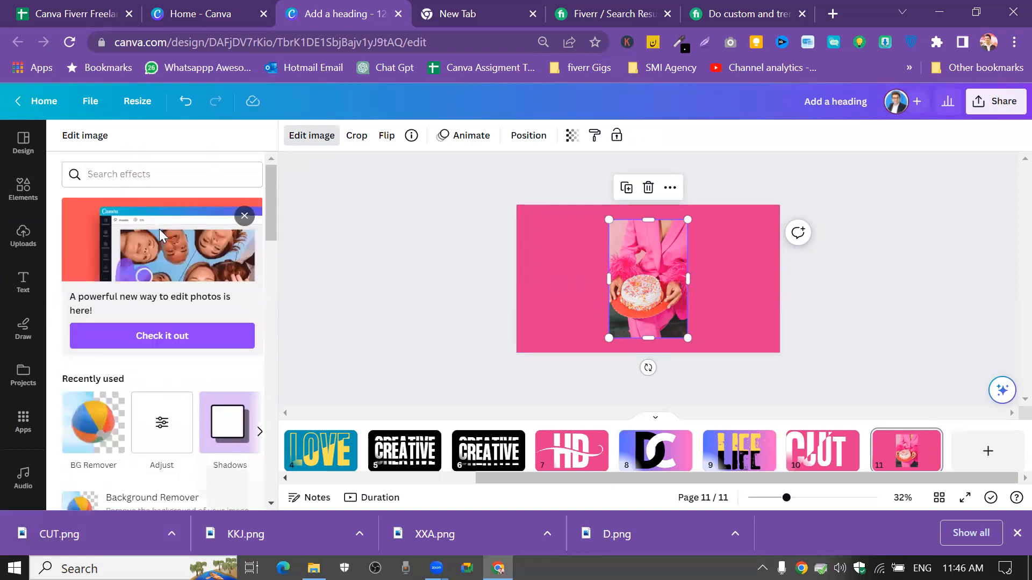
scroll(161, 231, down, 3)
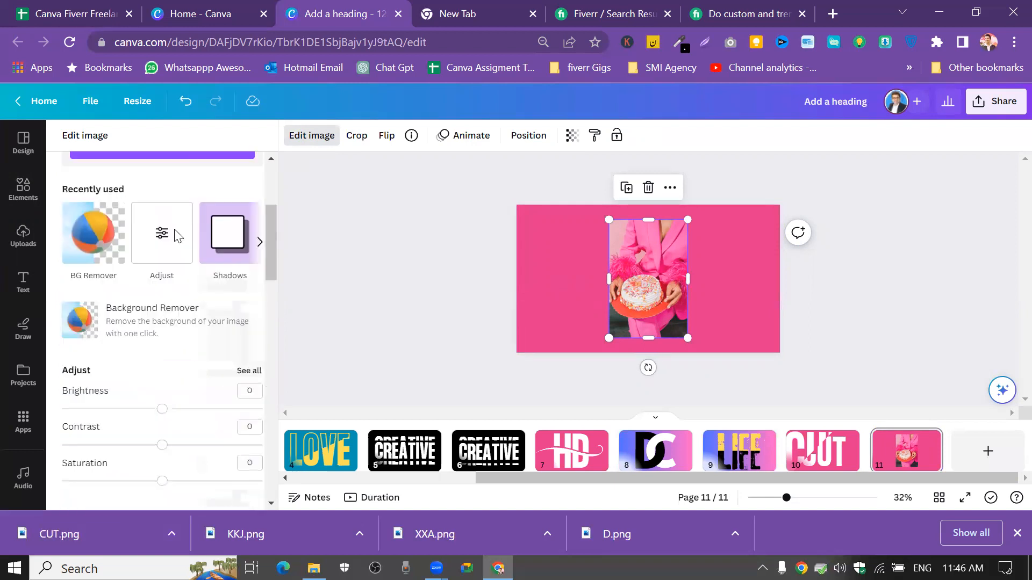
scroll(176, 234, down, 5)
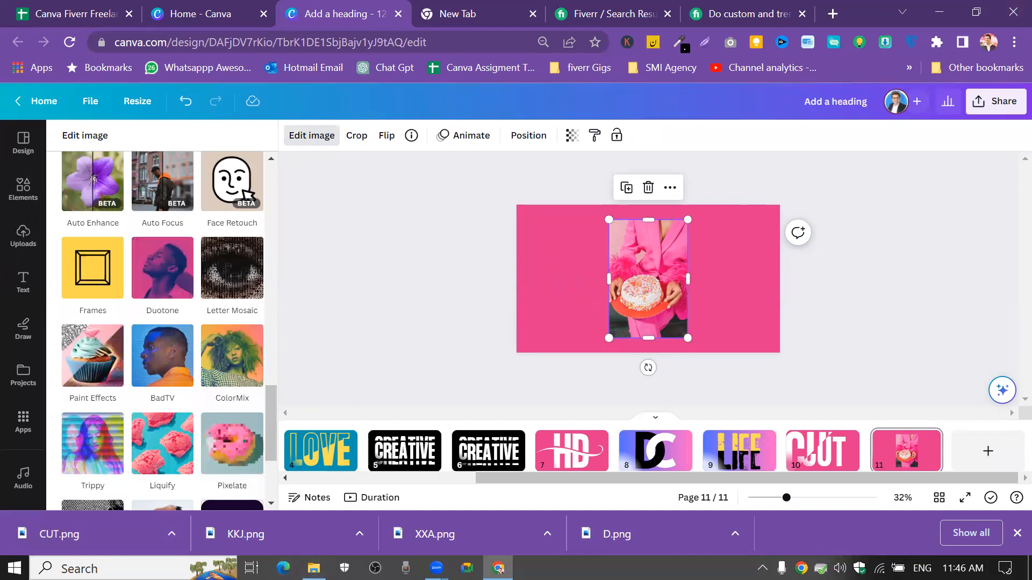
scroll(224, 393, down, 3)
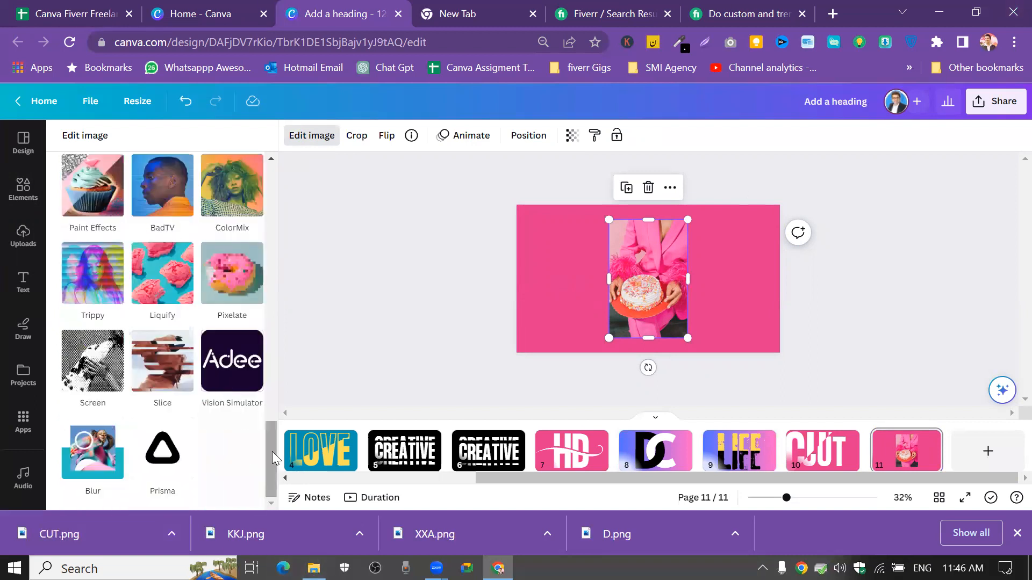
drag(272, 452, 283, 187)
click(283, 184)
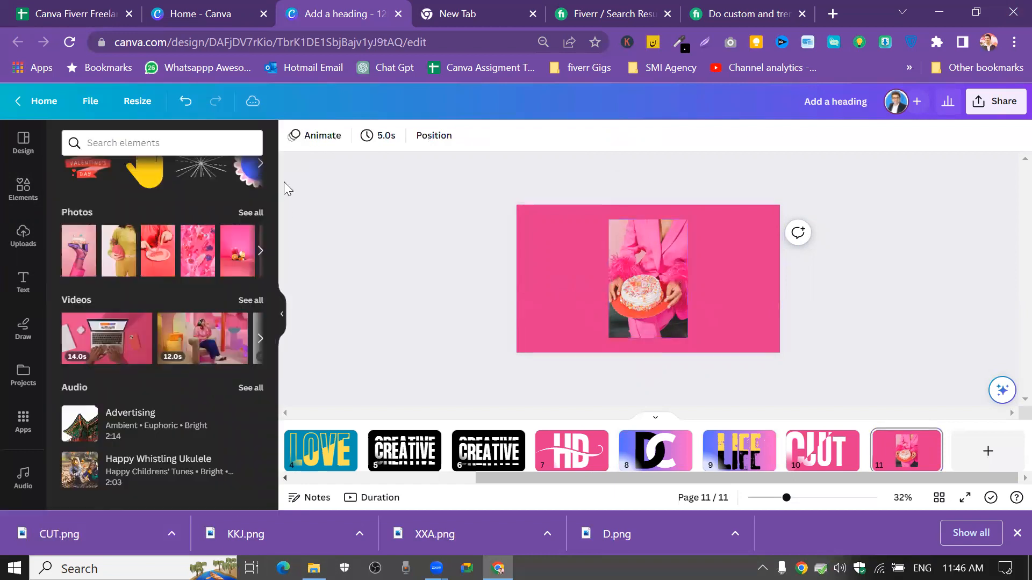
Reopen the cake photo's image effects and switch to the new photo editor
click(612, 293)
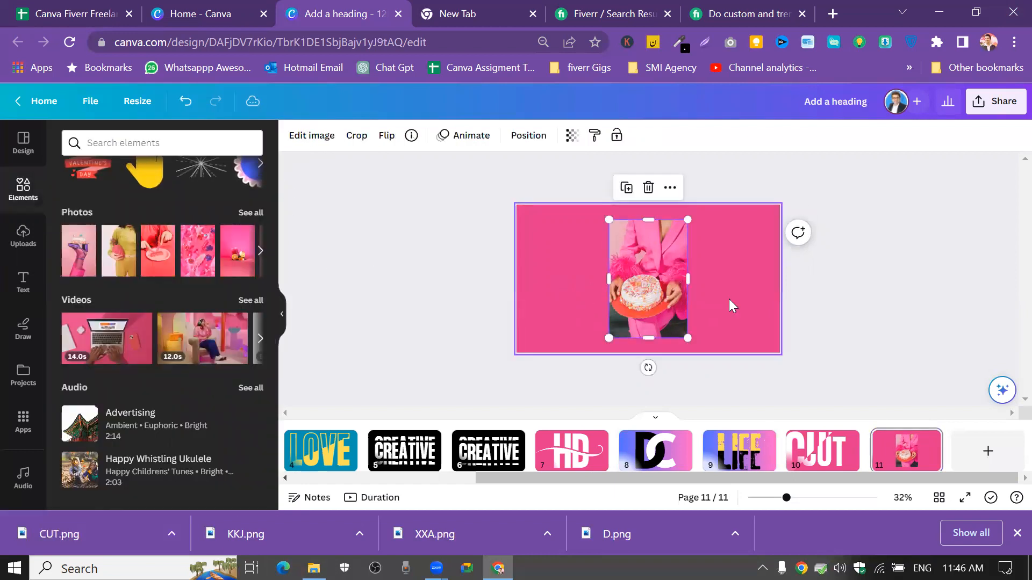
click(304, 137)
drag(273, 195, 290, 498)
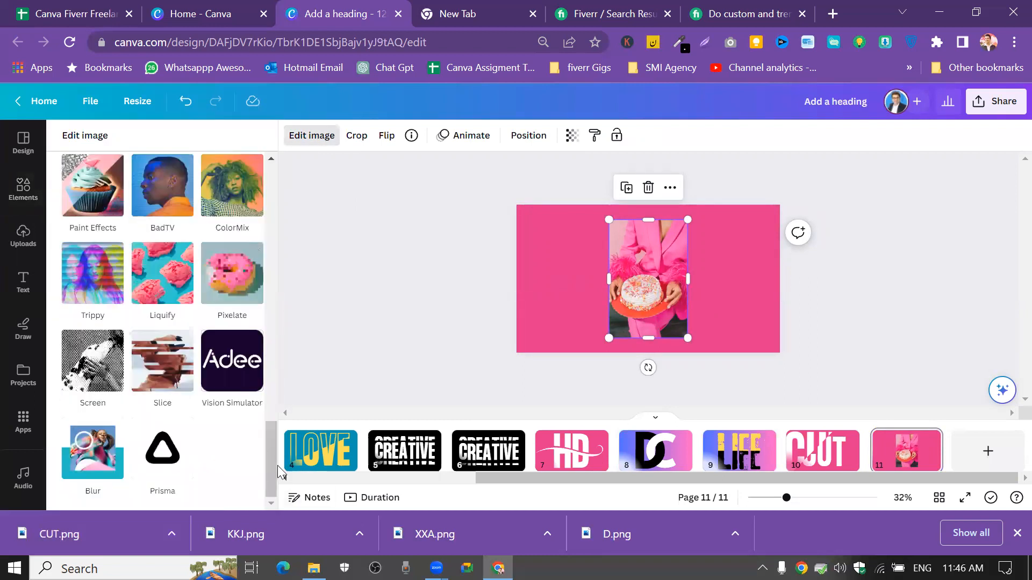
drag(266, 450, 276, 188)
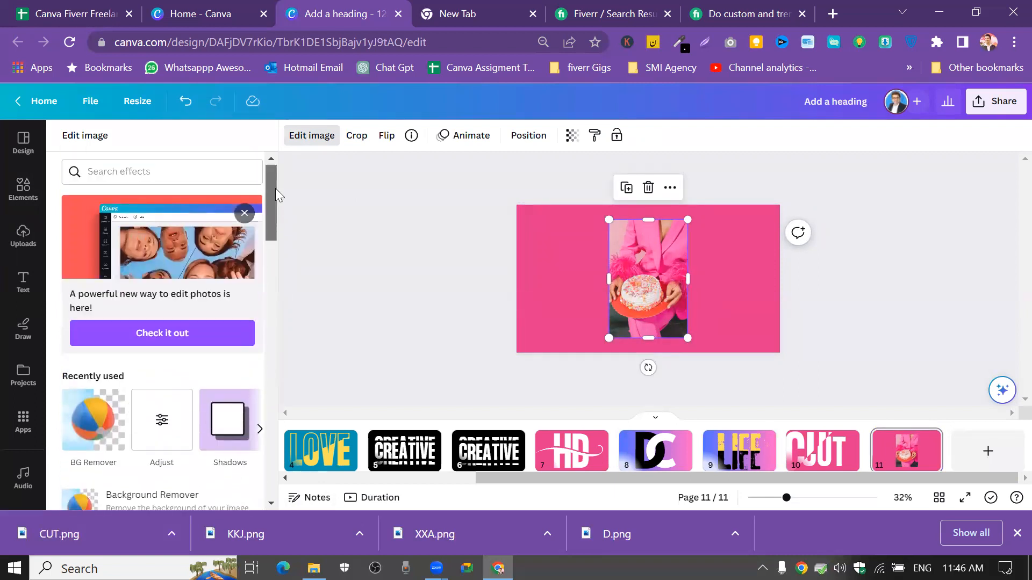
click(192, 339)
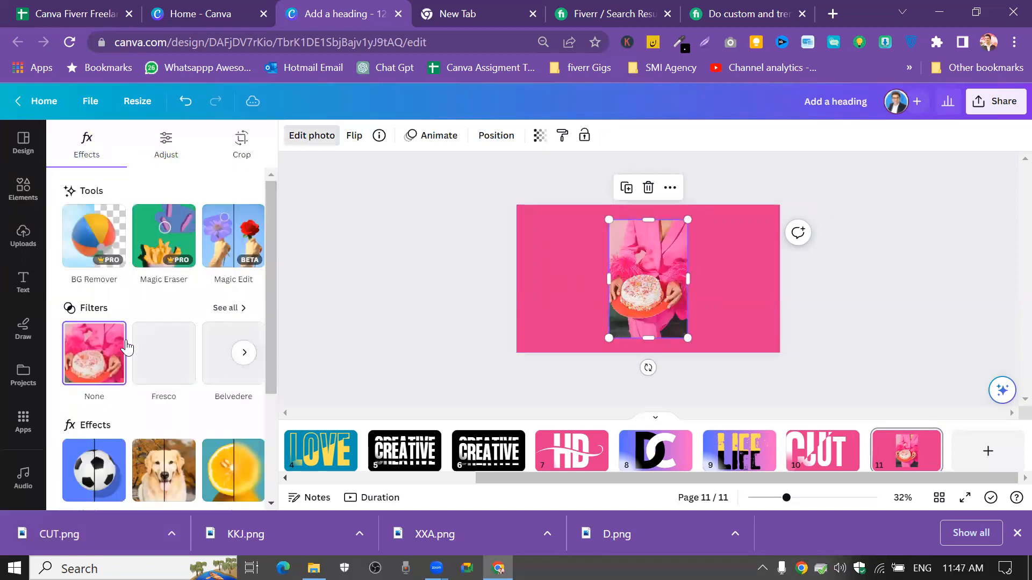
scroll(131, 347, down, 3)
scroll(148, 337, up, 3)
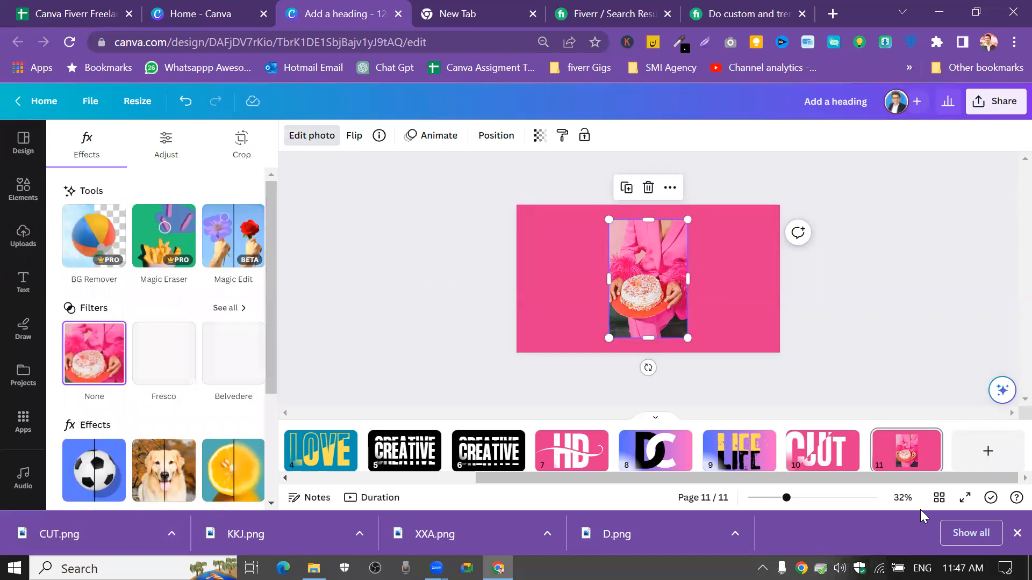
Delete the triangle frame with its CUT image from page 10, keeping the background word
click(822, 451)
click(566, 269)
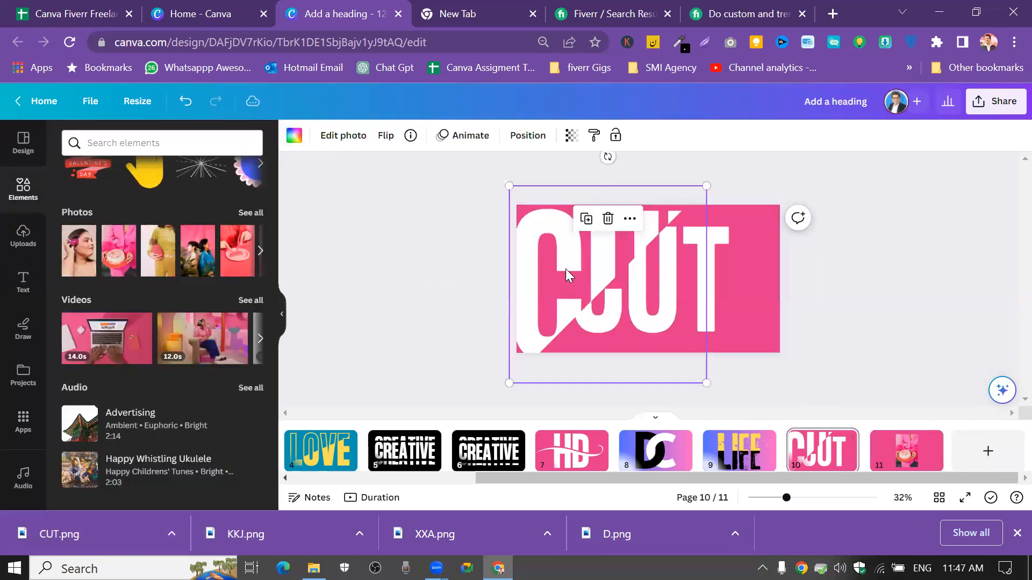
click(608, 218)
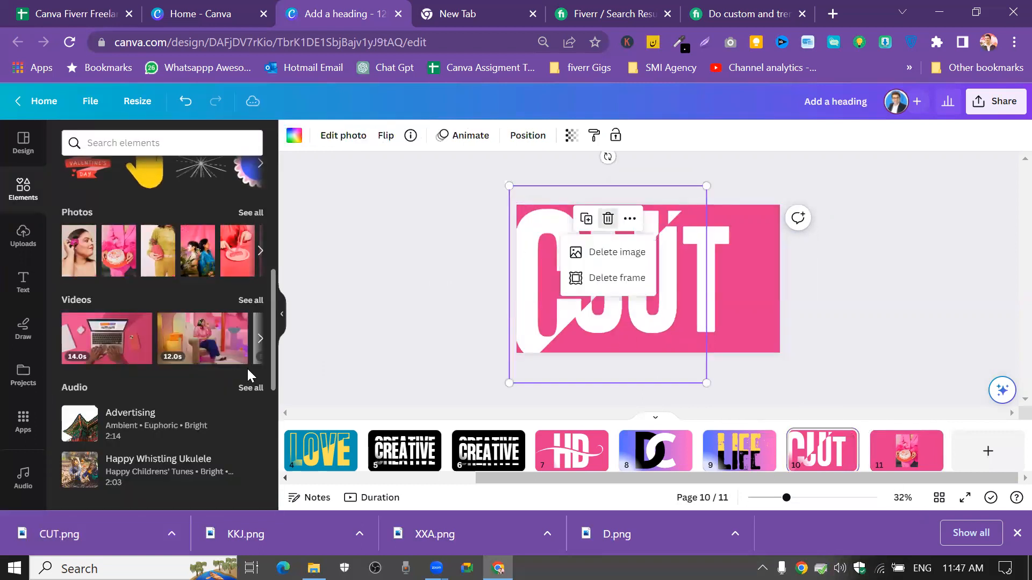
click(605, 278)
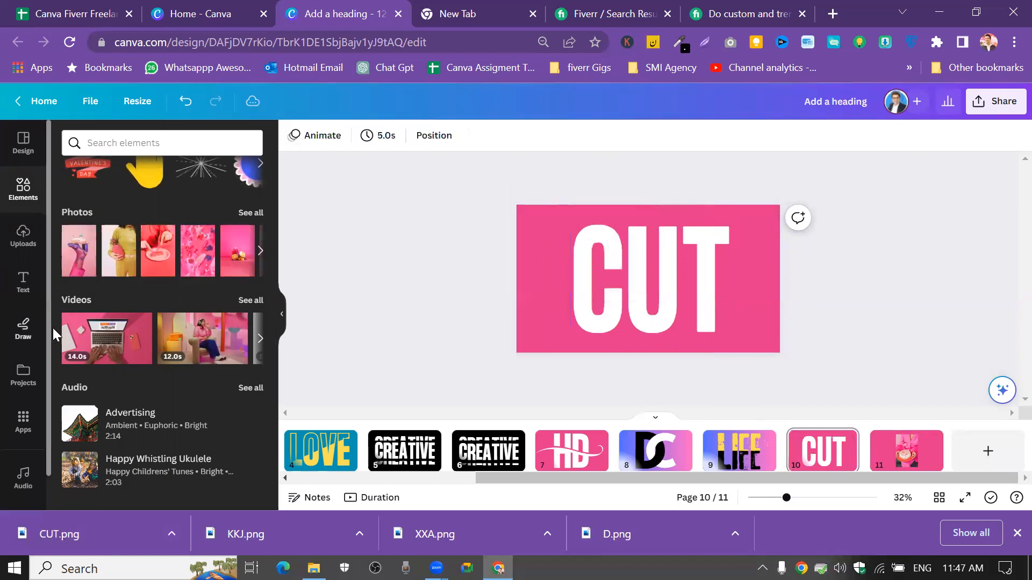
Search the elements library for "frame" and show only the frames
click(136, 141)
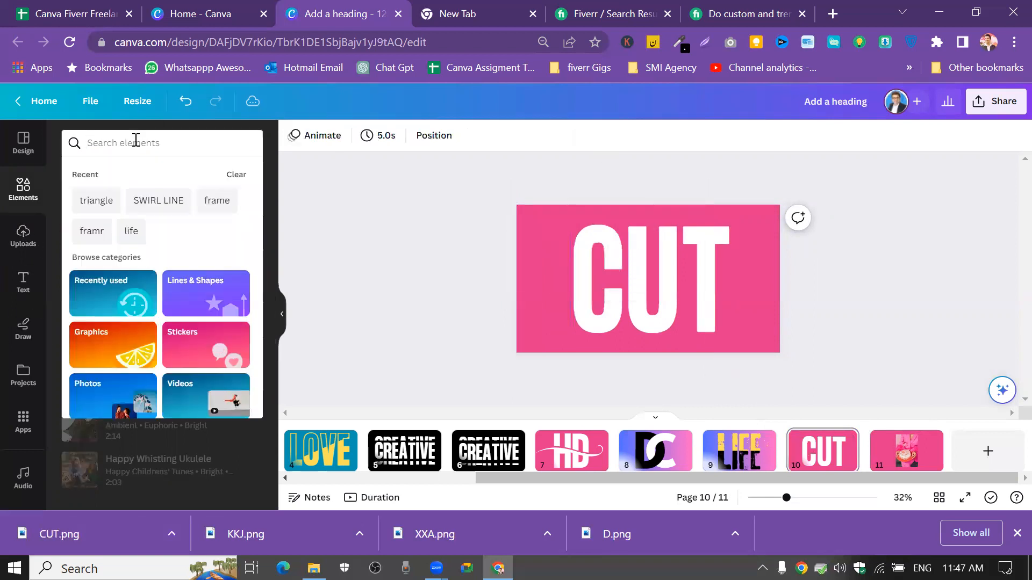
text(fr)
click(119, 202)
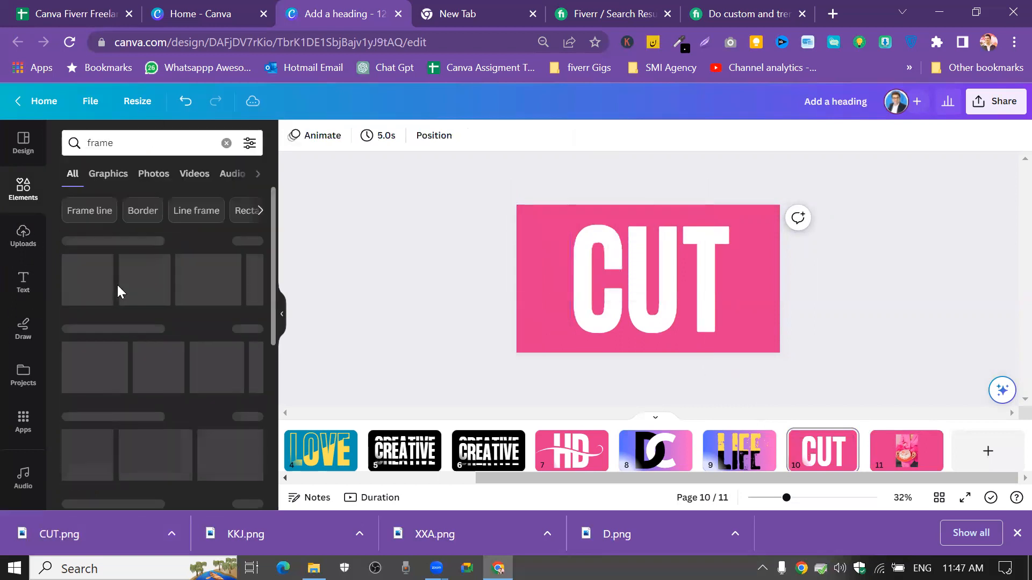
click(250, 243)
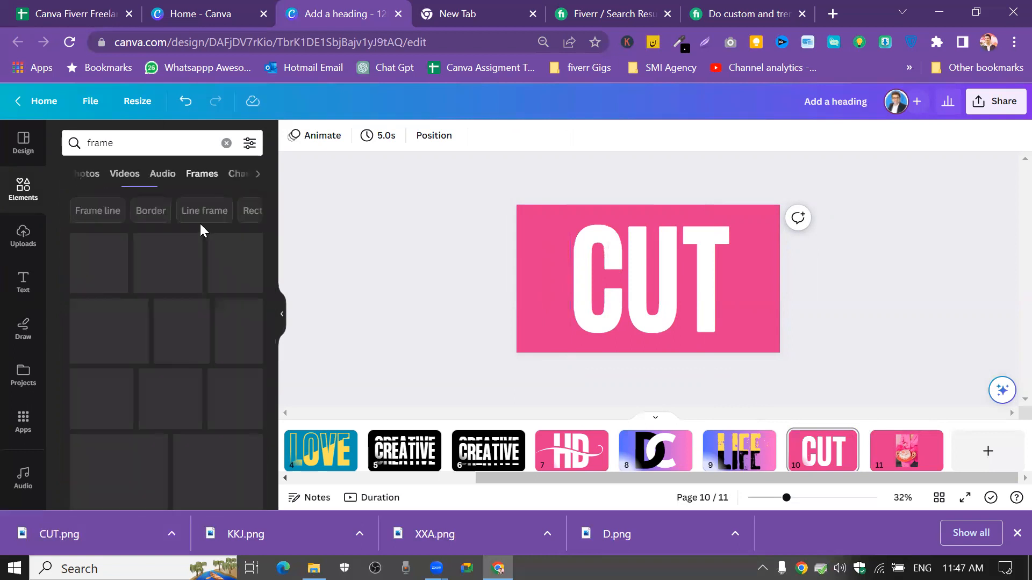
Replace the frames search with "triangle"
click(181, 145)
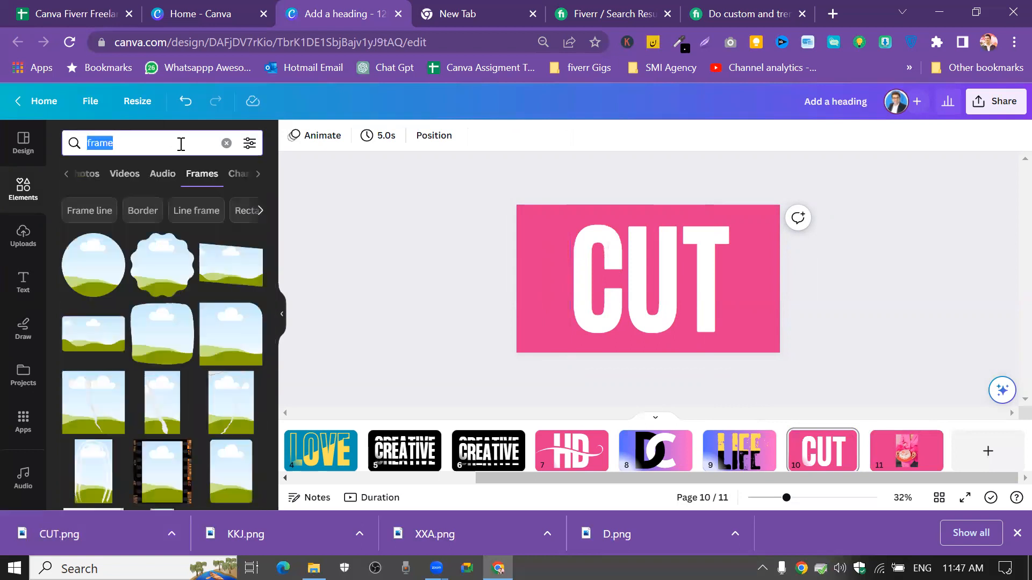
text(TR)
key(Escape)
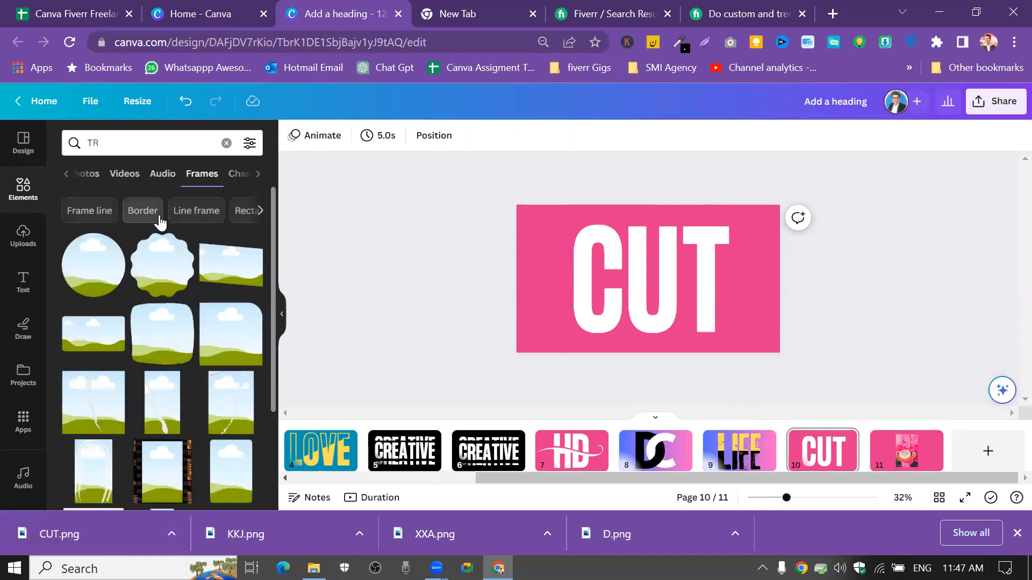
click(183, 151)
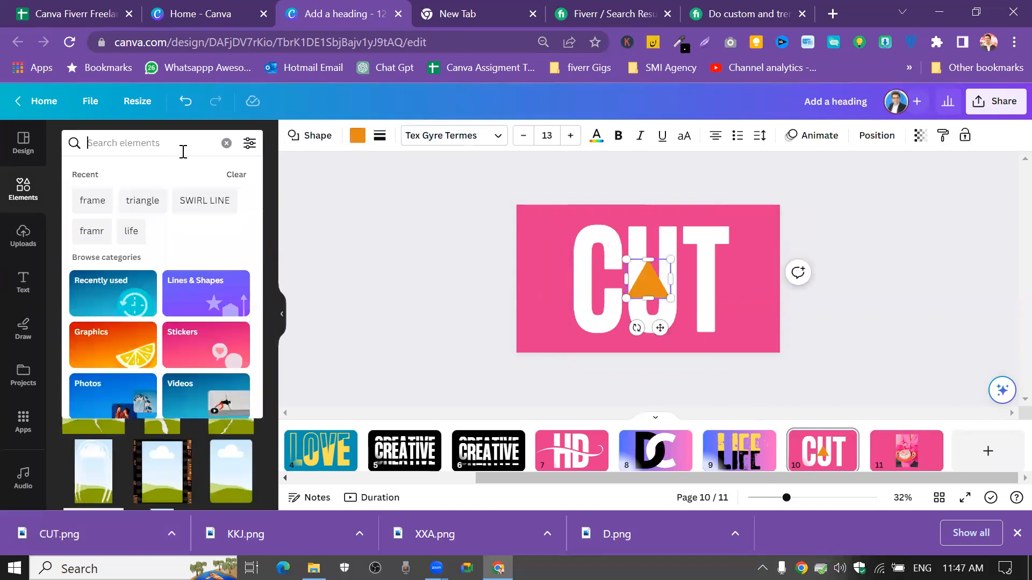
click(142, 202)
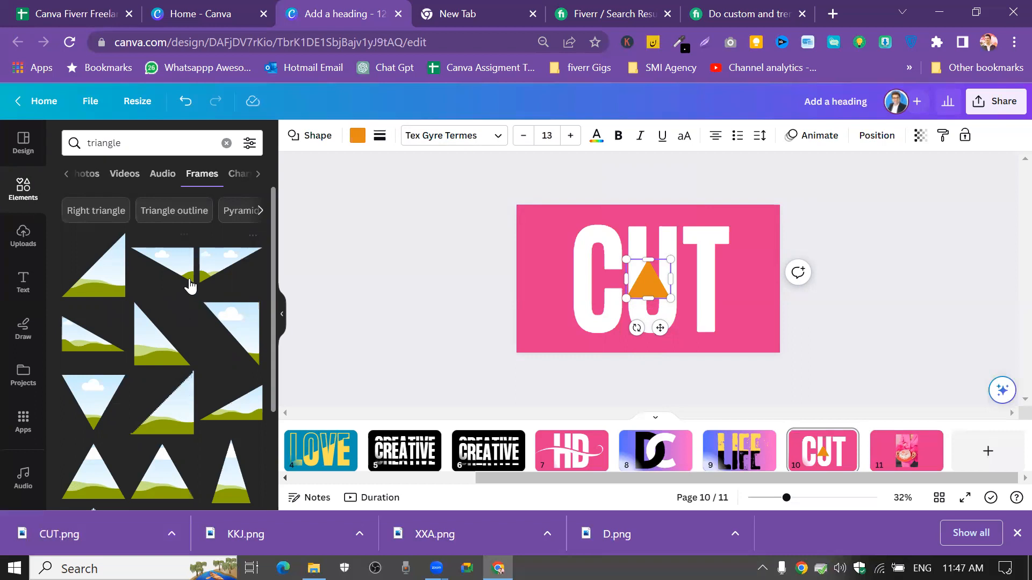
Place the wide right-triangle frame in page 10's upper-left corner and delete the orange triangle shape
click(205, 268)
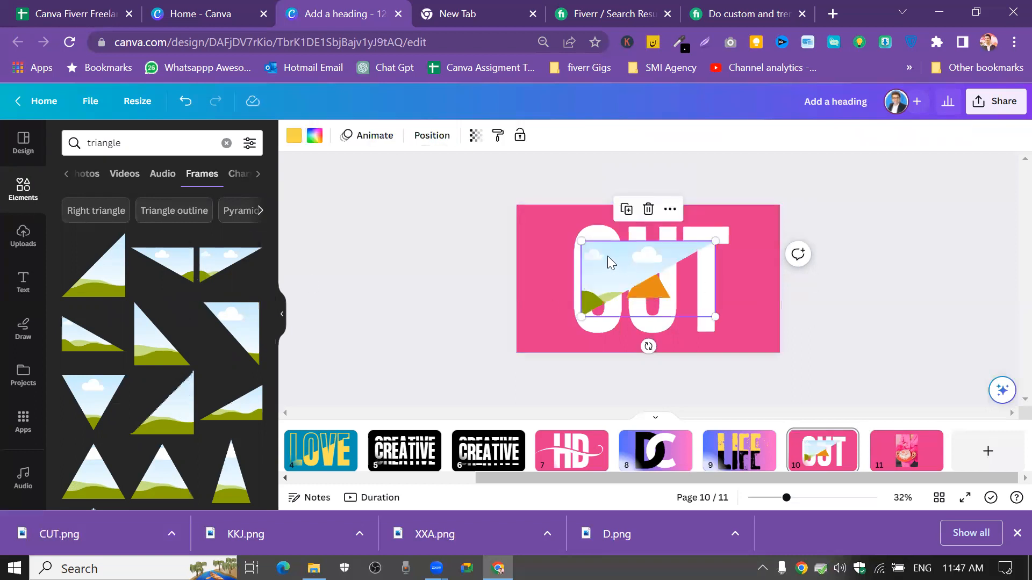
drag(600, 251, 541, 221)
click(662, 291)
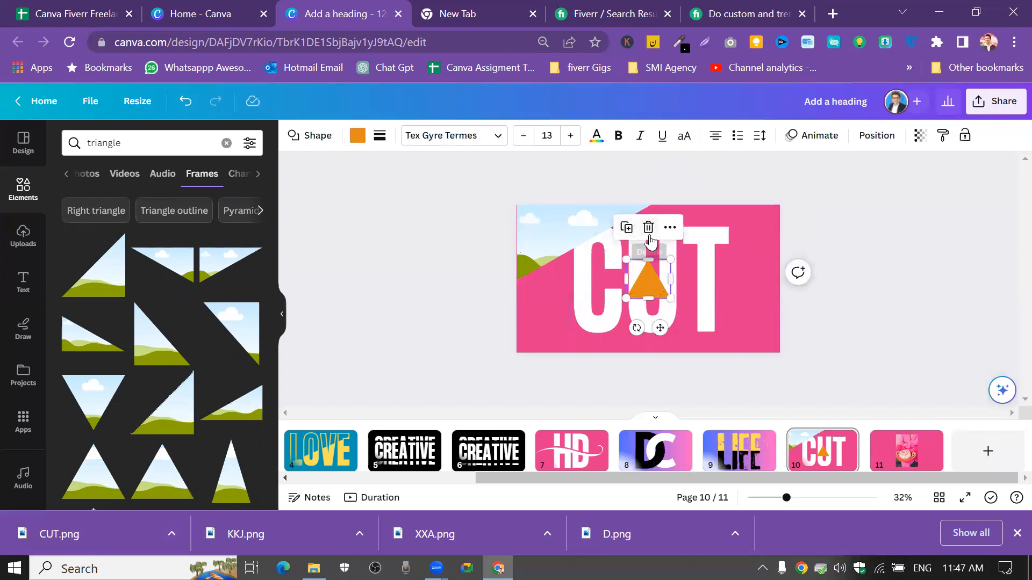
key(Delete)
click(567, 237)
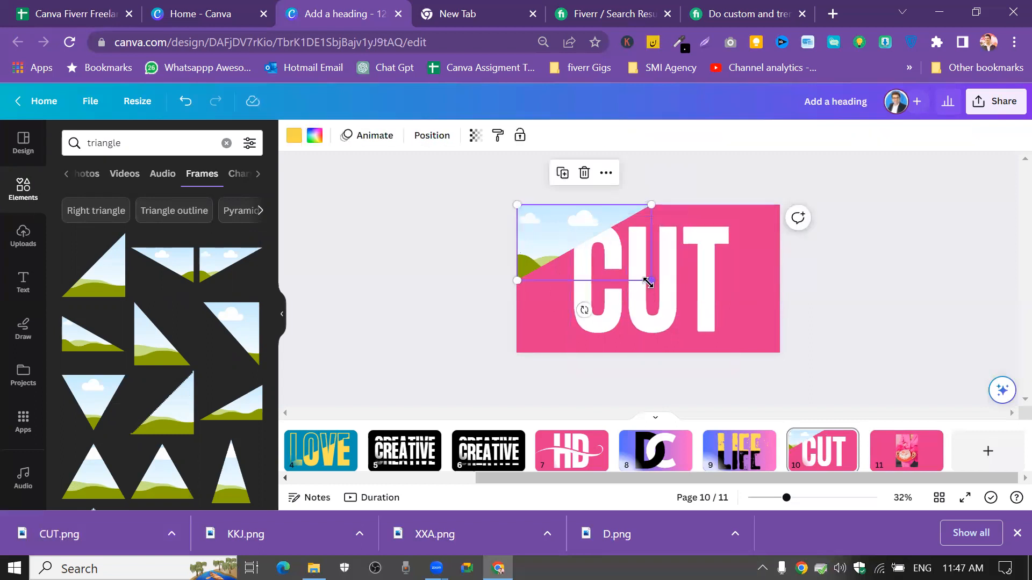
Enlarge the triangle frame on page 10 until it spans the whole page, about 1,278 wide and 719 high
drag(649, 281, 730, 325)
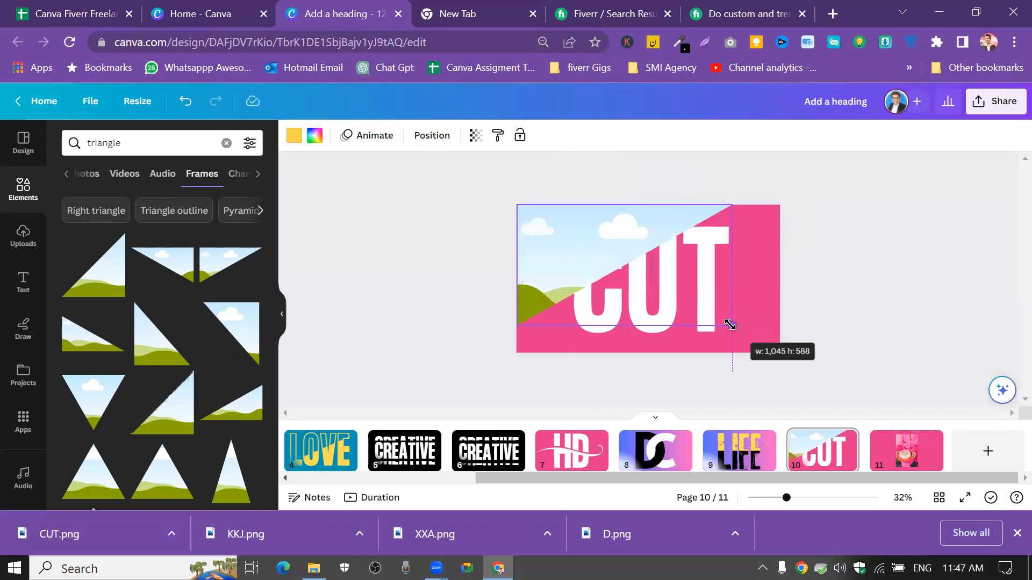
drag(730, 324, 748, 338)
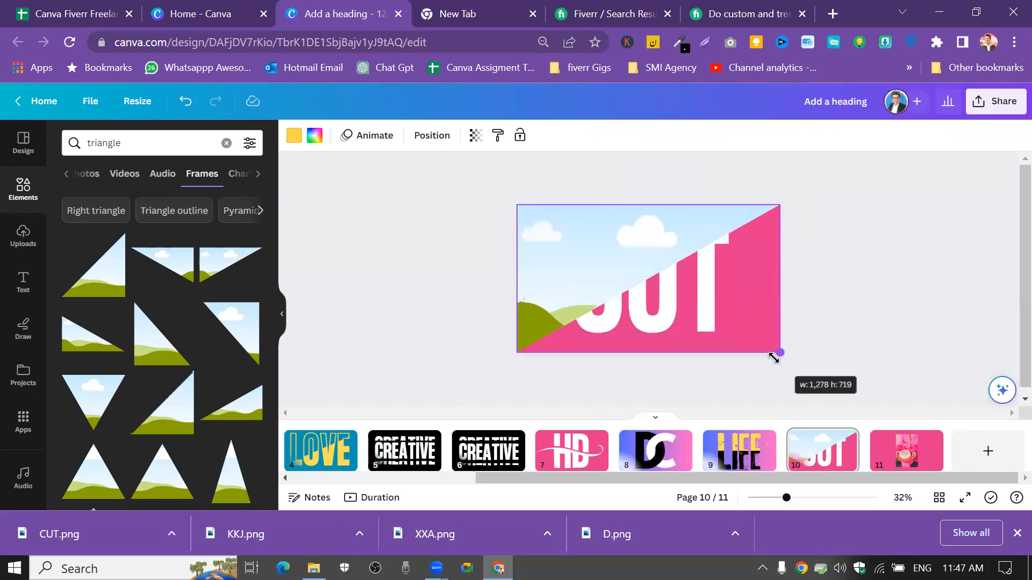
drag(775, 359, 776, 358)
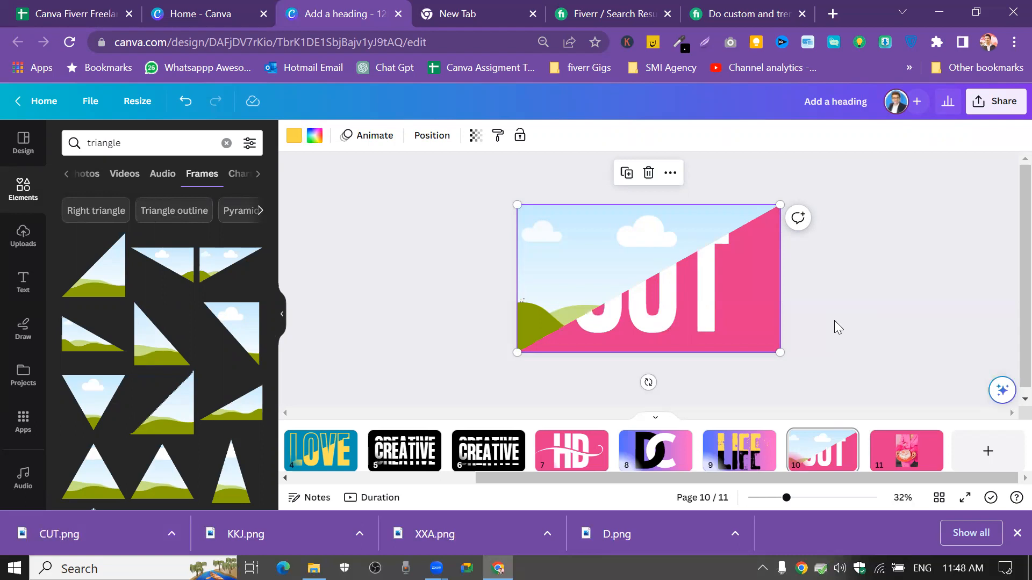
Open the editing options of page 11's photo, view the offer to return to the old photo editor, and dismiss it
click(898, 448)
click(630, 251)
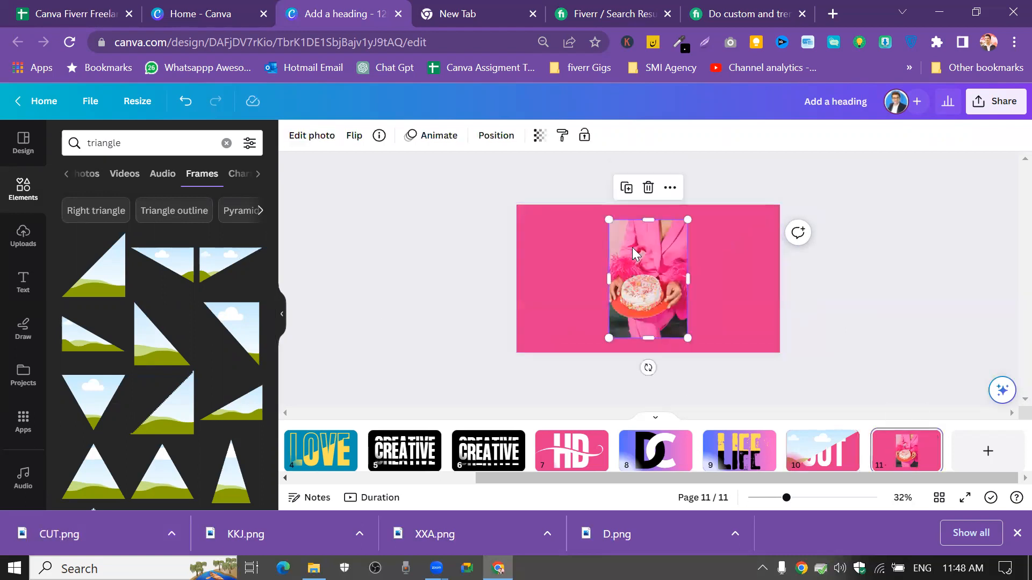
click(299, 140)
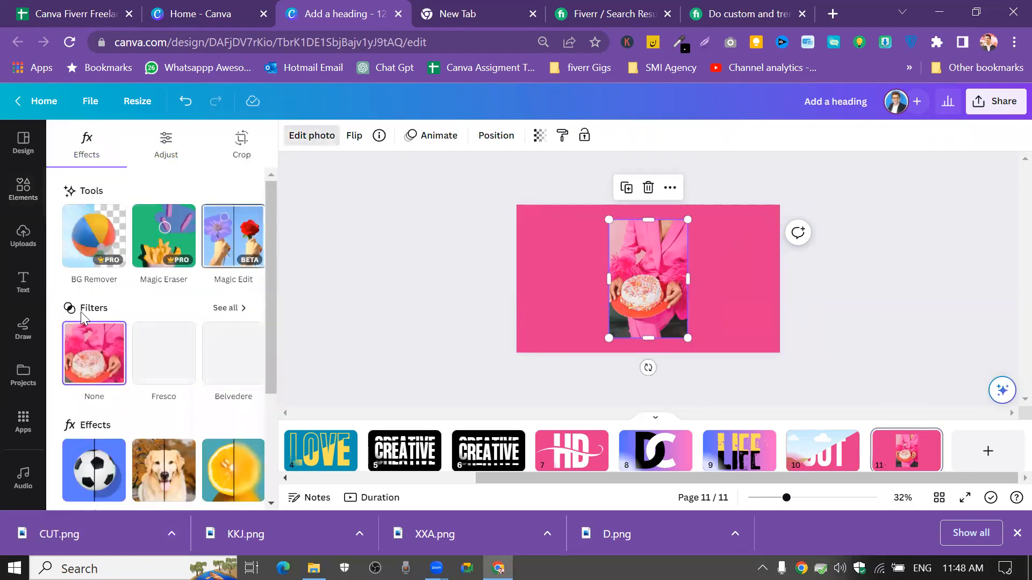
drag(276, 256, 260, 455)
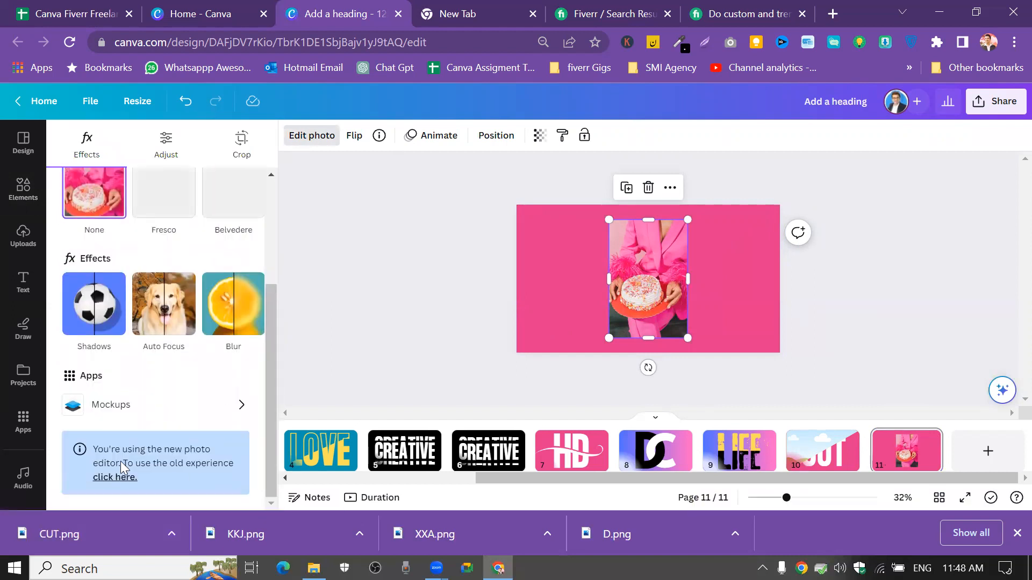
click(124, 480)
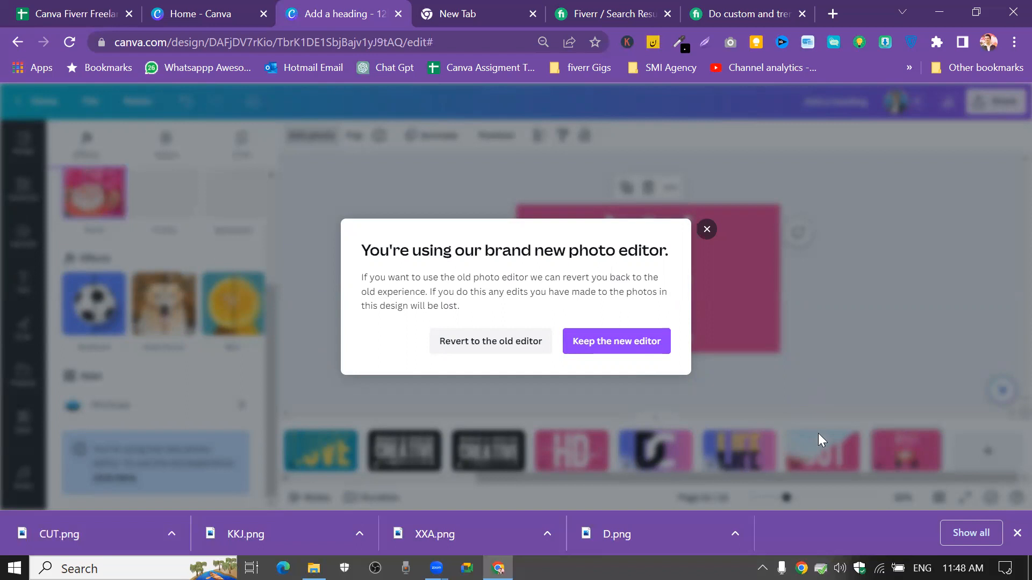
click(706, 230)
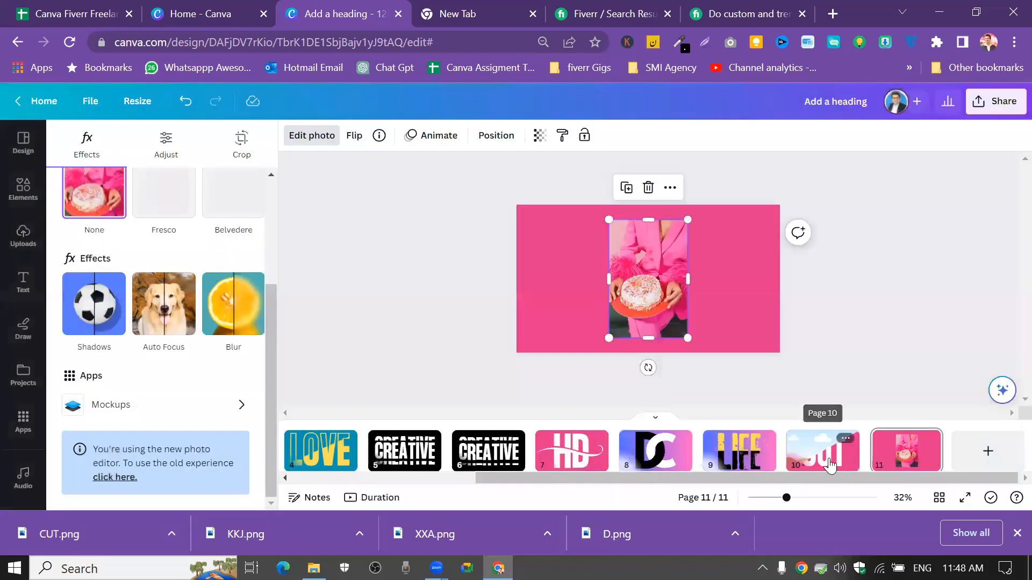
Fill page 10's triangle frame with the uploaded pink CUT image
click(847, 463)
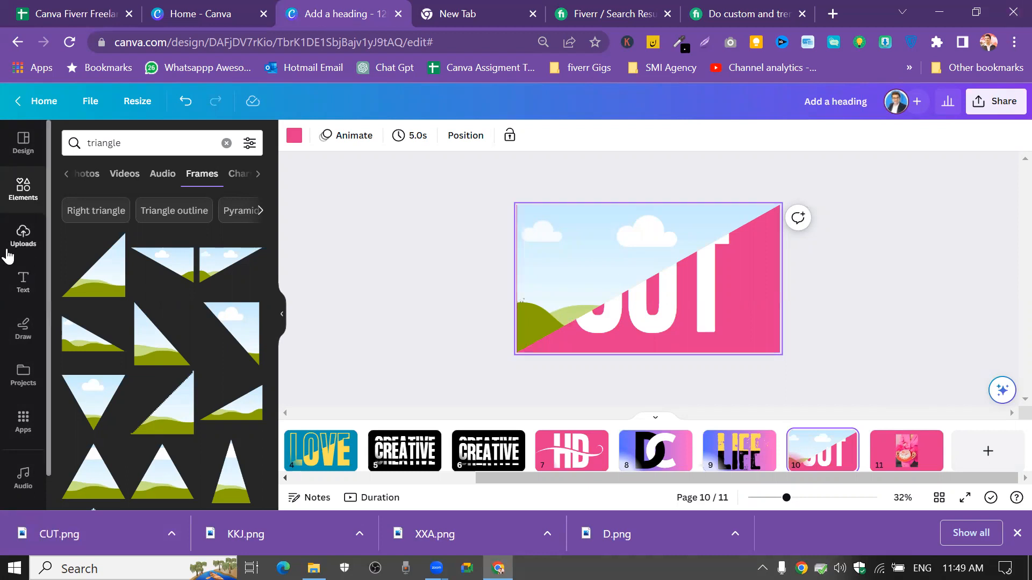
click(23, 235)
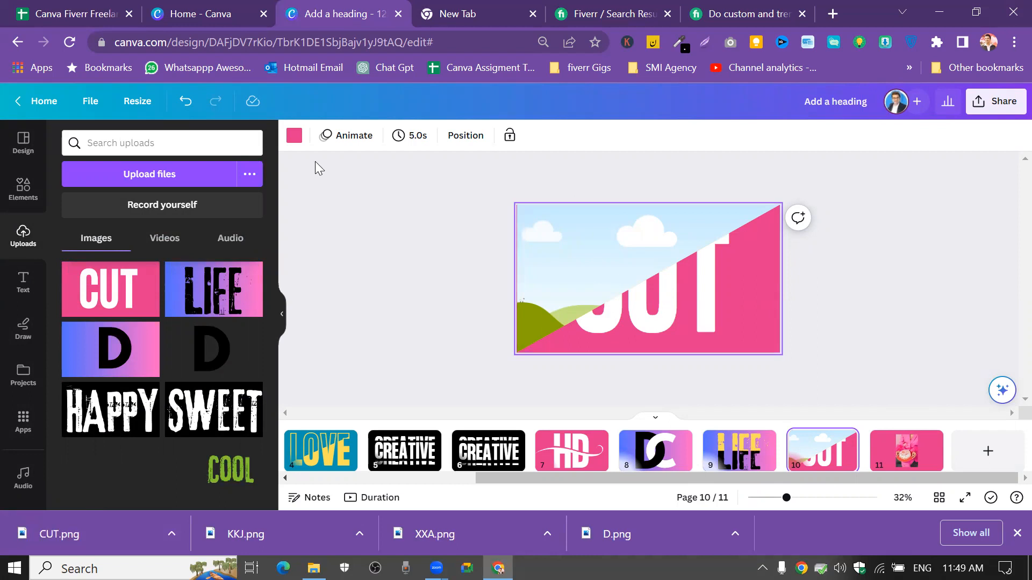
click(133, 287)
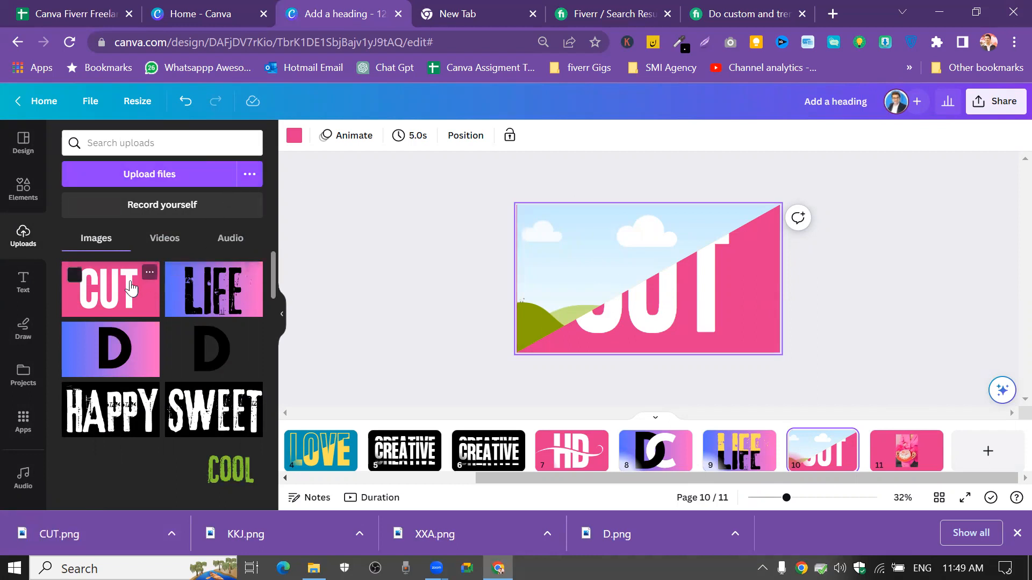
drag(640, 298, 615, 296)
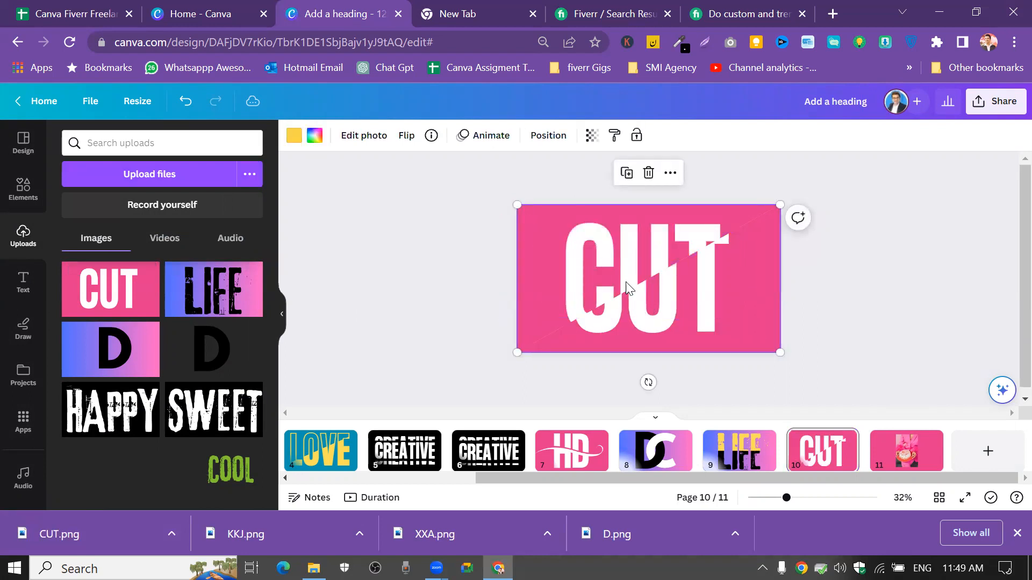
Shift the filled triangle frame slightly to the right on page 10 so the CUT letters split along the diagonal
drag(622, 288, 641, 276)
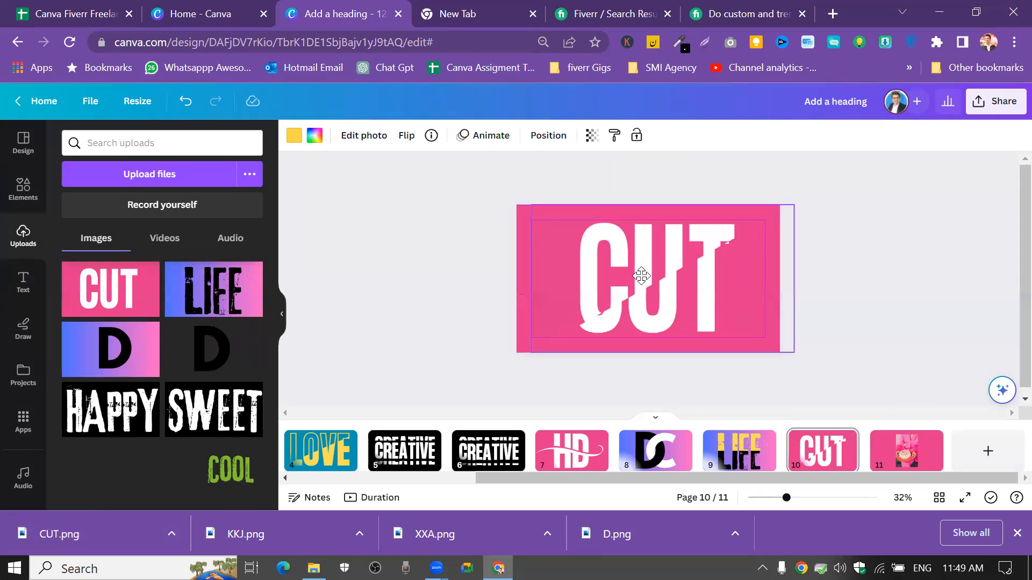
click(819, 269)
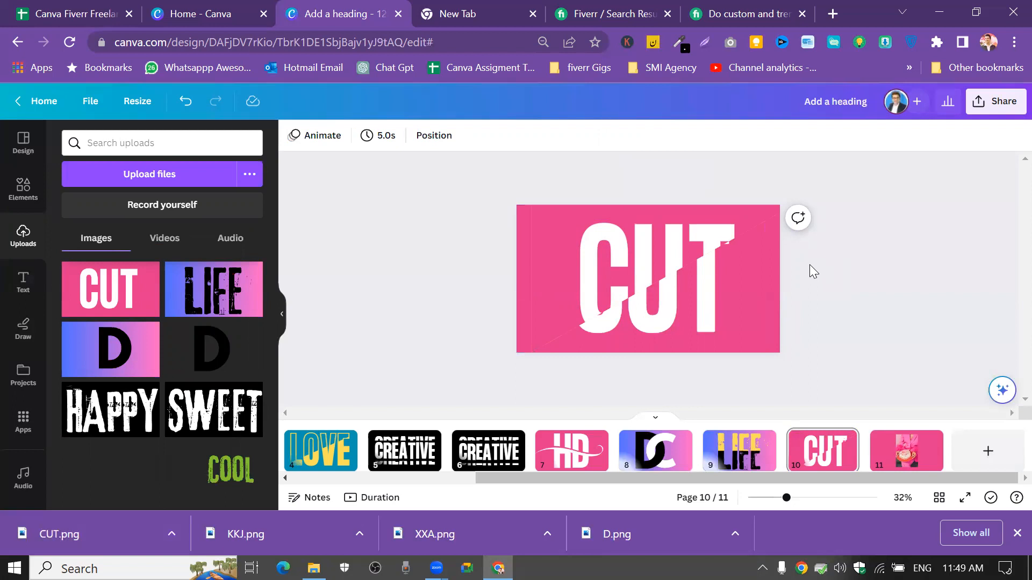
drag(786, 498, 799, 498)
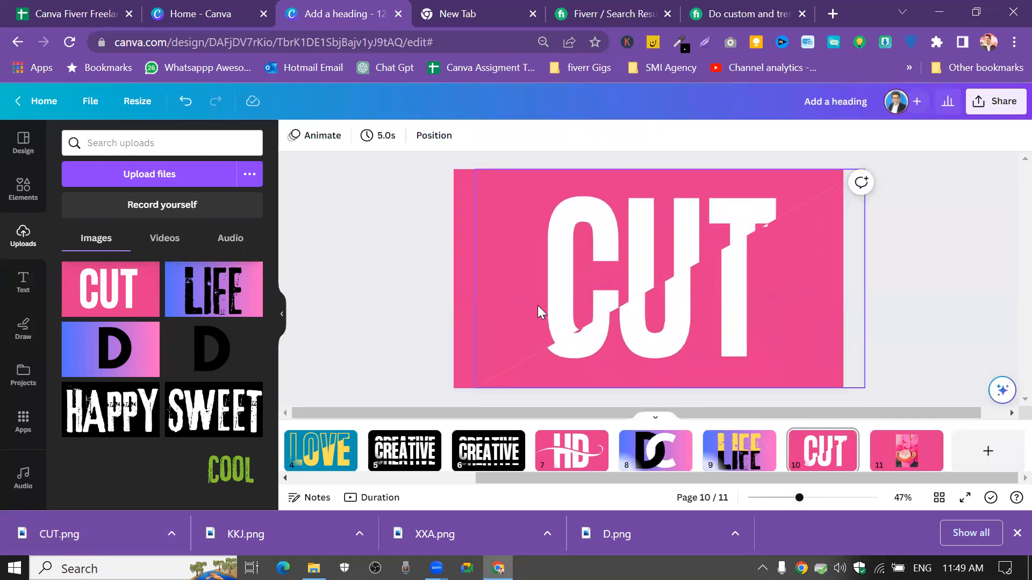
click(565, 295)
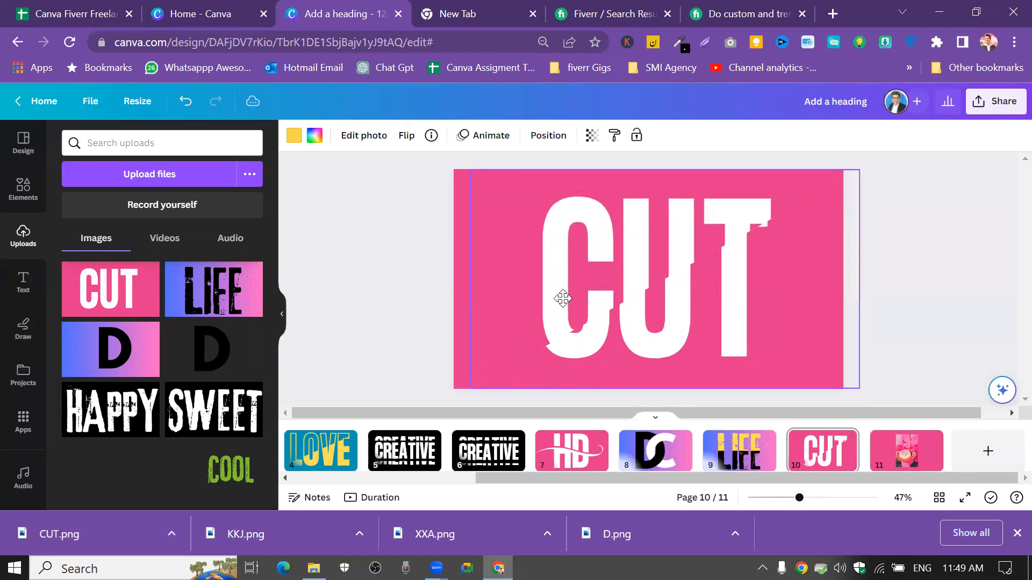
drag(563, 298, 564, 298)
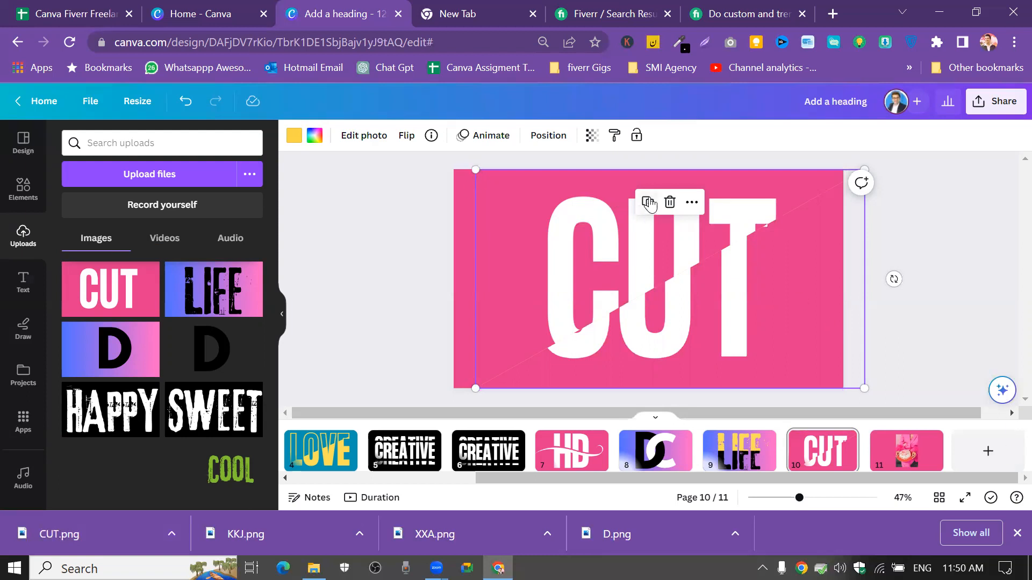
Delete the triangle frame together with its CUT image from page 10
click(669, 203)
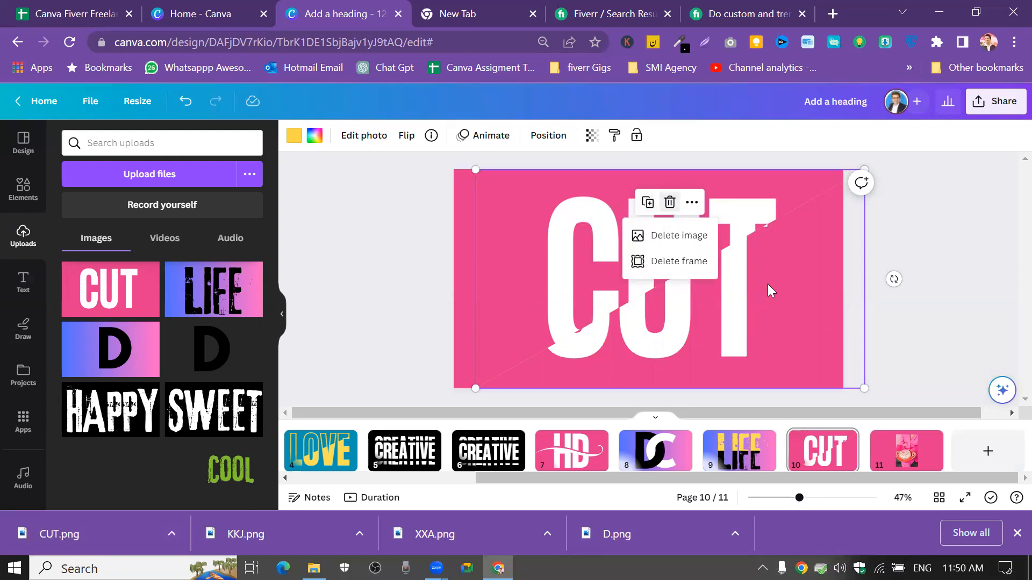
click(697, 259)
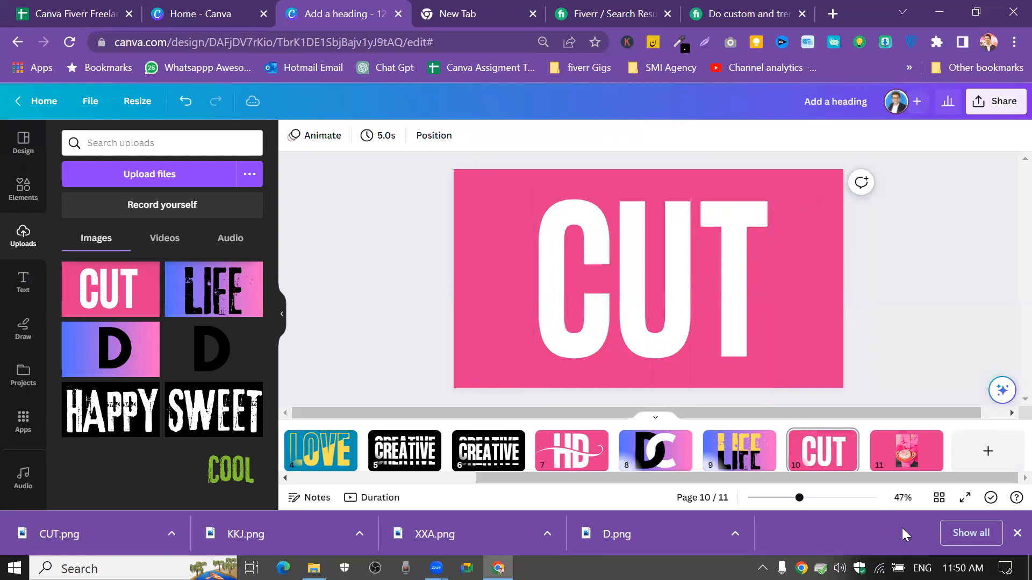
Revert to the old photo editor from page 11's photo and open the photo's image editing options
click(886, 464)
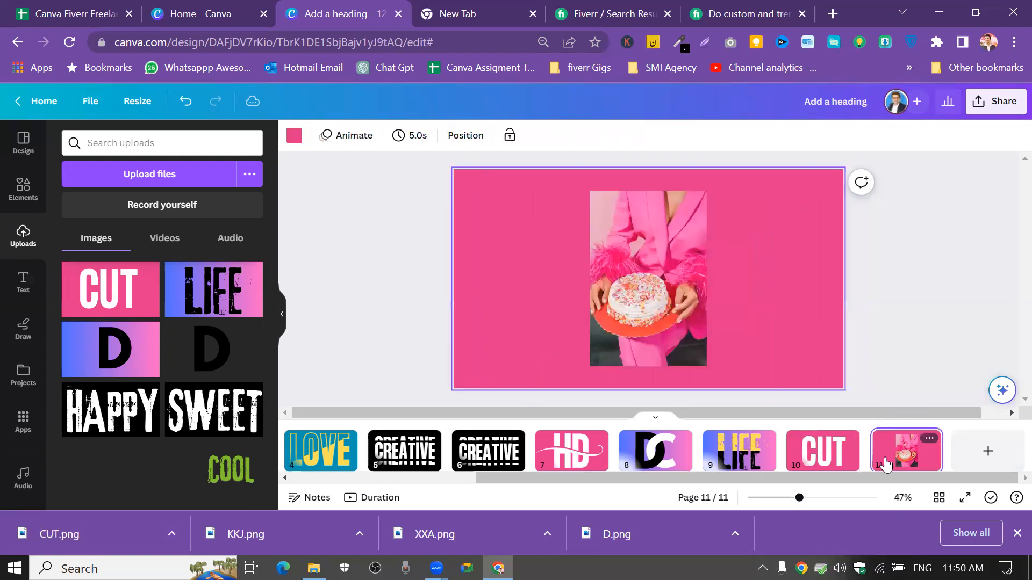
click(684, 329)
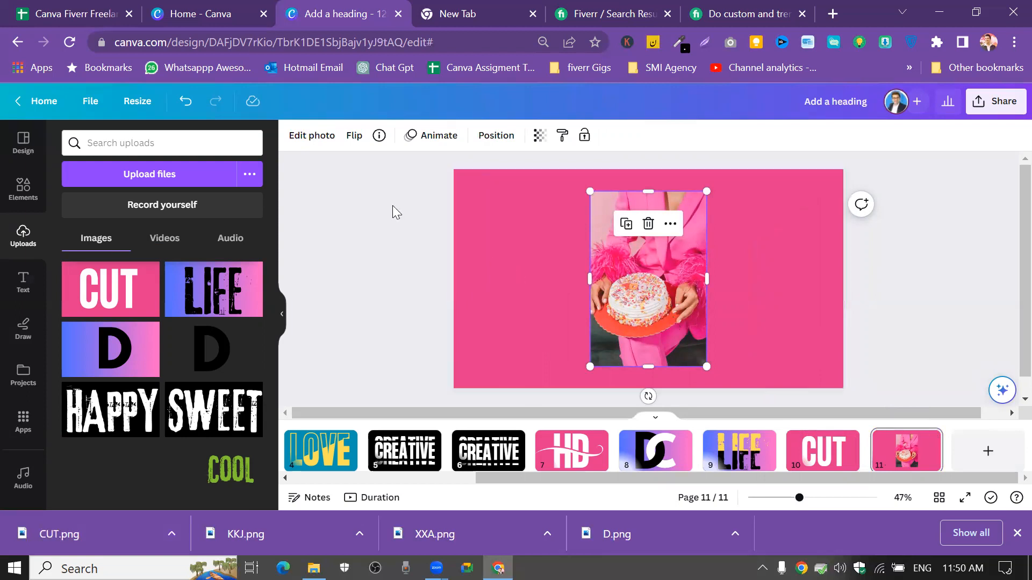
click(301, 136)
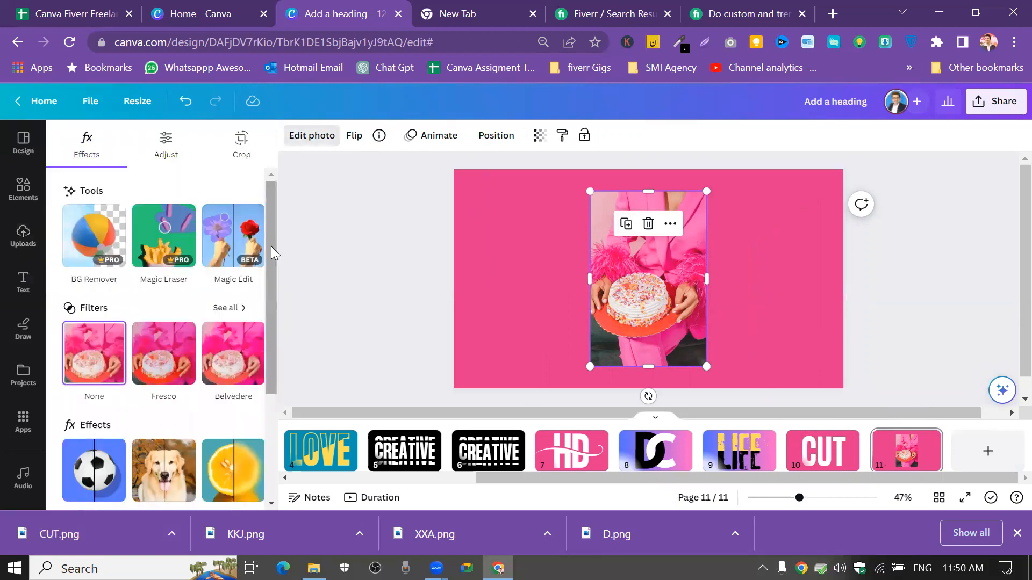
click(271, 426)
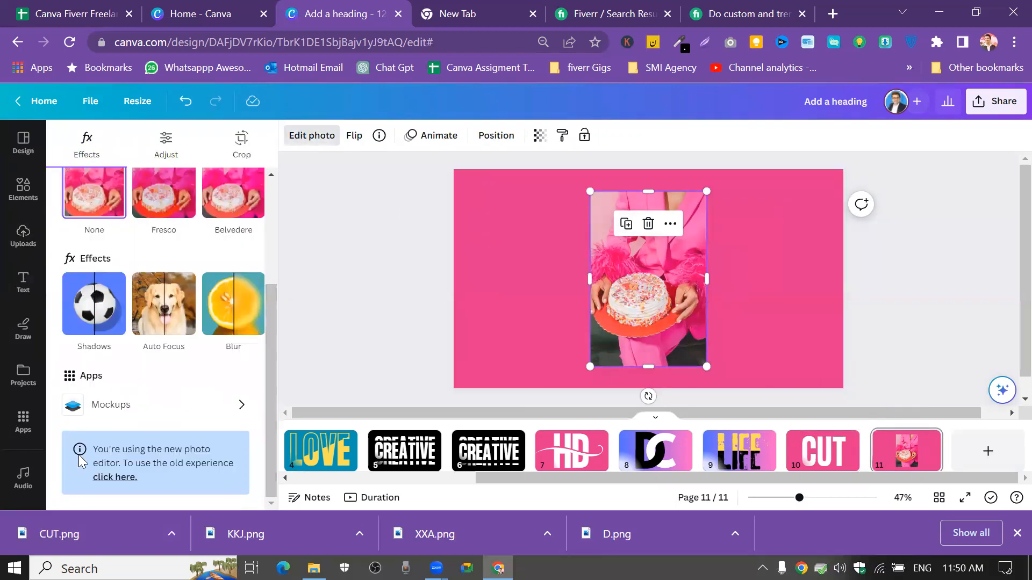
click(105, 477)
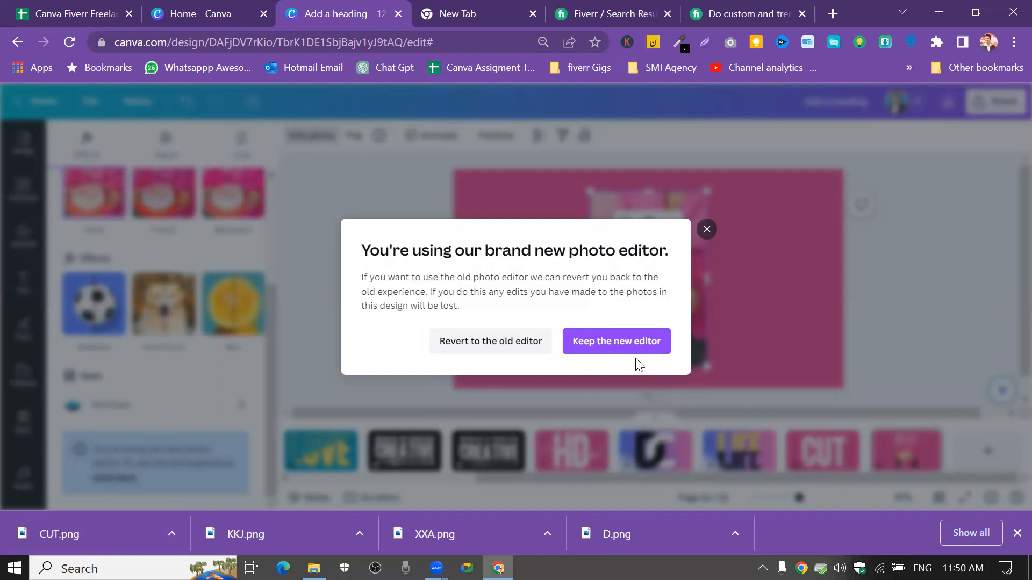
click(478, 344)
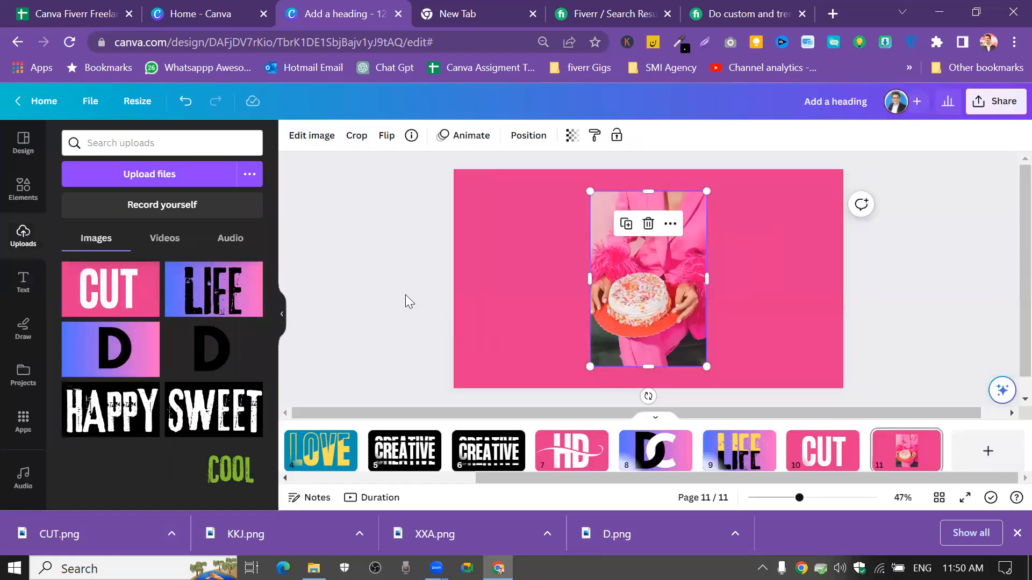
click(295, 139)
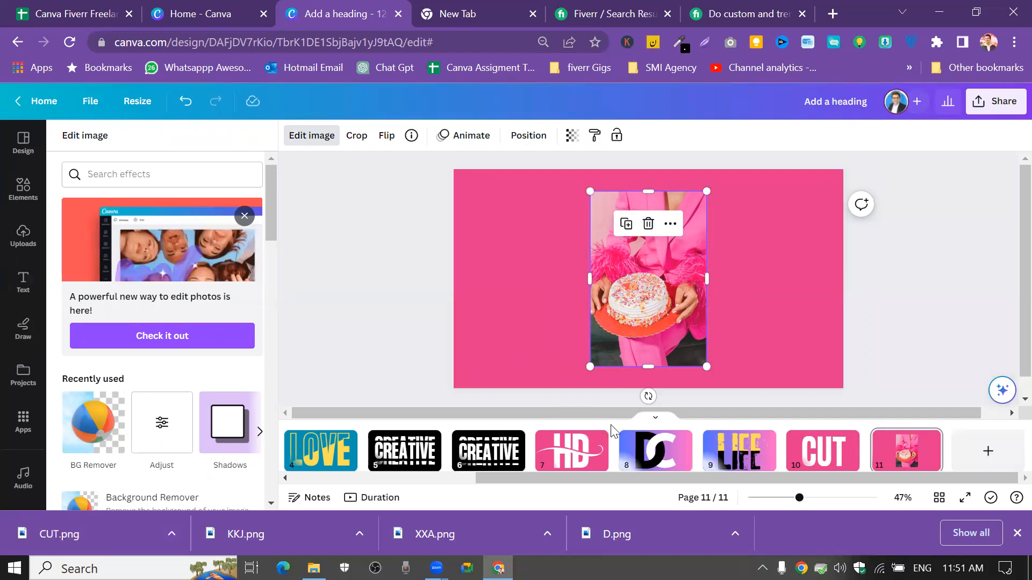
Add the pink and blue low-poly photo from the triangle photo results to page 10
click(831, 465)
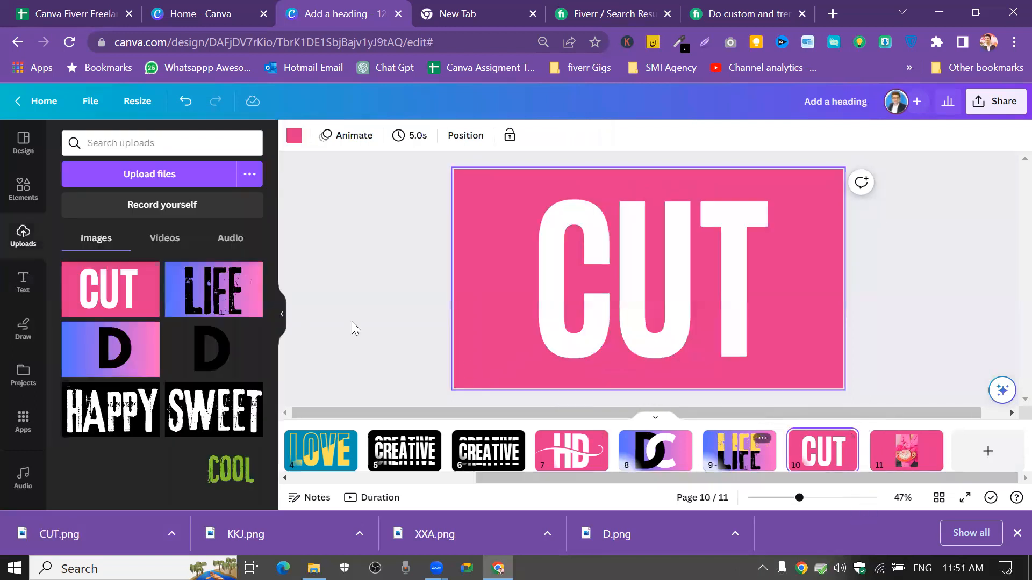
click(23, 200)
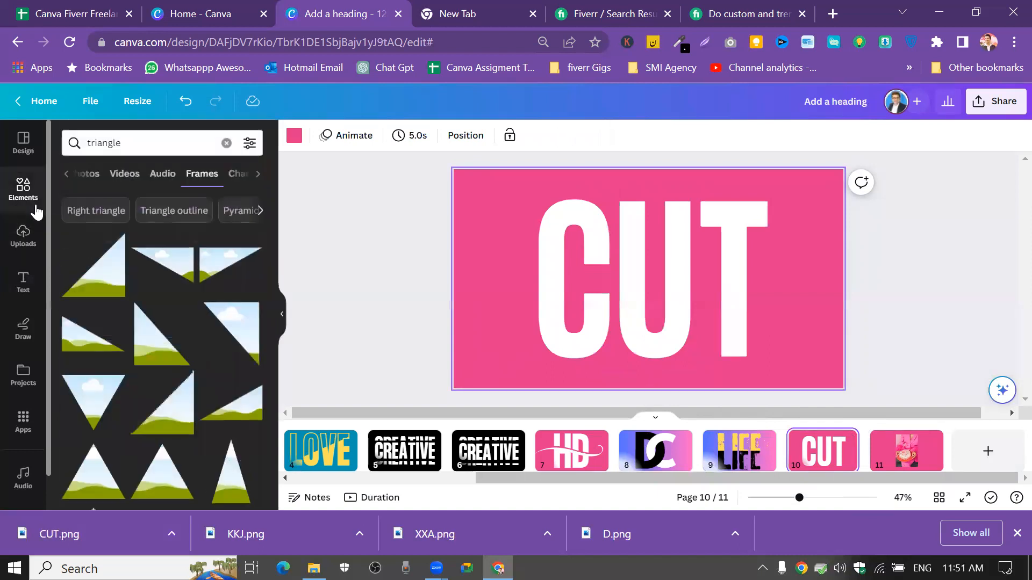
click(82, 180)
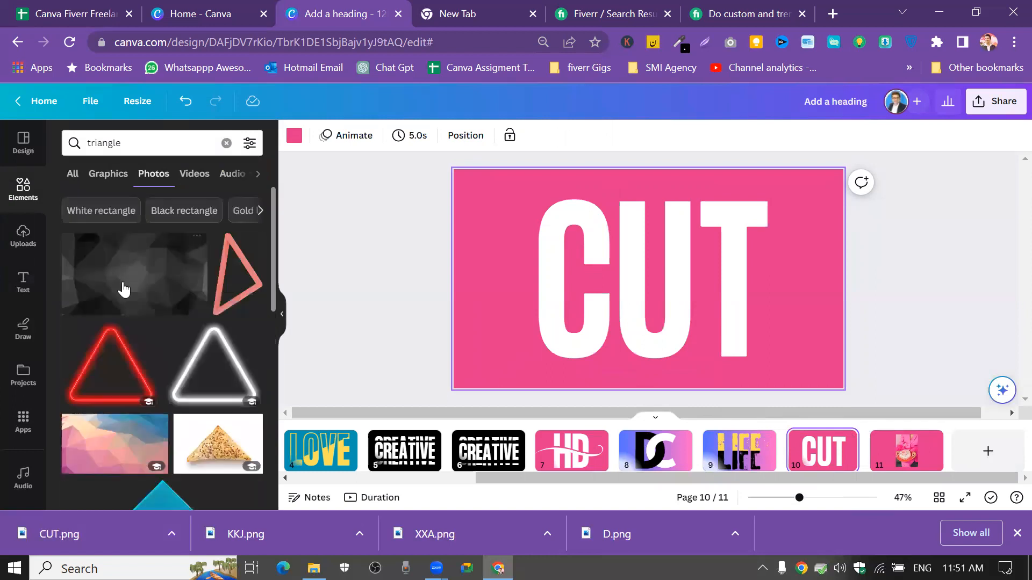
click(142, 441)
Switch back to the new photo editor from the low-poly photo's editing options and view the effects down to the old-editor notice
click(309, 139)
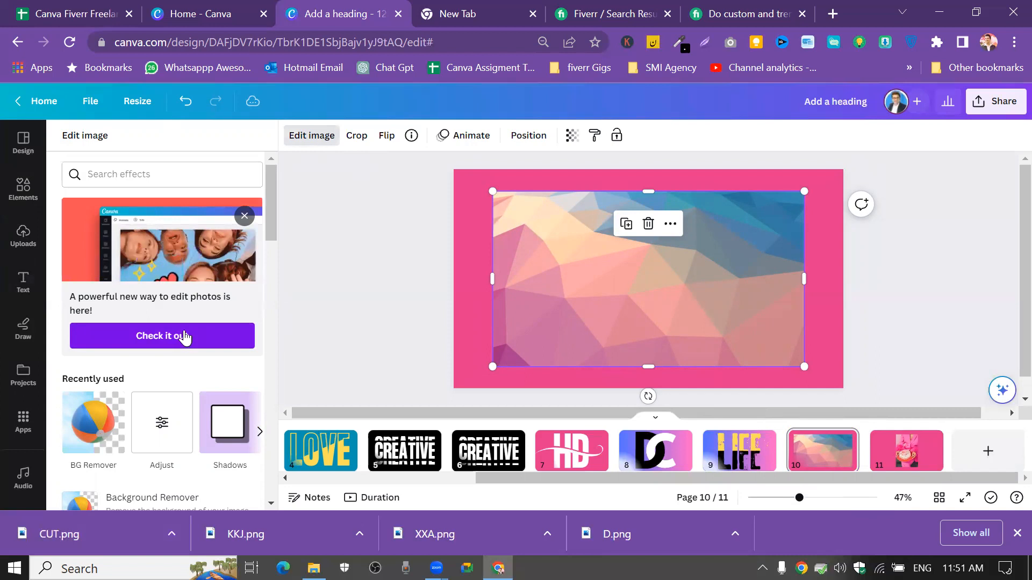
click(184, 336)
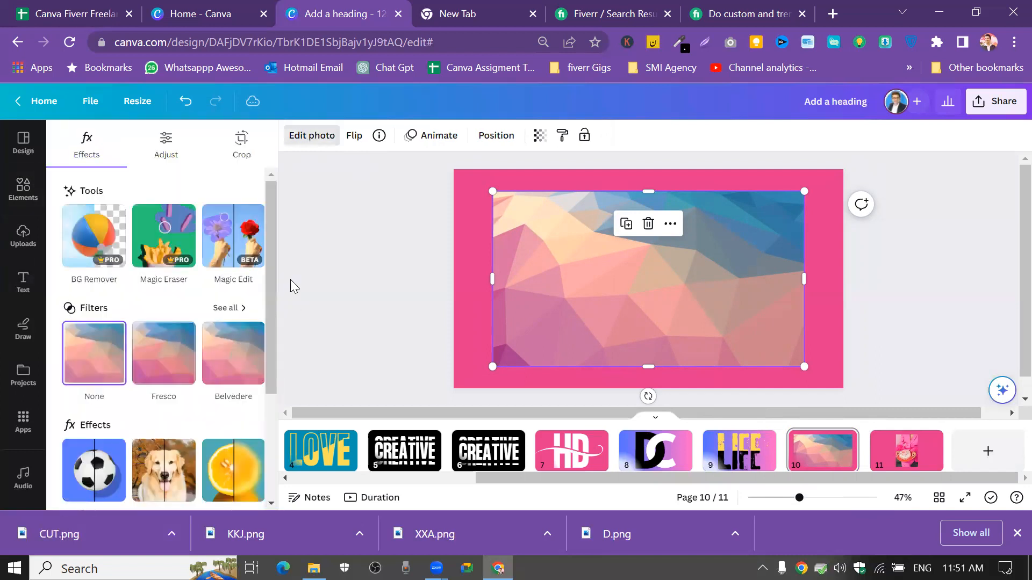
drag(269, 261, 287, 465)
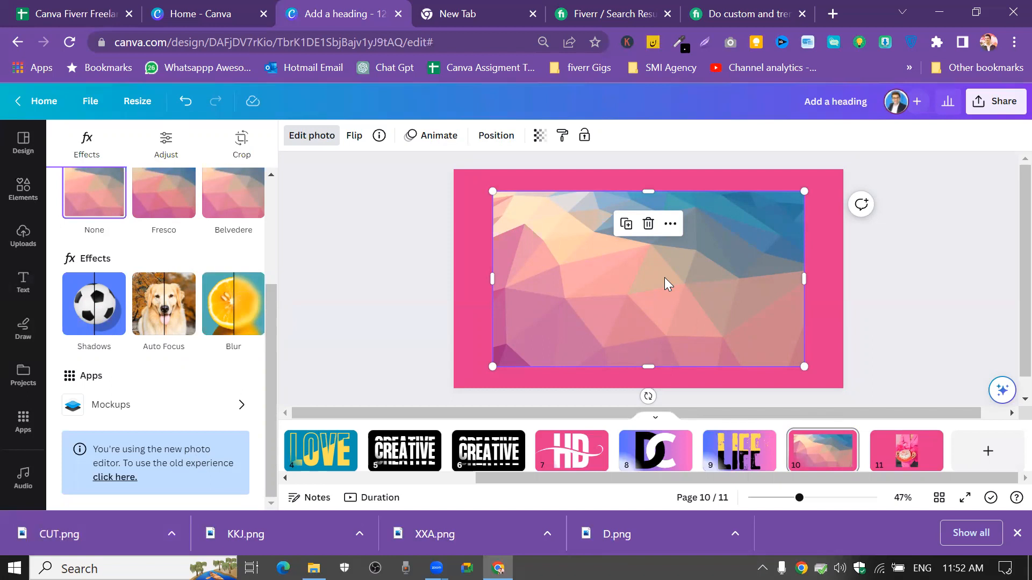
Delete the low-poly photo from page 10 and show only frames in the triangle search results
click(647, 224)
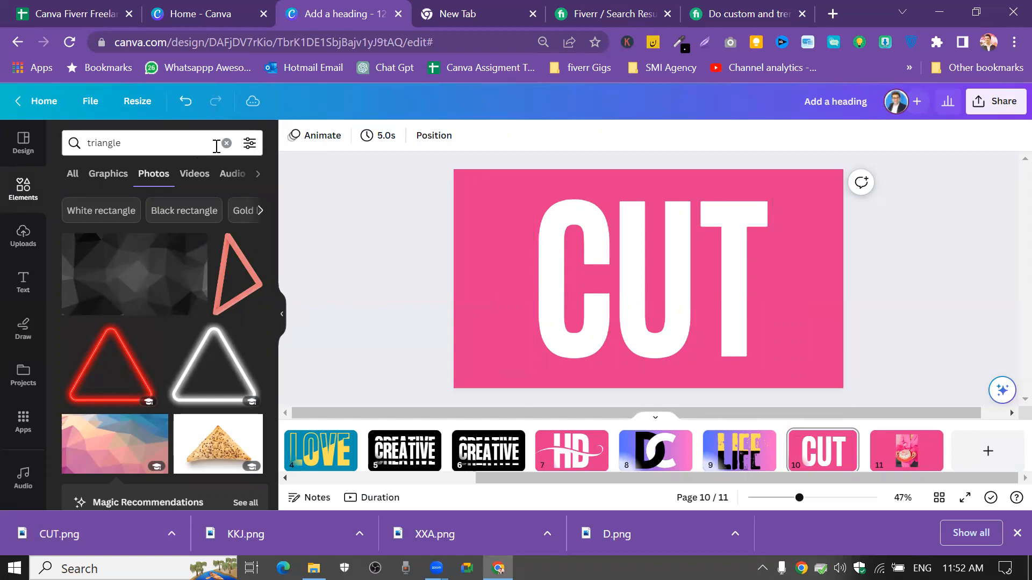
click(258, 181)
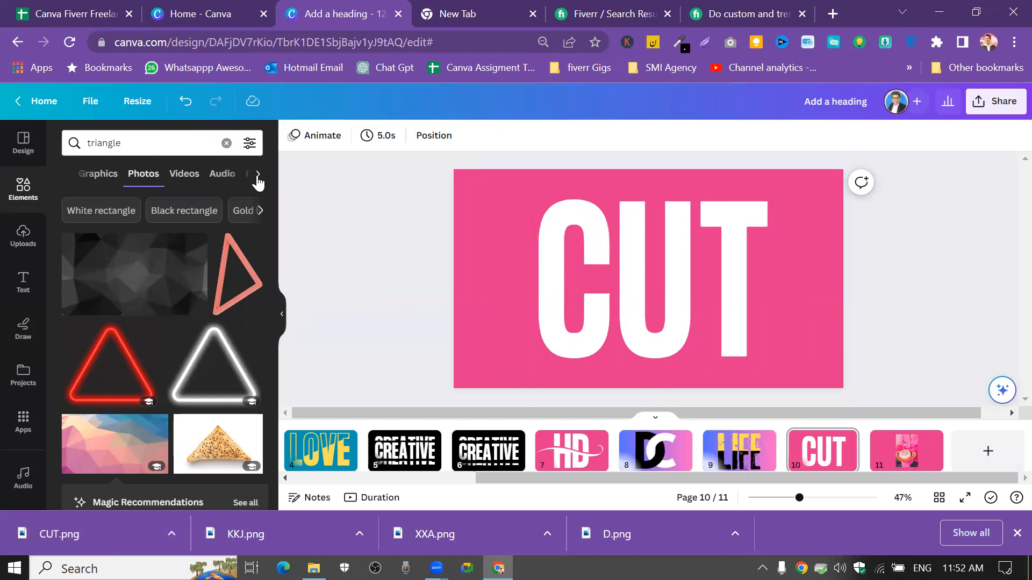
click(183, 177)
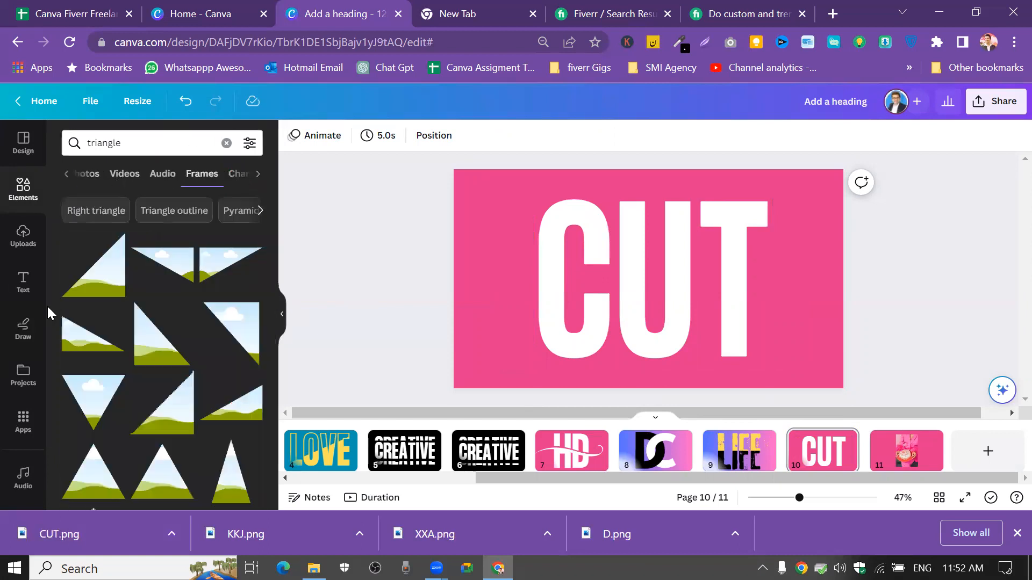
Add the wide right-triangle frame to page 10 and enlarge it from the page's upper-left corner to cover the diagonal upper half
click(226, 278)
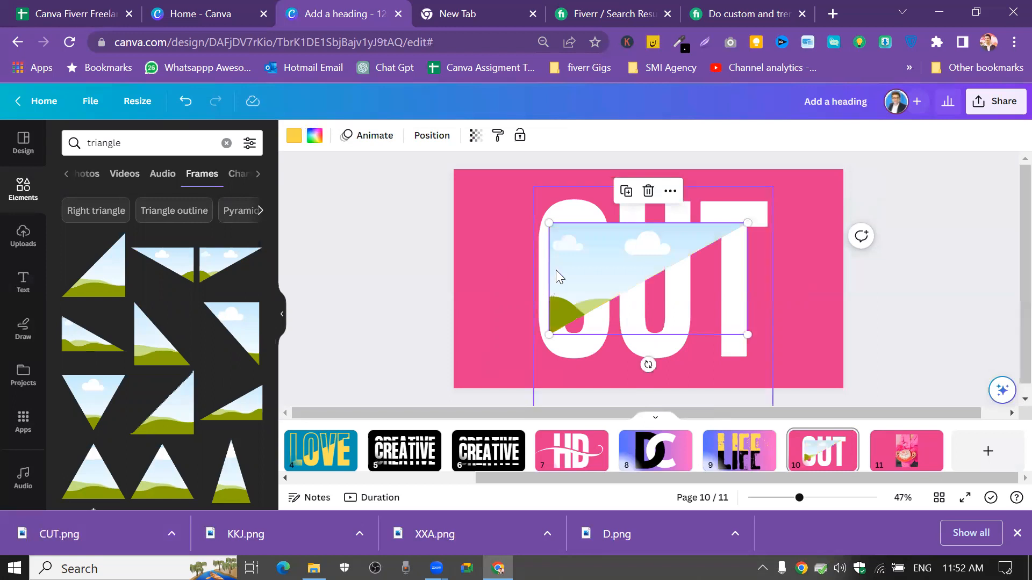
drag(554, 258, 495, 218)
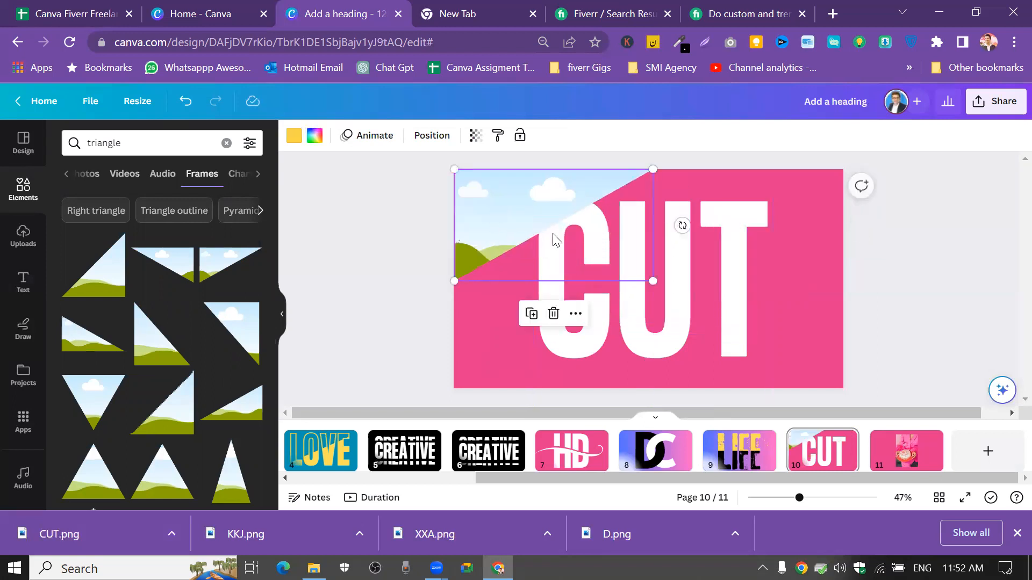
drag(650, 282, 853, 422)
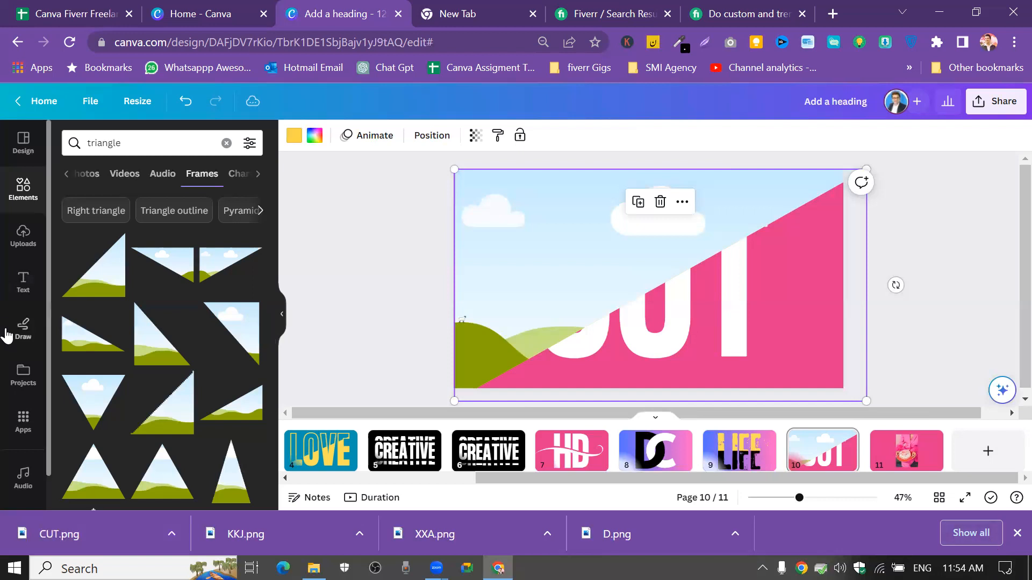
Fill the triangle frame on page 10 with the uploaded pink CUT image, leaving it slightly offset from the background text
click(24, 233)
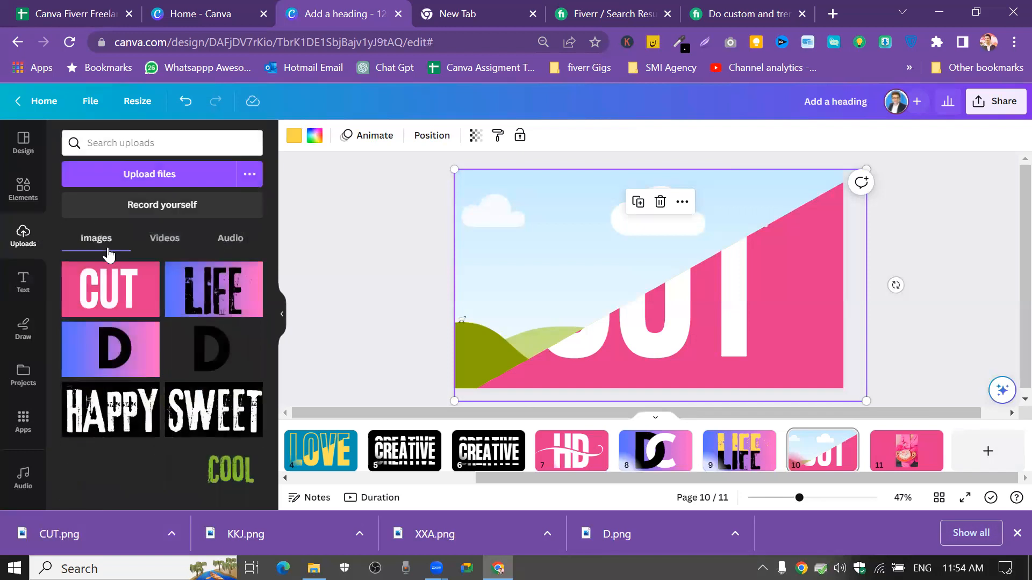
click(107, 290)
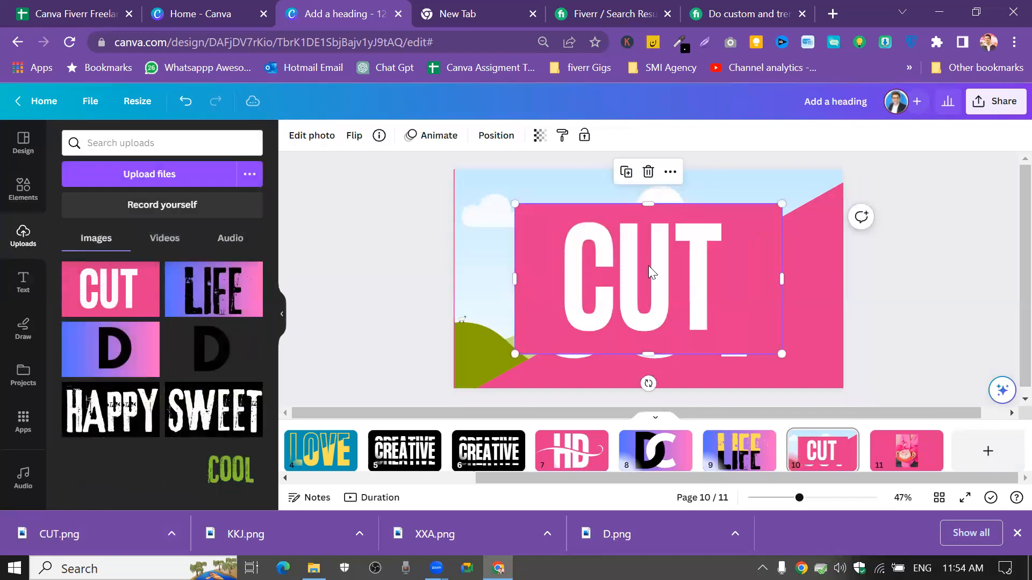
mouse_move(647, 266)
mouse_down()
mouse_move(605, 249)
mouse_move(655, 270)
mouse_move(658, 260)
mouse_move(649, 265)
mouse_up()
click(991, 238)
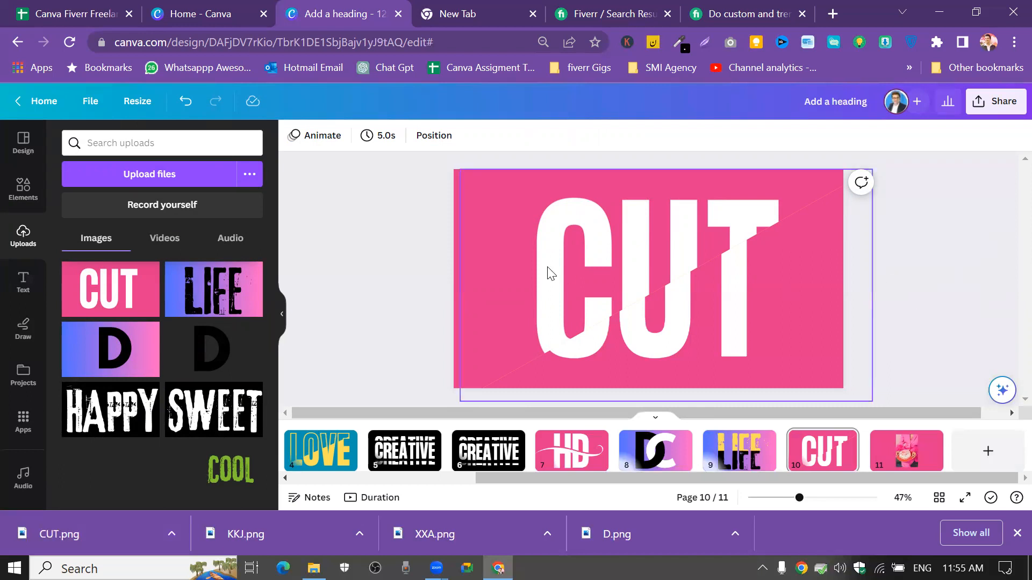
Search the elements for "shadow" and show only graphics
click(23, 199)
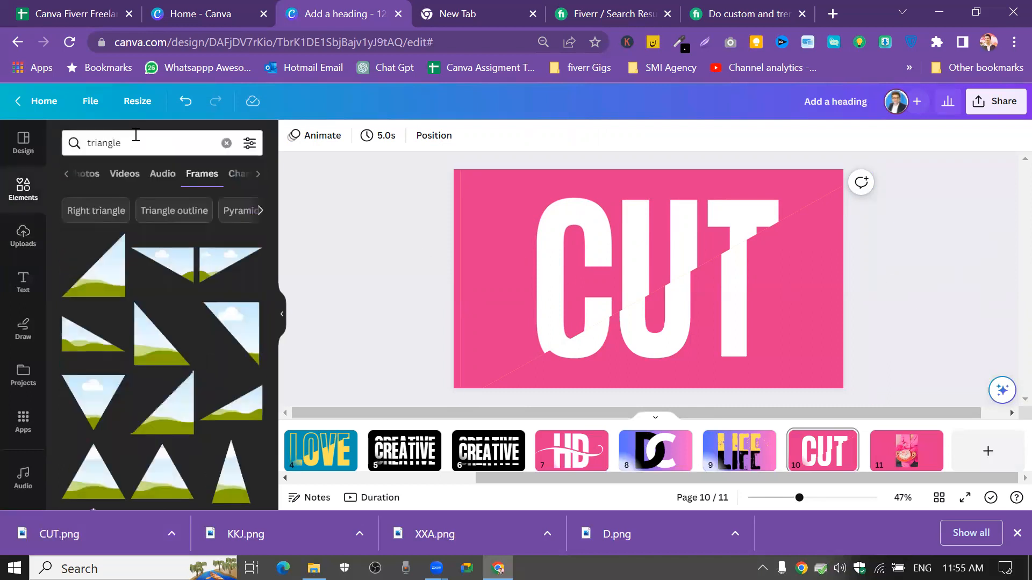
click(136, 135)
key(BackSpace)
key(BackSpace)
key(BackSpace)
key(BackSpace)
key(BackSpace)
key(BackSpace)
key(BackSpace)
key(BackSpace)
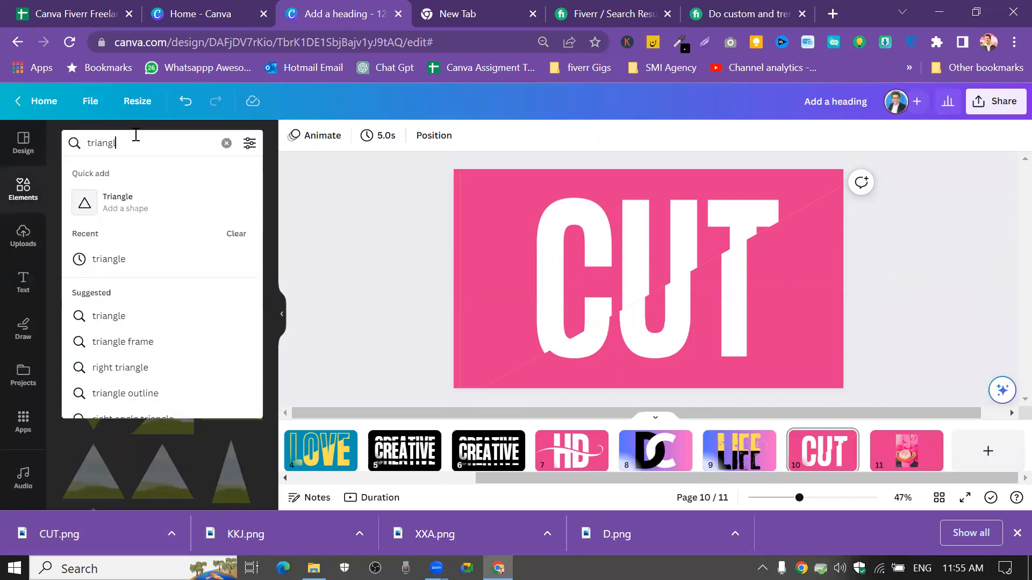
text(sHAD)
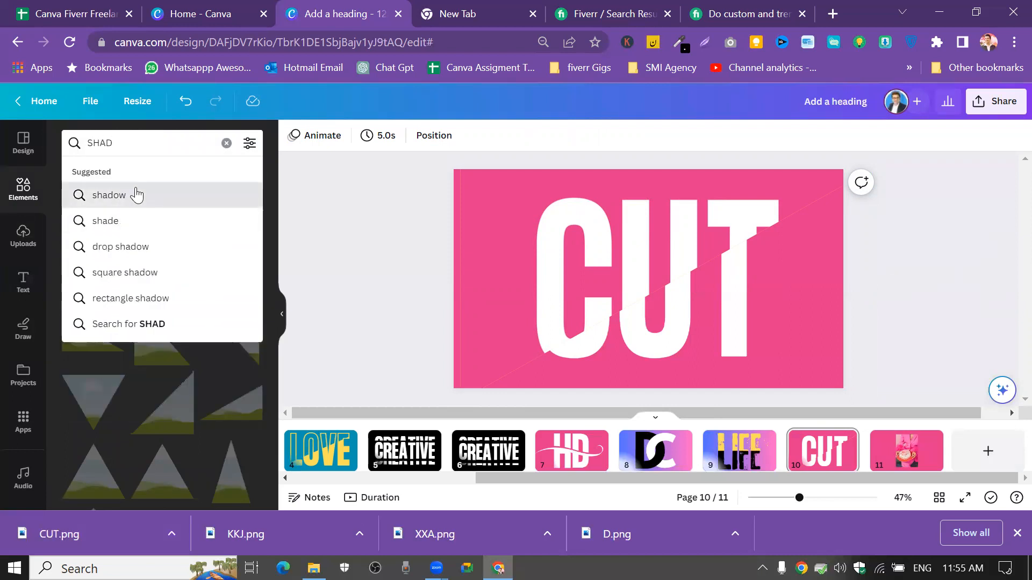
click(132, 194)
click(68, 178)
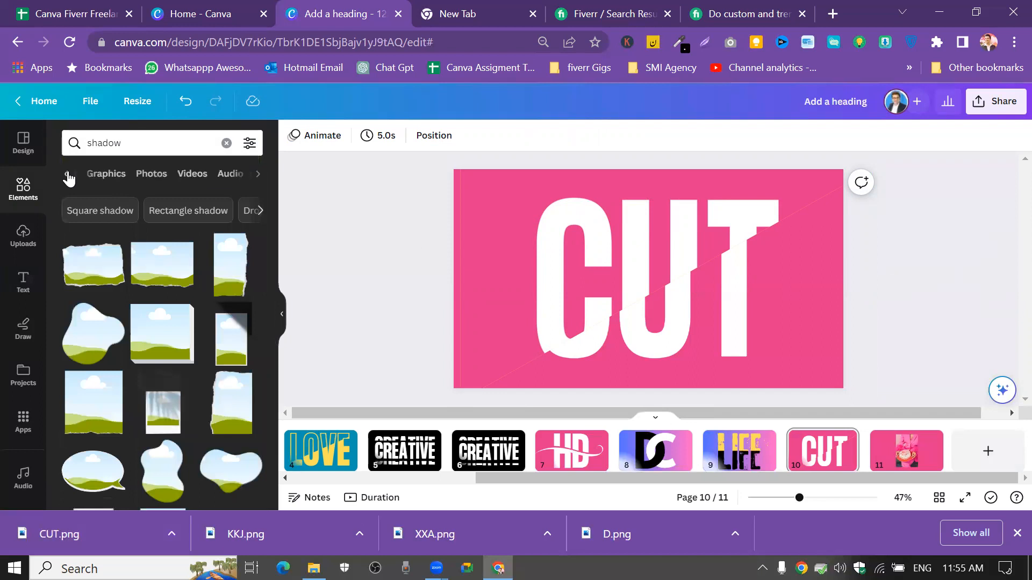
click(105, 182)
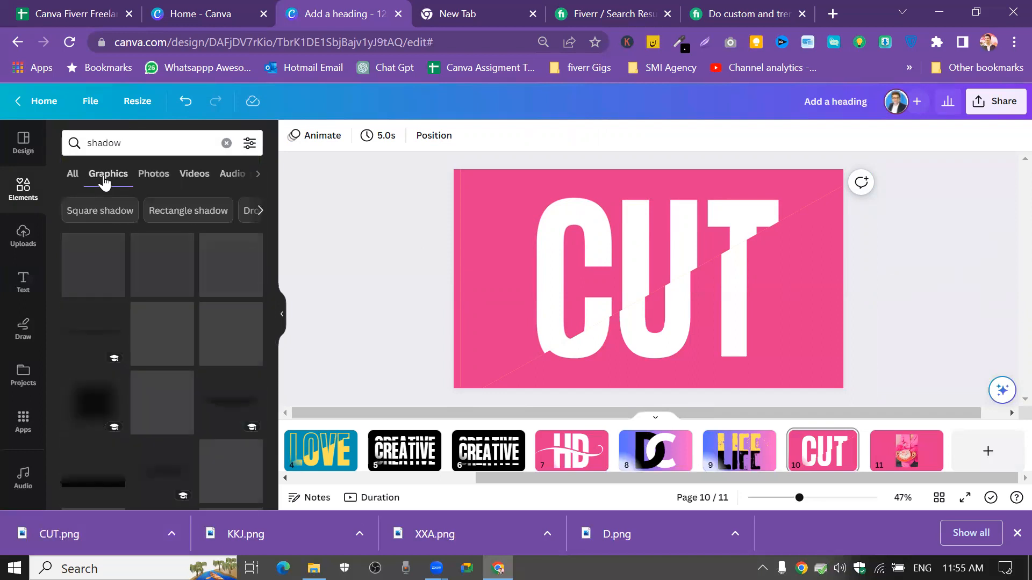
Add the thin straight shadow graphic to page 10, rotate it along the diagonal cut and stretch it to span the cut's length
click(77, 339)
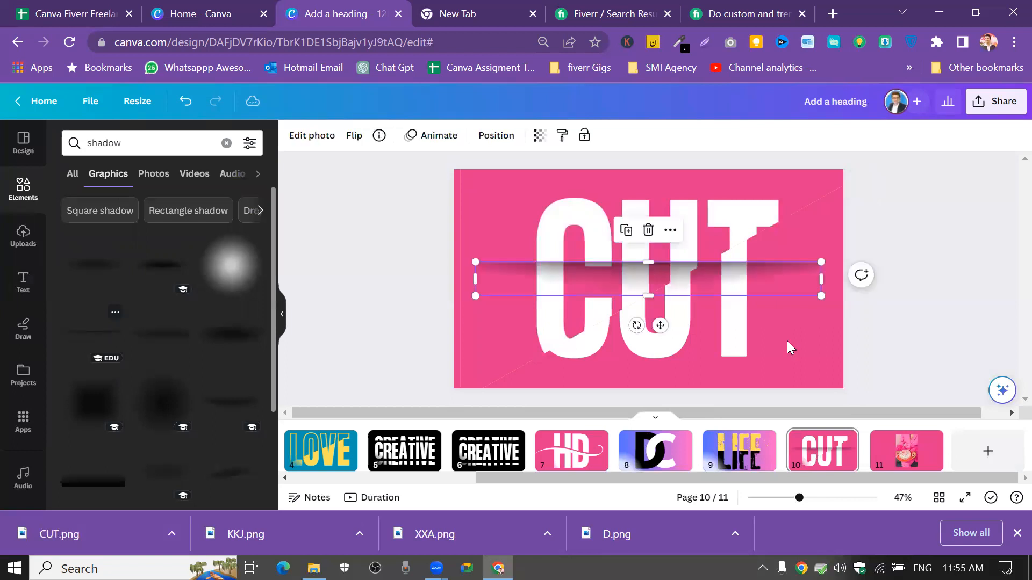
drag(638, 324, 670, 329)
drag(653, 270, 675, 293)
drag(817, 203, 853, 207)
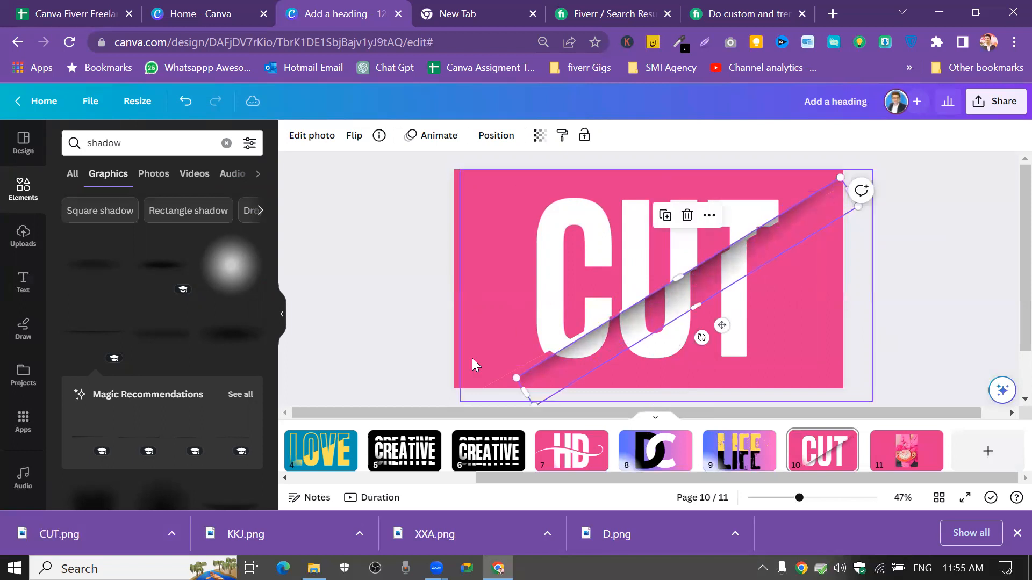
drag(525, 388, 510, 398)
click(826, 297)
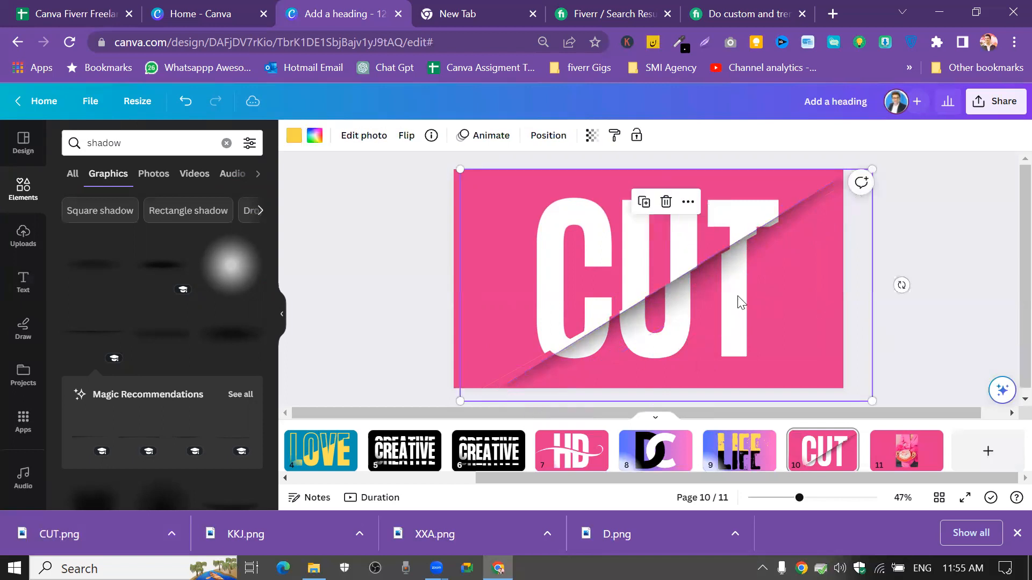
Duplicate the diagonal shadow and align the copy exactly over the original to darken the cut
click(738, 266)
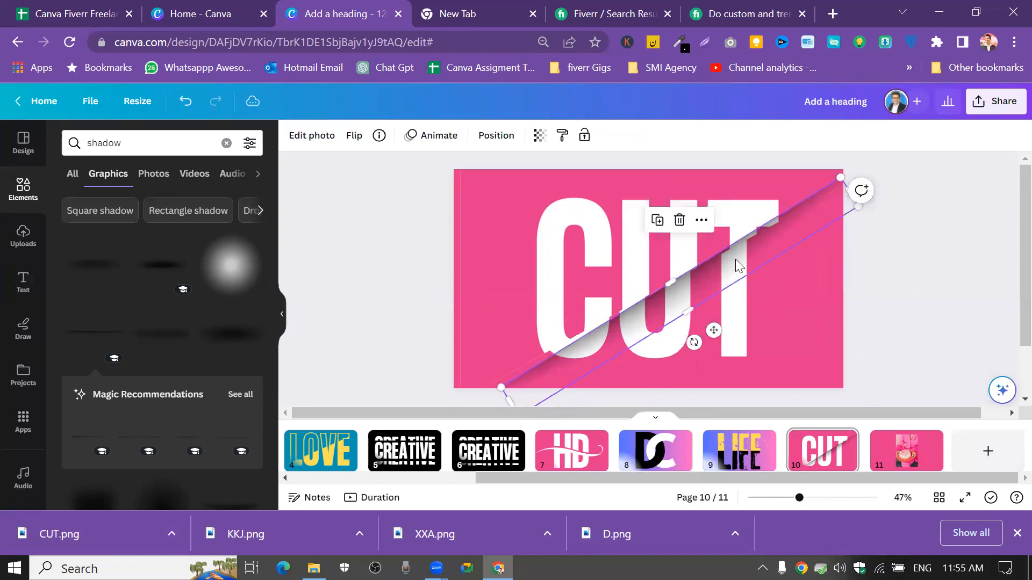
click(658, 220)
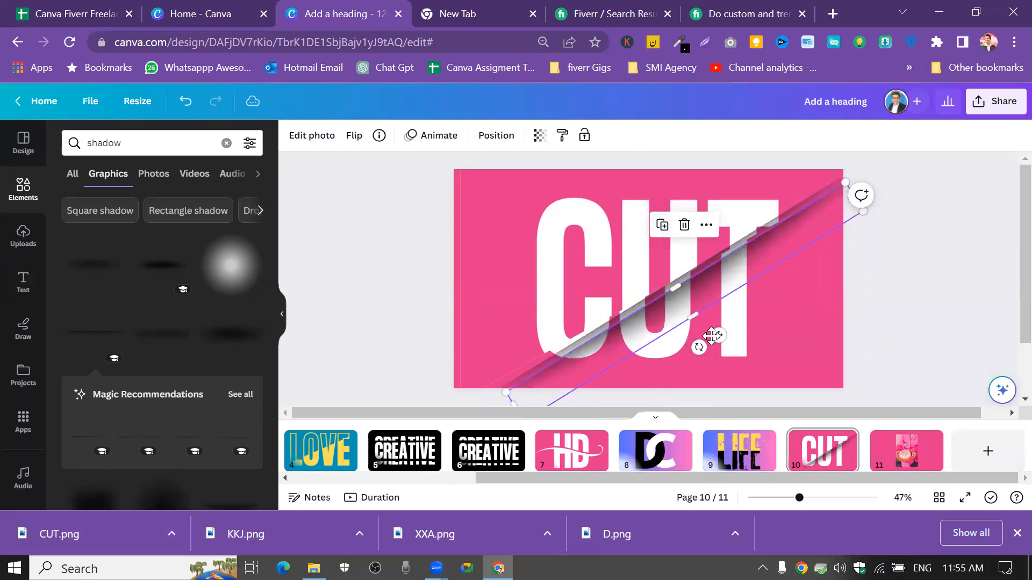
drag(713, 335, 710, 330)
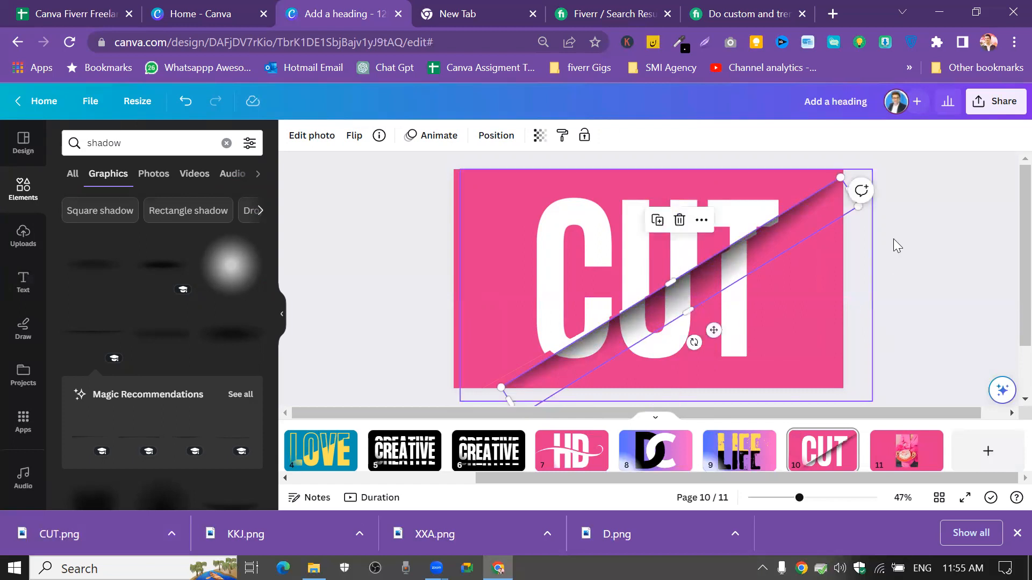
click(942, 232)
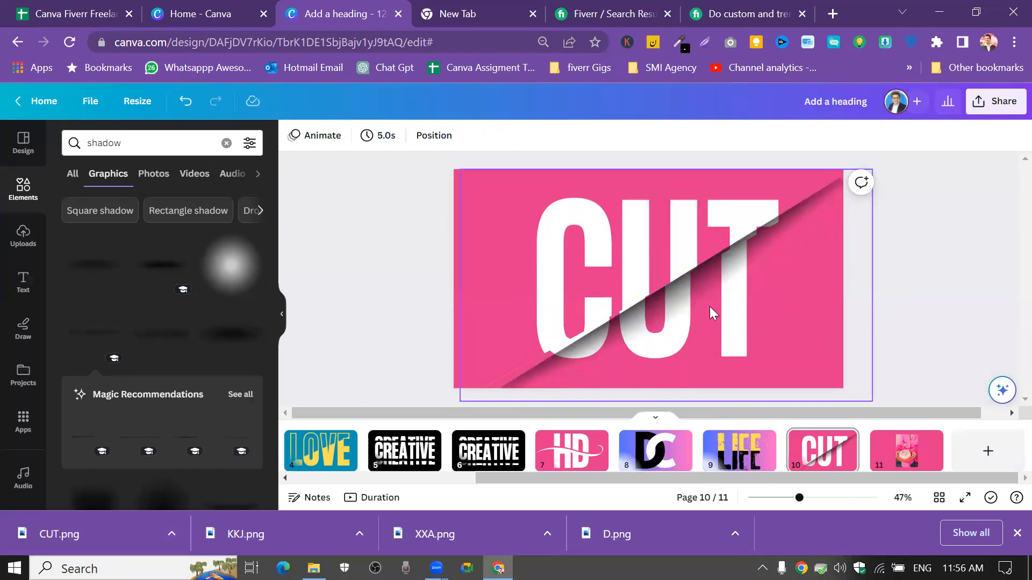